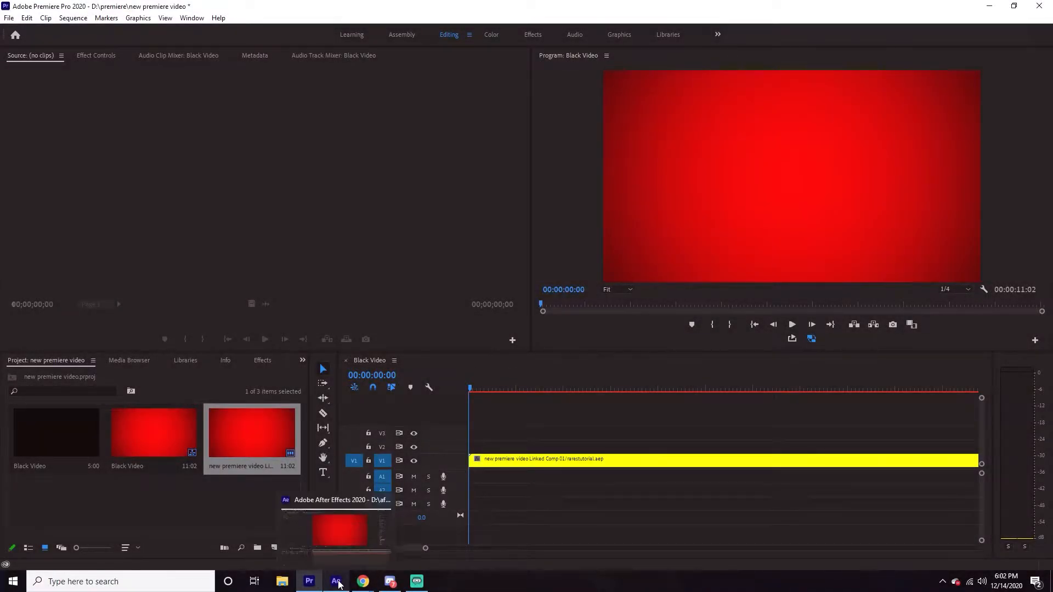
- Switch to After Effects and create a new black solid layer at the composition's size
{"action": "left_click", "coordinate": [336, 581]}
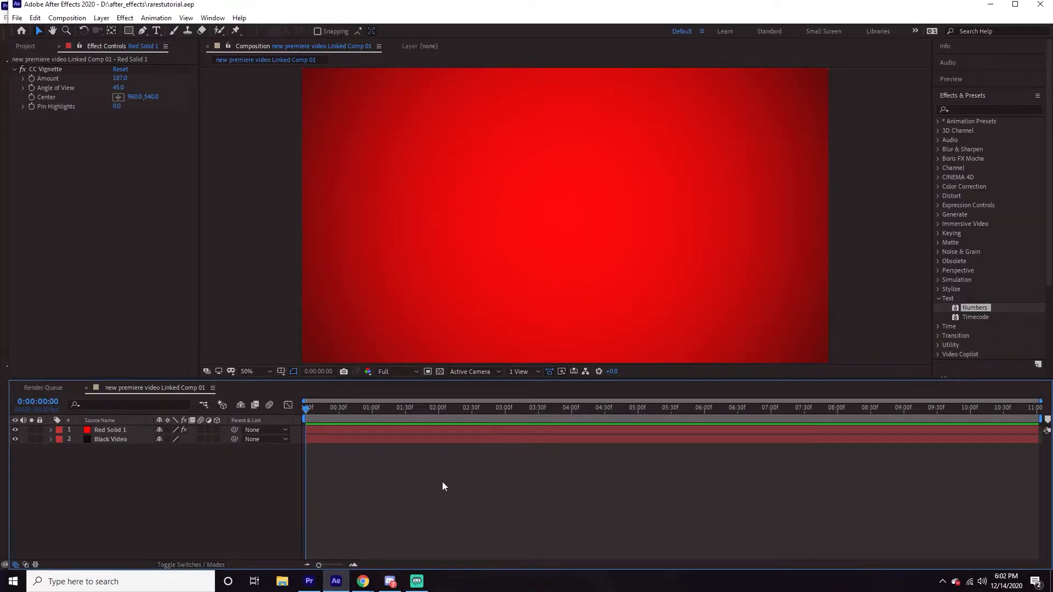
{"action": "left_click", "coordinate": [102, 18]}
{"action": "mouse_move", "coordinate": [165, 30]}
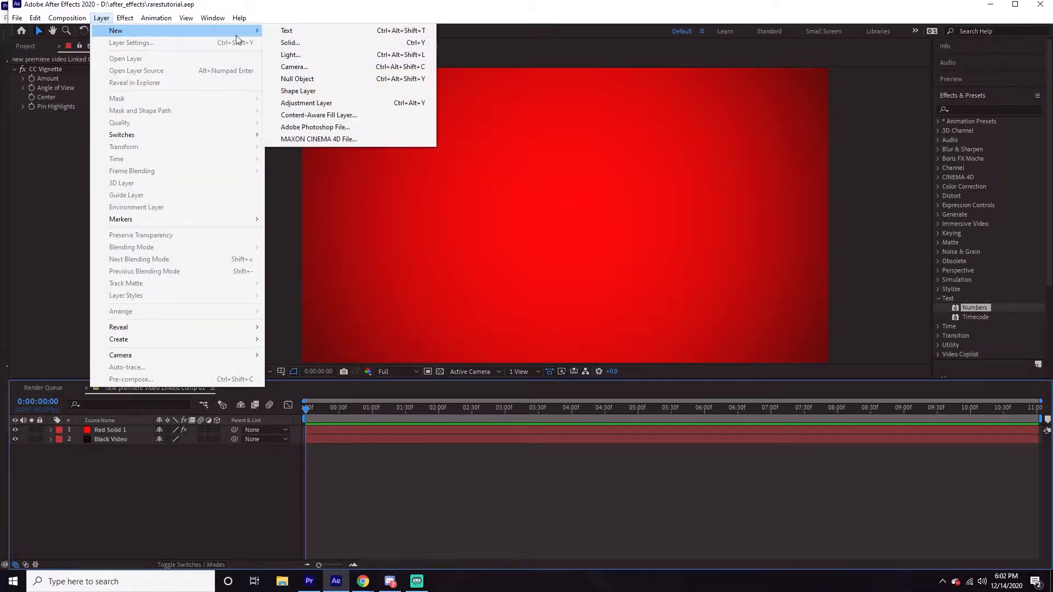
{"action": "left_click", "coordinate": [287, 42]}
{"action": "left_click", "coordinate": [127, 191]}
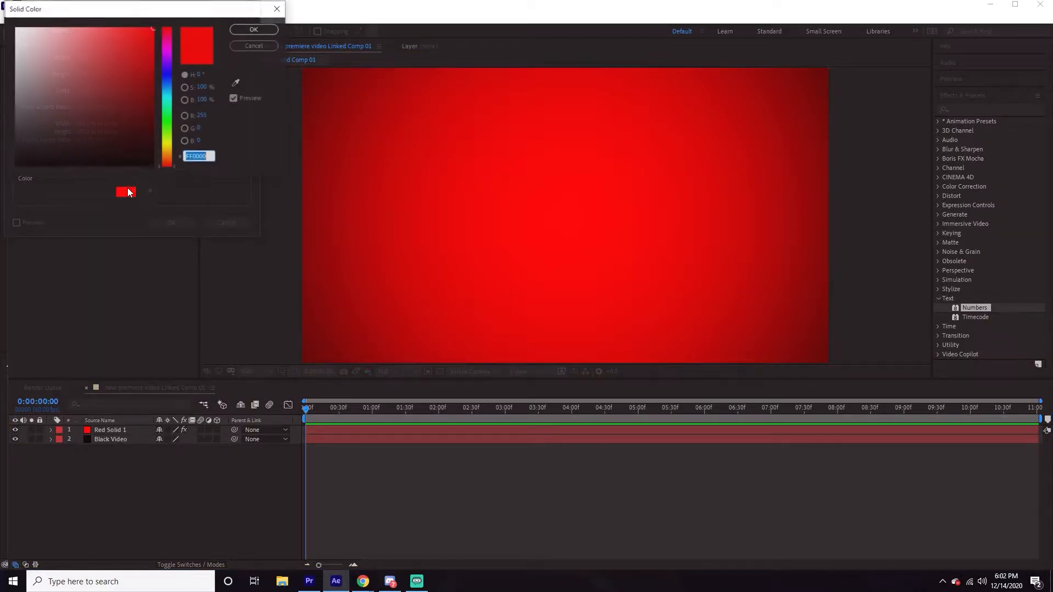
{"action": "left_click_drag", "start_coordinate": [144, 117], "coordinate": [159, 171]}
{"action": "left_click", "coordinate": [255, 31]}
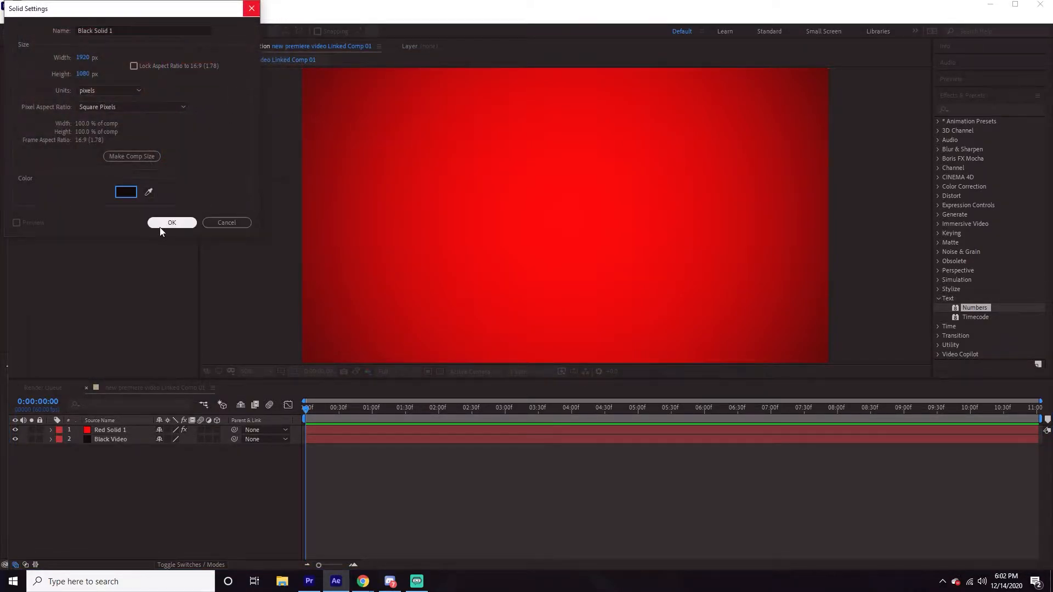
{"action": "left_click", "coordinate": [170, 222]}
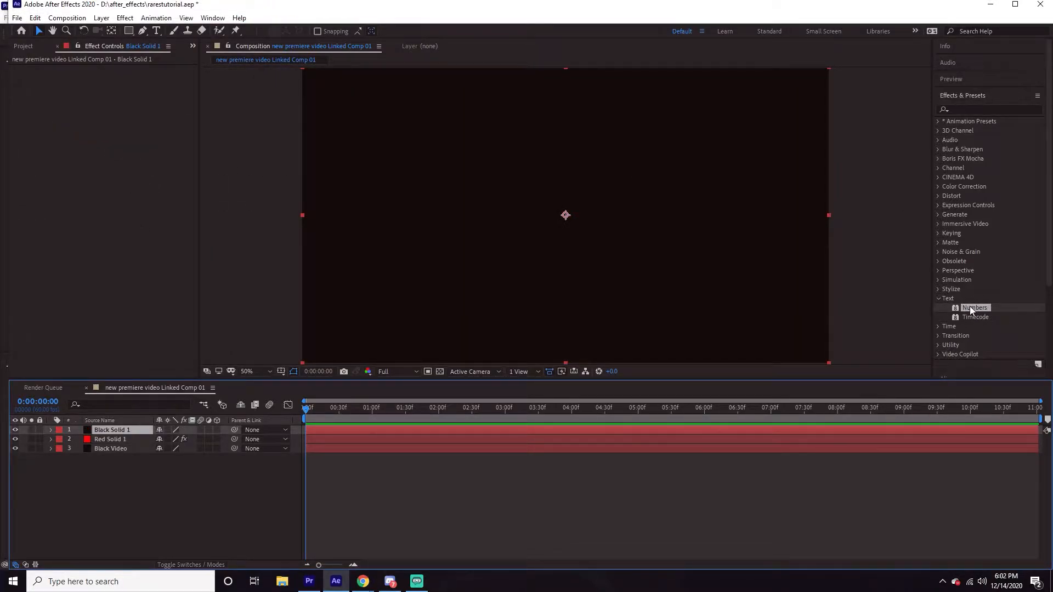
- Apply the Numbers text effect to the black solid, with a white fill color and a size of 160
{"action": "double_click", "coordinate": [970, 307]}
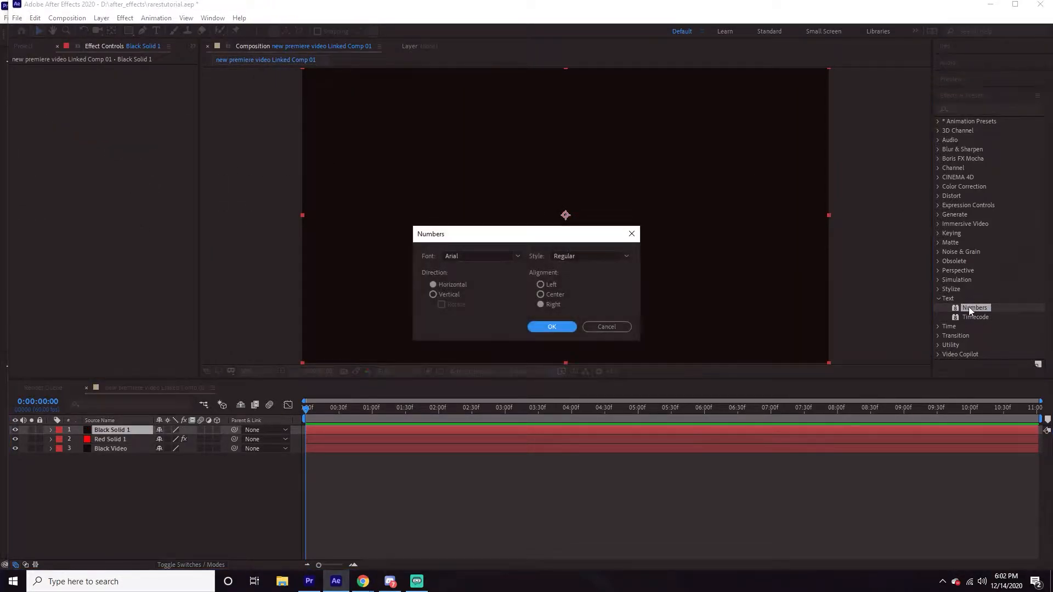
{"action": "left_click", "coordinate": [537, 327]}
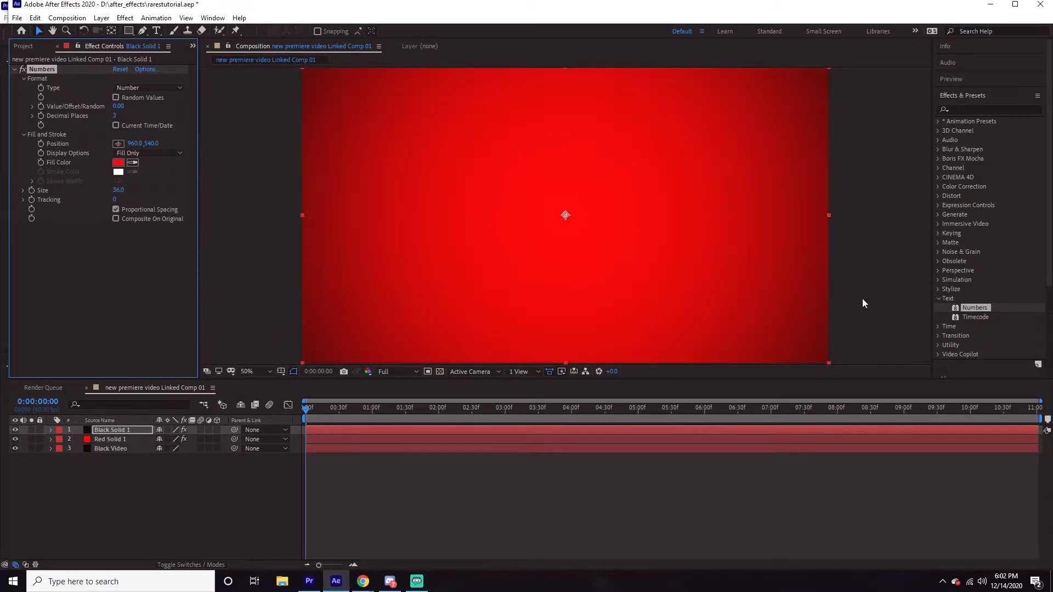
{"action": "left_click", "coordinate": [118, 162]}
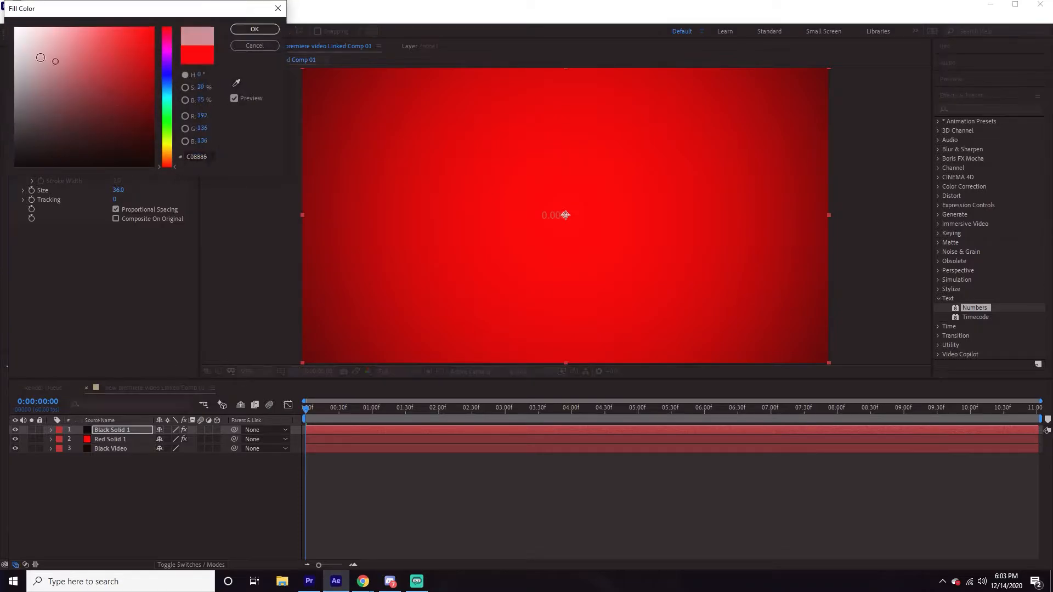
{"action": "left_click_drag", "start_coordinate": [40, 57], "coordinate": [15, 27]}
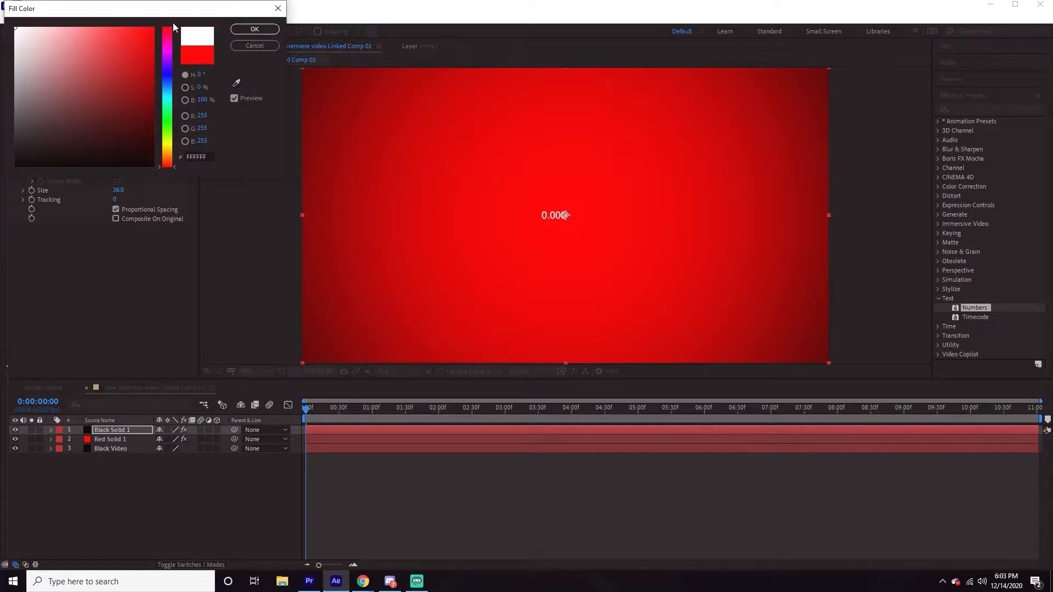
{"action": "left_click", "coordinate": [254, 31]}
{"action": "left_click_drag", "start_coordinate": [119, 190], "coordinate": [164, 170]}
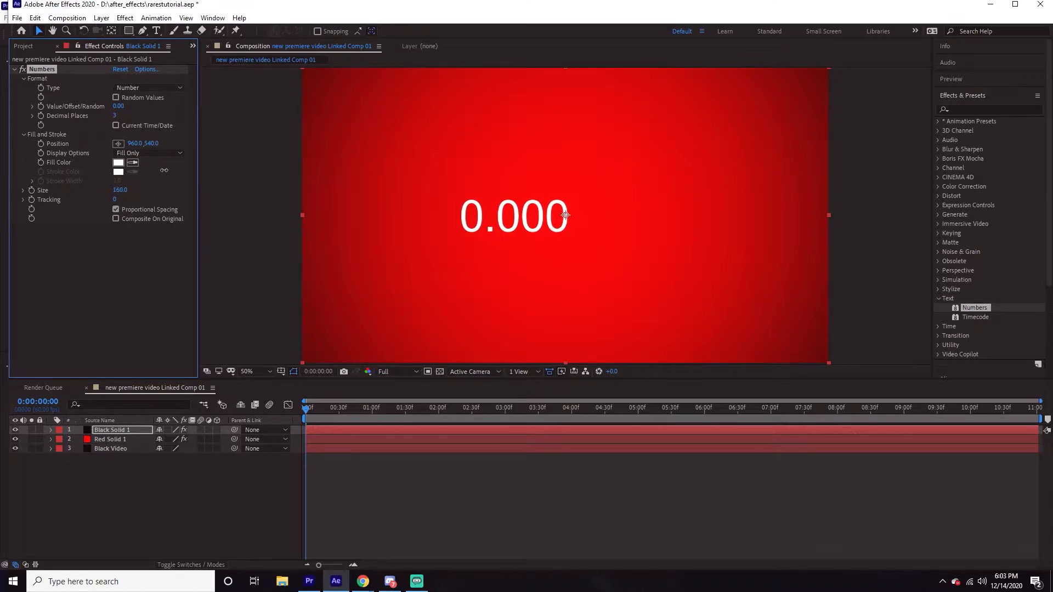
- Set the Numbers effect's alignment to Left and its Arial font style to Bold
{"action": "left_click", "coordinate": [149, 69]}
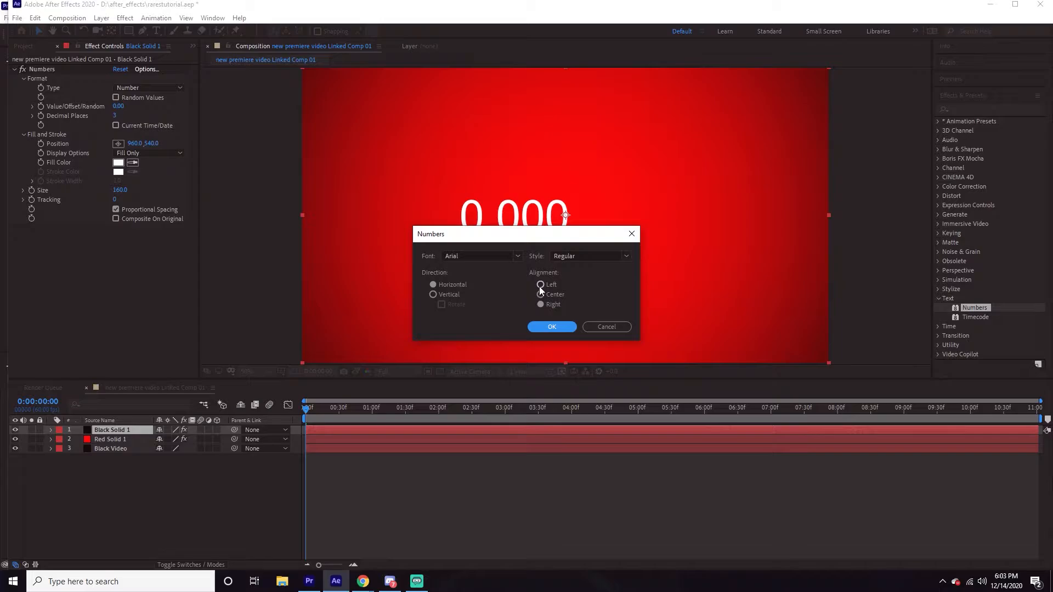
{"action": "left_click", "coordinate": [540, 285]}
{"action": "left_click", "coordinate": [549, 327]}
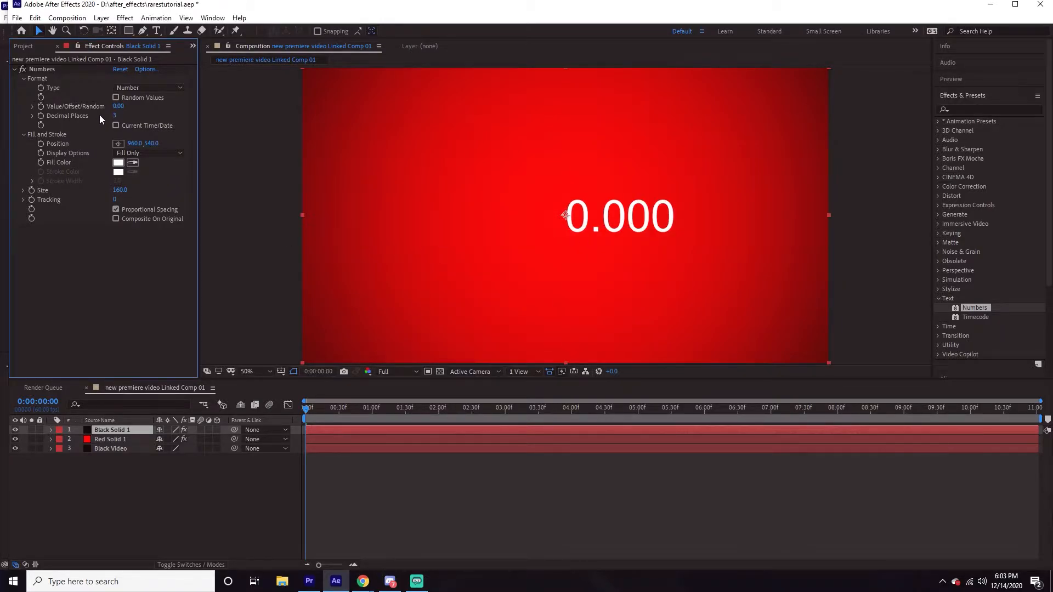
{"action": "left_click", "coordinate": [139, 69]}
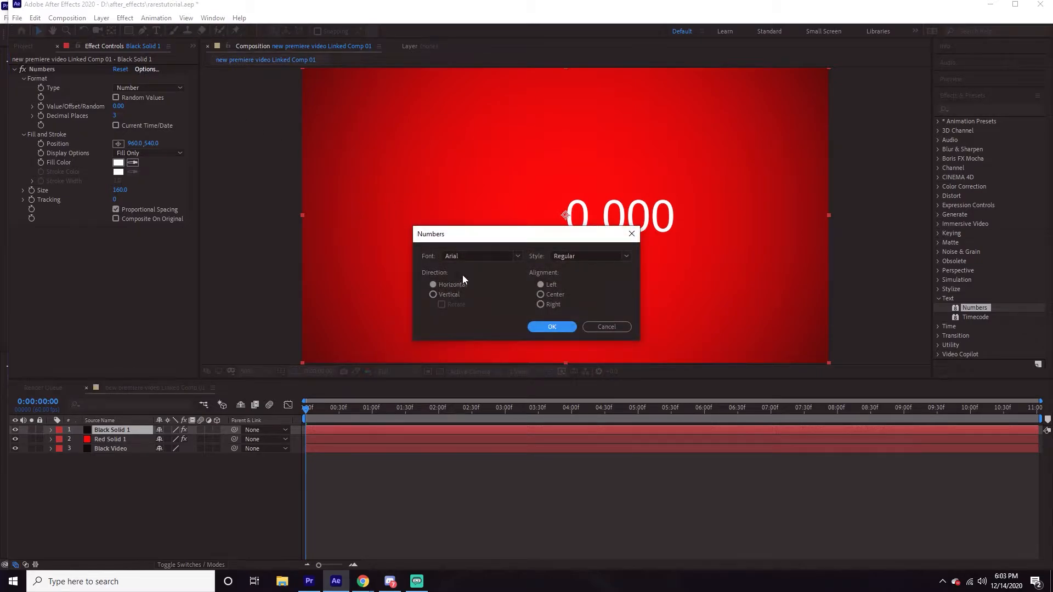
{"action": "left_click", "coordinate": [622, 257]}
{"action": "left_click", "coordinate": [568, 296]}
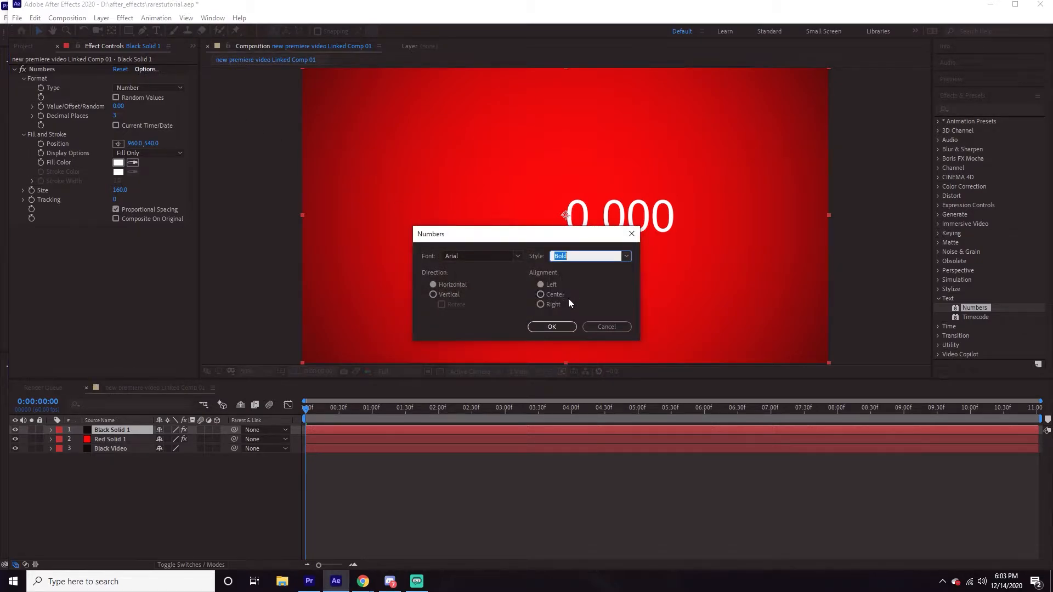
{"action": "left_click", "coordinate": [552, 327]}
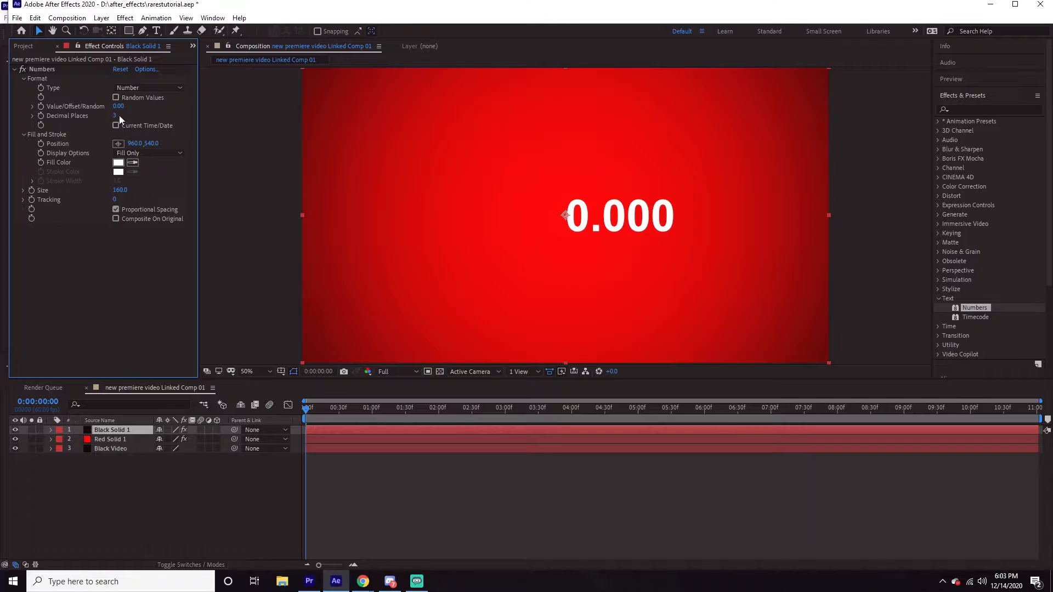
- Try negative amounts for the number's Value/Offset/Random and reset it to 0
{"action": "mouse_move", "coordinate": [118, 106]}
{"action": "left_mouse_down"}
{"action": "mouse_move", "coordinate": [131, 108]}
{"action": "mouse_move", "coordinate": [118, 115]}
{"action": "left_mouse_up"}
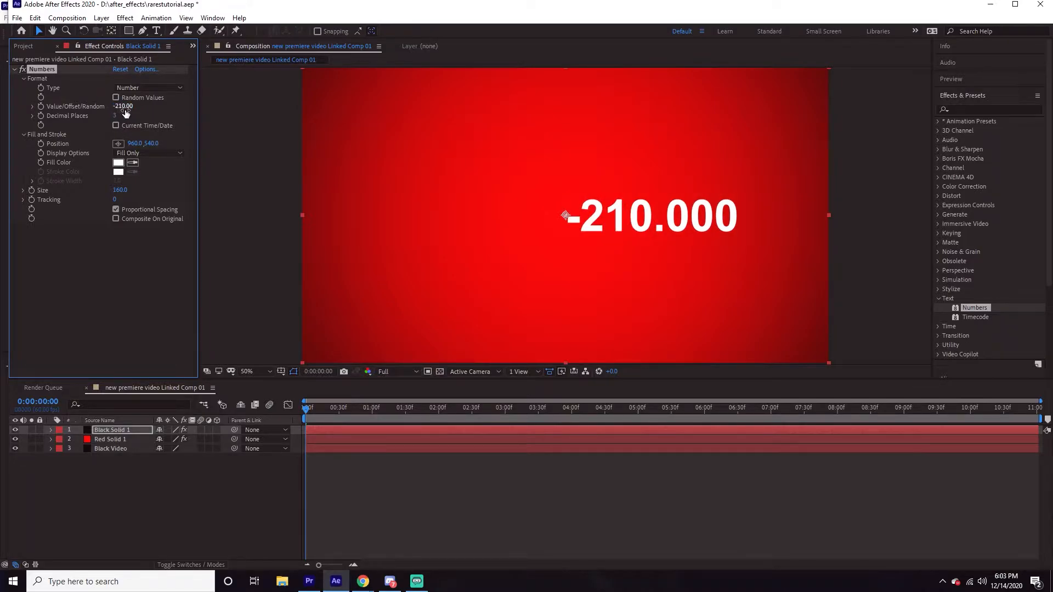
{"action": "left_click", "coordinate": [124, 107]}
{"action": "type", "text": "0"}
{"action": "key", "text": "Return"}
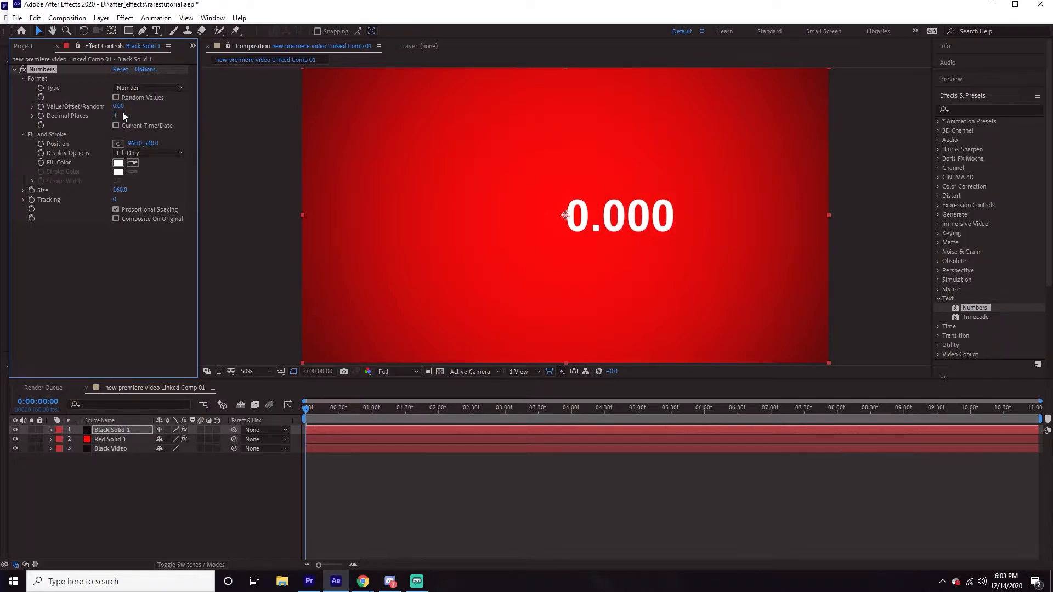
{"action": "left_click_drag", "start_coordinate": [120, 109], "coordinate": [119, 108]}
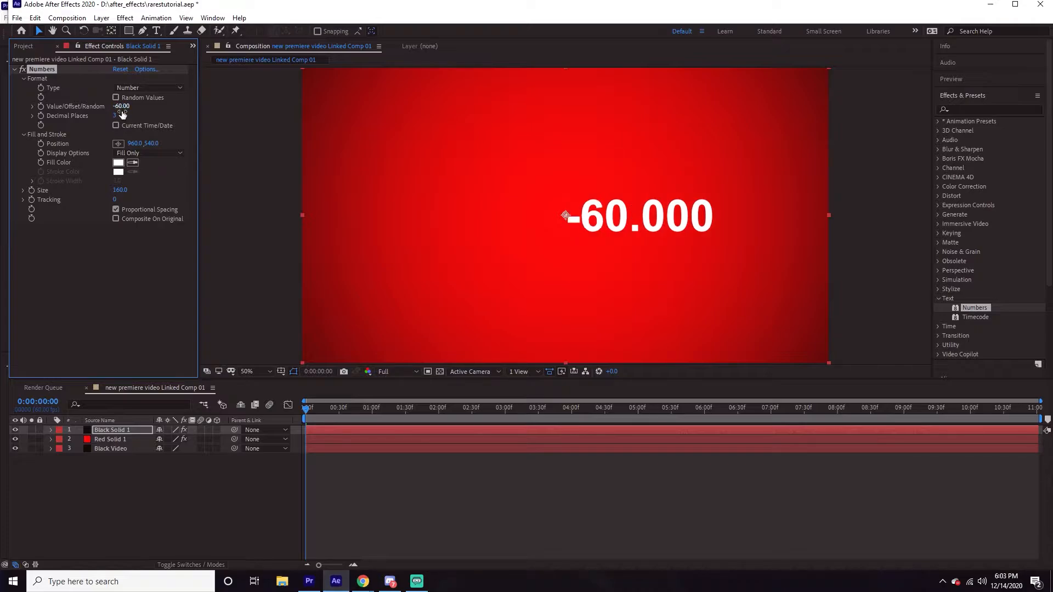
{"action": "left_click", "coordinate": [120, 107]}
{"action": "type", "text": "0"}
{"action": "key", "text": "Return"}
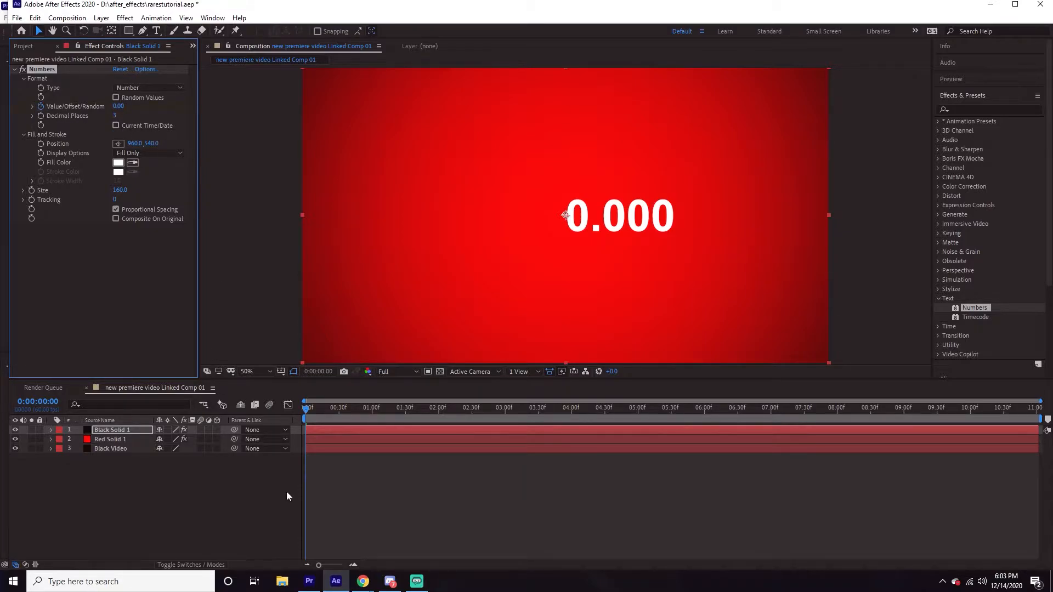
- Keyframe the Numbers value from 0 at the first frame to 94.27 at 0:00:00:53
{"action": "left_click_drag", "start_coordinate": [308, 414], "coordinate": [281, 420]}
{"action": "key", "text": "space"}
{"action": "left_click", "coordinate": [120, 107]}
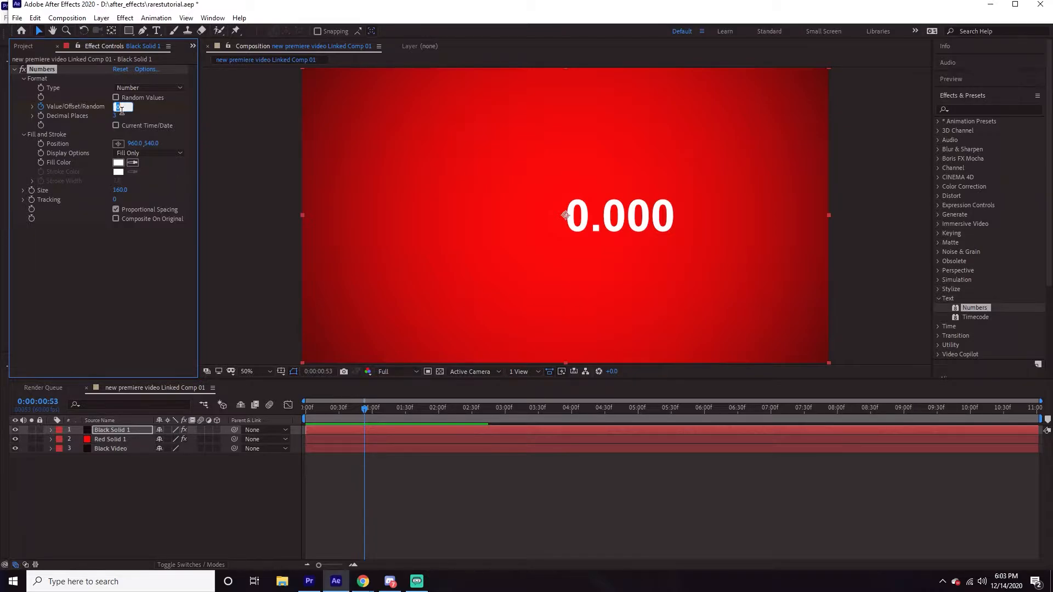
{"action": "type", "text": "94.27"}
{"action": "key", "text": "Return"}
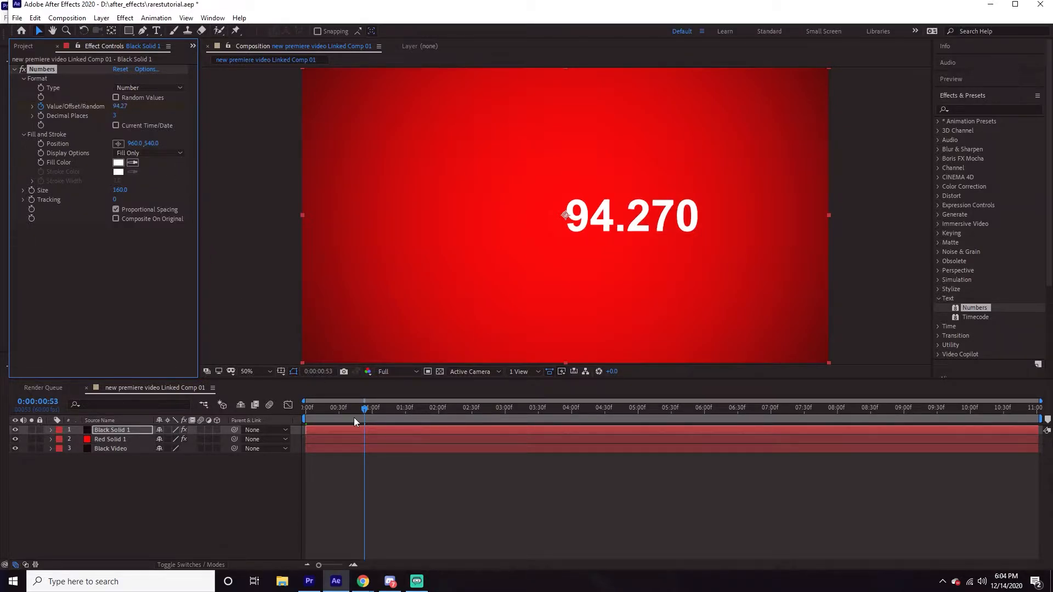
- Preview the number's count-up animation from the start and return the playhead to the first frame
{"action": "left_click_drag", "start_coordinate": [354, 417], "coordinate": [286, 420]}
{"action": "key", "text": "space"}
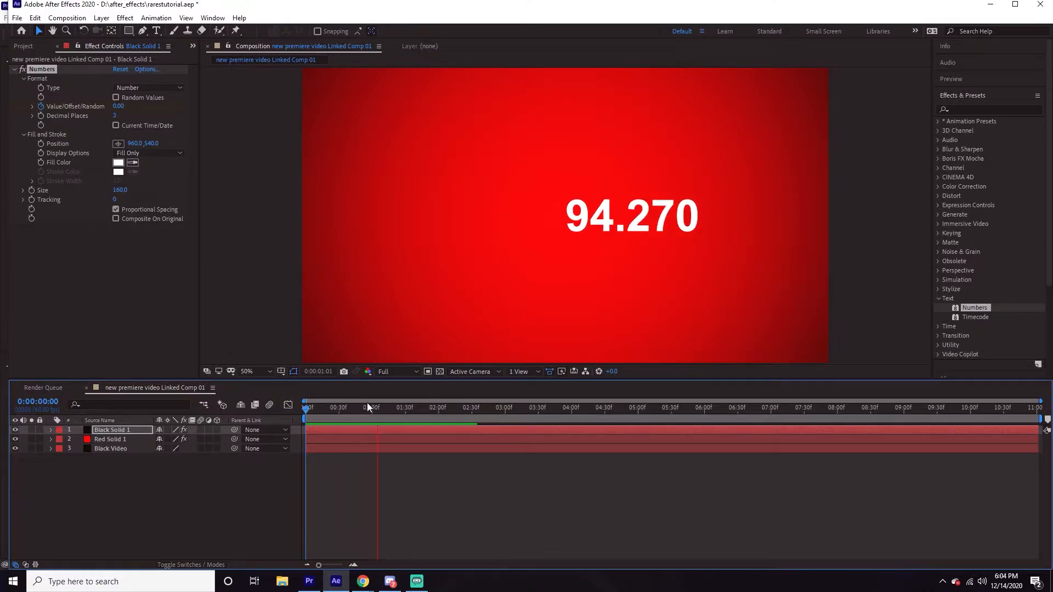
{"action": "left_click_drag", "start_coordinate": [367, 406], "coordinate": [304, 422]}
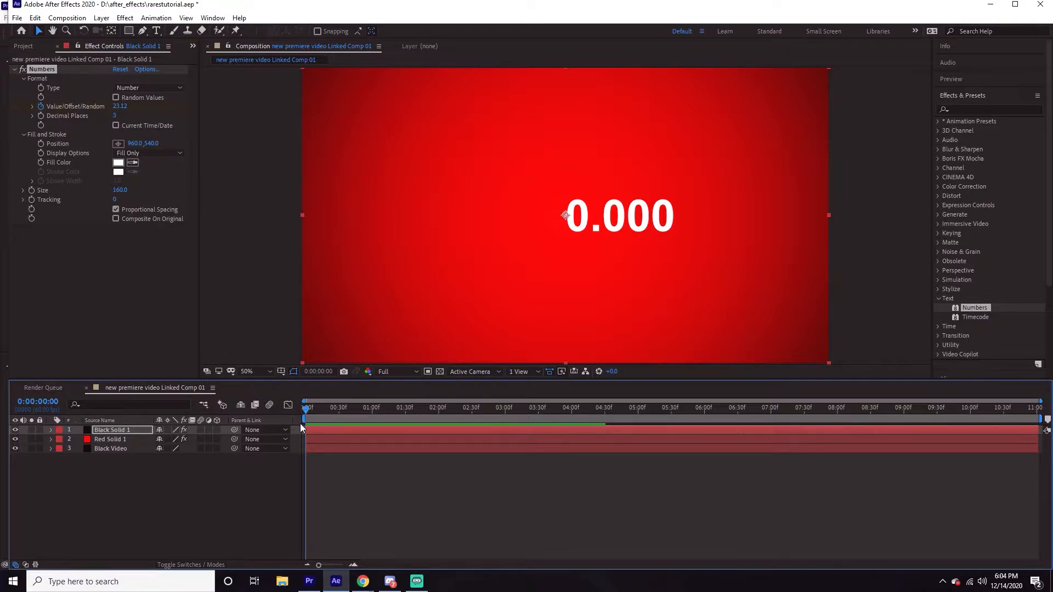
- Switch to Chrome and replay the opening seconds of the CS:GO knife video on YouTube as a reference
{"action": "mouse_move", "coordinate": [362, 581]}
{"action": "left_click", "coordinate": [412, 542]}
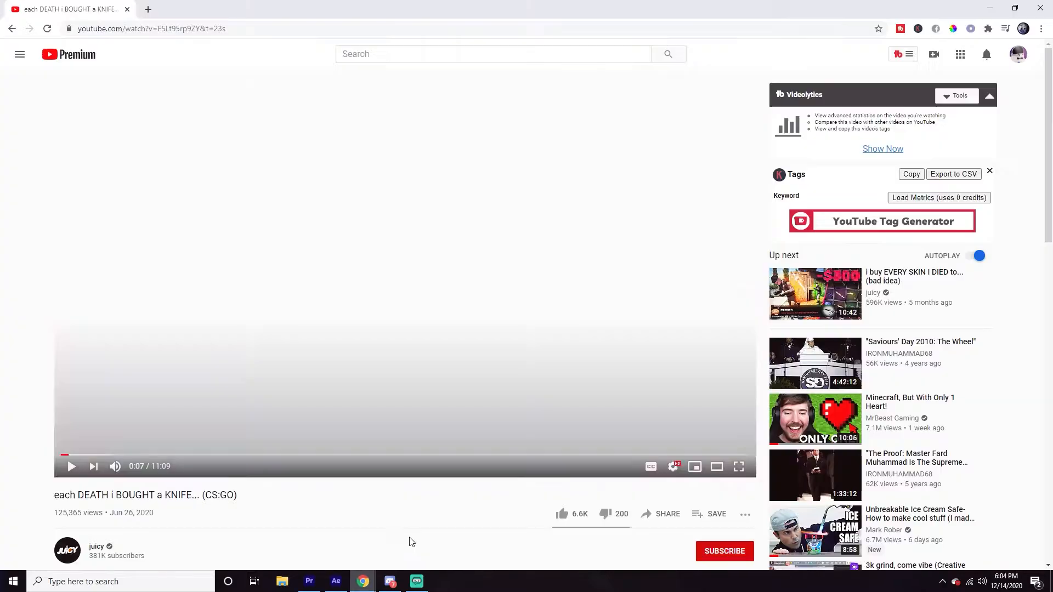
{"action": "left_click", "coordinate": [61, 455]}
{"action": "key", "text": "space"}
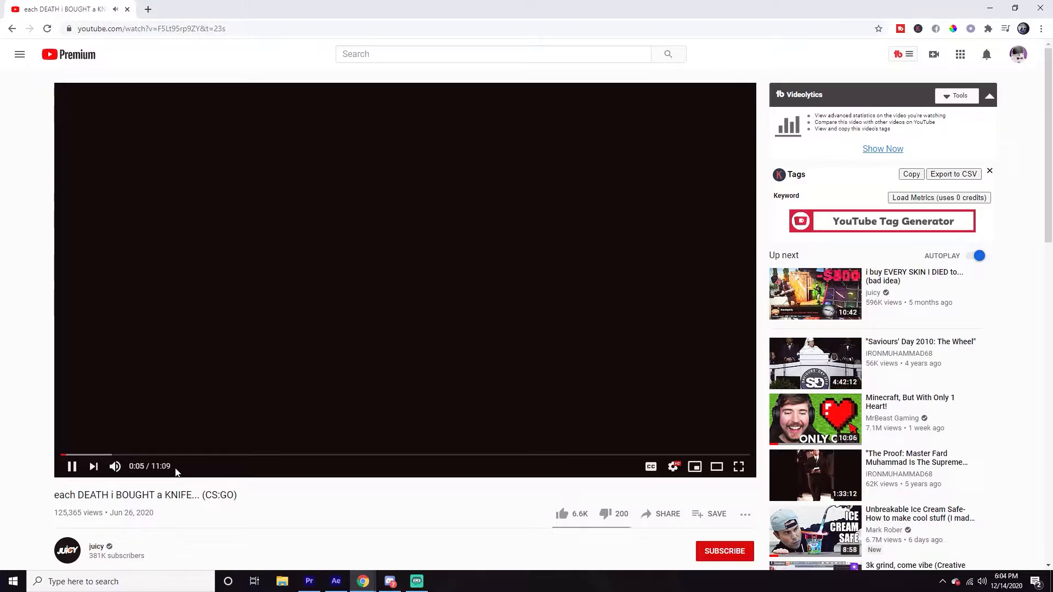
{"action": "key", "text": "space"}
{"action": "key", "text": "space"}
{"action": "key", "text": "space"}
- Switch back to After Effects, reveal the black solid's keyframes and set the Numbers value to 140 at the first frame
{"action": "left_click", "coordinate": [336, 581]}
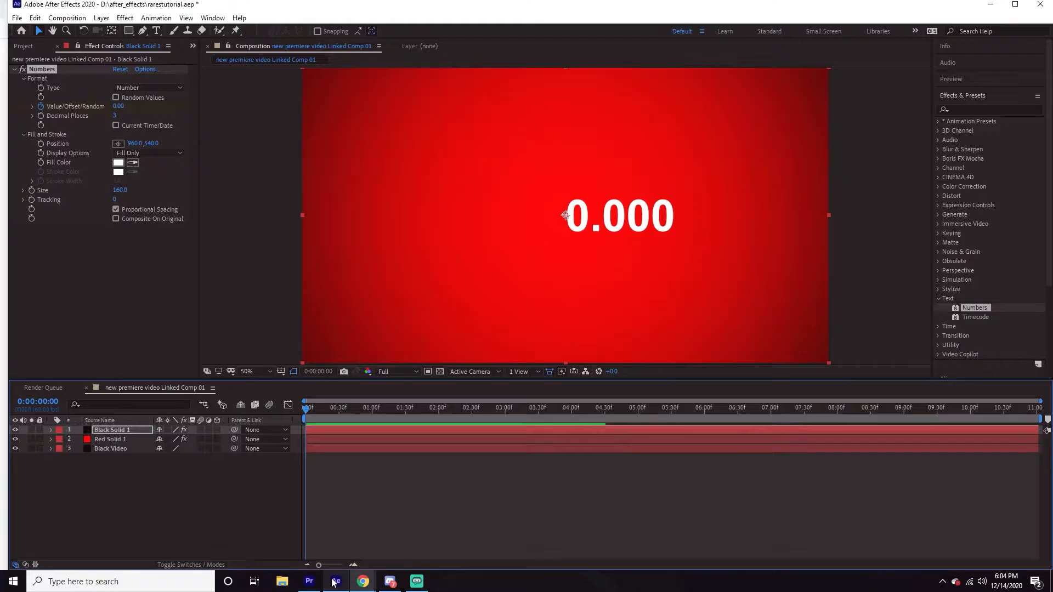
{"action": "left_click_drag", "start_coordinate": [314, 412], "coordinate": [294, 419]}
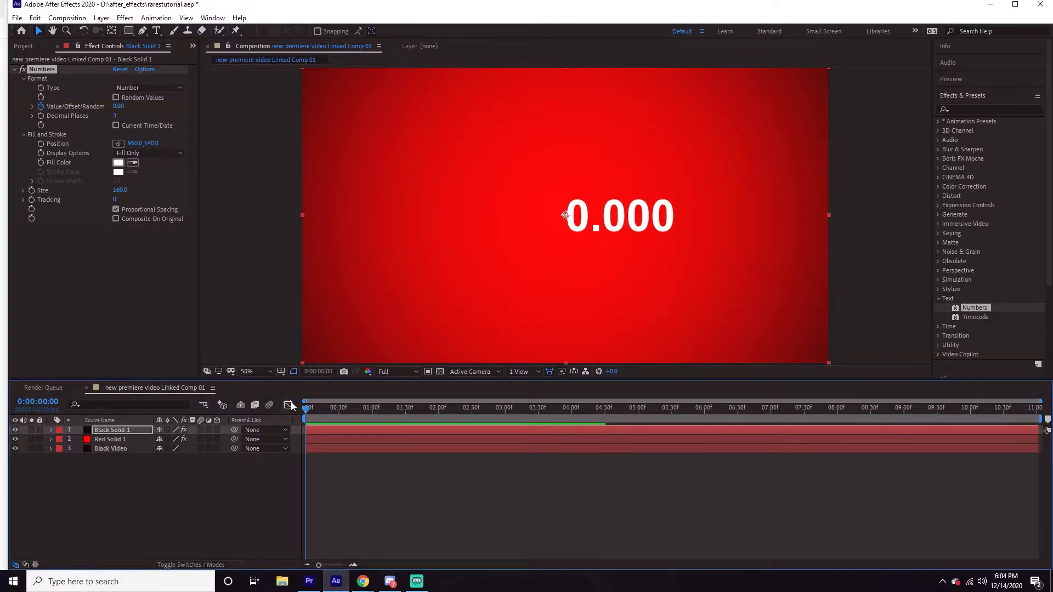
{"action": "key", "text": "u"}
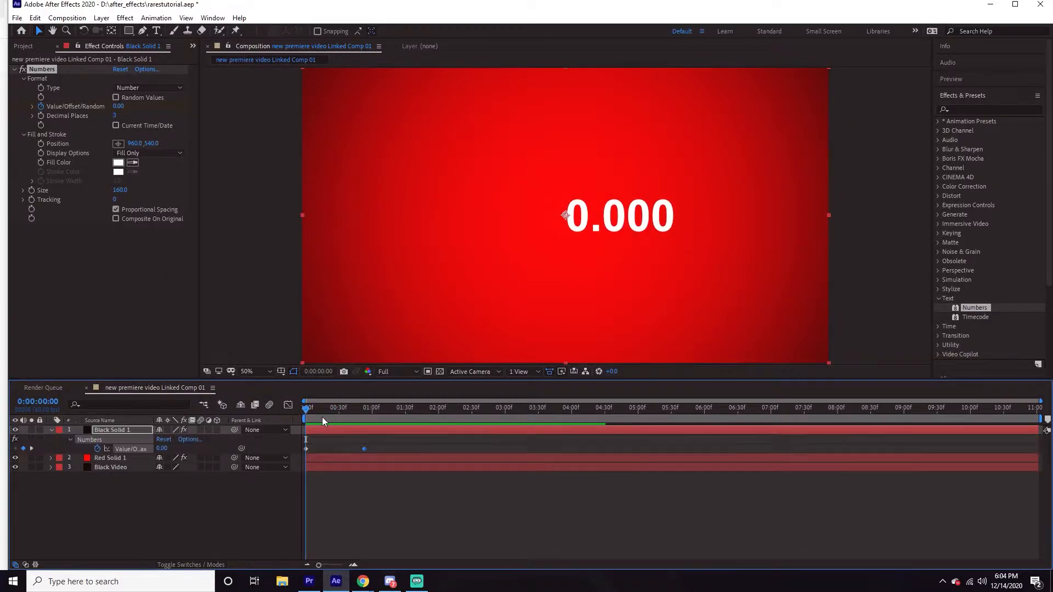
{"action": "mouse_move", "coordinate": [306, 411]}
{"action": "left_mouse_down"}
{"action": "mouse_move", "coordinate": [315, 417]}
{"action": "mouse_move", "coordinate": [286, 416]}
{"action": "left_mouse_up"}
{"action": "mouse_move", "coordinate": [118, 107]}
{"action": "left_mouse_down"}
{"action": "mouse_move", "coordinate": [137, 107]}
{"action": "mouse_move", "coordinate": [127, 109]}
{"action": "left_mouse_up"}
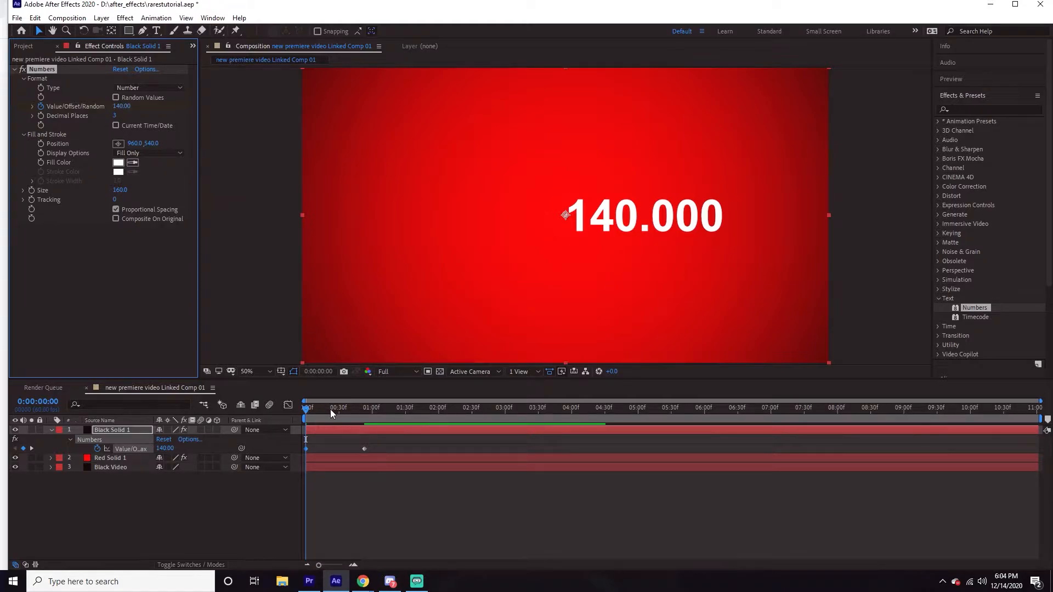
- Set the Numbers value to 756.77 at the second keyframe, 0:00:00:53
{"action": "left_click", "coordinate": [364, 409]}
{"action": "left_click", "coordinate": [118, 107]}
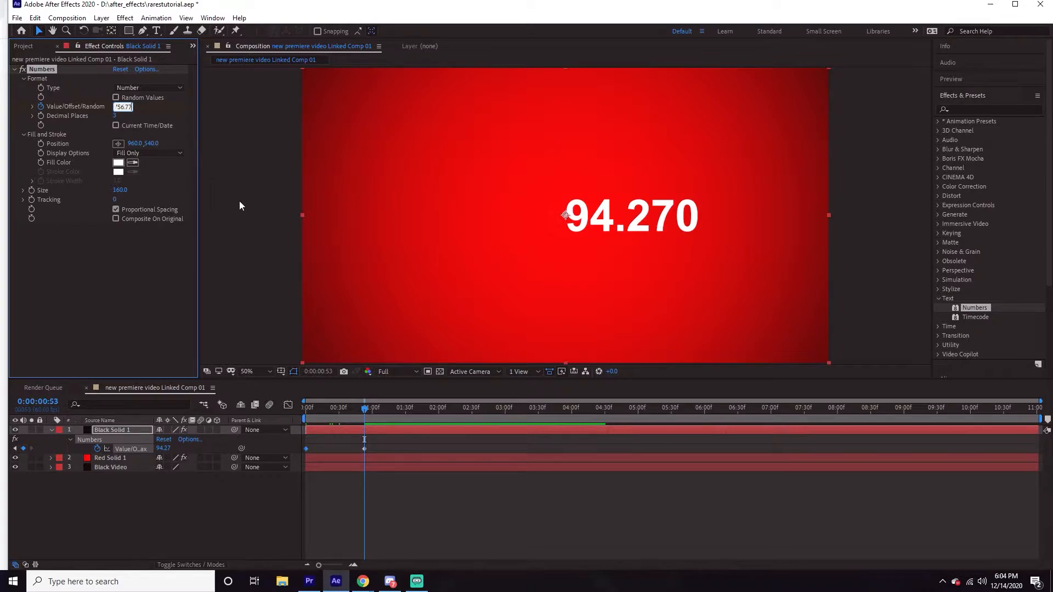
{"action": "left_click", "coordinate": [404, 508]}
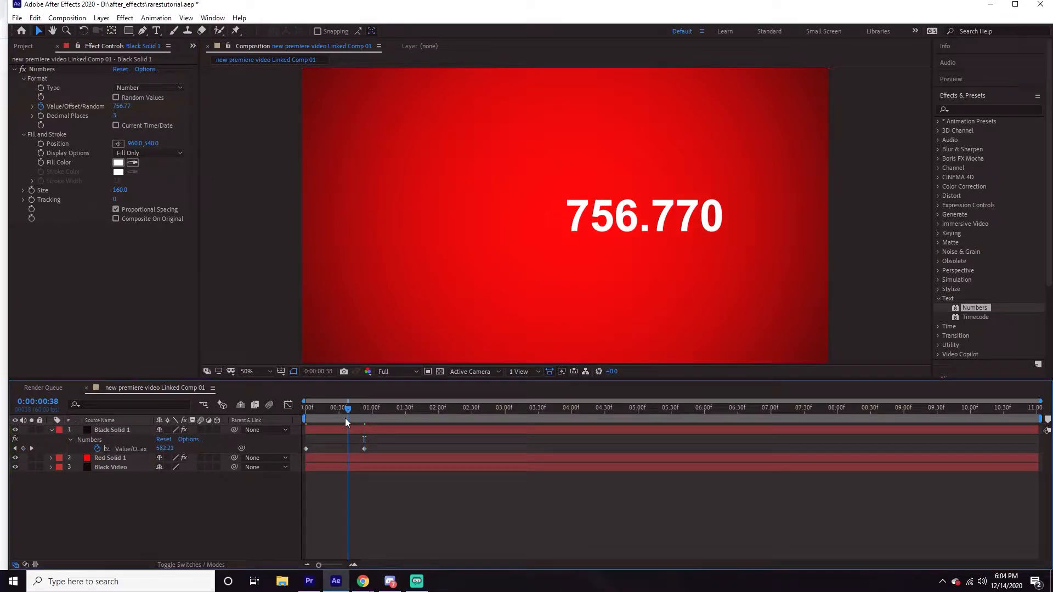
- Preview the updated number animation from the first frame, including with the composition viewed at 100%
{"action": "key", "text": "Home"}
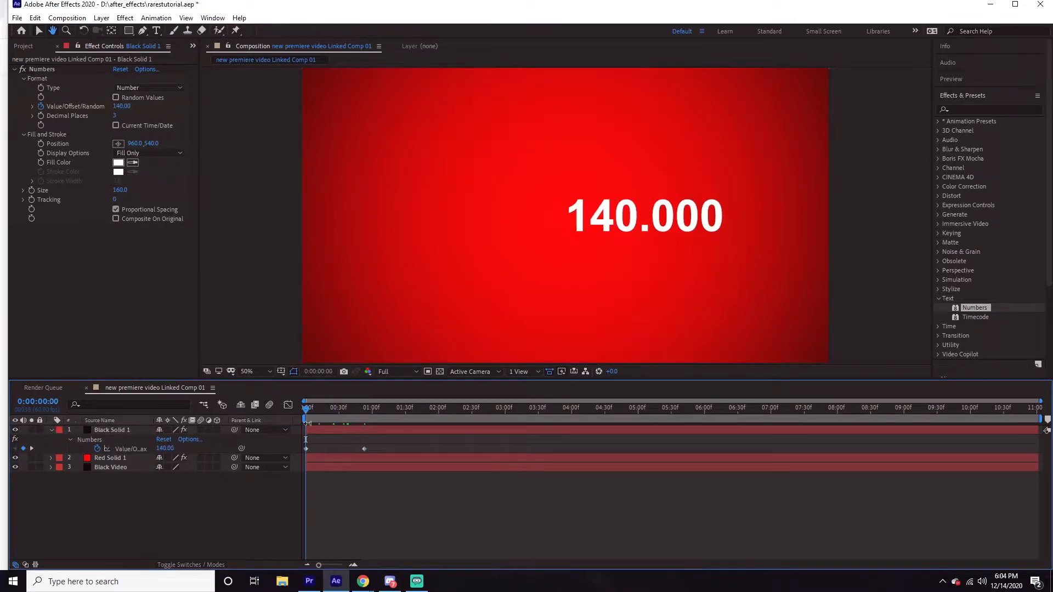
{"action": "key", "text": "space"}
{"action": "key", "text": "space"}
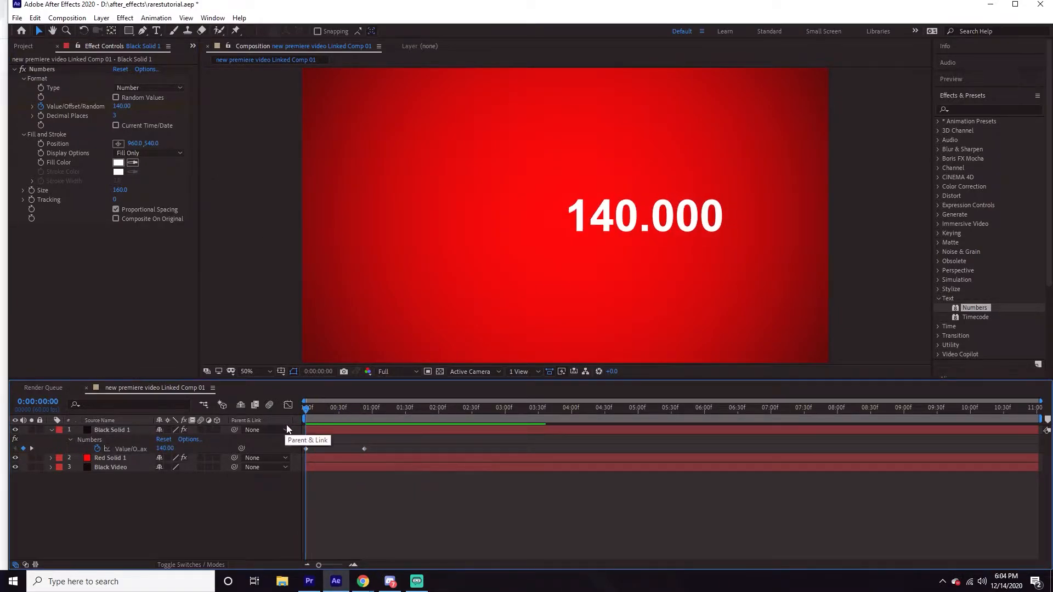
{"action": "key", "text": "period"}
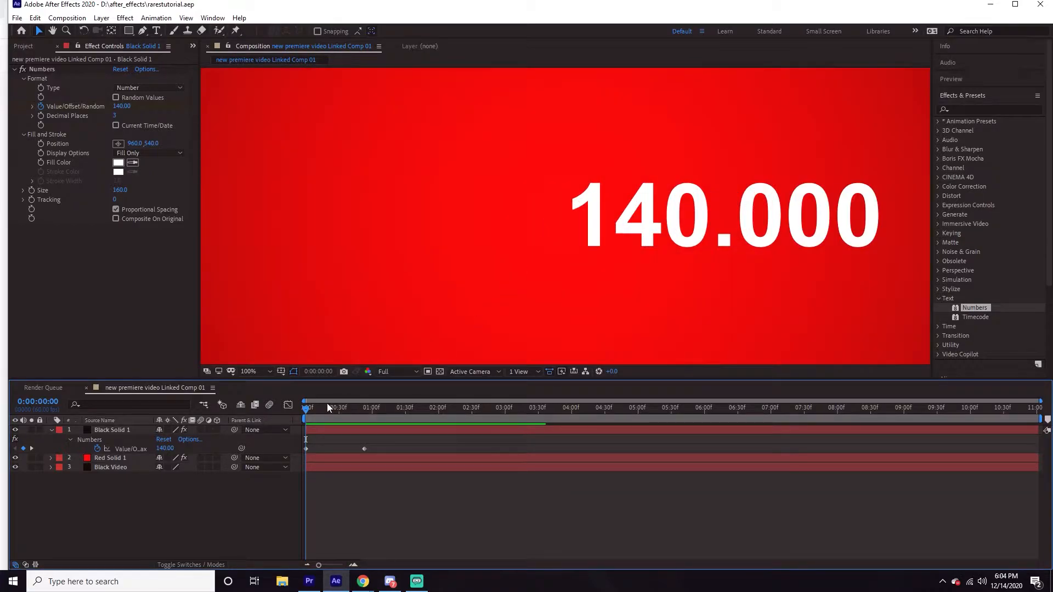
{"action": "key", "text": "space"}
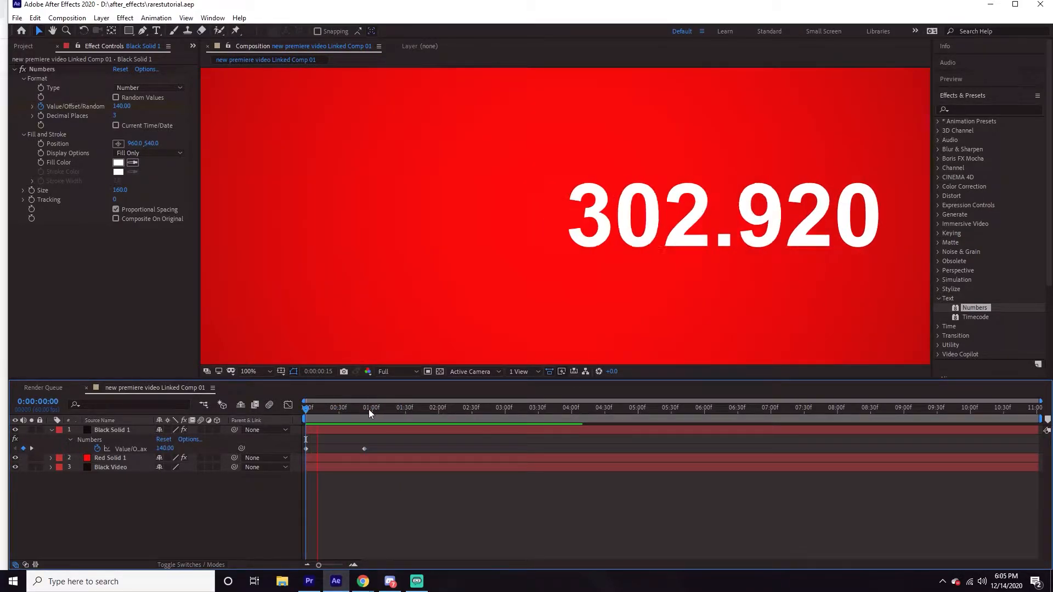
- Set the Numbers text size to 200
{"action": "key", "text": "comma"}
{"action": "key", "text": "comma"}
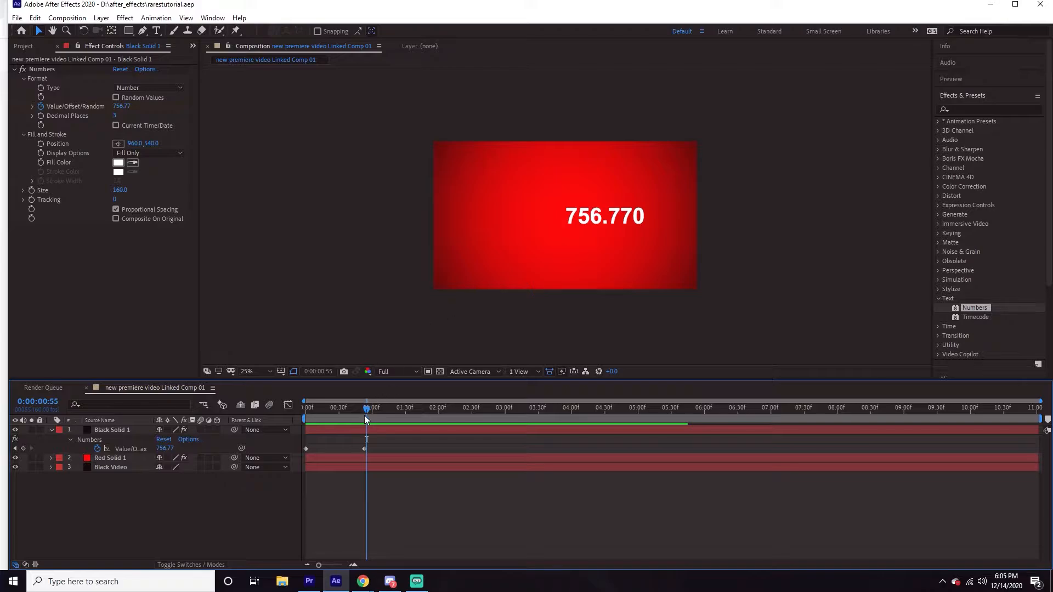
{"action": "key", "text": "space"}
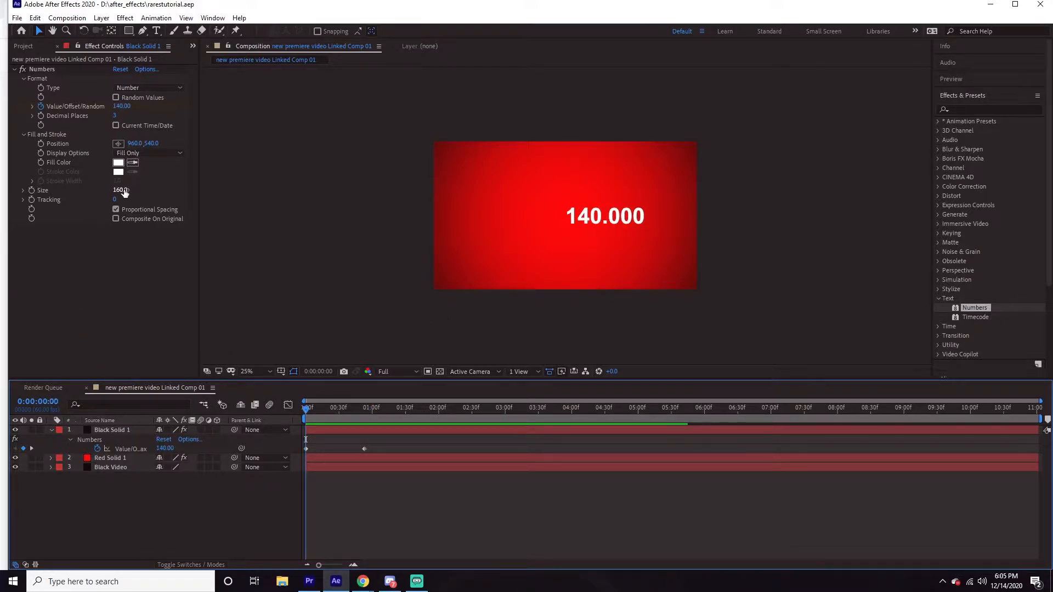
{"action": "left_click_drag", "start_coordinate": [126, 193], "coordinate": [141, 190]}
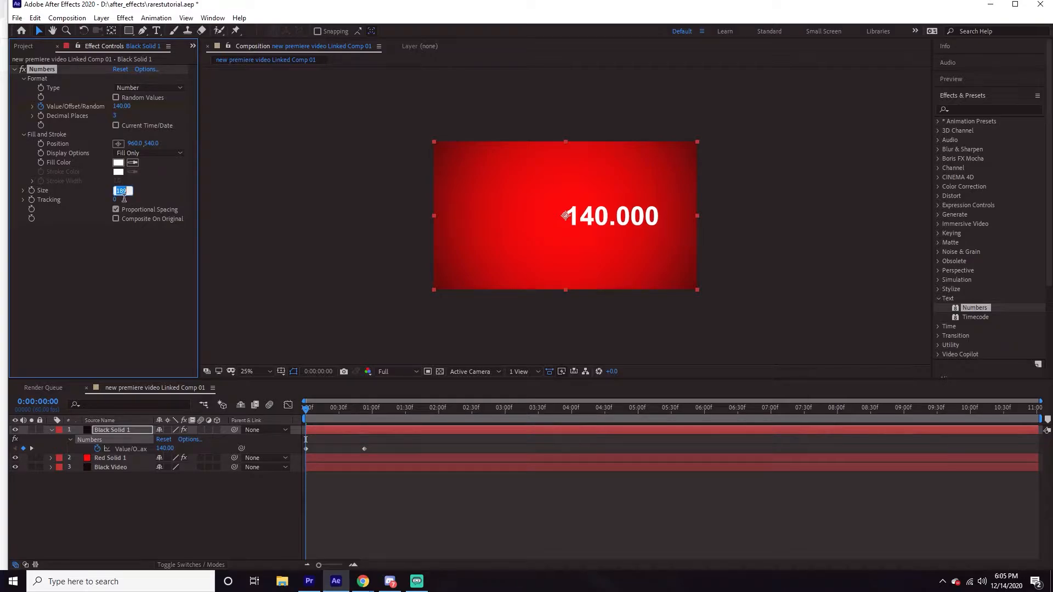
{"action": "left_click", "coordinate": [122, 191]}
{"action": "type", "text": "200"}
{"action": "key", "text": "Return"}
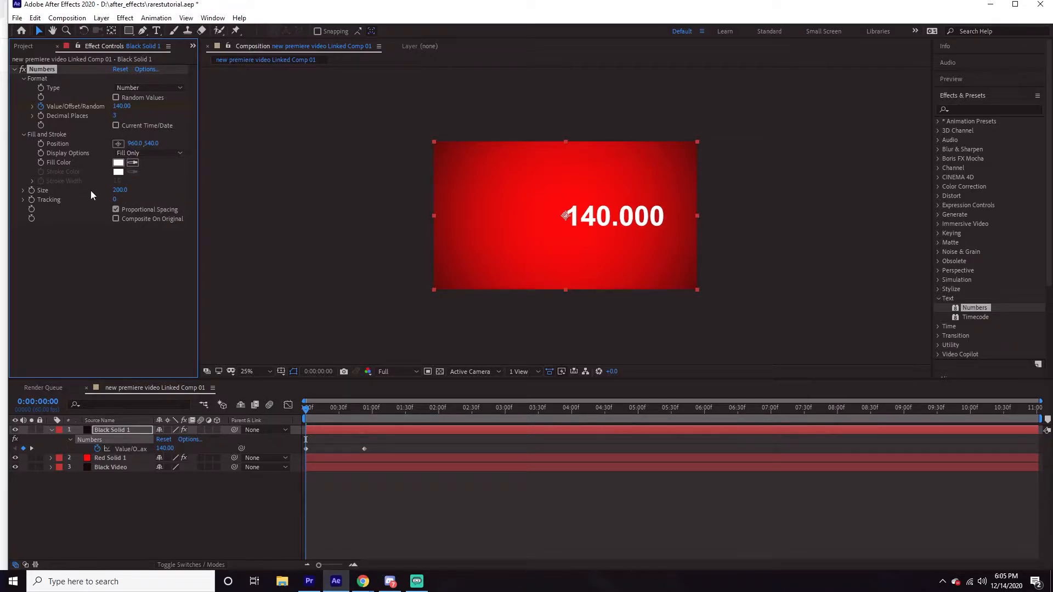
- Set the counter's horizontal position to 1920/2
{"action": "left_click_drag", "start_coordinate": [134, 143], "coordinate": [90, 156]}
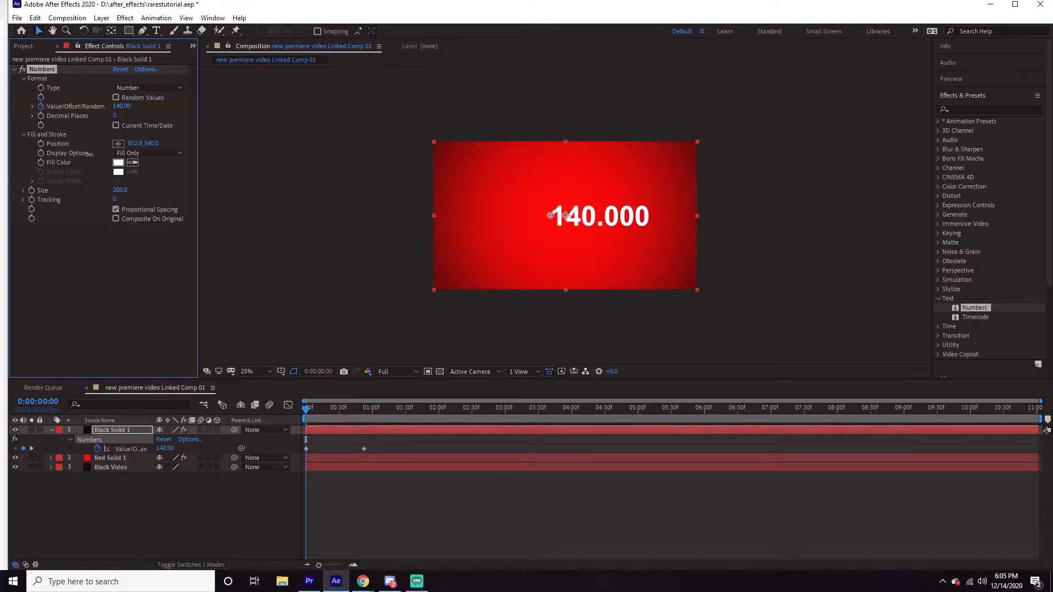
{"action": "left_click", "coordinate": [136, 143]}
{"action": "type", "text": "1920/2"}
{"action": "key", "text": "Return"}
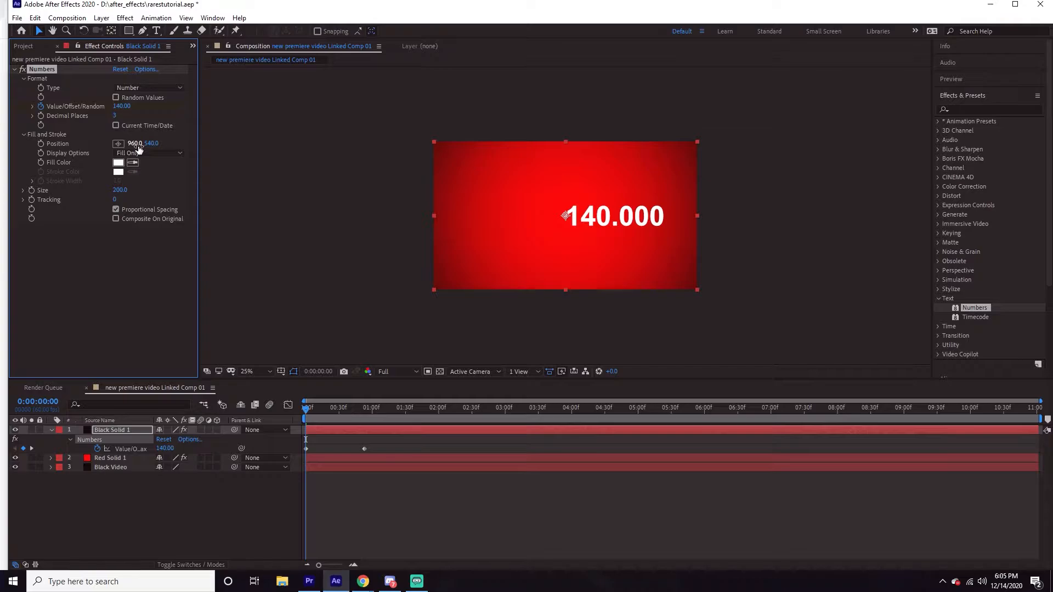
- Shift the counter left to a horizontal position of 598 so its decimal point sits at the composition's centre
{"action": "left_click_drag", "start_coordinate": [139, 149], "coordinate": [94, 173]}
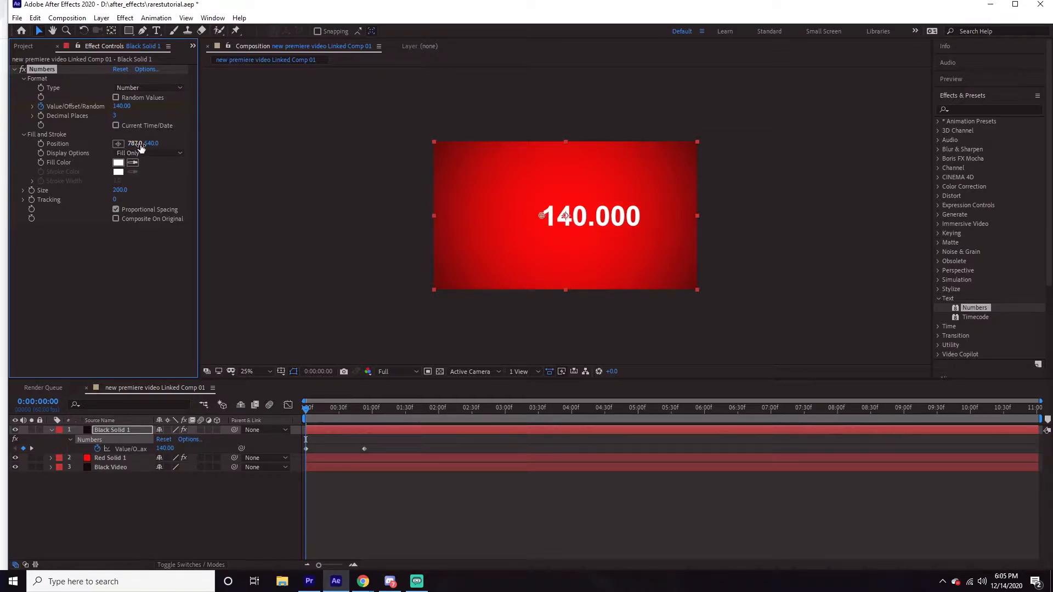
{"action": "left_click_drag", "start_coordinate": [141, 148], "coordinate": [50, 162]}
{"action": "scroll", "coordinate": [585, 217], "scroll_direction": "up", "scroll_amount": 3}
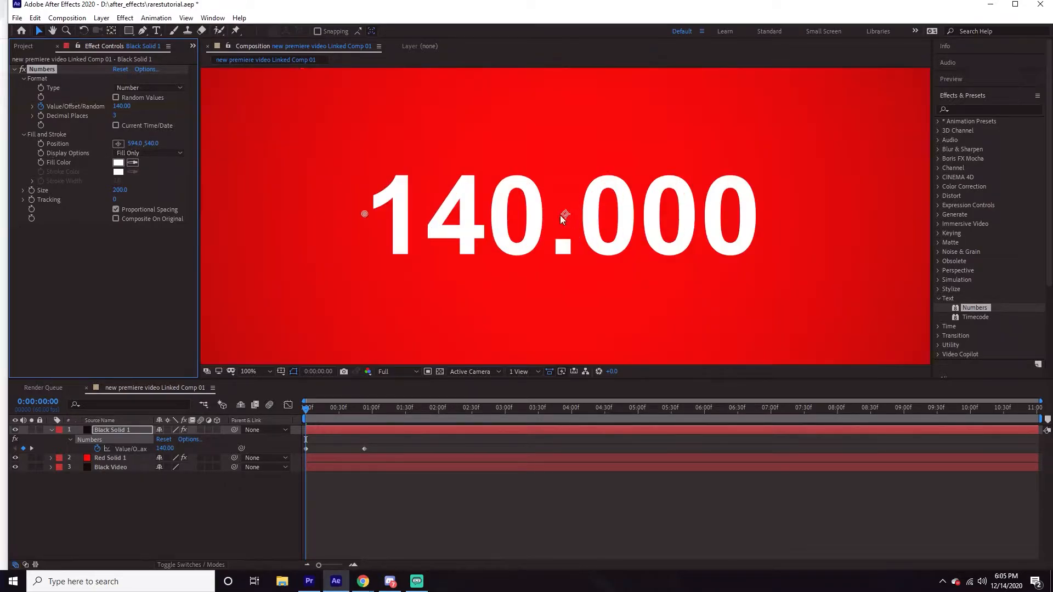
{"action": "left_click_drag", "start_coordinate": [145, 144], "coordinate": [145, 145]}
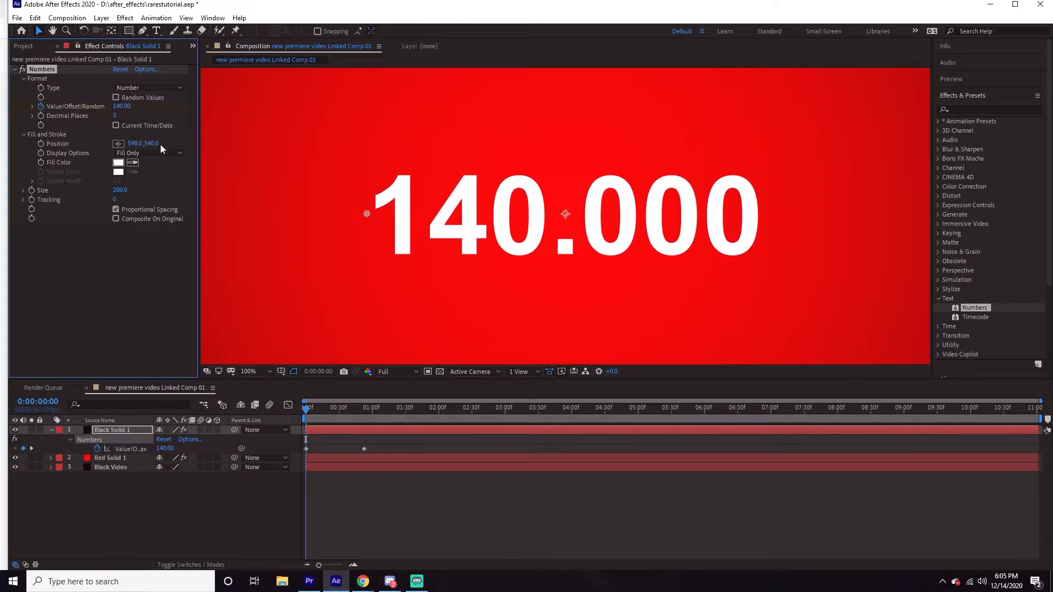
- Preview the centred counter animation from the first frame and save the project
{"action": "scroll", "coordinate": [390, 176], "scroll_direction": "down", "scroll_amount": 4}
{"action": "scroll", "coordinate": [390, 176], "scroll_direction": "up", "scroll_amount": 2}
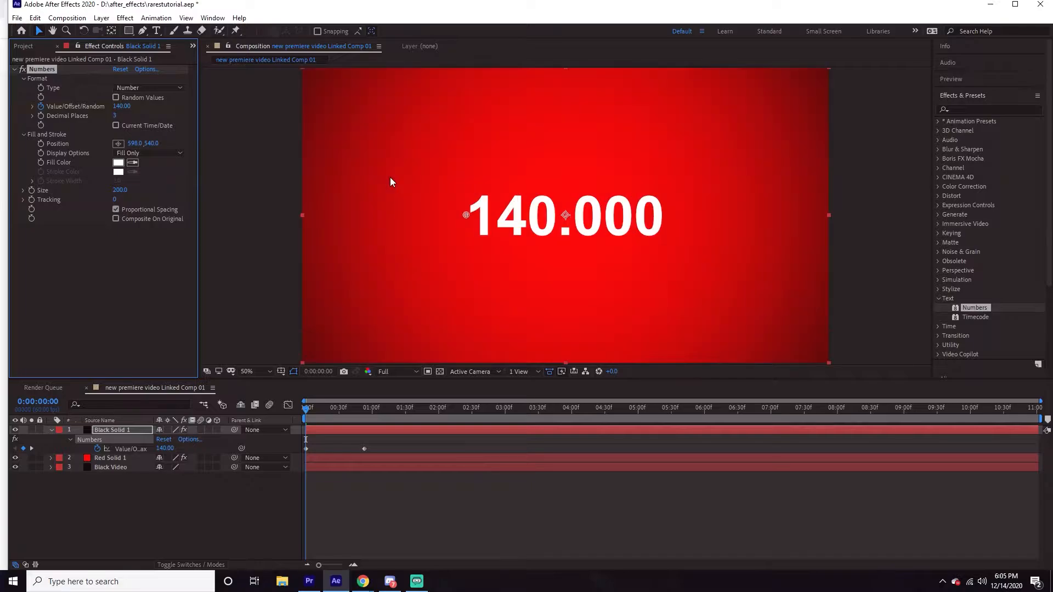
{"action": "scroll", "coordinate": [391, 177], "scroll_direction": "down", "scroll_amount": 2}
{"action": "scroll", "coordinate": [389, 177], "scroll_direction": "up", "scroll_amount": 4}
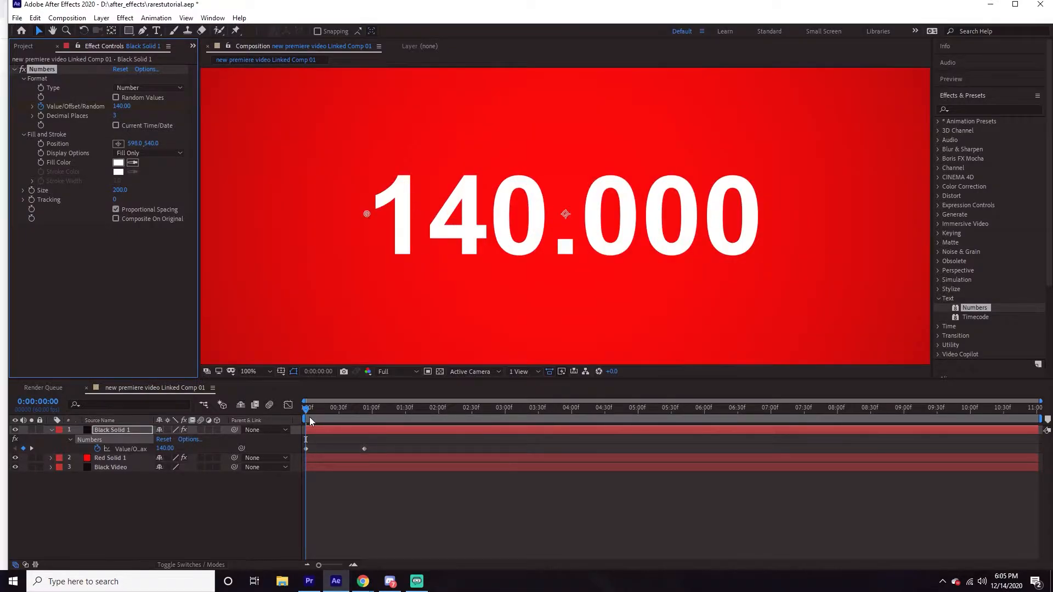
{"action": "key", "text": "space"}
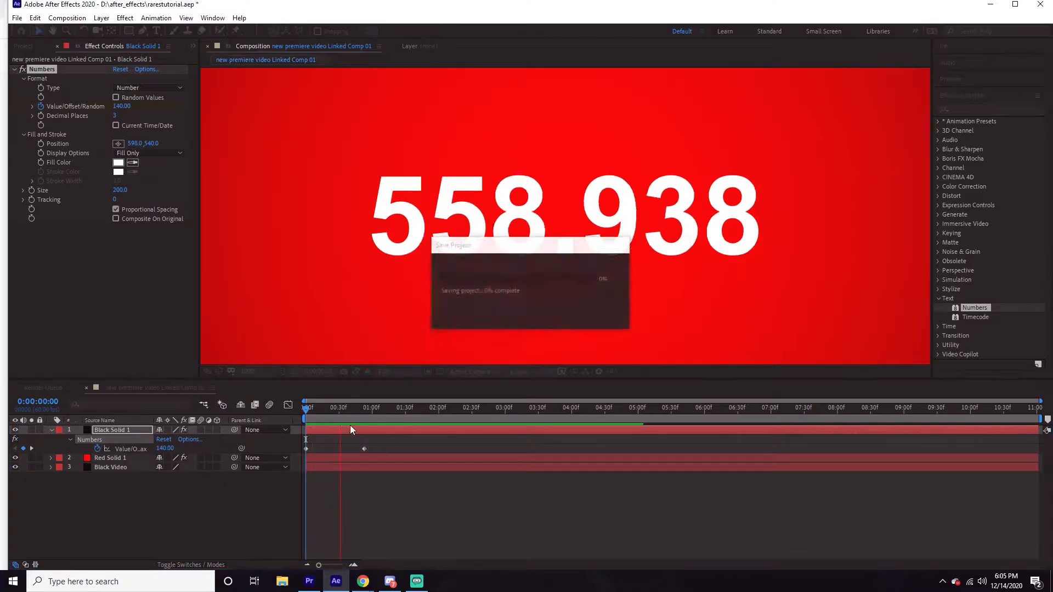
{"action": "key", "text": "space"}
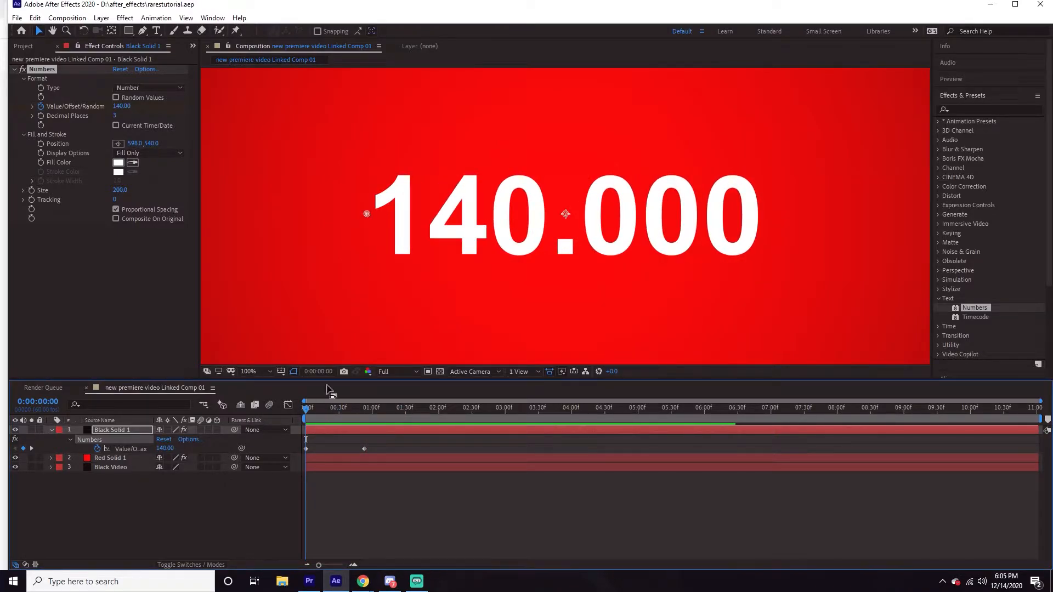
- Change the Numbers fill color to bright green, 42FF00
{"action": "left_click", "coordinate": [118, 162]}
{"action": "left_click_drag", "start_coordinate": [164, 137], "coordinate": [169, 130]}
{"action": "left_click", "coordinate": [153, 29]}
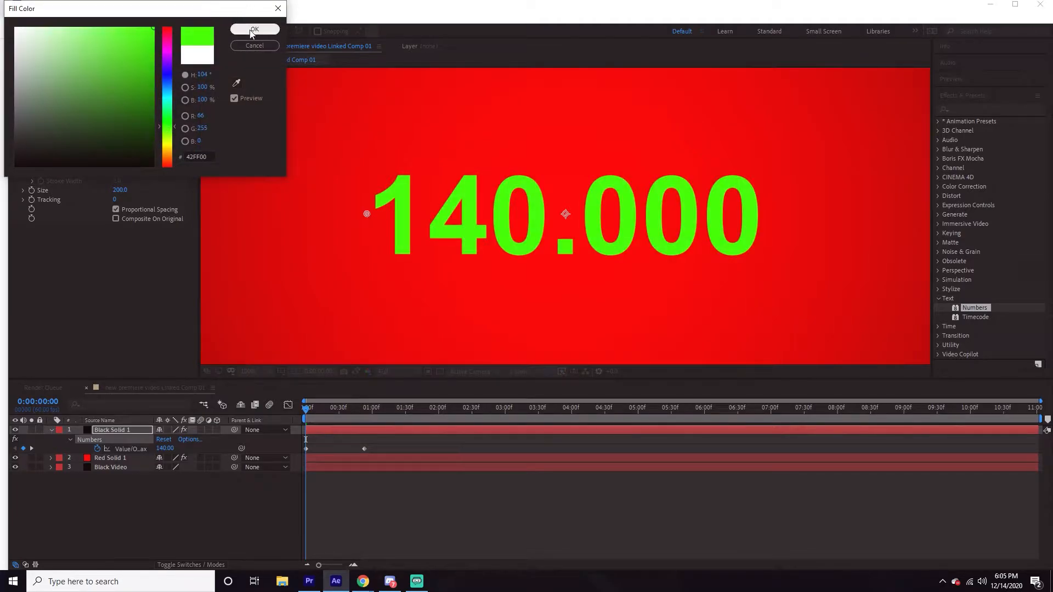
{"action": "left_click", "coordinate": [253, 30]}
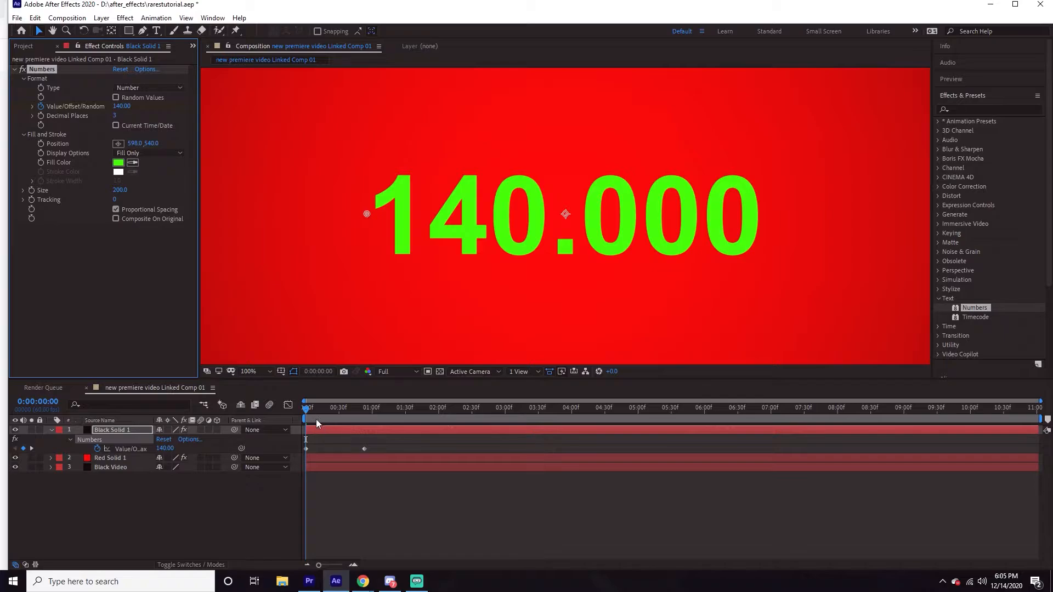
- Add a text layer containing "$" to the left of the counter
{"action": "key", "text": "comma"}
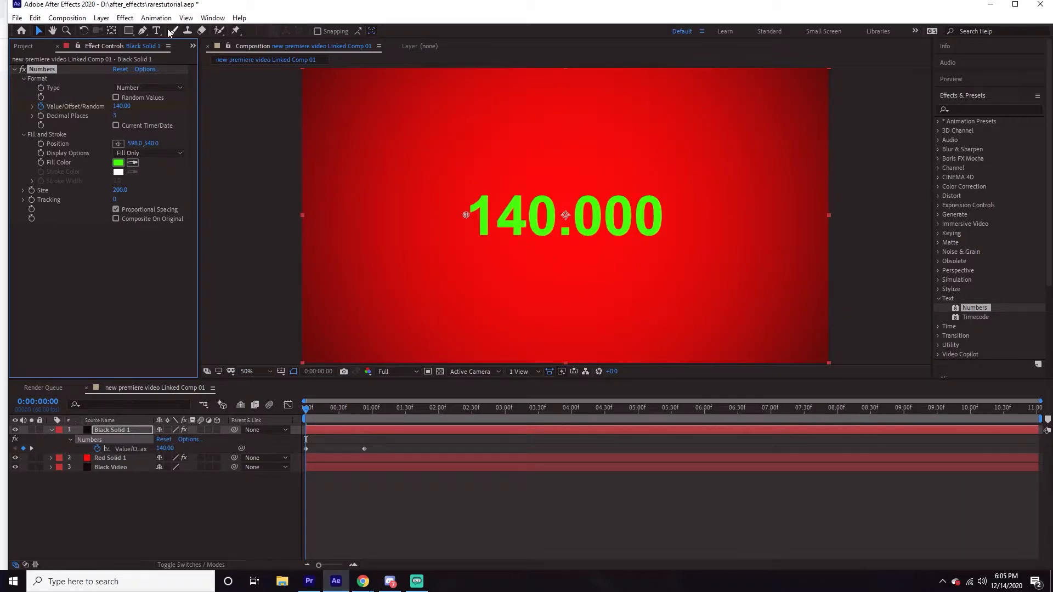
{"action": "left_click", "coordinate": [157, 31]}
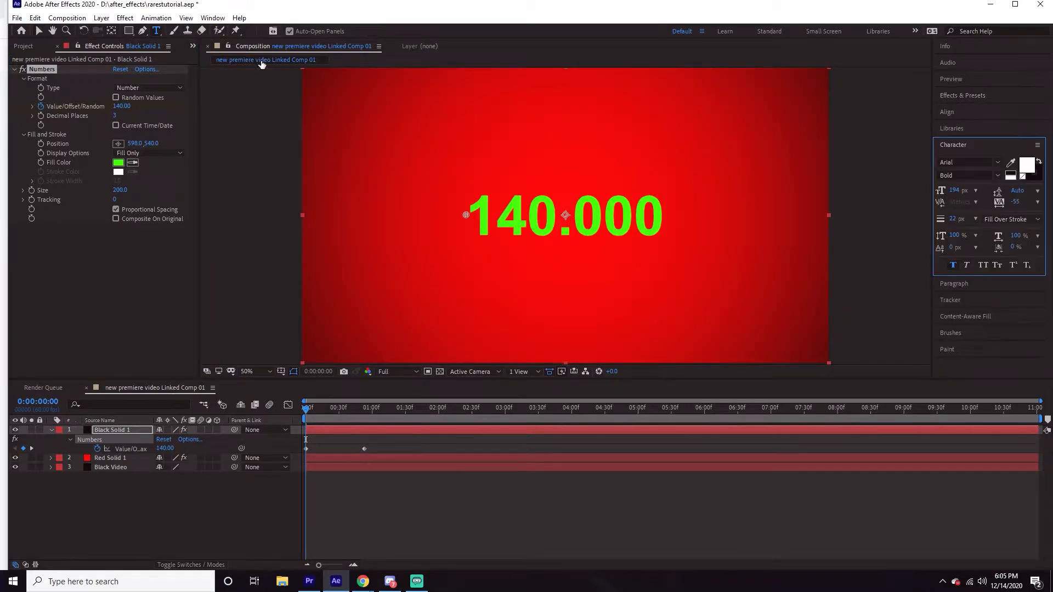
{"action": "left_click", "coordinate": [391, 223]}
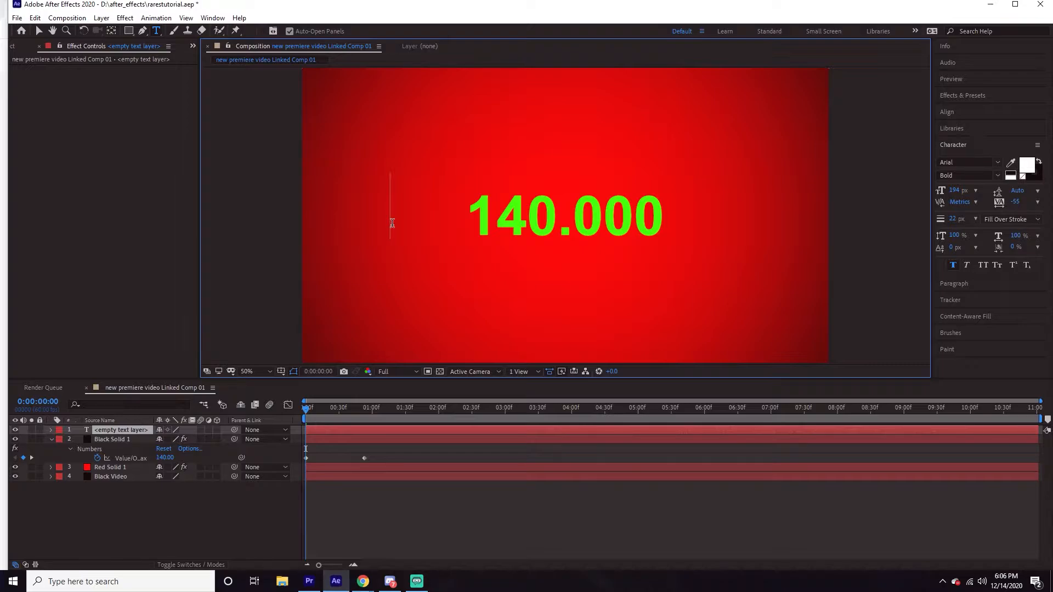
{"action": "type", "text": "$"}
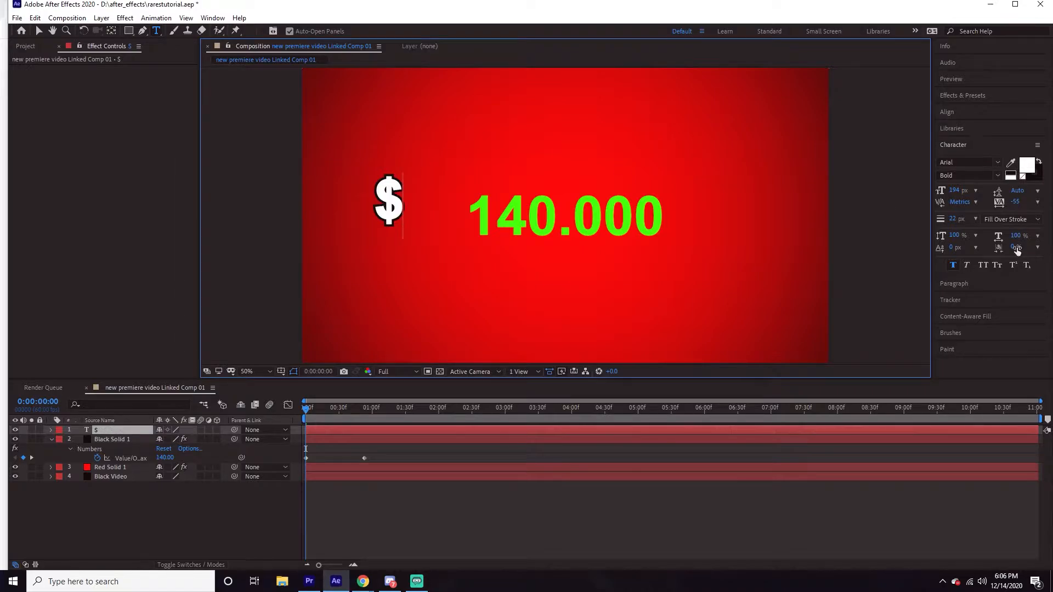
- Set the dollar sign's tracking to 0 and its stroke width to 0 px
{"action": "left_click_drag", "start_coordinate": [952, 219], "coordinate": [966, 220]}
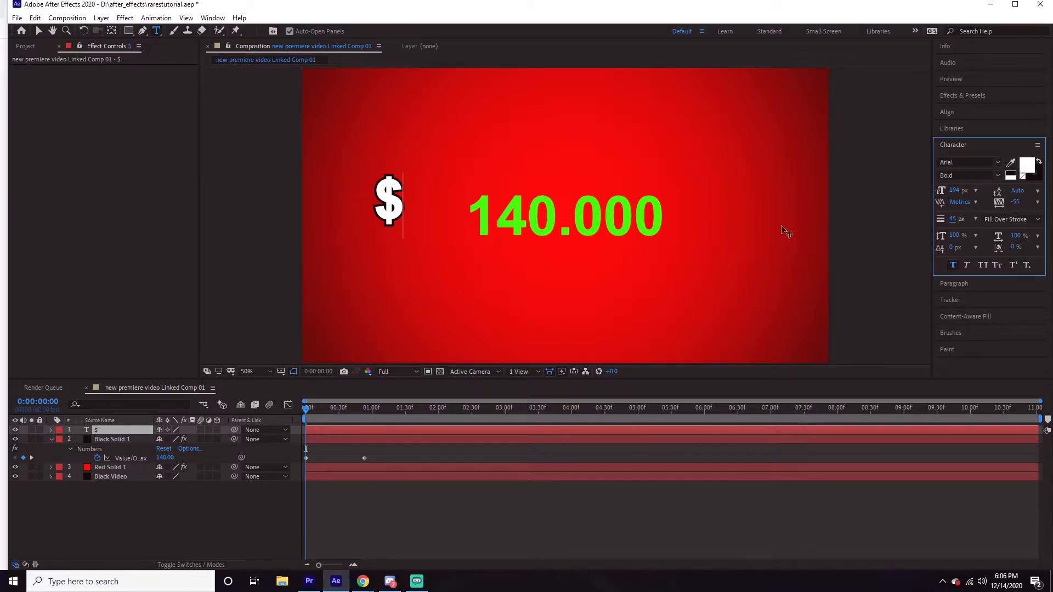
{"action": "double_click", "coordinate": [394, 201]}
{"action": "left_click", "coordinate": [1015, 202]}
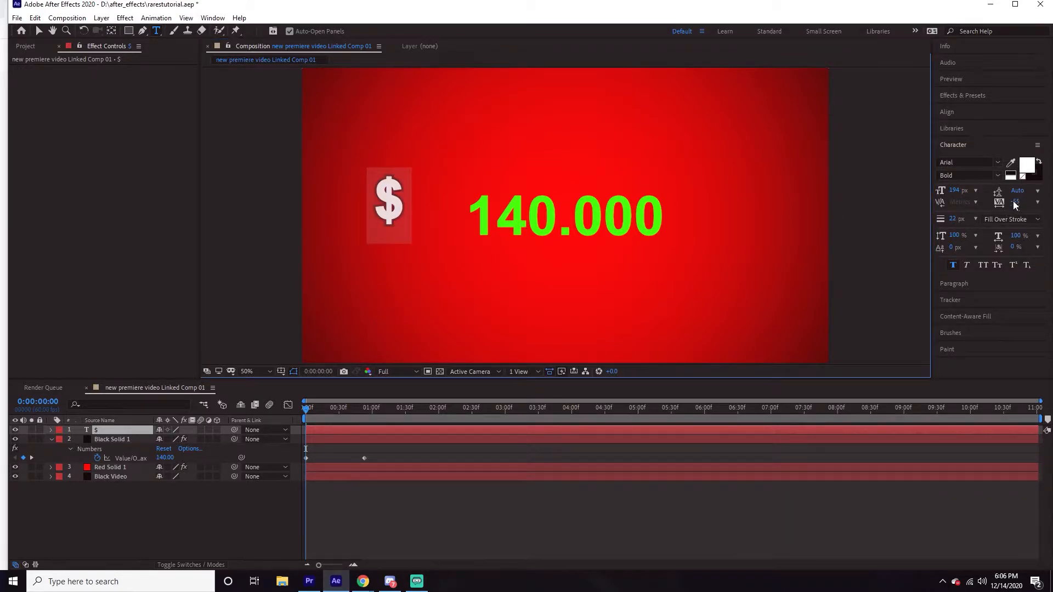
{"action": "type", "text": "0"}
{"action": "key", "text": "Return"}
{"action": "left_click", "coordinate": [953, 220]}
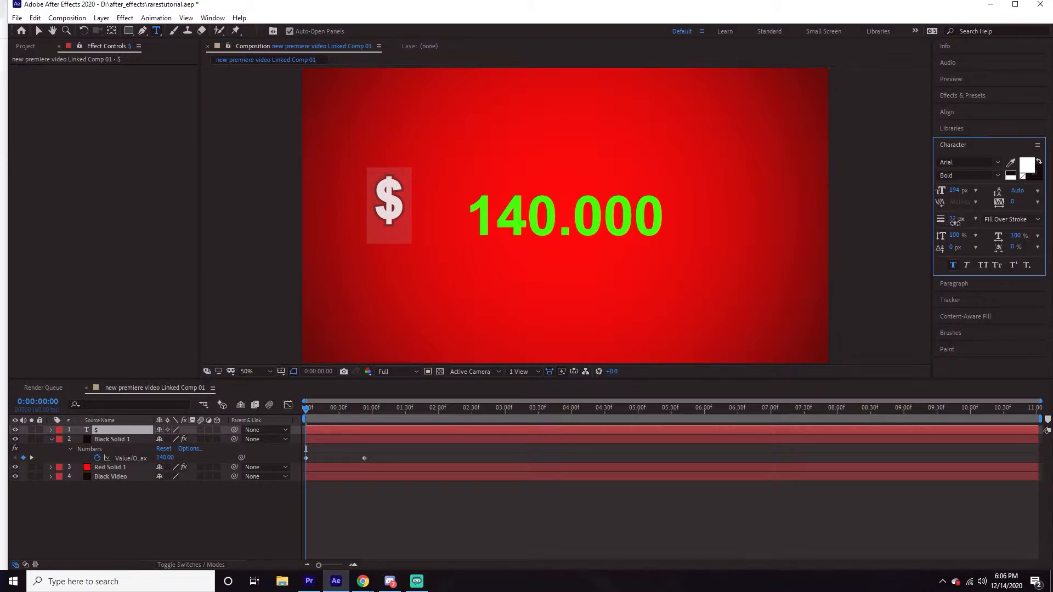
{"action": "type", "text": "0"}
{"action": "key", "text": "Return"}
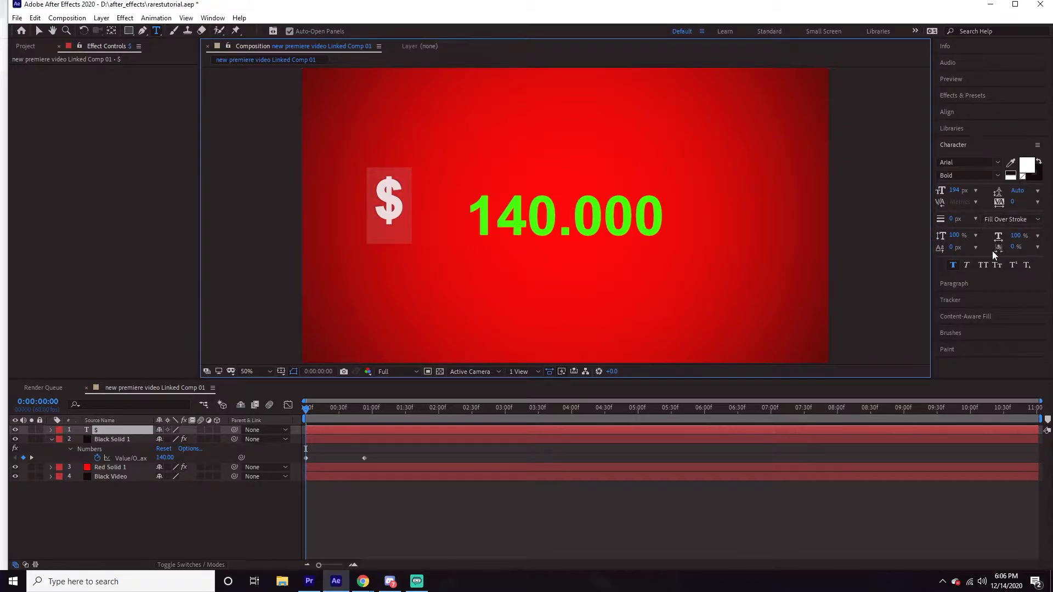
- Move the dollar sign directly in front of the counter's first digit and scale it up slightly
{"action": "left_click", "coordinate": [38, 30]}
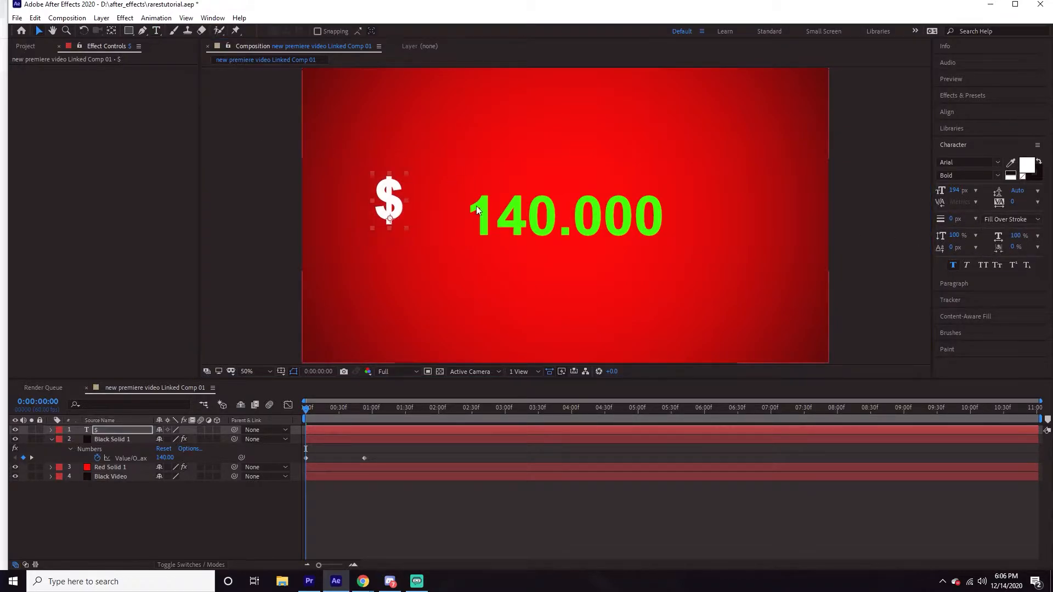
{"action": "left_click_drag", "start_coordinate": [403, 204], "coordinate": [457, 205]}
{"action": "key", "text": "period"}
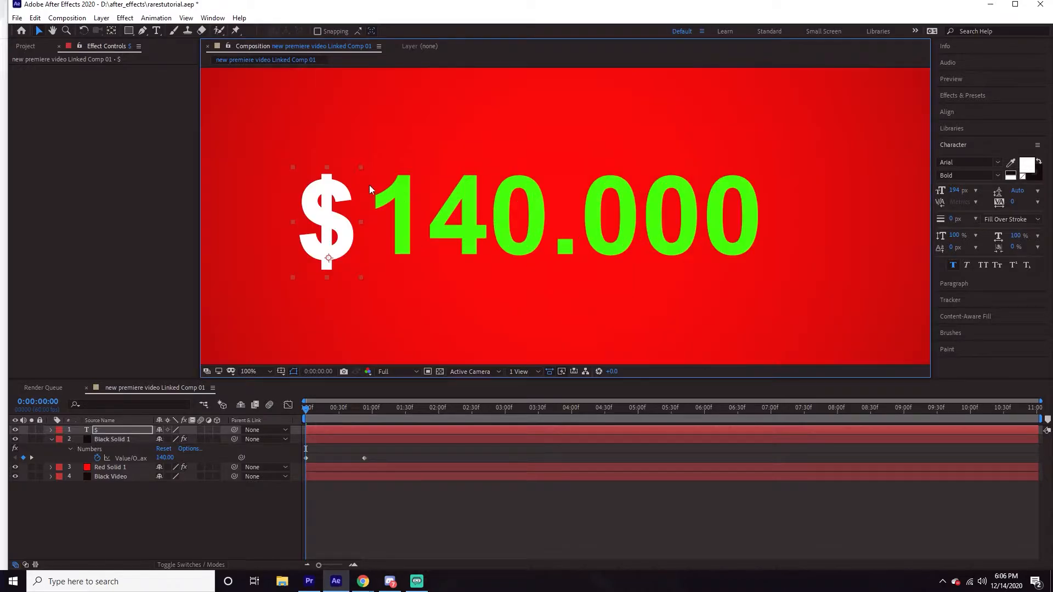
{"action": "left_click_drag", "start_coordinate": [360, 169], "coordinate": [344, 192]}
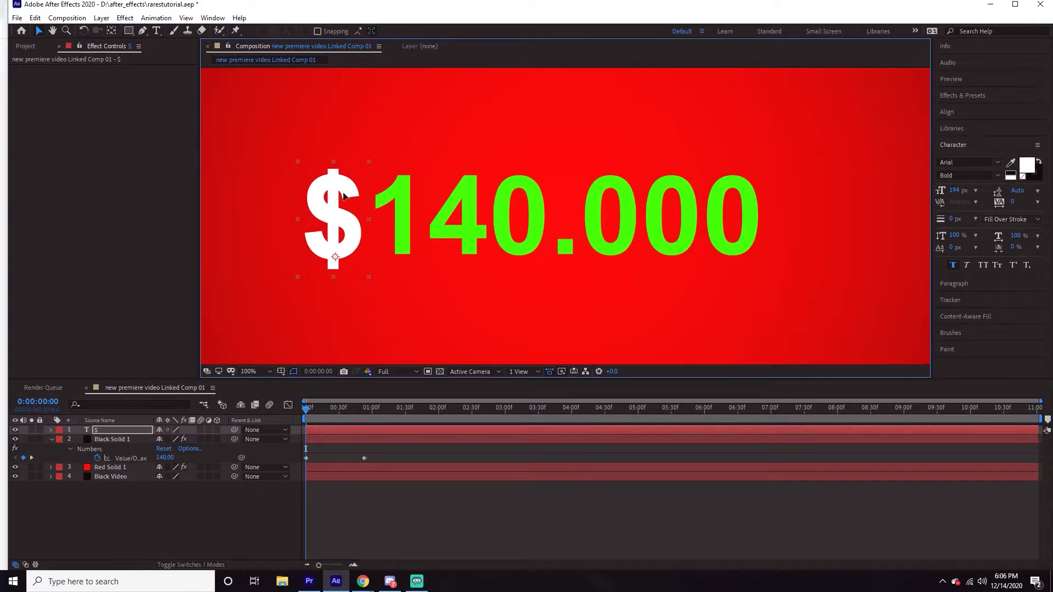
- Sample the counter's green as the dollar sign's fill color
{"action": "left_click", "coordinate": [1011, 162]}
{"action": "left_click", "coordinate": [598, 198]}
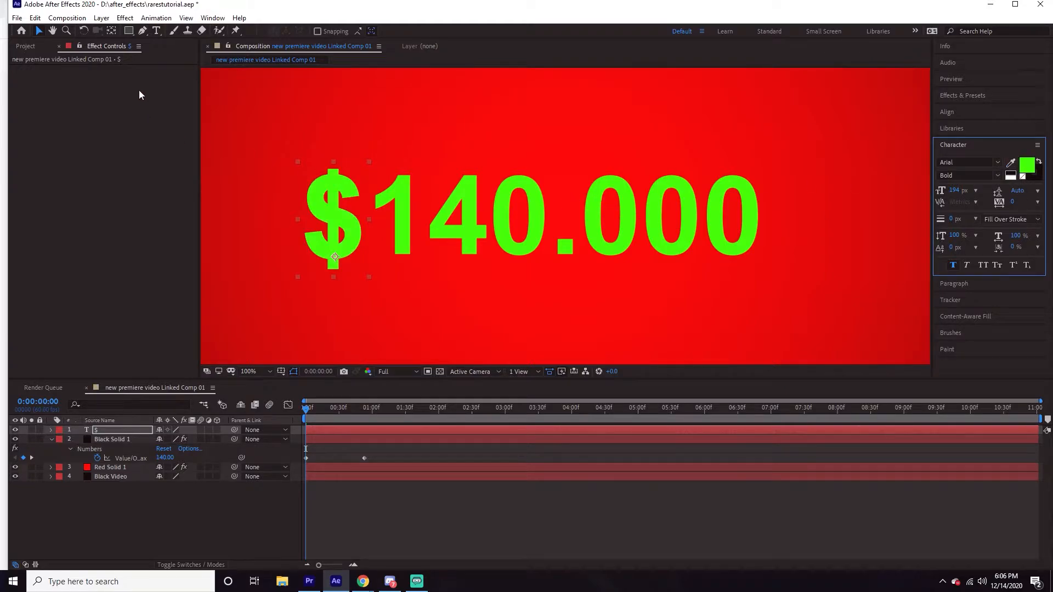
{"action": "left_click", "coordinate": [40, 30]}
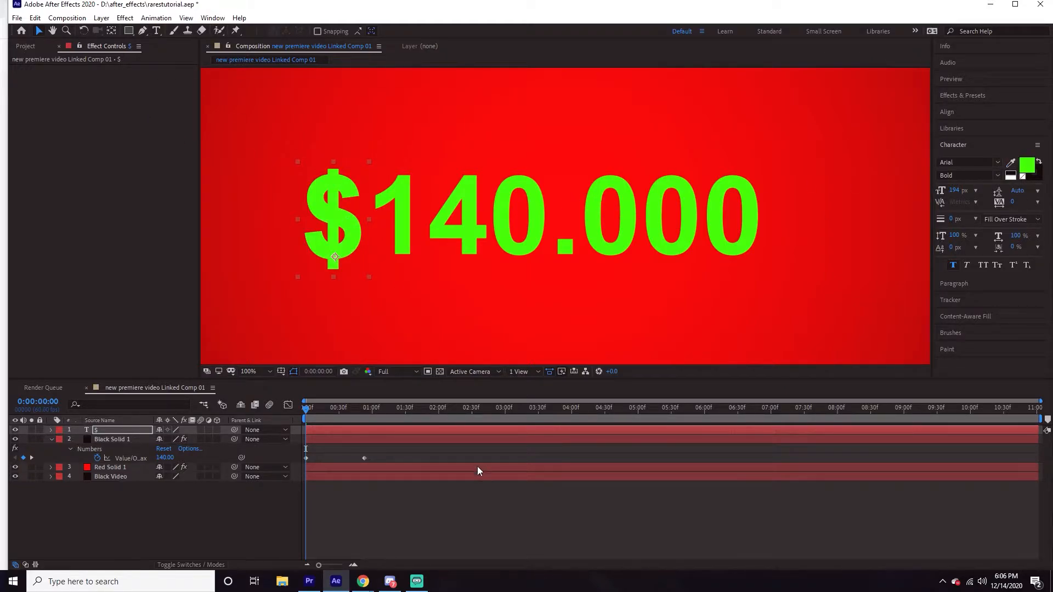
- Scrub the dollar counter animation from the first frame to 0:00:00:28 and back to check how the digits change
{"action": "scroll", "coordinate": [413, 309], "scroll_direction": "down", "scroll_amount": 4}
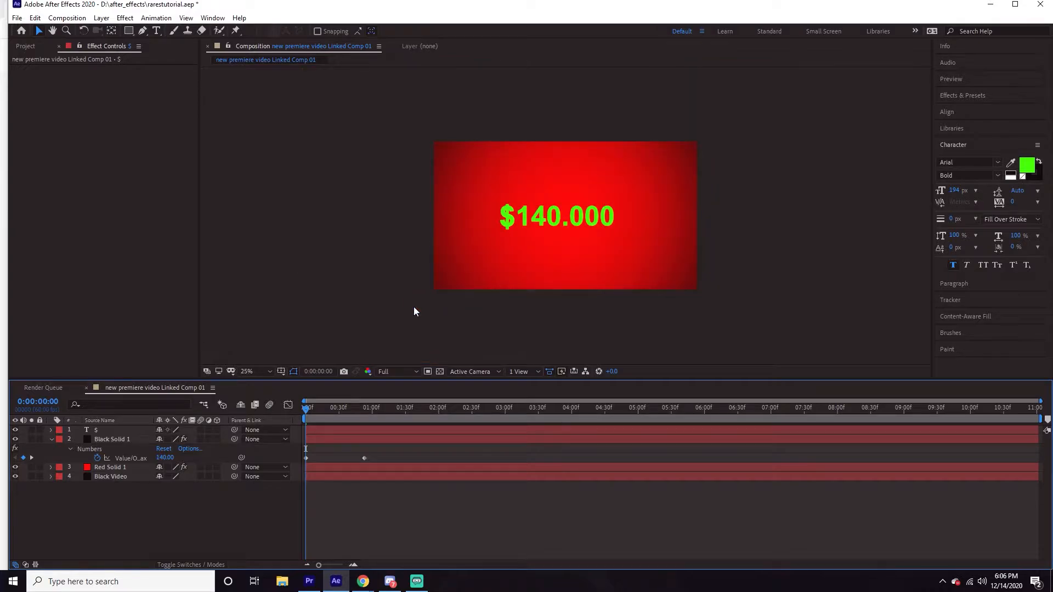
{"action": "key", "text": "slash"}
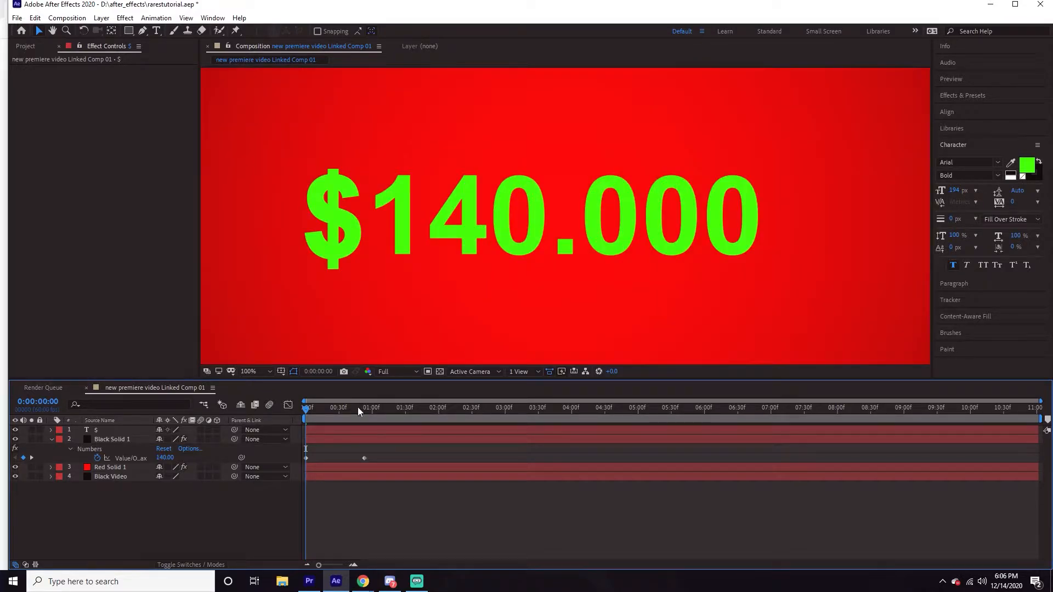
{"action": "key", "text": "period"}
{"action": "key", "text": "comma"}
{"action": "mouse_move", "coordinate": [318, 413]}
{"action": "left_mouse_down"}
{"action": "mouse_move", "coordinate": [294, 415]}
{"action": "mouse_move", "coordinate": [337, 410]}
{"action": "left_mouse_up"}
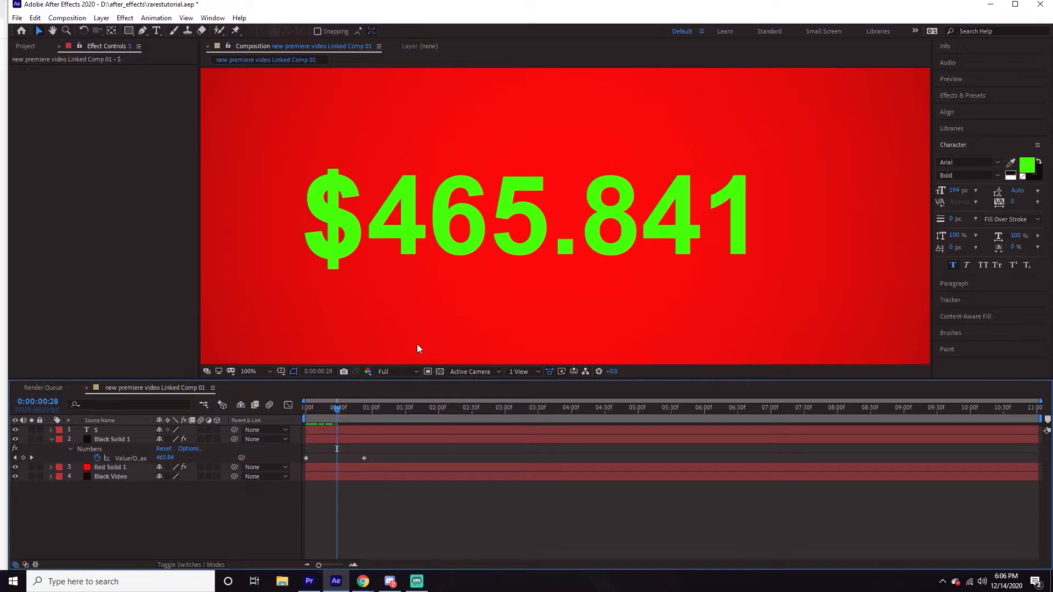
{"action": "left_click_drag", "start_coordinate": [333, 413], "coordinate": [298, 414]}
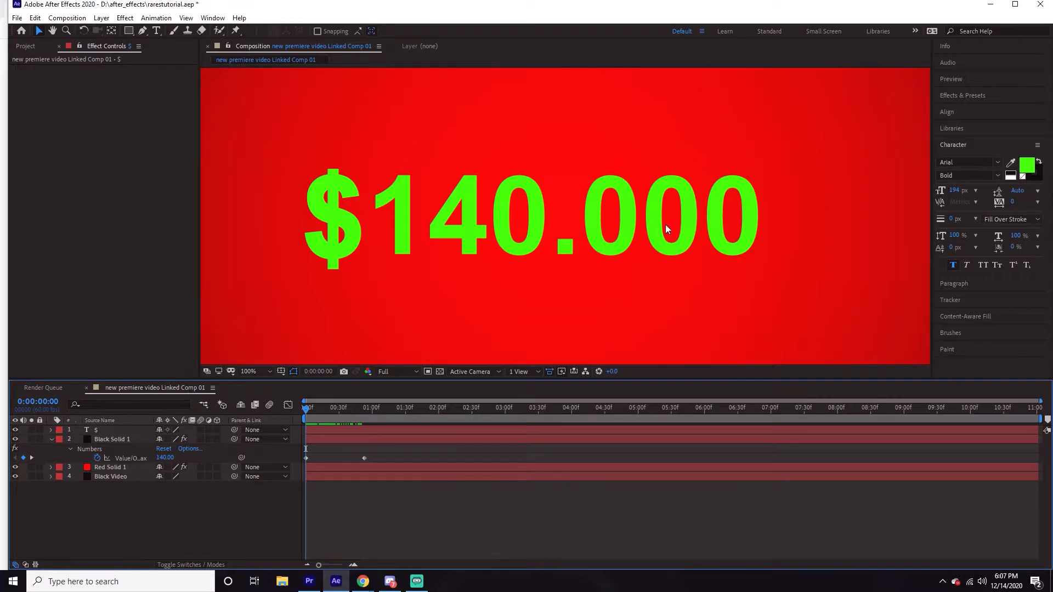
- Duplicate the black solid carrying the Numbers effect four times
{"action": "left_click", "coordinate": [112, 440]}
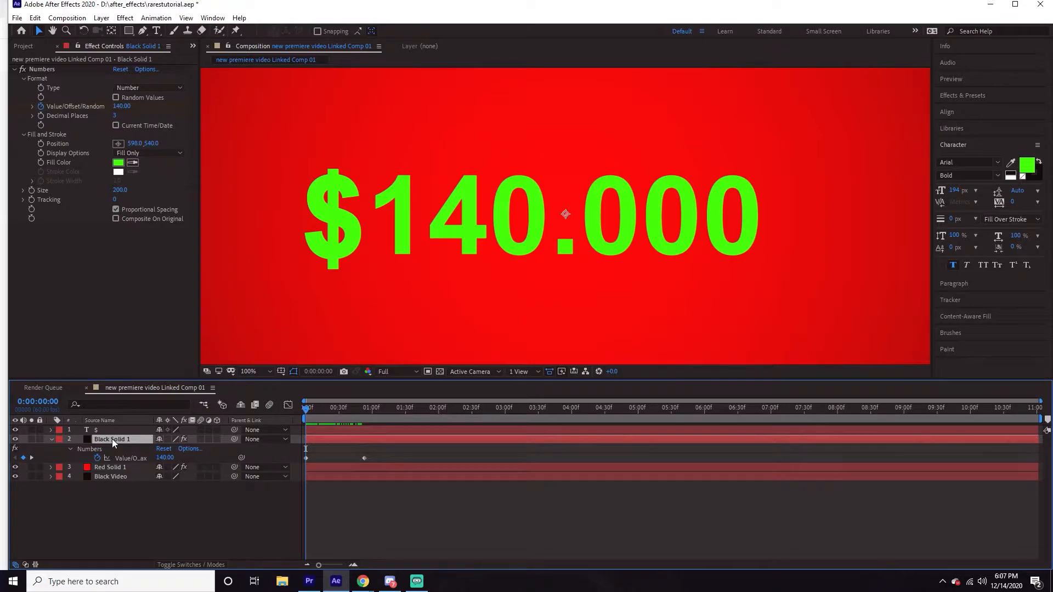
{"action": "key", "text": "ctrl+d"}
{"action": "key", "text": "ctrl+d"}
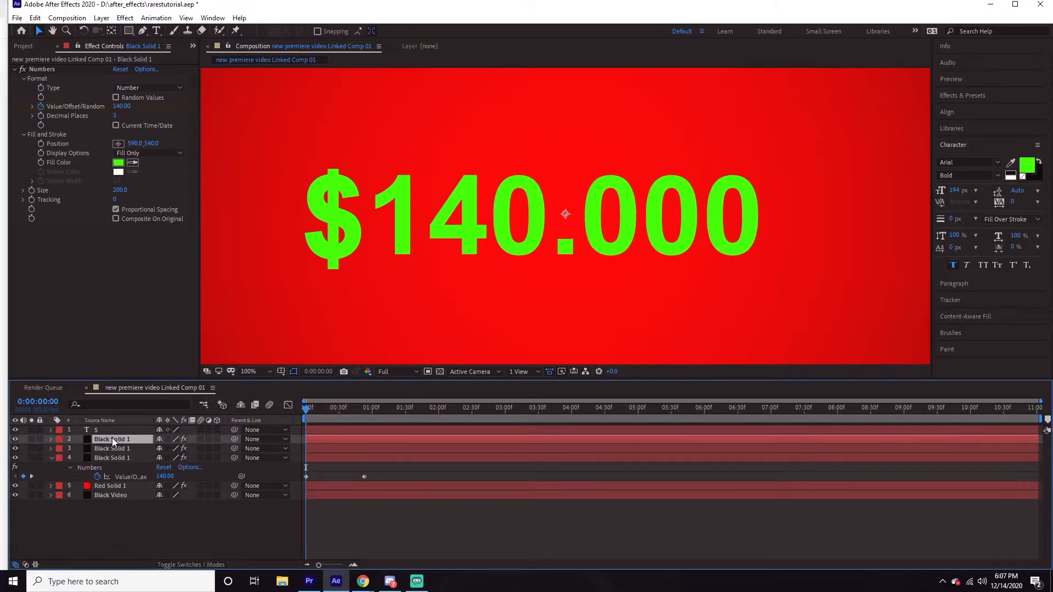
{"action": "key", "text": "ctrl+d"}
{"action": "key", "text": "ctrl+d"}
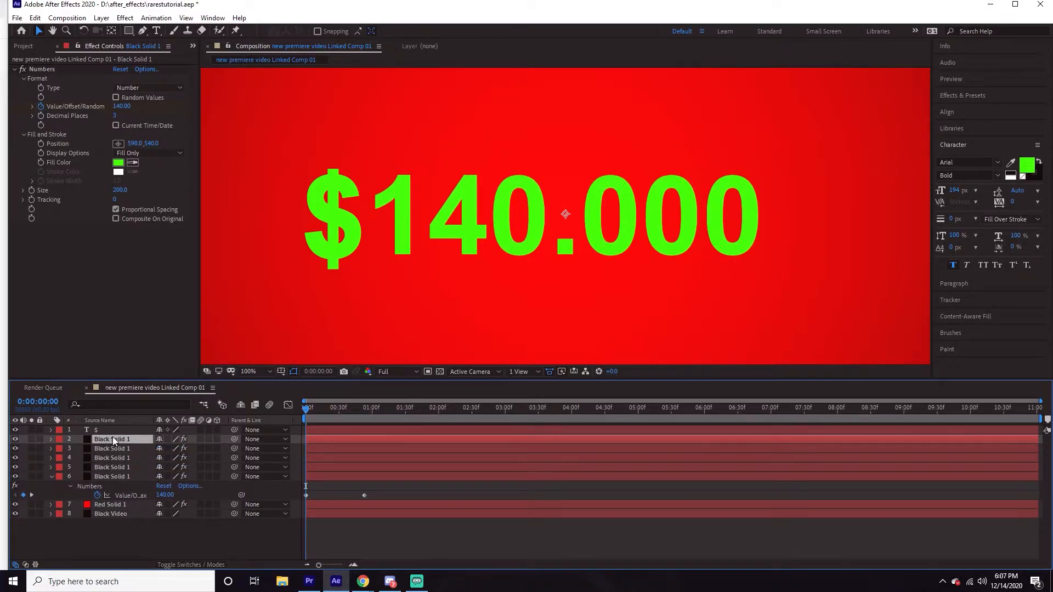
- Preview the counter animation briefly and draw a rectangular mask around the digit 1 on the Black Solid 1 in layer 2
{"action": "key", "text": "space"}
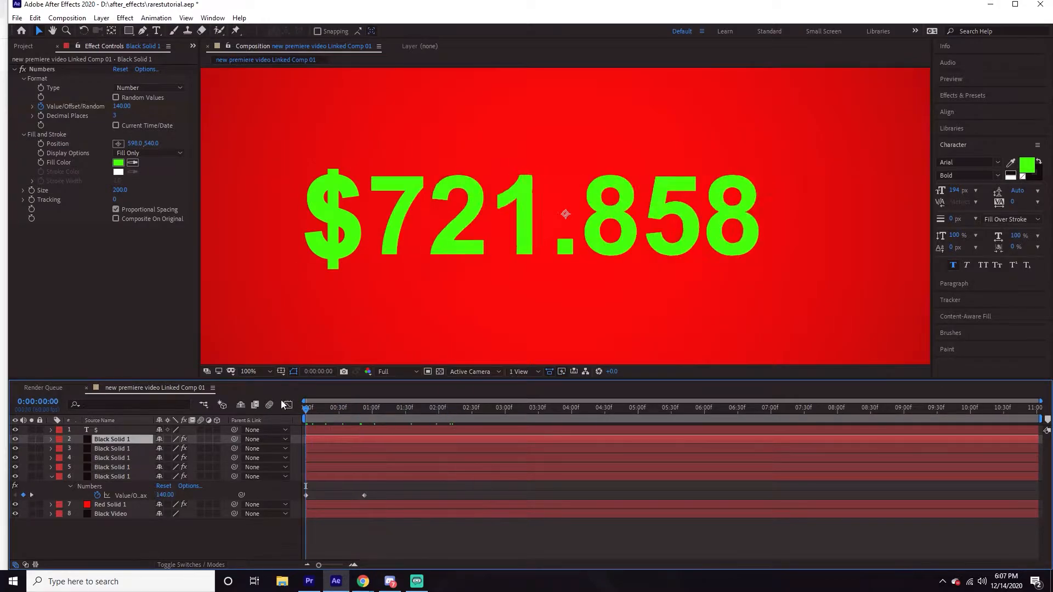
{"action": "key", "text": "space"}
{"action": "key", "text": "h"}
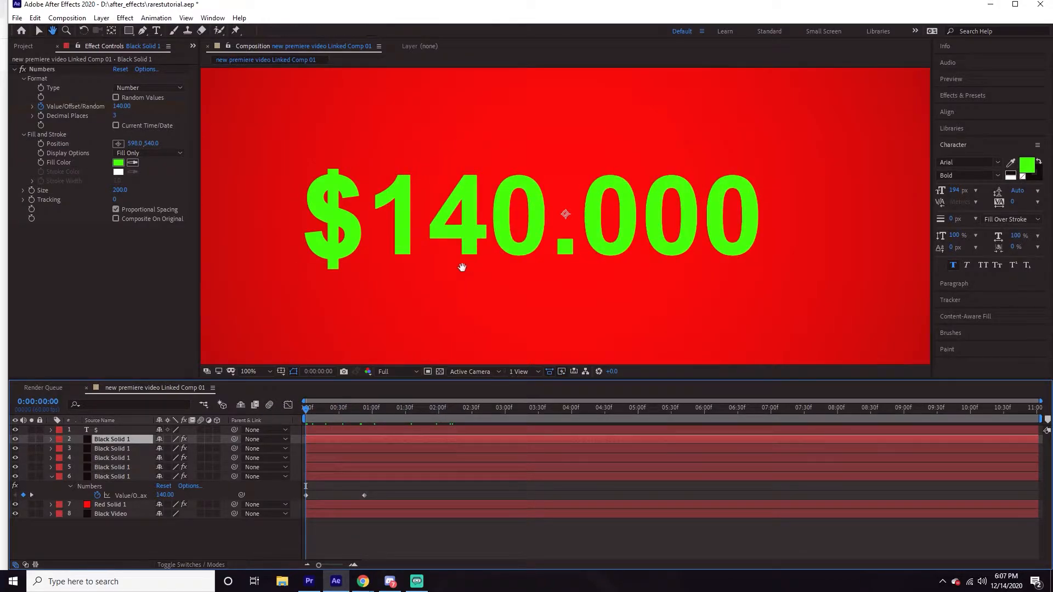
{"action": "left_click_drag", "start_coordinate": [392, 263], "coordinate": [488, 257]}
{"action": "scroll", "coordinate": [488, 257], "scroll_direction": "up", "scroll_amount": 4}
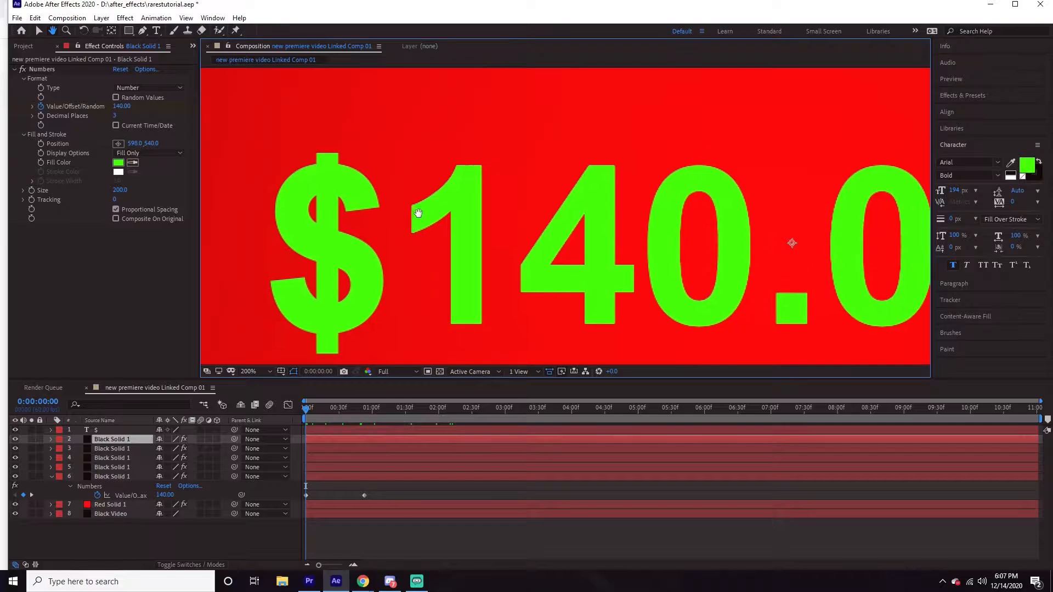
{"action": "scroll", "coordinate": [444, 140], "scroll_direction": "down", "scroll_amount": 2}
{"action": "key", "text": "q"}
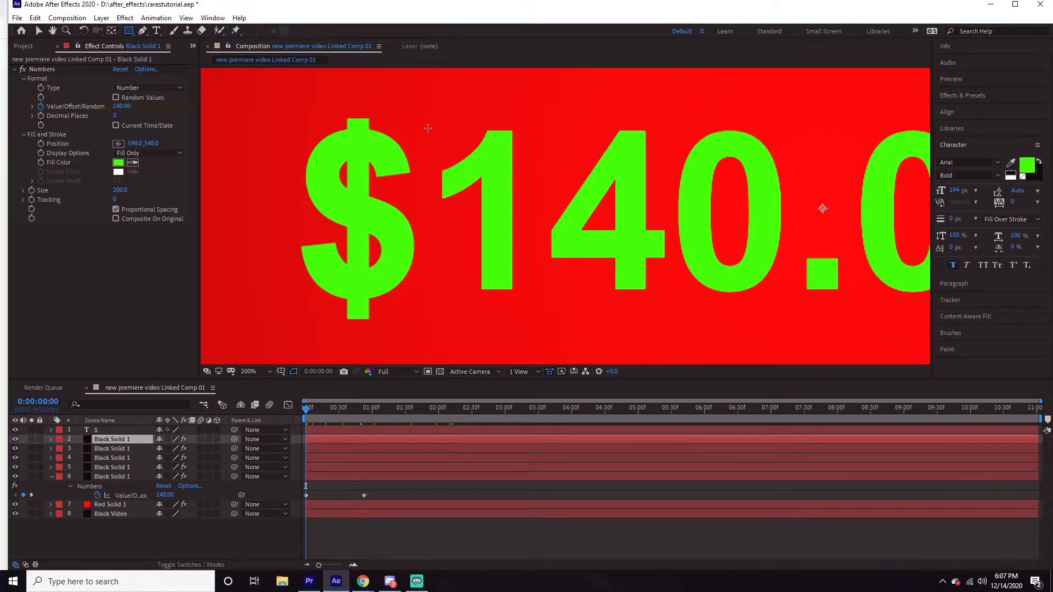
{"action": "left_click_drag", "start_coordinate": [425, 128], "coordinate": [552, 309]}
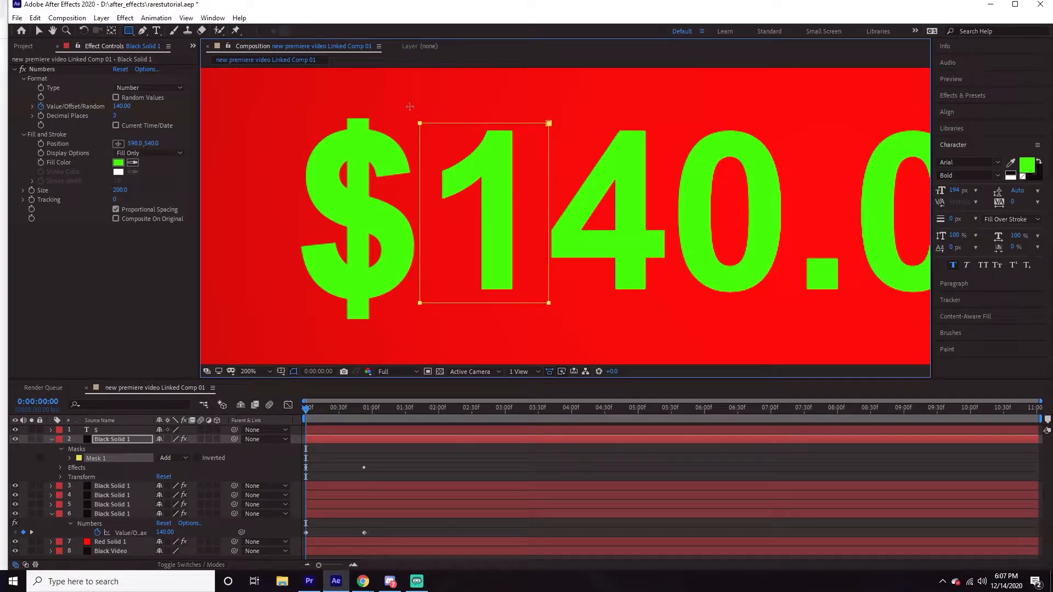
{"action": "left_click_drag", "start_coordinate": [405, 104], "coordinate": [445, 314]}
{"action": "key", "text": "ctrl+z"}
{"action": "key", "text": "v"}
{"action": "left_click", "coordinate": [410, 115]}
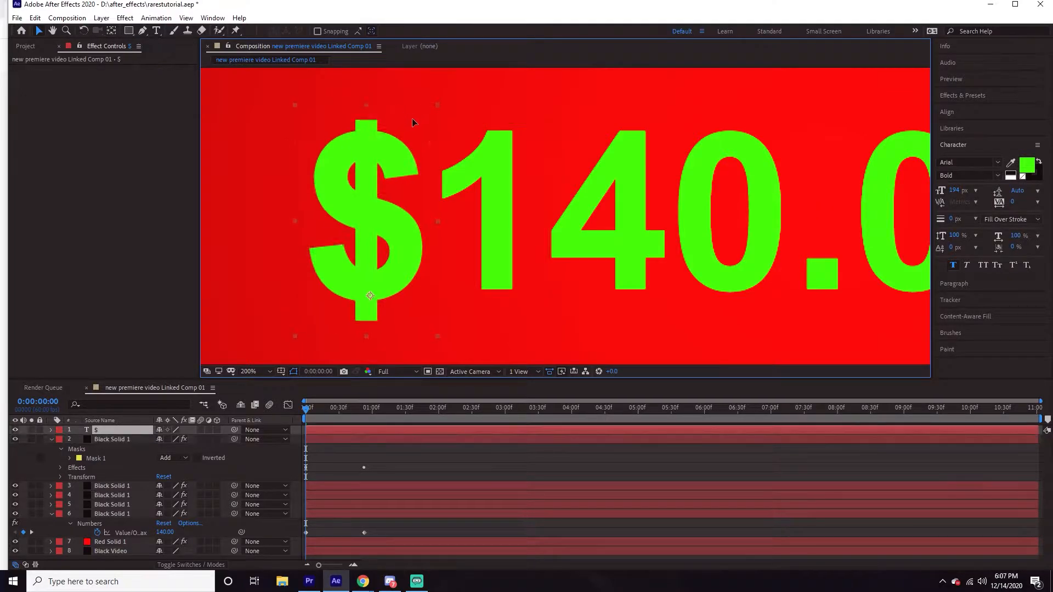
{"action": "left_click", "coordinate": [469, 311]}
{"action": "left_click", "coordinate": [443, 328]}
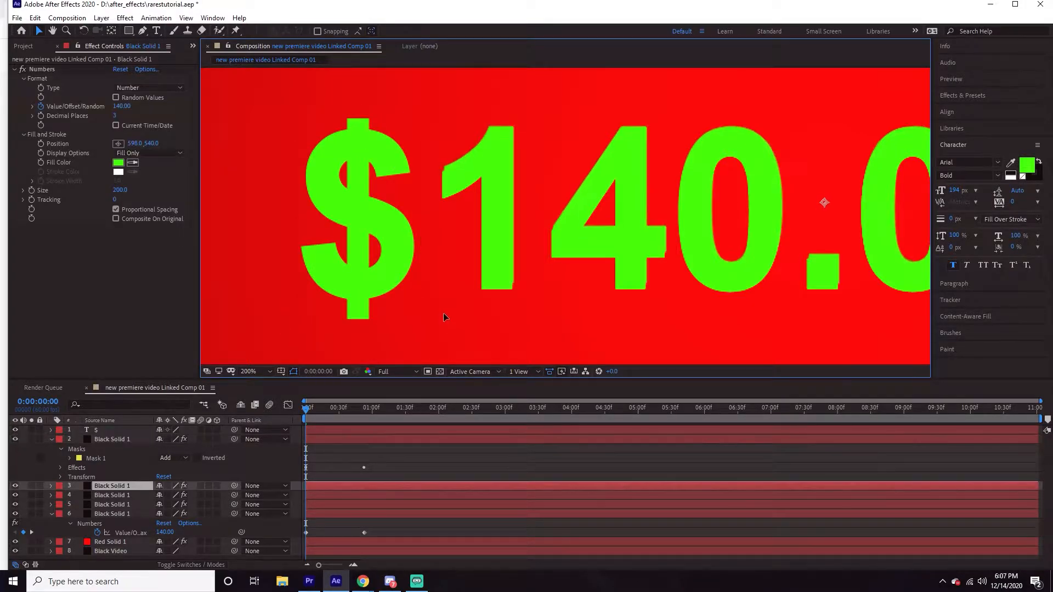
- Move the two mask corners nearest the dollar sign closer to the digit 1 on layer 2, keeping that edge roughly vertical
{"action": "left_click", "coordinate": [104, 456]}
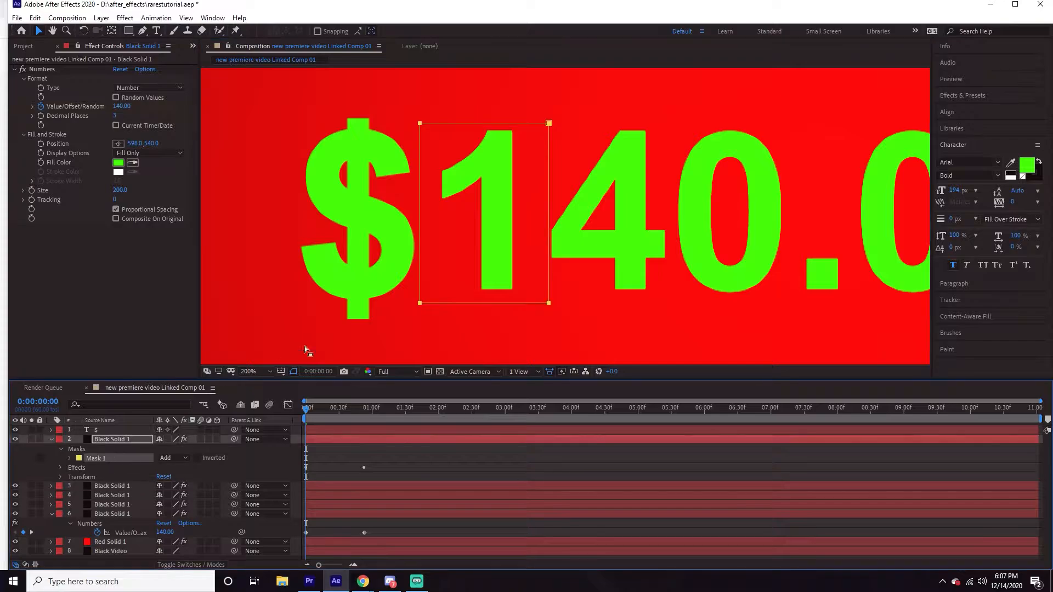
{"action": "left_click", "coordinate": [419, 303]}
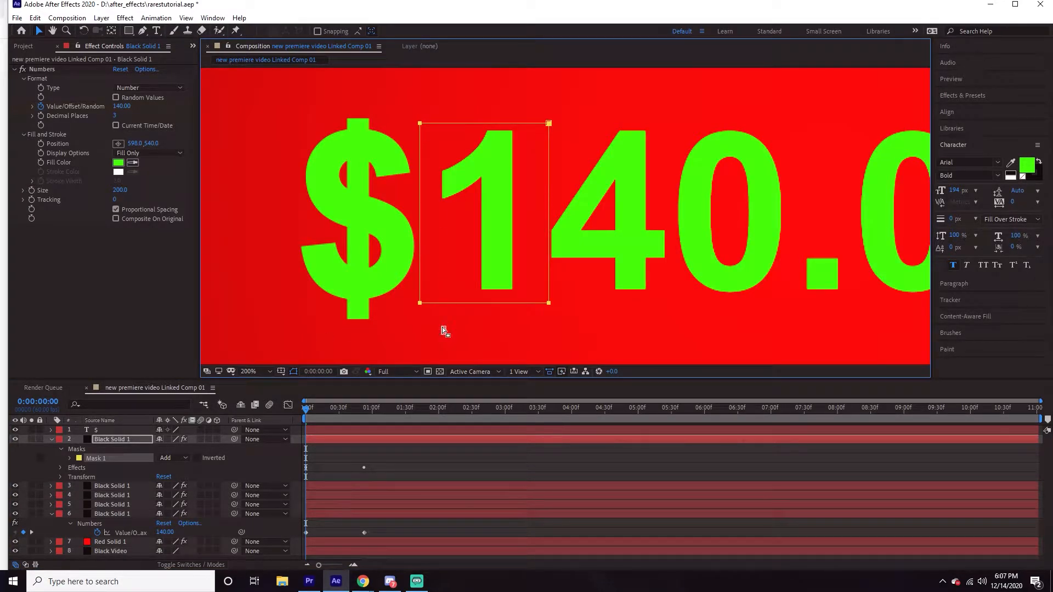
{"action": "left_click_drag", "start_coordinate": [442, 327], "coordinate": [435, 124]}
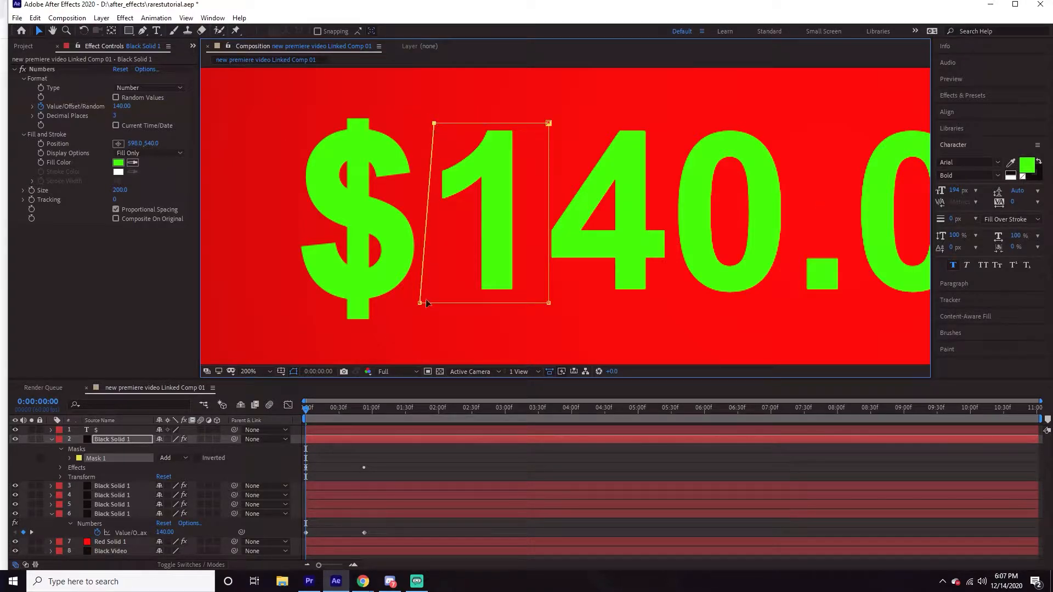
{"action": "left_click_drag", "start_coordinate": [420, 305], "coordinate": [430, 305]}
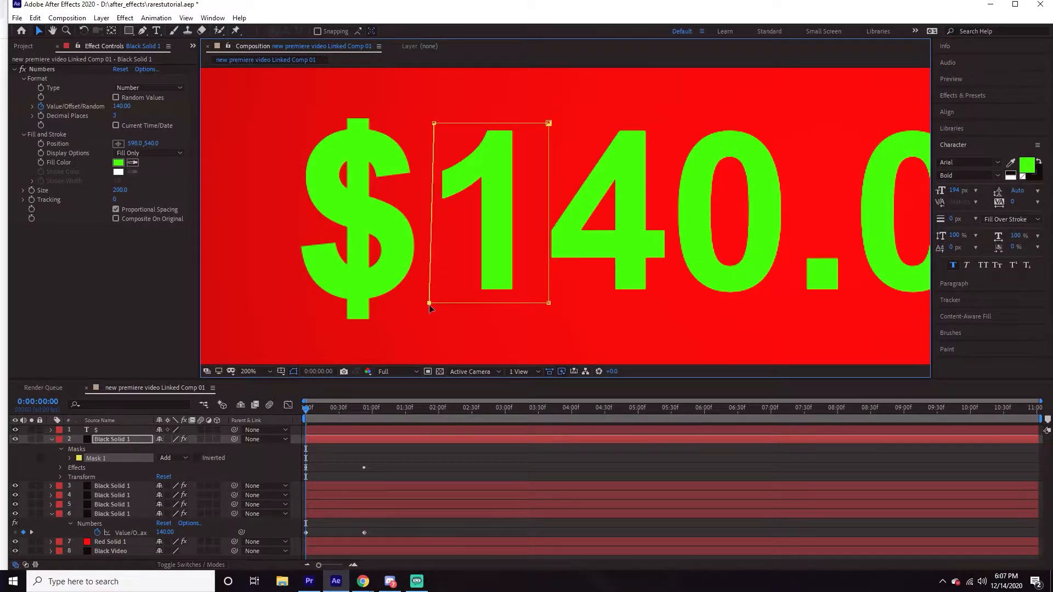
{"action": "left_click_drag", "start_coordinate": [434, 124], "coordinate": [429, 124]}
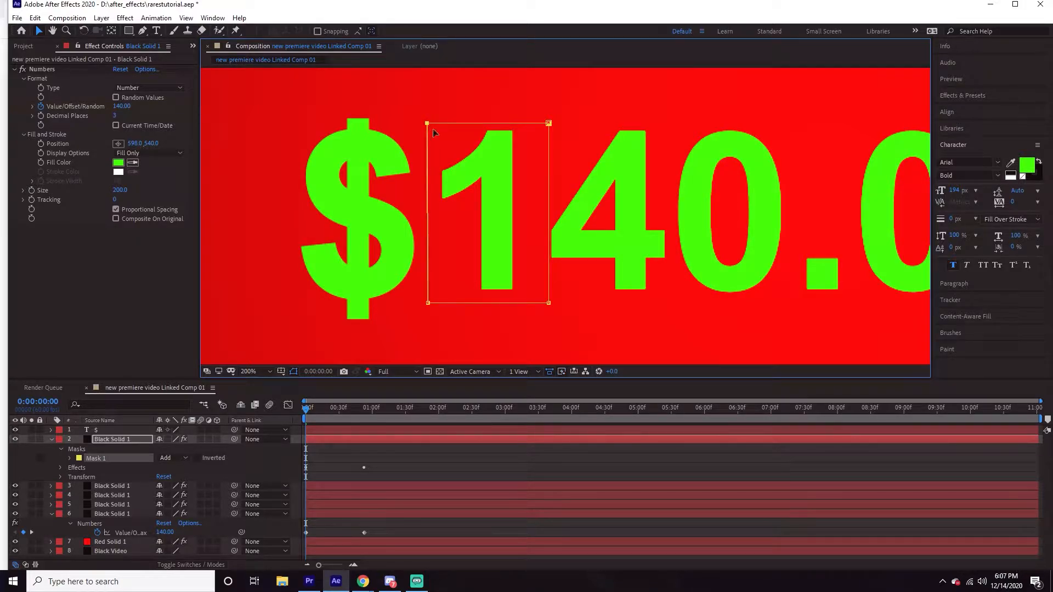
{"action": "left_click", "coordinate": [17, 439]}
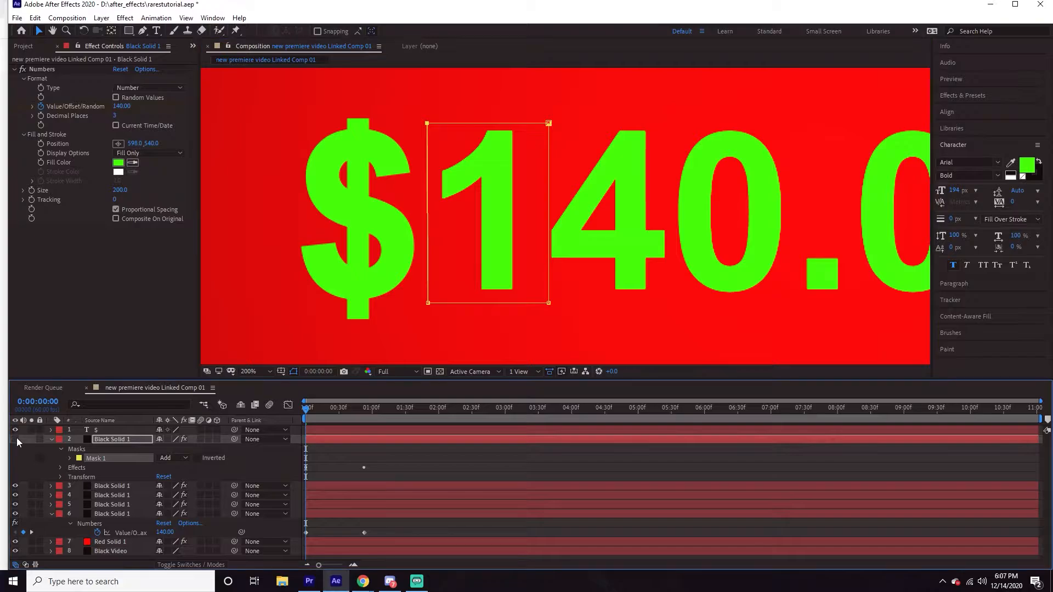
- Draw a rectangular mask around the digit 4 on the Black Solid 1 in layer 3
{"action": "left_click", "coordinate": [118, 489]}
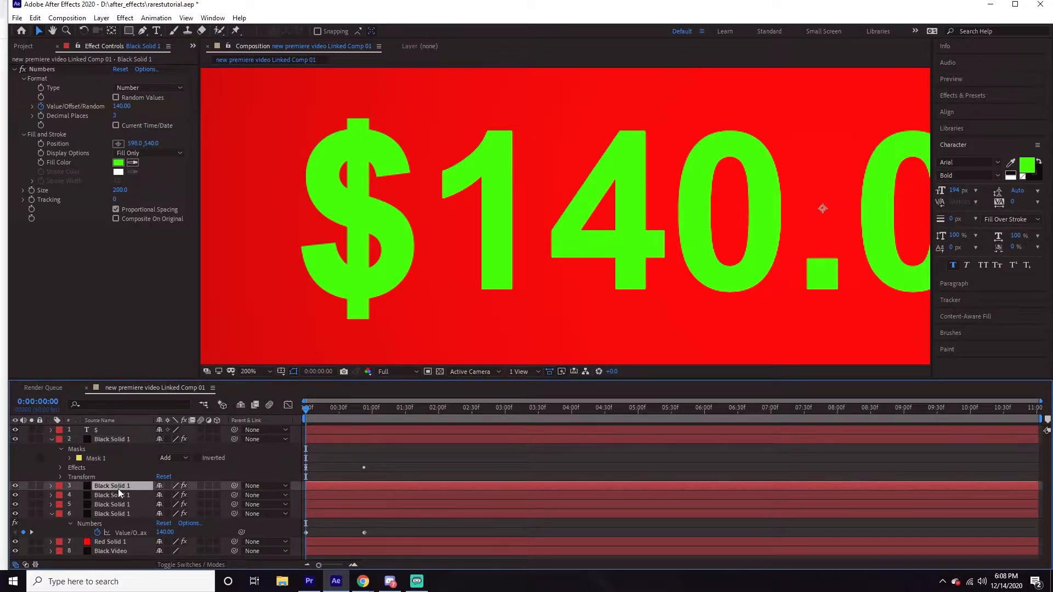
{"action": "left_click", "coordinate": [129, 31]}
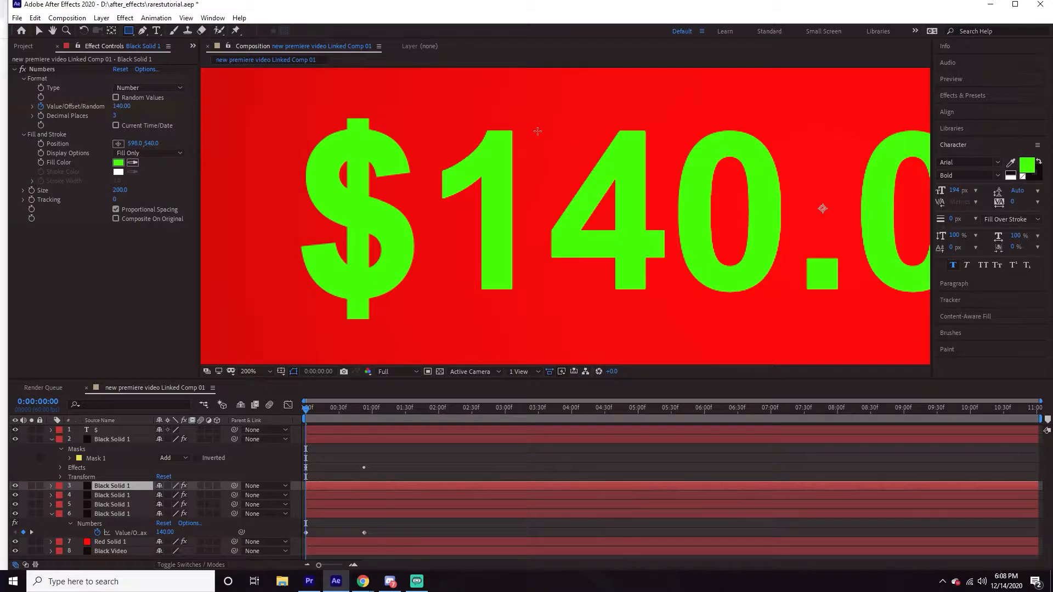
{"action": "left_click_drag", "start_coordinate": [537, 129], "coordinate": [681, 305]}
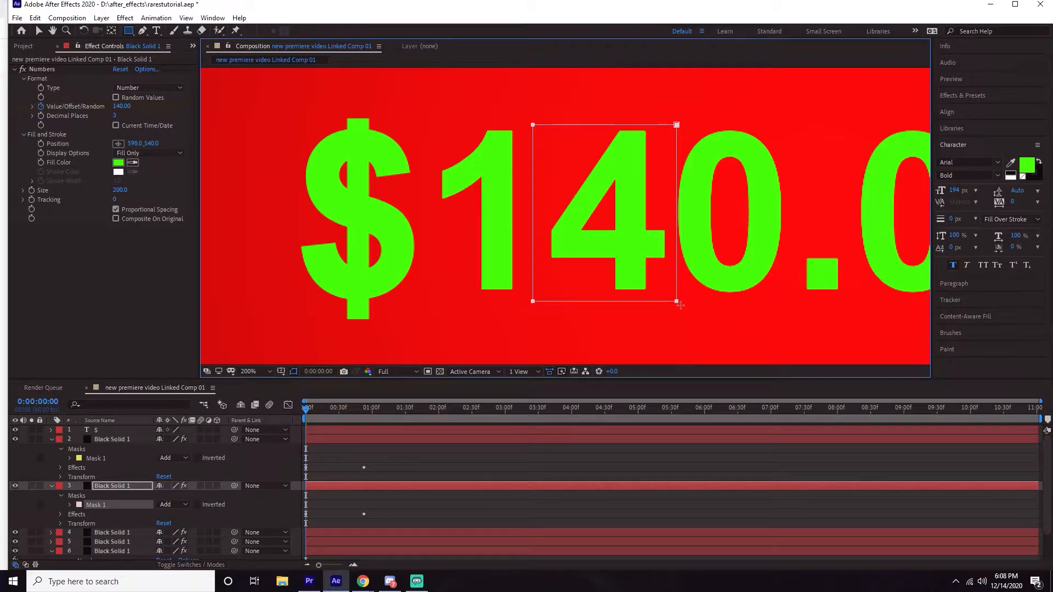
- Draw a rectangular mask around the zero before the decimal point on layer 4 and adjust its corners to clear the digit 4
{"action": "left_click", "coordinate": [109, 533]}
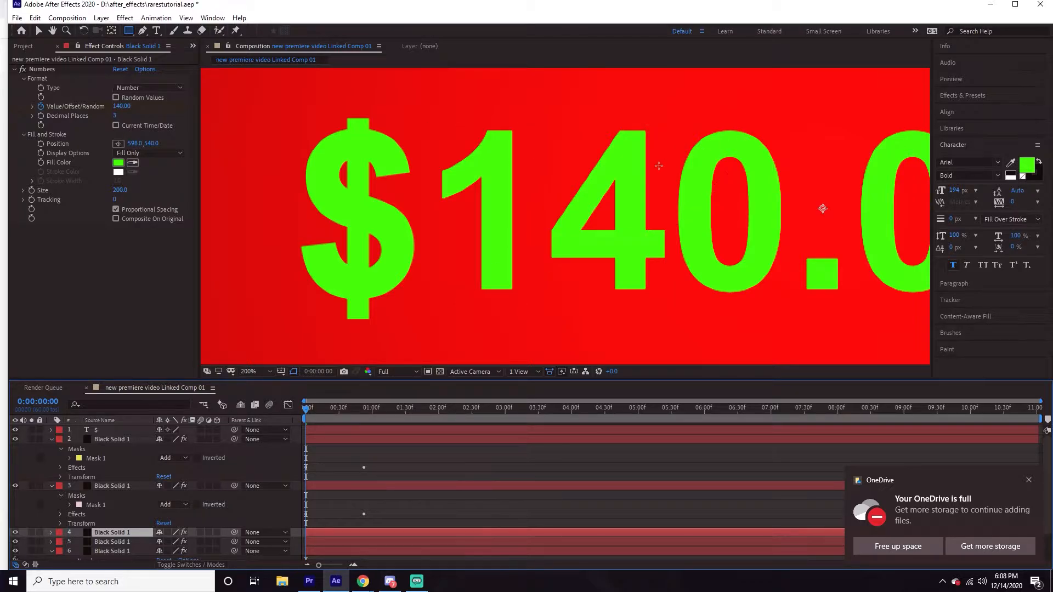
{"action": "left_click_drag", "start_coordinate": [664, 122], "coordinate": [798, 302]}
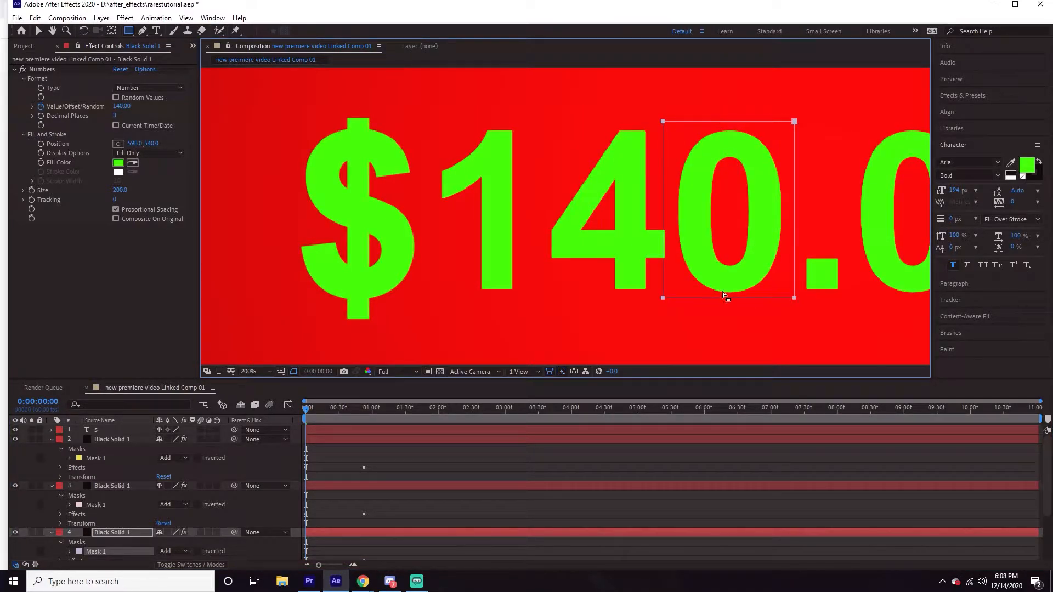
{"action": "key", "text": "v"}
{"action": "left_click", "coordinate": [684, 306]}
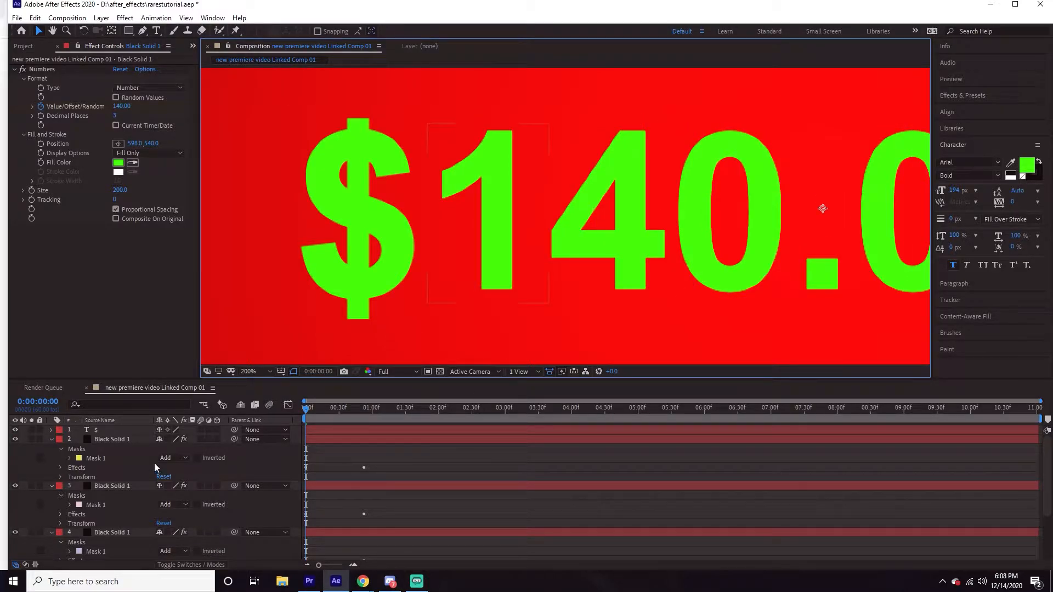
{"action": "left_click", "coordinate": [110, 532]}
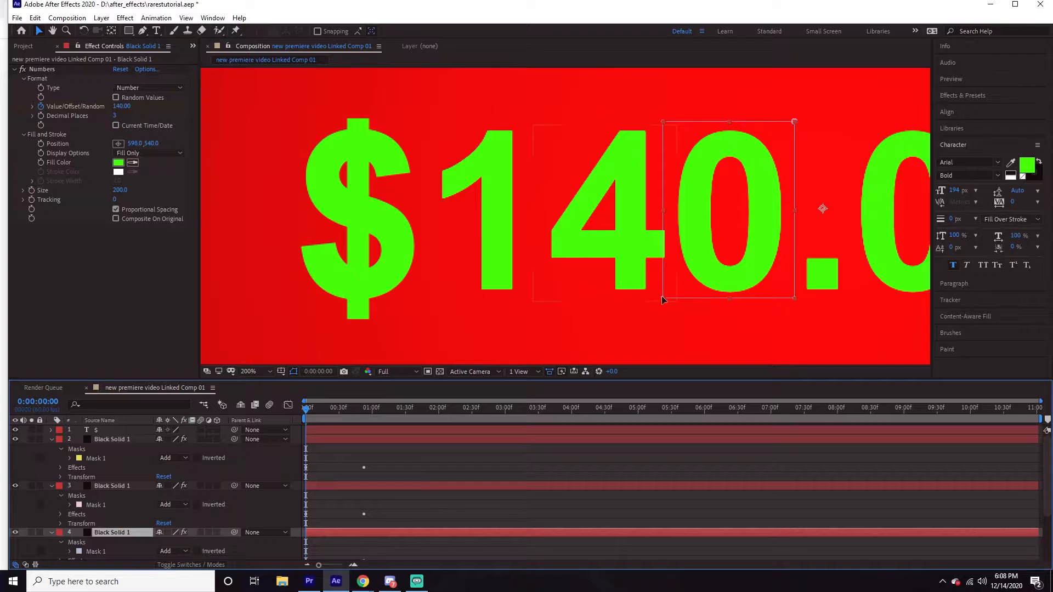
{"action": "left_click_drag", "start_coordinate": [663, 298], "coordinate": [672, 298]}
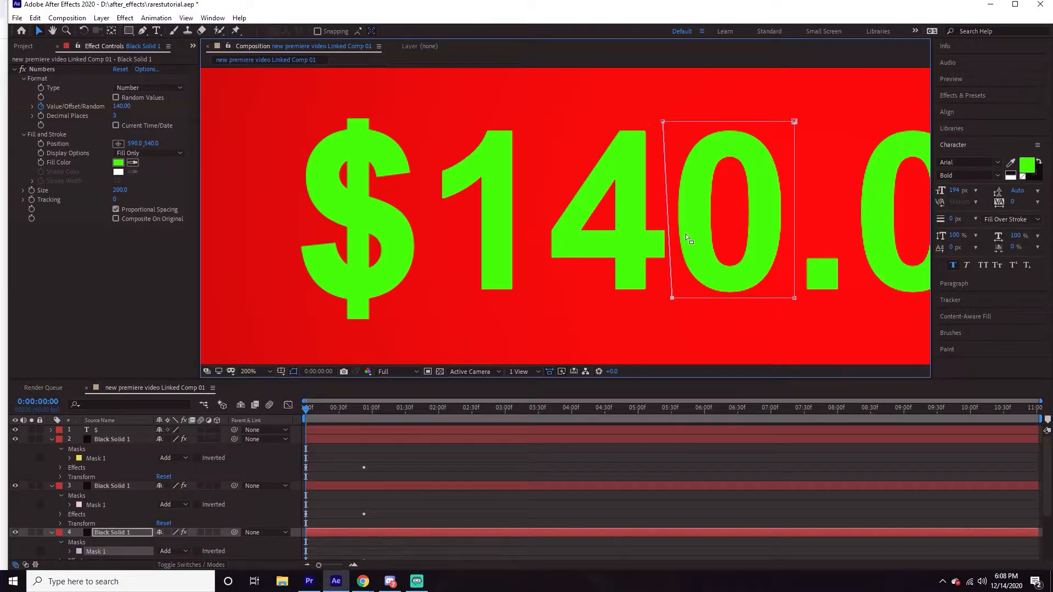
{"action": "left_click_drag", "start_coordinate": [665, 120], "coordinate": [666, 124]}
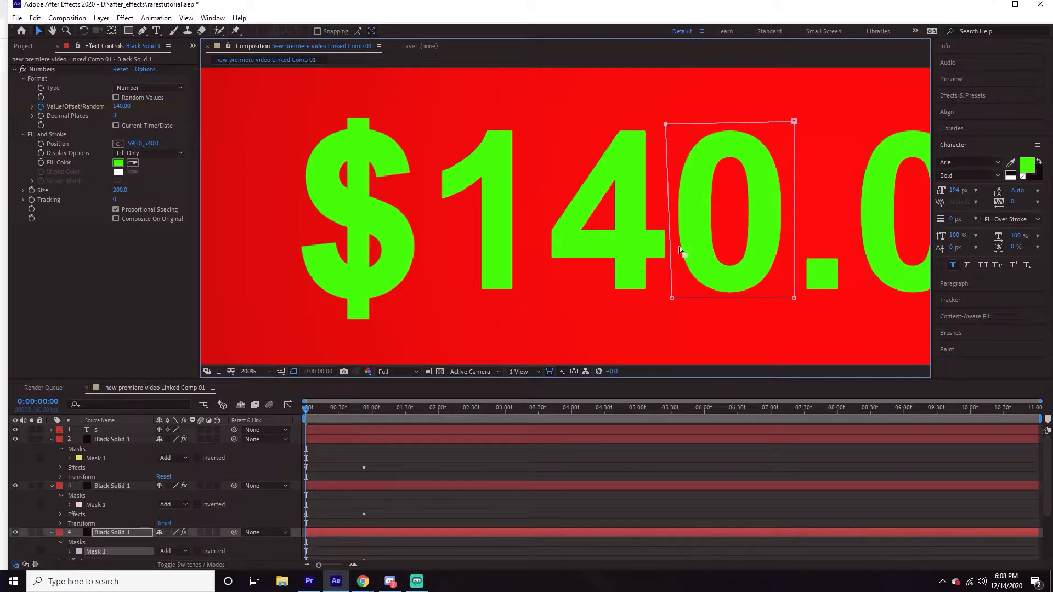
{"action": "left_click_drag", "start_coordinate": [672, 299], "coordinate": [668, 299]}
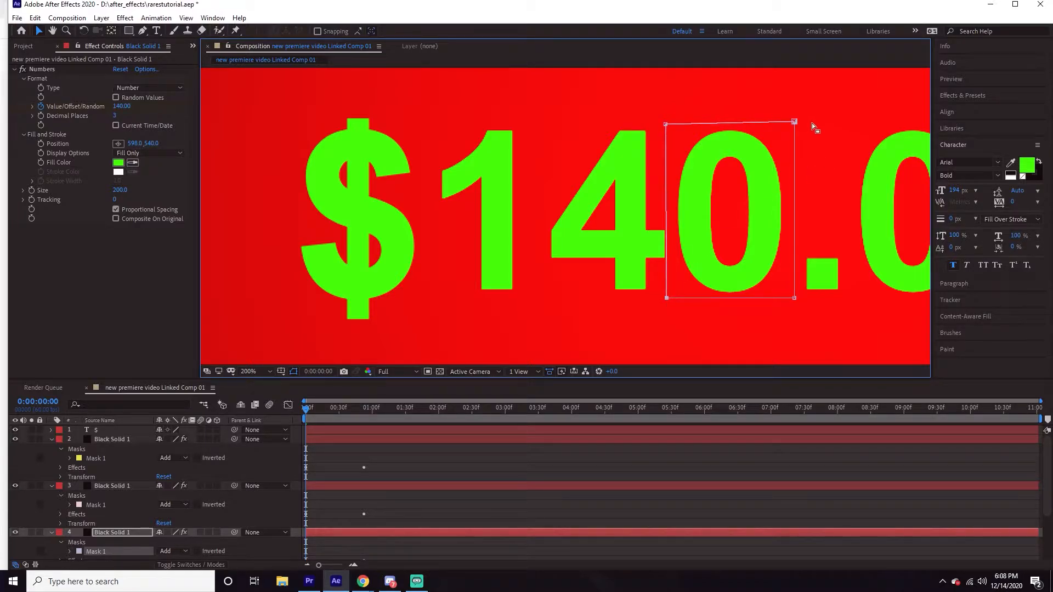
{"action": "left_click_drag", "start_coordinate": [795, 122], "coordinate": [796, 125]}
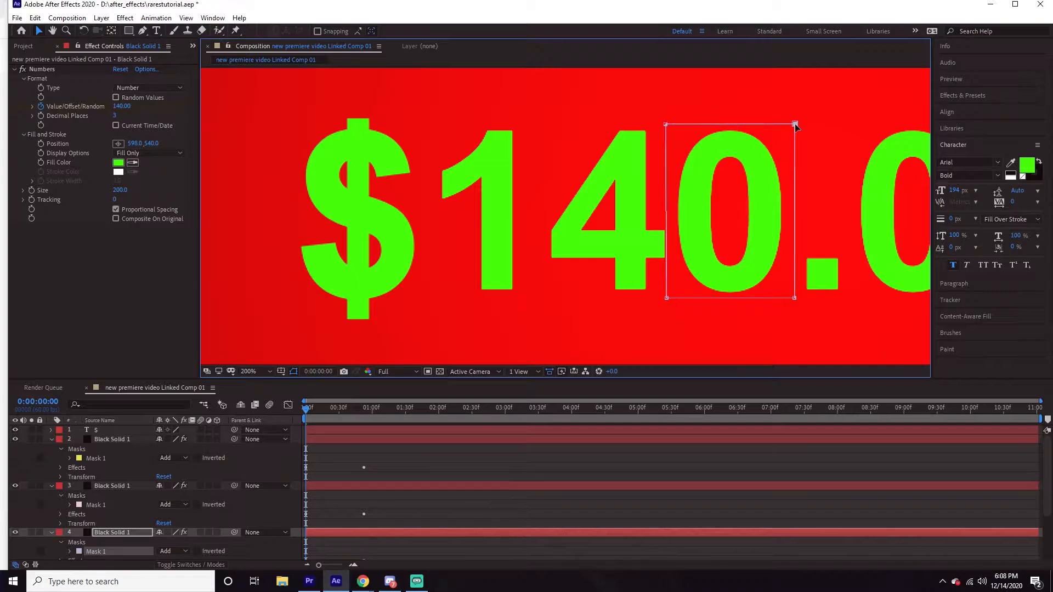
- Draw a rectangular mask around the first zero after the decimal point on the Black Solid 1 in layer 5
{"action": "key", "text": "comma"}
{"action": "key", "text": "h"}
{"action": "left_click_drag", "start_coordinate": [779, 154], "coordinate": [639, 154]}
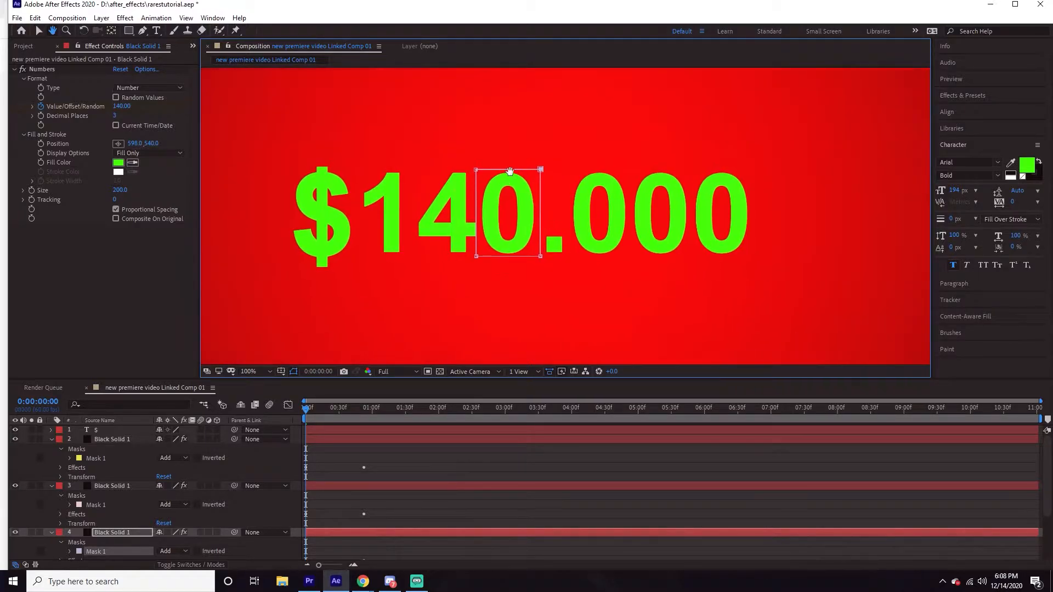
{"action": "scroll", "coordinate": [136, 520], "scroll_direction": "down", "scroll_amount": 2}
{"action": "scroll", "coordinate": [126, 528], "scroll_direction": "down", "scroll_amount": 1}
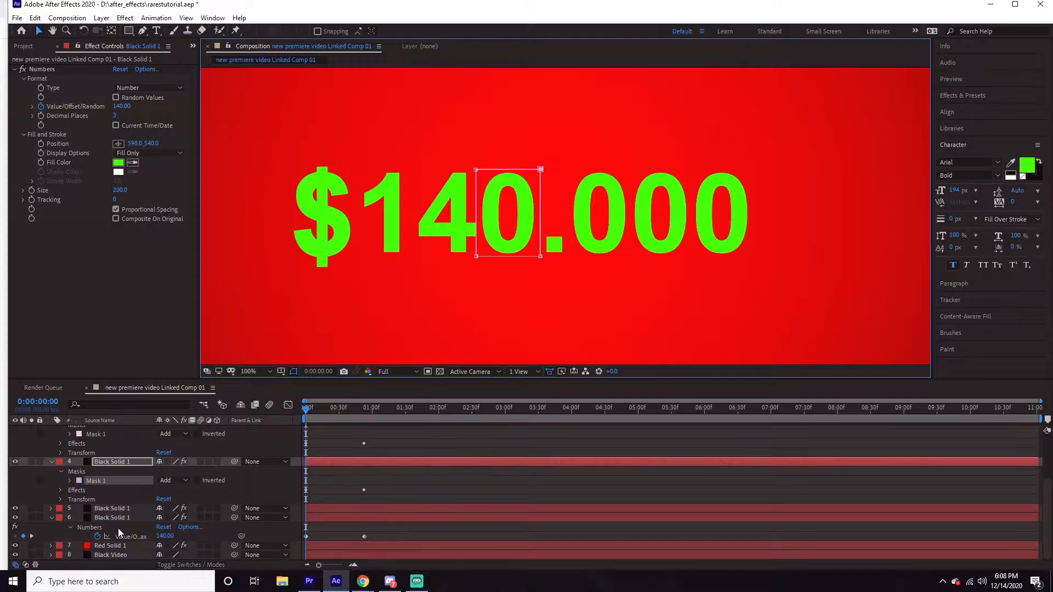
{"action": "key", "text": "v"}
{"action": "left_click", "coordinate": [114, 509]}
{"action": "key", "text": "period"}
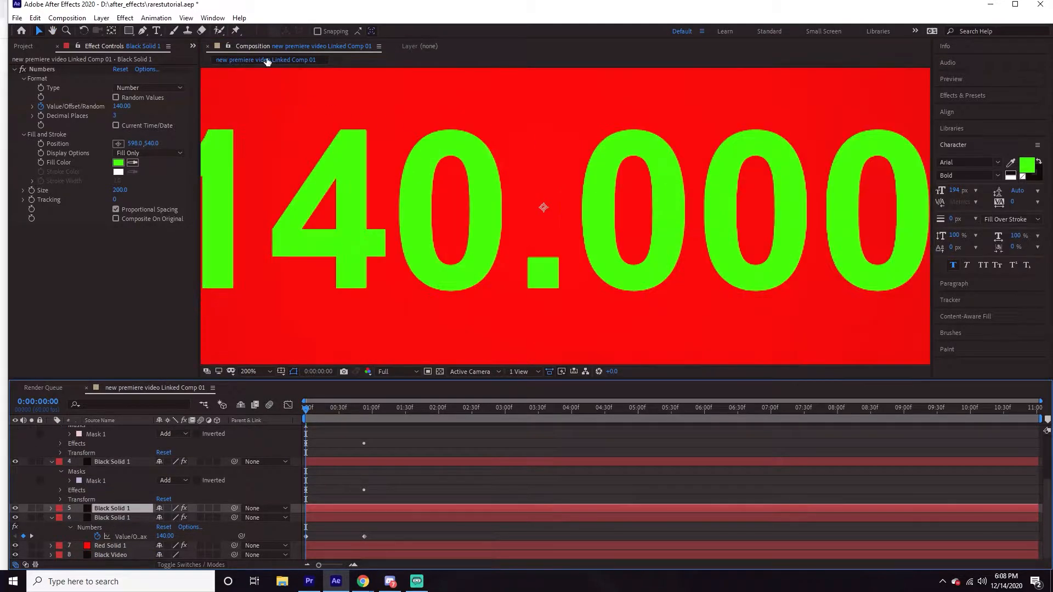
{"action": "key", "text": "q"}
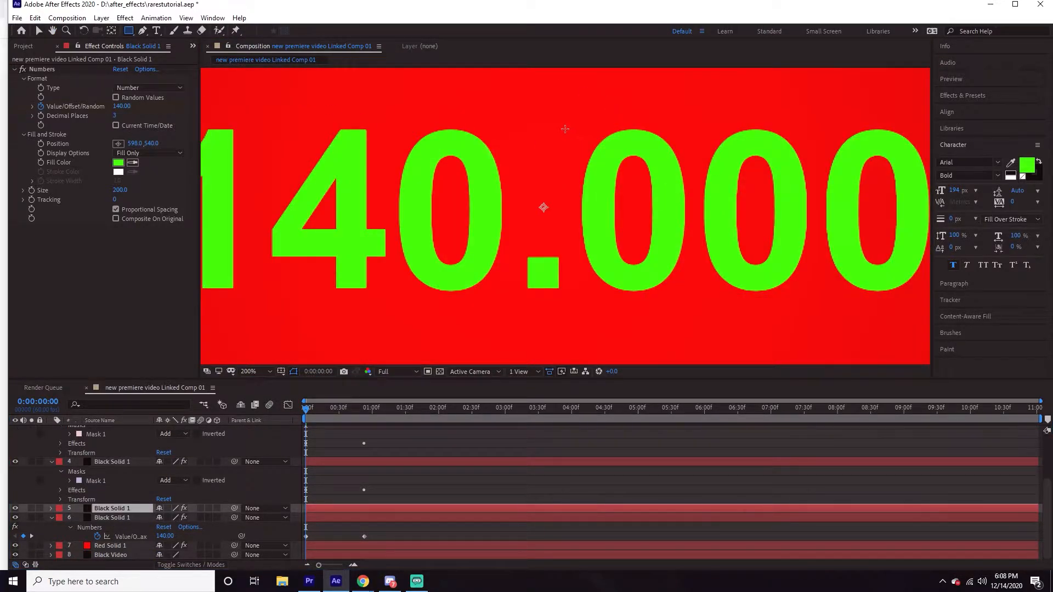
{"action": "left_click_drag", "start_coordinate": [560, 125], "coordinate": [704, 305]}
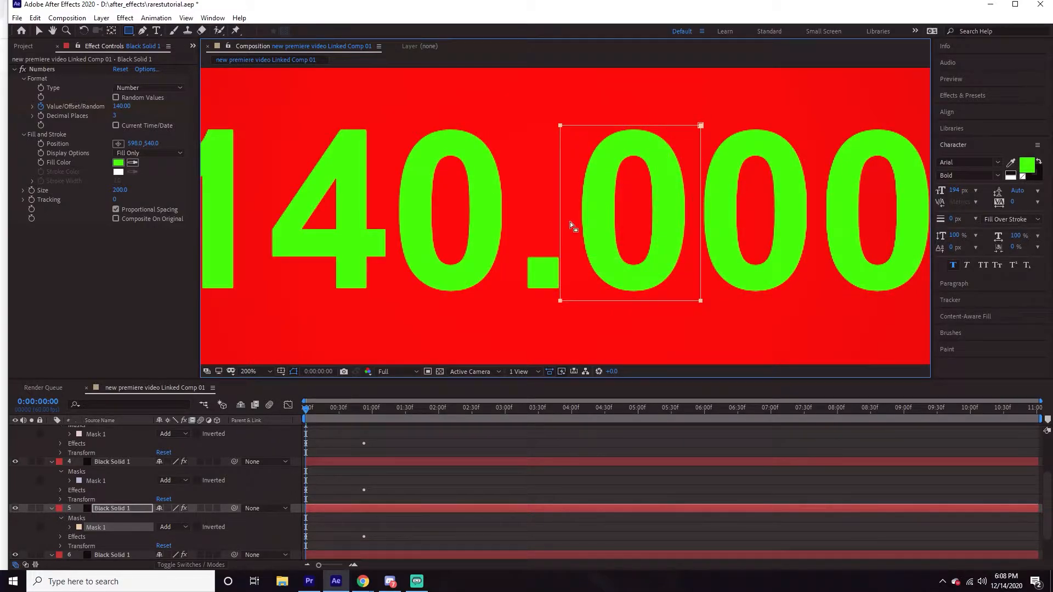
- Adjust the corners of layer 5's mask to fit the first decimal zero without touching the decimal point or the neighbouring zero
{"action": "key", "text": "v"}
{"action": "left_click_drag", "start_coordinate": [561, 126], "coordinate": [569, 125]}
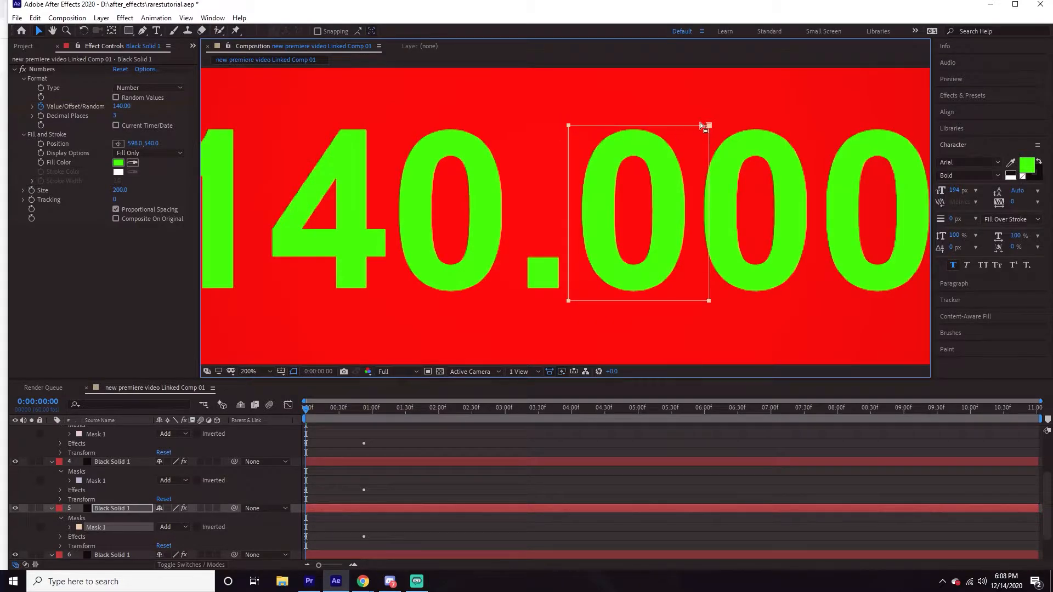
{"action": "left_click", "coordinate": [710, 99]}
{"action": "left_click_drag", "start_coordinate": [709, 126], "coordinate": [699, 126]}
{"action": "left_click_drag", "start_coordinate": [710, 304], "coordinate": [694, 302]}
{"action": "left_click_drag", "start_coordinate": [567, 302], "coordinate": [575, 302]}
{"action": "left_click_drag", "start_coordinate": [568, 127], "coordinate": [574, 126]}
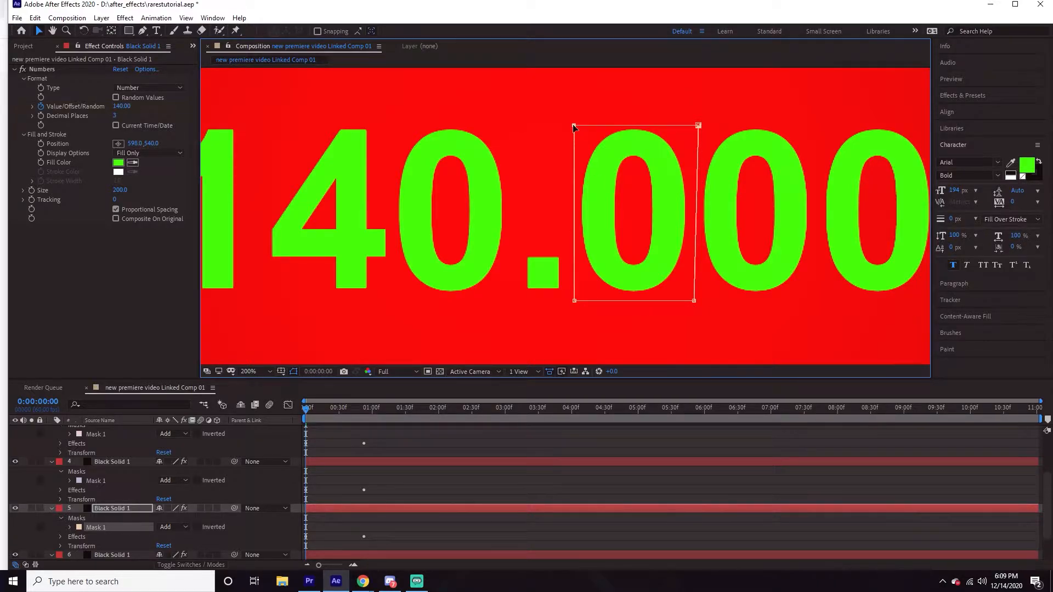
{"action": "left_click_drag", "start_coordinate": [698, 126], "coordinate": [693, 125]}
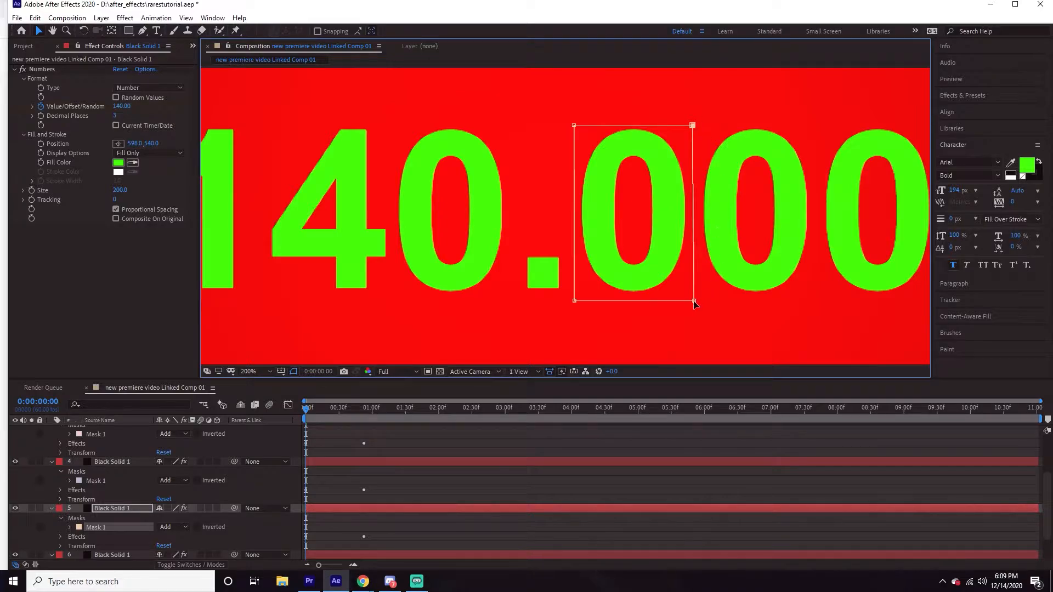
{"action": "left_click_drag", "start_coordinate": [694, 301], "coordinate": [697, 301]}
- Draw a rectangular mask around the second zero after the decimal point on the Black Solid 1 in layer 6
{"action": "scroll", "coordinate": [103, 524], "scroll_direction": "down", "scroll_amount": 2}
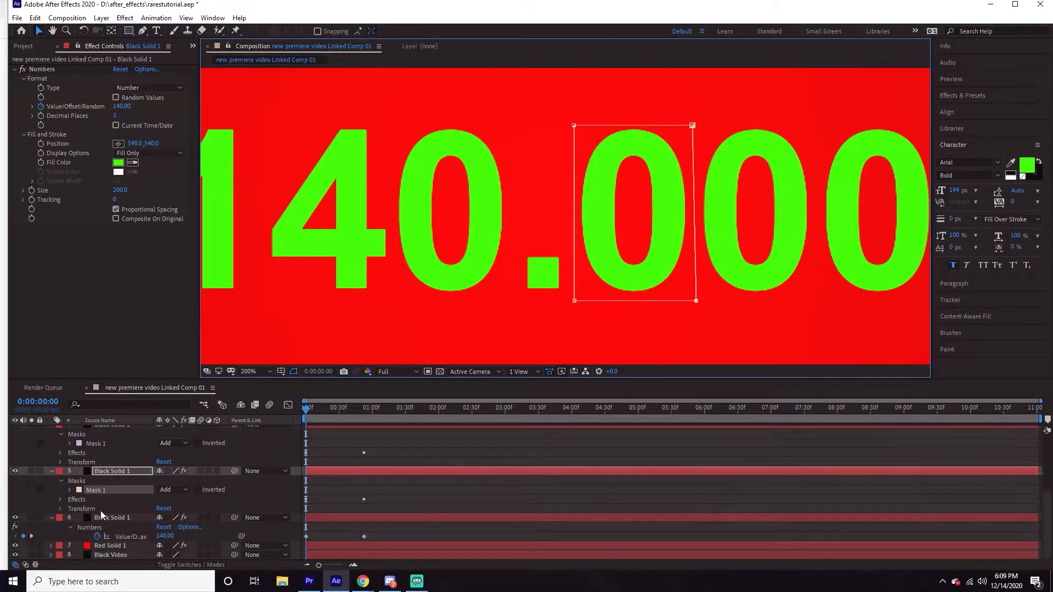
{"action": "left_click", "coordinate": [103, 520]}
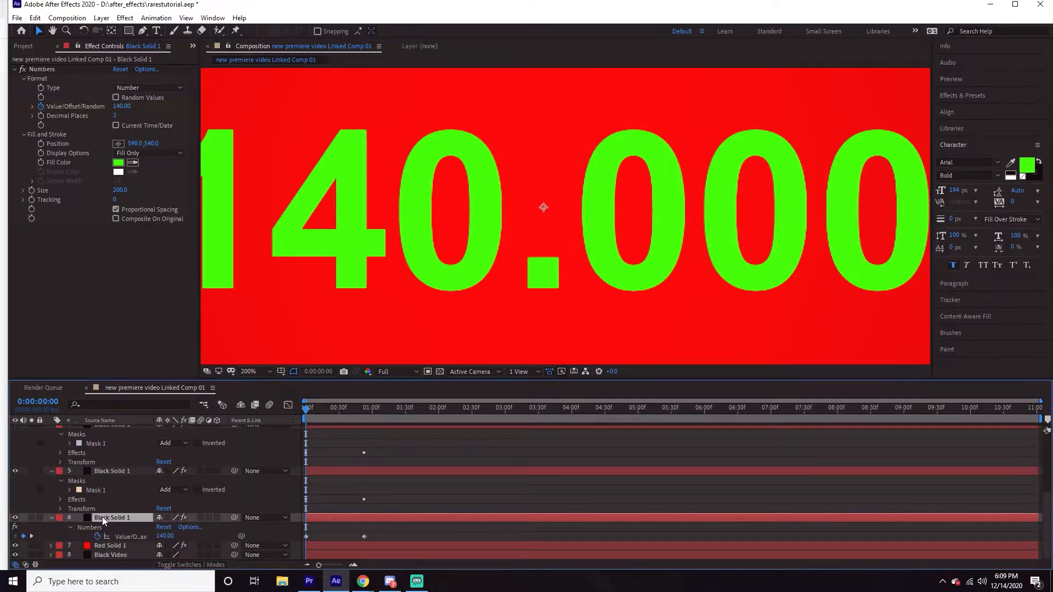
{"action": "left_click", "coordinate": [128, 31]}
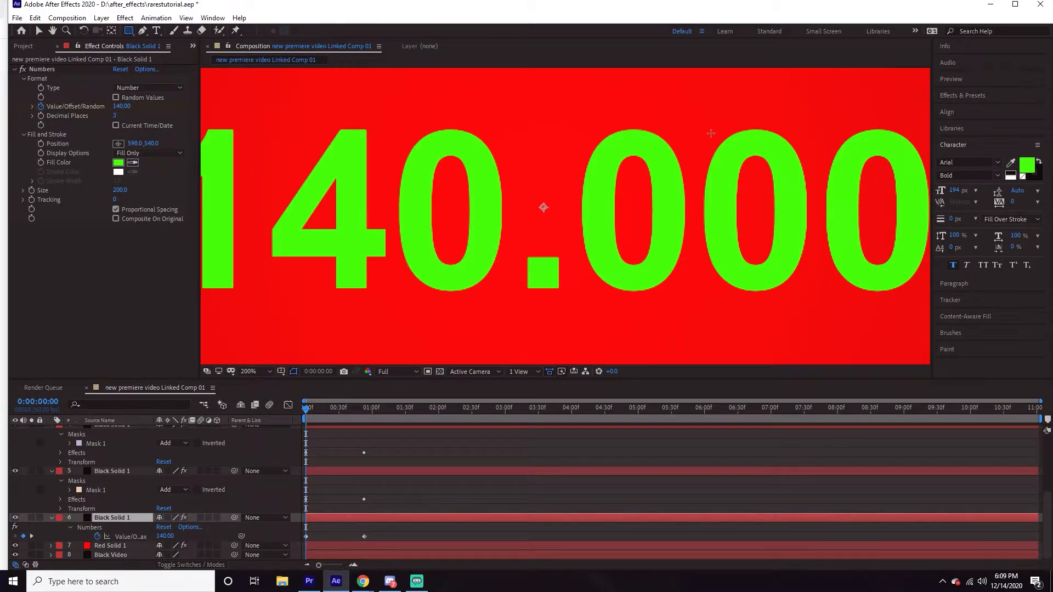
{"action": "left_click_drag", "start_coordinate": [693, 128], "coordinate": [825, 304]}
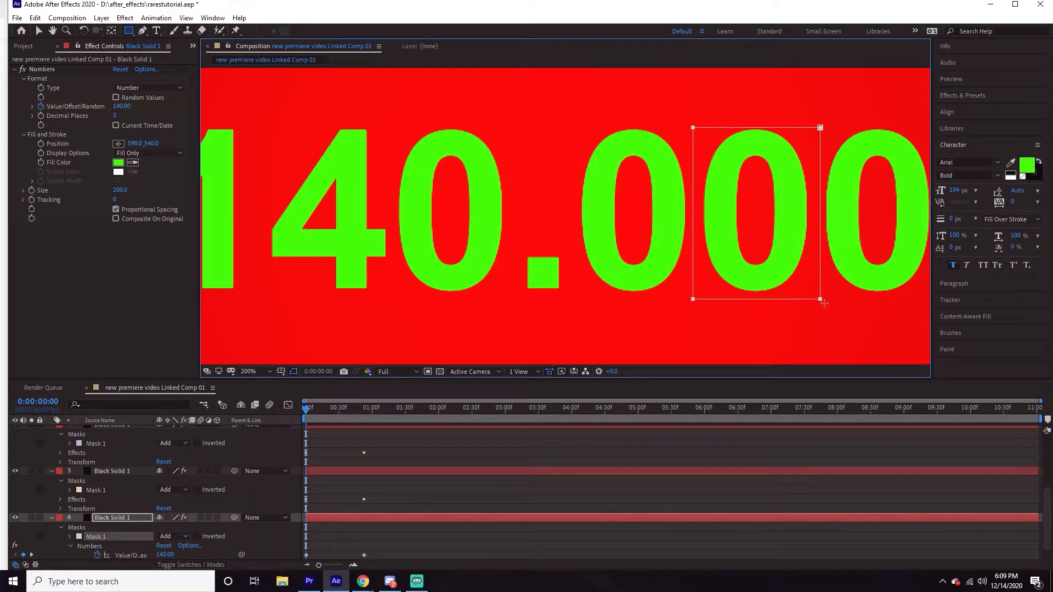
{"action": "scroll", "coordinate": [135, 538], "scroll_direction": "down", "scroll_amount": 1}
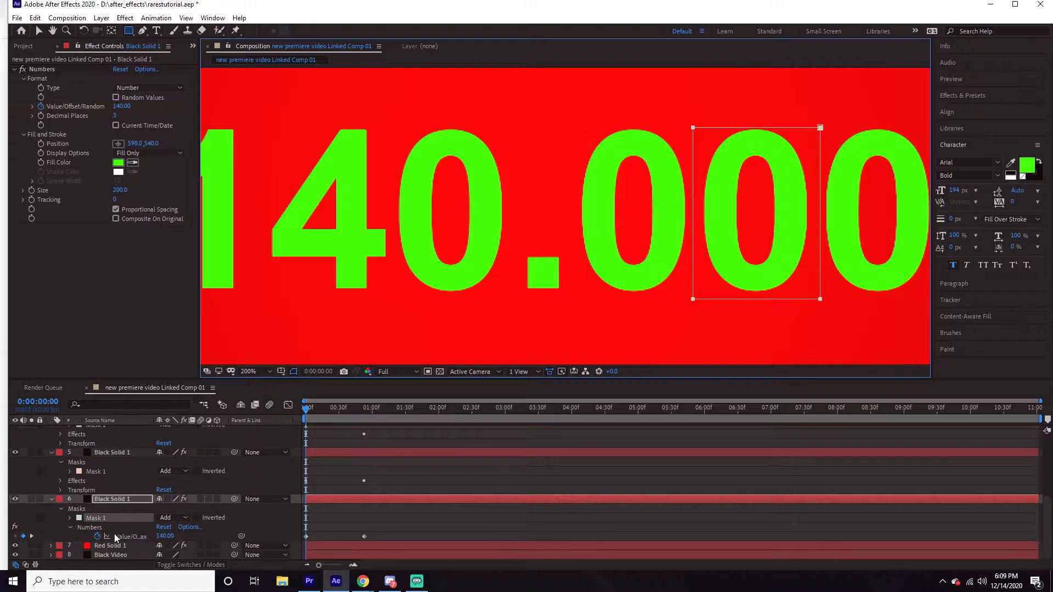
{"action": "scroll", "coordinate": [658, 198], "scroll_direction": "down", "scroll_amount": 1}
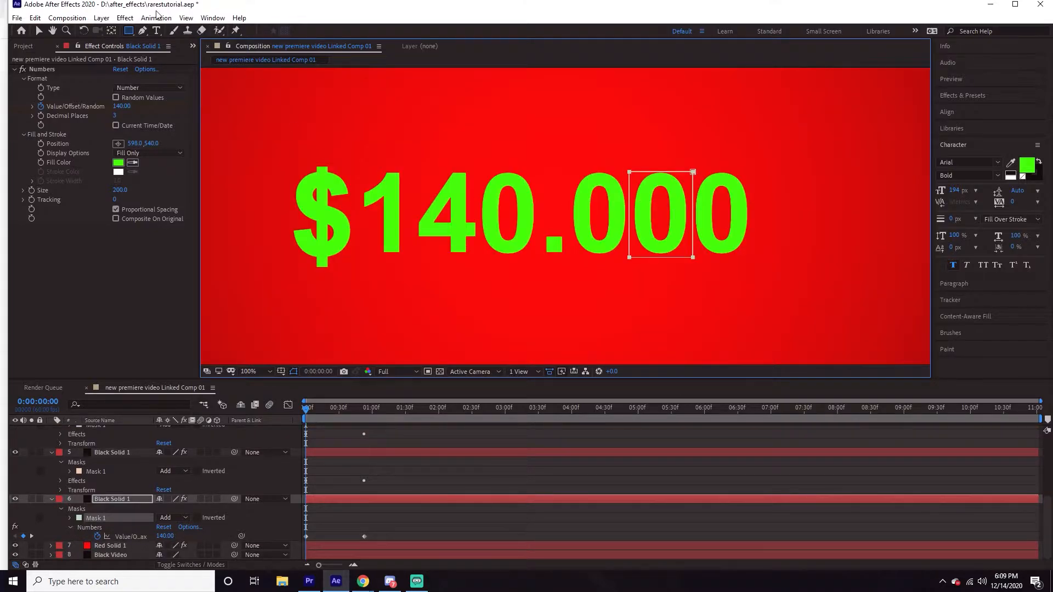
{"action": "left_click", "coordinate": [39, 30]}
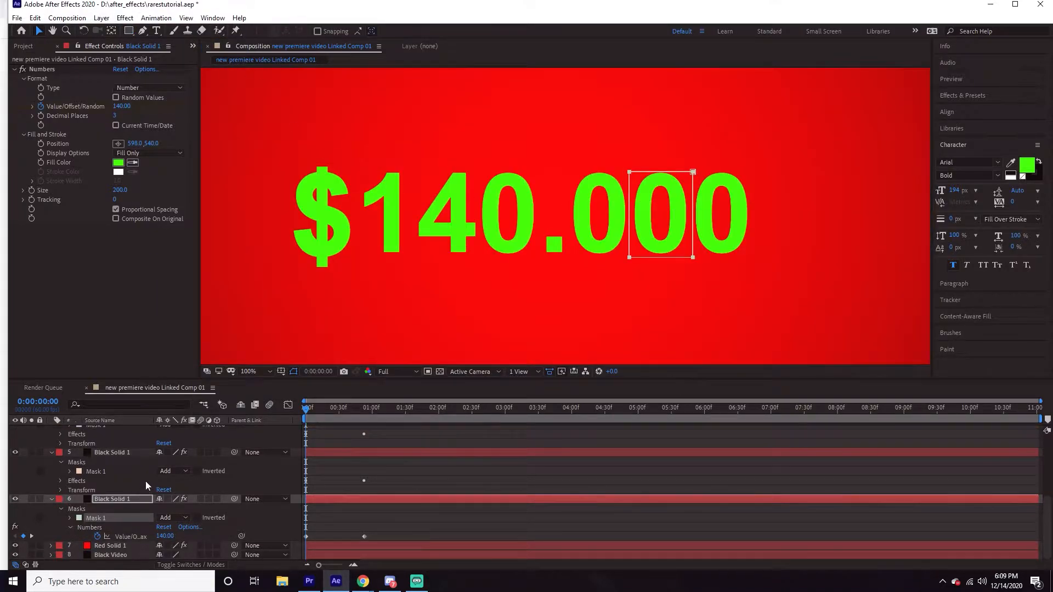
- Collapse the expanded properties of all layers in the timeline and clear the selection
{"action": "key", "text": "ctrl+a"}
{"action": "key", "text": "u"}
{"action": "key", "text": "u"}
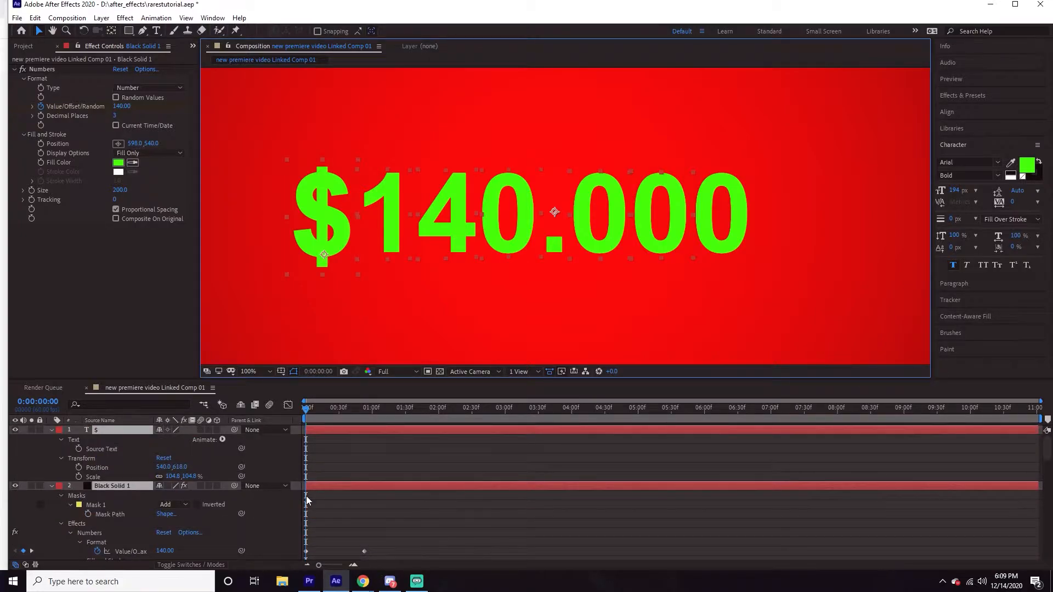
{"action": "left_click", "coordinate": [406, 508]}
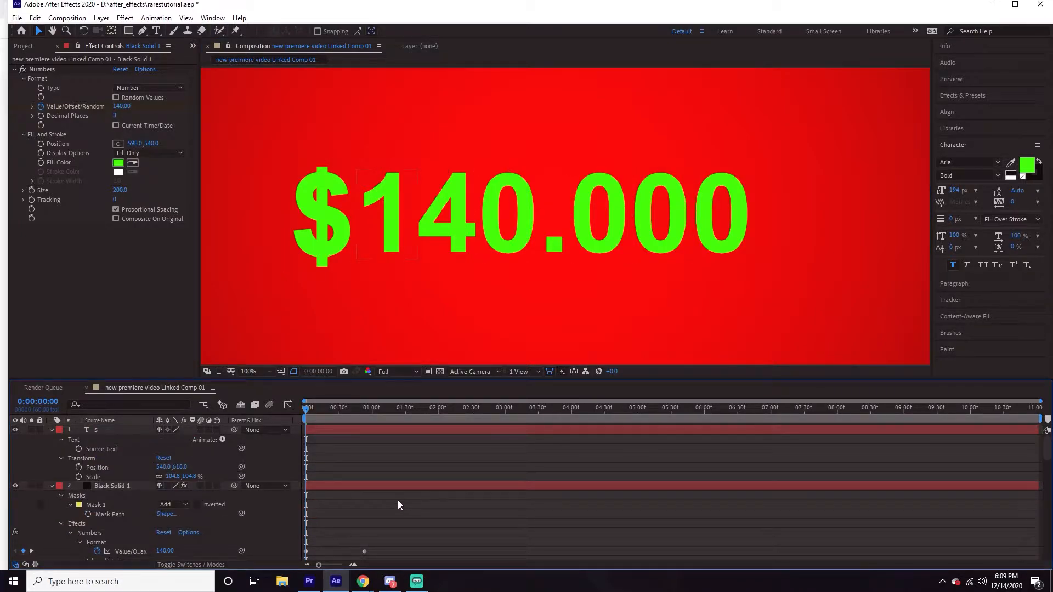
{"action": "key", "text": "ctrl+a"}
{"action": "key", "text": "u"}
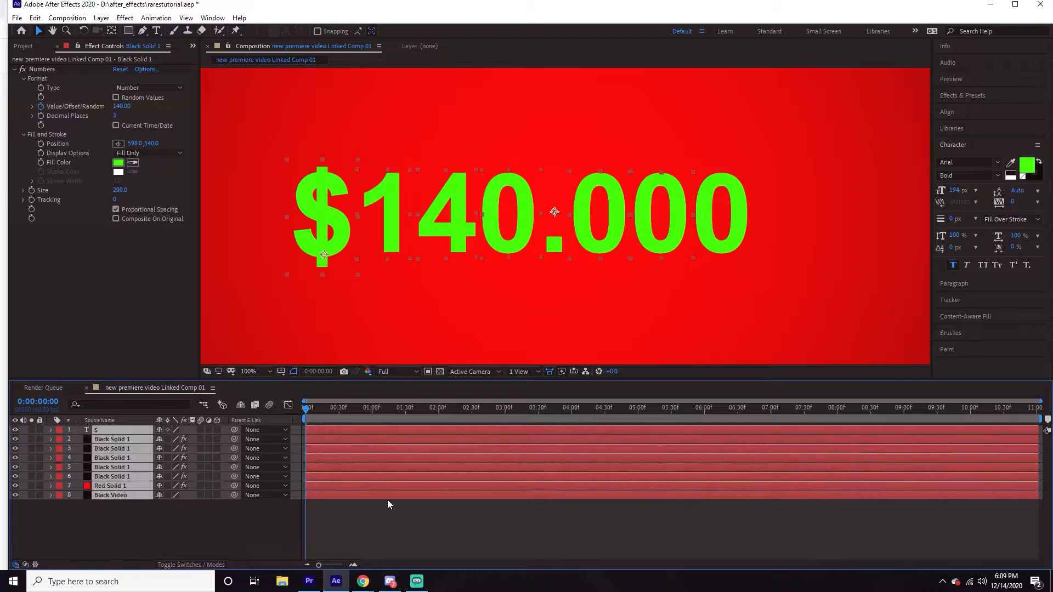
{"action": "left_click", "coordinate": [119, 523]}
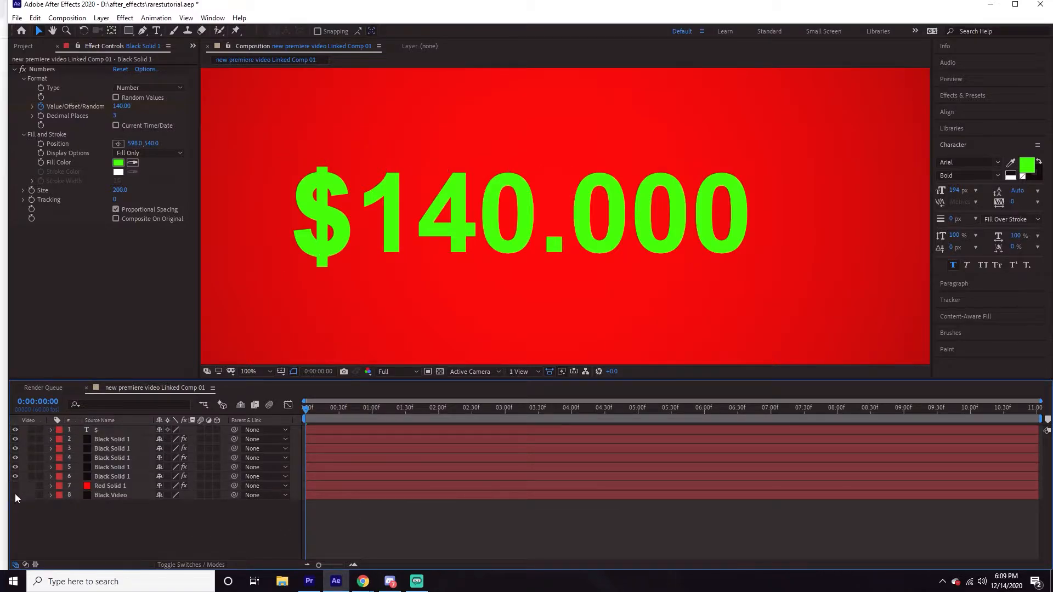
- Hide the Red Solid 1 and Black Video layers while keeping the dollar sign and number layers visible
{"action": "left_click", "coordinate": [15, 486]}
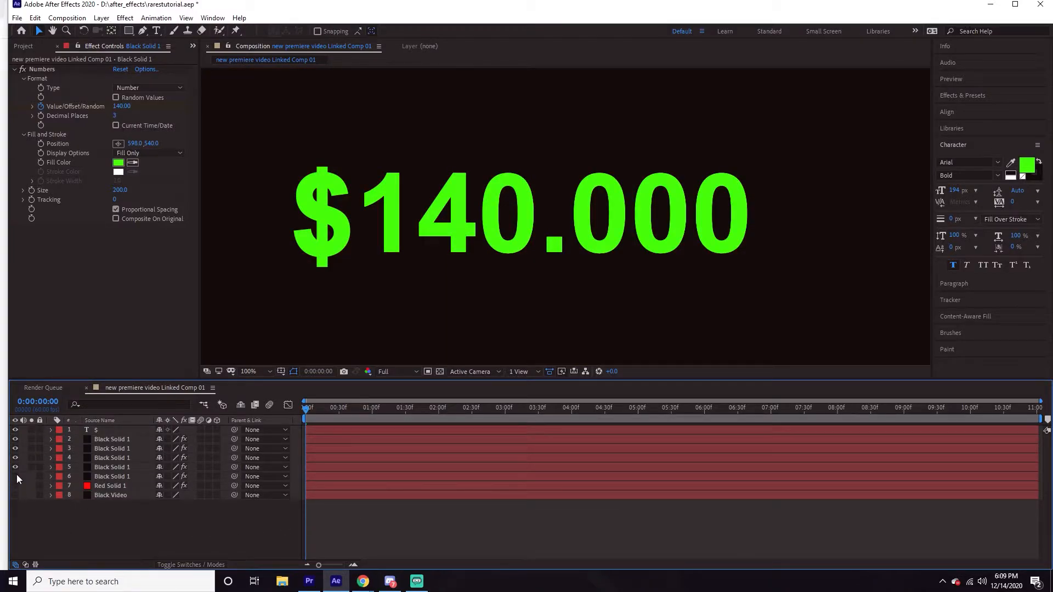
{"action": "left_click_drag", "start_coordinate": [16, 467], "coordinate": [16, 444]}
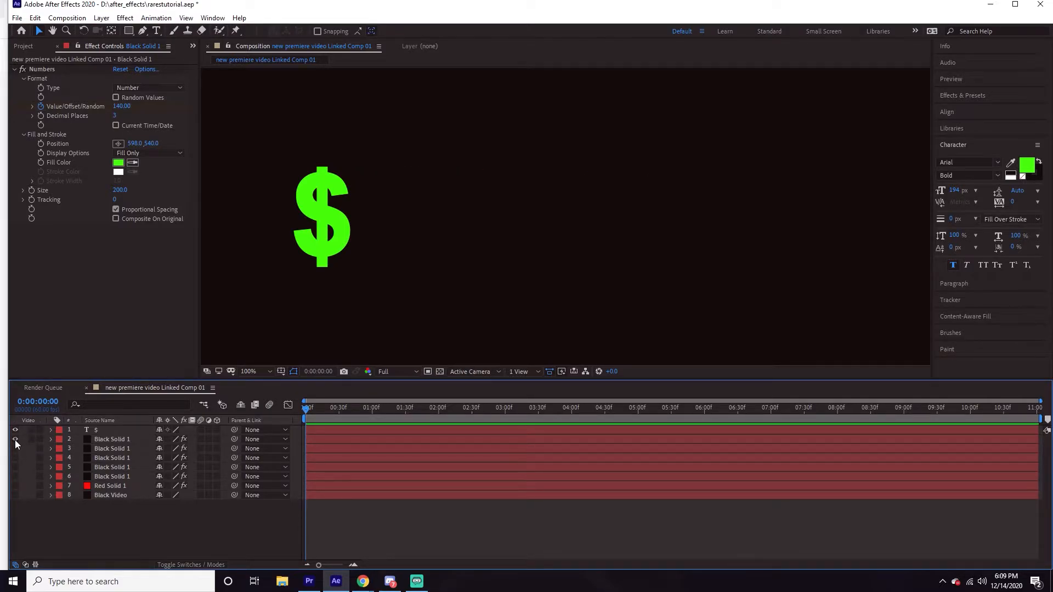
{"action": "left_click", "coordinate": [16, 485]}
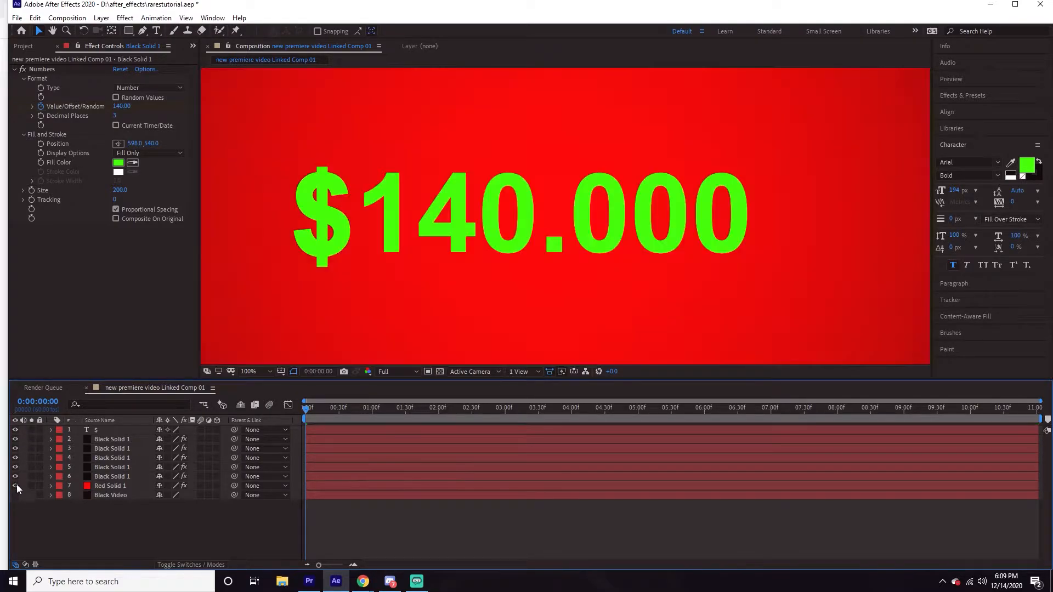
{"action": "left_click", "coordinate": [16, 485]}
- Pre-compose the Black Solid 1 in layer 2 as Black Solid 1 Comp 1, leaving all attributes in the main composition
{"action": "left_click", "coordinate": [109, 430]}
{"action": "right_click", "coordinate": [108, 440]}
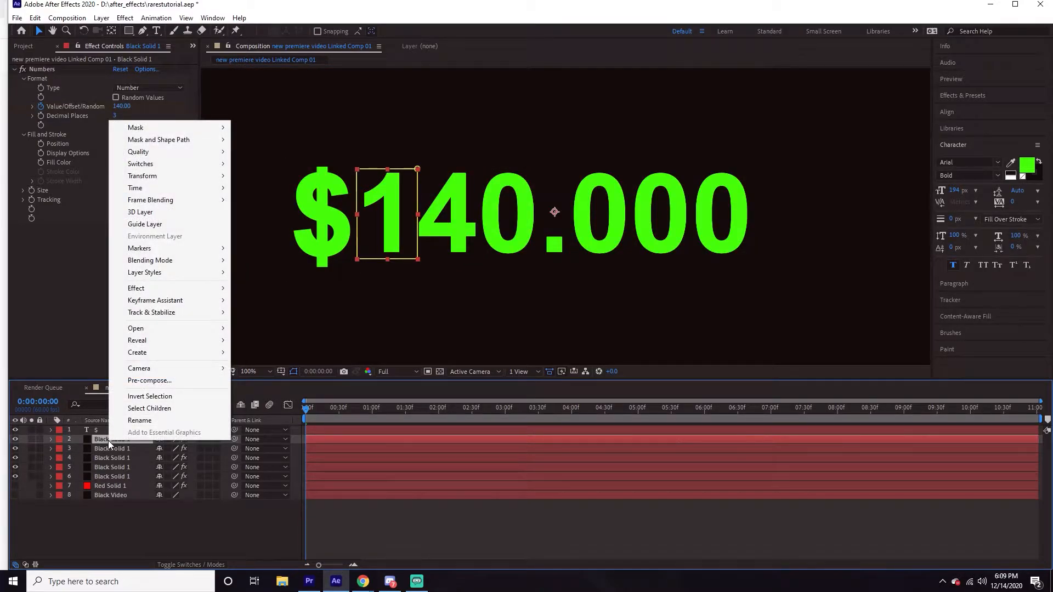
{"action": "left_click", "coordinate": [149, 381]}
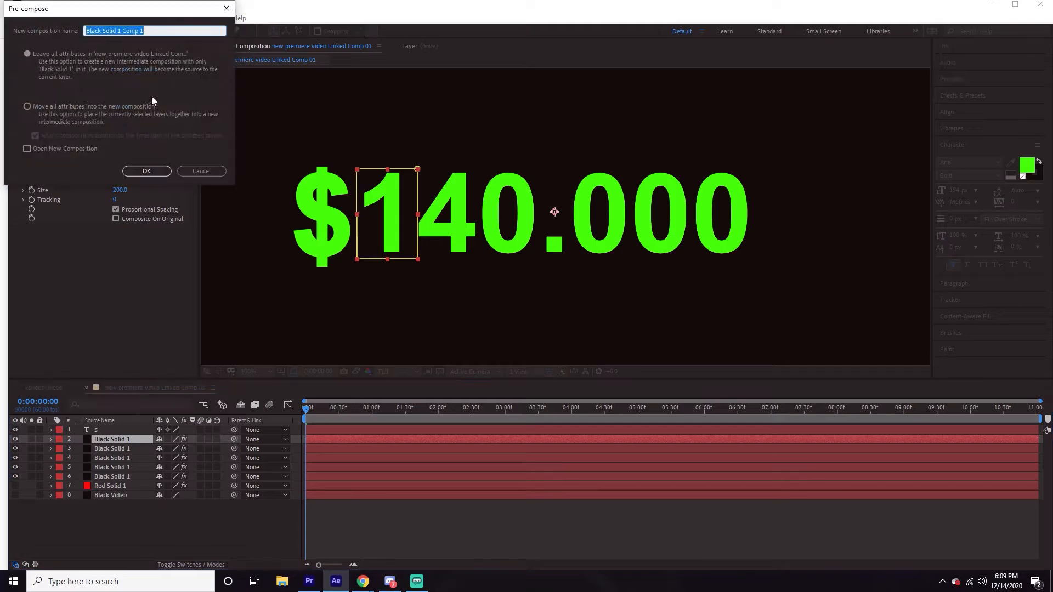
{"action": "left_click", "coordinate": [27, 107]}
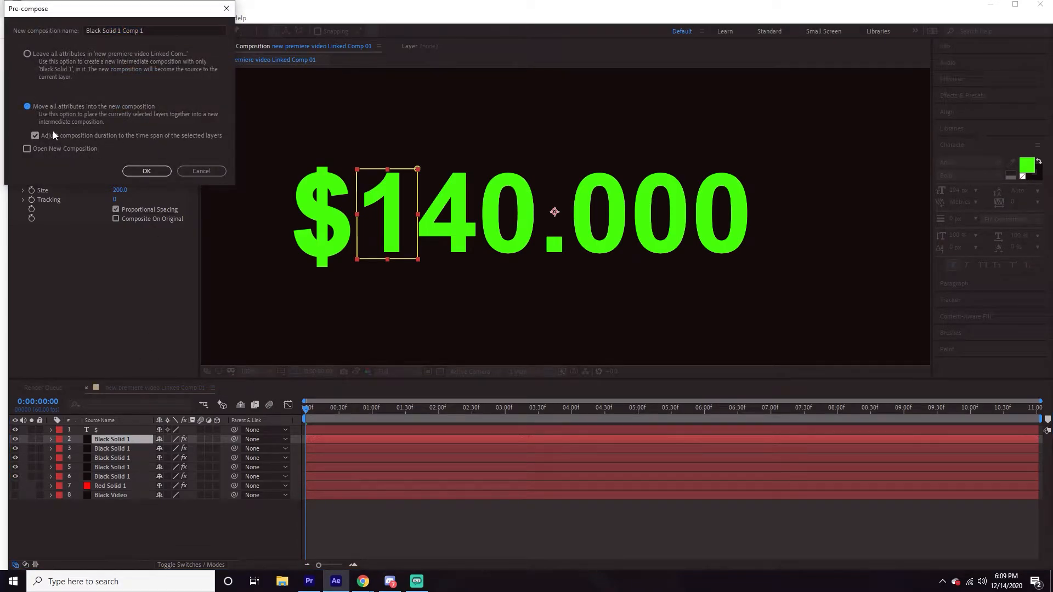
{"action": "left_click", "coordinate": [26, 54]}
{"action": "left_click", "coordinate": [147, 171]}
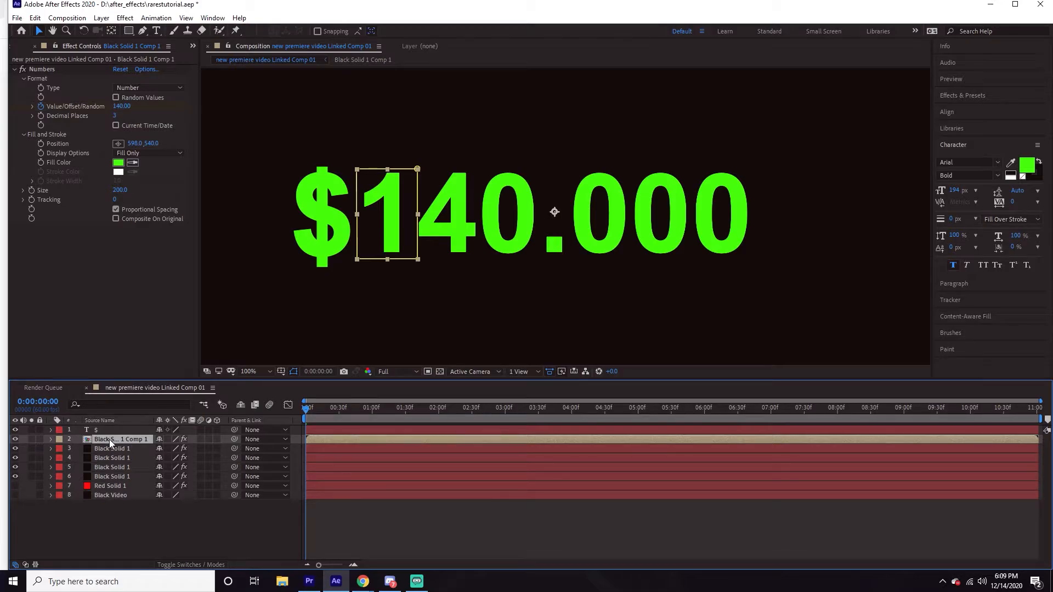
- Hide the four Black Solid 1 layers 3 to 6 to isolate the dollar sign and first digit
{"action": "left_click", "coordinate": [51, 70]}
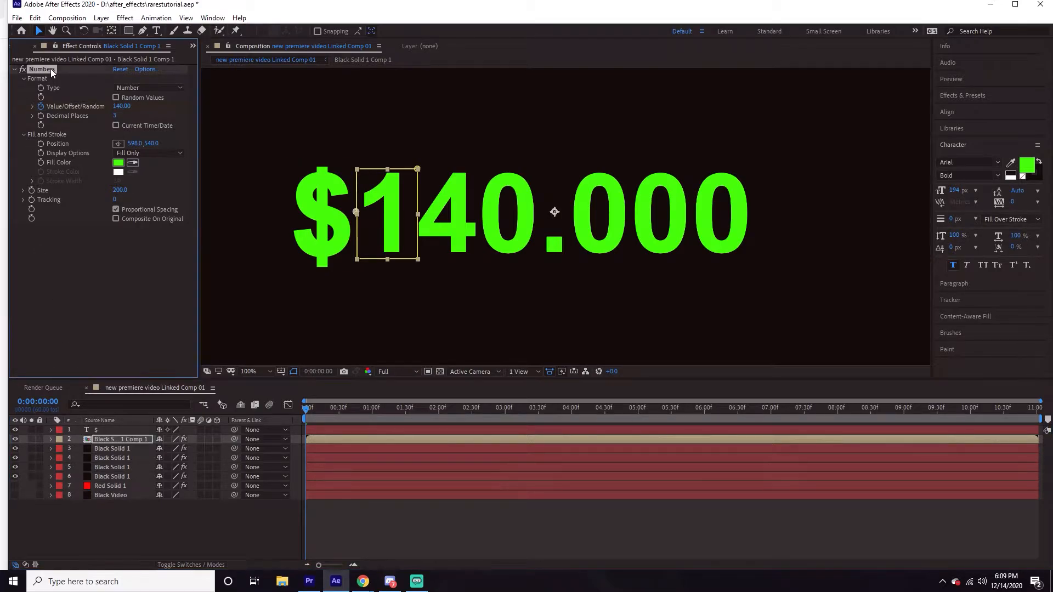
{"action": "left_click", "coordinate": [26, 521]}
{"action": "left_click_drag", "start_coordinate": [14, 449], "coordinate": [15, 476]}
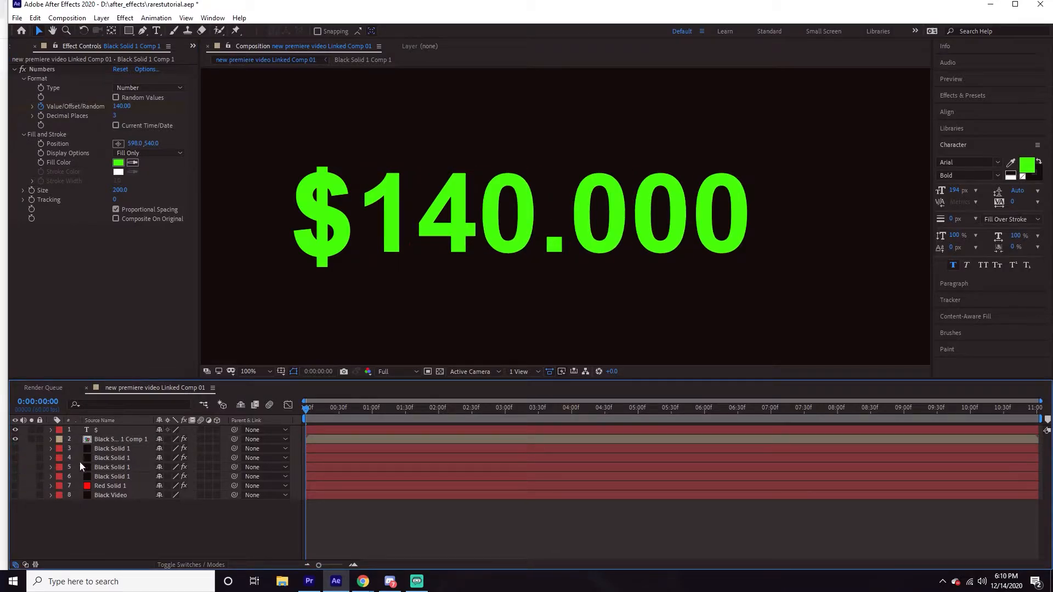
- Delete the Numbers effect from the pre-composed layer 2 and check the contents of Black Solid 1 Comp 1
{"action": "left_click", "coordinate": [107, 441]}
{"action": "left_click", "coordinate": [61, 67]}
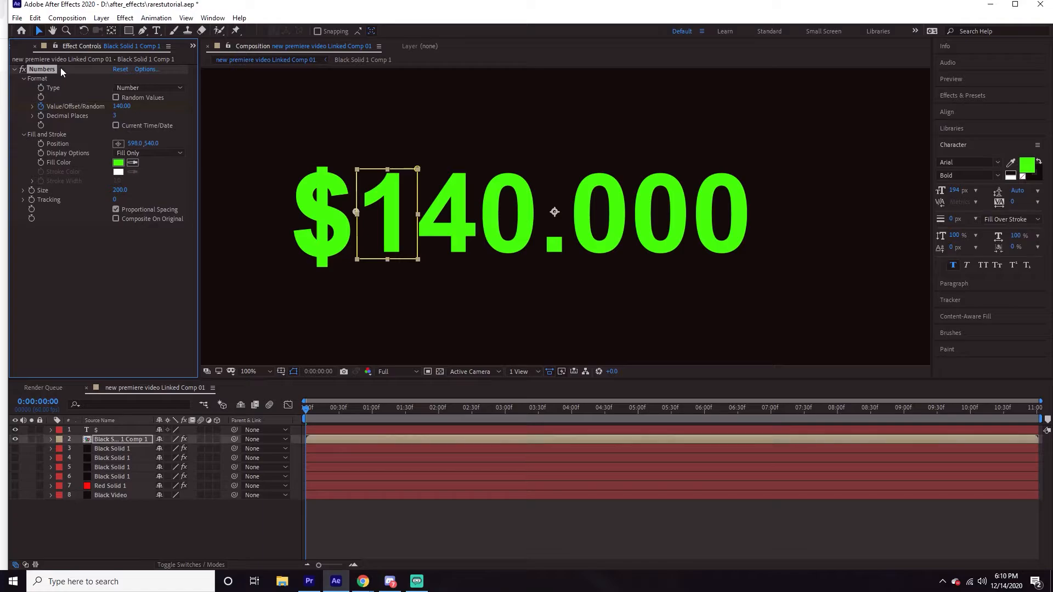
{"action": "key", "text": "Delete"}
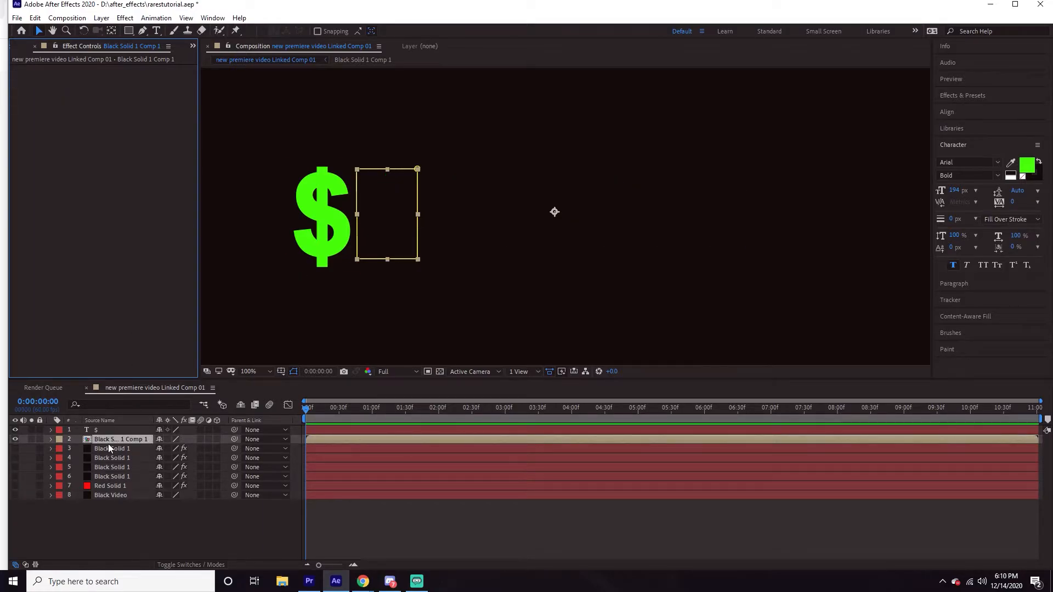
{"action": "double_click", "coordinate": [110, 440]}
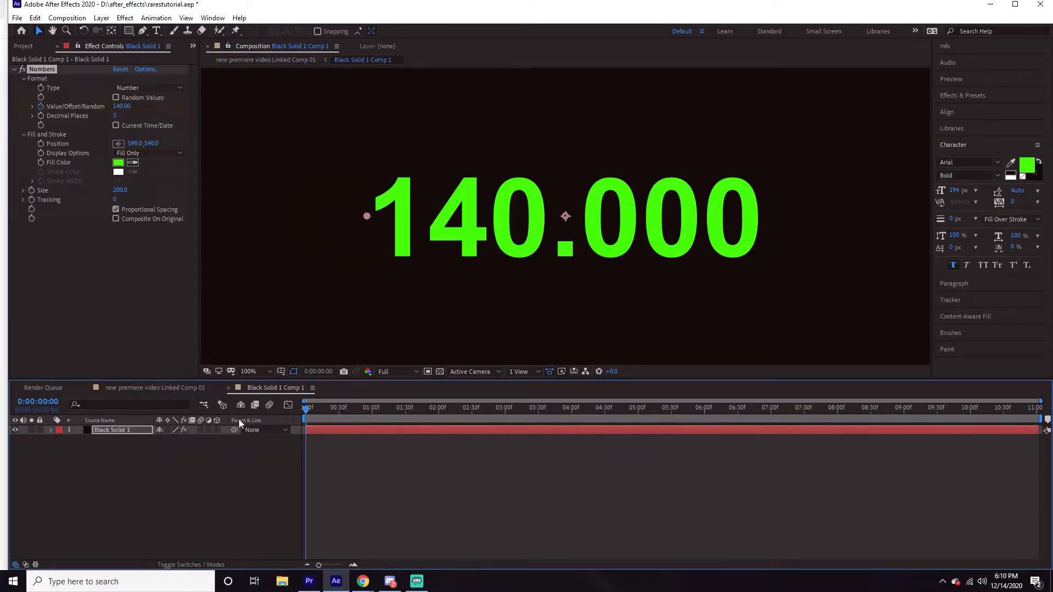
{"action": "left_click", "coordinate": [164, 388]}
- Pre-compose the Black Solid 1 in layer 3 as Black Solid 1 Comp 2 with attributes left in place, and delete its outer Numbers effect
{"action": "left_click", "coordinate": [114, 447]}
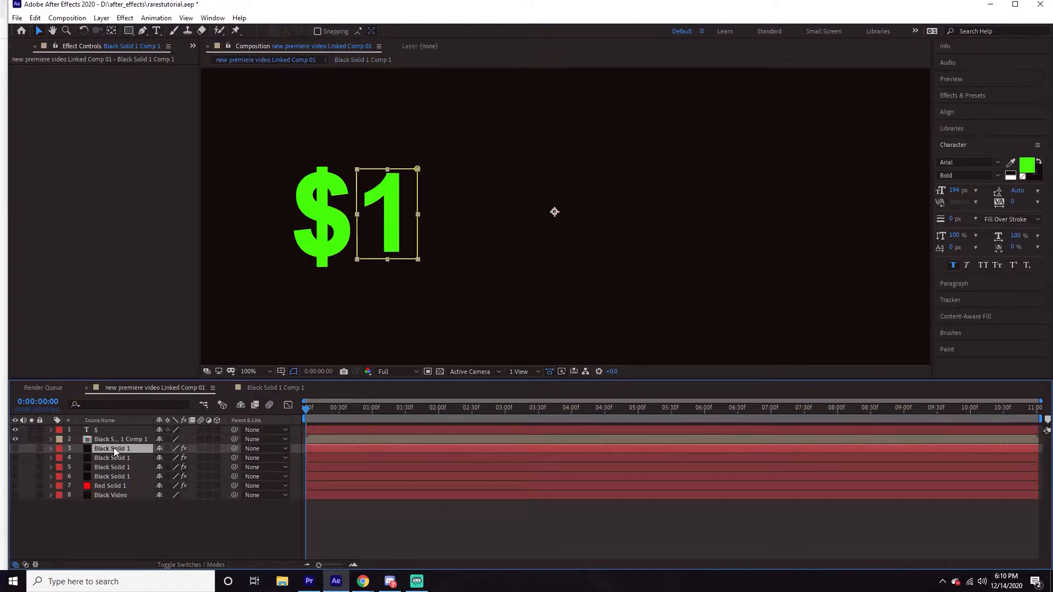
{"action": "right_click", "coordinate": [114, 448]}
{"action": "left_click", "coordinate": [154, 388]}
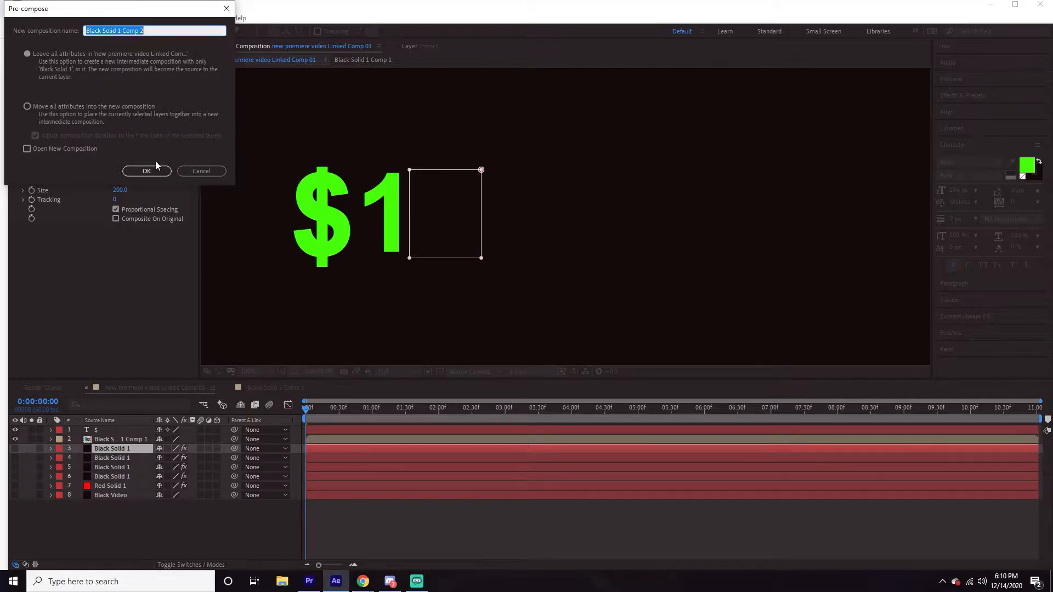
{"action": "left_click", "coordinate": [155, 170]}
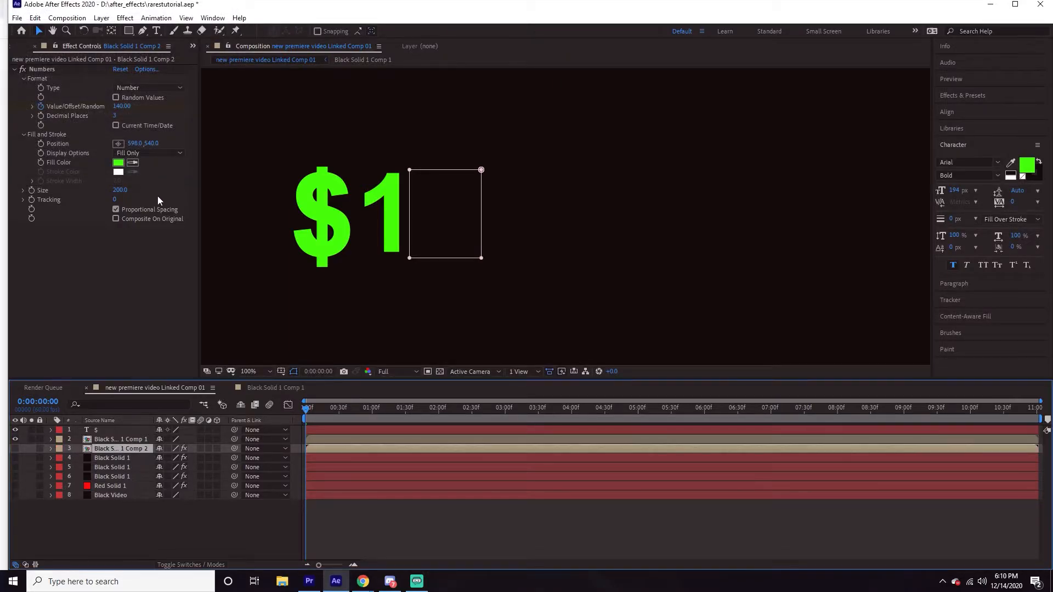
{"action": "left_click", "coordinate": [58, 67]}
{"action": "key", "text": "Delete"}
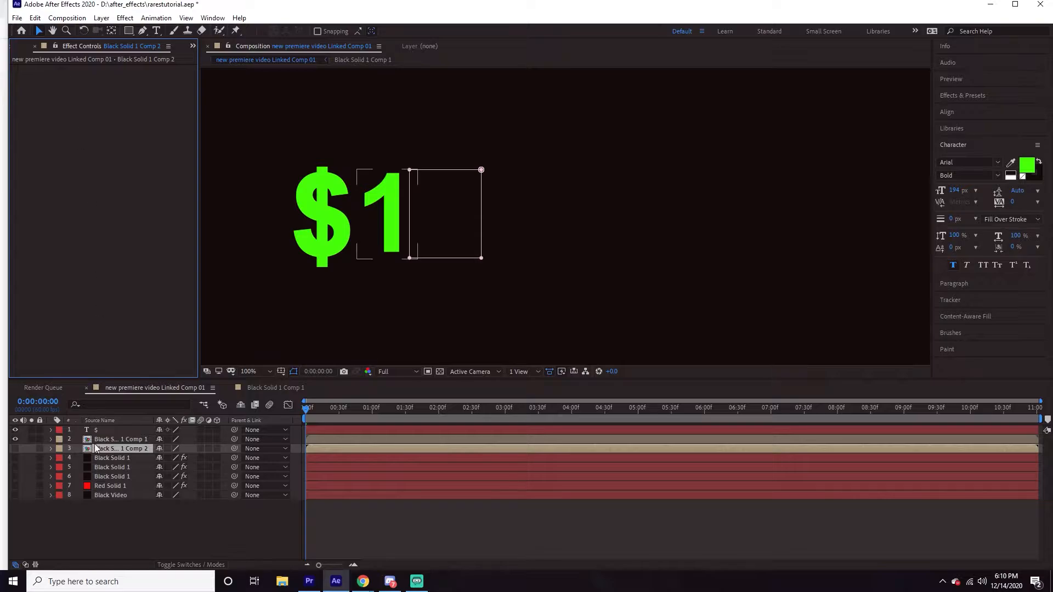
- Compare the contents of Black Solid 1 Comp 2 and Black Solid 1 Comp 1, and return to the main composition
{"action": "double_click", "coordinate": [94, 449]}
{"action": "left_click", "coordinate": [123, 430]}
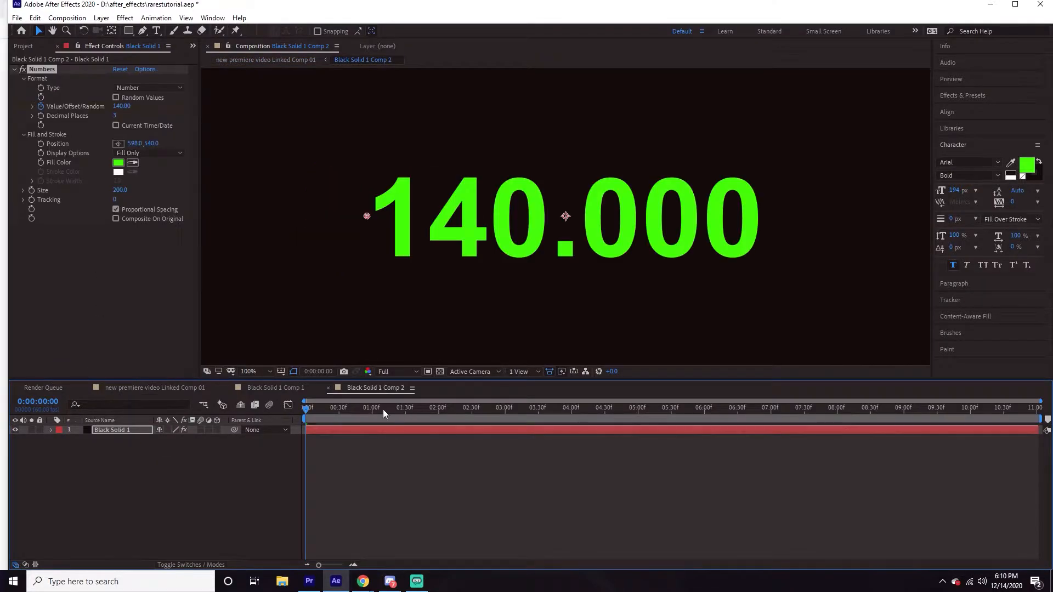
{"action": "left_click", "coordinate": [274, 389]}
{"action": "left_click", "coordinate": [353, 388]}
{"action": "left_click", "coordinate": [180, 388]}
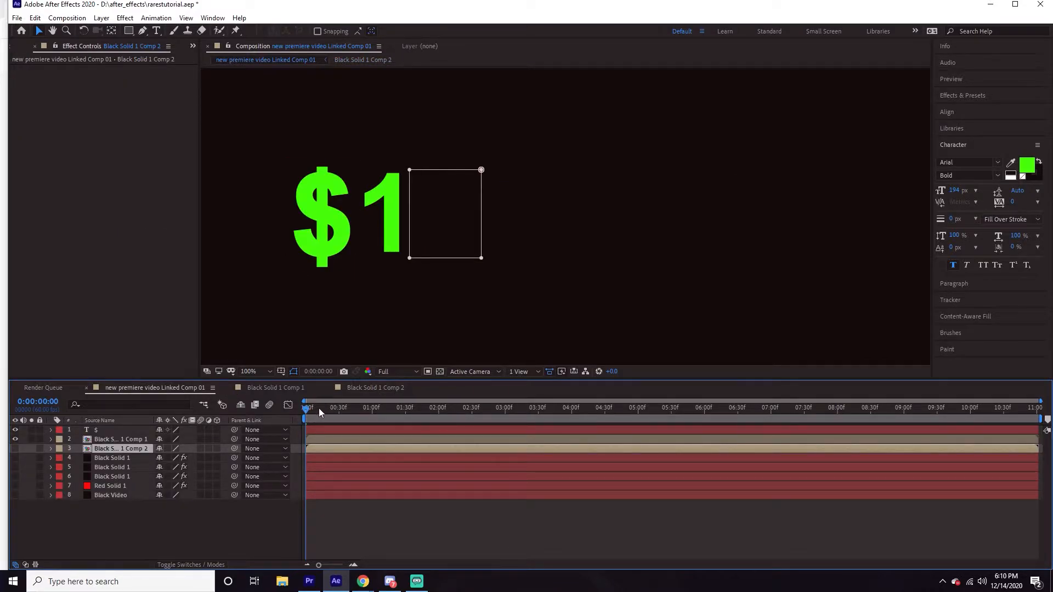
- Preview the count in the nested number comps and view the main composition at 0:00:01:39
{"action": "key", "text": "space"}
{"action": "key", "text": "space"}
{"action": "double_click", "coordinate": [105, 451]}
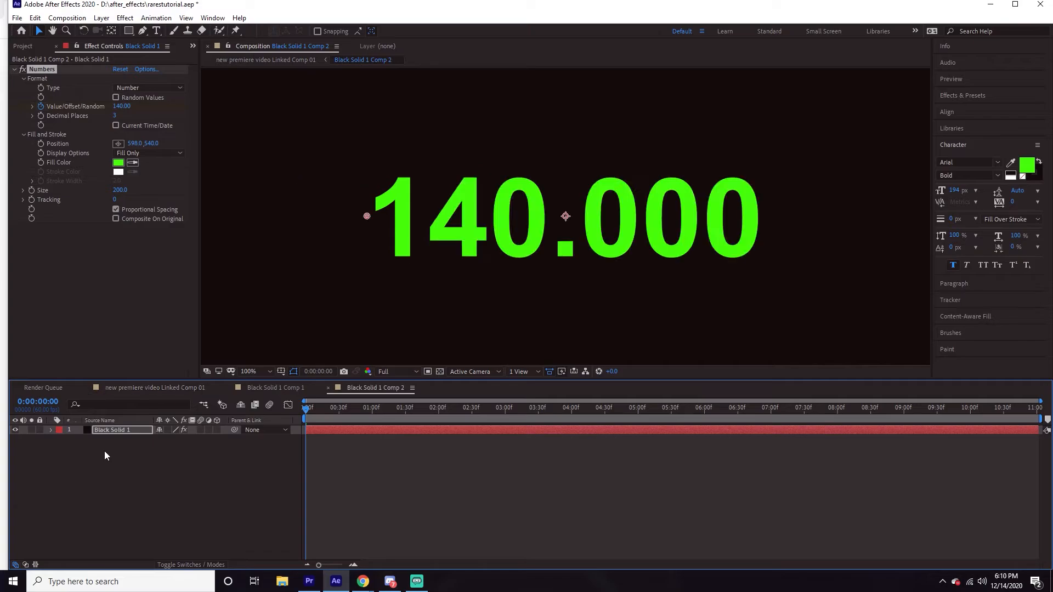
{"action": "left_click_drag", "start_coordinate": [328, 424], "coordinate": [415, 411]}
{"action": "left_click", "coordinate": [272, 390]}
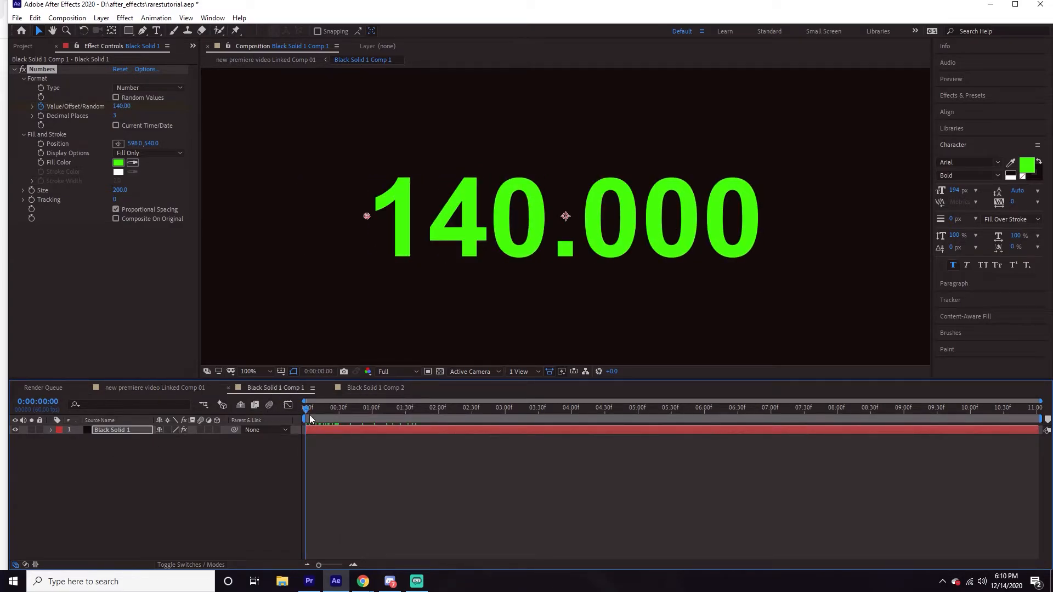
{"action": "left_click", "coordinate": [157, 389]}
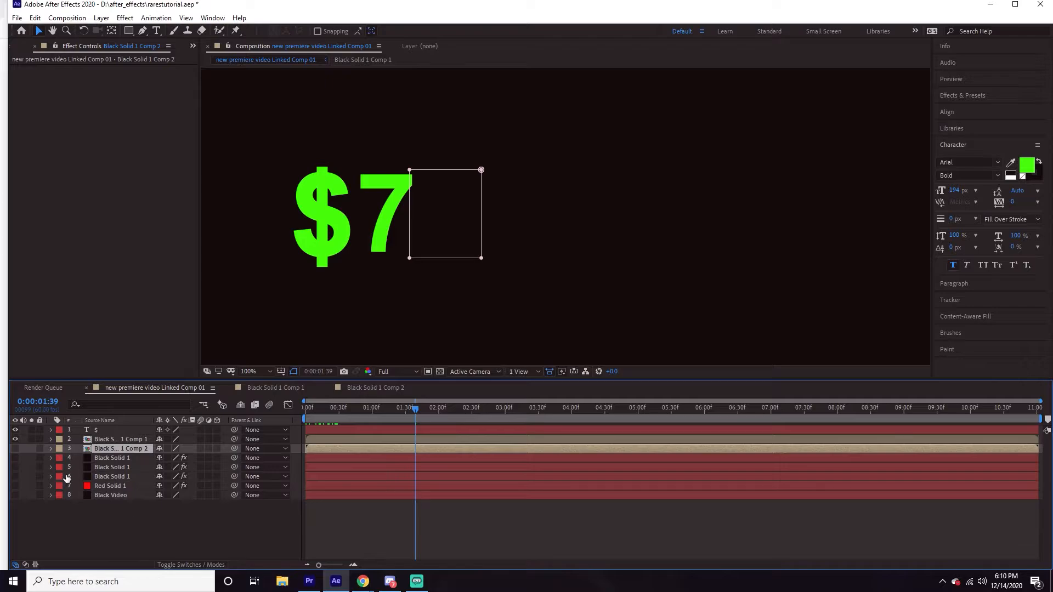
- Show Black Solid 1 Comp 2 and the Black Solid 1 layers 4 to 6 again
{"action": "left_click", "coordinate": [15, 449]}
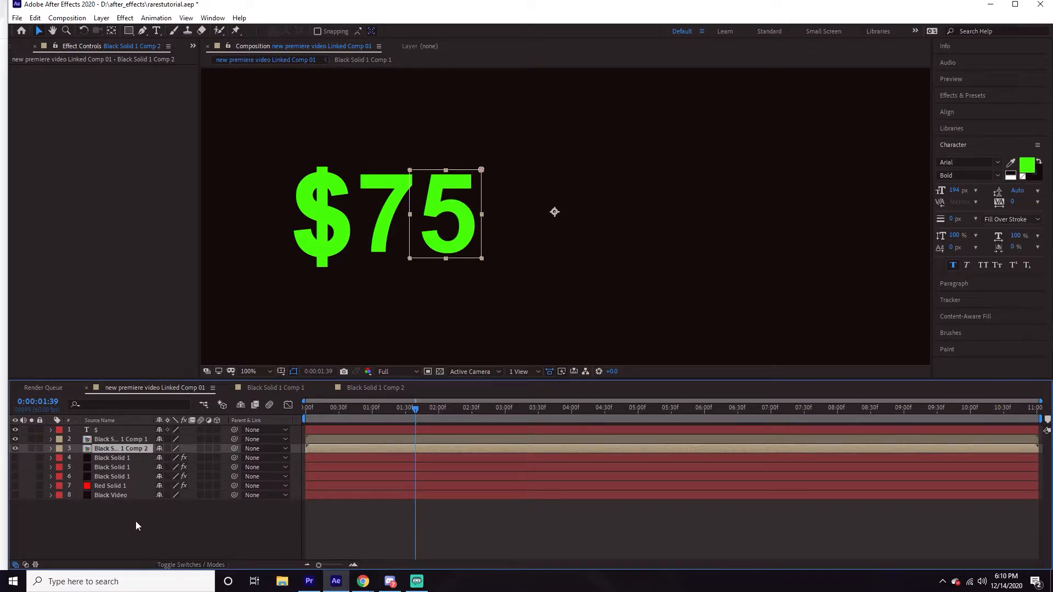
{"action": "left_click", "coordinate": [14, 458]}
{"action": "left_click", "coordinate": [16, 476]}
- Pre-compose the Black Solid 1 in layer 4 as Black Solid 1 Comp 3, leaving all attributes in the main composition
{"action": "left_click", "coordinate": [109, 459]}
{"action": "right_click", "coordinate": [109, 460]}
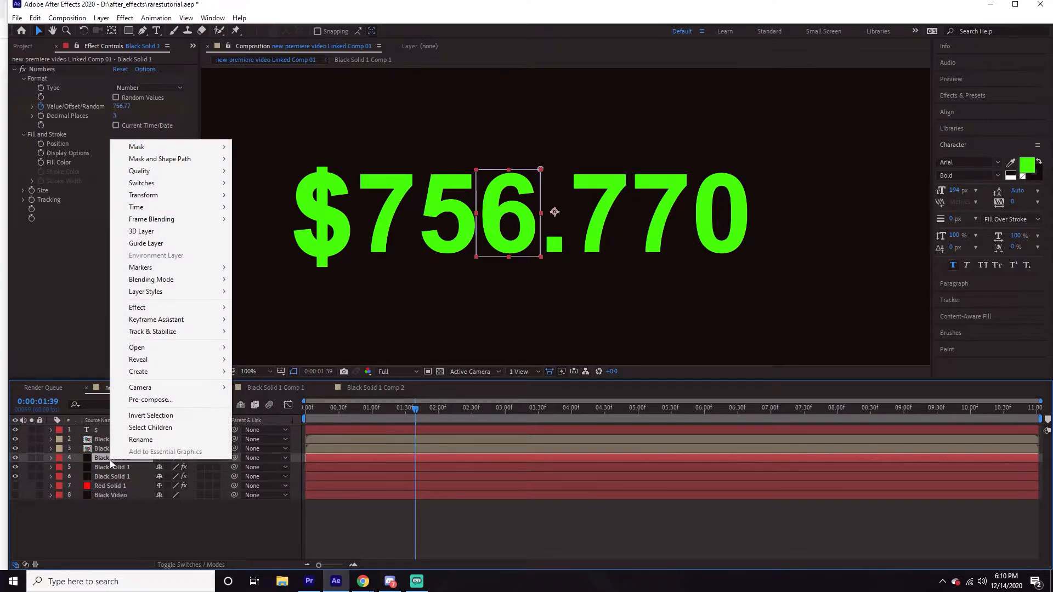
{"action": "left_click", "coordinate": [153, 405]}
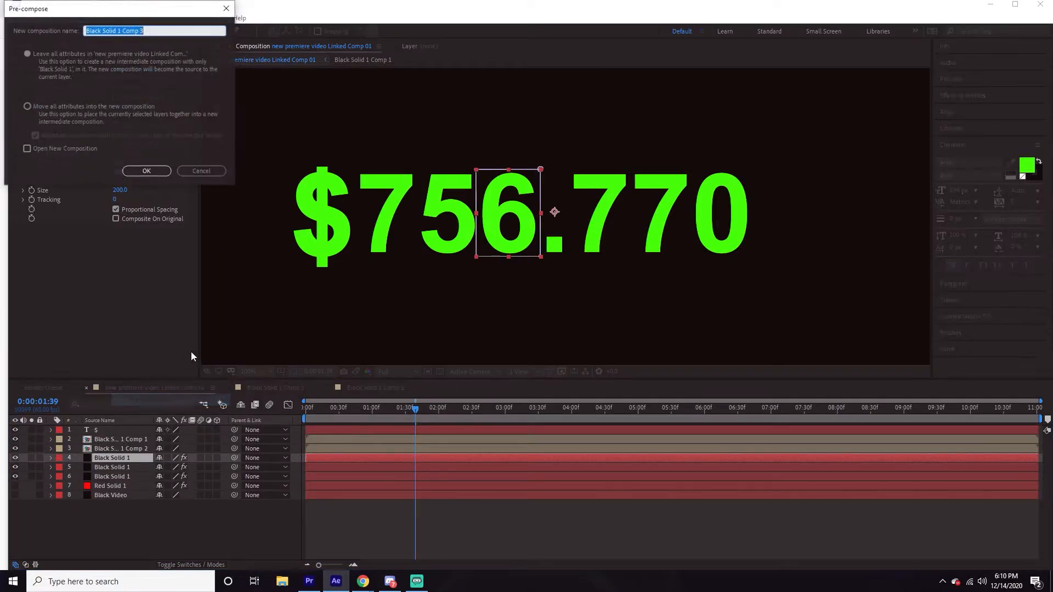
{"action": "left_click", "coordinate": [143, 175]}
- Move the Numbers effect from Black Solid 1 Comp 3 onto the solid nested inside it, and return to the main composition
{"action": "left_click", "coordinate": [59, 68]}
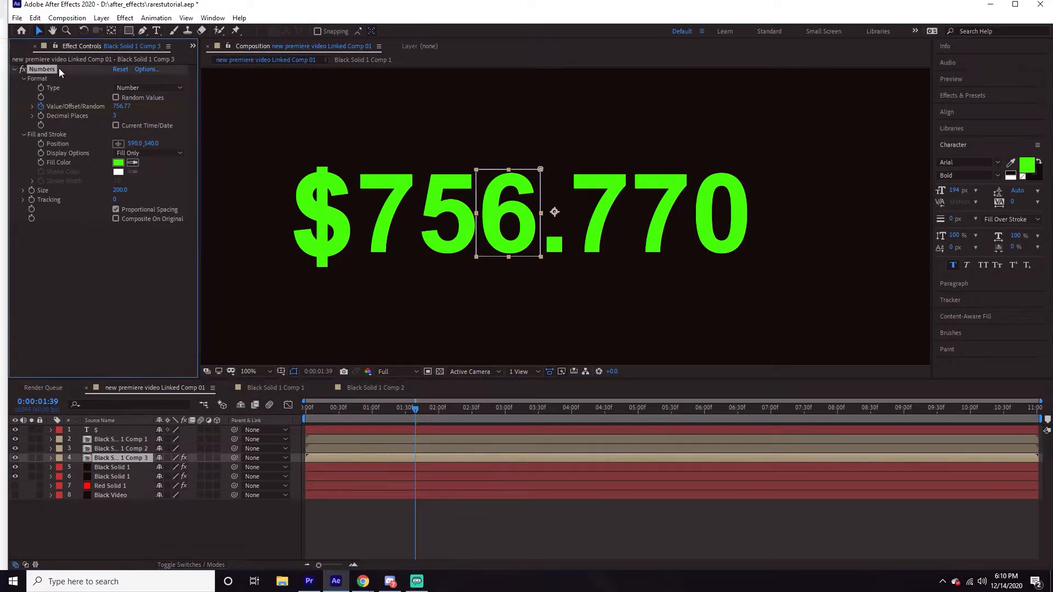
{"action": "double_click", "coordinate": [111, 458]}
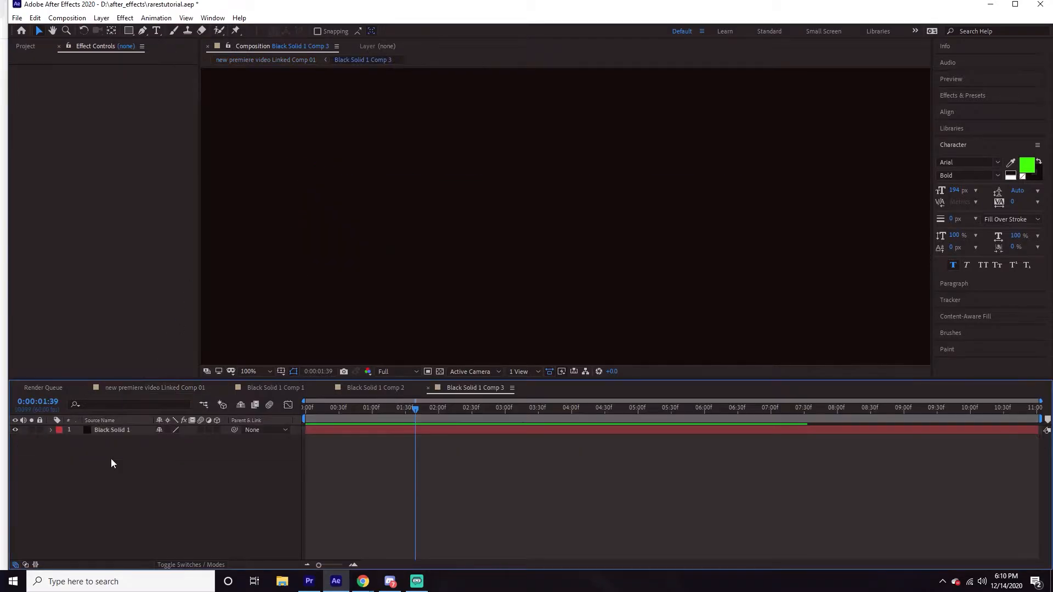
{"action": "left_click", "coordinate": [356, 432]}
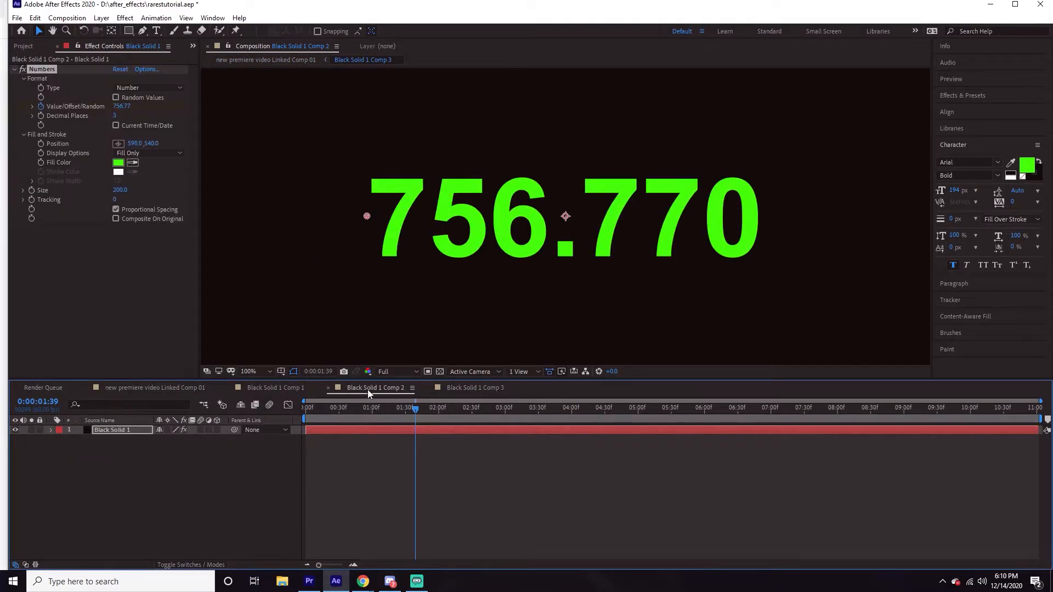
{"action": "left_click", "coordinate": [274, 391]}
{"action": "left_click", "coordinate": [155, 388]}
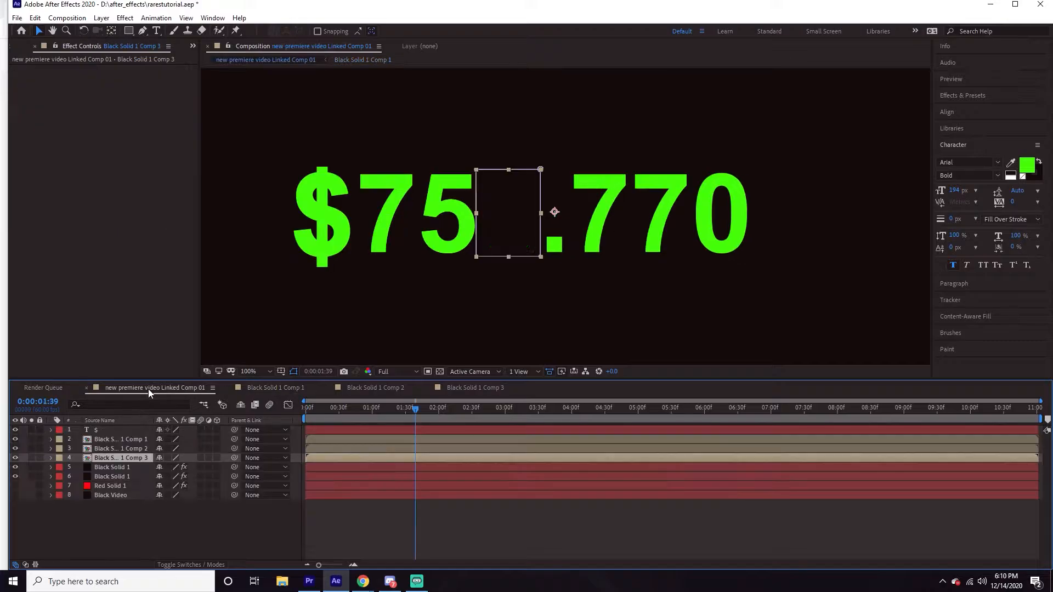
- Pre-compose the Black Solid 1 in layer 5 as Black Solid 1 Comp 4, leaving all attributes in the main composition
{"action": "left_click", "coordinate": [113, 468]}
{"action": "right_click", "coordinate": [113, 465]}
{"action": "left_click", "coordinate": [152, 406]}
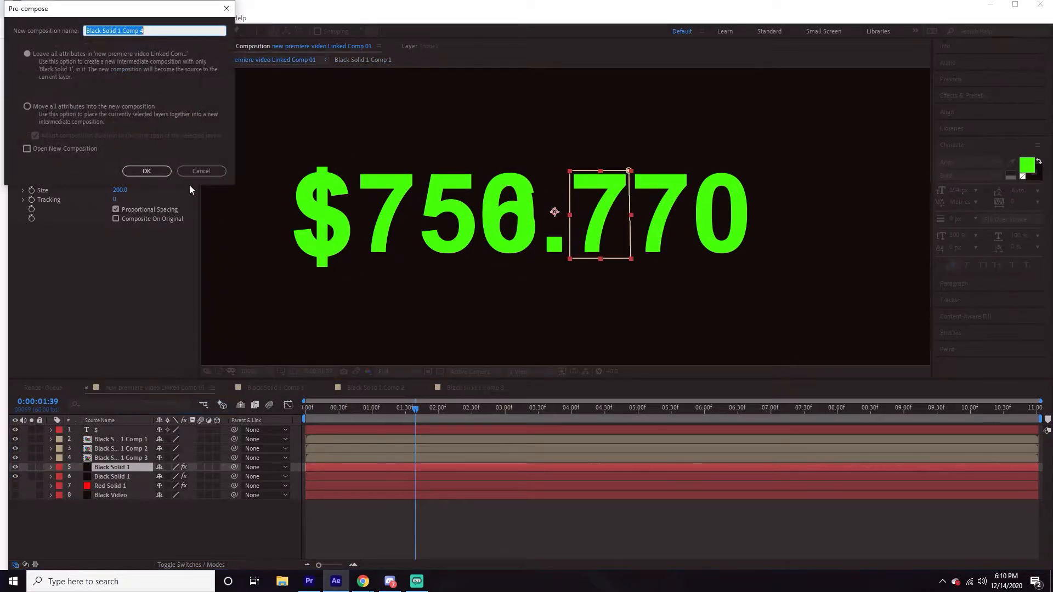
{"action": "left_click", "coordinate": [146, 168]}
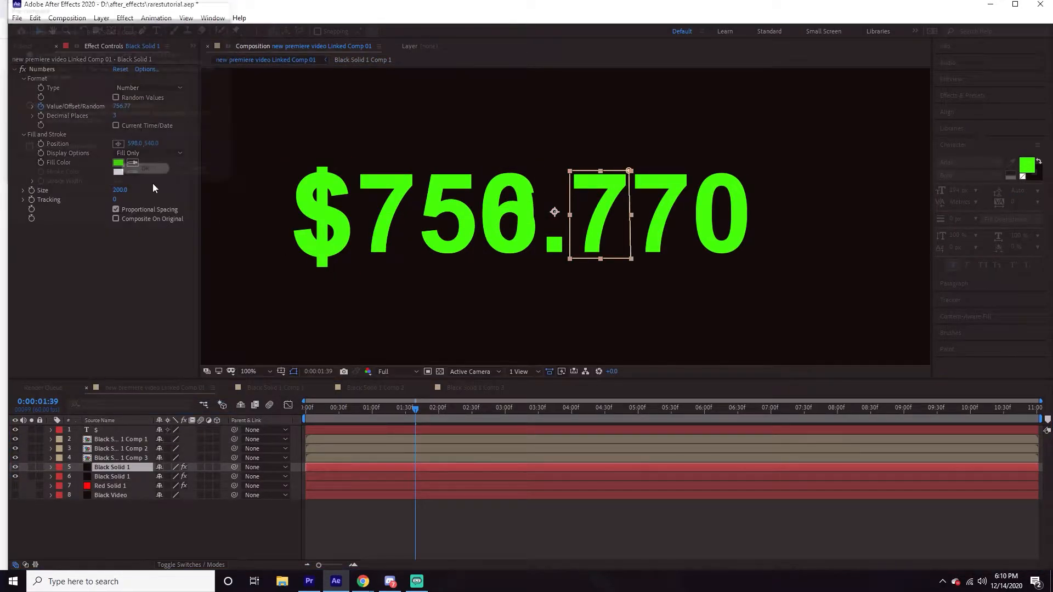
- Move the Numbers effect from Black Solid 1 Comp 4 onto the solid nested inside it, and return to the main composition
{"action": "left_click", "coordinate": [54, 69]}
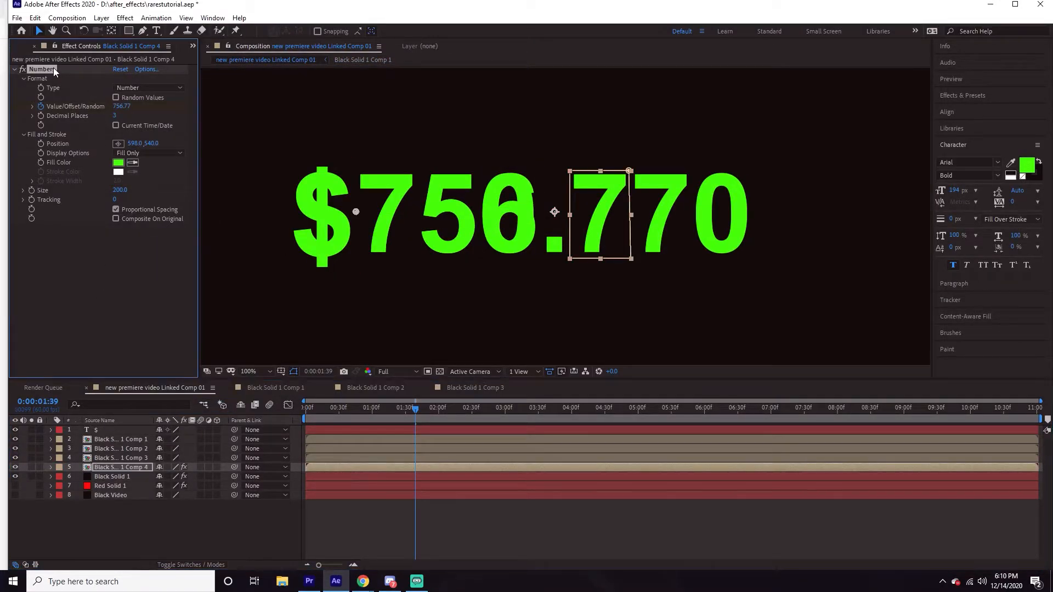
{"action": "double_click", "coordinate": [110, 467]}
{"action": "left_click", "coordinate": [113, 430]}
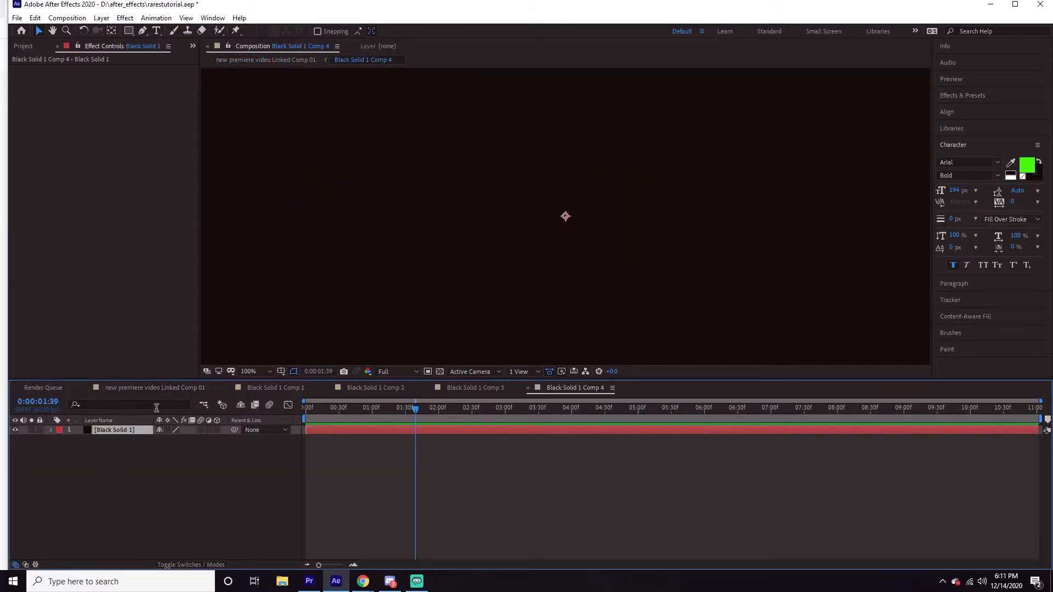
{"action": "left_click", "coordinate": [164, 389]}
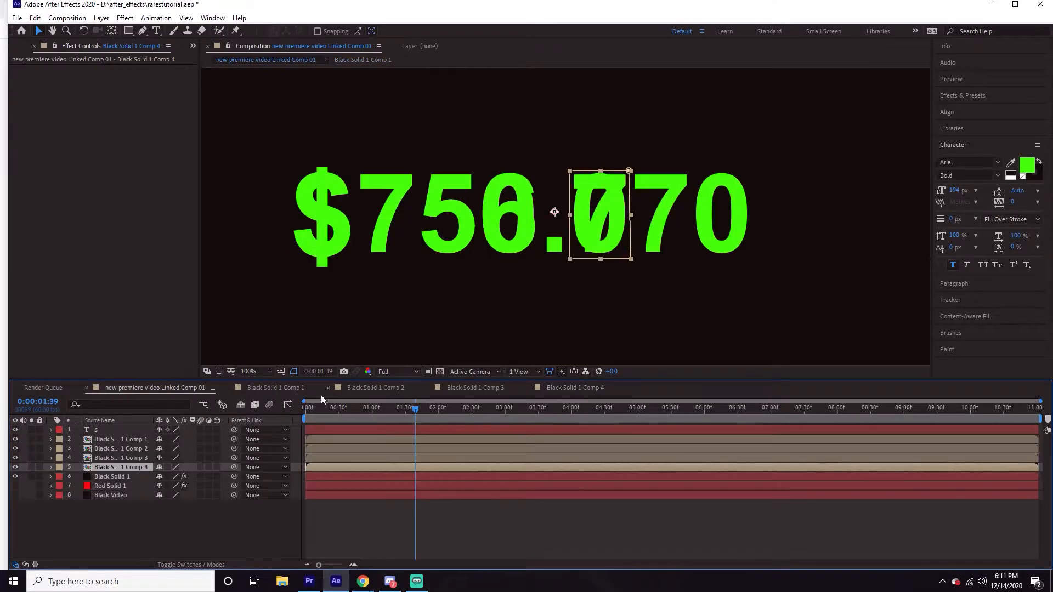
- Pre-compose the Black Solid 1 in layer 6 as Black Solid 1 Comp 5, leaving all attributes in the main composition
{"action": "left_click", "coordinate": [110, 477]}
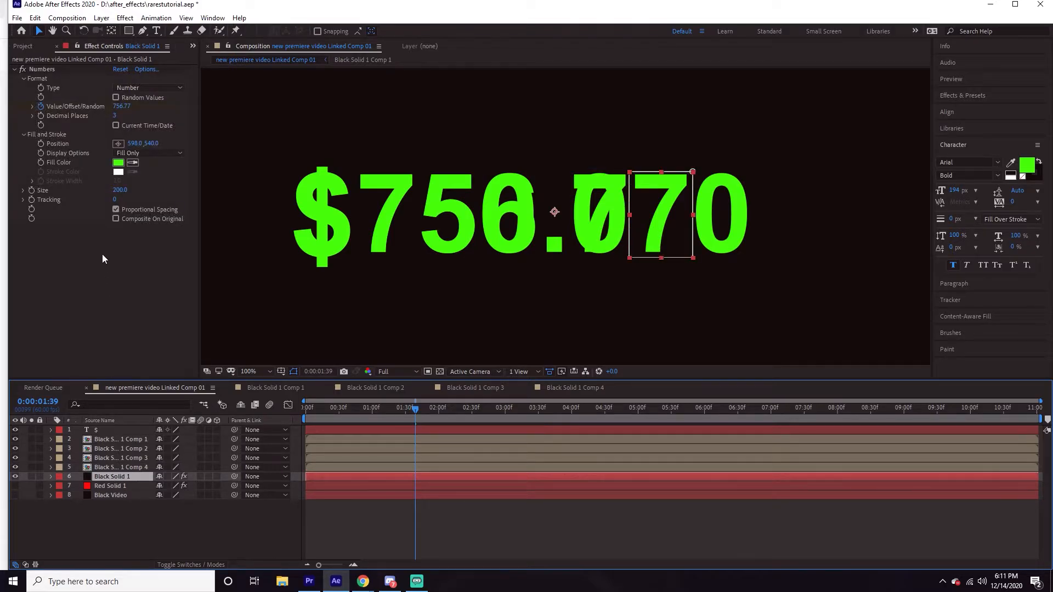
{"action": "right_click", "coordinate": [104, 477]}
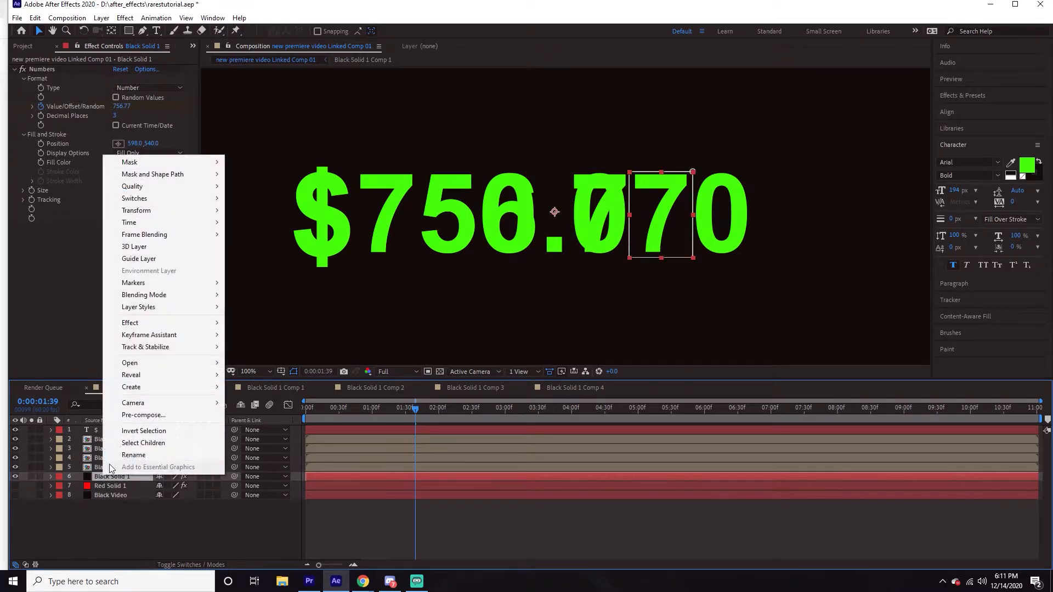
{"action": "left_click", "coordinate": [126, 421]}
{"action": "left_click", "coordinate": [158, 174]}
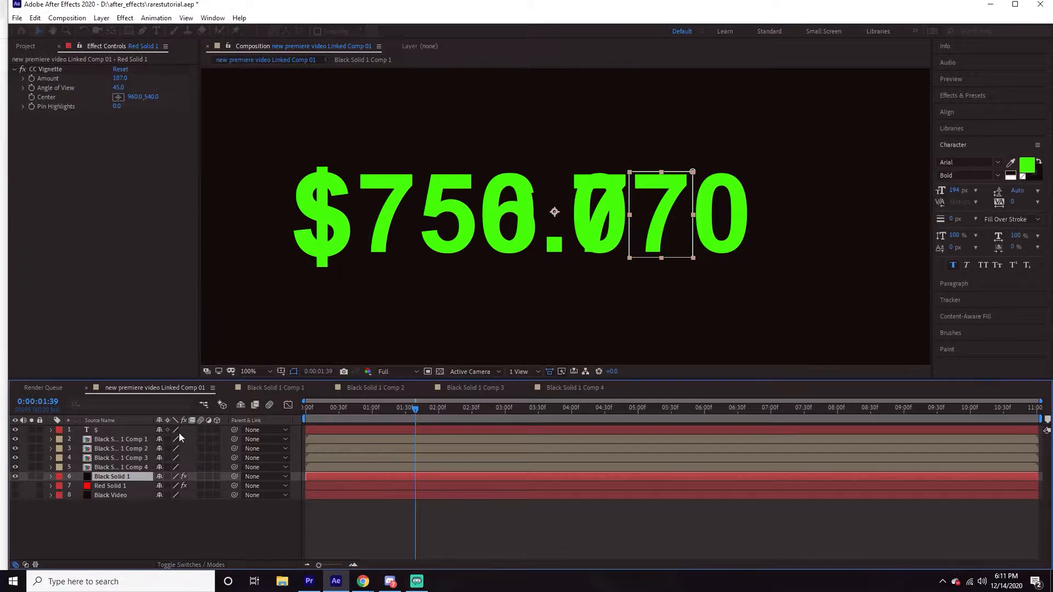
- Move the Numbers effect from Black Solid 1 Comp 5 onto the solid nested inside it, and return to the main composition
{"action": "left_click", "coordinate": [48, 70]}
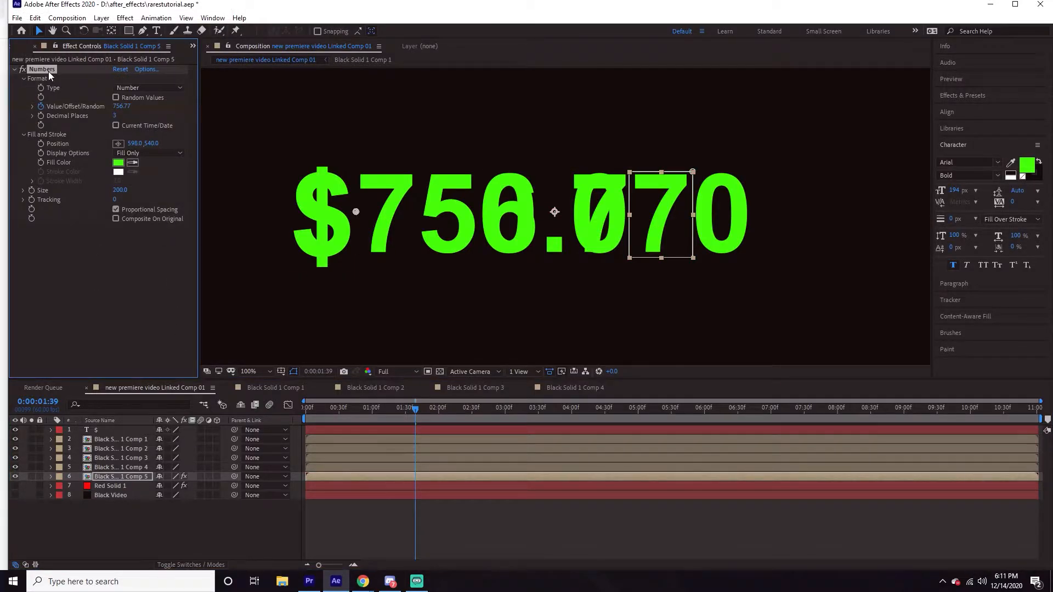
{"action": "double_click", "coordinate": [109, 475]}
{"action": "left_click", "coordinate": [119, 432]}
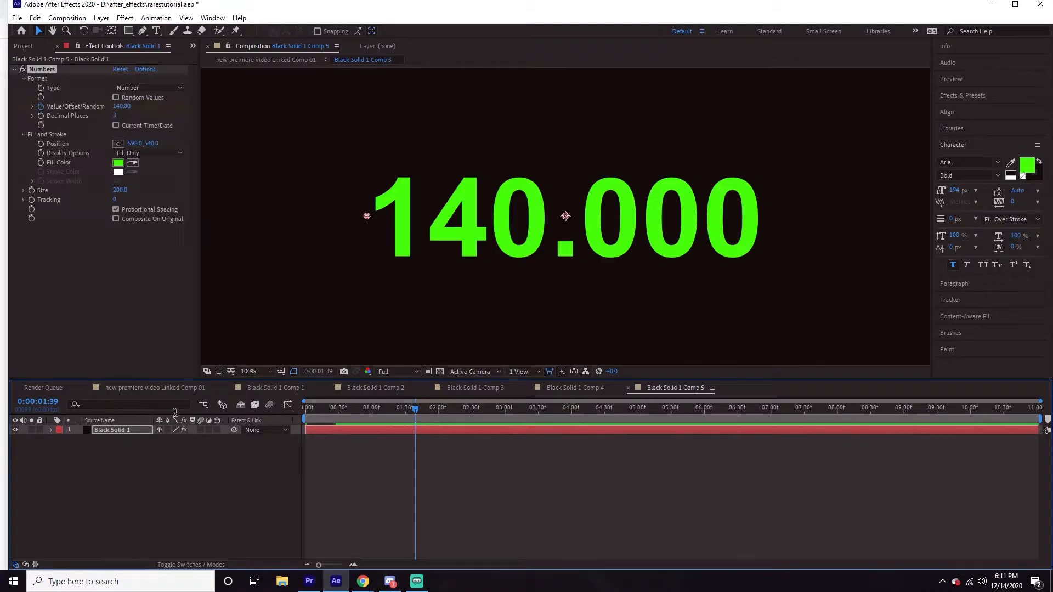
{"action": "left_click", "coordinate": [141, 387]}
- At 0:00:00:21, hide and show Black Solid 1 Comp 1 to Comp 5 one by one to check which digit each displays
{"action": "left_click_drag", "start_coordinate": [431, 411], "coordinate": [329, 417]}
{"action": "left_click", "coordinate": [333, 549]}
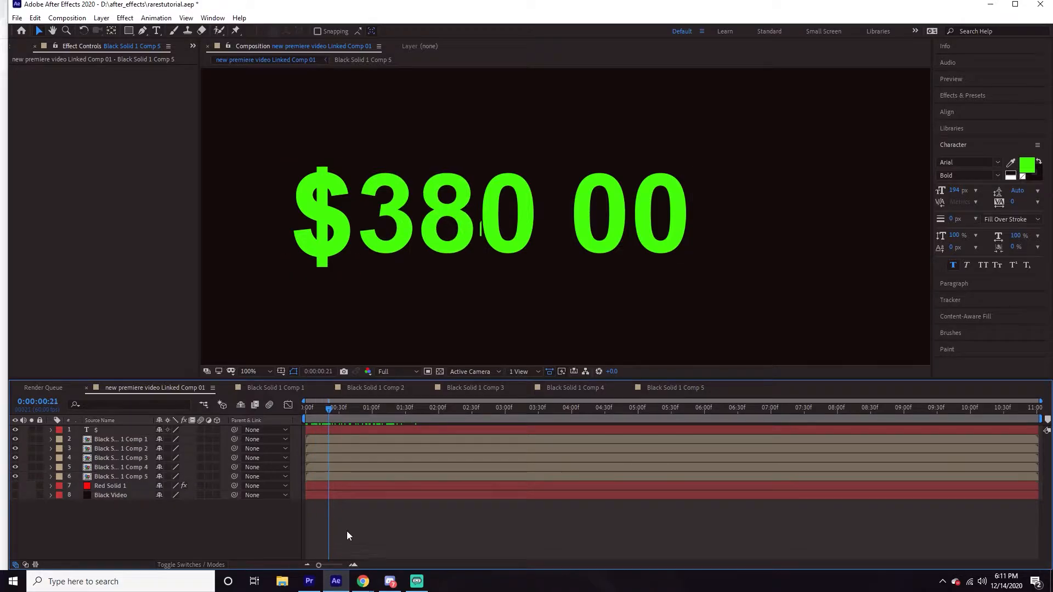
{"action": "left_click", "coordinate": [14, 439]}
{"action": "left_click", "coordinate": [15, 440]}
{"action": "left_click", "coordinate": [15, 439]}
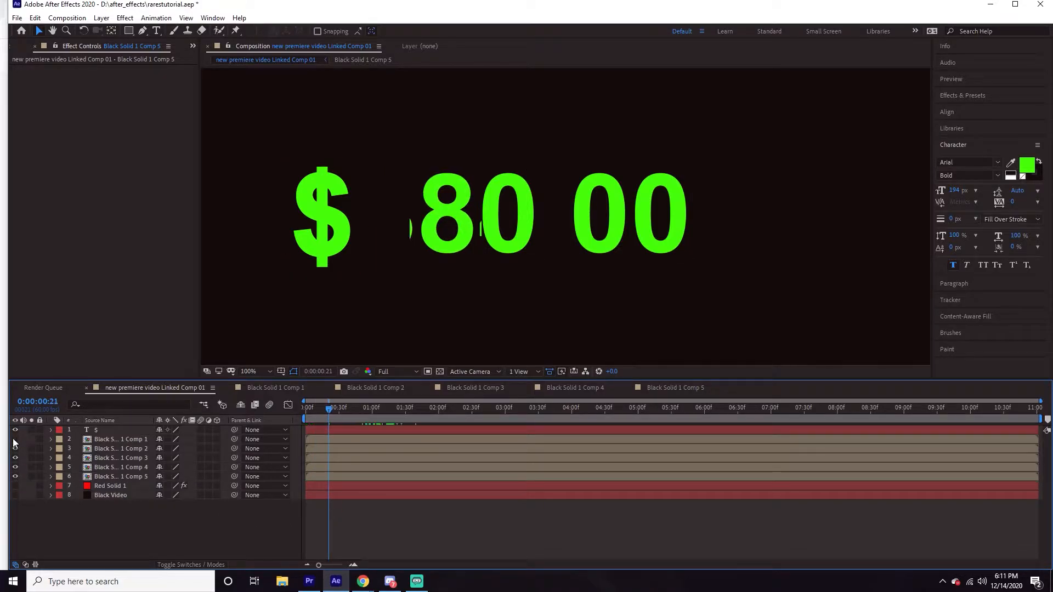
{"action": "left_click", "coordinate": [15, 440]}
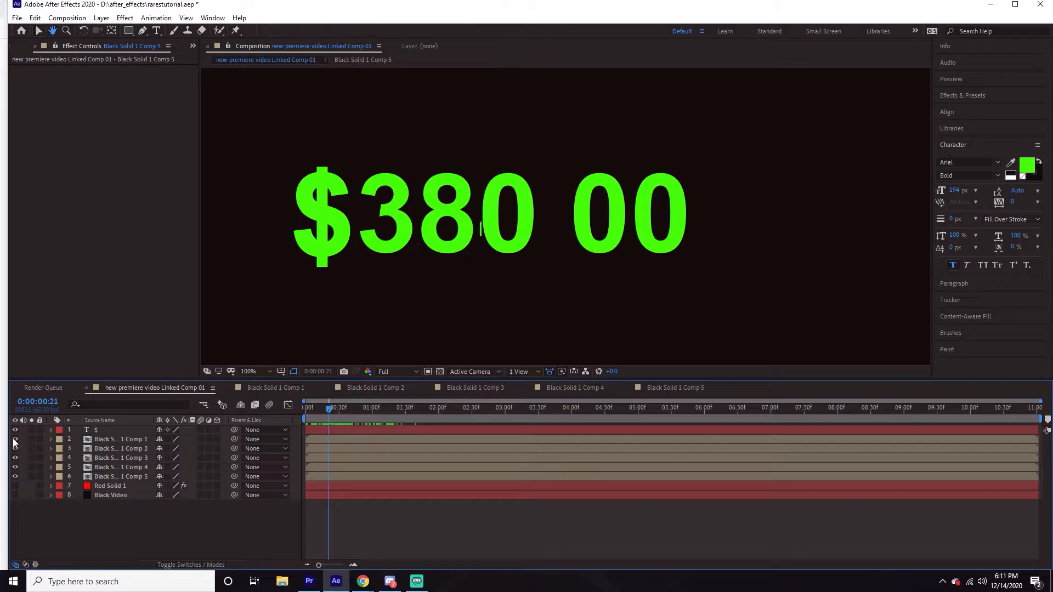
{"action": "left_click", "coordinate": [15, 449]}
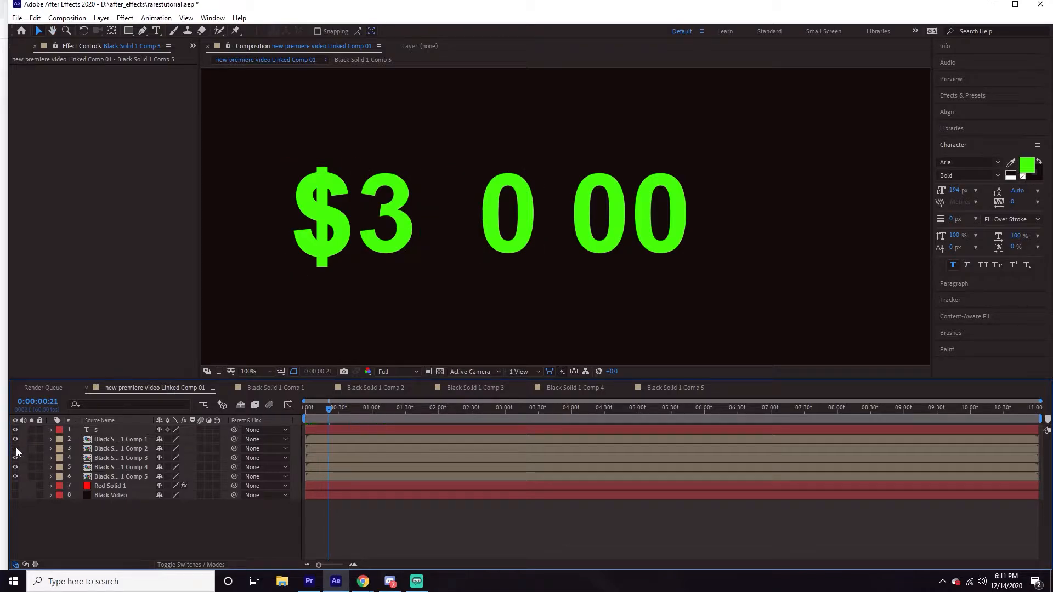
{"action": "left_click", "coordinate": [15, 449]}
{"action": "left_click", "coordinate": [16, 460]}
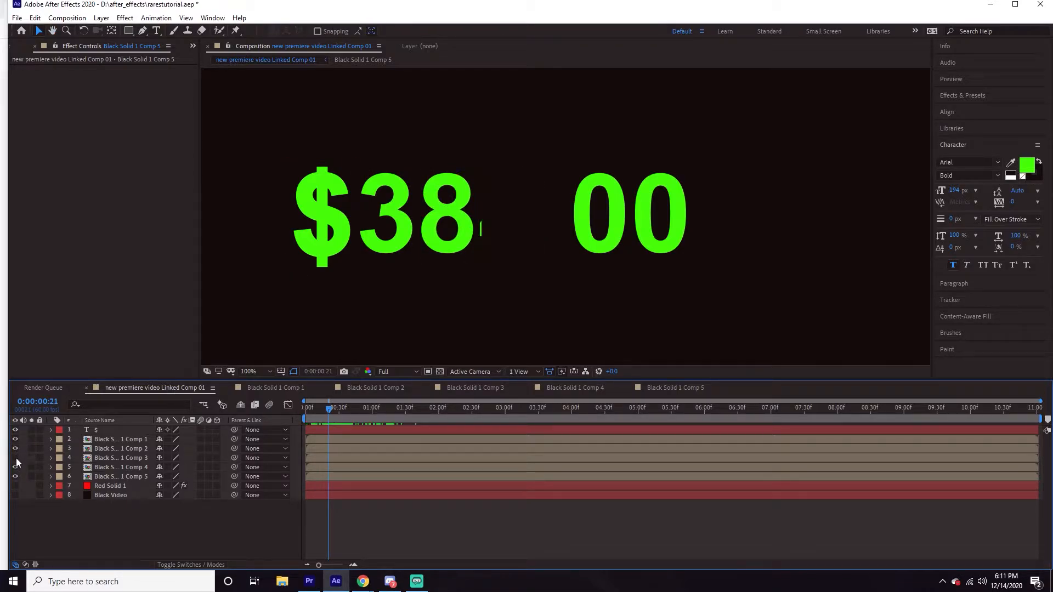
{"action": "left_click", "coordinate": [15, 459]}
{"action": "left_click", "coordinate": [16, 460]}
{"action": "left_click", "coordinate": [15, 460]}
{"action": "left_click", "coordinate": [15, 468]}
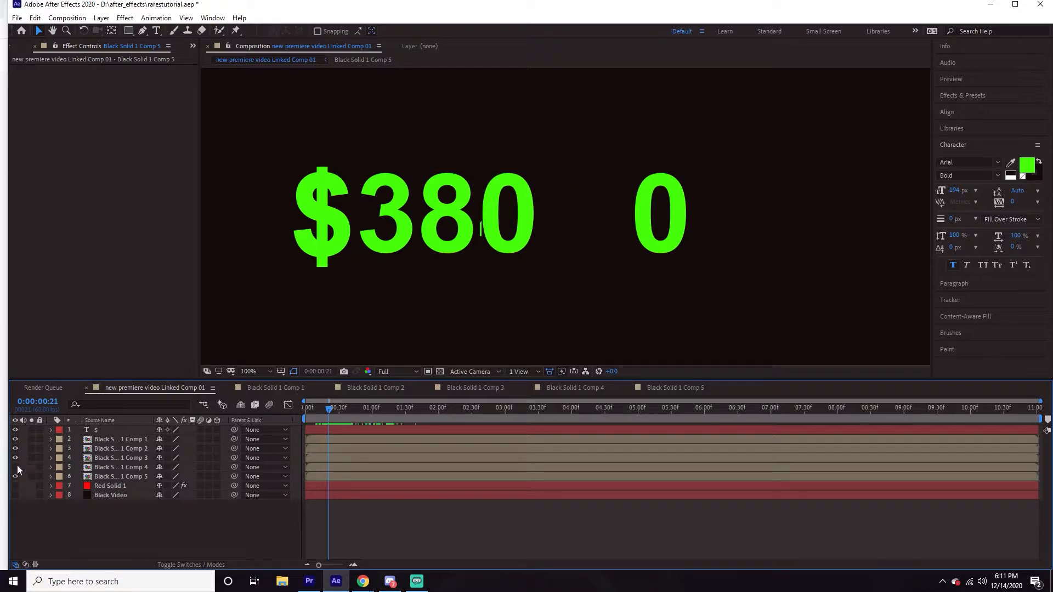
{"action": "left_click", "coordinate": [16, 468]}
{"action": "left_click", "coordinate": [16, 477]}
{"action": "left_click", "coordinate": [15, 477]}
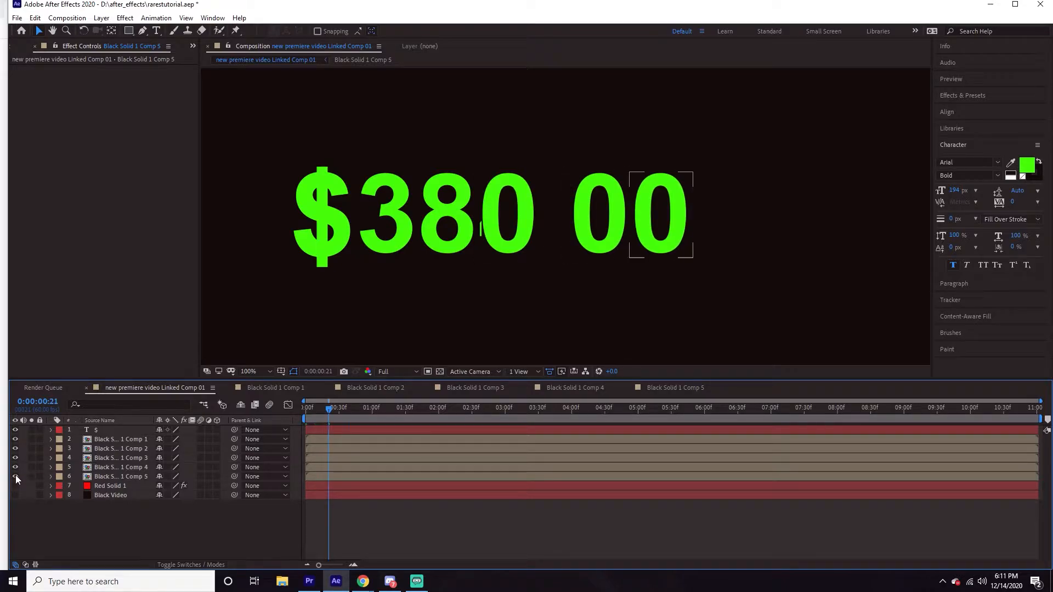
- At 0:00:00:24, narrow the mask of Black Solid 1 Comp 2 by pulling its right edge slightly away from the third digit
{"action": "left_click", "coordinate": [319, 413]}
{"action": "left_click_drag", "start_coordinate": [321, 417], "coordinate": [294, 420]}
{"action": "left_click", "coordinate": [111, 440]}
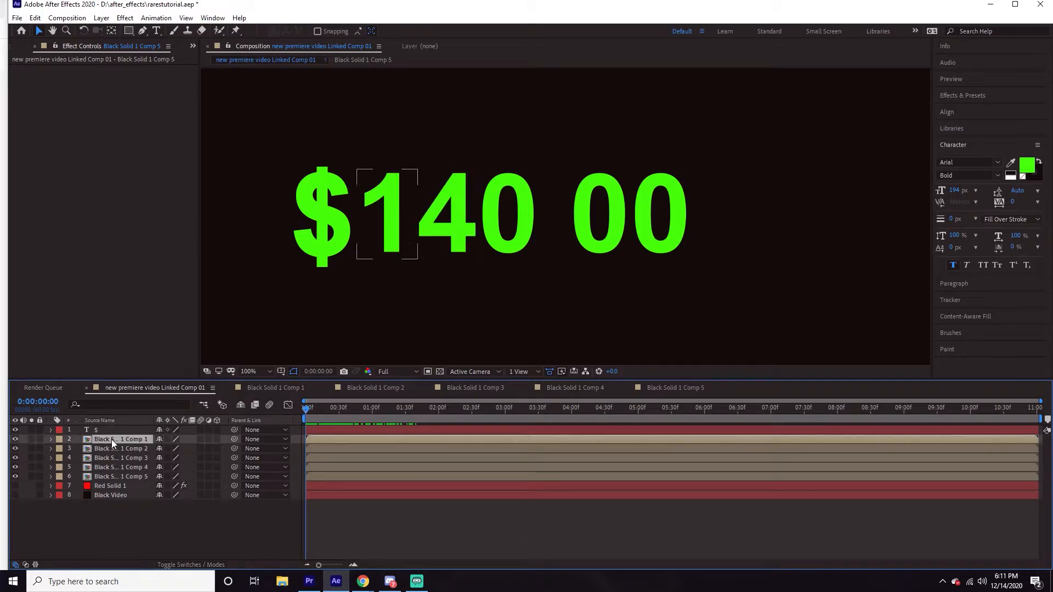
{"action": "key", "text": "period"}
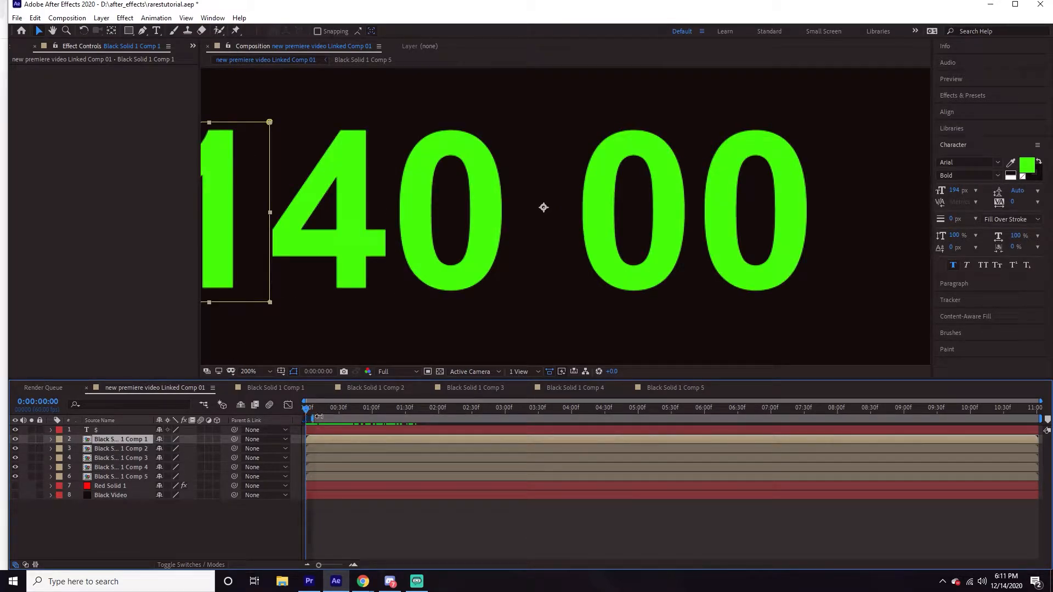
{"action": "mouse_move", "coordinate": [319, 417]}
{"action": "left_mouse_down"}
{"action": "mouse_move", "coordinate": [343, 416]}
{"action": "mouse_move", "coordinate": [314, 416]}
{"action": "mouse_move", "coordinate": [334, 409]}
{"action": "left_mouse_up"}
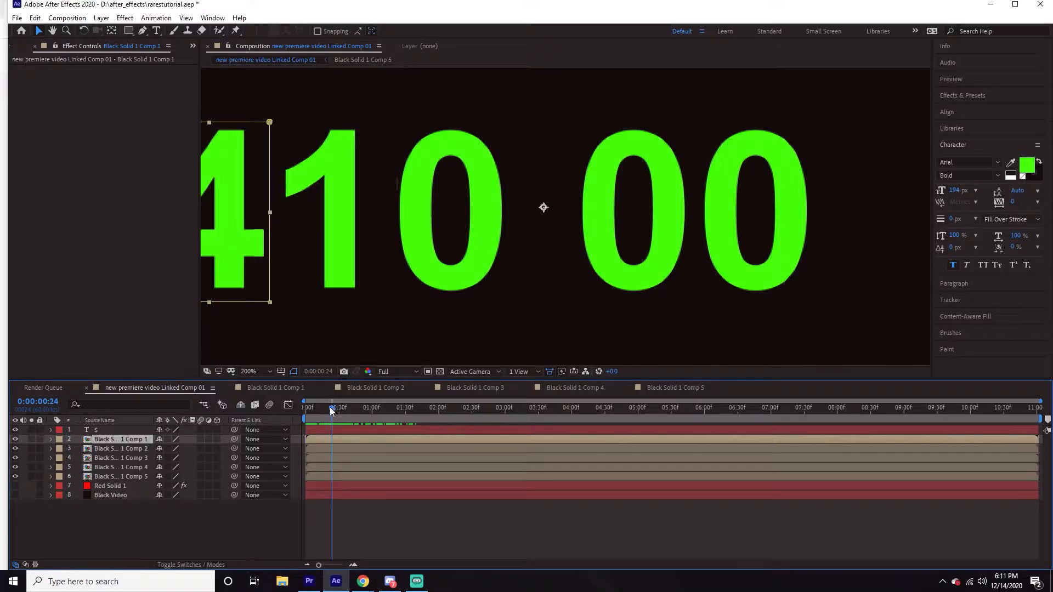
{"action": "left_click", "coordinate": [111, 449]}
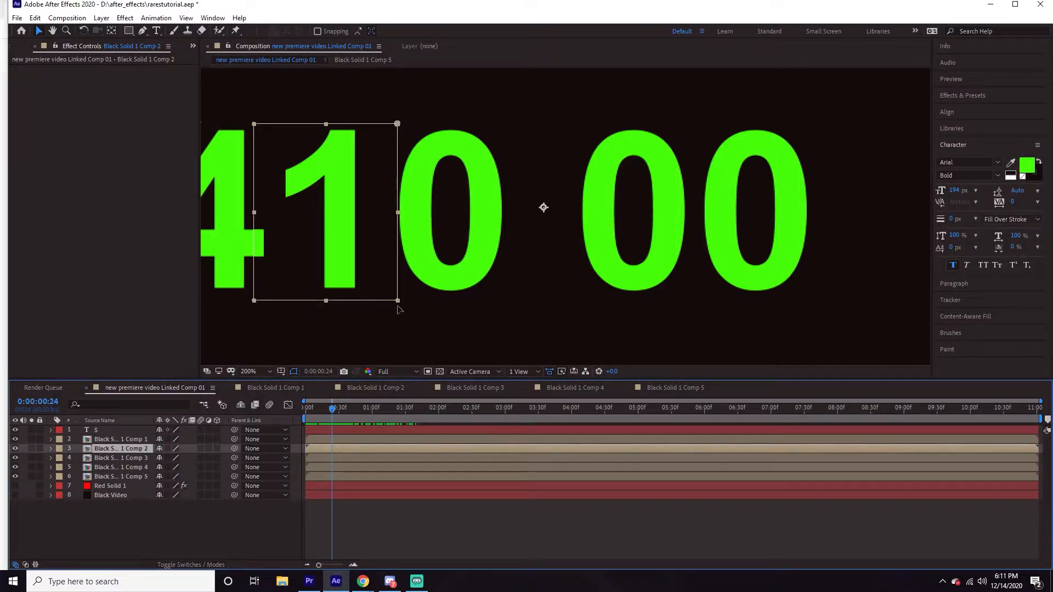
{"action": "left_click_drag", "start_coordinate": [399, 303], "coordinate": [396, 303]}
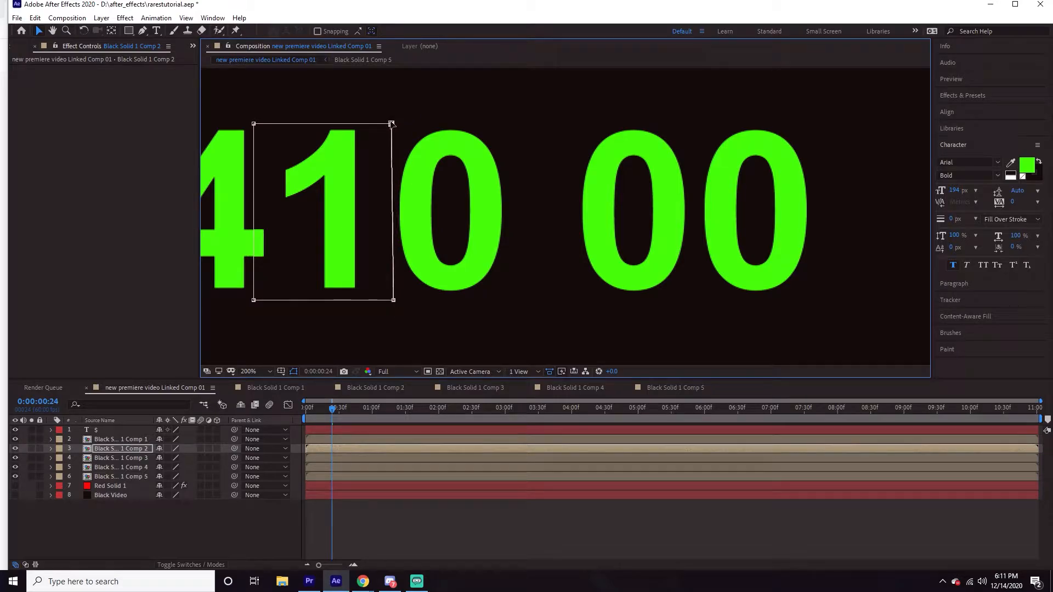
- Preview the whole dollar counter in the main composition several times, including from the start
{"action": "key", "text": "space"}
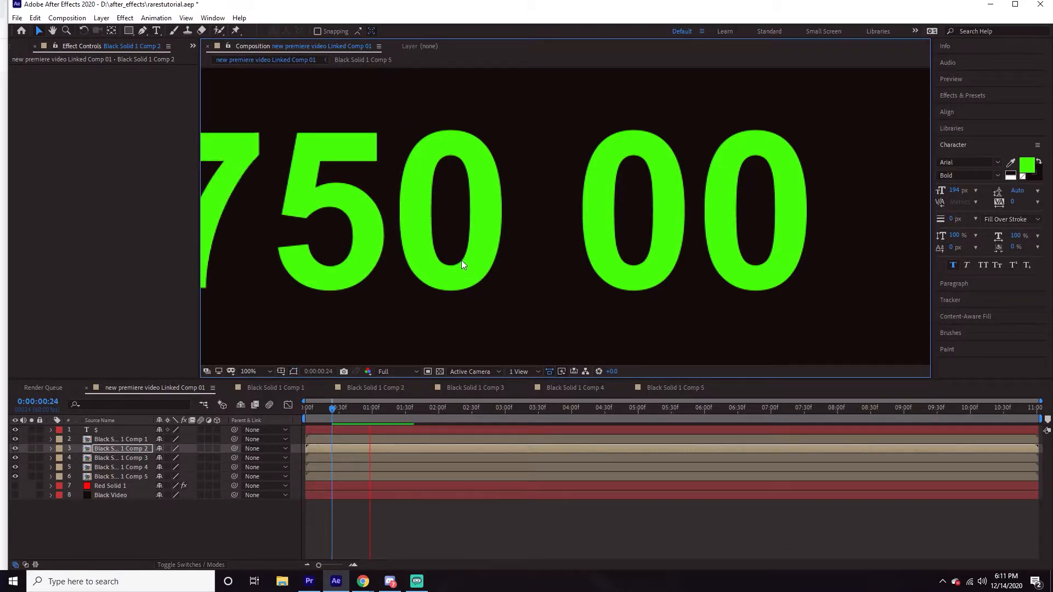
{"action": "scroll", "coordinate": [463, 265], "scroll_direction": "down", "scroll_amount": 2}
{"action": "key", "text": "space"}
{"action": "key", "text": "space"}
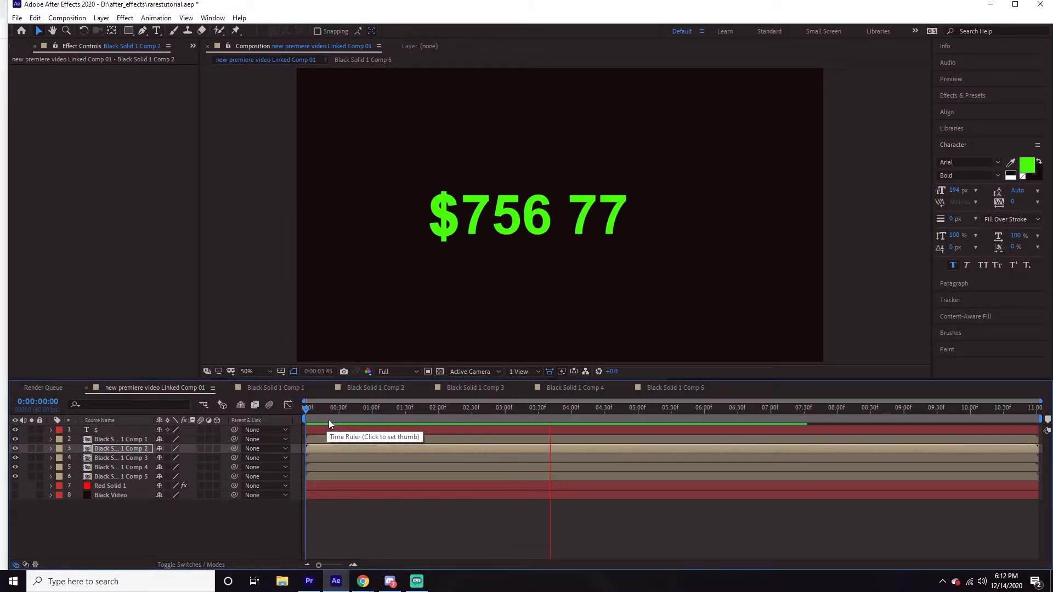
{"action": "left_click_drag", "start_coordinate": [369, 417], "coordinate": [301, 414]}
{"action": "key", "text": "space"}
{"action": "key", "text": "space"}
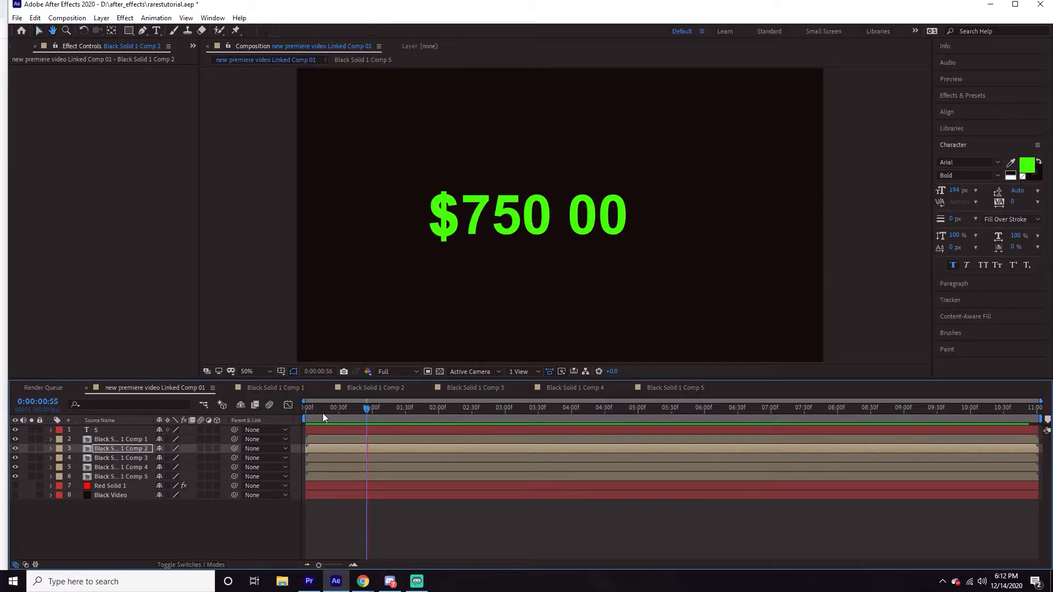
{"action": "left_click_drag", "start_coordinate": [371, 414], "coordinate": [311, 420]}
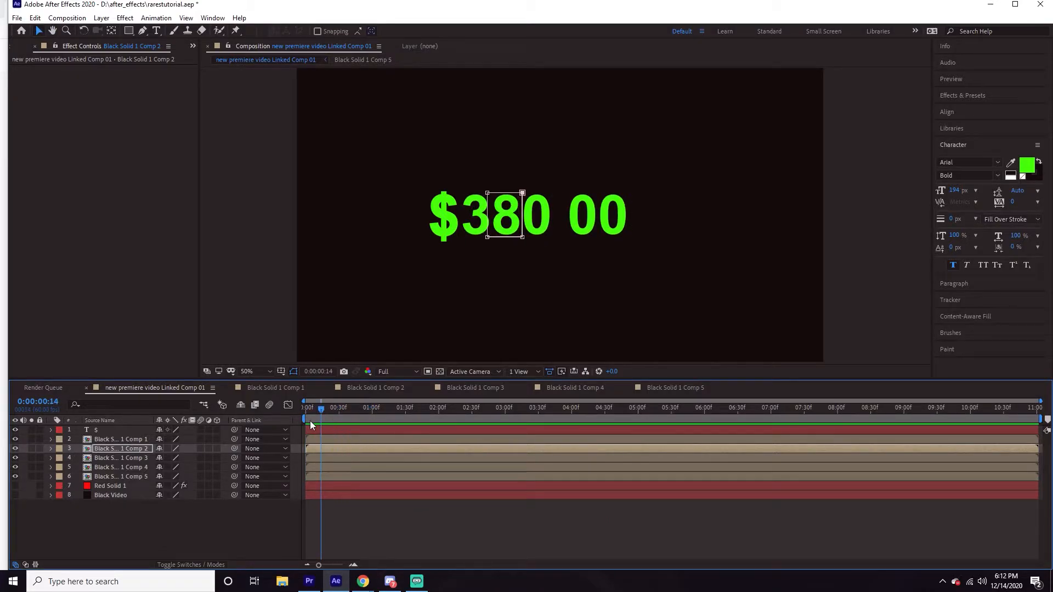
- In Black Solid 1 Comp 3, reveal the Numbers value keyframes and move them to the start of the composition
{"action": "left_click", "coordinate": [318, 459]}
{"action": "double_click", "coordinate": [318, 459]}
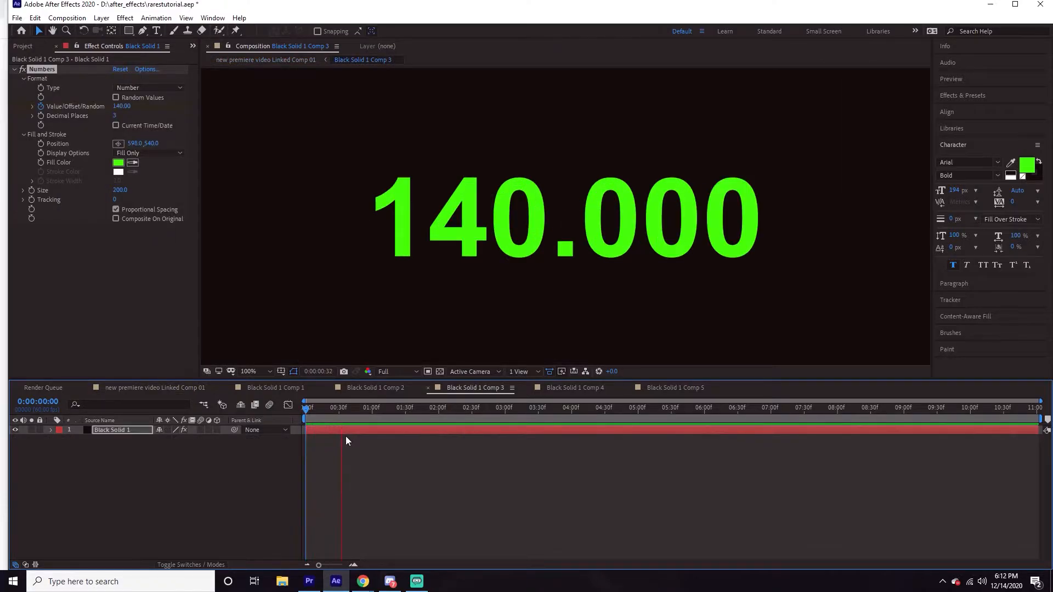
{"action": "key", "text": "u"}
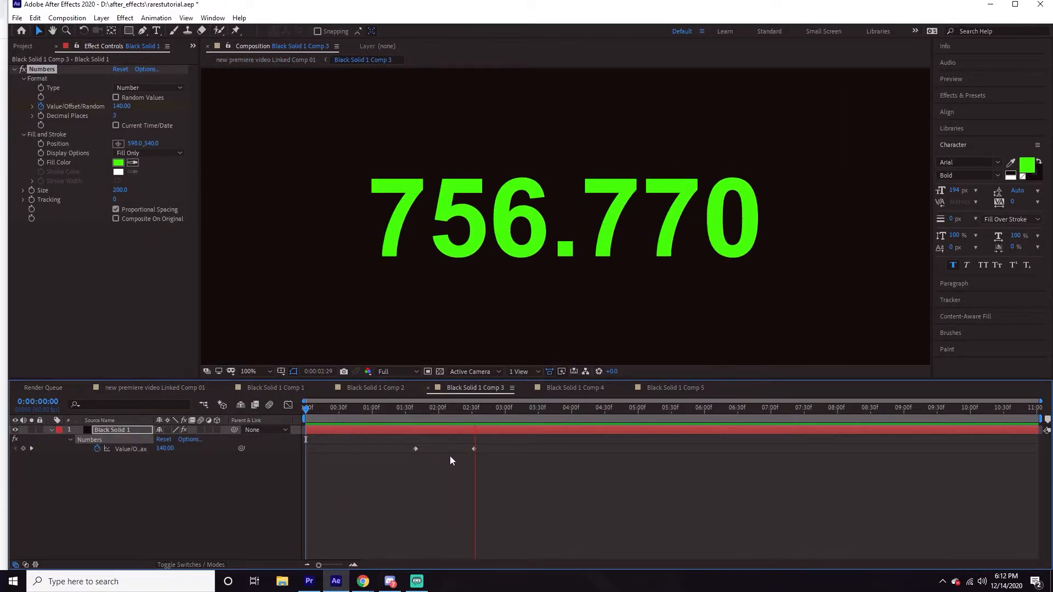
{"action": "key", "text": "space"}
{"action": "left_click_drag", "start_coordinate": [516, 467], "coordinate": [317, 449]}
{"action": "key", "text": "Home"}
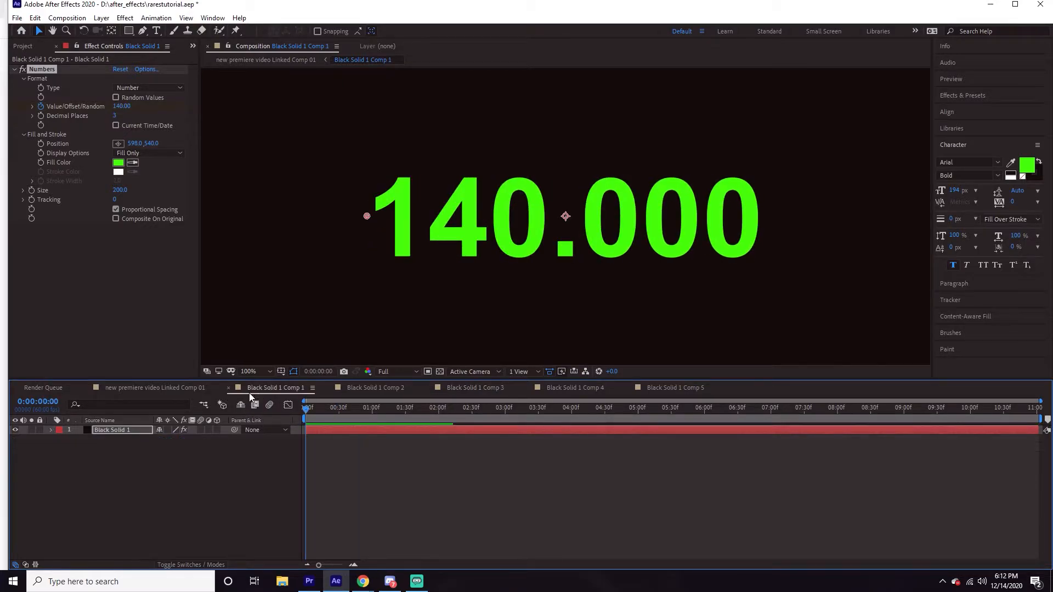
- Return to the main composition and preview the counter from the start
{"action": "left_click", "coordinate": [177, 388]}
{"action": "key", "text": "space"}
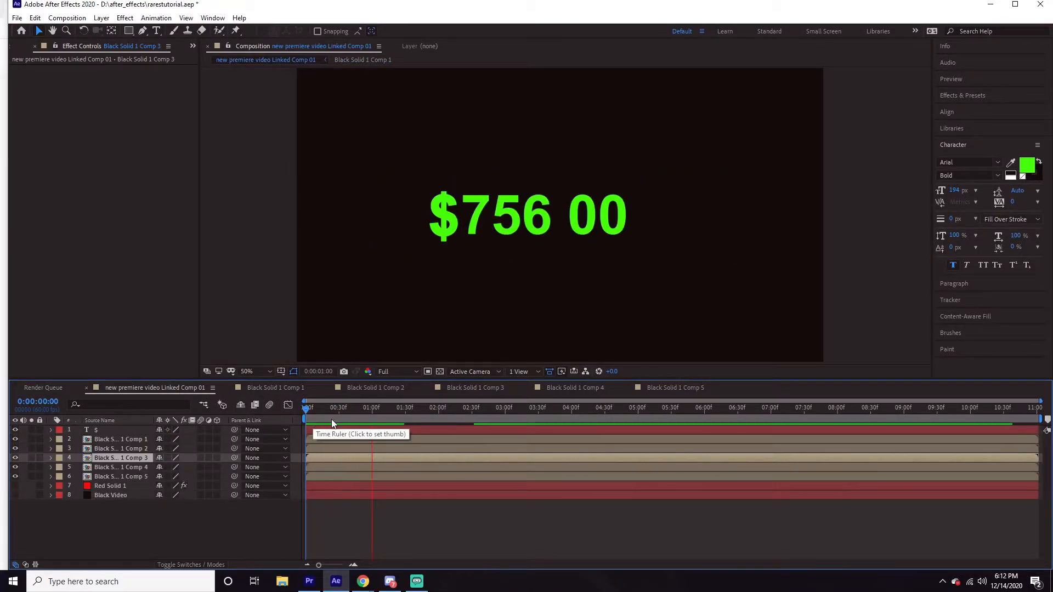
{"action": "key", "text": "space"}
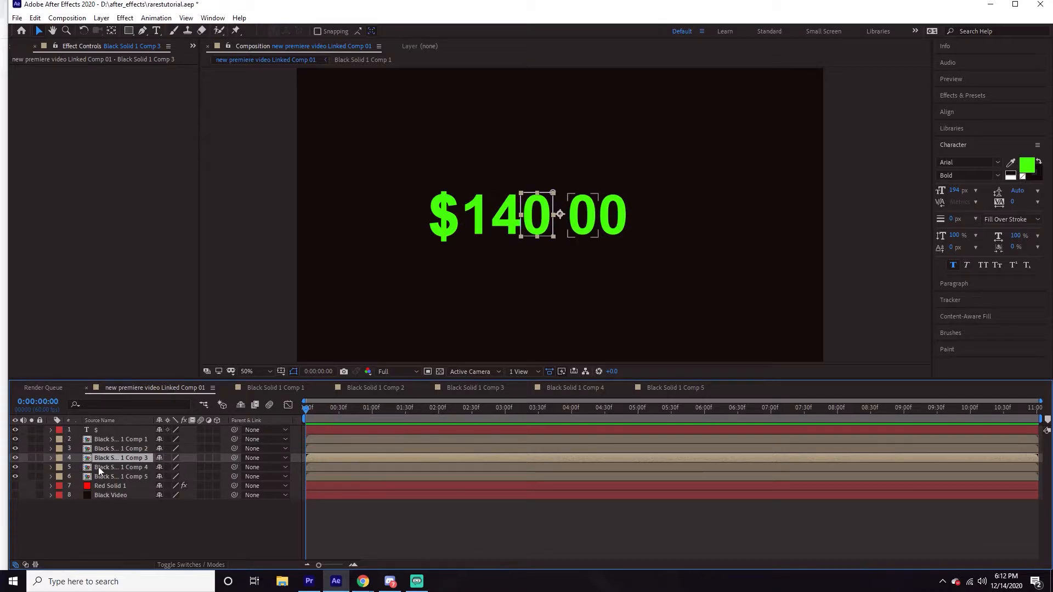
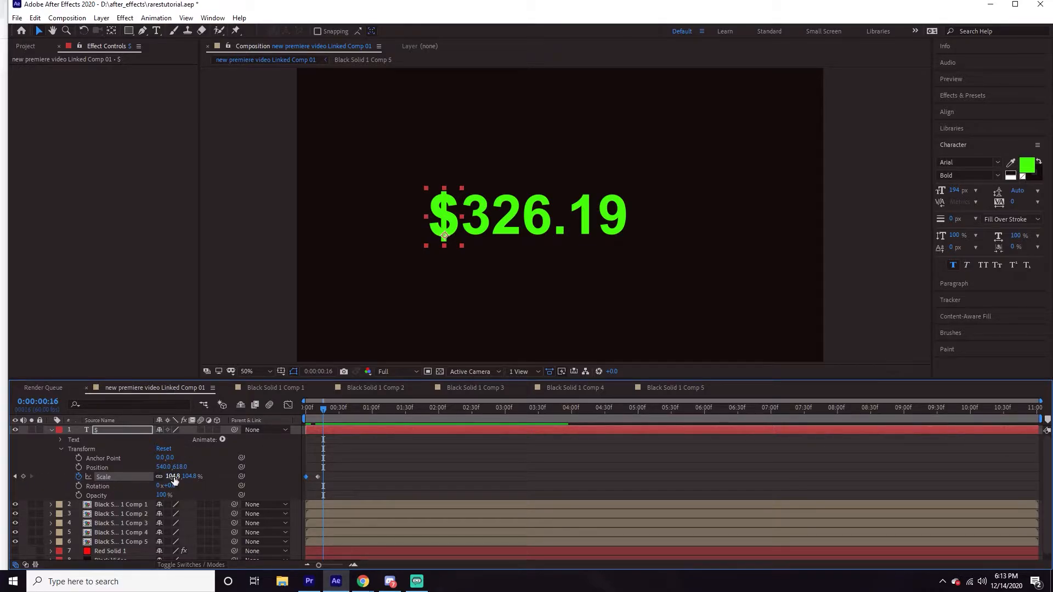
- At 0:00:00:11, set the $ layer's scale keyframe to 115%
{"action": "key", "text": "Page_Up"}
{"action": "key", "text": "Page_Up"}
{"action": "key", "text": "Page_Up"}
{"action": "key", "text": "Page_Up"}
{"action": "key", "text": "Page_Up"}
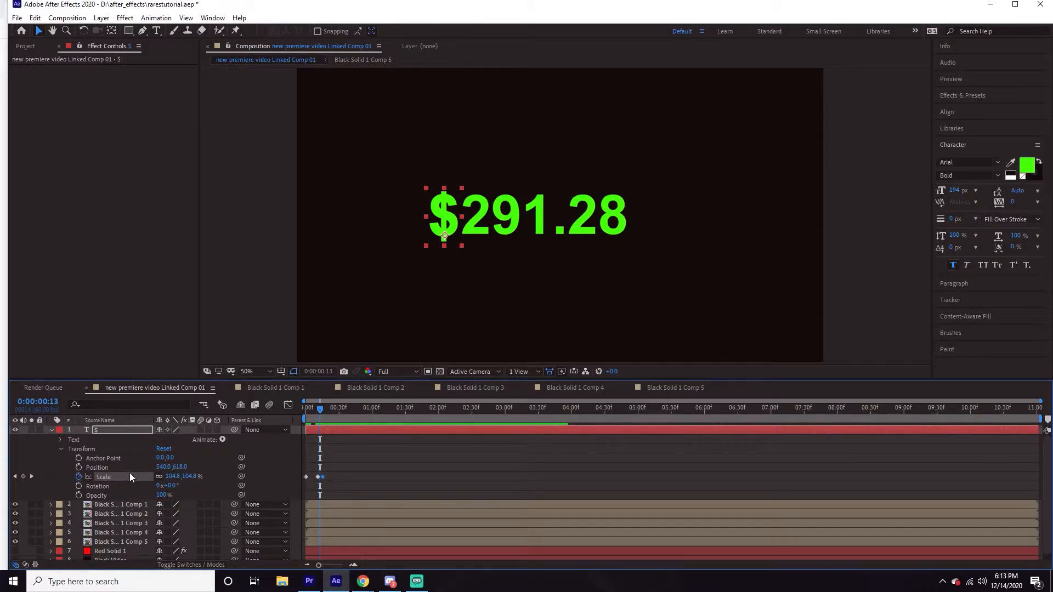
{"action": "left_click", "coordinate": [181, 478]}
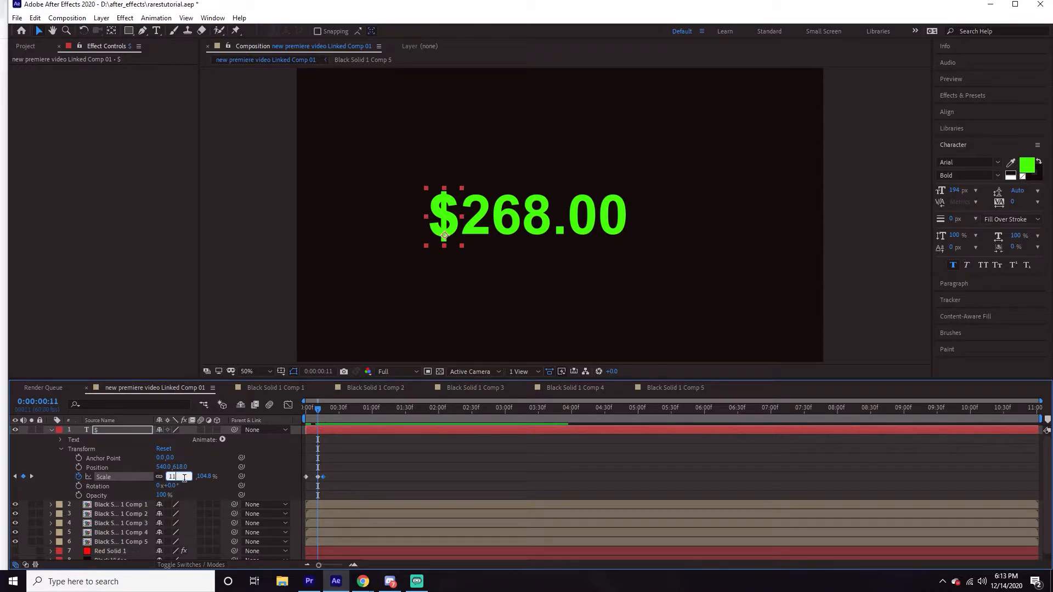
{"action": "key", "text": "Return"}
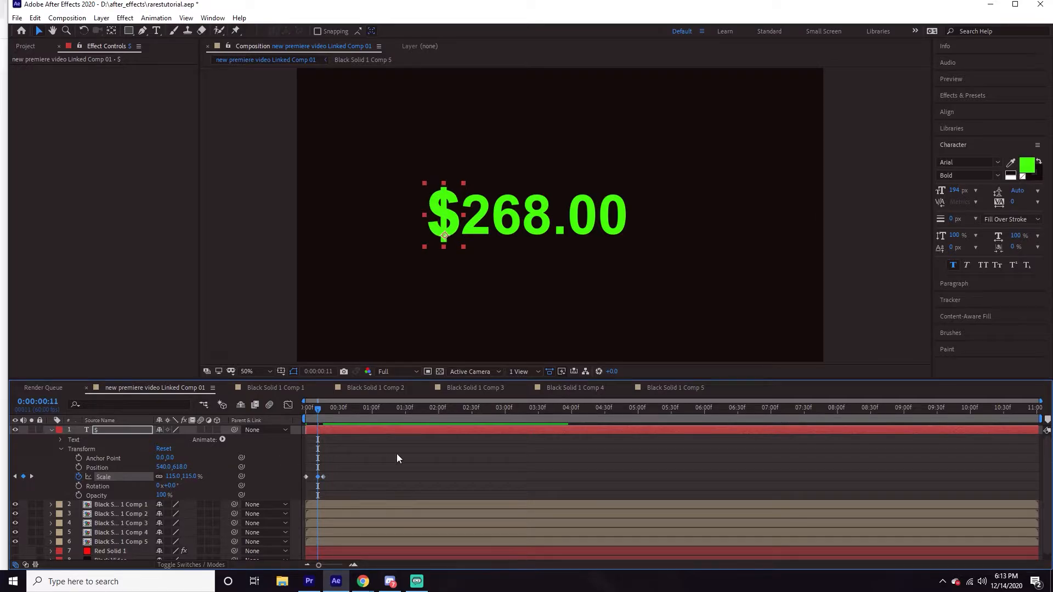
- Preview the dollar sign's scale animation twice from the start
{"action": "left_click", "coordinate": [305, 411]}
{"action": "key", "text": "space"}
{"action": "key", "text": "space"}
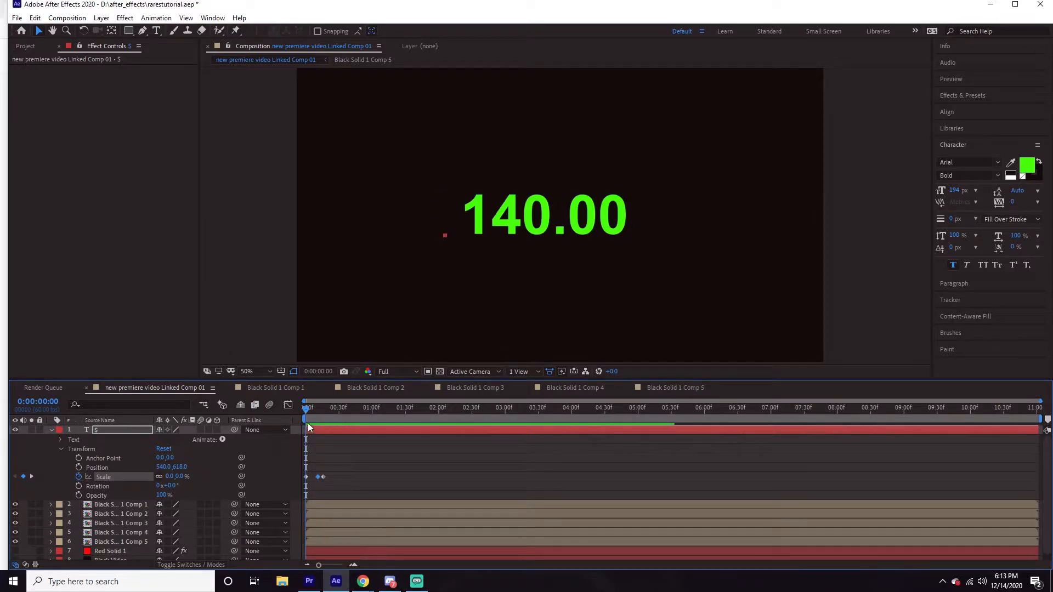
{"action": "key", "text": "space"}
{"action": "key", "text": "space"}
- Centre the $ layer's anchor point and raise the dollar sign in line with the digits, to position 540, 548
{"action": "left_click", "coordinate": [111, 31]}
{"action": "double_click", "coordinate": [112, 34], "text": "ctrl"}
{"action": "key", "text": "space"}
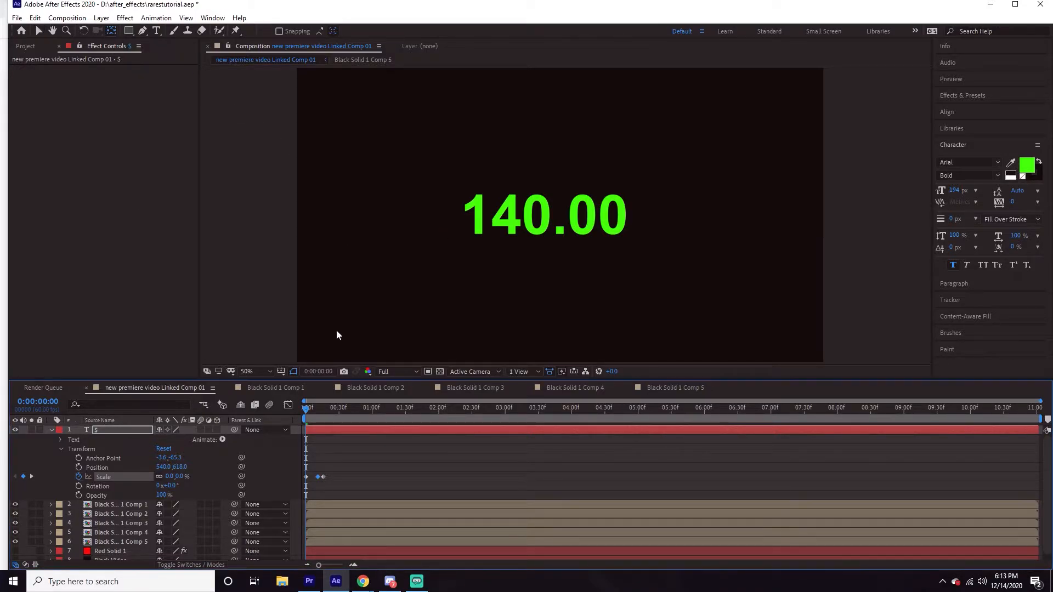
{"action": "key", "text": "space"}
{"action": "key", "text": "space"}
{"action": "key", "text": "slash"}
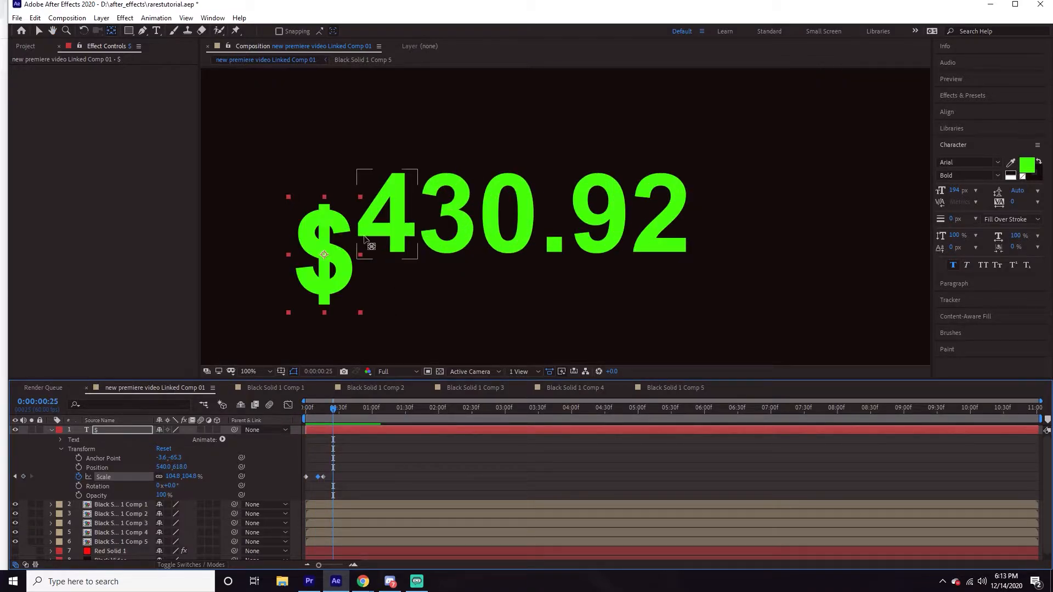
{"action": "key", "text": "v"}
{"action": "left_click_drag", "start_coordinate": [336, 254], "coordinate": [336, 217]}
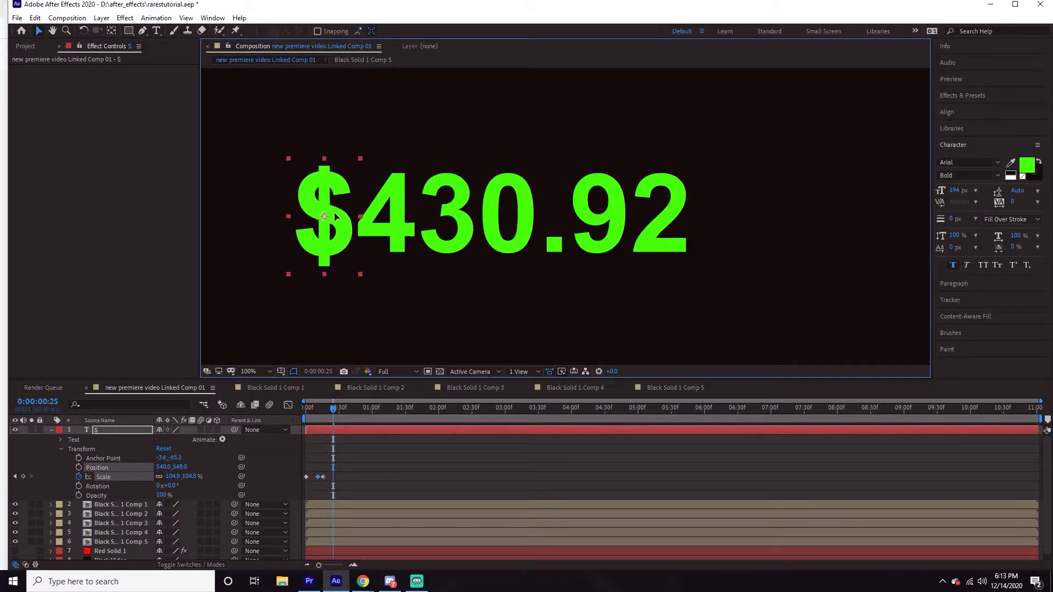
- Preview the dollar sign popping up around its centred anchor point, from the start of the main composition
{"action": "left_click_drag", "start_coordinate": [331, 411], "coordinate": [304, 416]}
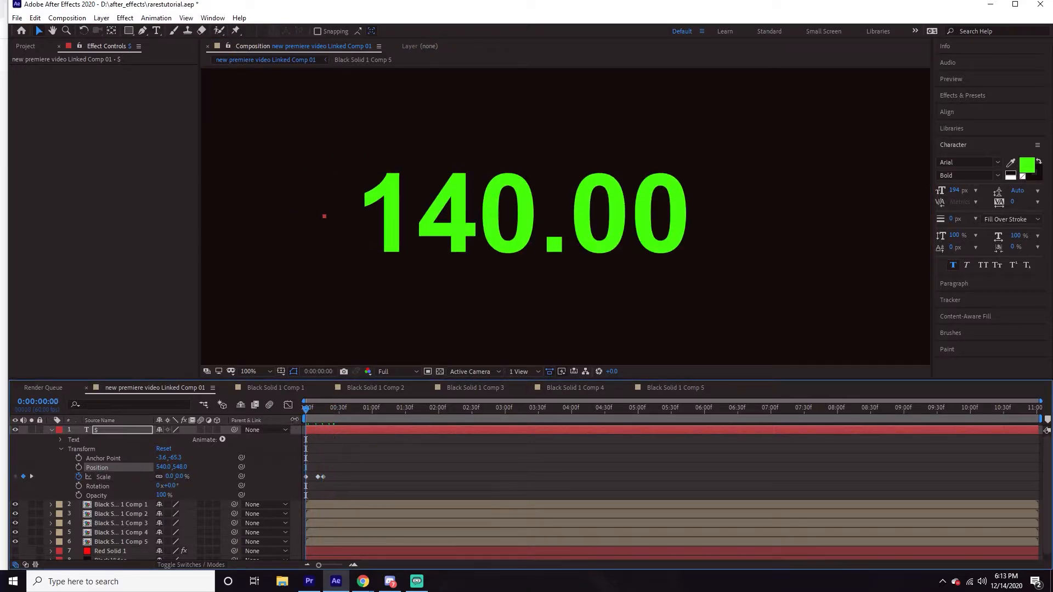
{"action": "key", "text": "space"}
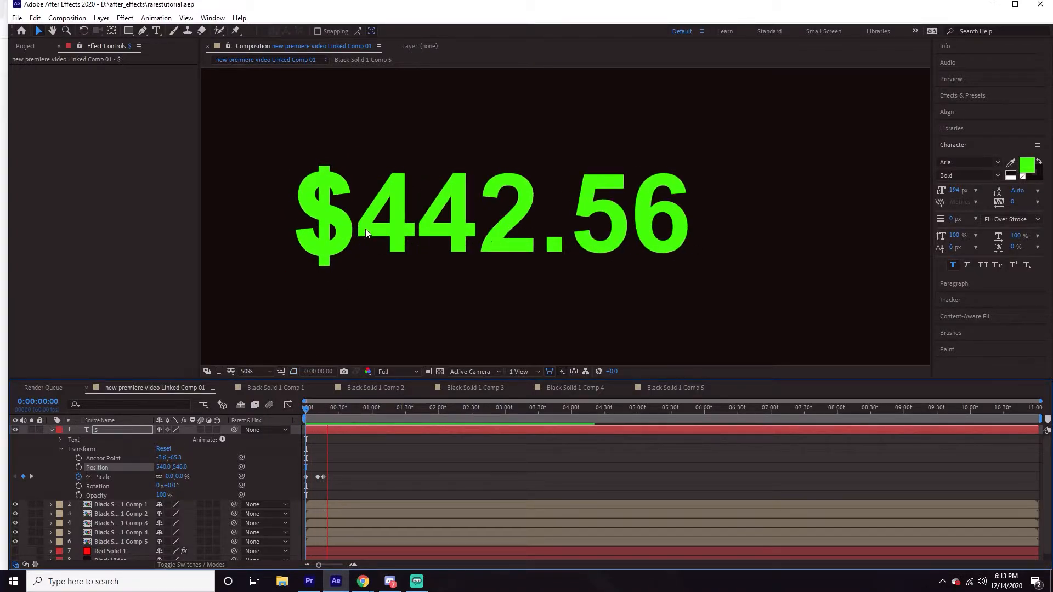
{"action": "scroll", "coordinate": [425, 240], "scroll_direction": "down", "scroll_amount": 1}
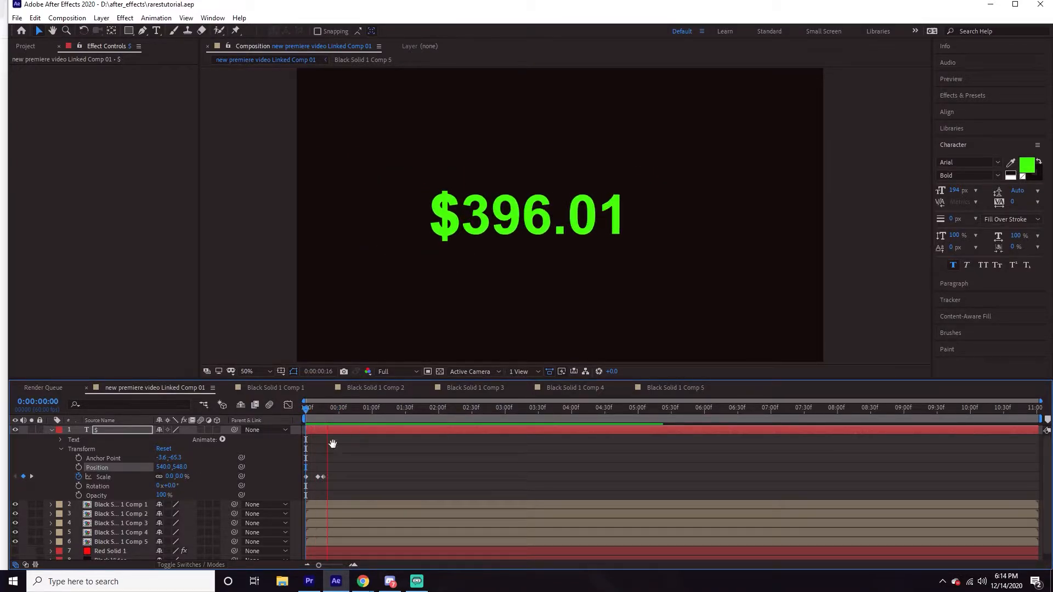
- Centre the anchor points of Black Solid 1 Comp 1 to Comp 5 on their masked digits
{"action": "left_click", "coordinate": [106, 506]}
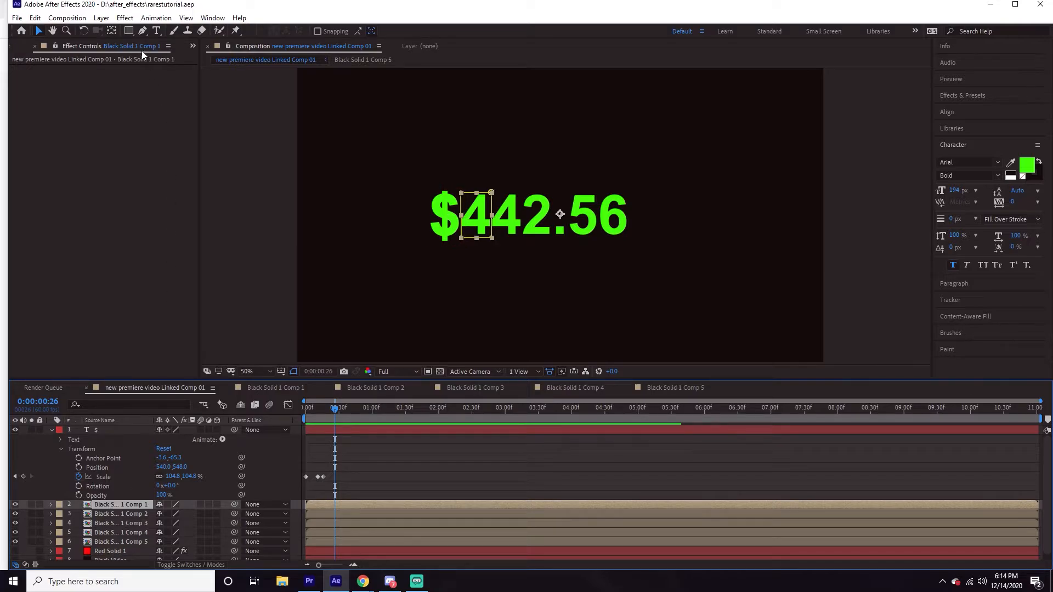
{"action": "left_click", "coordinate": [112, 31]}
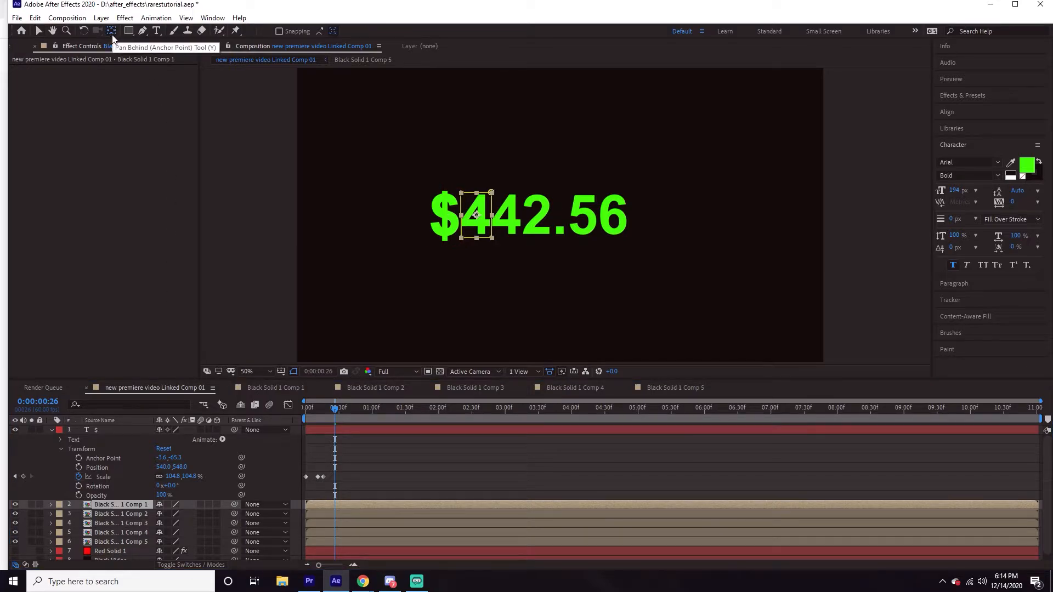
{"action": "left_click", "coordinate": [109, 515]}
{"action": "left_click", "coordinate": [112, 540], "text": "shift"}
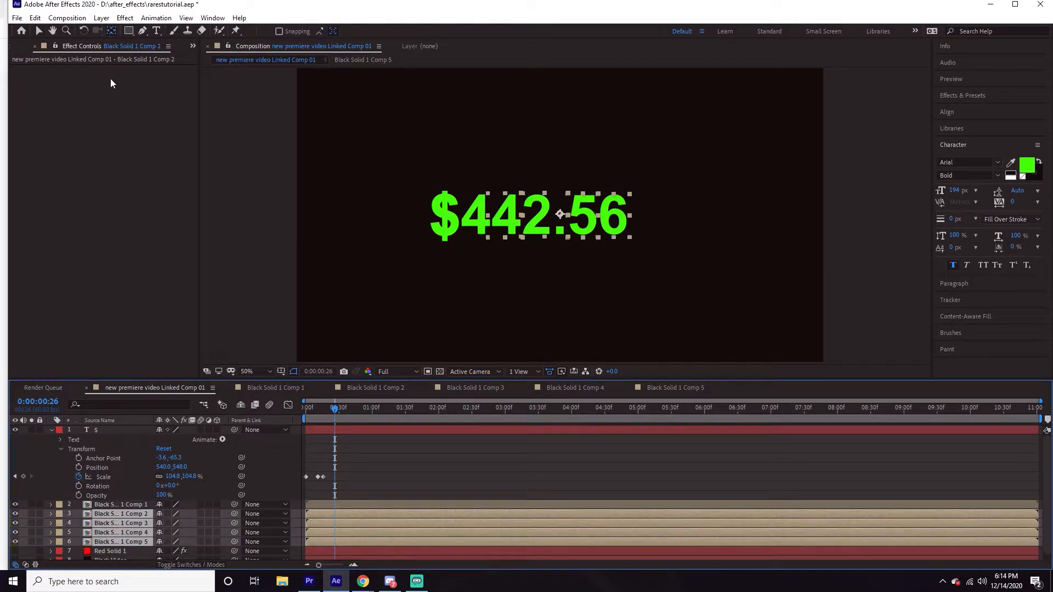
{"action": "double_click", "coordinate": [113, 31], "text": "ctrl"}
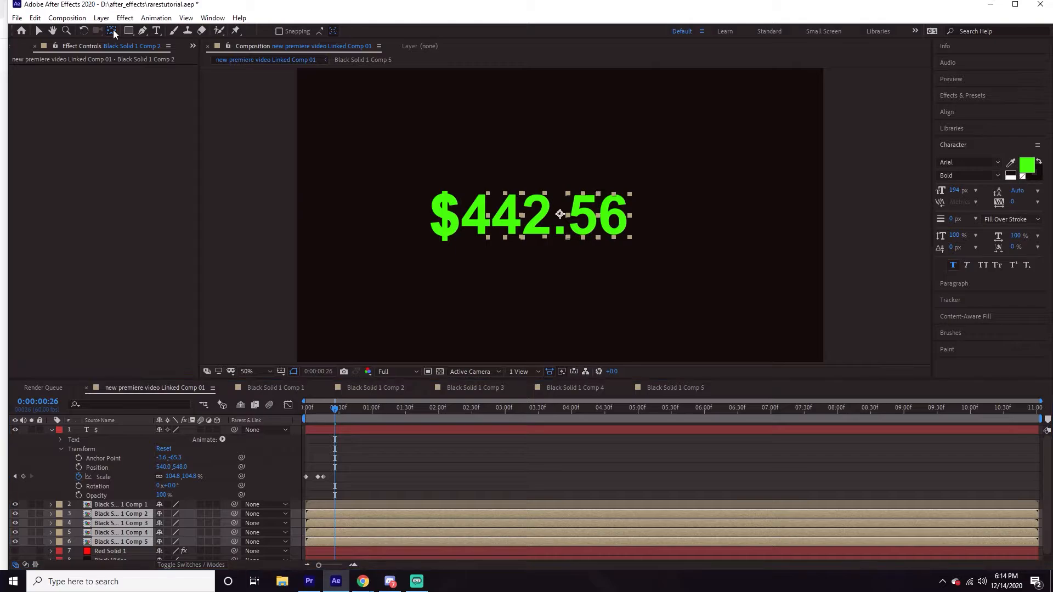
{"action": "left_click", "coordinate": [405, 485]}
- Copy the $ layer's three scale keyframes and paste them onto Black Solid 1 Comp 1 at 0:00:00:06
{"action": "left_click_drag", "start_coordinate": [332, 417], "coordinate": [285, 431]}
{"action": "left_click_drag", "start_coordinate": [356, 486], "coordinate": [306, 477]}
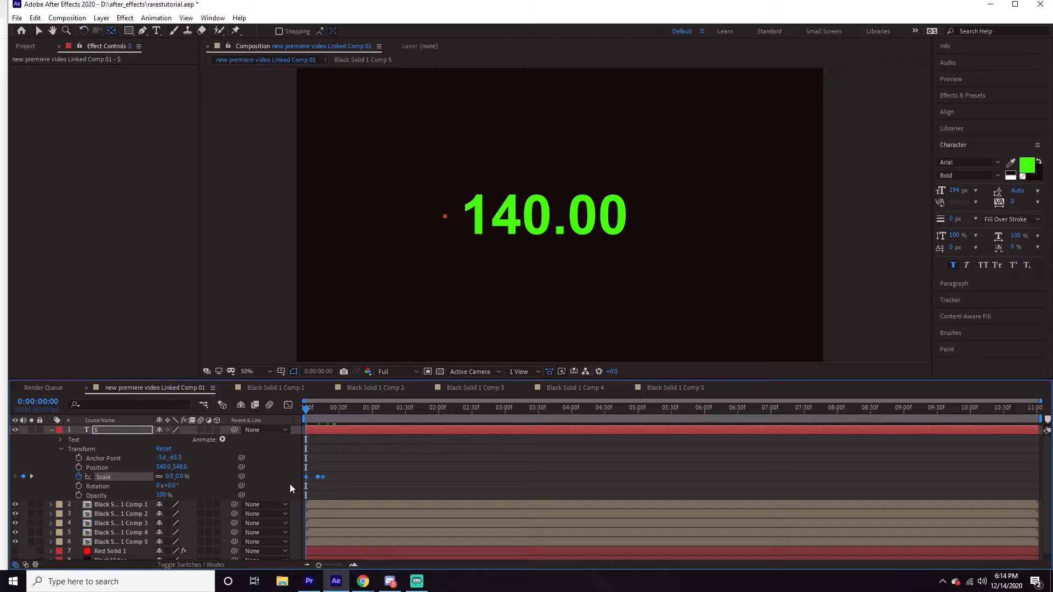
{"action": "scroll", "coordinate": [354, 458], "scroll_direction": "up", "scroll_amount": 2}
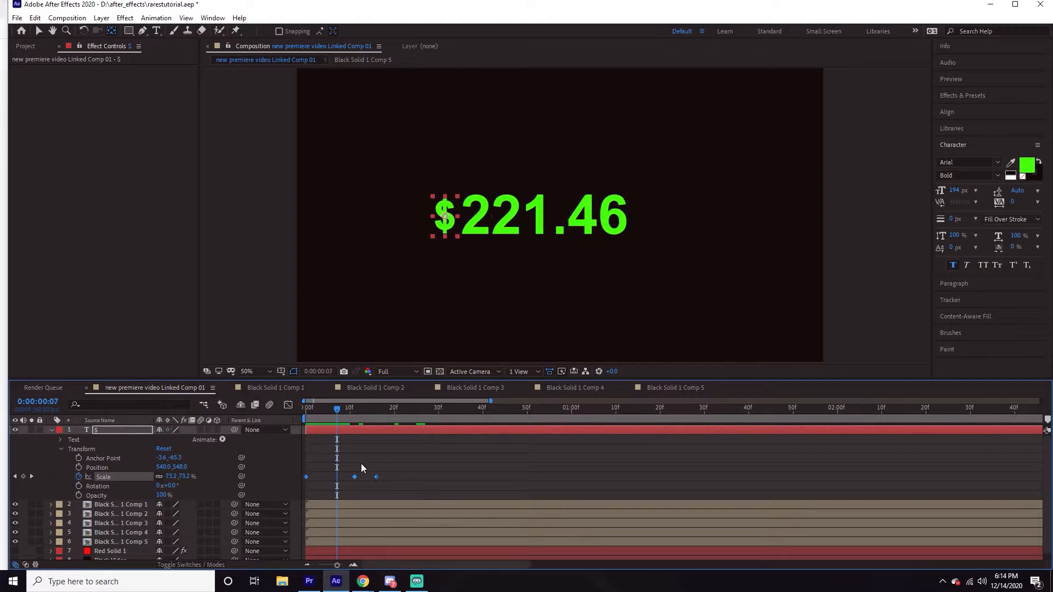
{"action": "key", "text": "Page_Up"}
{"action": "key", "text": "Page_Up"}
{"action": "key", "text": "Page_Down"}
{"action": "key", "text": "Page_Up"}
{"action": "key", "text": "Page_Down"}
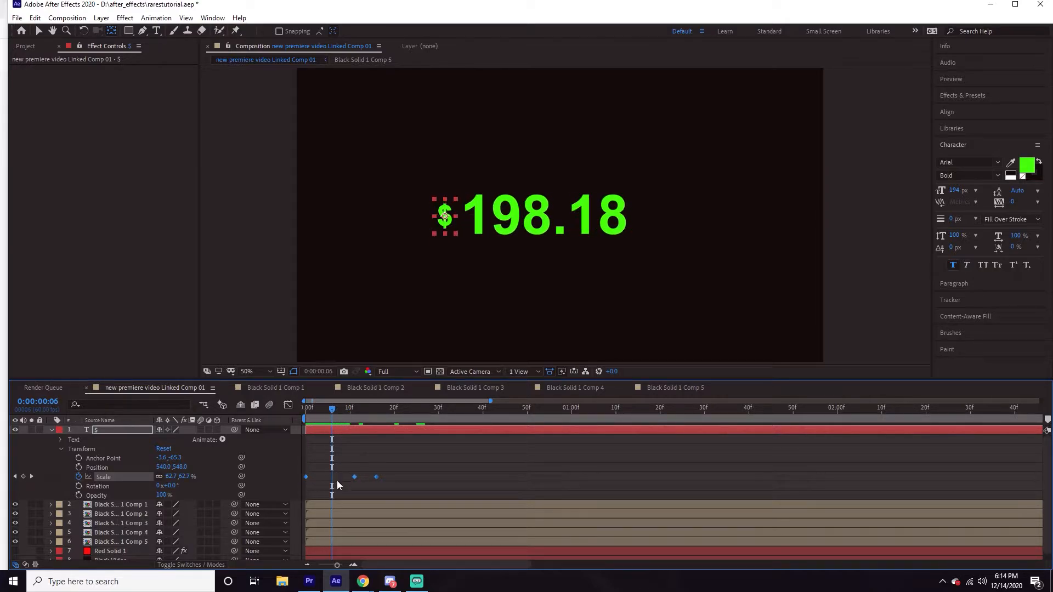
{"action": "left_click", "coordinate": [354, 504]}
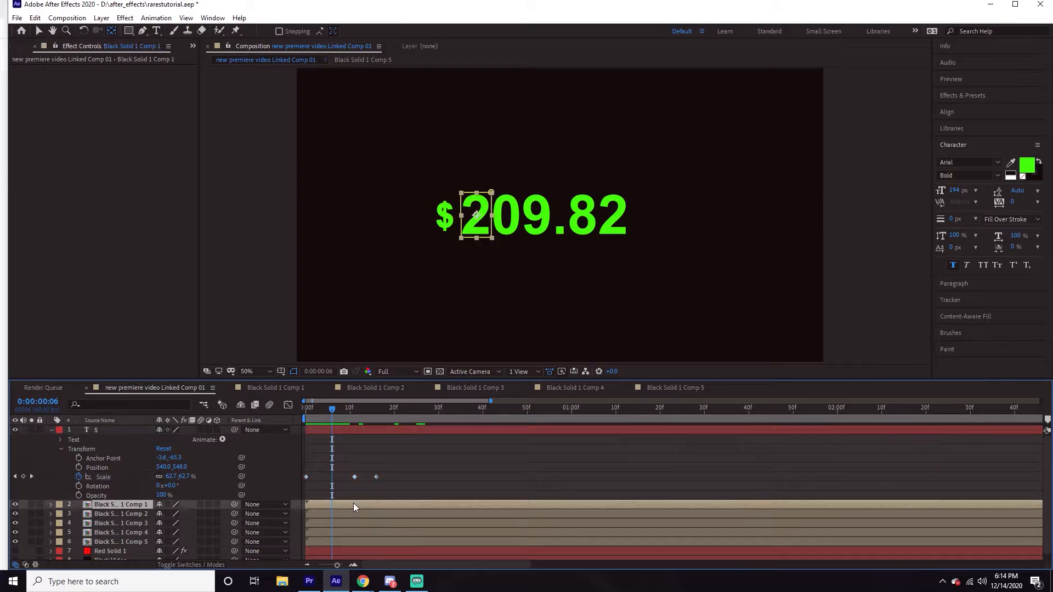
{"action": "key", "text": "v"}
{"action": "key", "text": "ctrl+v"}
- Preview the scale animation of the first digit together with the dollar sign
{"action": "mouse_move", "coordinate": [333, 411]}
{"action": "left_mouse_down"}
{"action": "mouse_move", "coordinate": [298, 424]}
{"action": "mouse_move", "coordinate": [306, 430]}
{"action": "mouse_move", "coordinate": [268, 423]}
{"action": "mouse_move", "coordinate": [316, 428]}
{"action": "mouse_move", "coordinate": [327, 413]}
{"action": "mouse_move", "coordinate": [373, 404]}
{"action": "mouse_move", "coordinate": [351, 409]}
{"action": "left_mouse_up"}
{"action": "key", "text": "space"}
{"action": "key", "text": "space"}
- At 0:00:00:10, pull the left edge of Black Solid 1 Comp 2's mask inward to hide the sliver of the first digit
{"action": "left_click", "coordinate": [354, 499]}
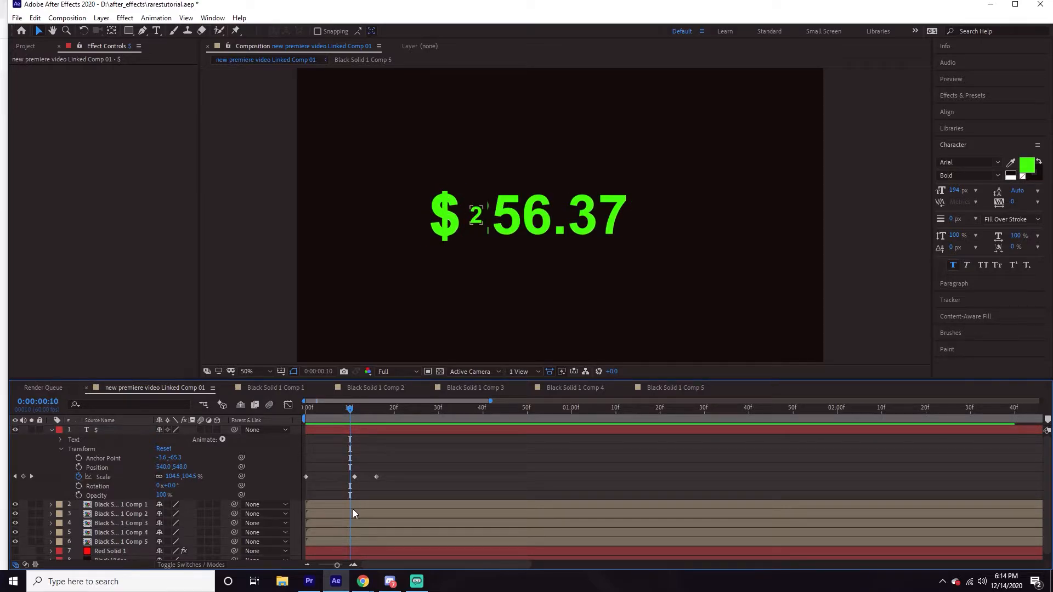
{"action": "left_click", "coordinate": [353, 516]}
{"action": "scroll", "coordinate": [505, 287], "scroll_direction": "up", "scroll_amount": 2}
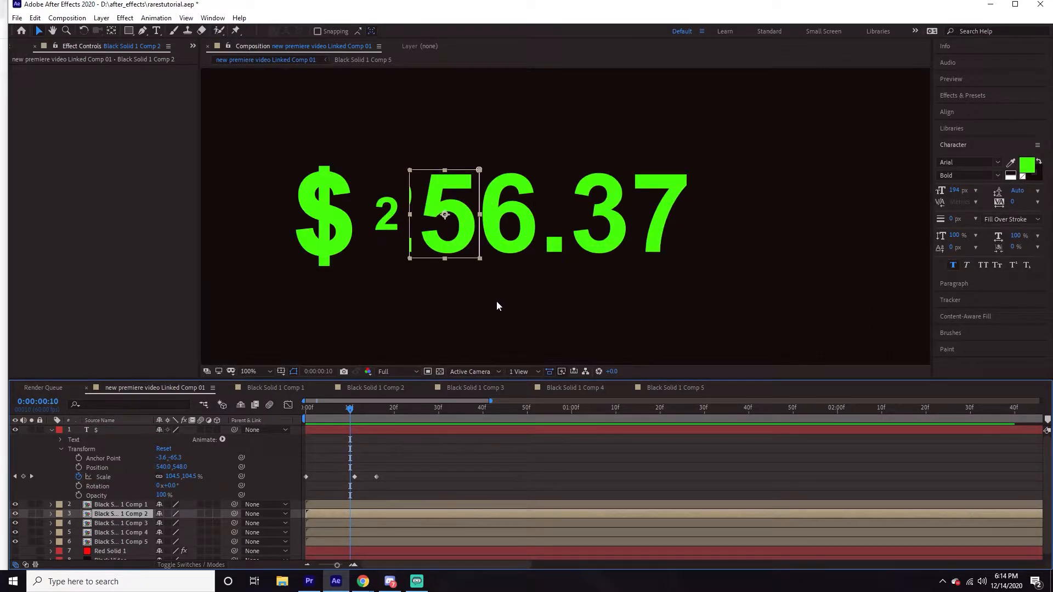
{"action": "left_click", "coordinate": [366, 525]}
{"action": "left_click", "coordinate": [353, 503]}
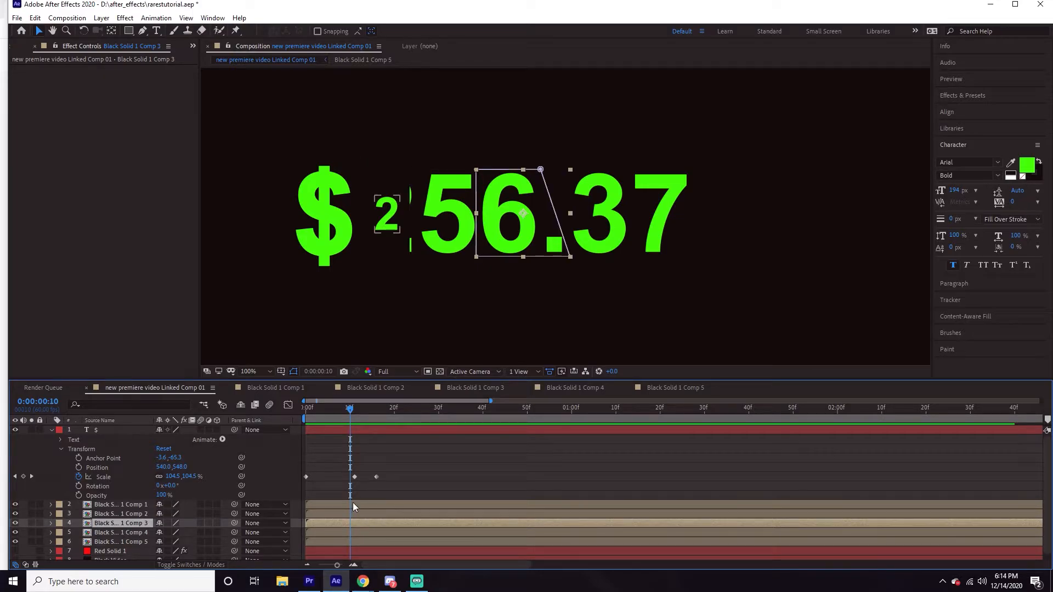
{"action": "scroll", "coordinate": [381, 229], "scroll_direction": "up", "scroll_amount": 1}
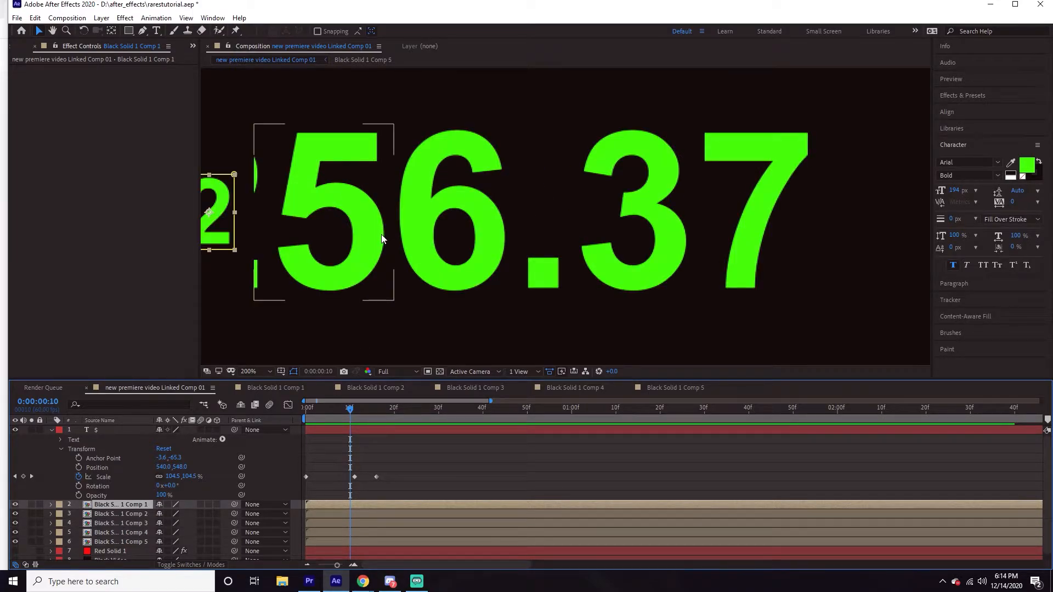
{"action": "left_click", "coordinate": [316, 517]}
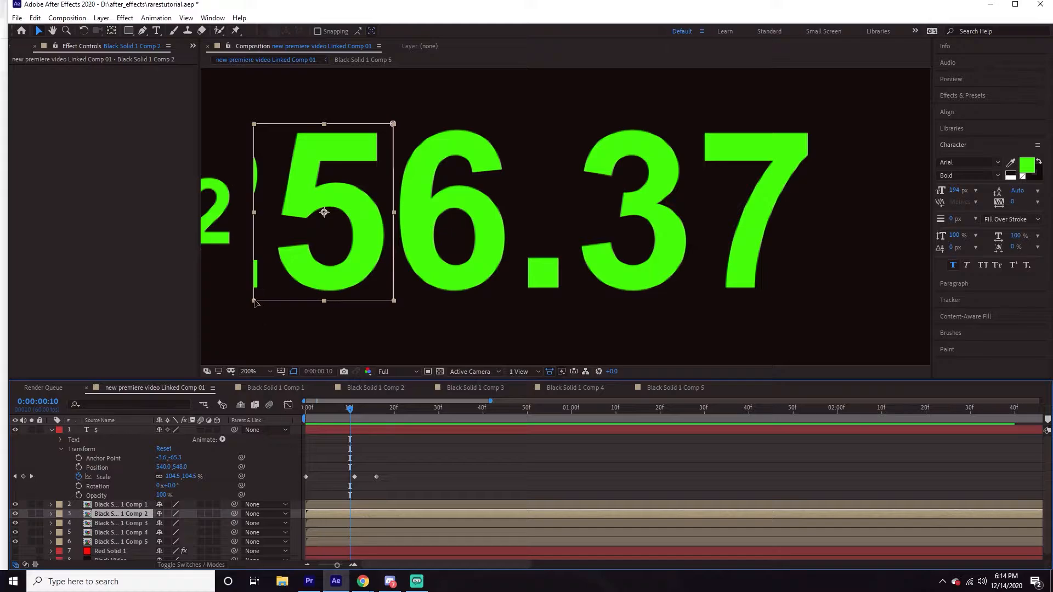
{"action": "left_click_drag", "start_coordinate": [254, 302], "coordinate": [262, 300]}
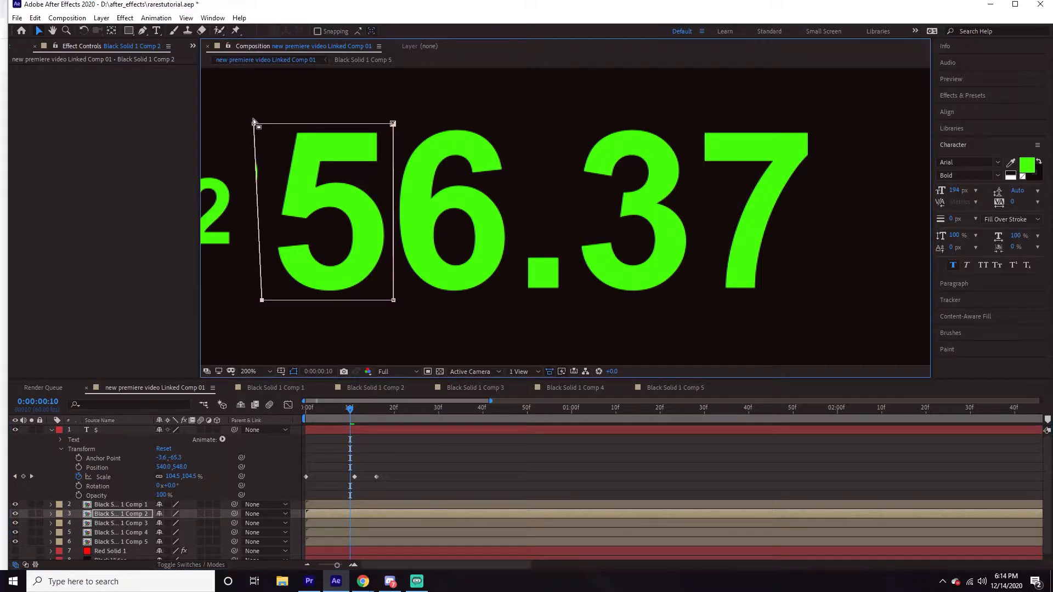
{"action": "left_click_drag", "start_coordinate": [254, 125], "coordinate": [262, 124]}
{"action": "scroll", "coordinate": [393, 323], "scroll_direction": "down", "scroll_amount": 1}
- Preview the counter from the start to check the narrowed second-digit mask
{"action": "left_click_drag", "start_coordinate": [350, 411], "coordinate": [278, 417]}
{"action": "key", "text": "space"}
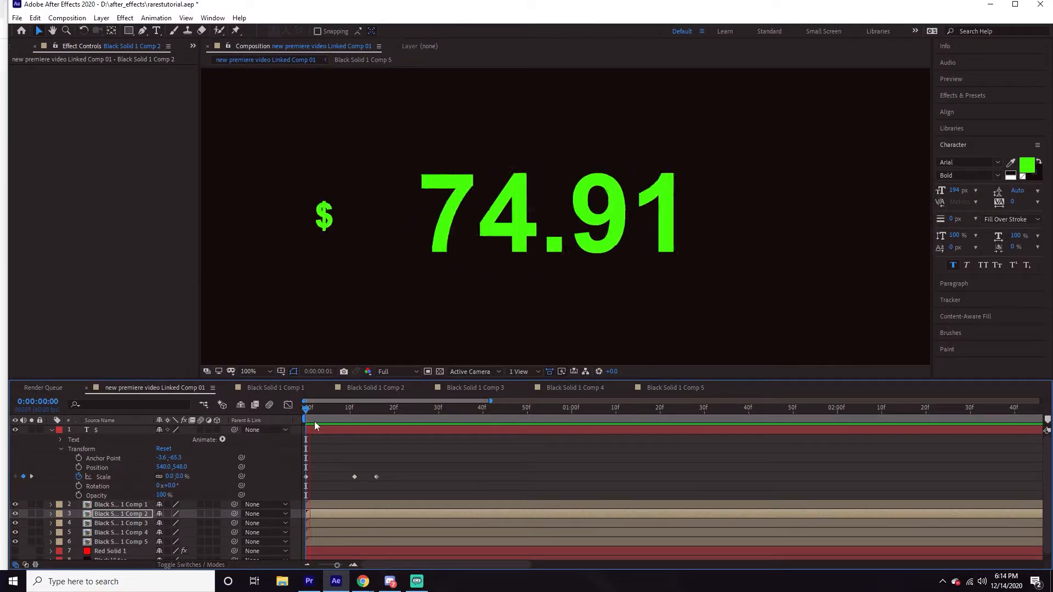
{"action": "key", "text": "space"}
- Reveal Black Solid 1 Comp 1's scale keyframes, paste the copied scale keyframes onto Black Solid 1 Comp 2 at 0:00:00:12, and preview them
{"action": "left_click_drag", "start_coordinate": [388, 413], "coordinate": [359, 410]}
{"action": "left_click", "coordinate": [337, 503]}
{"action": "key", "text": "s"}
{"action": "scroll", "coordinate": [343, 501], "scroll_direction": "down", "scroll_amount": 1}
{"action": "left_click", "coordinate": [363, 508]}
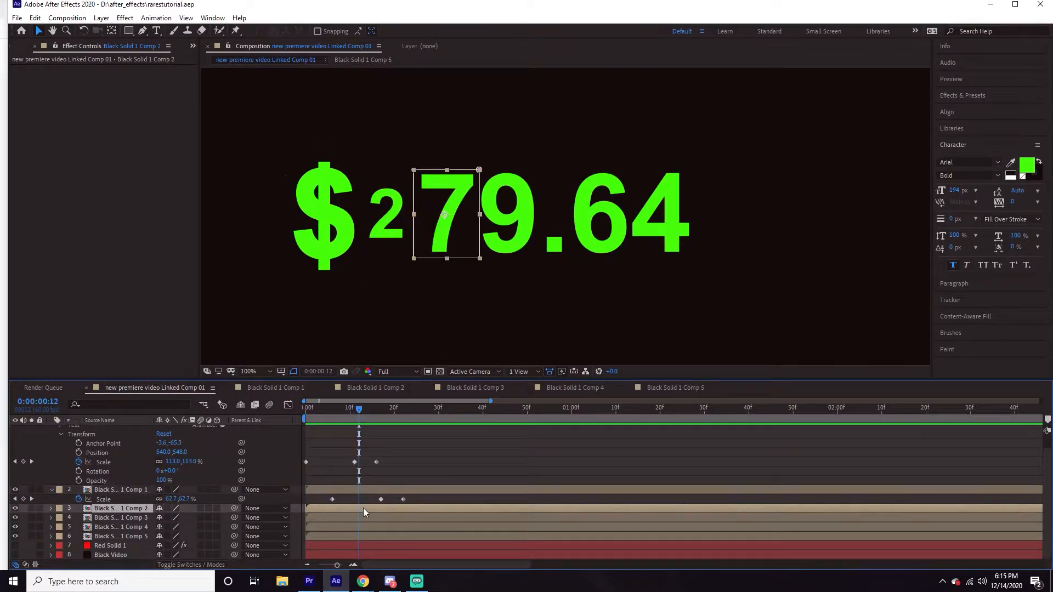
{"action": "key", "text": "ctrl+v"}
{"action": "key", "text": "space"}
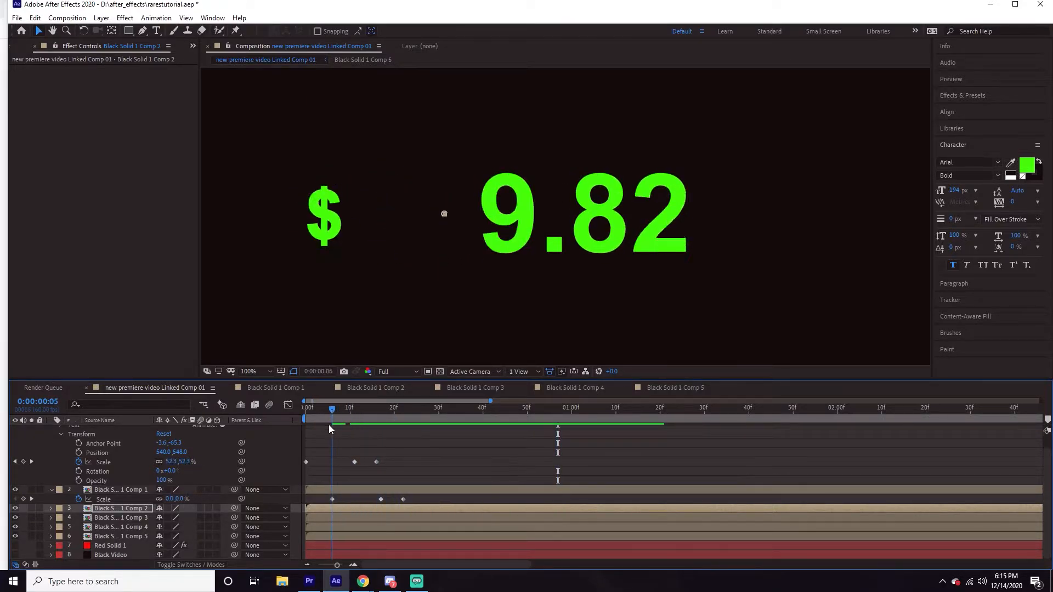
- Reveal Black Solid 1 Comp 2's scale keyframes and shift Black Solid 1 Comp 3's anchor point left onto the middle of its digit
{"action": "left_click_drag", "start_coordinate": [400, 423], "coordinate": [373, 414]}
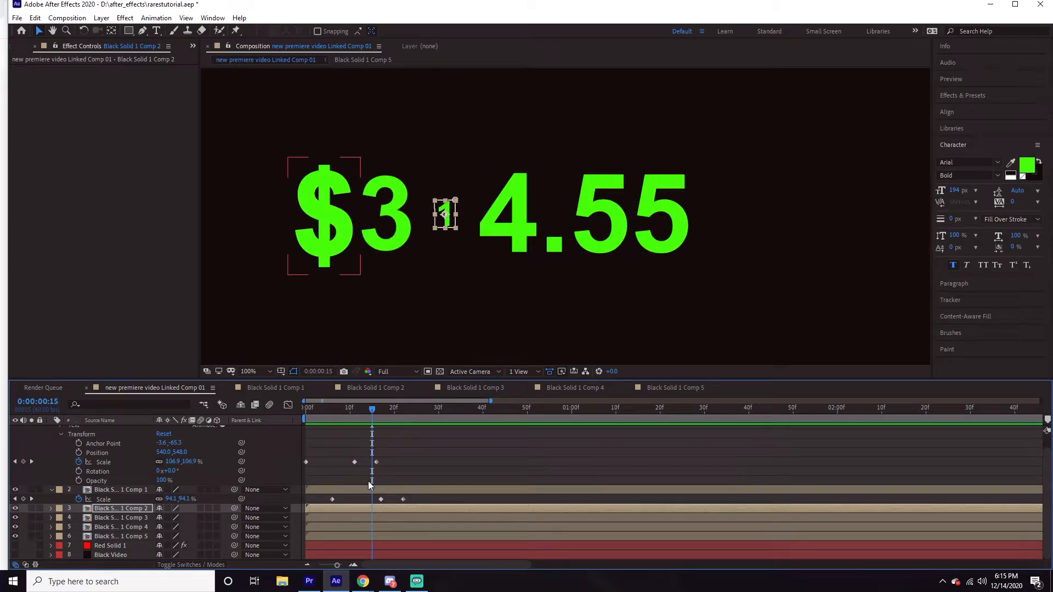
{"action": "key", "text": "u"}
{"action": "left_click", "coordinate": [383, 519]}
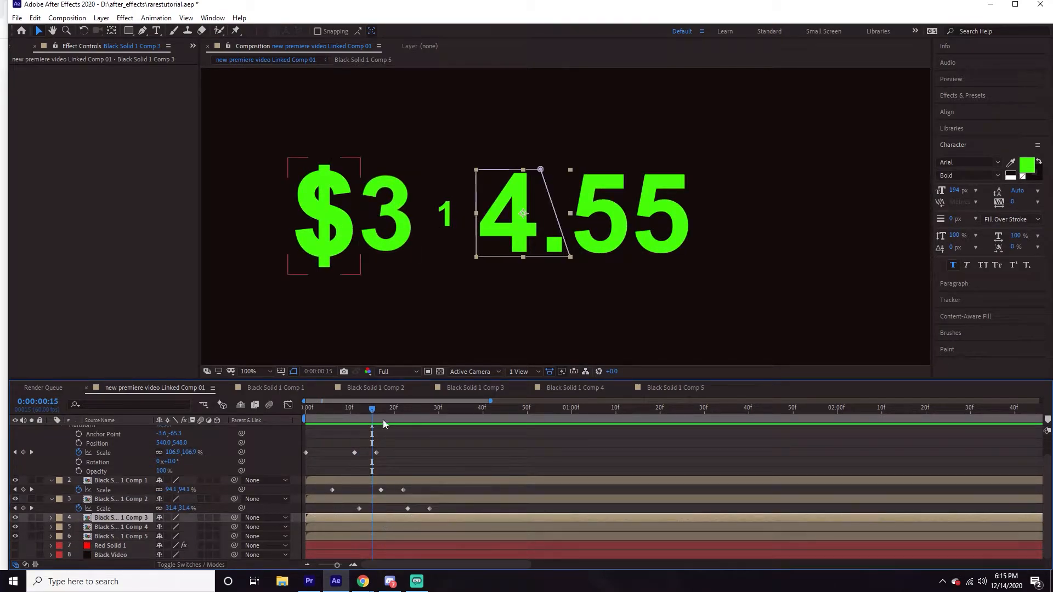
{"action": "left_click_drag", "start_coordinate": [383, 419], "coordinate": [383, 418]}
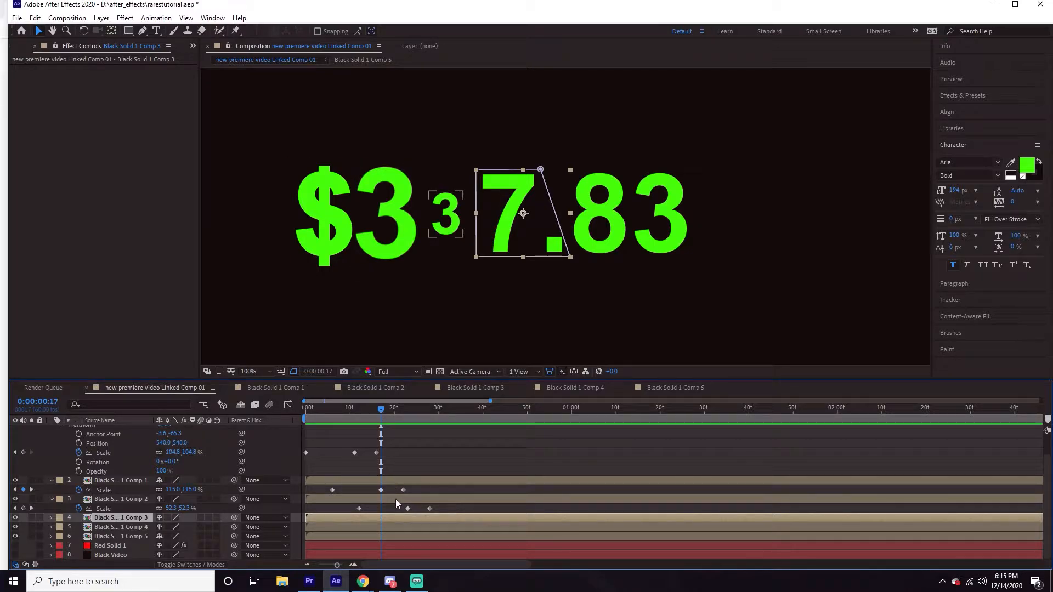
{"action": "left_click", "coordinate": [111, 31]}
{"action": "scroll", "coordinate": [524, 198], "scroll_direction": "up", "scroll_amount": 1}
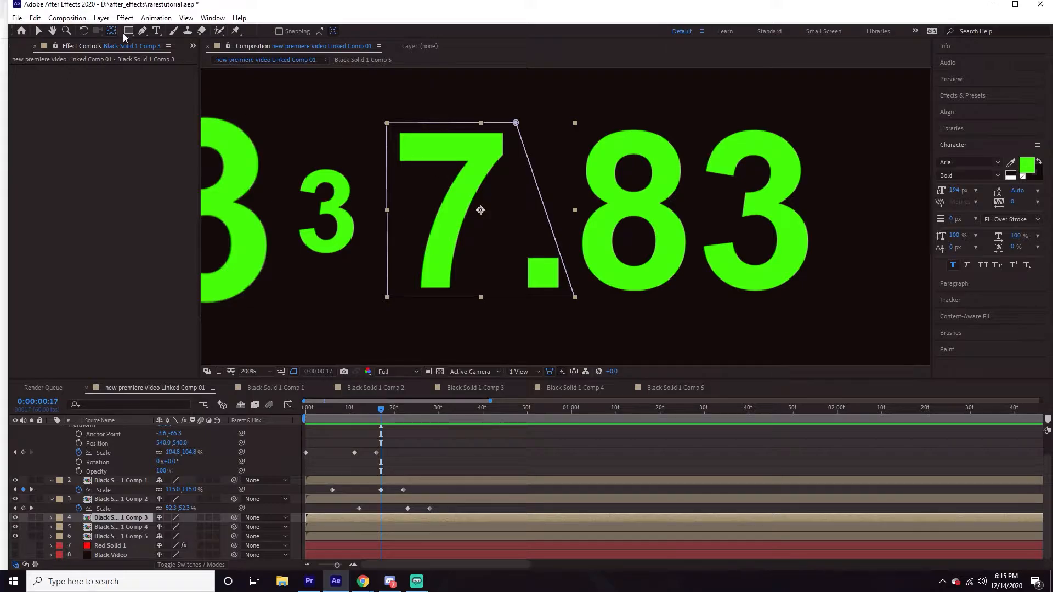
{"action": "left_click_drag", "start_coordinate": [480, 209], "coordinate": [451, 208]}
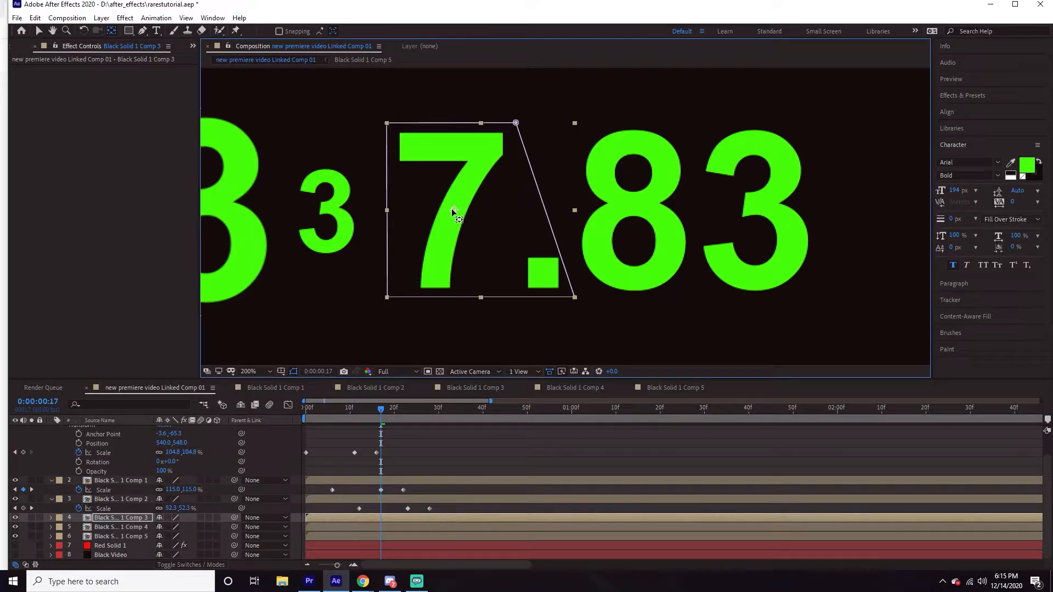
{"action": "left_click", "coordinate": [43, 32]}
{"action": "key", "text": "comma"}
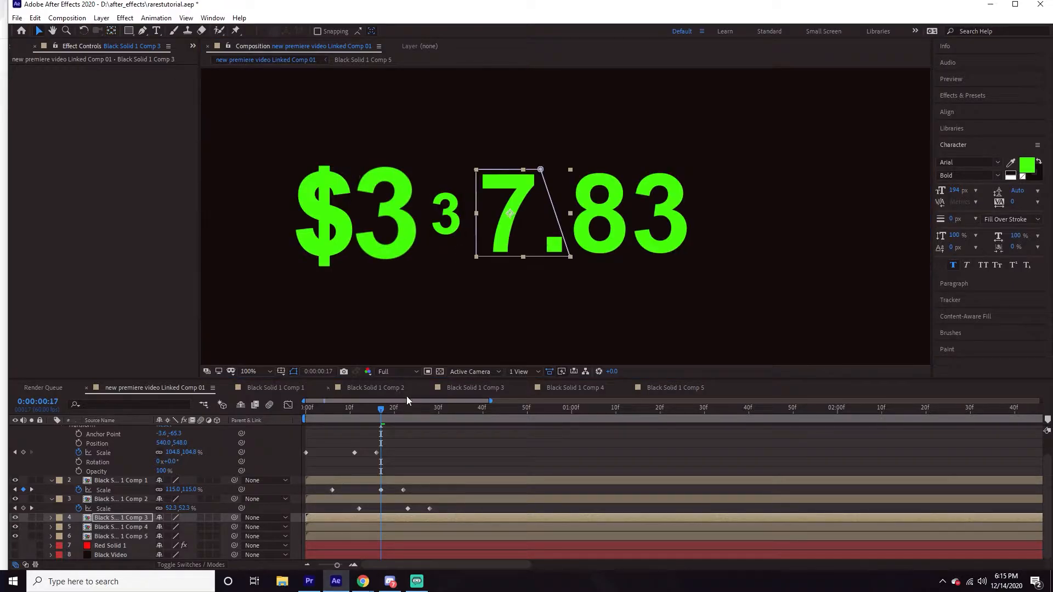
- Paste the copied scale keyframes onto Black Solid 1 Comp 3 at 0:00:00:17 and preview the counter from the start
{"action": "key", "text": "space"}
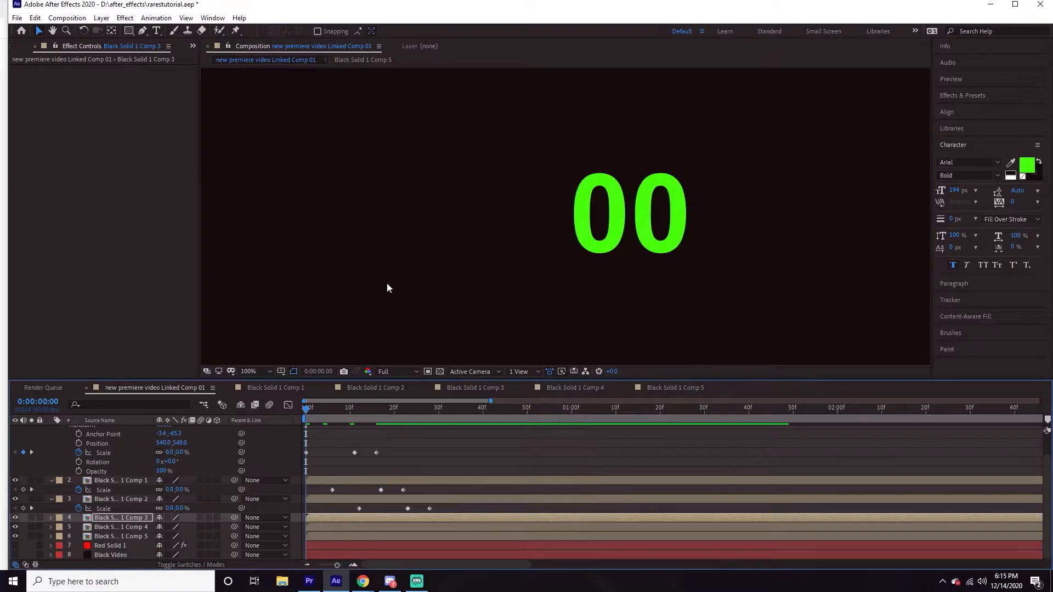
{"action": "key", "text": "comma"}
{"action": "key", "text": "period"}
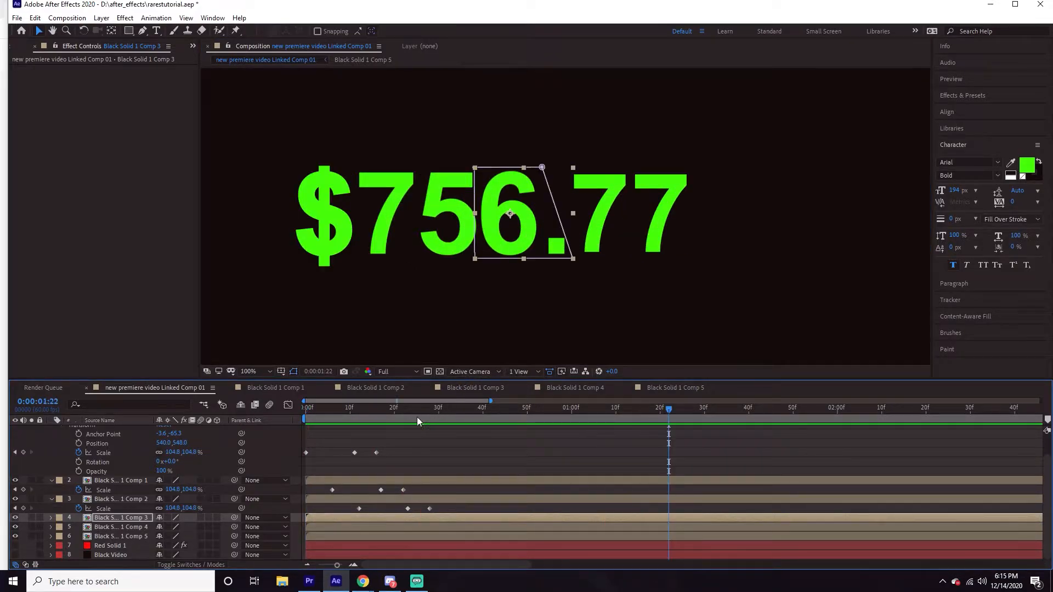
- Paste the copied scale keyframes onto Black Solid 1 Comp 4 at 0:00:00:22 and reveal the scale keyframes of Comp 3 and Comp 4
{"action": "mouse_move", "coordinate": [382, 424]}
{"action": "left_mouse_down"}
{"action": "mouse_move", "coordinate": [440, 417]}
{"action": "mouse_move", "coordinate": [381, 422]}
{"action": "mouse_move", "coordinate": [399, 417]}
{"action": "mouse_move", "coordinate": [391, 422]}
{"action": "left_mouse_up"}
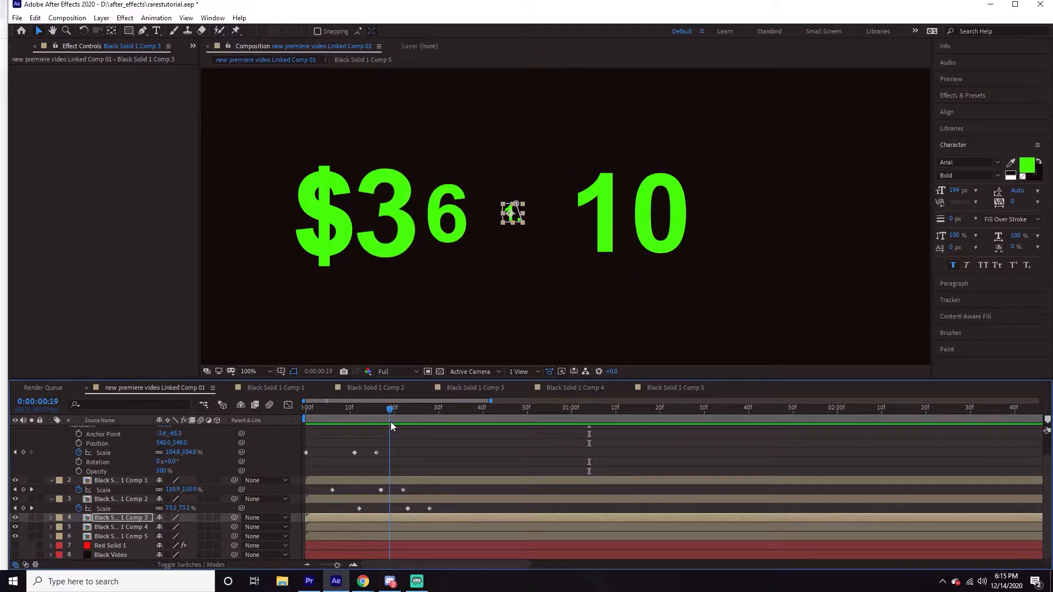
{"action": "left_click", "coordinate": [403, 528]}
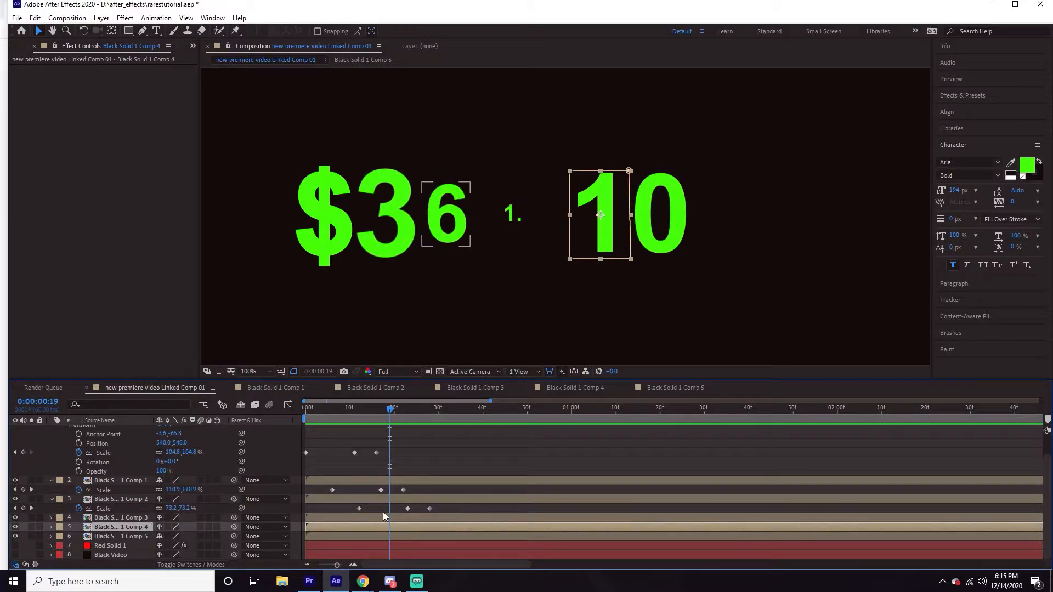
{"action": "left_click", "coordinate": [384, 515]}
{"action": "key", "text": "s"}
{"action": "left_click", "coordinate": [403, 416]}
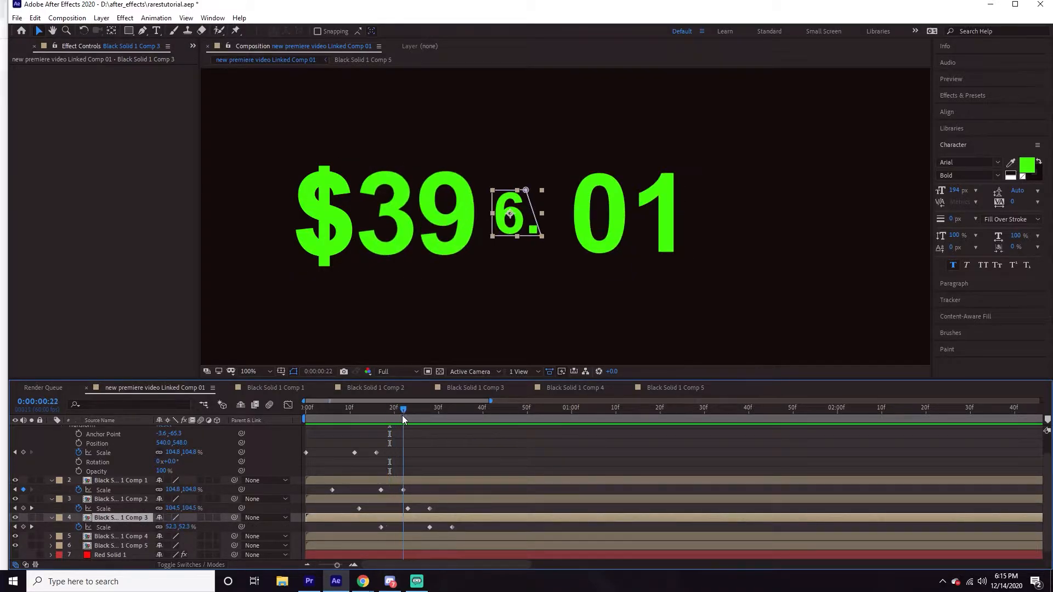
{"action": "left_click", "coordinate": [413, 537]}
{"action": "key", "text": "ctrl+v"}
{"action": "scroll", "coordinate": [416, 520], "scroll_direction": "down", "scroll_amount": 1}
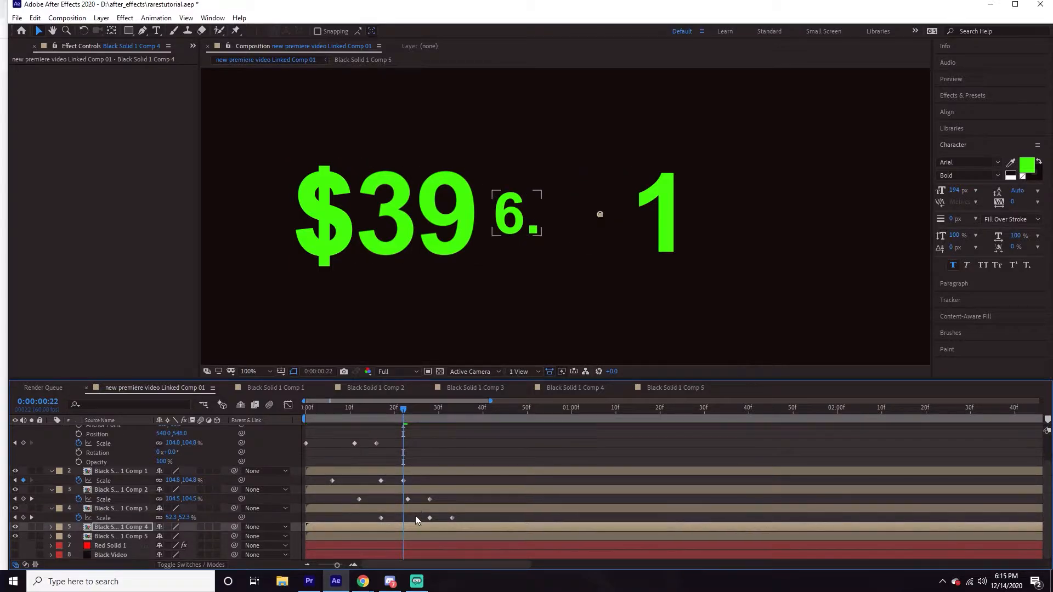
{"action": "key", "text": "s"}
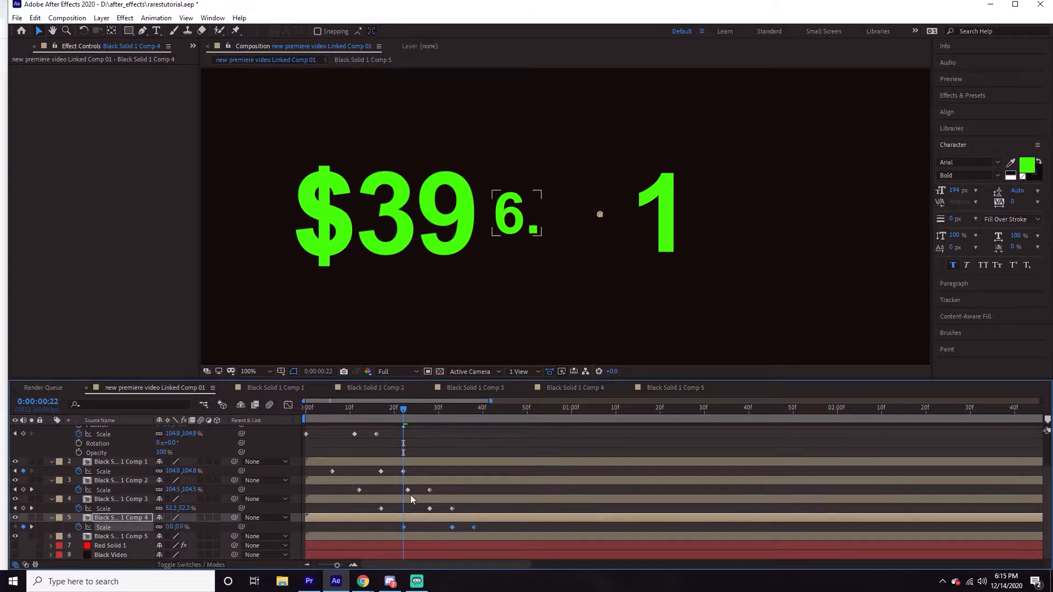
- Paste the copied scale keyframes onto Black Solid 1 Comp 5 at 0:00:00:28 and preview the whole counter from the start
{"action": "left_click", "coordinate": [423, 535]}
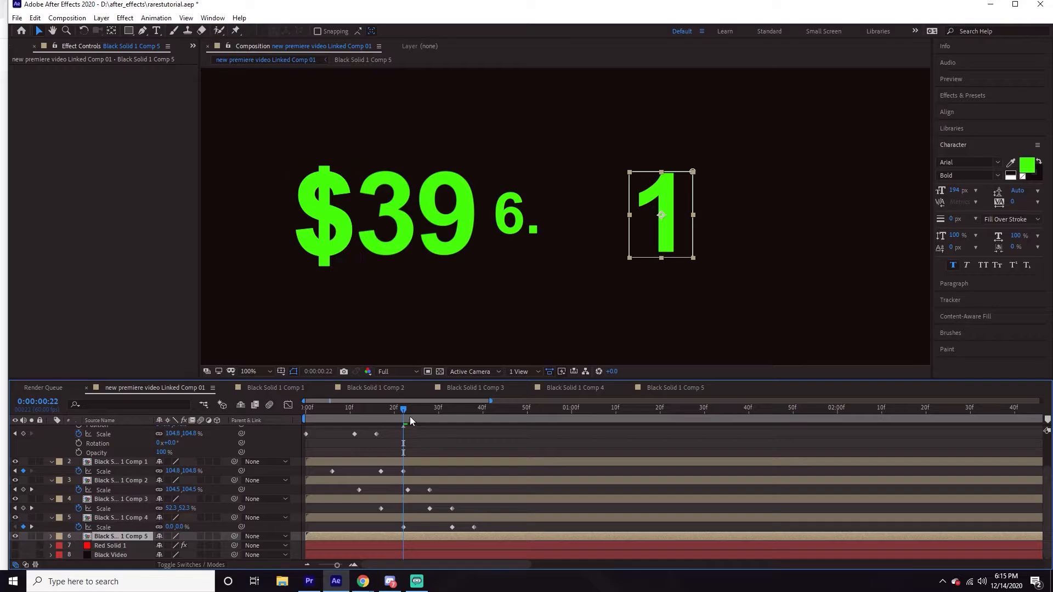
{"action": "left_click_drag", "start_coordinate": [410, 416], "coordinate": [431, 410]}
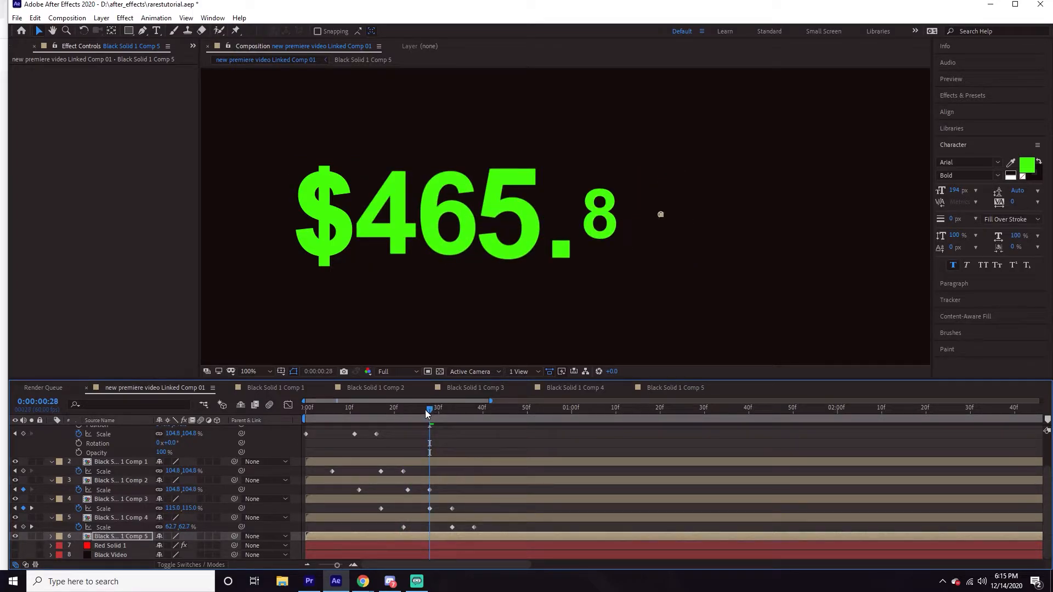
{"action": "key", "text": "space"}
{"action": "scroll", "coordinate": [416, 303], "scroll_direction": "down", "scroll_amount": 4}
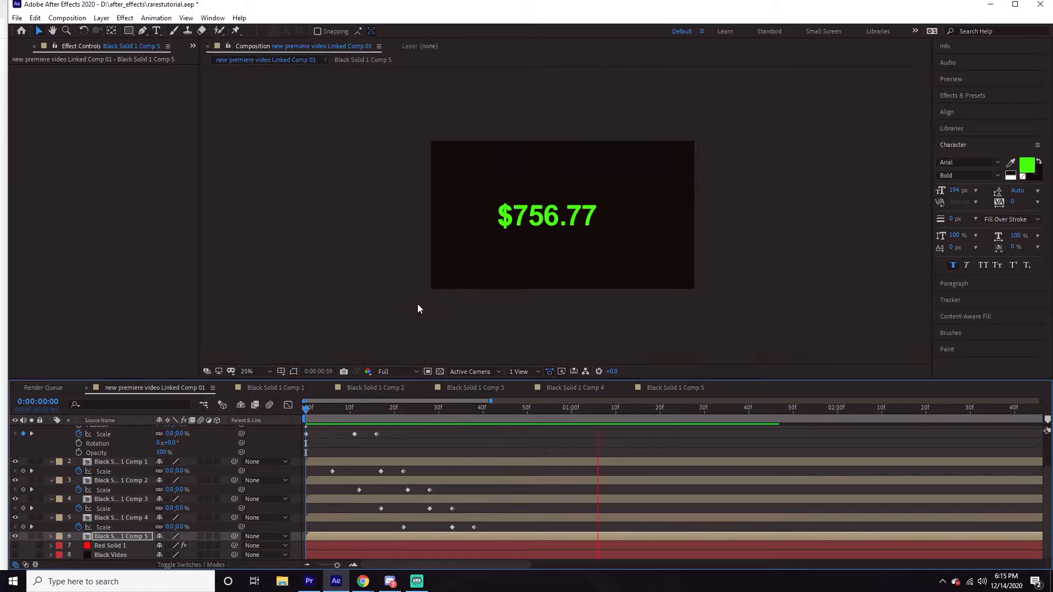
{"action": "key", "text": "space"}
{"action": "key", "text": "Home"}
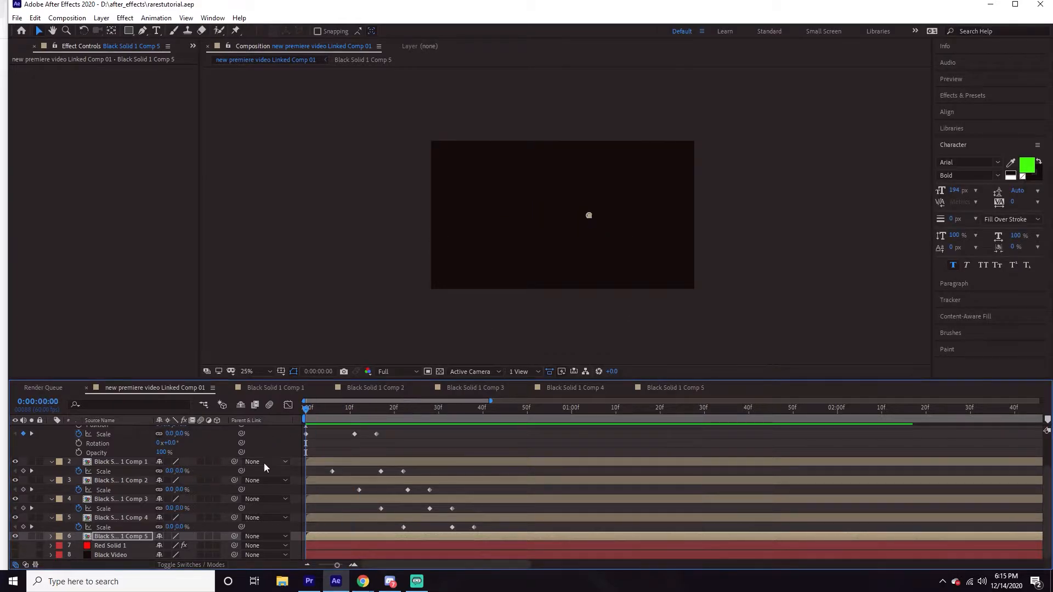
- Collapse the expanded properties of all layers and preview the complete staggered pop-in animation
{"action": "key", "text": "ctrl+a"}
{"action": "key", "text": "u"}
{"action": "key", "text": "u"}
{"action": "key", "text": "u"}
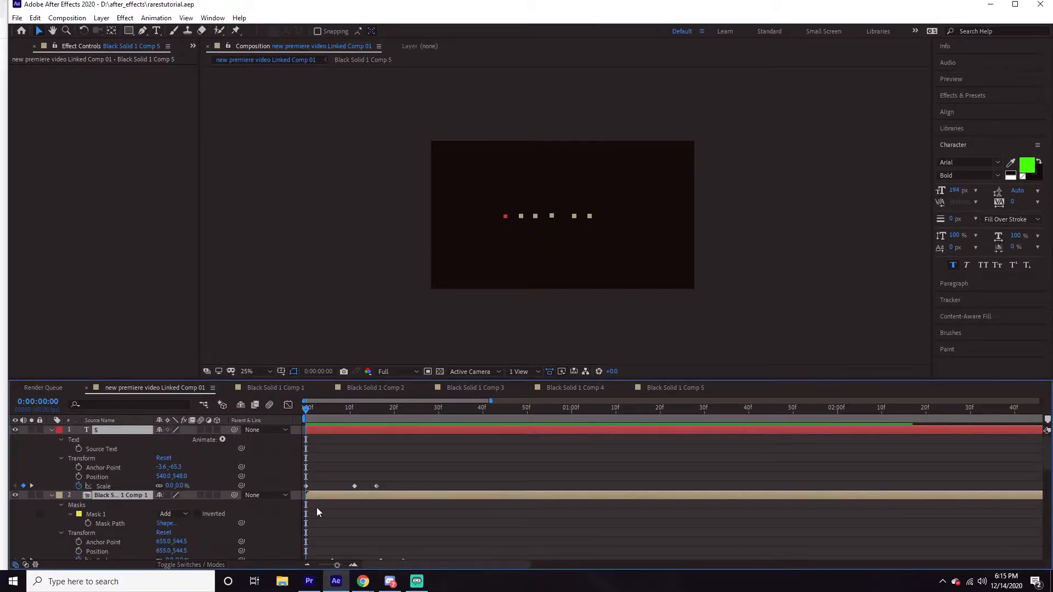
{"action": "key", "text": "u"}
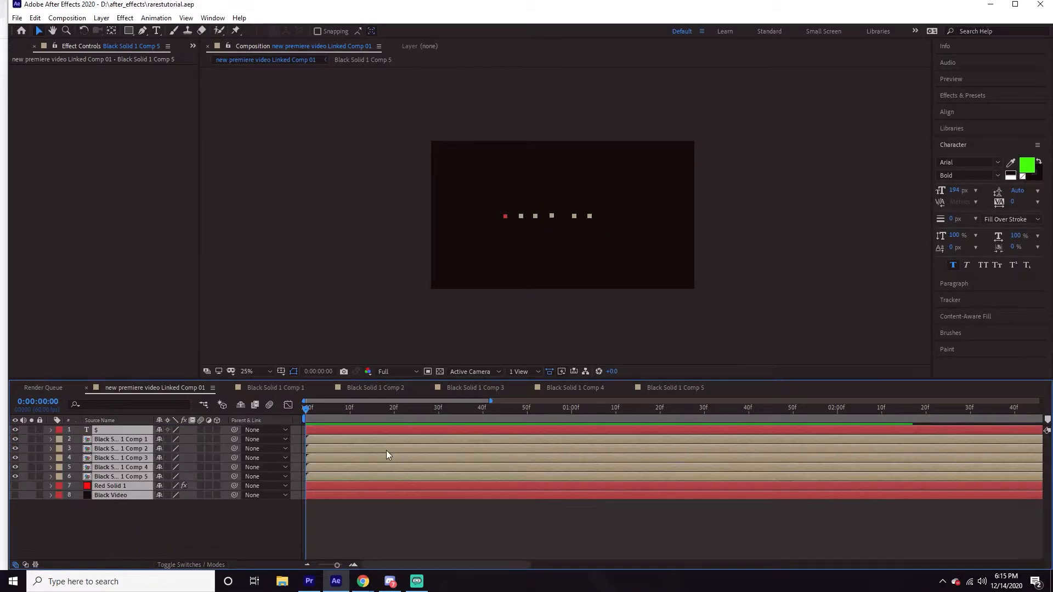
{"action": "left_click", "coordinate": [361, 532]}
{"action": "key", "text": "space"}
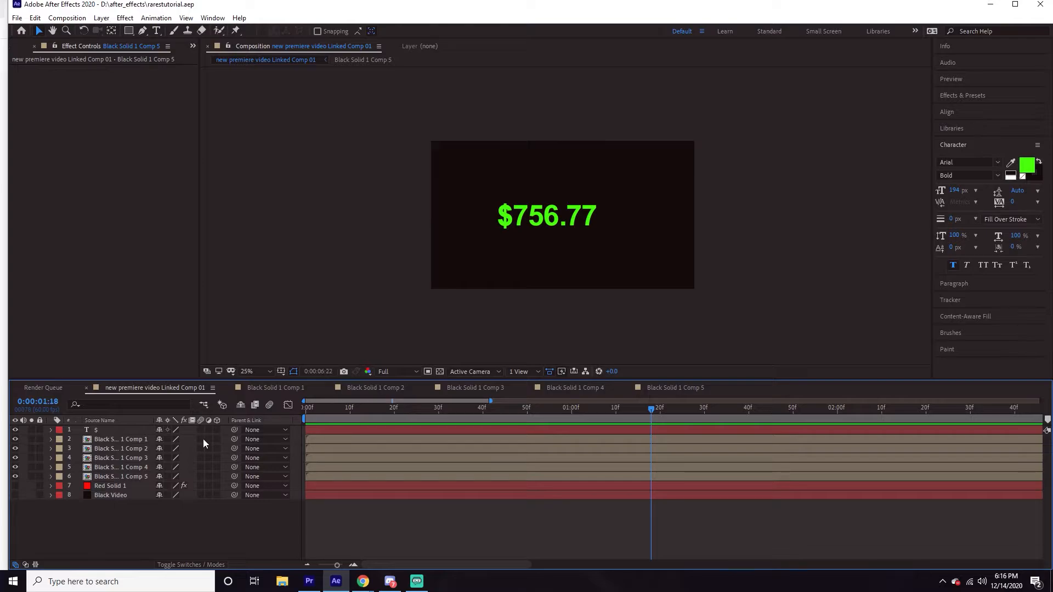
- Enable motion blur for the dollar sign and the five digit comps, and preview the animation from the start
{"action": "left_click_drag", "start_coordinate": [202, 430], "coordinate": [199, 453]}
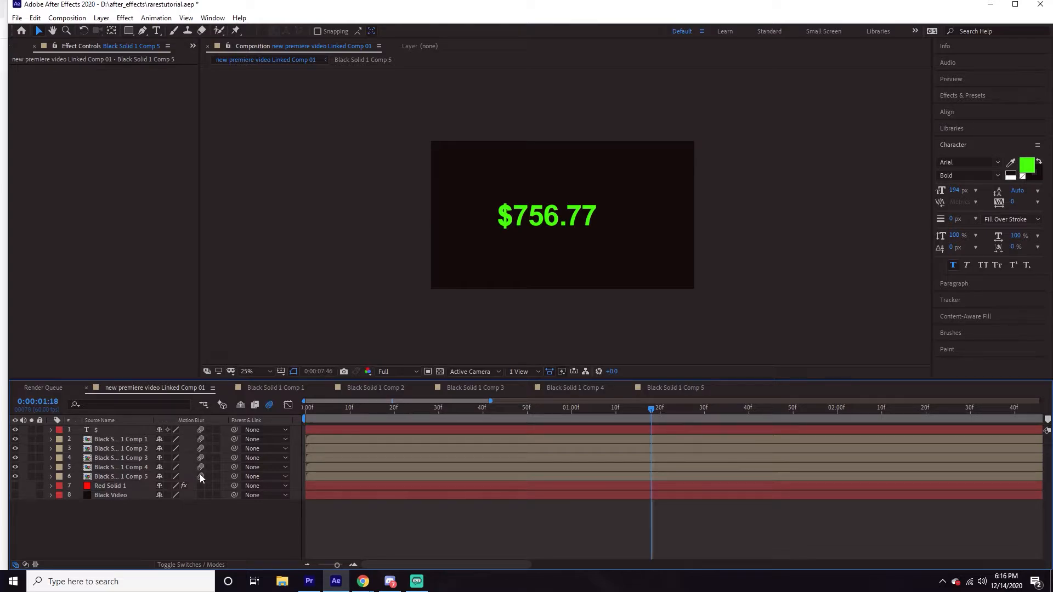
{"action": "key", "text": "Home"}
{"action": "key", "text": "space"}
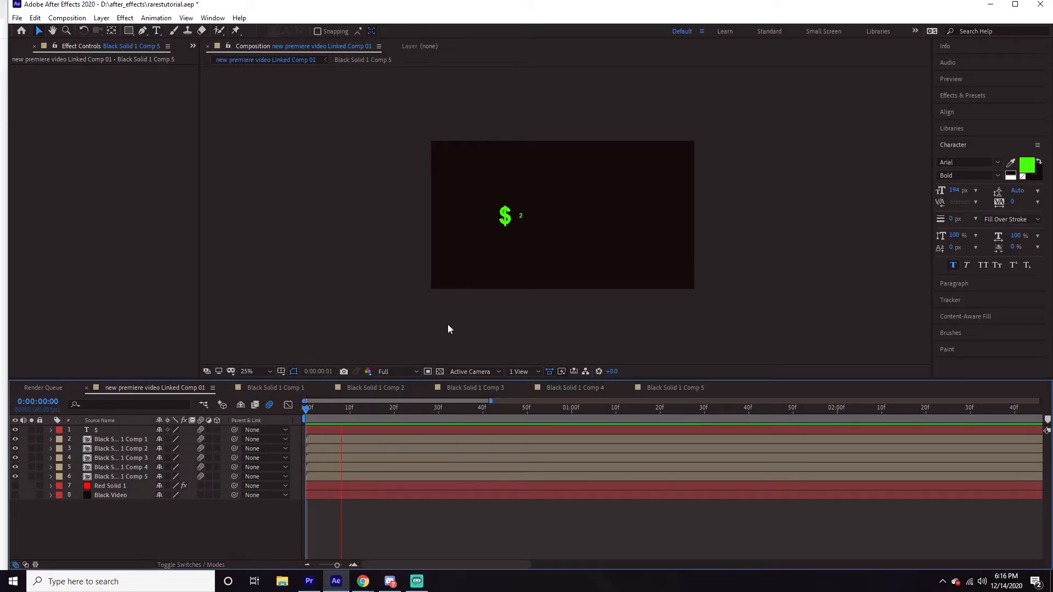
{"action": "key", "text": "period"}
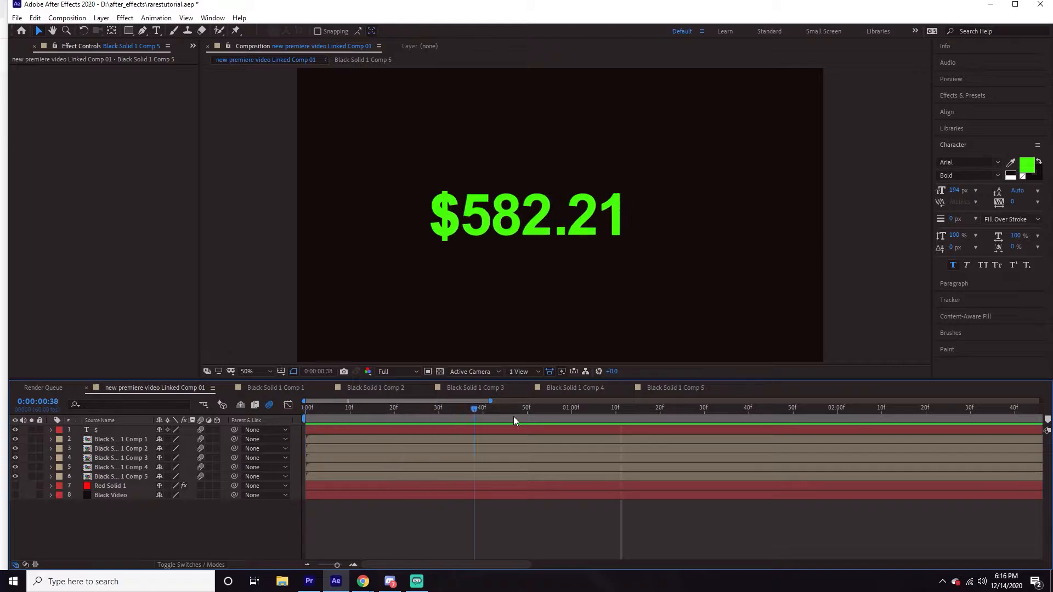
{"action": "key", "text": "space"}
- Pre-compose the dollar sign and the five digit comps into Pre-comp 1, moving all attributes into the new composition
{"action": "left_click", "coordinate": [105, 430]}
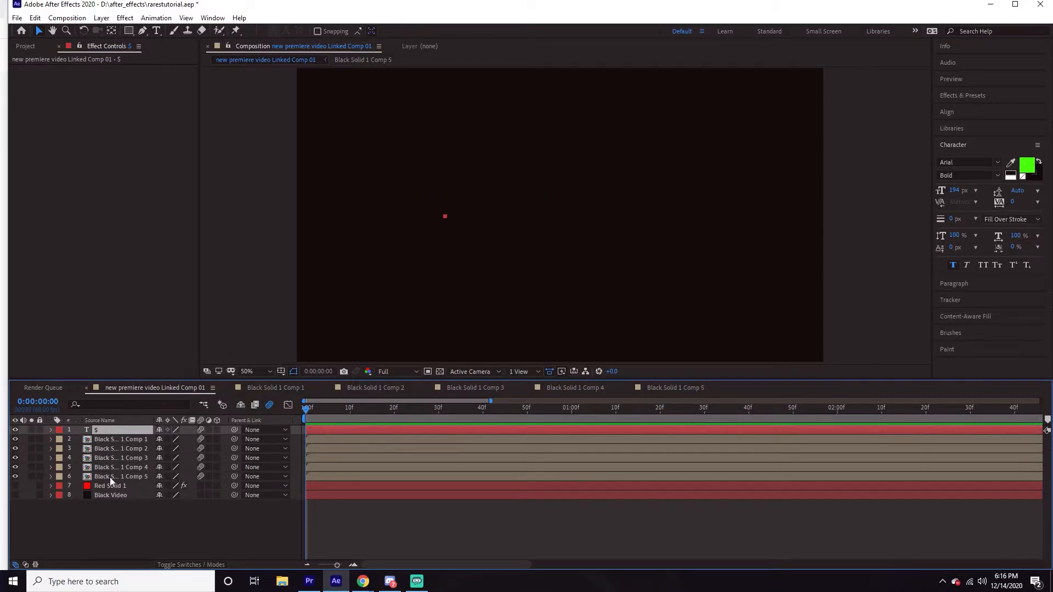
{"action": "left_click", "coordinate": [110, 477], "text": "shift"}
{"action": "right_click", "coordinate": [110, 476]}
{"action": "left_click", "coordinate": [151, 418]}
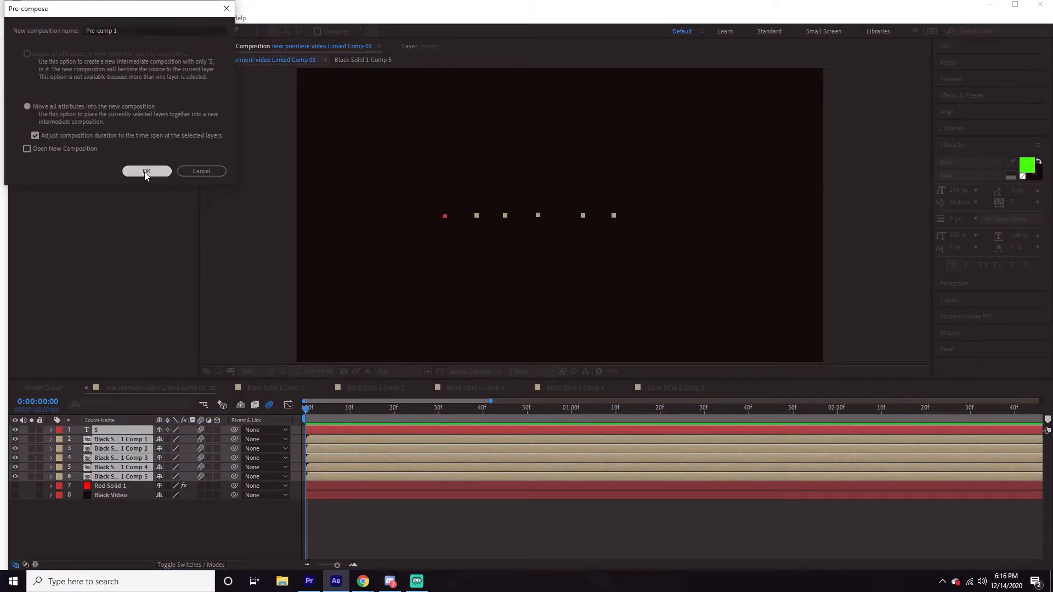
{"action": "left_click", "coordinate": [145, 171]}
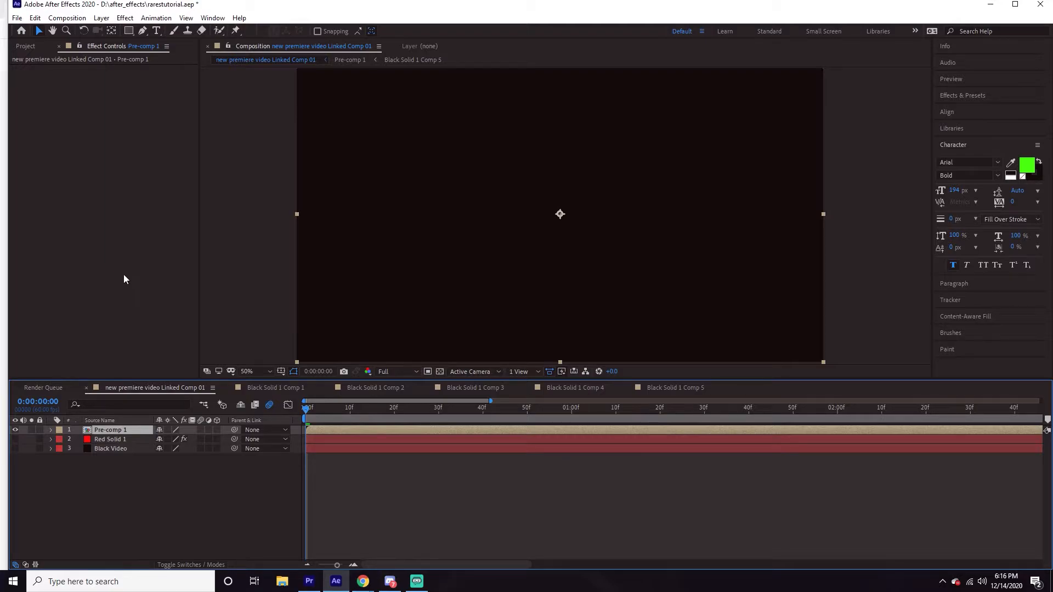
- At 0:00:01:12, move Pre-comp 1's anchor point to the middle of the counter text
{"action": "key", "text": "space"}
{"action": "left_click", "coordinate": [111, 31]}
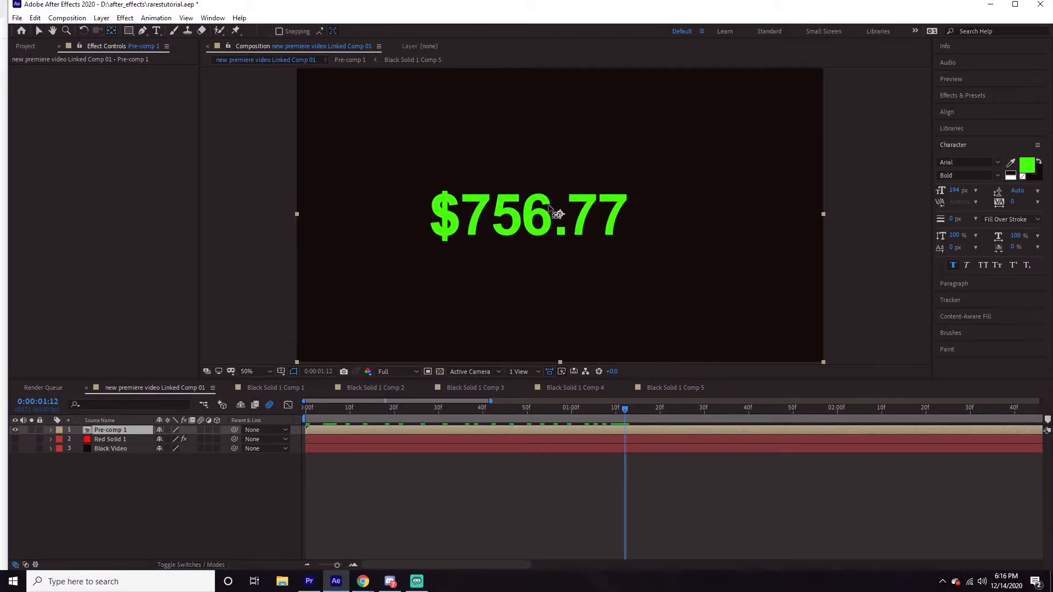
{"action": "left_click_drag", "start_coordinate": [559, 214], "coordinate": [532, 216]}
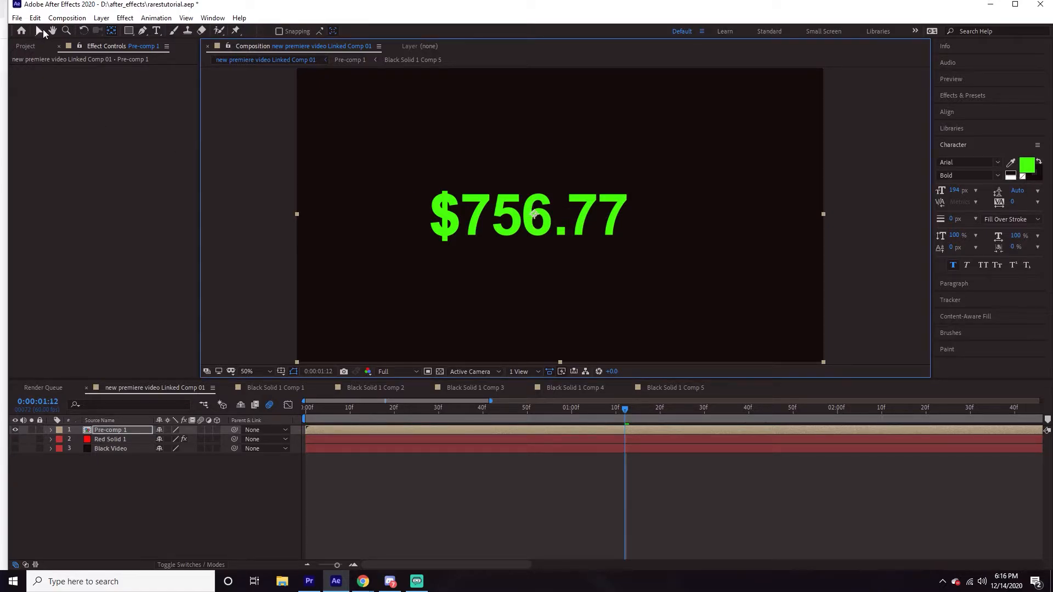
{"action": "left_click", "coordinate": [39, 31]}
- Try to align Pre-comp 1 horizontally to the center of the composition and preview it from the start
{"action": "left_click", "coordinate": [953, 113]}
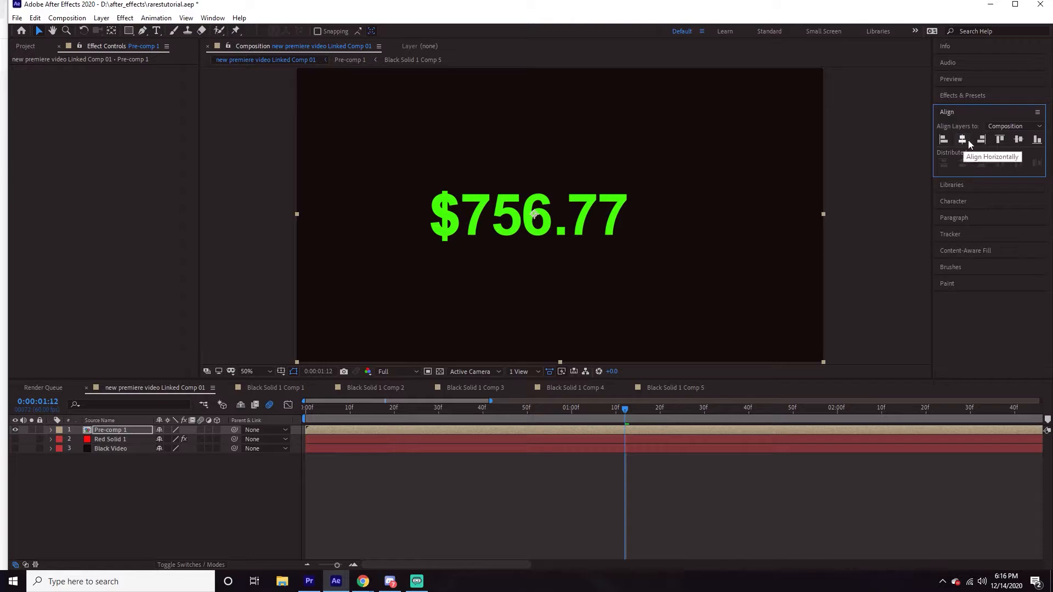
{"action": "left_click", "coordinate": [725, 483]}
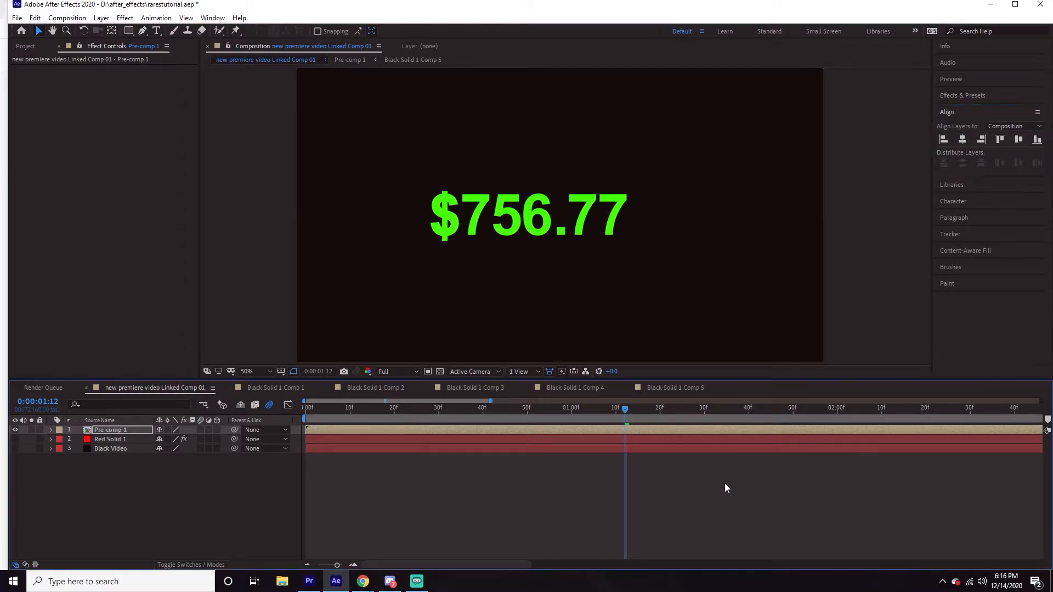
{"action": "left_click", "coordinate": [666, 429]}
{"action": "left_click", "coordinate": [964, 140]}
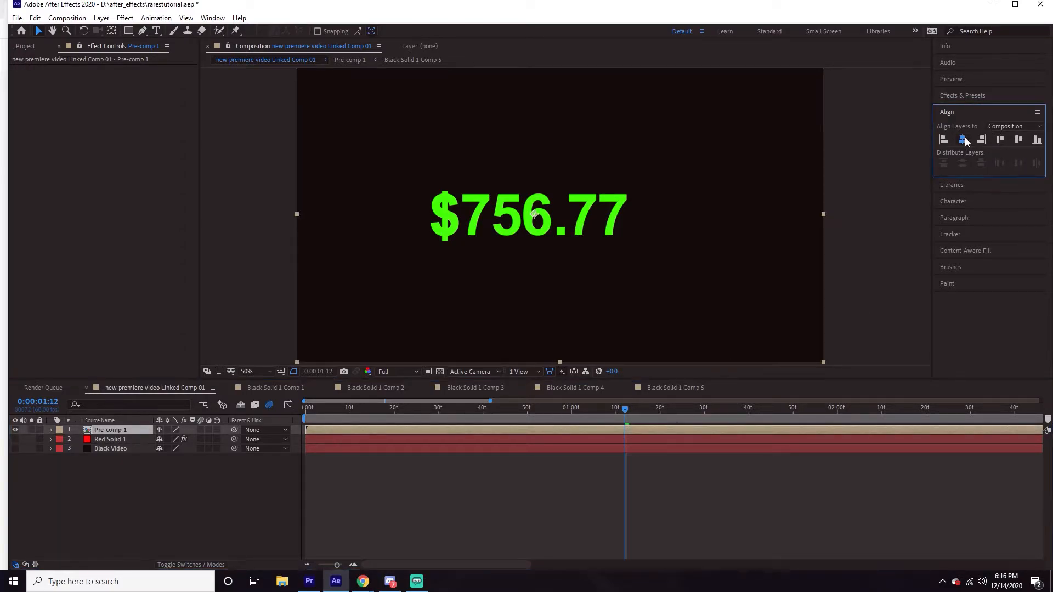
{"action": "left_click_drag", "start_coordinate": [480, 410], "coordinate": [274, 407]}
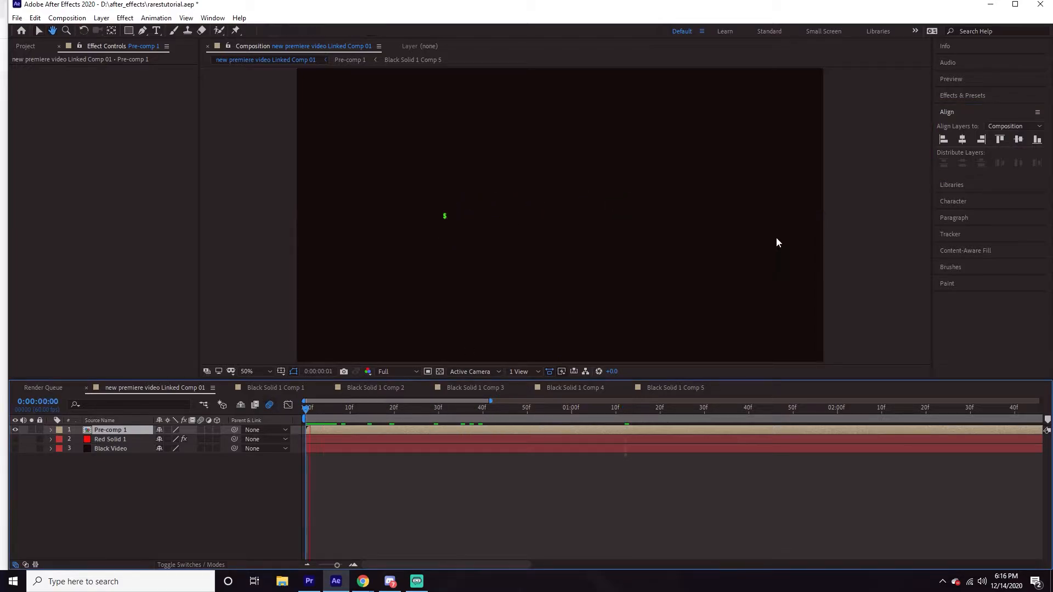
{"action": "key", "text": "space"}
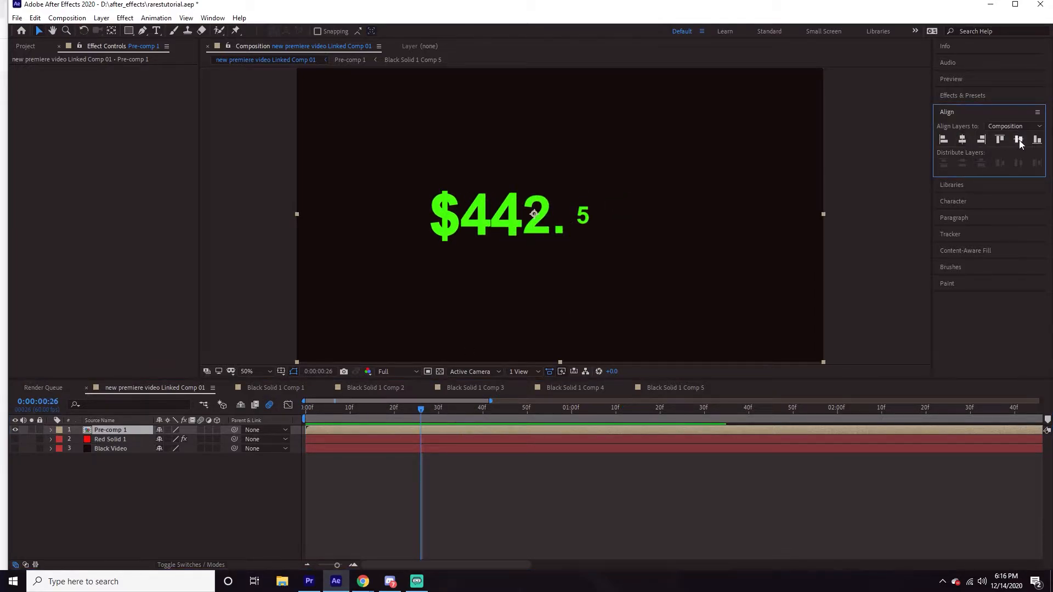
- Shift Pre-comp 1 to the right so the counter text sits centered in the frame, and preview its placement
{"action": "left_click_drag", "start_coordinate": [532, 218], "coordinate": [573, 214]}
{"action": "key", "text": "space"}
{"action": "scroll", "coordinate": [563, 227], "scroll_direction": "down", "scroll_amount": 2}
{"action": "key", "text": "space"}
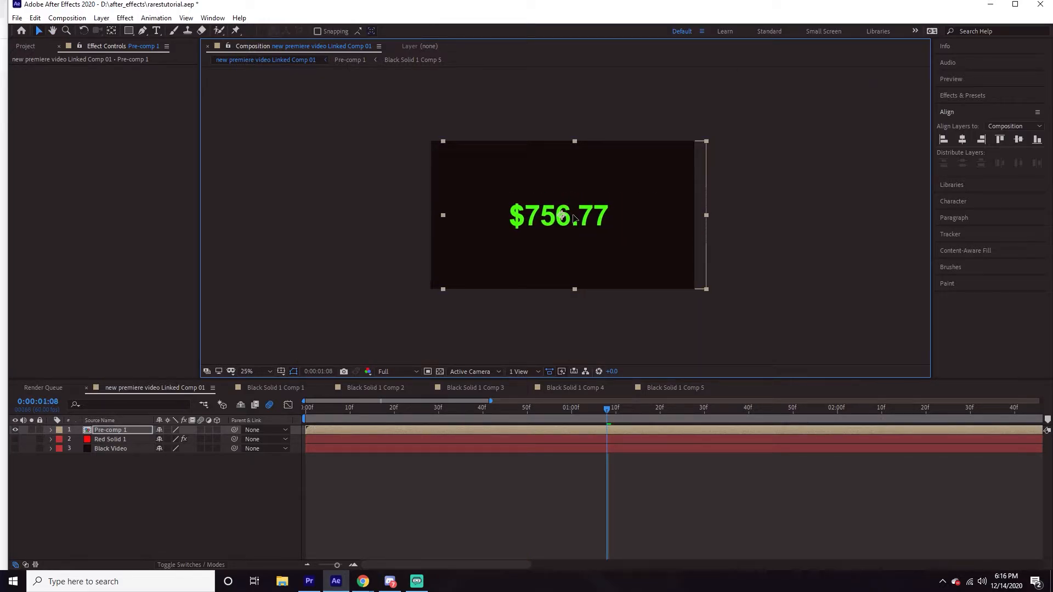
{"action": "key", "text": "space"}
{"action": "key", "text": "space"}
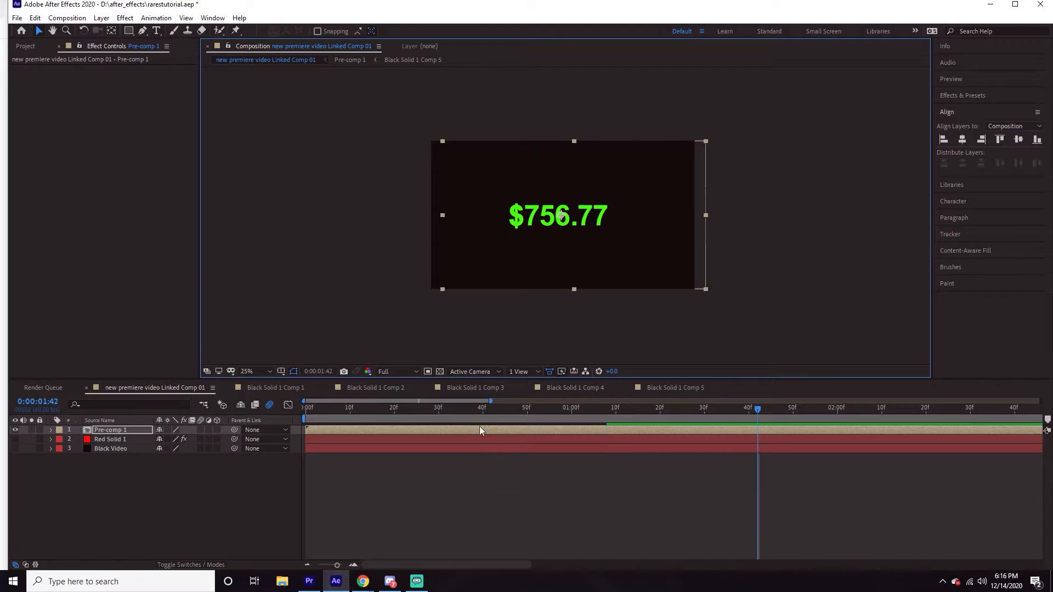
- Turn the Red Solid 1 and Black Video layers back on and preview the counter animation from the start
{"action": "left_click_drag", "start_coordinate": [437, 412], "coordinate": [296, 422]}
{"action": "left_click_drag", "start_coordinate": [15, 440], "coordinate": [16, 448]}
{"action": "key", "text": "space"}
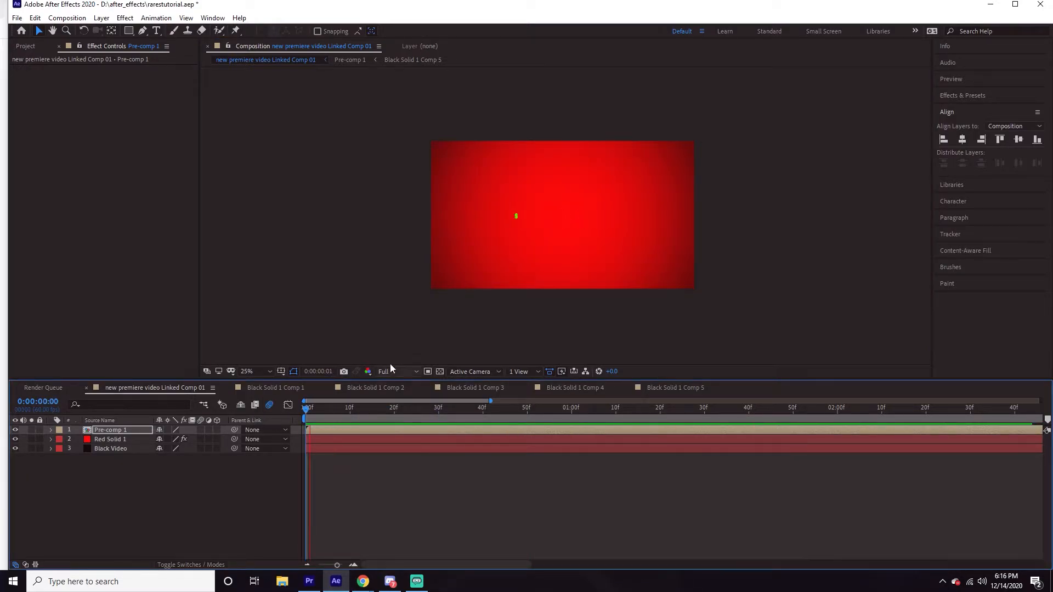
{"action": "key", "text": "space"}
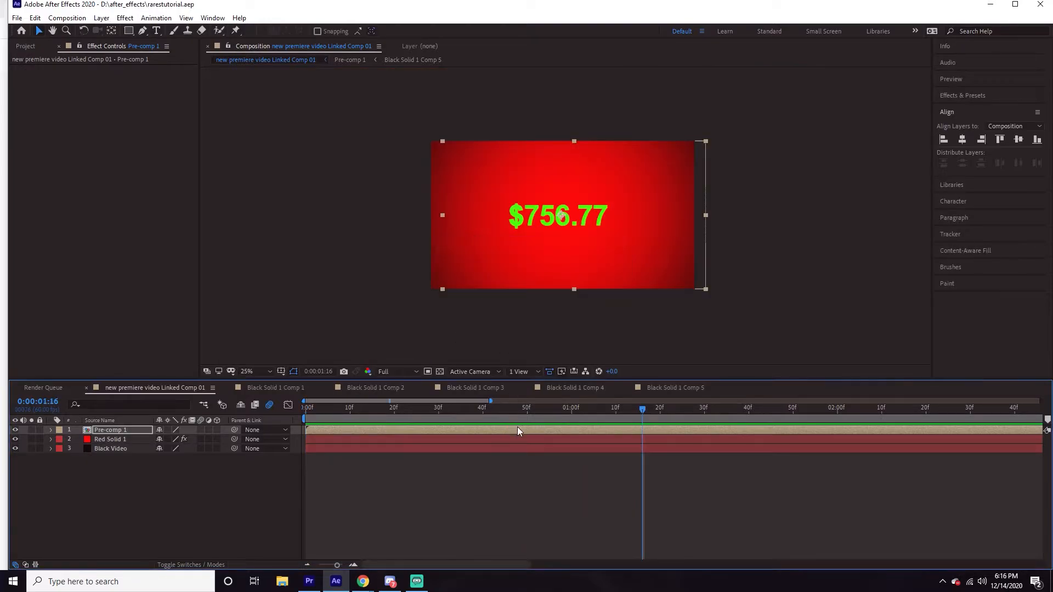
{"action": "left_click_drag", "start_coordinate": [488, 411], "coordinate": [246, 422]}
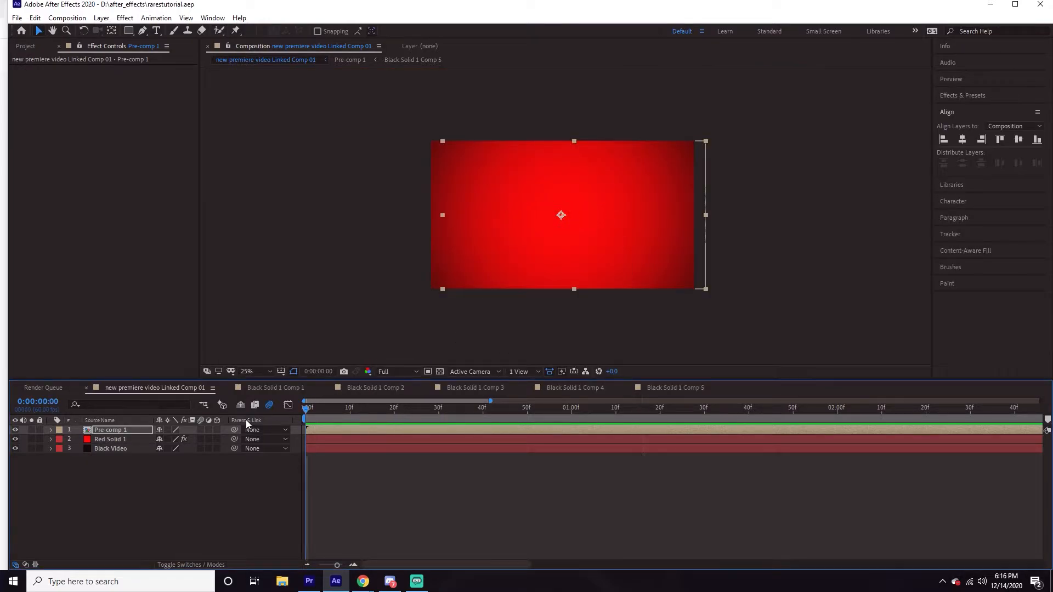
{"action": "left_click", "coordinate": [366, 459]}
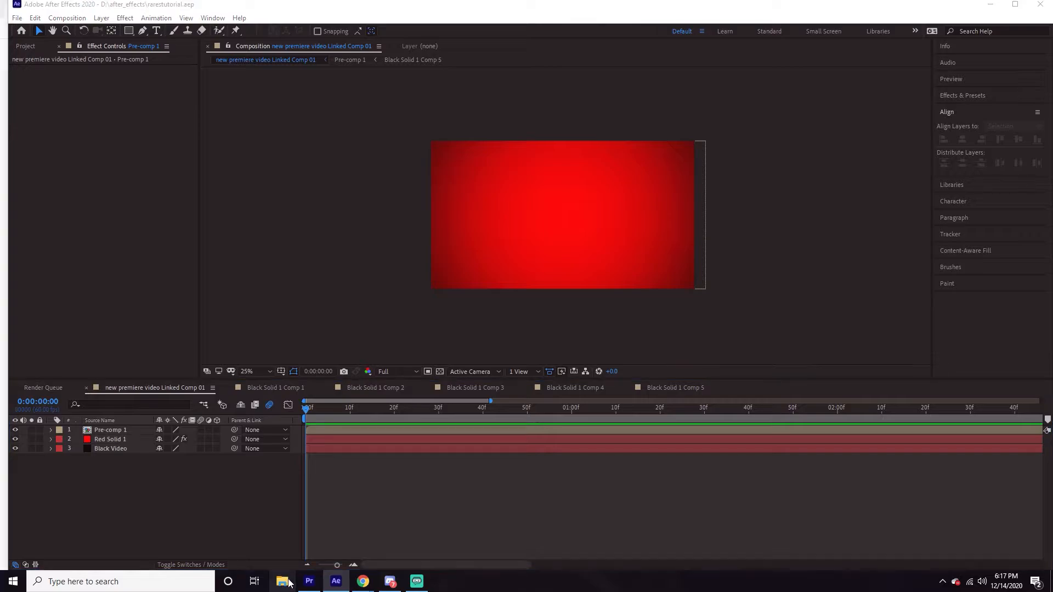
- Add Screenshot (52) from the Pictures > Screenshots folder to the composition as the top layer
{"action": "left_click", "coordinate": [282, 581]}
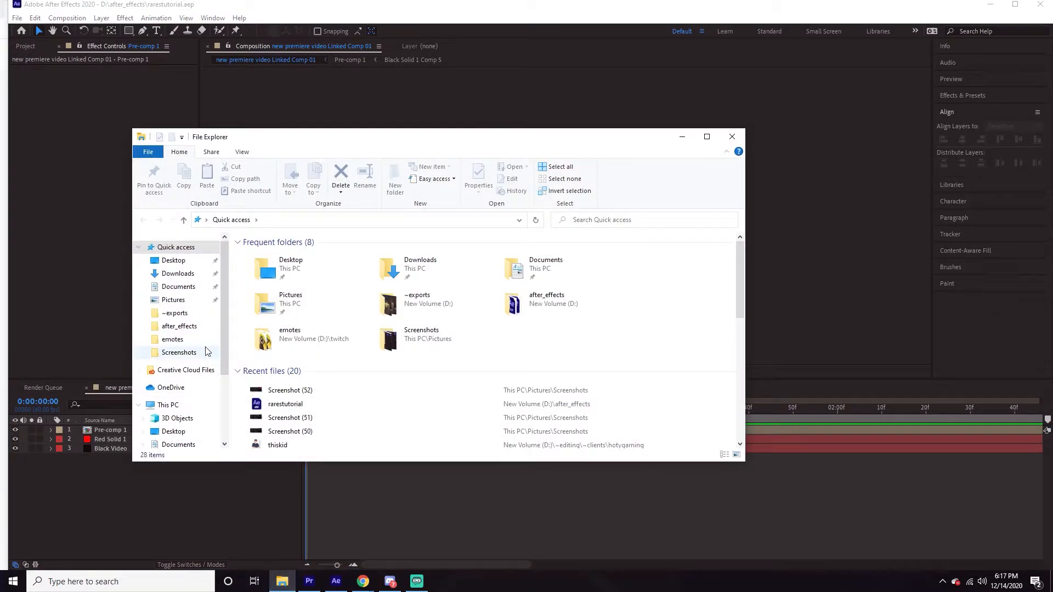
{"action": "left_click", "coordinate": [176, 301]}
{"action": "double_click", "coordinate": [396, 266]}
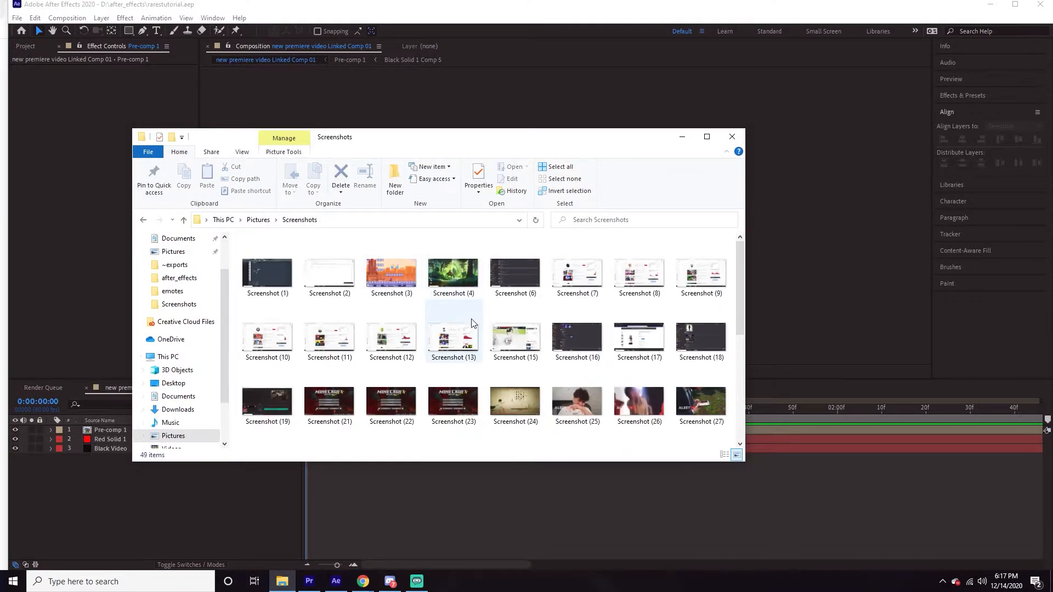
{"action": "scroll", "coordinate": [472, 323], "scroll_direction": "down", "scroll_amount": 5}
{"action": "left_click", "coordinate": [275, 434]}
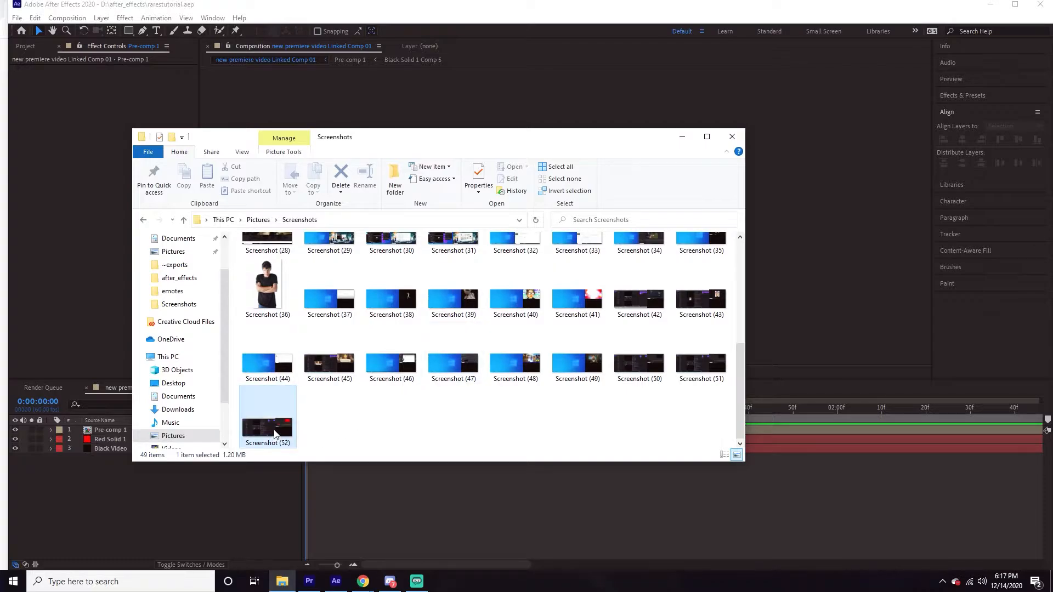
{"action": "left_click_drag", "start_coordinate": [275, 433], "coordinate": [201, 512]}
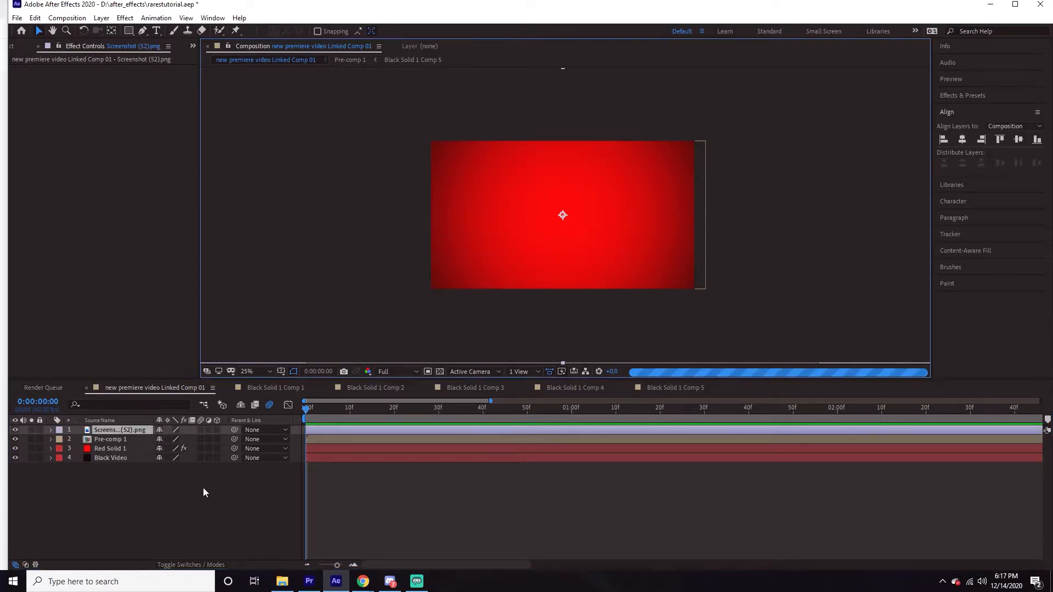
- Reposition the screenshot layer so the part showing the Premiere Pro window fills the composition frame
{"action": "left_click_drag", "start_coordinate": [659, 224], "coordinate": [424, 224]}
{"action": "left_click_drag", "start_coordinate": [612, 220], "coordinate": [598, 296]}
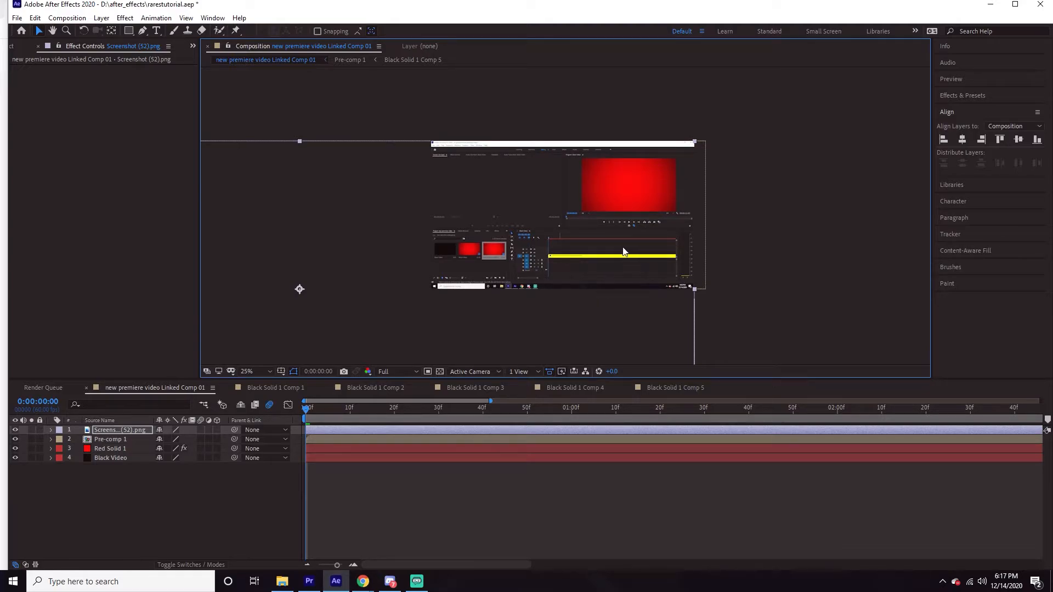
{"action": "key", "text": "period"}
{"action": "key", "text": "comma"}
{"action": "key", "text": "comma"}
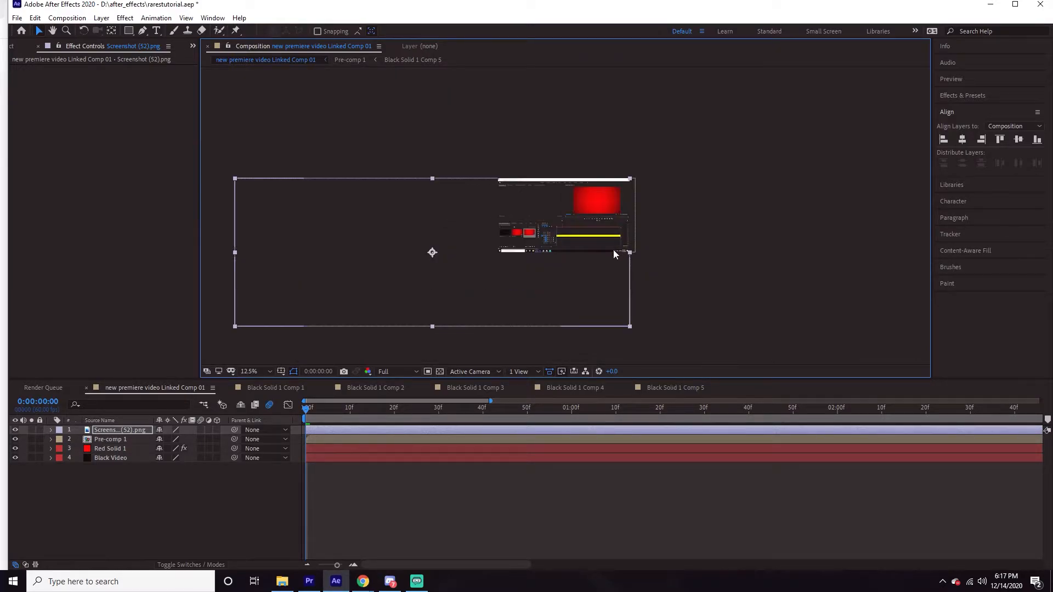
- Pre-compose the screenshot layer as Screenshot (52).png Comp 1, moving all attributes into the new composition
{"action": "right_click", "coordinate": [126, 432]}
{"action": "left_click", "coordinate": [156, 376]}
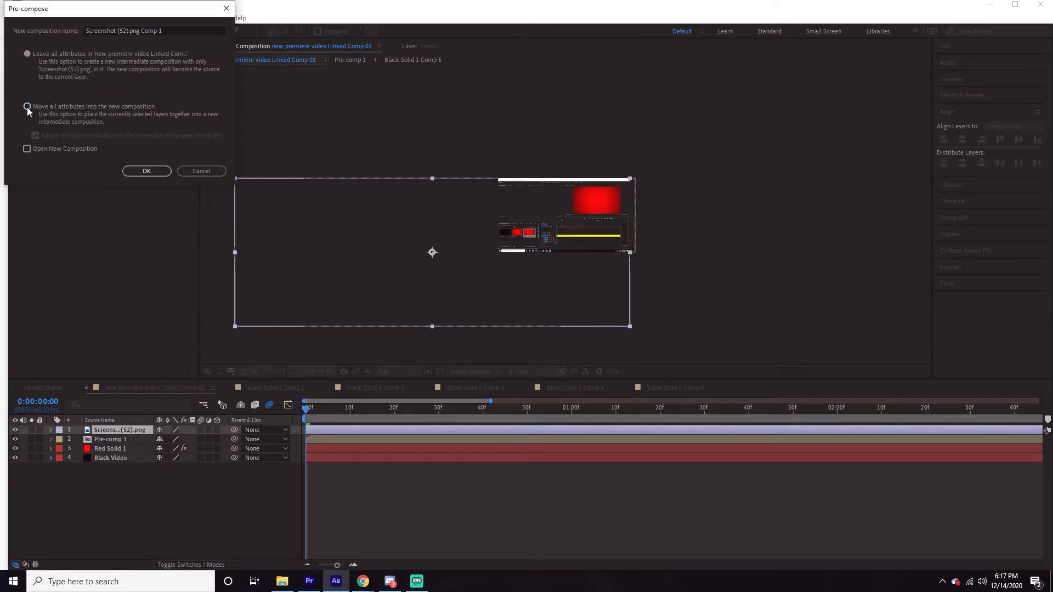
{"action": "left_click", "coordinate": [28, 107]}
{"action": "left_click", "coordinate": [147, 171]}
{"action": "scroll", "coordinate": [566, 223], "scroll_direction": "up", "scroll_amount": 4}
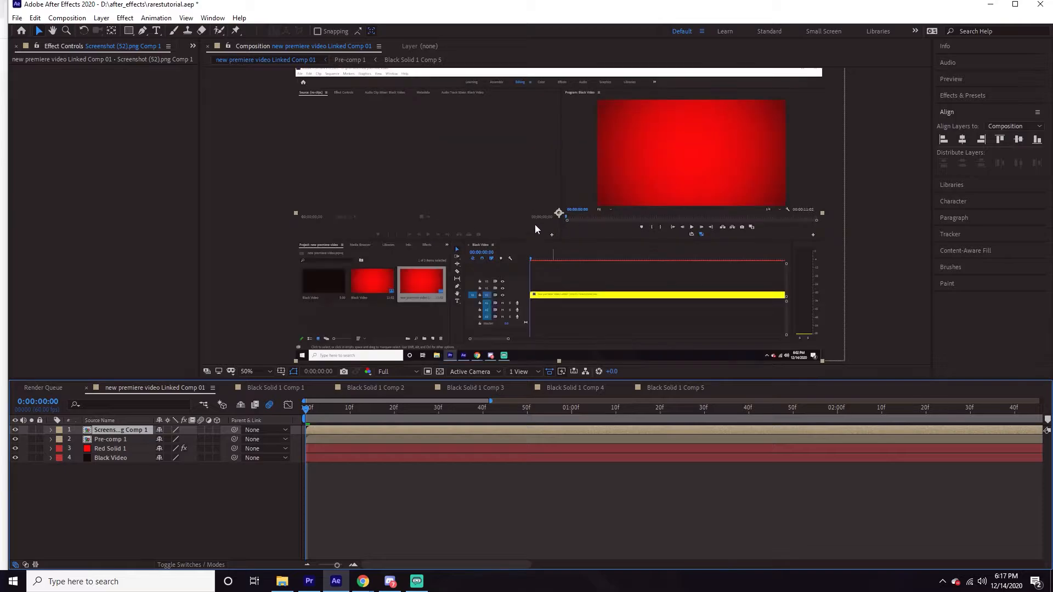
{"action": "scroll", "coordinate": [554, 228], "scroll_direction": "down", "scroll_amount": 2}
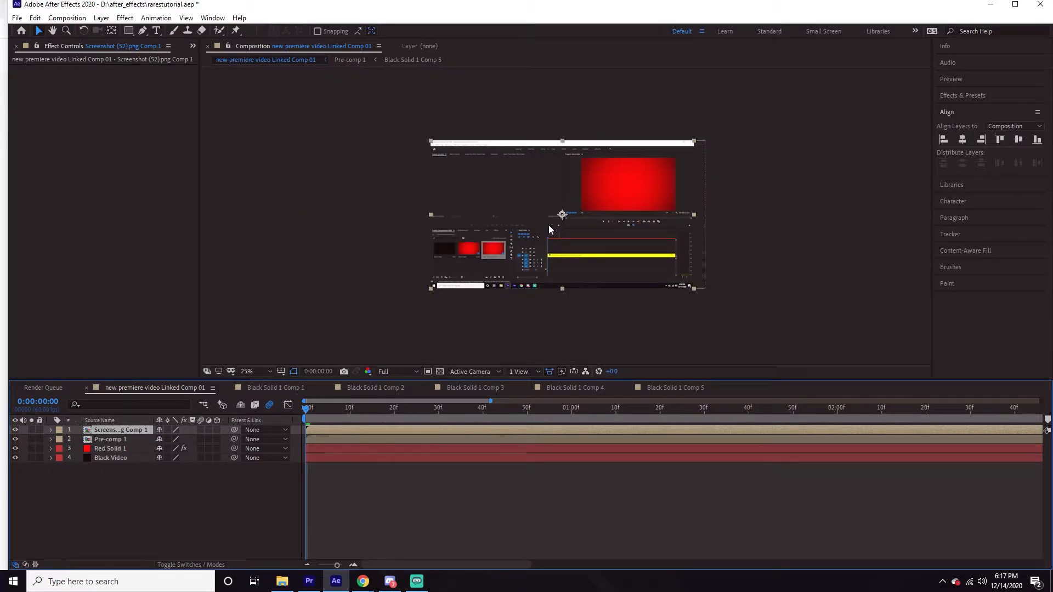
- Choose the Rectangle tool and open the screenshot's pre-comp for editing
{"action": "left_click", "coordinate": [129, 32]}
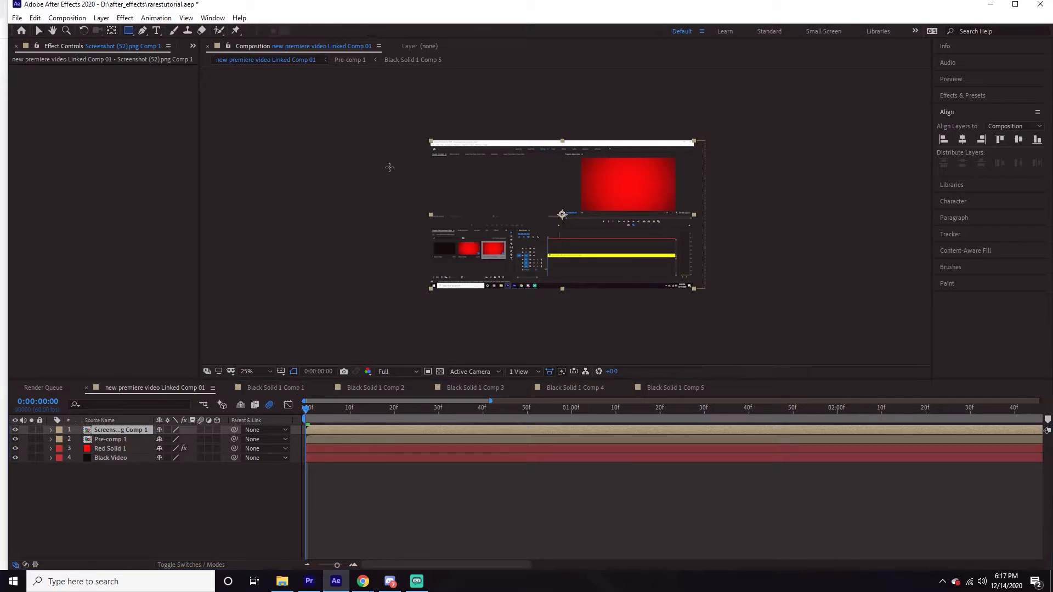
{"action": "scroll", "coordinate": [431, 188], "scroll_direction": "up", "scroll_amount": 2}
{"action": "scroll", "coordinate": [328, 119], "scroll_direction": "down", "scroll_amount": 2}
{"action": "scroll", "coordinate": [432, 144], "scroll_direction": "up", "scroll_amount": 2}
{"action": "scroll", "coordinate": [389, 134], "scroll_direction": "down", "scroll_amount": 2}
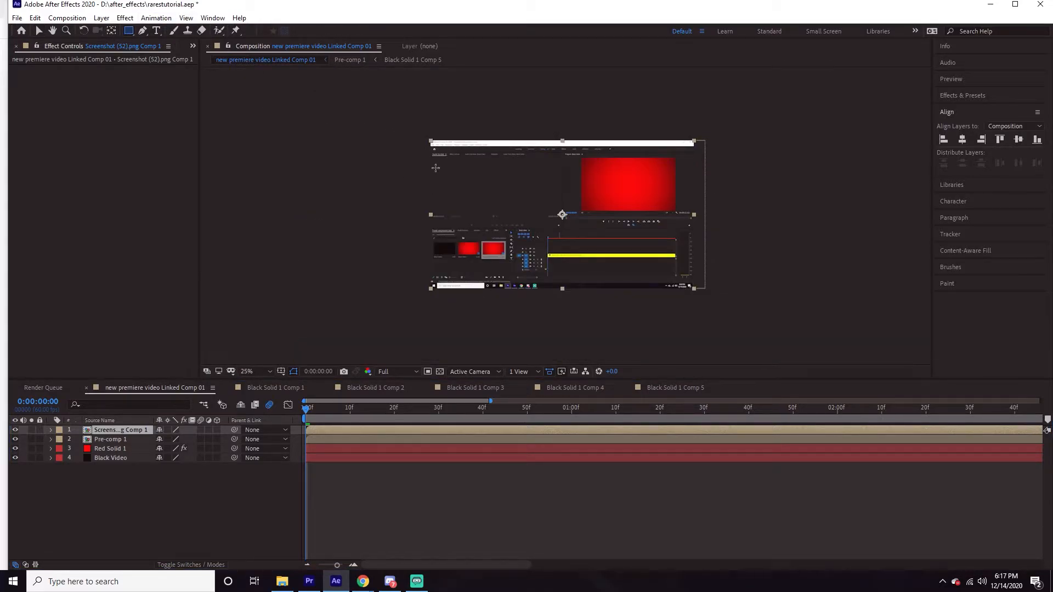
{"action": "left_click", "coordinate": [115, 432]}
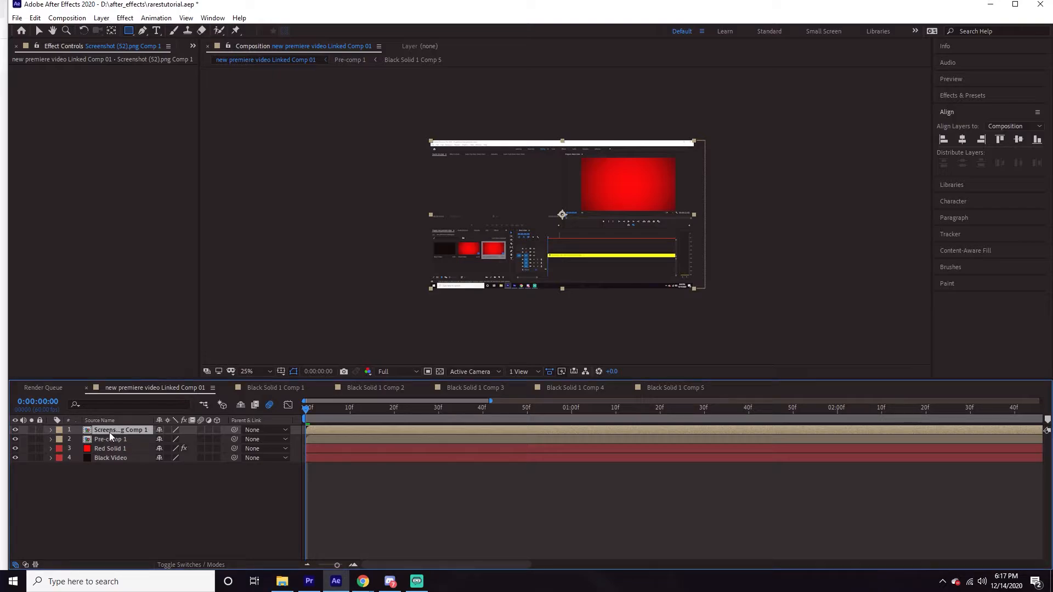
{"action": "double_click", "coordinate": [109, 432]}
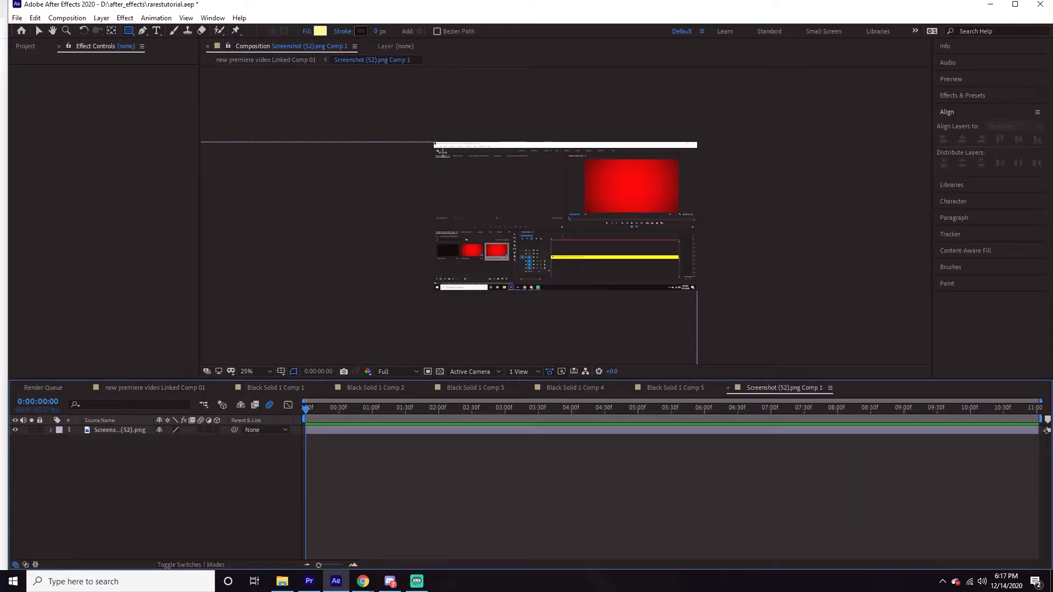
- Try to start a Pen tool path at the upper-left corner of the Premiere Pro window in the screenshot
{"action": "key", "text": "period"}
{"action": "key", "text": "h"}
{"action": "left_click_drag", "start_coordinate": [456, 197], "coordinate": [530, 222]}
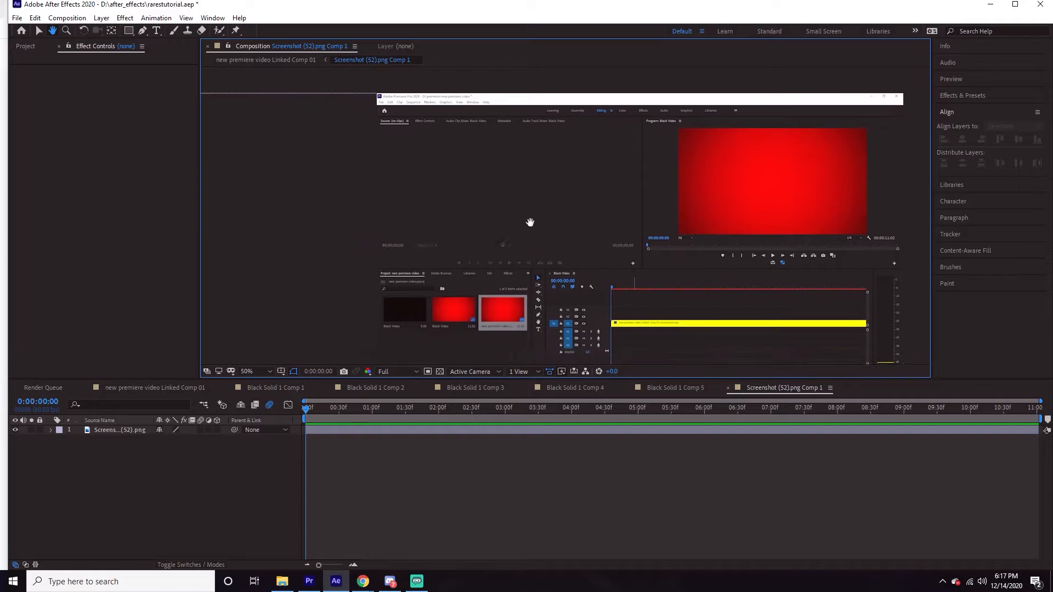
{"action": "scroll", "coordinate": [530, 222], "scroll_direction": "up", "scroll_amount": 4}
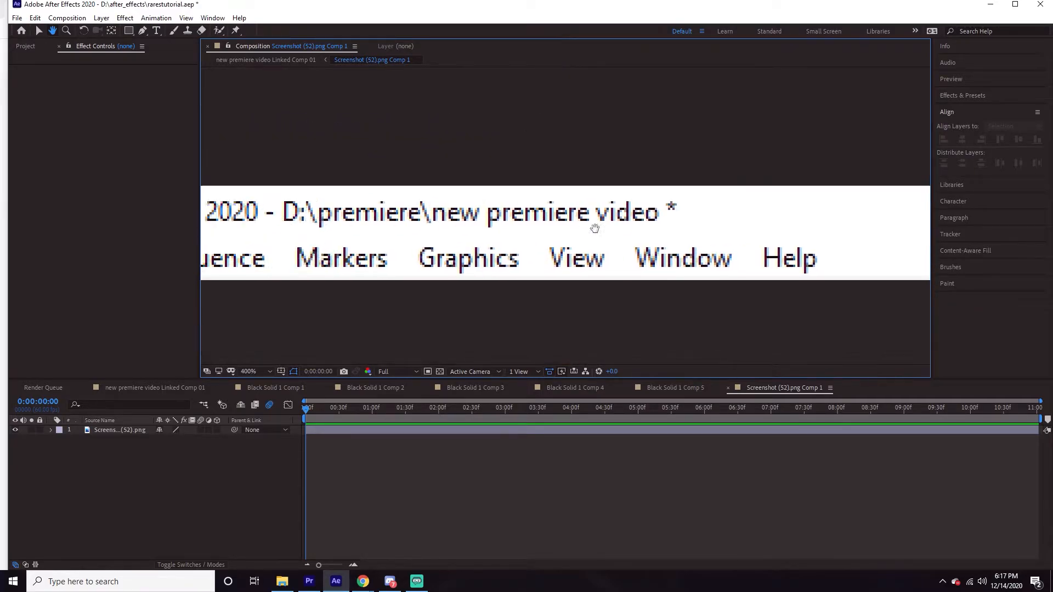
{"action": "left_click_drag", "start_coordinate": [595, 228], "coordinate": [627, 244]}
{"action": "left_click_drag", "start_coordinate": [305, 241], "coordinate": [559, 234]}
{"action": "scroll", "coordinate": [554, 233], "scroll_direction": "up", "scroll_amount": 2}
{"action": "left_click_drag", "start_coordinate": [417, 211], "coordinate": [545, 239]}
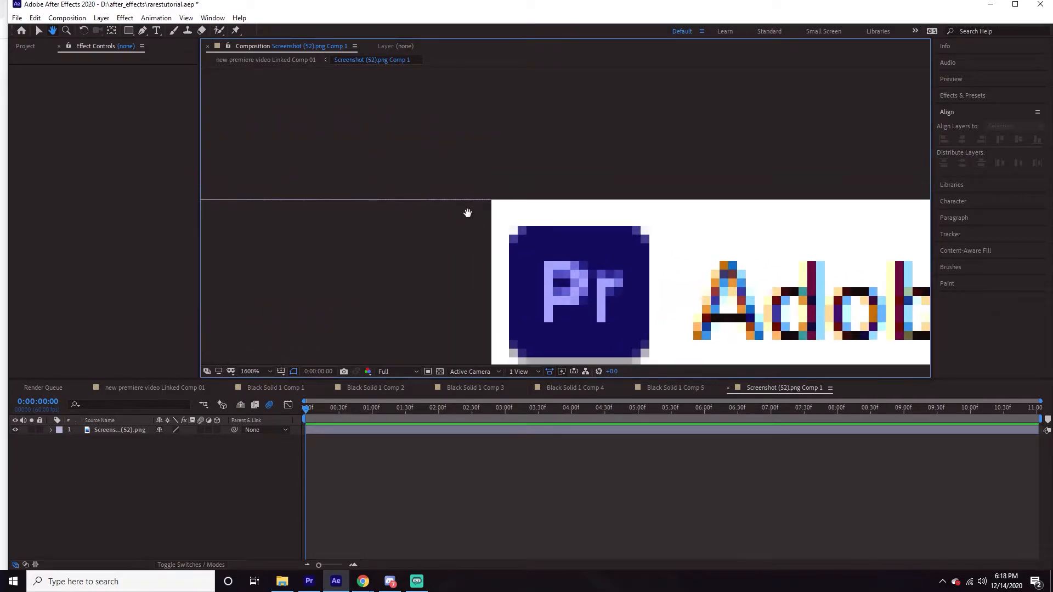
{"action": "key", "text": "g"}
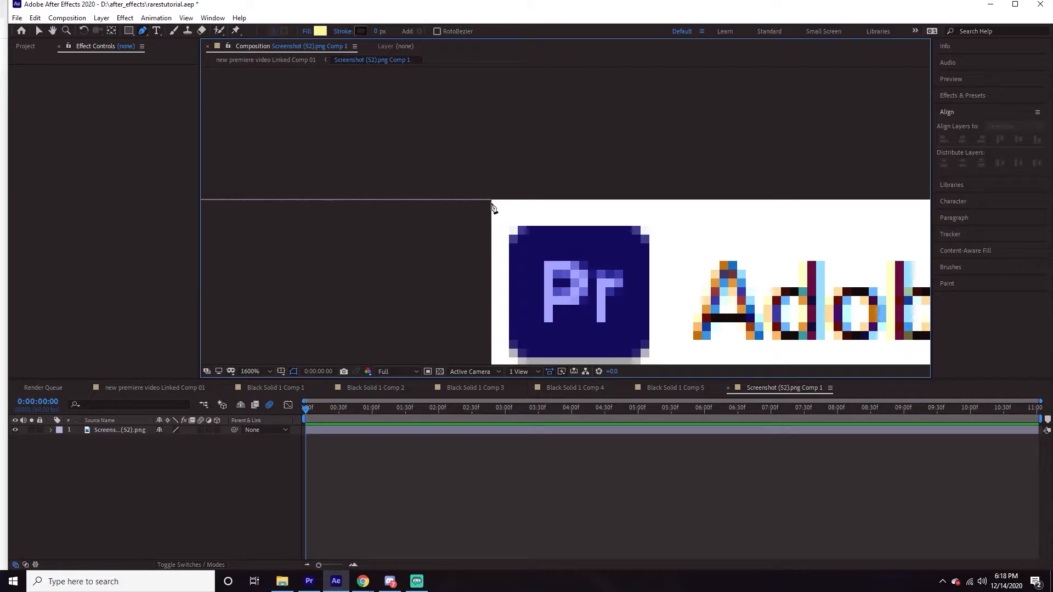
{"action": "key", "text": "grave"}
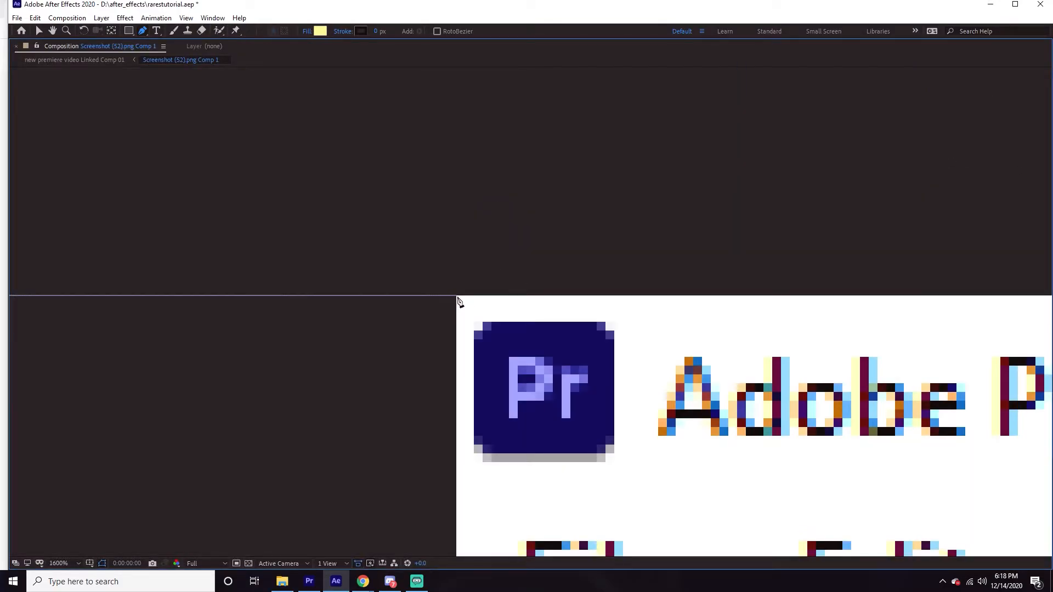
- Extend the pen path to the upper-right corner of the Premiere Pro window
{"action": "scroll", "coordinate": [459, 302], "scroll_direction": "down", "scroll_amount": 8}
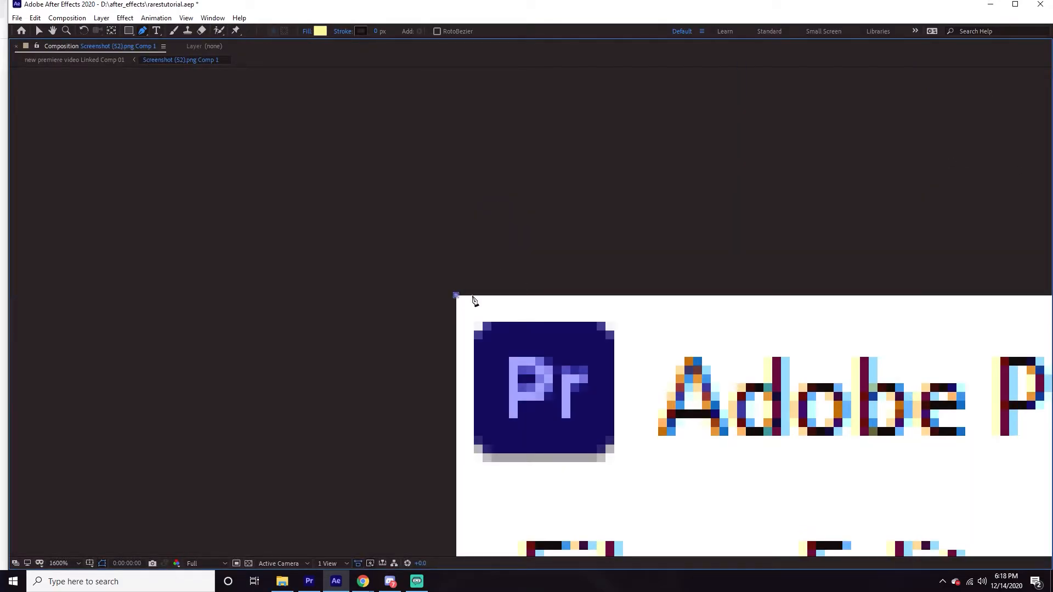
{"action": "left_click_drag", "start_coordinate": [823, 341], "coordinate": [242, 306]}
{"action": "scroll", "coordinate": [340, 275], "scroll_direction": "up", "scroll_amount": 4}
{"action": "left_click_drag", "start_coordinate": [340, 274], "coordinate": [544, 381]}
{"action": "scroll", "coordinate": [548, 381], "scroll_direction": "up", "scroll_amount": 5}
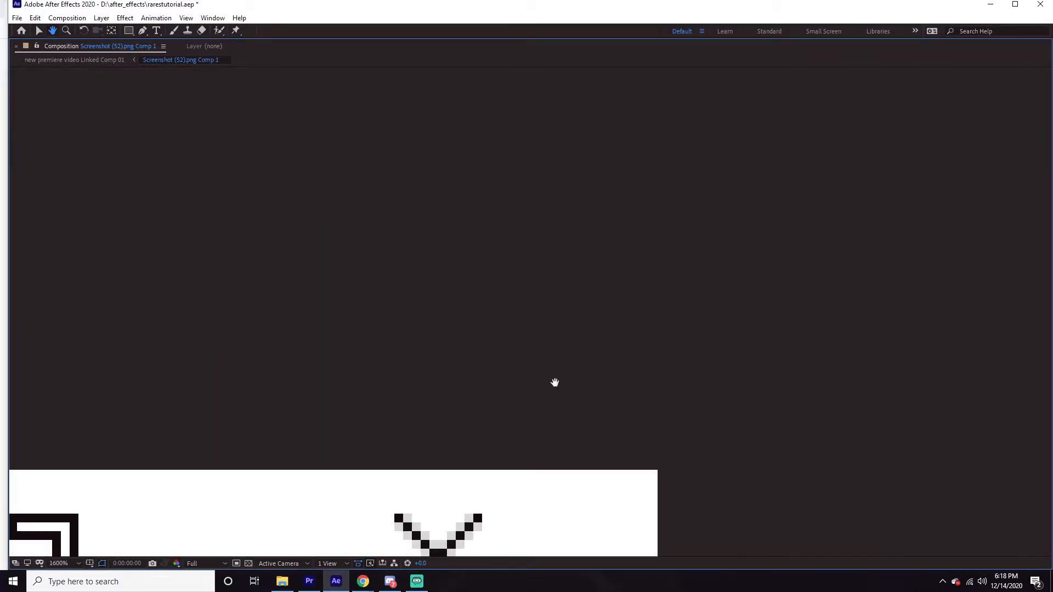
{"action": "key", "text": "g"}
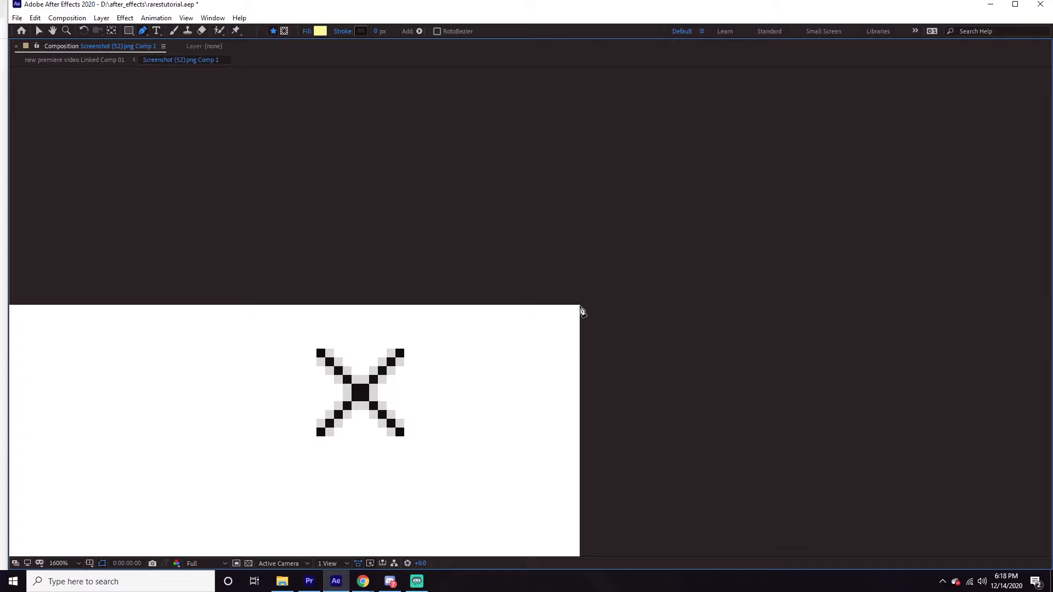
{"action": "left_click", "coordinate": [581, 306]}
- Continue the pen path with a point at the lower-right corner of the screenshot's visible area
{"action": "key", "text": "h"}
{"action": "left_click_drag", "start_coordinate": [534, 368], "coordinate": [509, 268]}
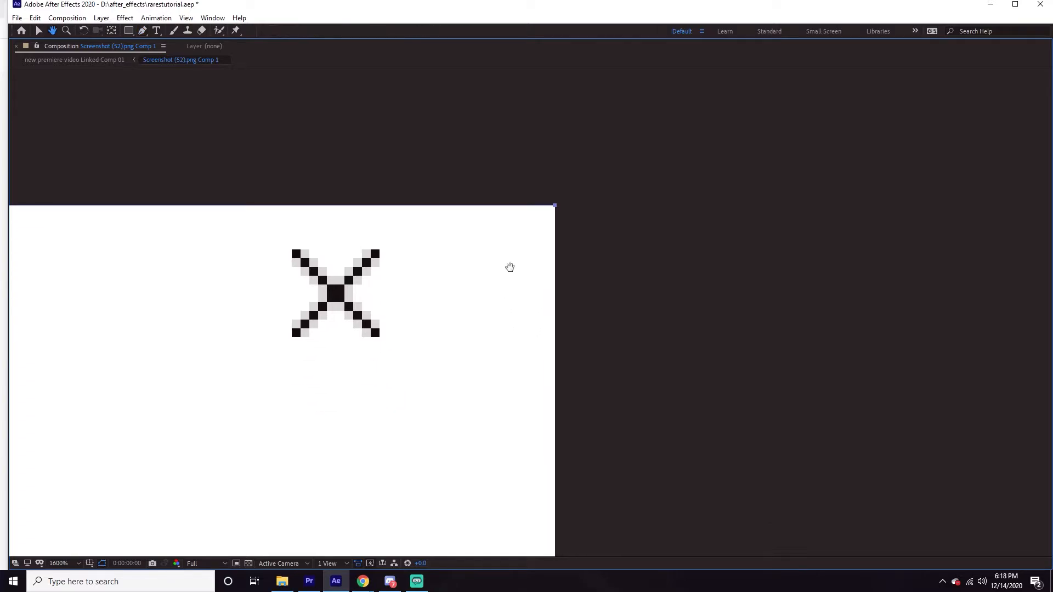
{"action": "scroll", "coordinate": [558, 390], "scroll_direction": "down", "scroll_amount": 4}
{"action": "scroll", "coordinate": [494, 365], "scroll_direction": "down", "scroll_amount": 4}
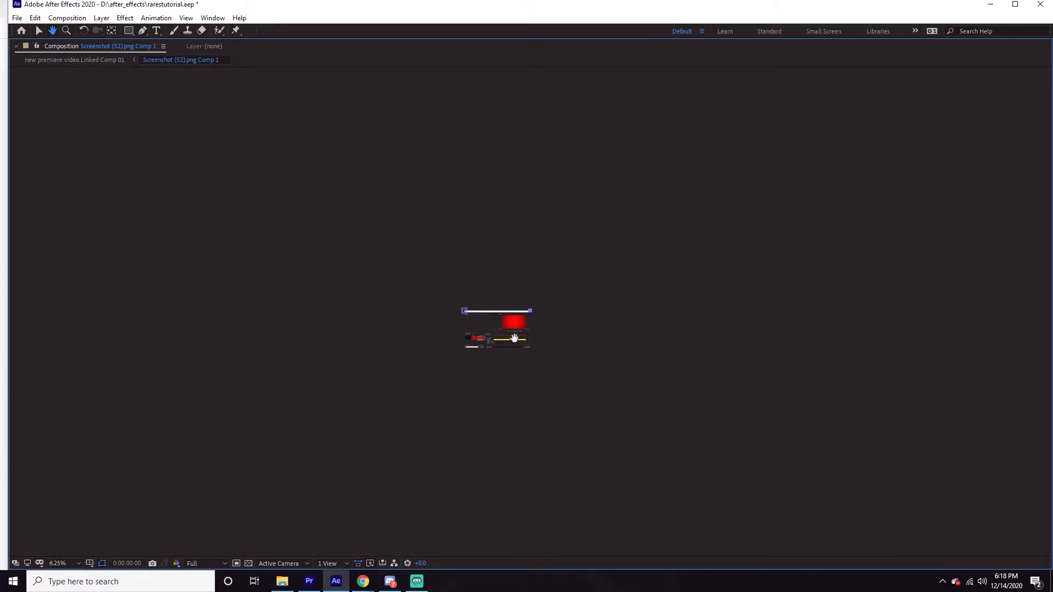
{"action": "scroll", "coordinate": [529, 329], "scroll_direction": "up", "scroll_amount": 6}
{"action": "left_click_drag", "start_coordinate": [321, 192], "coordinate": [390, 339]}
{"action": "left_click_drag", "start_coordinate": [267, 243], "coordinate": [380, 318]}
{"action": "scroll", "coordinate": [380, 318], "scroll_direction": "up", "scroll_amount": 2}
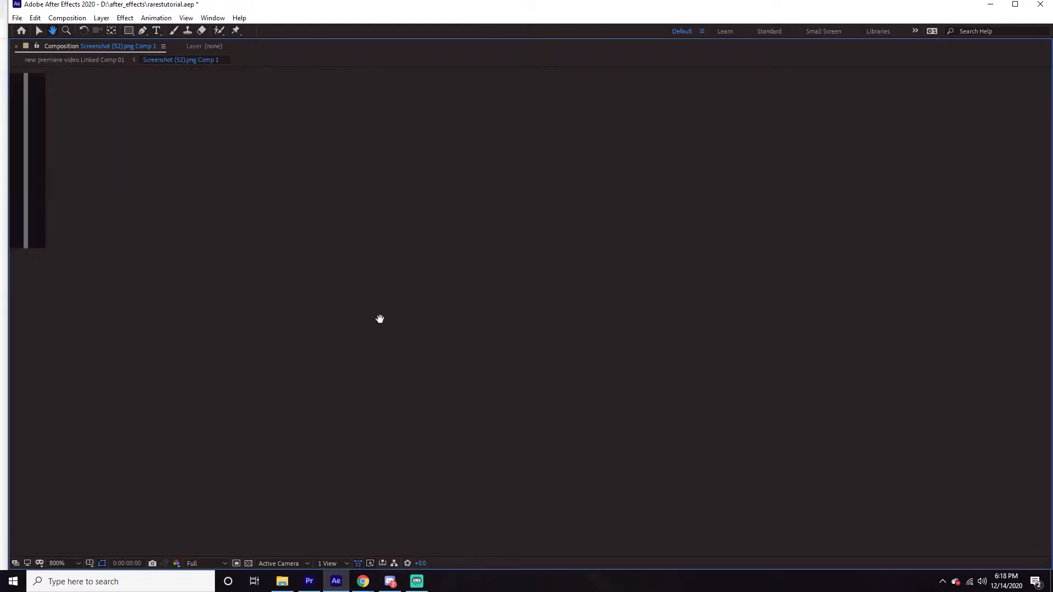
{"action": "left_click_drag", "start_coordinate": [275, 308], "coordinate": [637, 308]}
{"action": "left_click_drag", "start_coordinate": [400, 268], "coordinate": [470, 293]}
{"action": "scroll", "coordinate": [470, 293], "scroll_direction": "up", "scroll_amount": 1}
{"action": "key", "text": "g"}
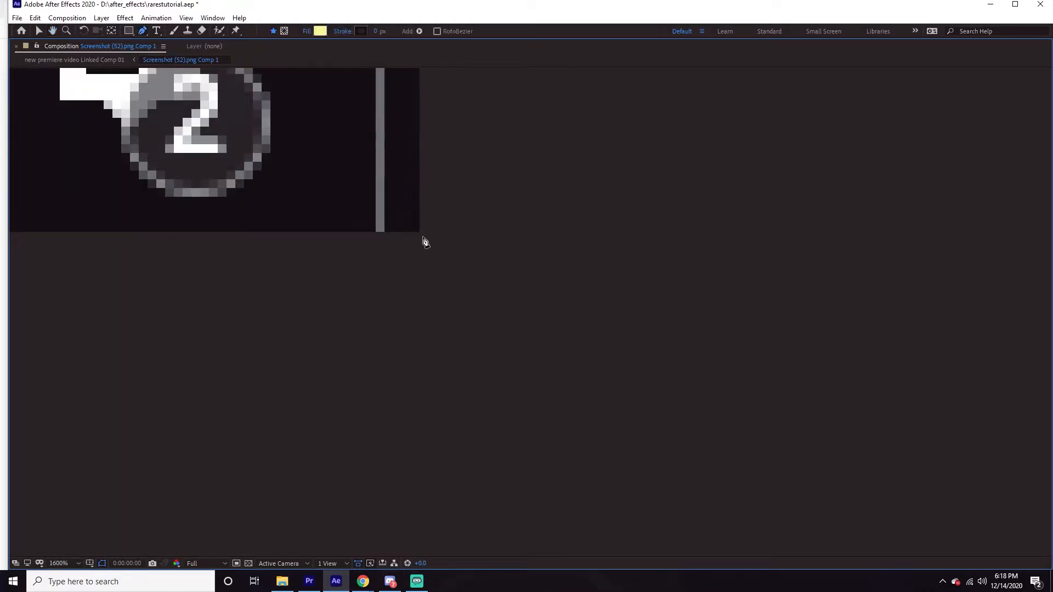
{"action": "left_click", "coordinate": [420, 234]}
- Undo the path points drawn over the screenshot and delete the leftover shape layer
{"action": "key", "text": "h"}
{"action": "left_click_drag", "start_coordinate": [288, 272], "coordinate": [649, 324]}
{"action": "scroll", "coordinate": [298, 242], "scroll_direction": "down", "scroll_amount": 3}
{"action": "left_click_drag", "start_coordinate": [301, 271], "coordinate": [318, 274]}
{"action": "left_click_drag", "start_coordinate": [189, 264], "coordinate": [738, 350]}
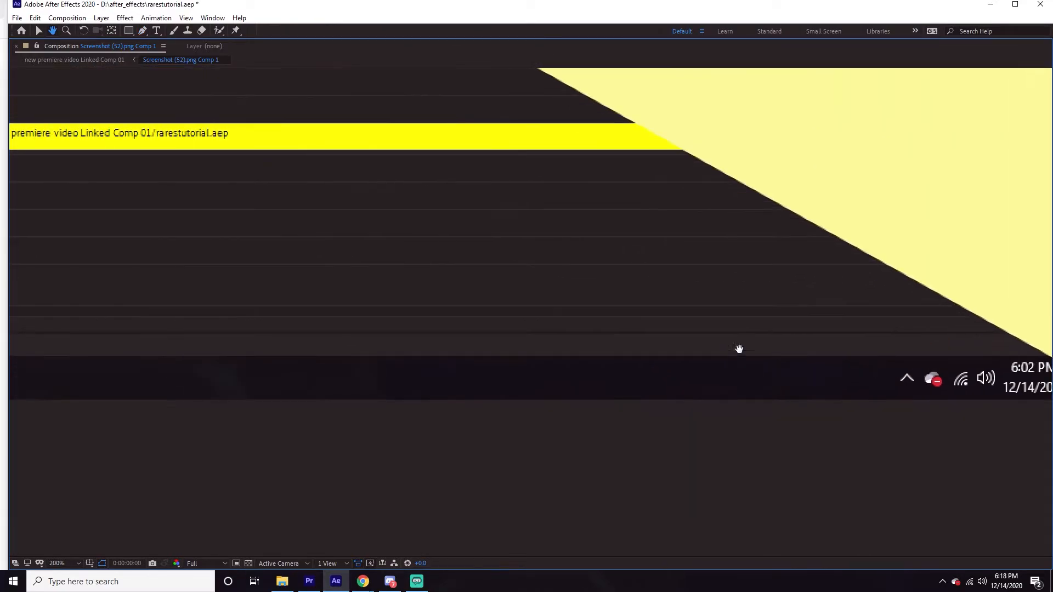
{"action": "scroll", "coordinate": [503, 299], "scroll_direction": "down", "scroll_amount": 5}
{"action": "scroll", "coordinate": [504, 298], "scroll_direction": "up", "scroll_amount": 3}
{"action": "key", "text": "ctrl+z"}
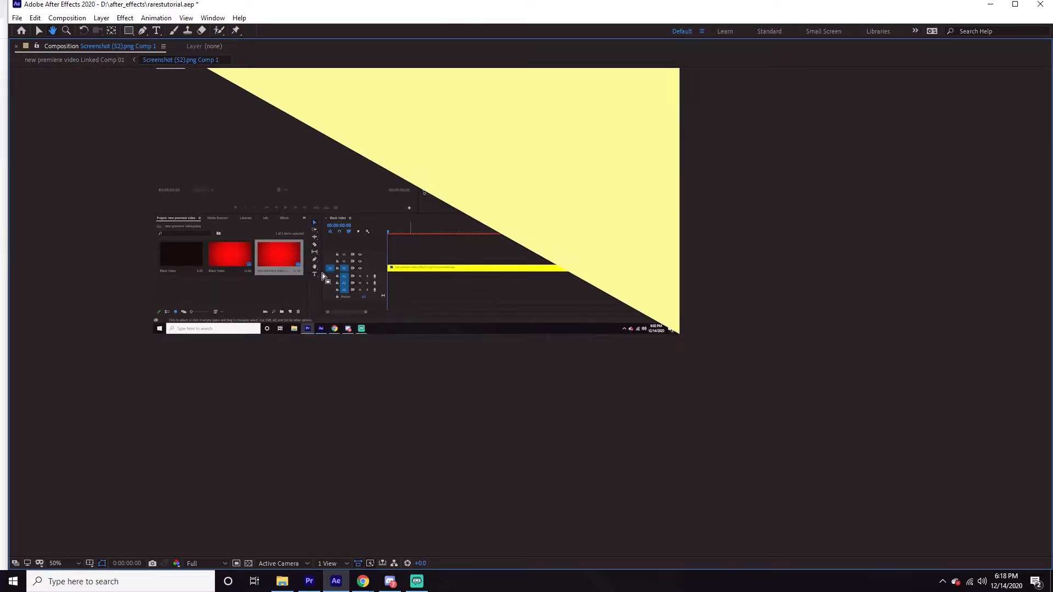
{"action": "scroll", "coordinate": [339, 275], "scroll_direction": "down", "scroll_amount": 1}
{"action": "key", "text": "ctrl+z"}
{"action": "key", "text": "ctrl+z"}
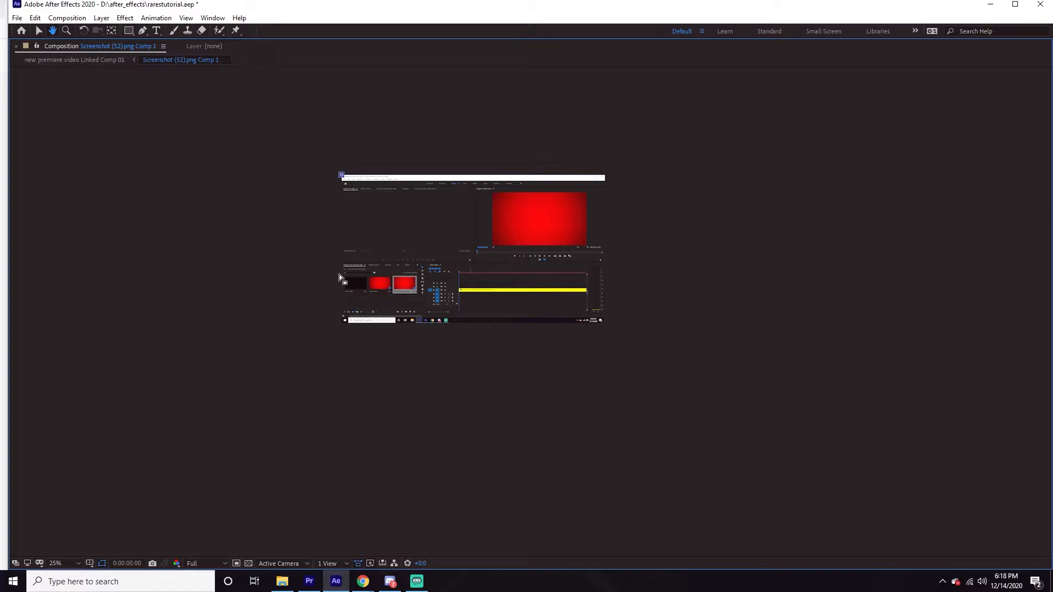
{"action": "key", "text": "grave"}
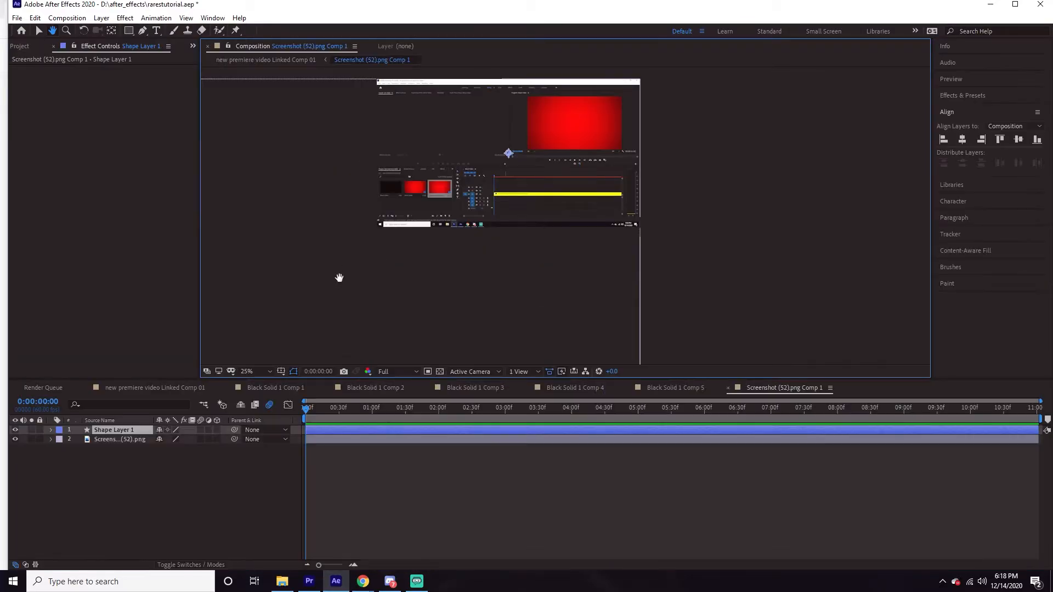
{"action": "key", "text": "v"}
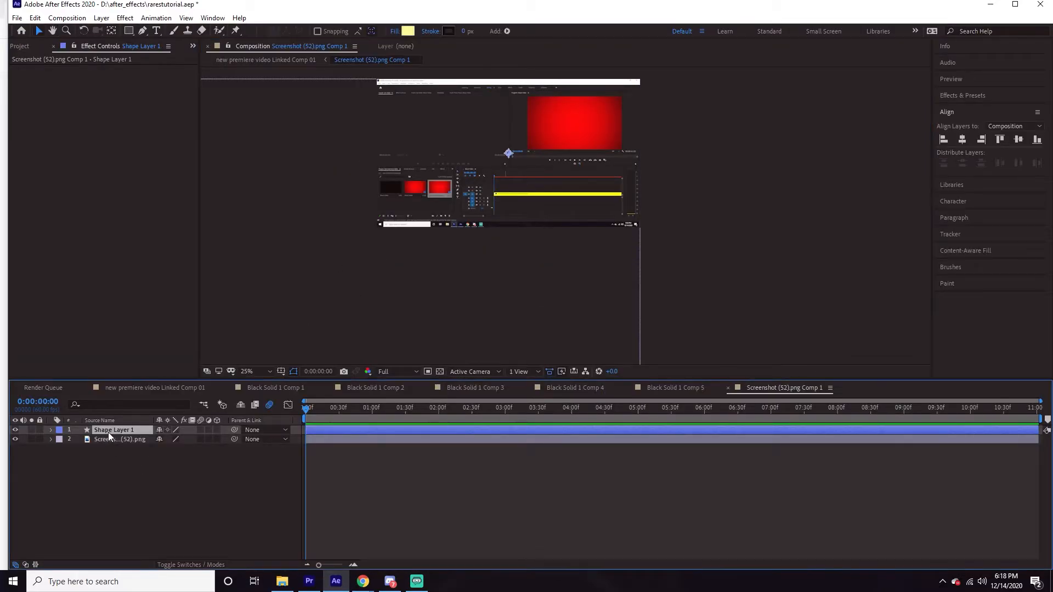
{"action": "key", "text": "Delete"}
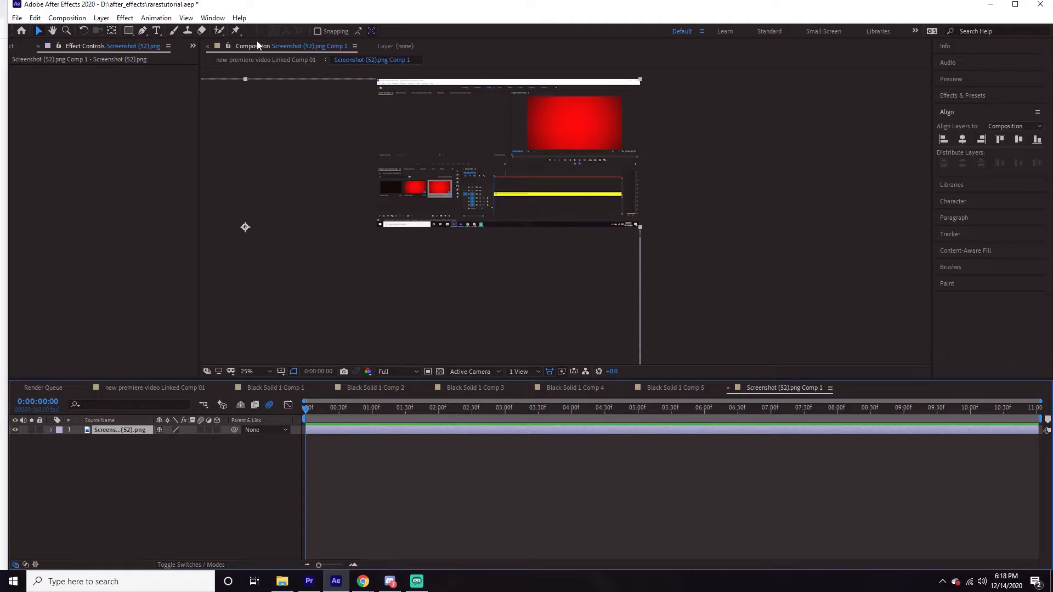
- Start a Pen mask path on the screenshot layer at the upper-left corner of the captured Premiere Pro window
{"action": "key", "text": "grave"}
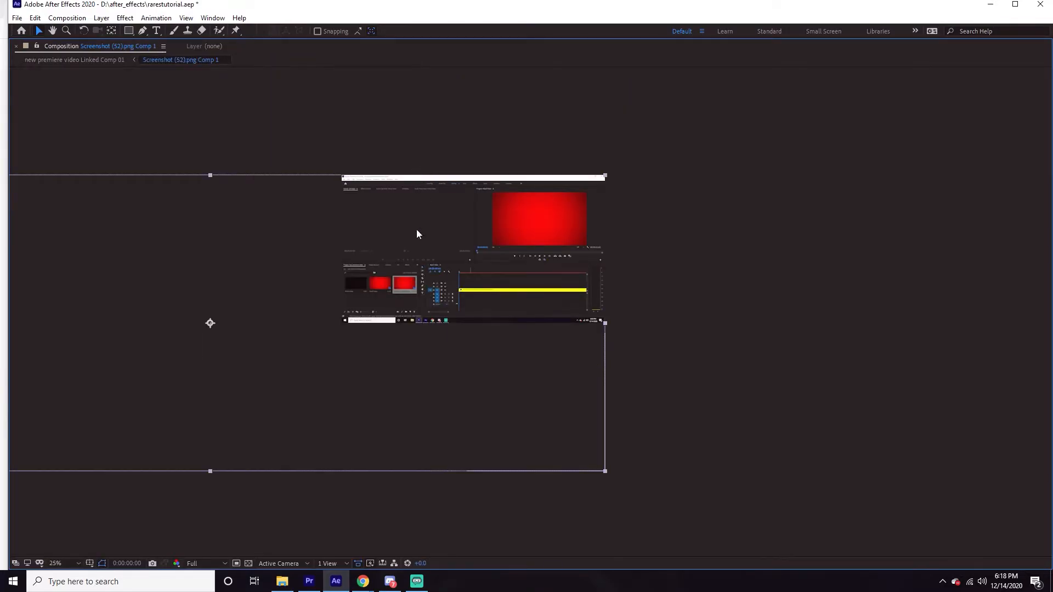
{"action": "scroll", "coordinate": [417, 231], "scroll_direction": "up", "scroll_amount": 3}
{"action": "scroll", "coordinate": [362, 226], "scroll_direction": "up", "scroll_amount": 8}
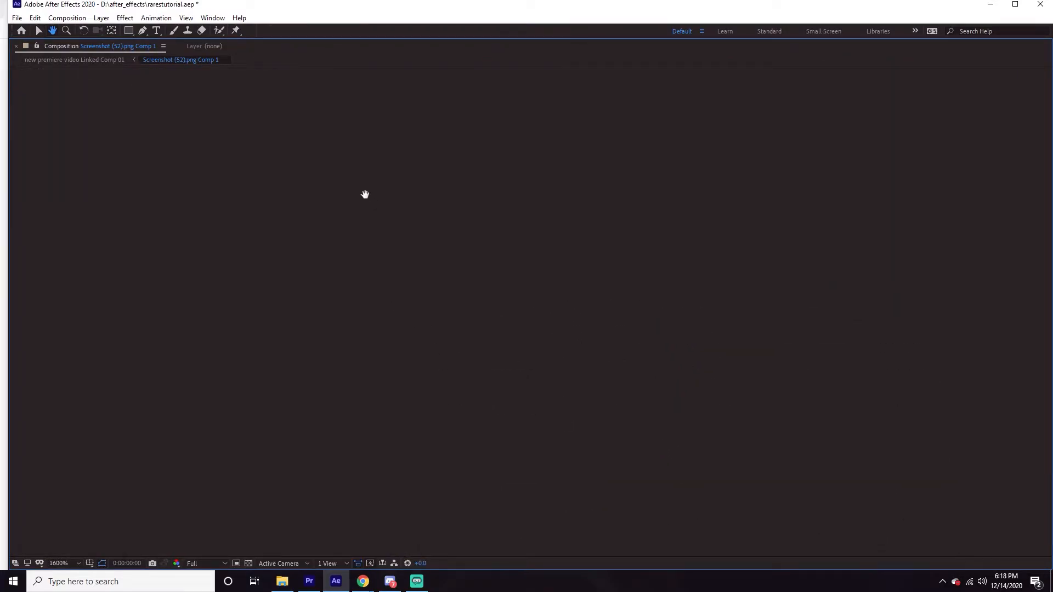
{"action": "left_click_drag", "start_coordinate": [411, 301], "coordinate": [524, 381]}
{"action": "left_click_drag", "start_coordinate": [134, 314], "coordinate": [494, 462]}
{"action": "left_click_drag", "start_coordinate": [178, 302], "coordinate": [524, 406]}
{"action": "left_click_drag", "start_coordinate": [263, 186], "coordinate": [628, 472]}
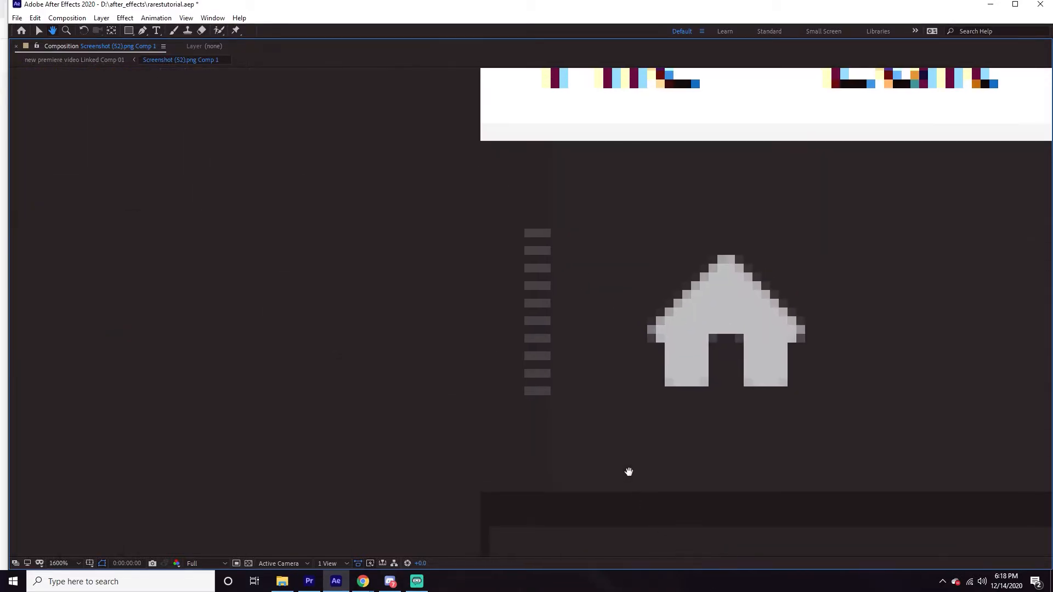
{"action": "left_click_drag", "start_coordinate": [539, 163], "coordinate": [488, 386]}
{"action": "left_click_drag", "start_coordinate": [449, 129], "coordinate": [432, 419]}
{"action": "left_click_drag", "start_coordinate": [422, 358], "coordinate": [430, 342]}
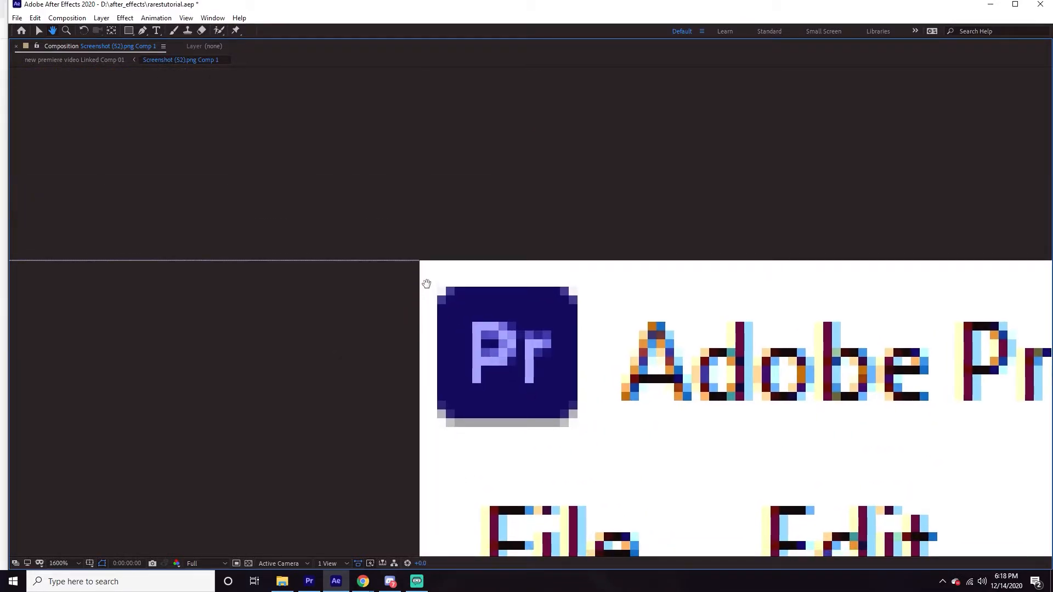
{"action": "key", "text": "g"}
- Add a mask path point at the upper-right corner of the Premiere Pro window in the screenshot
{"action": "key", "text": "h"}
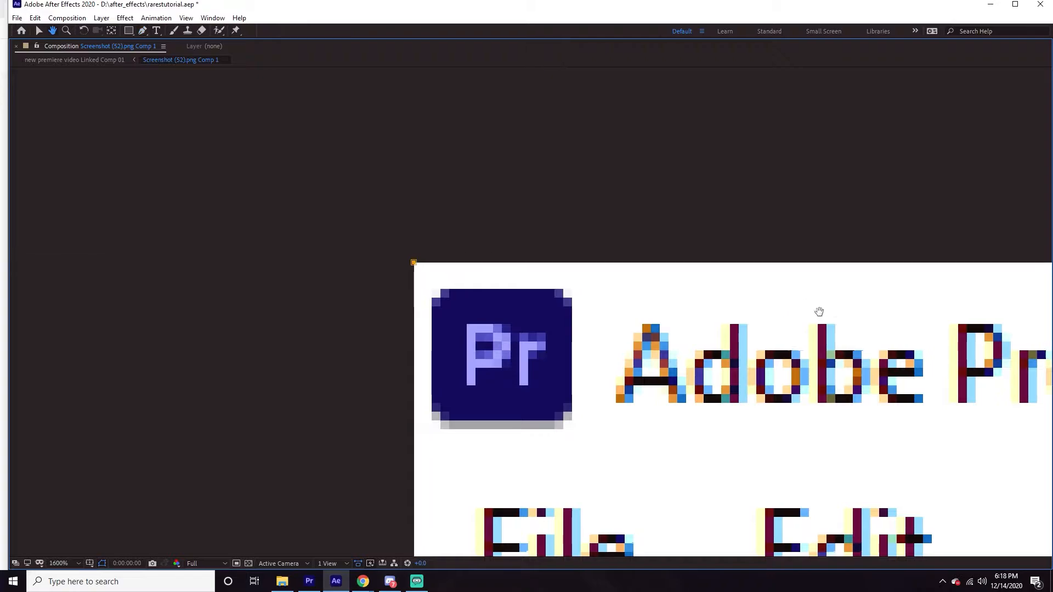
{"action": "scroll", "coordinate": [565, 294], "scroll_direction": "down", "scroll_amount": 2}
{"action": "scroll", "coordinate": [565, 294], "scroll_direction": "down", "scroll_amount": 3}
{"action": "left_click_drag", "start_coordinate": [729, 307], "coordinate": [369, 303]}
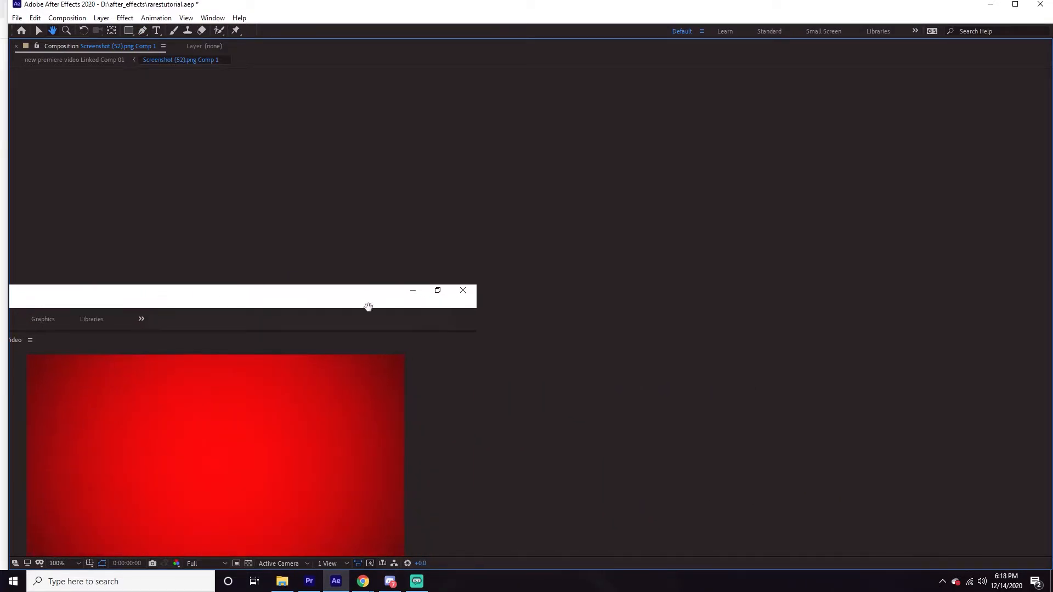
{"action": "scroll", "coordinate": [499, 308], "scroll_direction": "up", "scroll_amount": 3}
{"action": "left_click_drag", "start_coordinate": [275, 266], "coordinate": [468, 374]}
{"action": "scroll", "coordinate": [468, 374], "scroll_direction": "up", "scroll_amount": 1}
{"action": "left_click_drag", "start_coordinate": [272, 347], "coordinate": [376, 304]}
{"action": "key", "text": "g"}
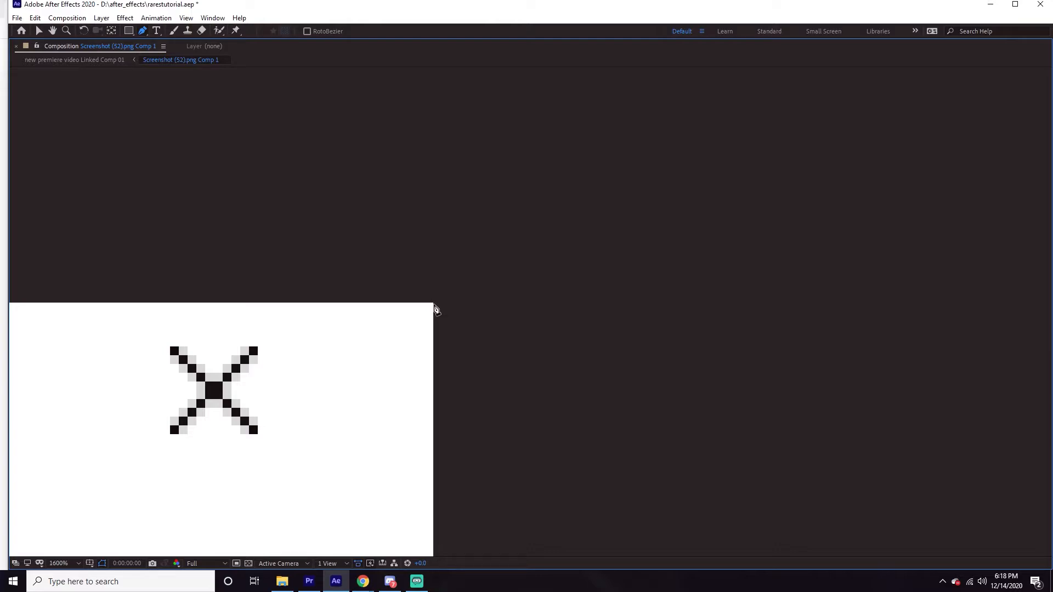
- Add a mask path point at the lower-right corner of the captured taskbar in the screenshot
{"action": "key", "text": "h"}
{"action": "left_click_drag", "start_coordinate": [423, 404], "coordinate": [453, 263]}
{"action": "scroll", "coordinate": [455, 269], "scroll_direction": "down", "scroll_amount": 6}
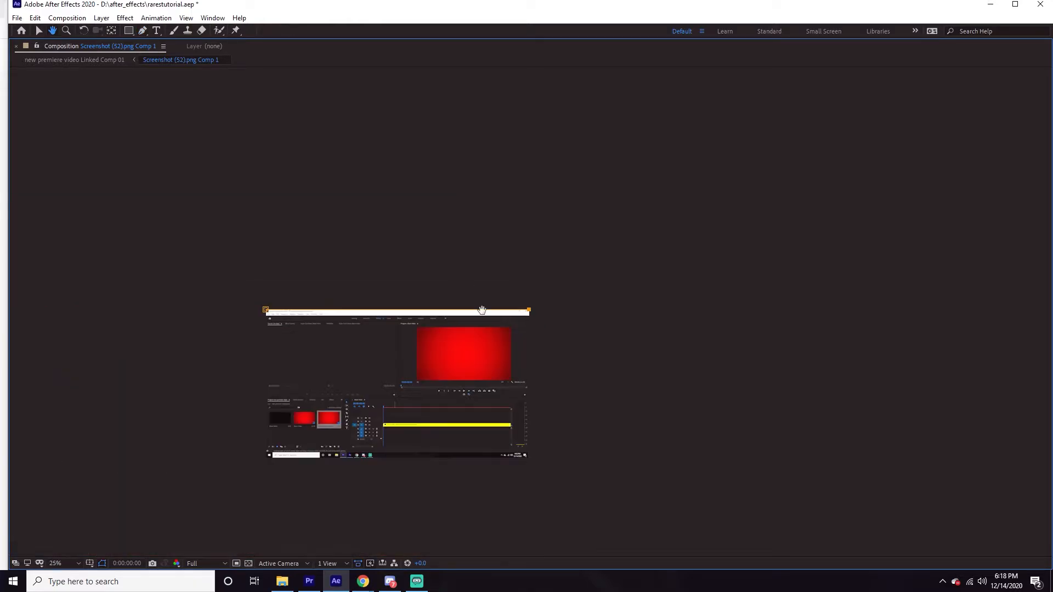
{"action": "scroll", "coordinate": [519, 355], "scroll_direction": "up", "scroll_amount": 8}
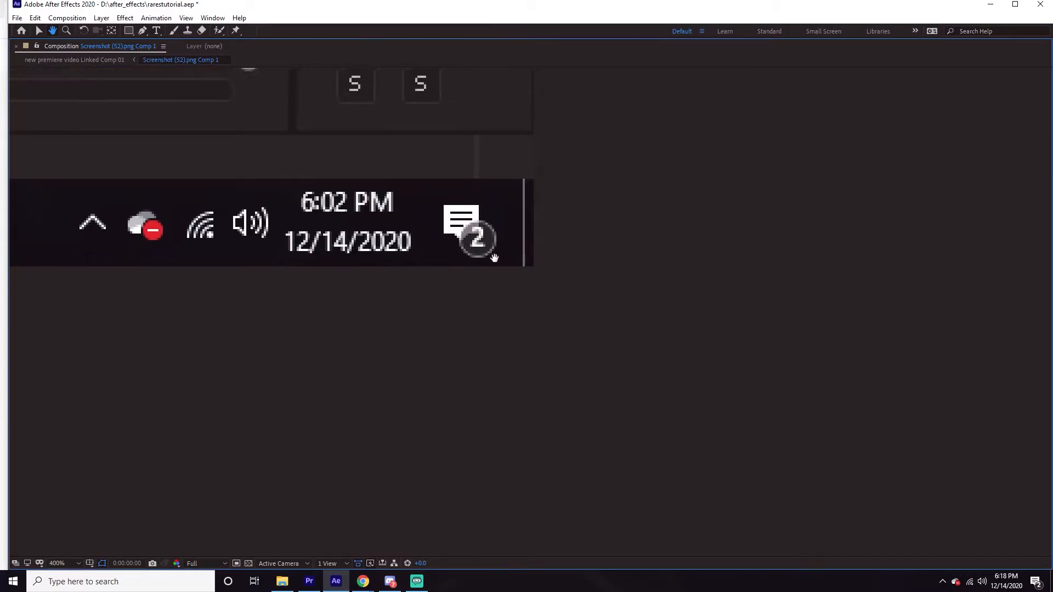
{"action": "scroll", "coordinate": [494, 258], "scroll_direction": "up", "scroll_amount": 4}
{"action": "key", "text": "g"}
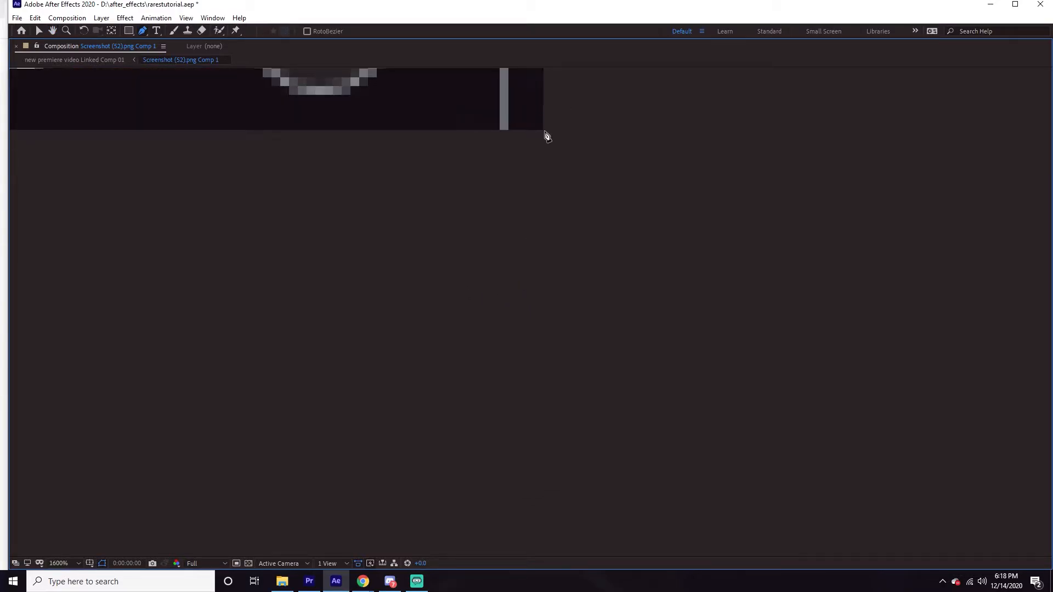
{"action": "left_click", "coordinate": [545, 132]}
- Add a mask path point at the lower-left corner of the captured taskbar in the screenshot
{"action": "key", "text": "h"}
{"action": "left_click_drag", "start_coordinate": [455, 171], "coordinate": [990, 261]}
{"action": "scroll", "coordinate": [305, 226], "scroll_direction": "down", "scroll_amount": 2}
{"action": "left_click_drag", "start_coordinate": [305, 226], "coordinate": [879, 242]}
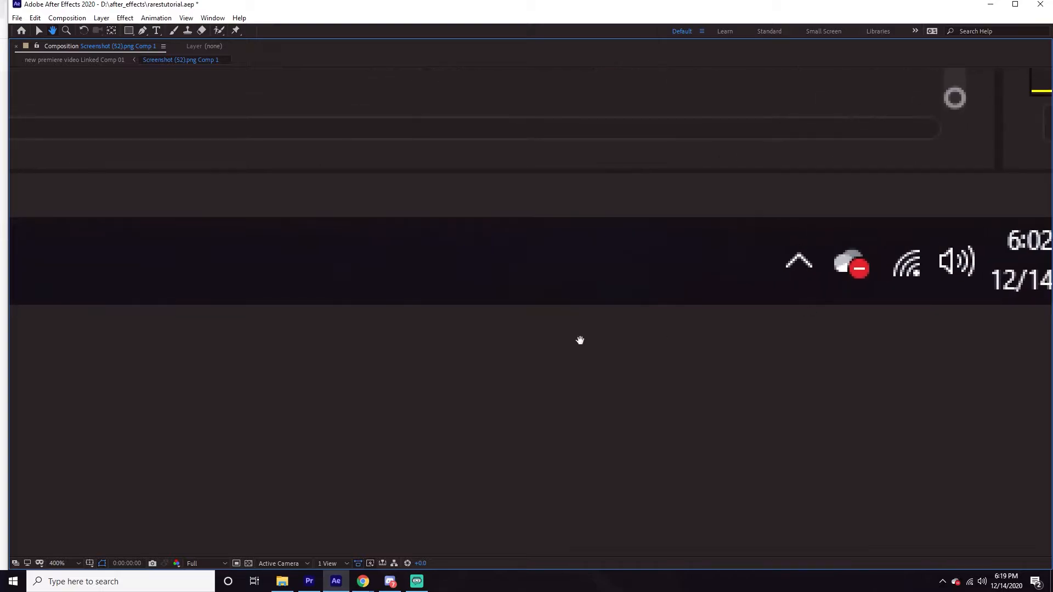
{"action": "left_click_drag", "start_coordinate": [207, 324], "coordinate": [983, 306]}
{"action": "left_click_drag", "start_coordinate": [275, 283], "coordinate": [1037, 287]}
{"action": "left_click_drag", "start_coordinate": [220, 305], "coordinate": [1036, 283]}
{"action": "left_click_drag", "start_coordinate": [479, 255], "coordinate": [872, 305]}
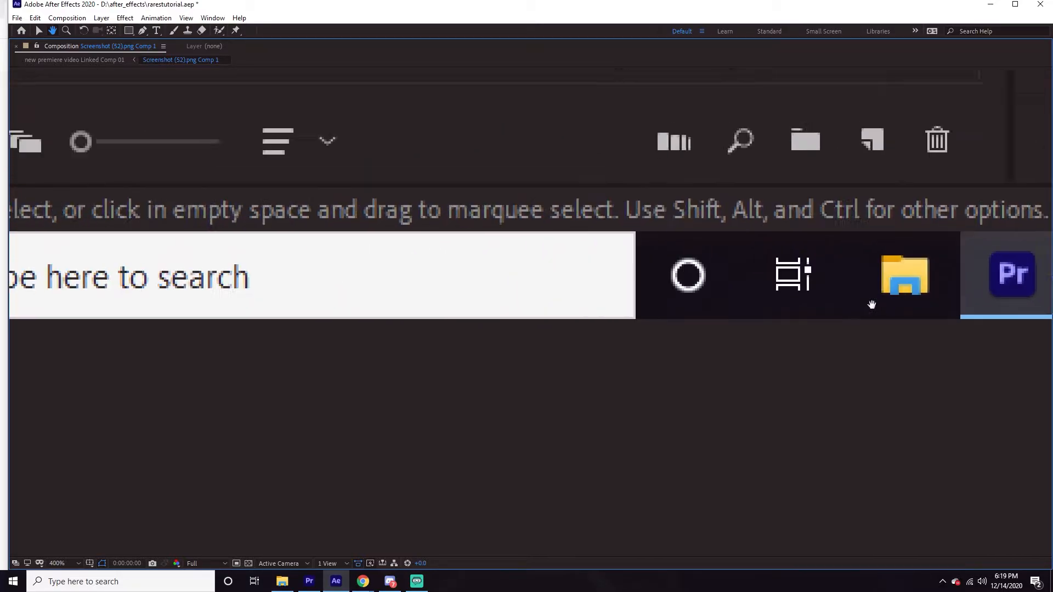
{"action": "left_click_drag", "start_coordinate": [270, 258], "coordinate": [1014, 245]}
{"action": "scroll", "coordinate": [515, 313], "scroll_direction": "up", "scroll_amount": 2}
{"action": "key", "text": "g"}
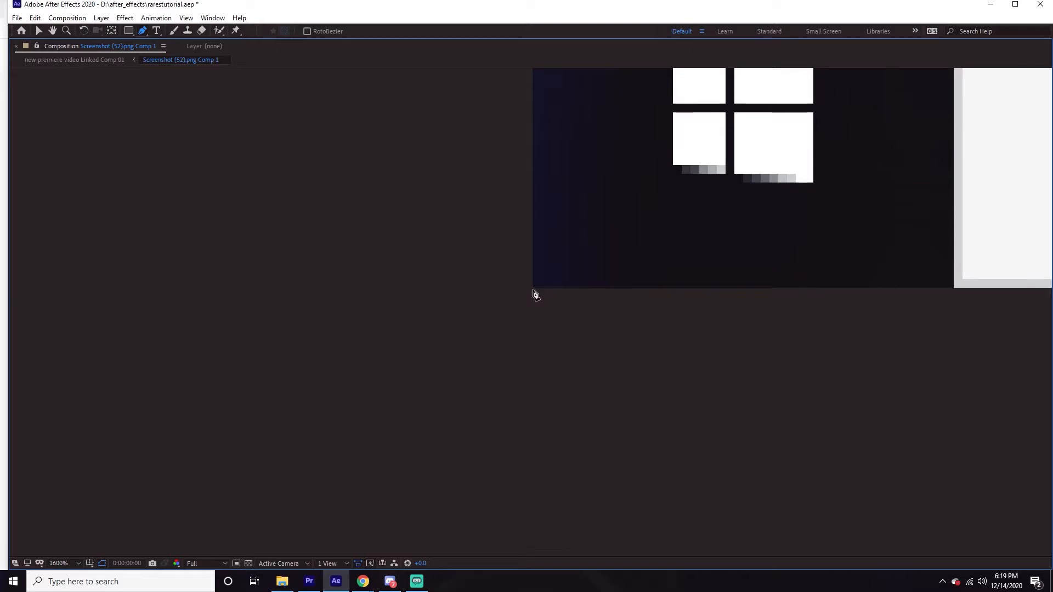
{"action": "left_click", "coordinate": [534, 290]}
- Close the mask path at its starting point in the screenshot's upper-left corner
{"action": "key", "text": "h"}
{"action": "left_click_drag", "start_coordinate": [534, 212], "coordinate": [531, 346]}
{"action": "scroll", "coordinate": [509, 262], "scroll_direction": "down", "scroll_amount": 3}
{"action": "left_click_drag", "start_coordinate": [548, 171], "coordinate": [551, 546]}
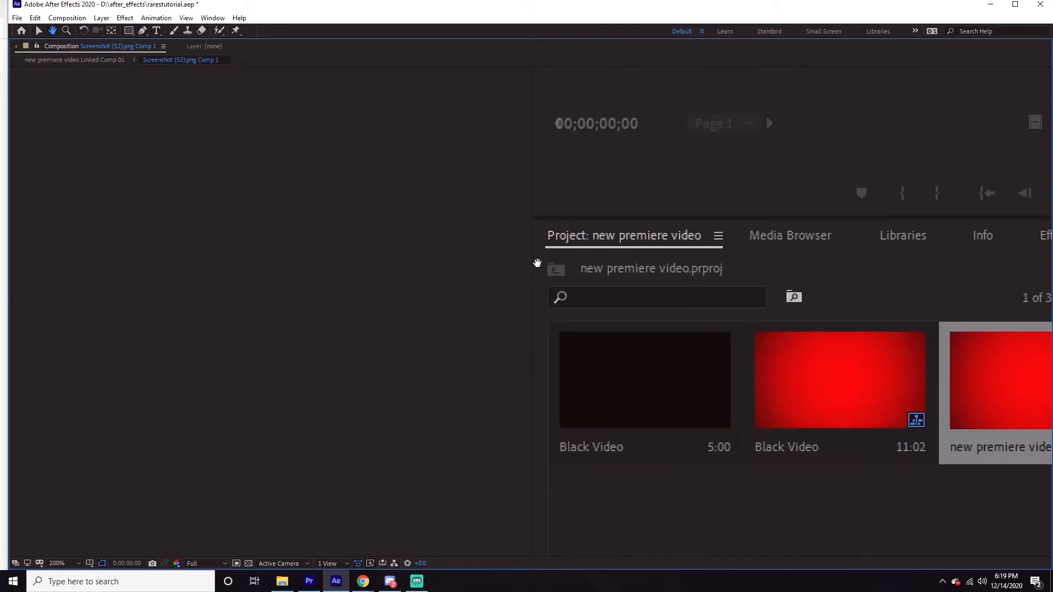
{"action": "scroll", "coordinate": [537, 263], "scroll_direction": "up", "scroll_amount": 10}
{"action": "key", "text": "g"}
{"action": "left_click", "coordinate": [506, 335]}
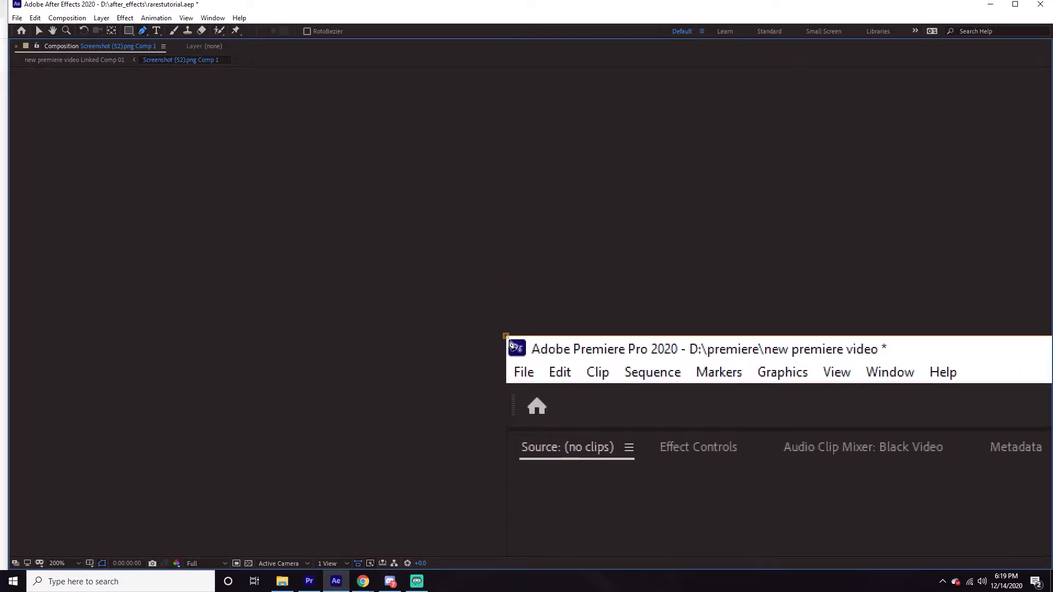
{"action": "scroll", "coordinate": [581, 302], "scroll_direction": "down", "scroll_amount": 6}
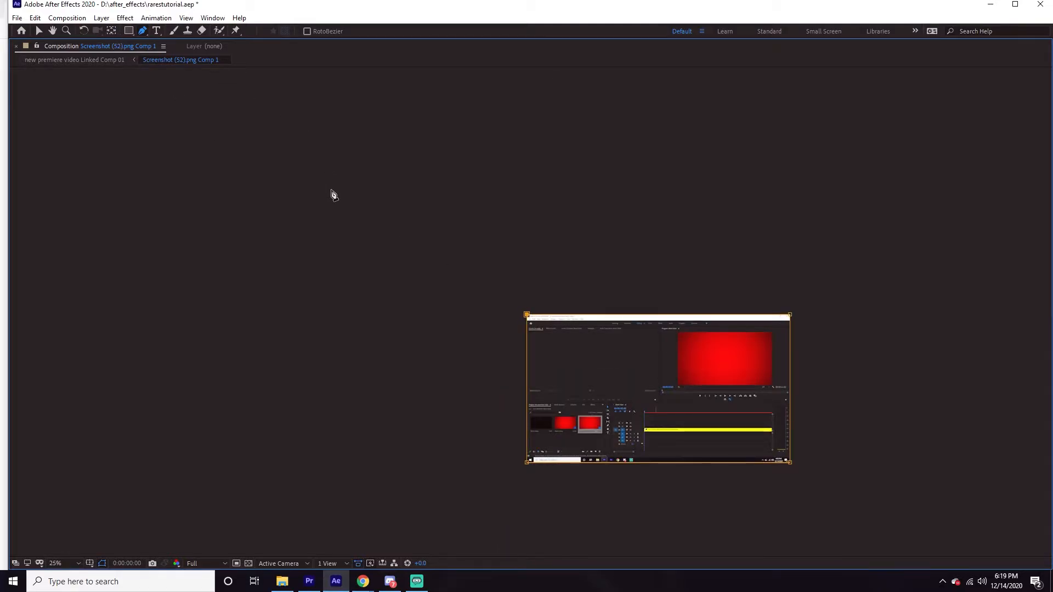
{"action": "key", "text": "super"}
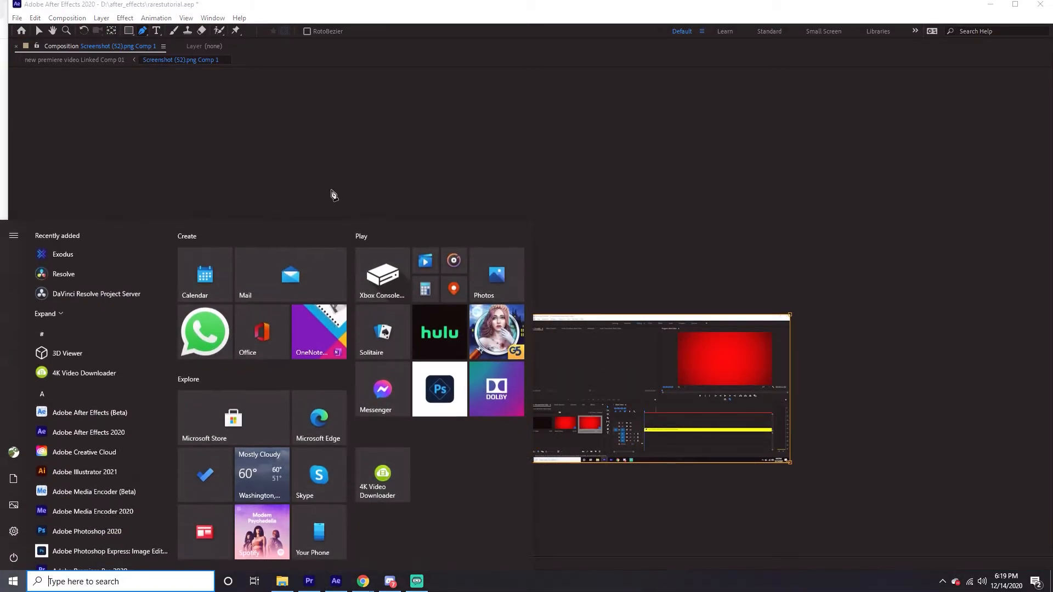
{"action": "type", "text": "v"}
{"action": "right_click", "coordinate": [291, 147]}
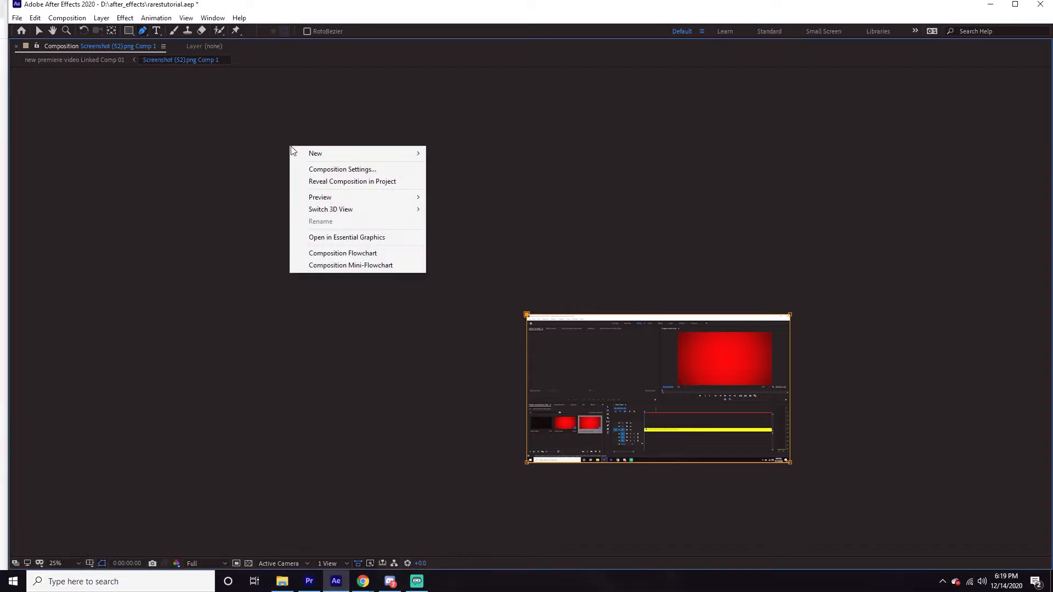
{"action": "left_click", "coordinate": [218, 162]}
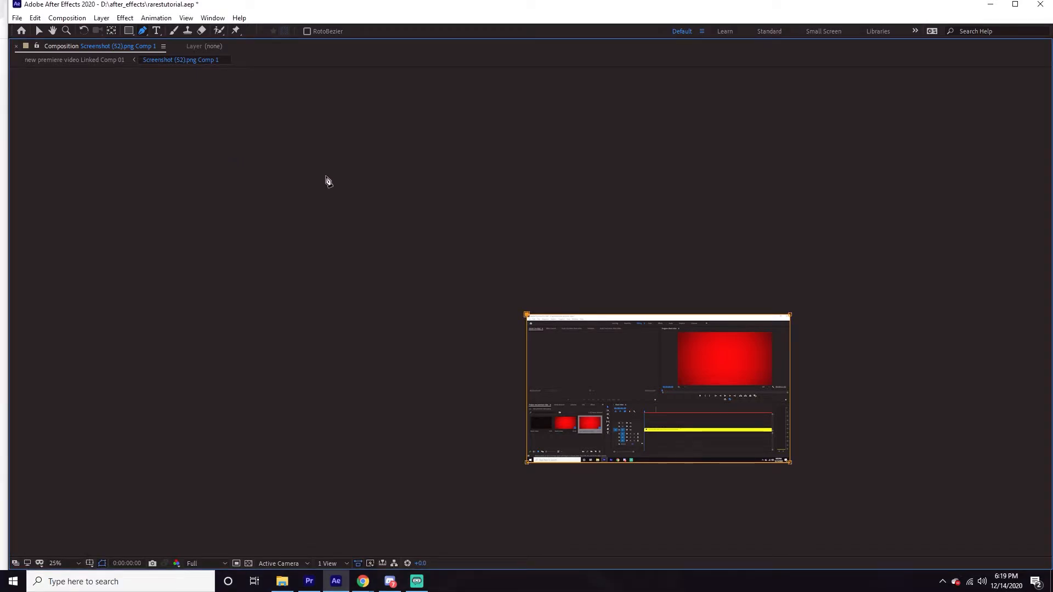
- Restore the full workspace layout and return to the new premiere video Linked Comp 01 composition
{"action": "key", "text": "v"}
{"action": "key", "text": "grave"}
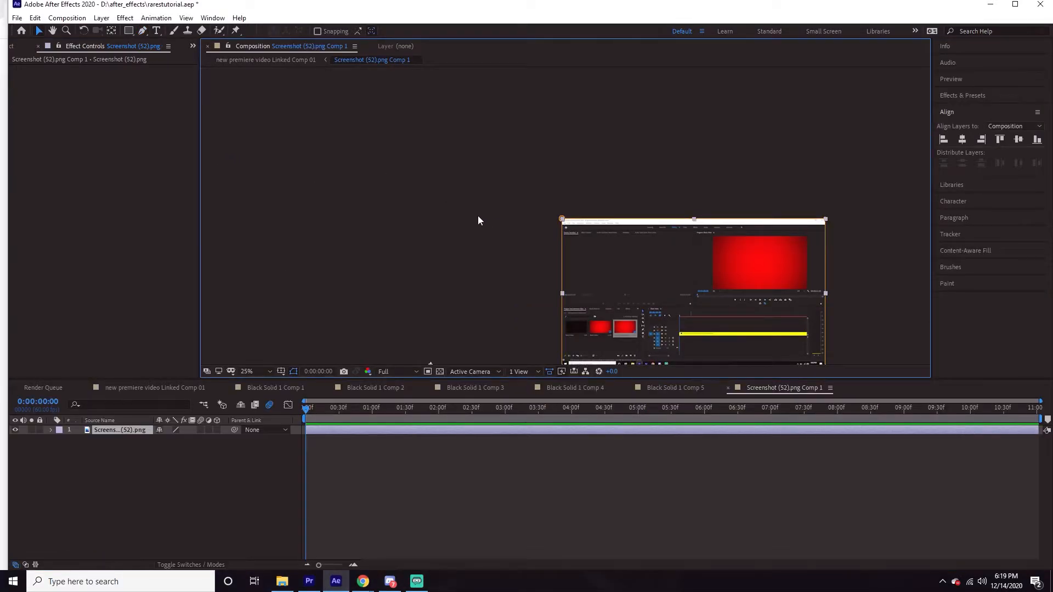
{"action": "left_click", "coordinate": [656, 389]}
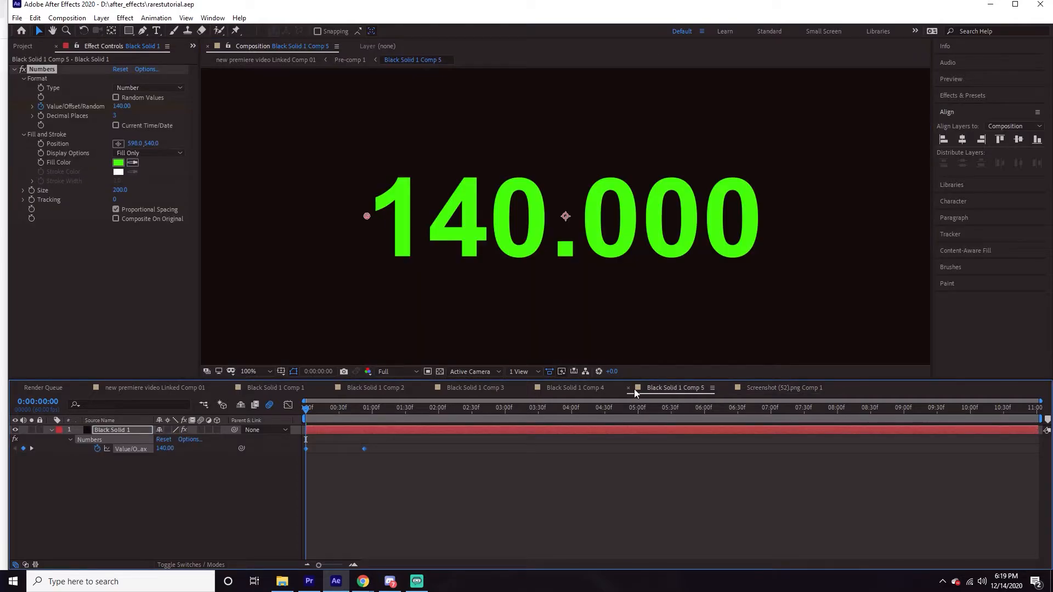
{"action": "left_click", "coordinate": [577, 386]}
{"action": "left_click", "coordinate": [472, 387]}
{"action": "left_click", "coordinate": [367, 387]}
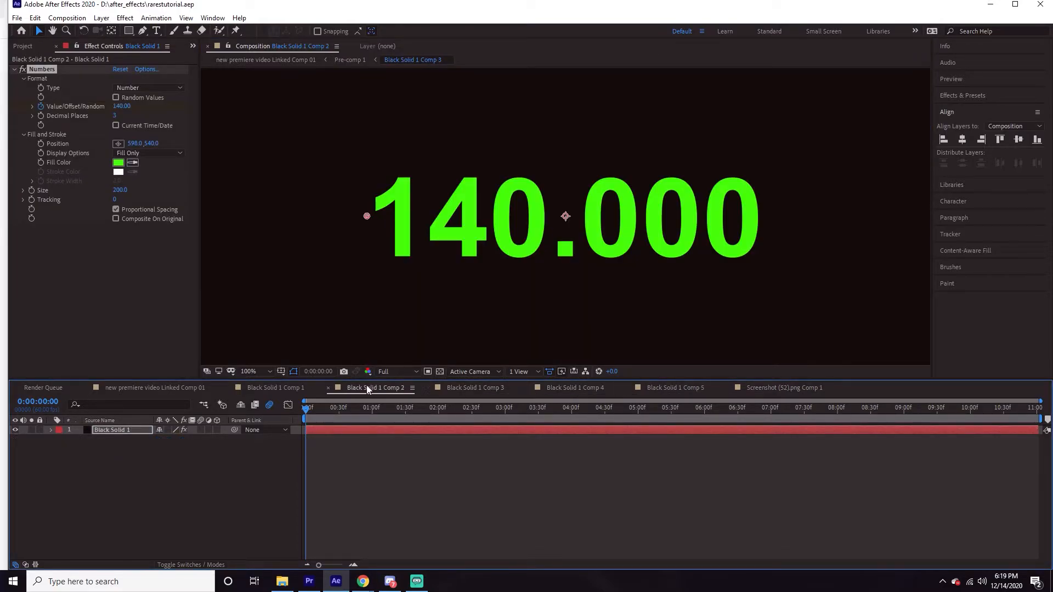
{"action": "left_click", "coordinate": [266, 390]}
{"action": "left_click", "coordinate": [143, 388]}
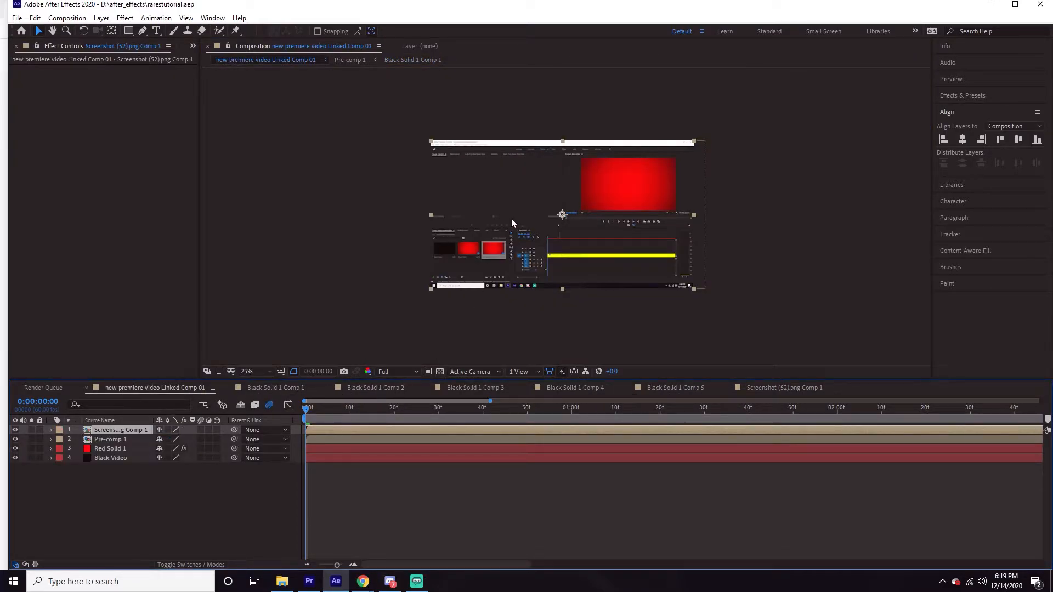
{"action": "scroll", "coordinate": [511, 219], "scroll_direction": "up", "scroll_amount": 2}
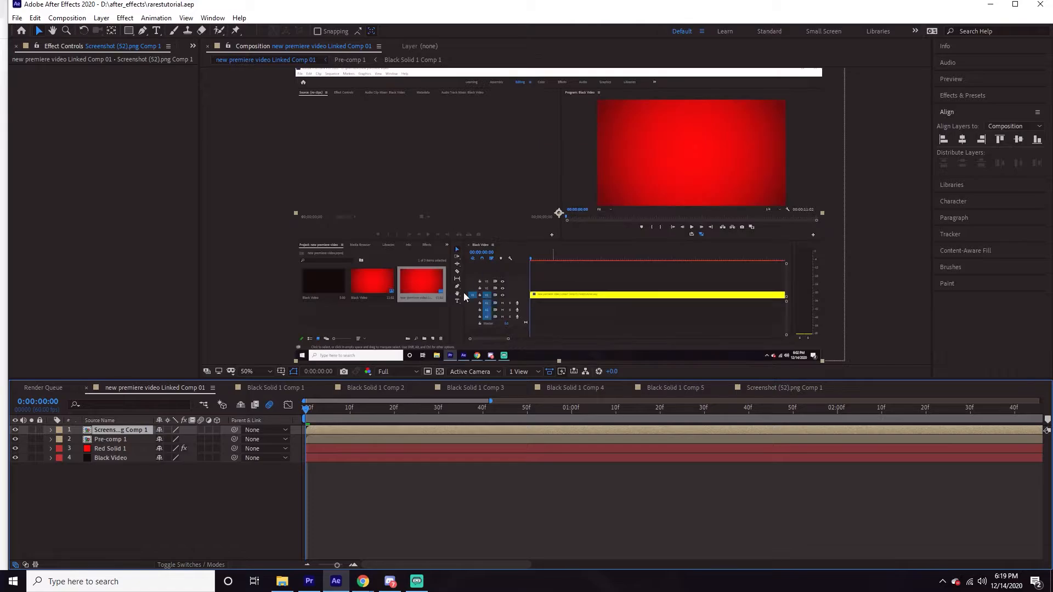
- Make the Screenshot (52).png Comp 1 layer 3D and reveal its transform properties
{"action": "left_click", "coordinate": [217, 429]}
{"action": "left_click", "coordinate": [52, 430]}
{"action": "left_click", "coordinate": [61, 440]}
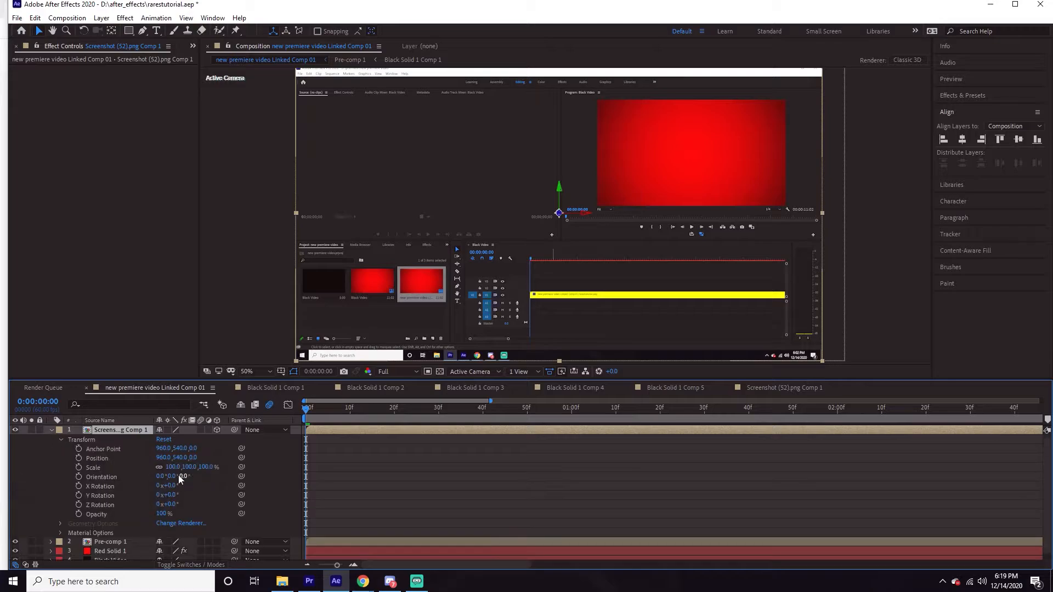
{"action": "mouse_move", "coordinate": [174, 470]}
{"action": "left_mouse_down"}
{"action": "mouse_move", "coordinate": [214, 471]}
{"action": "mouse_move", "coordinate": [179, 475]}
{"action": "mouse_move", "coordinate": [186, 483]}
{"action": "mouse_move", "coordinate": [171, 505]}
{"action": "mouse_move", "coordinate": [247, 484]}
{"action": "mouse_move", "coordinate": [117, 487]}
{"action": "mouse_move", "coordinate": [192, 477]}
{"action": "left_mouse_up"}
{"action": "key", "text": "ctrl+z"}
{"action": "key", "text": "ctrl+z"}
- Add a Two-Node Camera layer named Camera 1 with the 50mm preset to the composition
{"action": "left_click", "coordinate": [426, 459]}
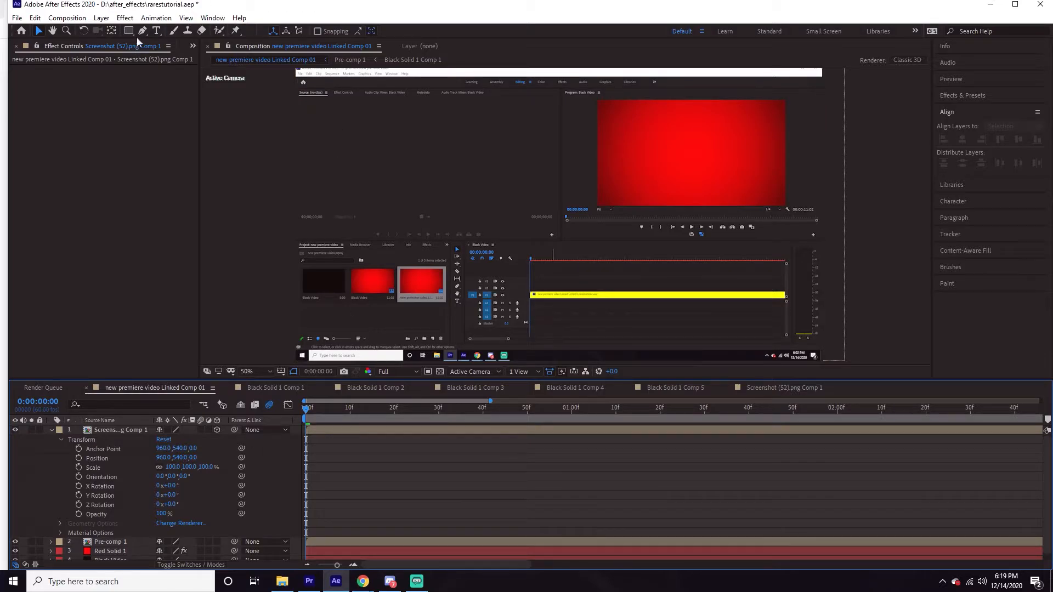
{"action": "left_click", "coordinate": [102, 22]}
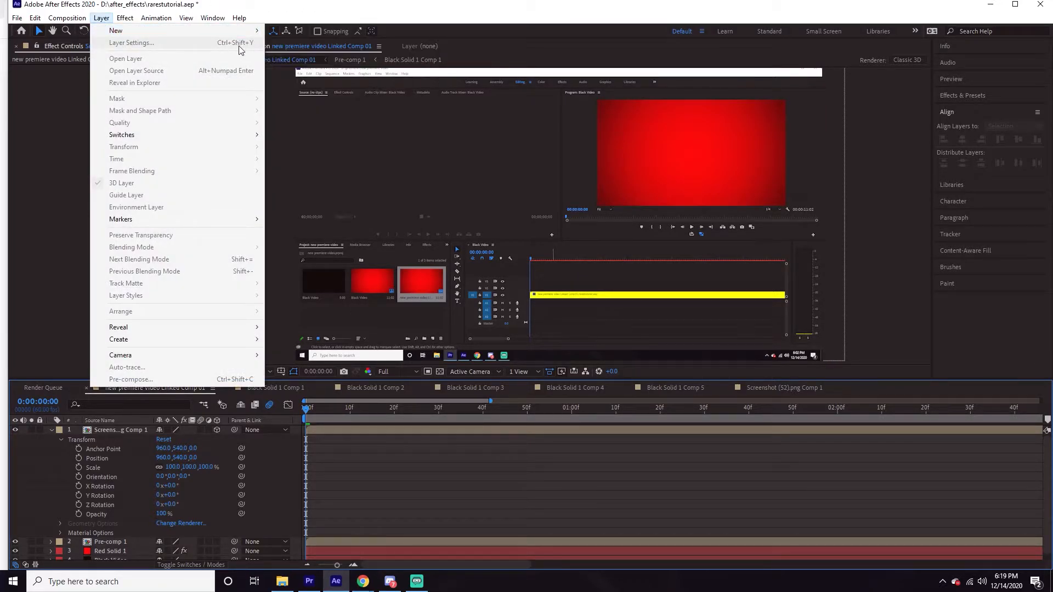
{"action": "mouse_move", "coordinate": [172, 34]}
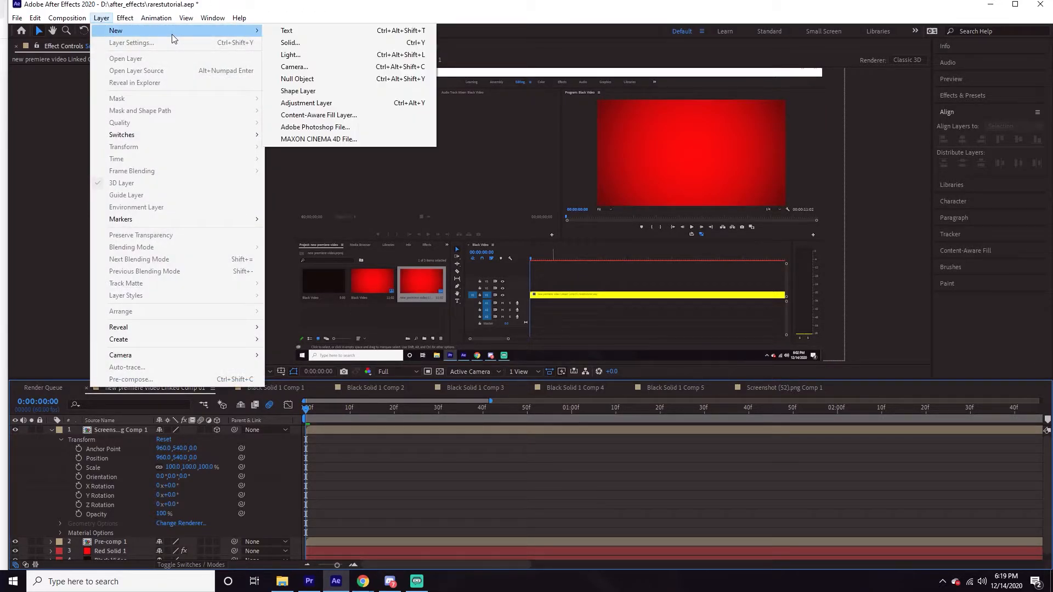
{"action": "left_click", "coordinate": [321, 67]}
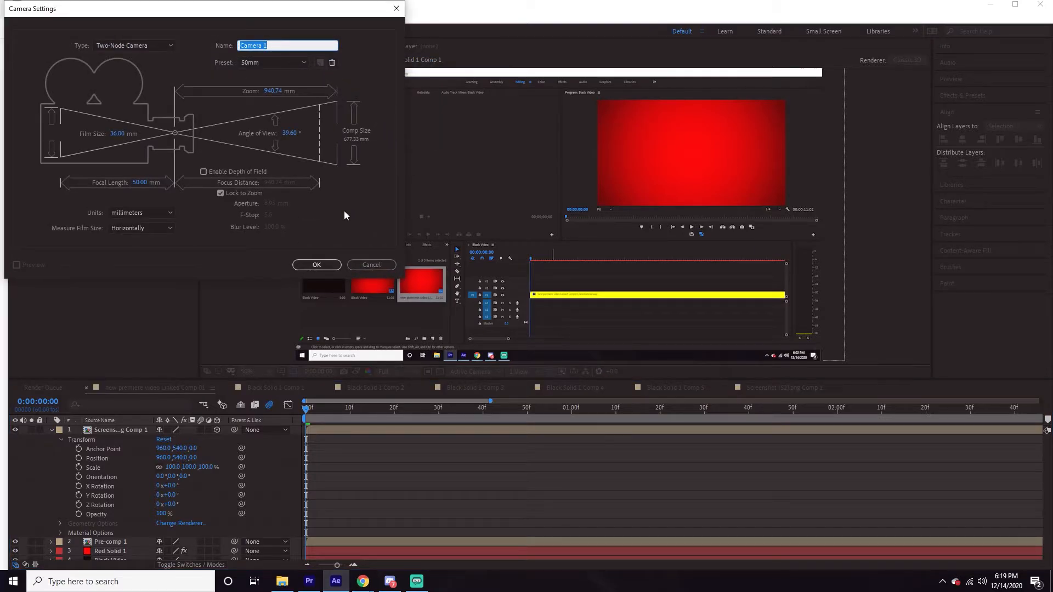
{"action": "left_click", "coordinate": [145, 45]}
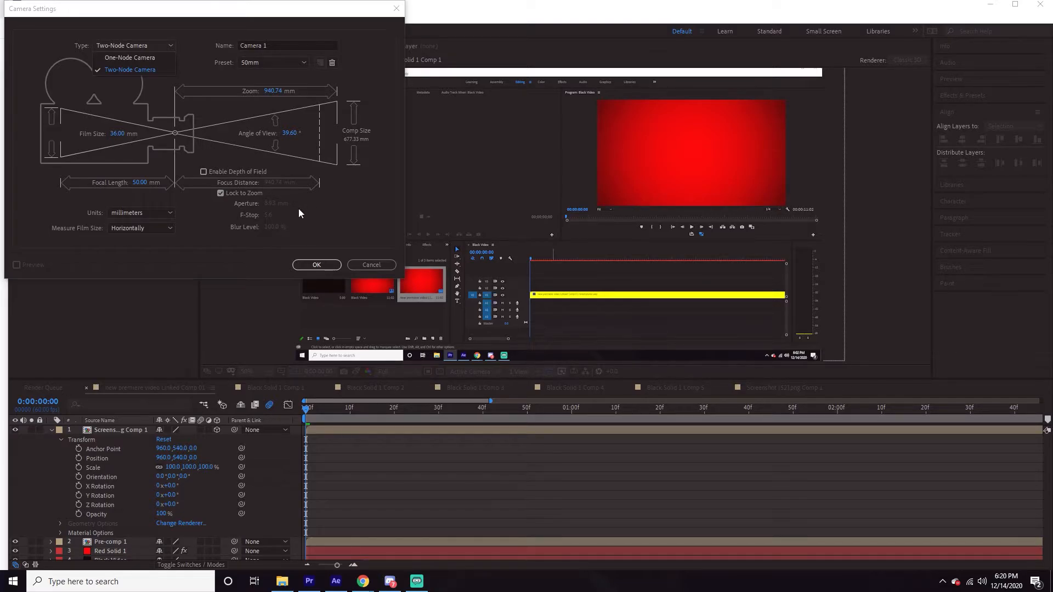
{"action": "left_click", "coordinate": [311, 265]}
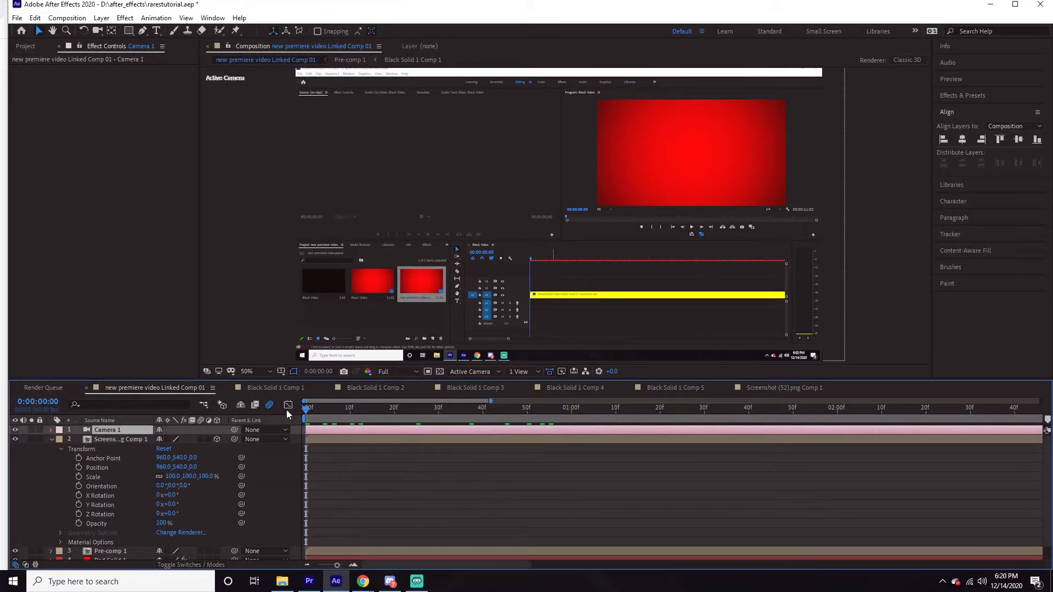
- Reveal Camera 1's transform properties and shift its X position to about 1259
{"action": "left_click", "coordinate": [51, 430]}
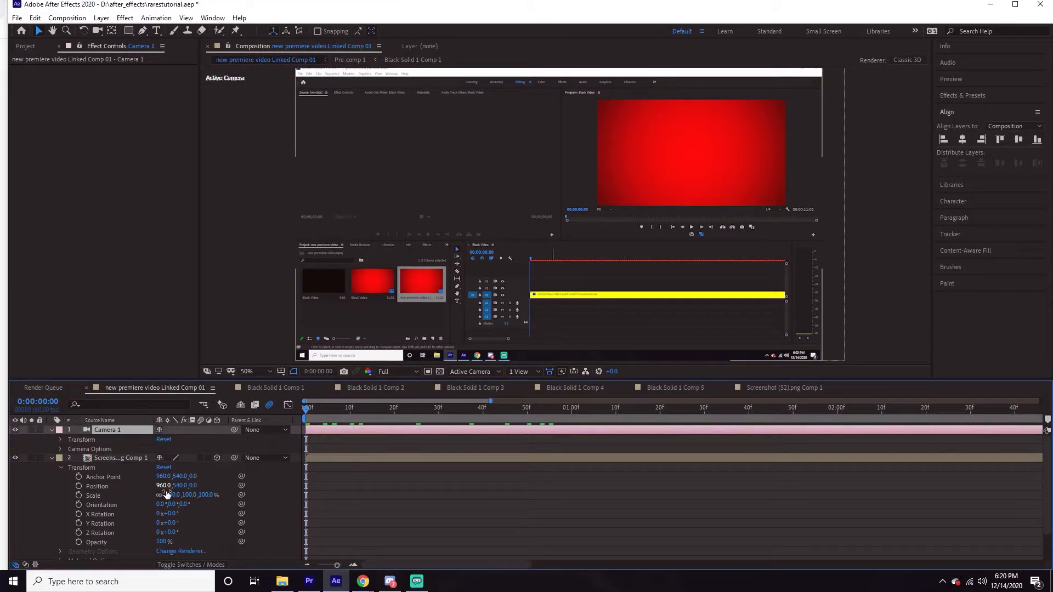
{"action": "left_click", "coordinate": [62, 440]}
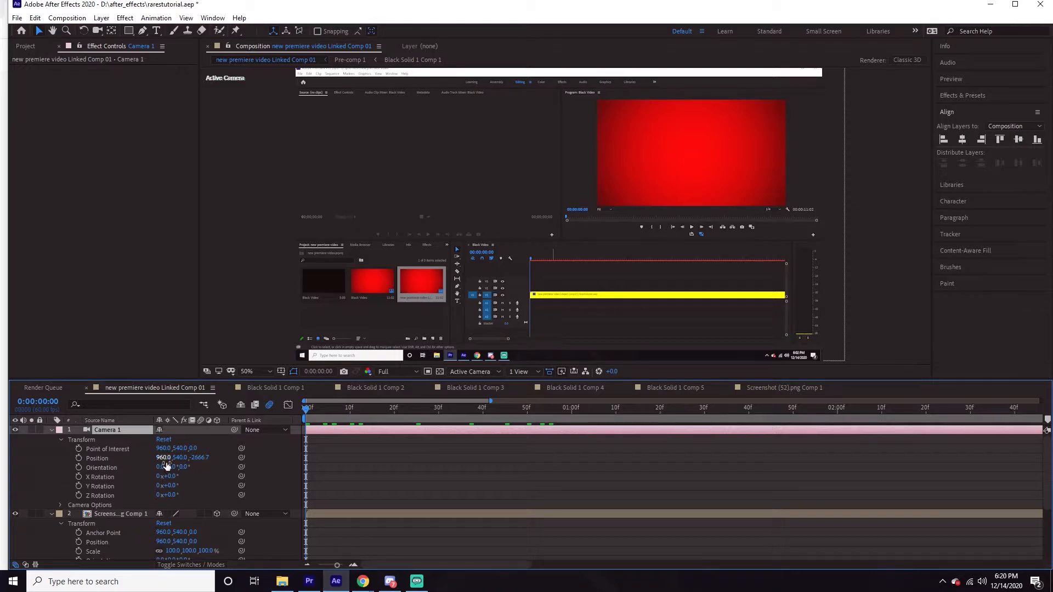
{"action": "left_click_drag", "start_coordinate": [162, 458], "coordinate": [190, 474]}
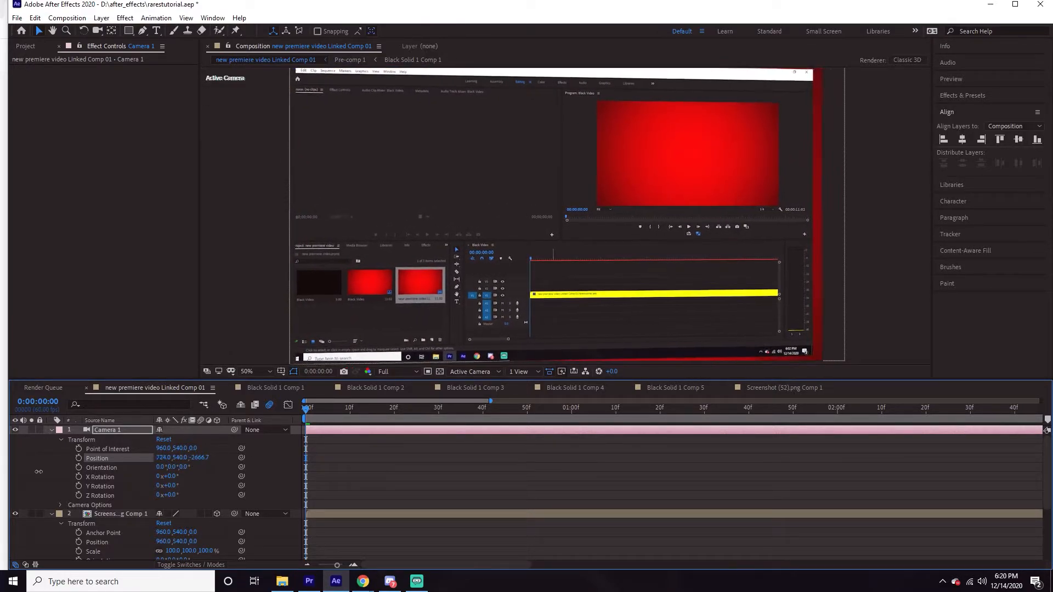
{"action": "left_click_drag", "start_coordinate": [38, 472], "coordinate": [305, 467]}
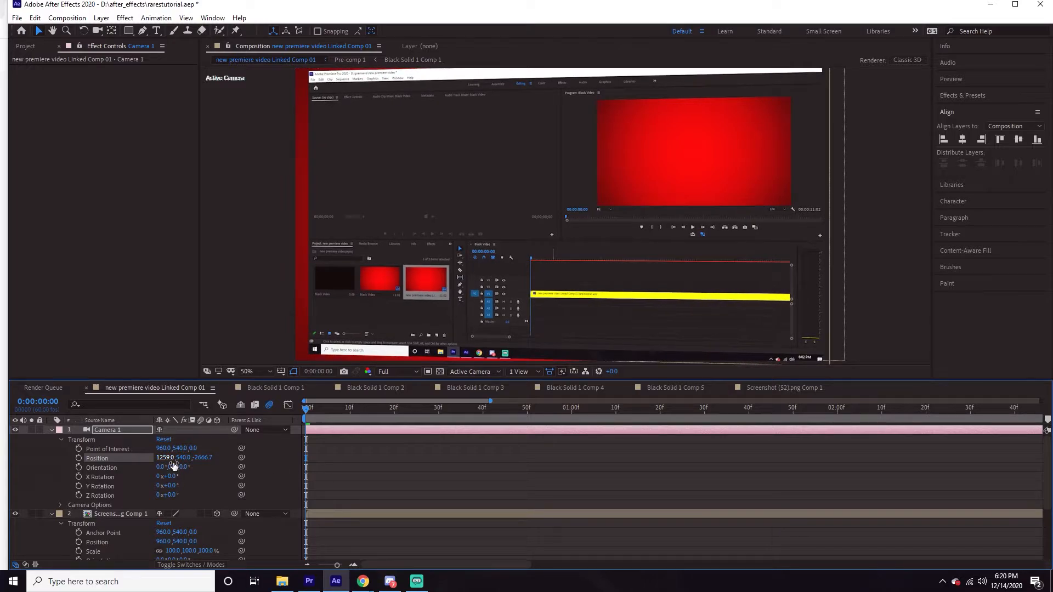
- Reposition Camera 1 to an X position of about 300 and a Z position of about -1828.7
{"action": "left_click_drag", "start_coordinate": [109, 467], "coordinate": [315, 479]}
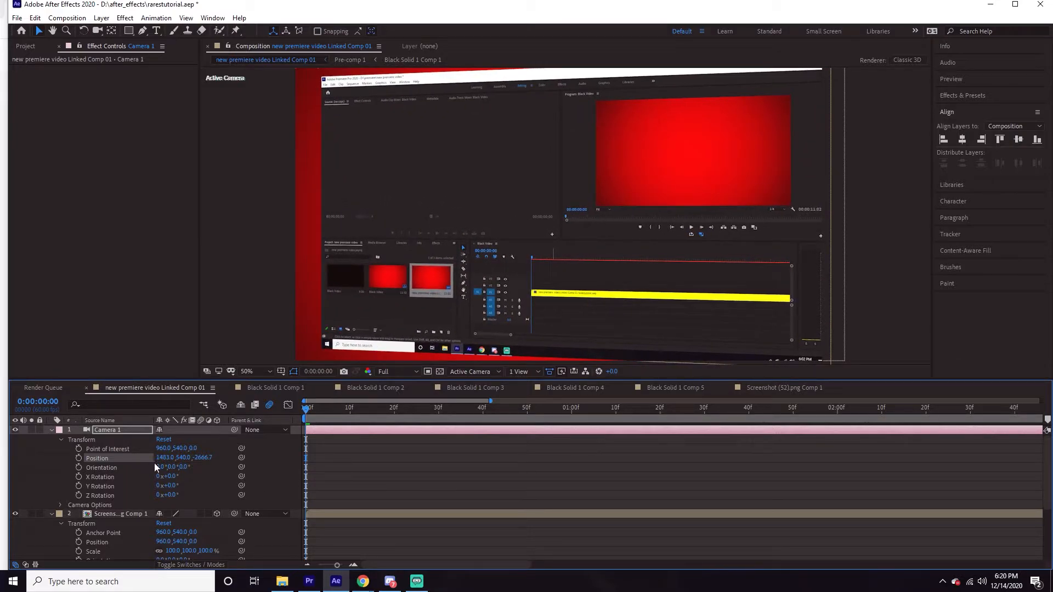
{"action": "left_click_drag", "start_coordinate": [152, 464], "coordinate": [46, 477]}
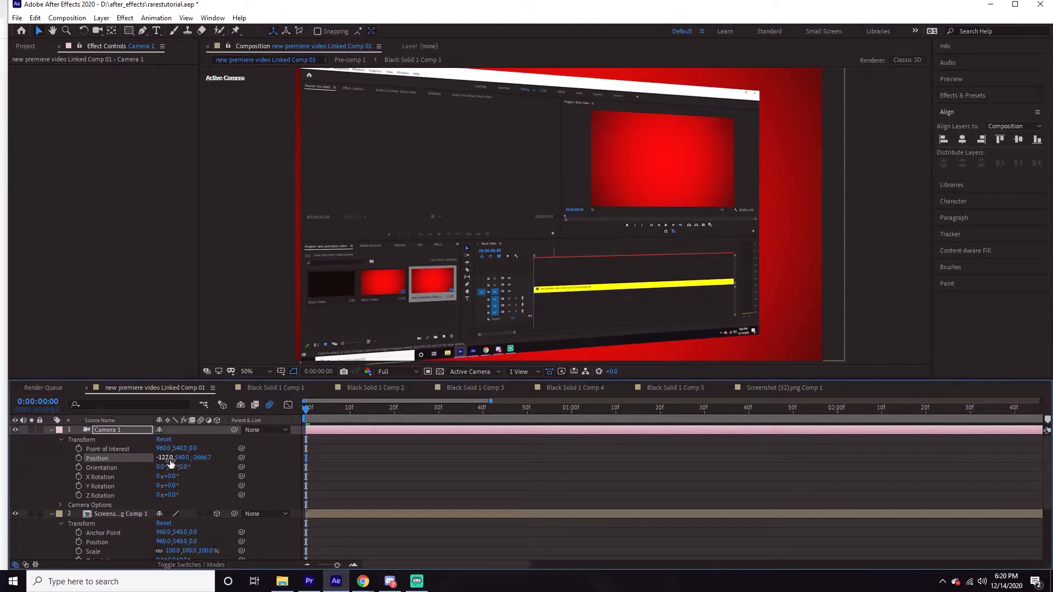
{"action": "left_click_drag", "start_coordinate": [170, 463], "coordinate": [228, 462]}
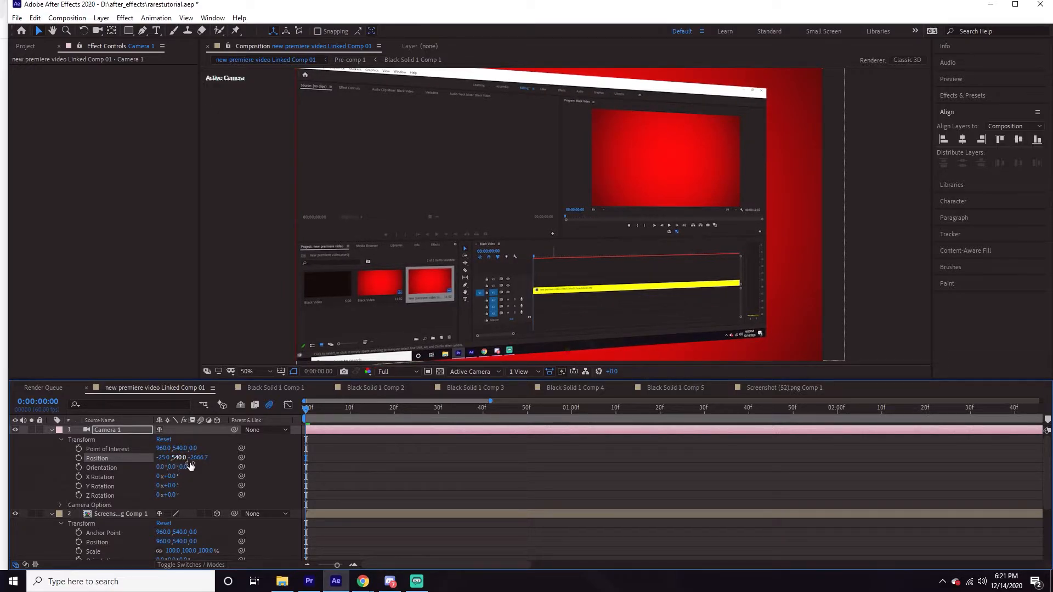
{"action": "left_click_drag", "start_coordinate": [191, 465], "coordinate": [622, 426]}
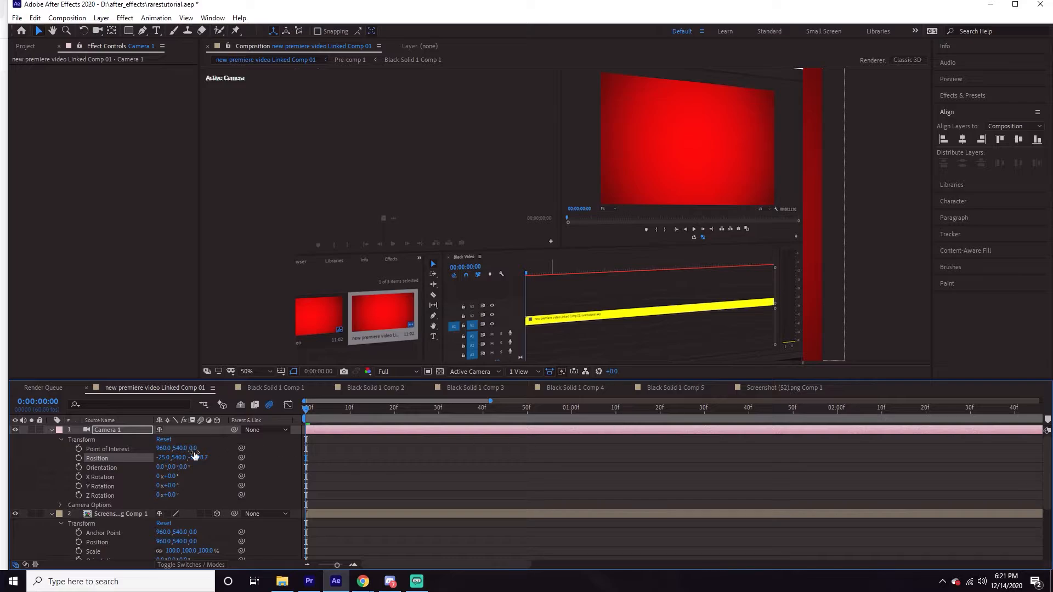
{"action": "left_click_drag", "start_coordinate": [180, 458], "coordinate": [329, 441]}
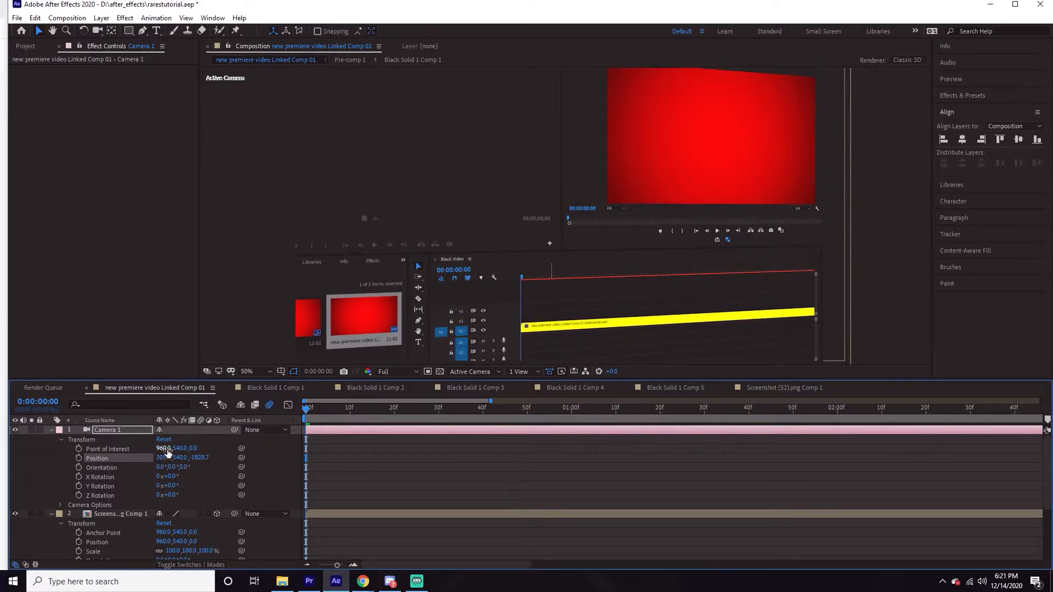
- Shift Camera 1's point of interest X to about 1001 and position X to about 229, and keyframe both properties at 0:00:00:00
{"action": "left_click_drag", "start_coordinate": [168, 451], "coordinate": [118, 456]}
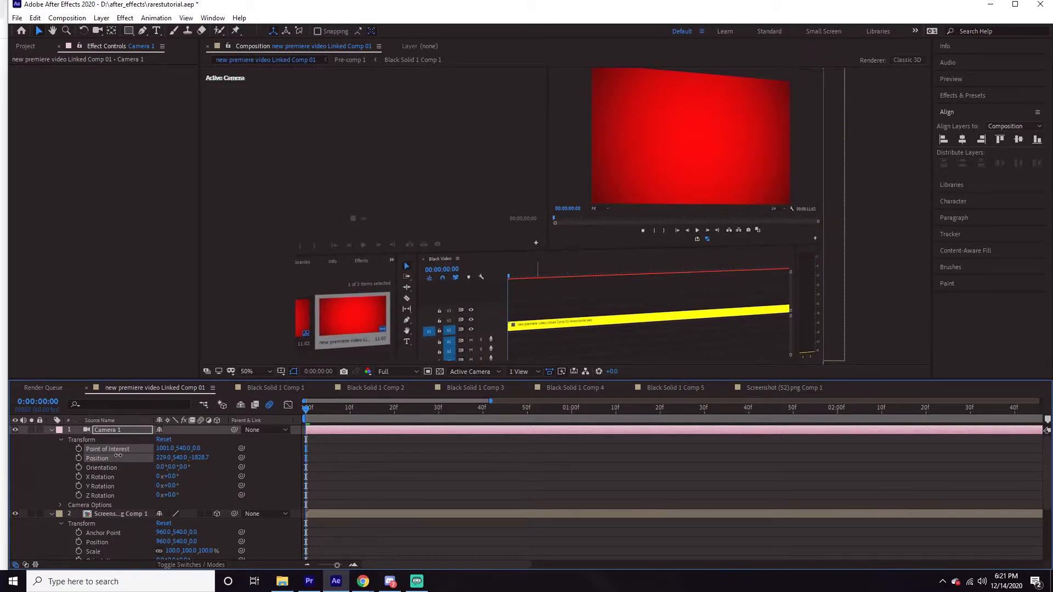
{"action": "left_click", "coordinate": [78, 459]}
{"action": "left_click", "coordinate": [79, 448]}
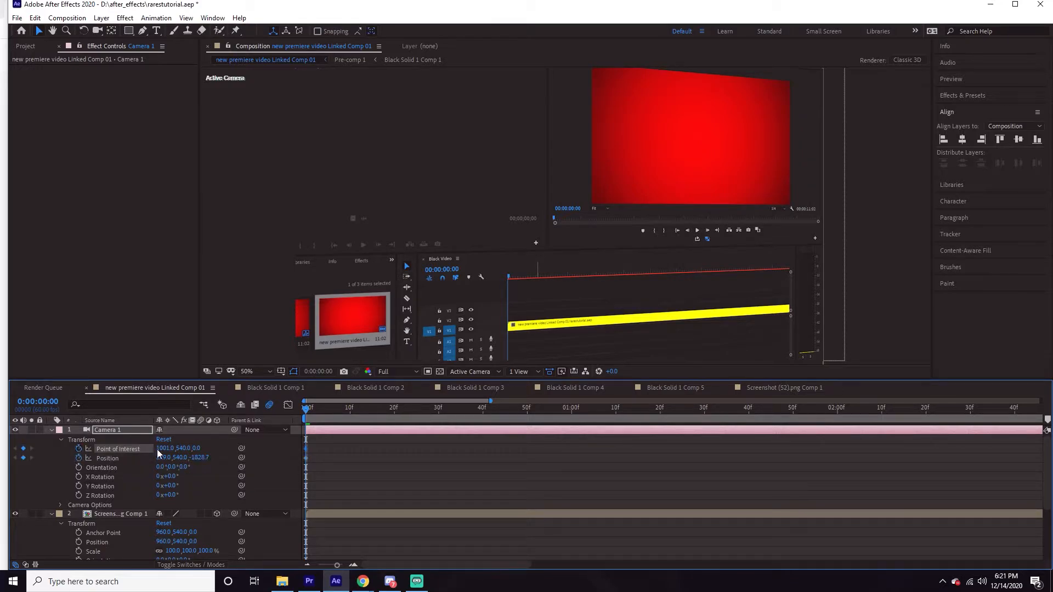
- At 0:00:01:36, keyframe Camera 1's position X at about -353 and its point of interest X at about 747
{"action": "key", "text": "space"}
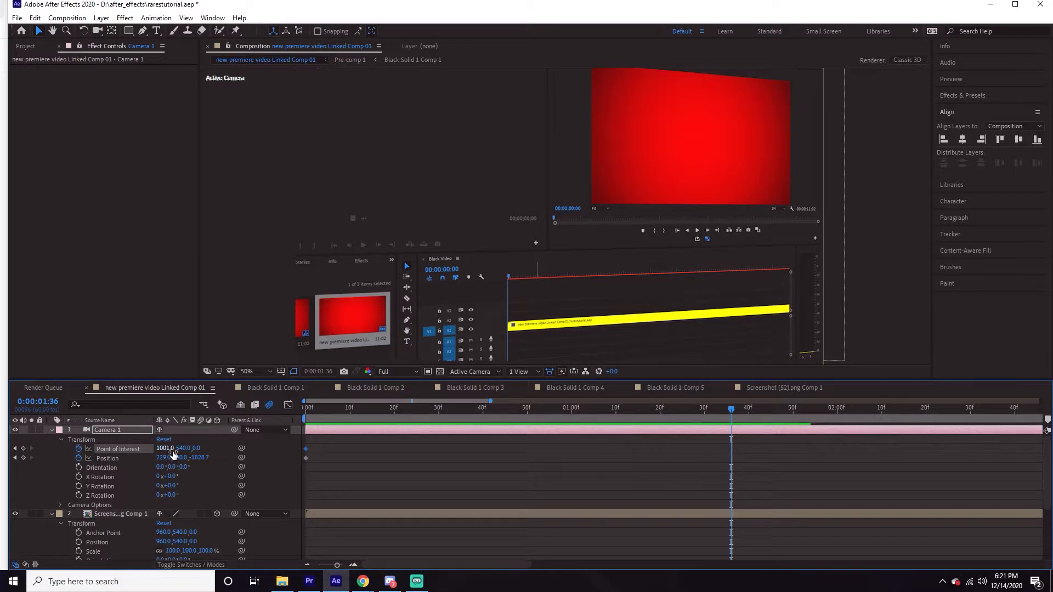
{"action": "left_click_drag", "start_coordinate": [169, 463], "coordinate": [110, 462]}
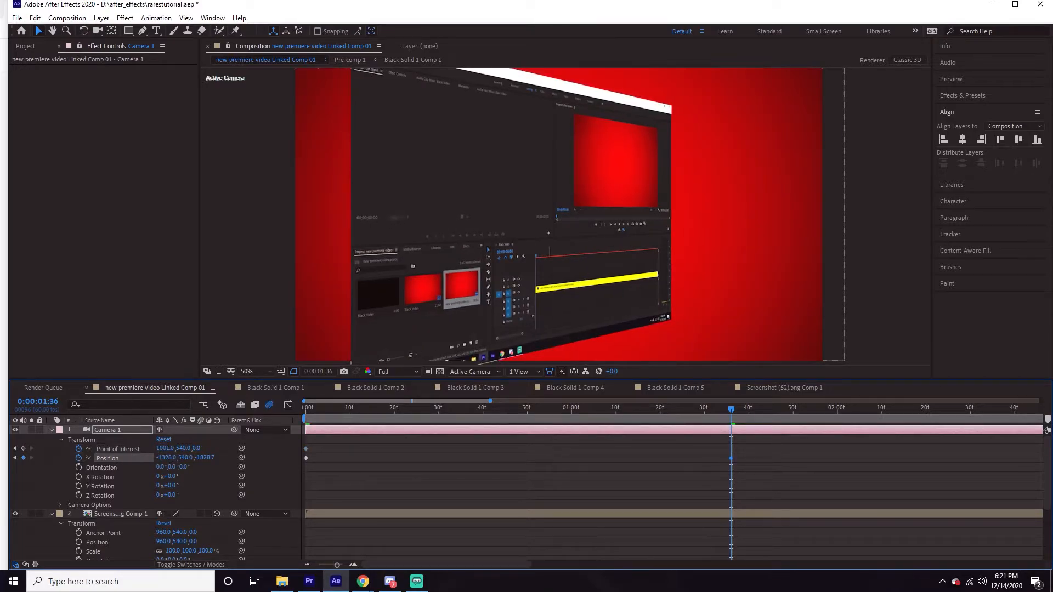
{"action": "left_click_drag", "start_coordinate": [180, 462], "coordinate": [661, 426]}
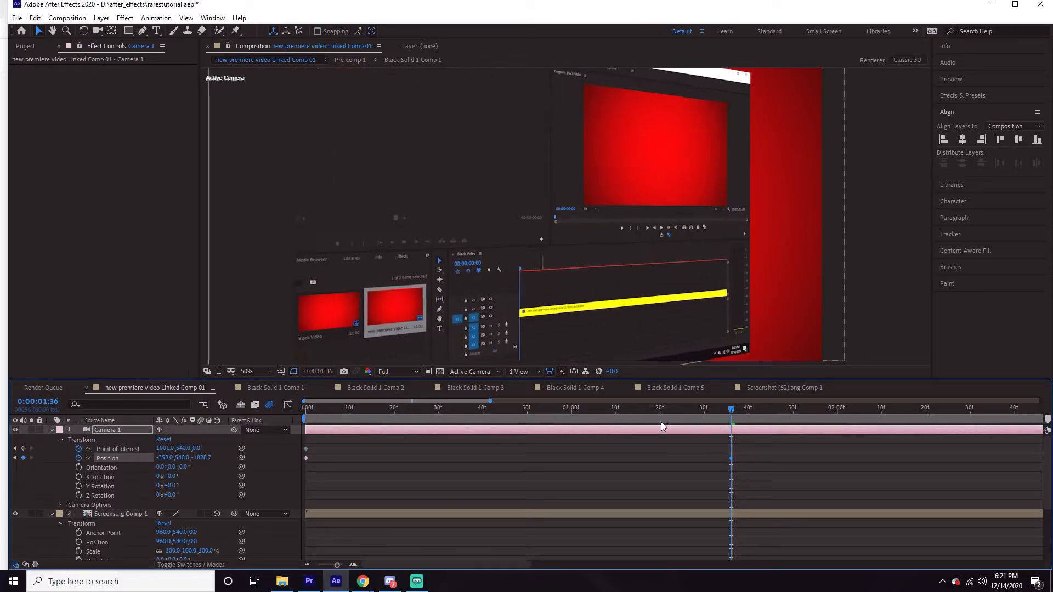
{"action": "left_click_drag", "start_coordinate": [165, 454], "coordinate": [92, 461]}
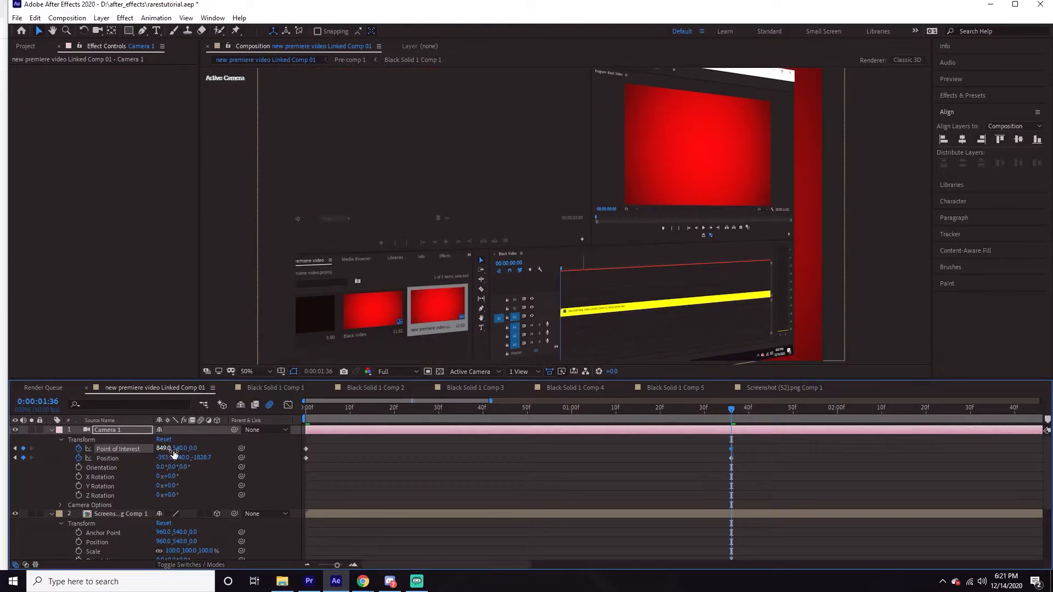
{"action": "left_click_drag", "start_coordinate": [168, 453], "coordinate": [266, 444]}
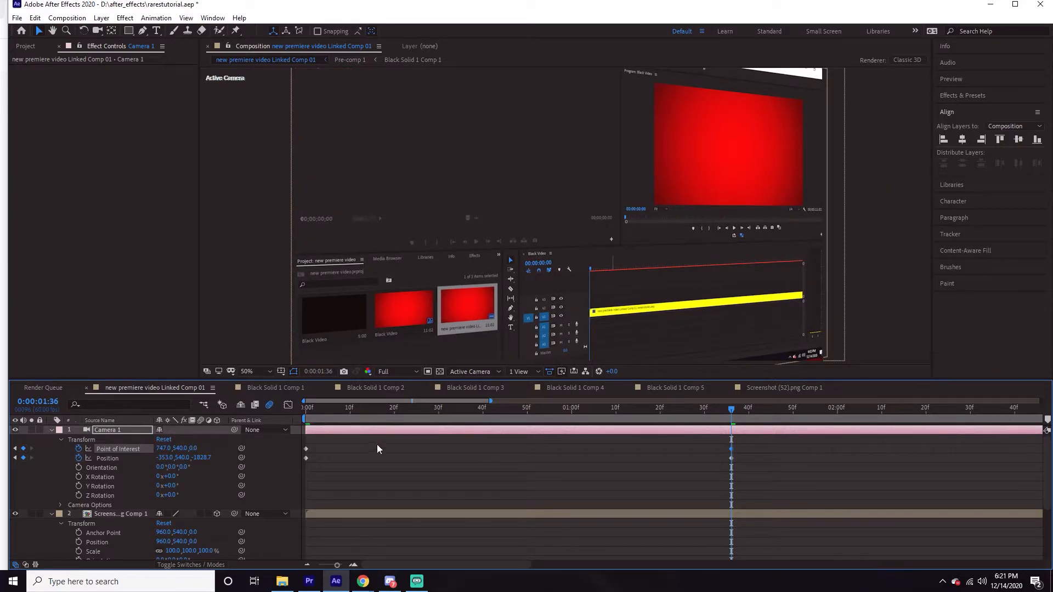
- Preview the camera animation from the start of the composition
{"action": "left_click_drag", "start_coordinate": [576, 414], "coordinate": [202, 425]}
{"action": "key", "text": "space"}
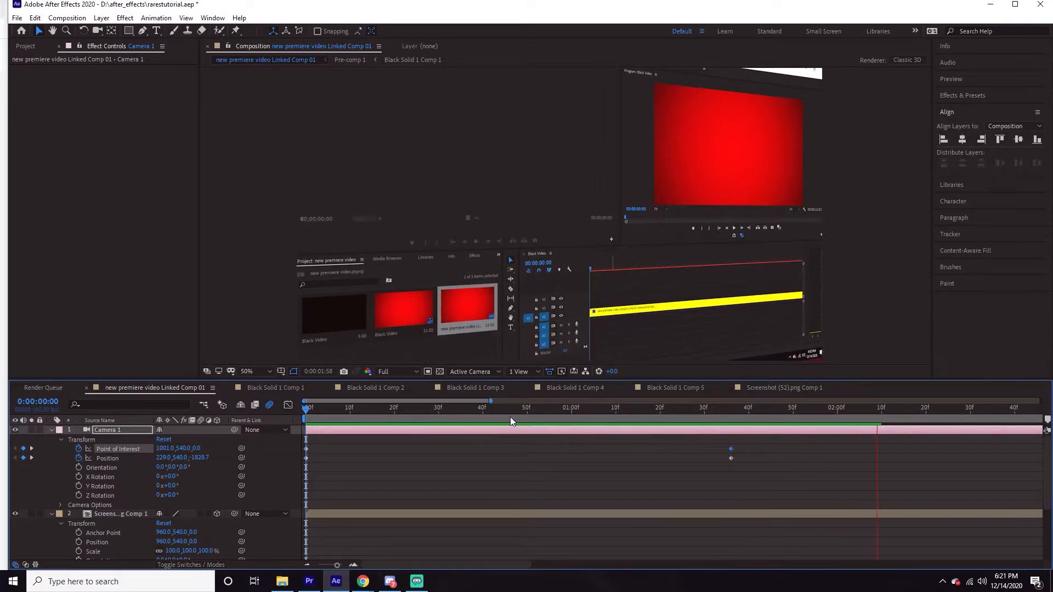
{"action": "left_click_drag", "start_coordinate": [459, 418], "coordinate": [206, 420]}
{"action": "key", "text": "space"}
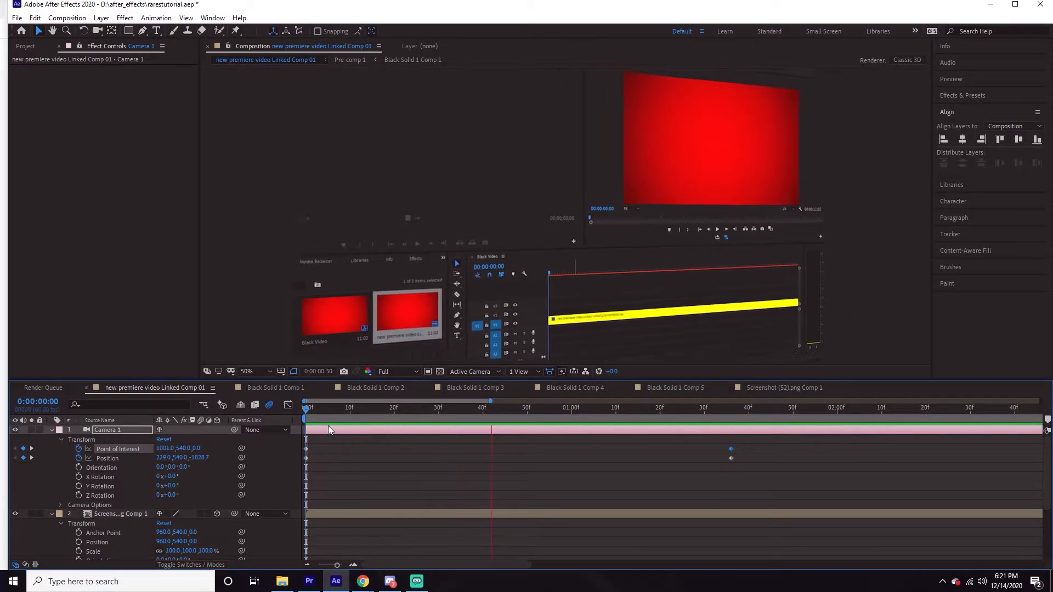
- Preview the current camera animation and return to the start of the timeline
{"action": "key", "text": "space"}
{"action": "key", "text": "space"}
{"action": "key", "text": "space"}
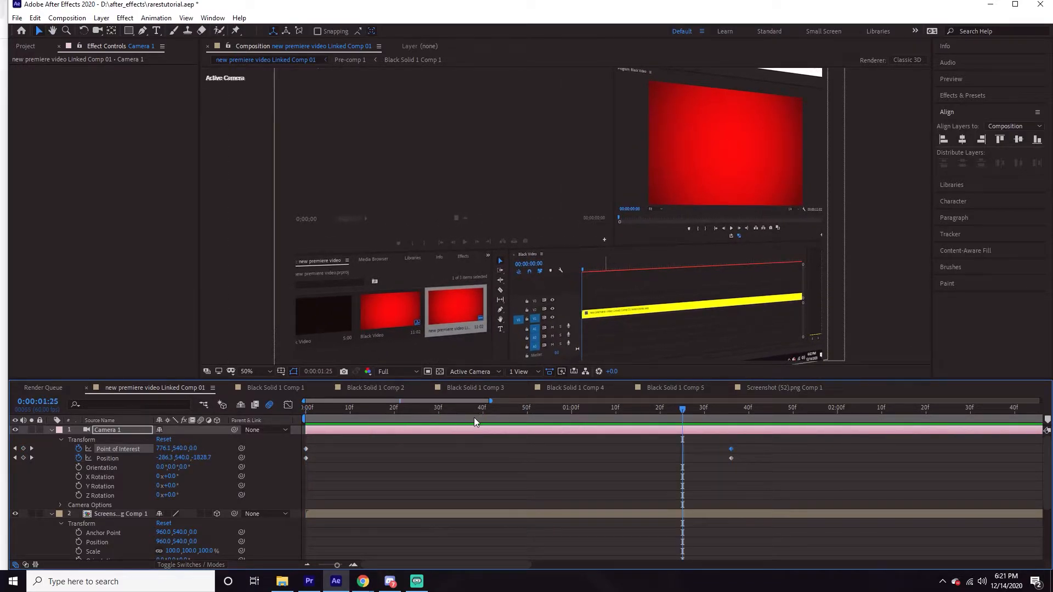
{"action": "left_click_drag", "start_coordinate": [496, 409], "coordinate": [294, 419]}
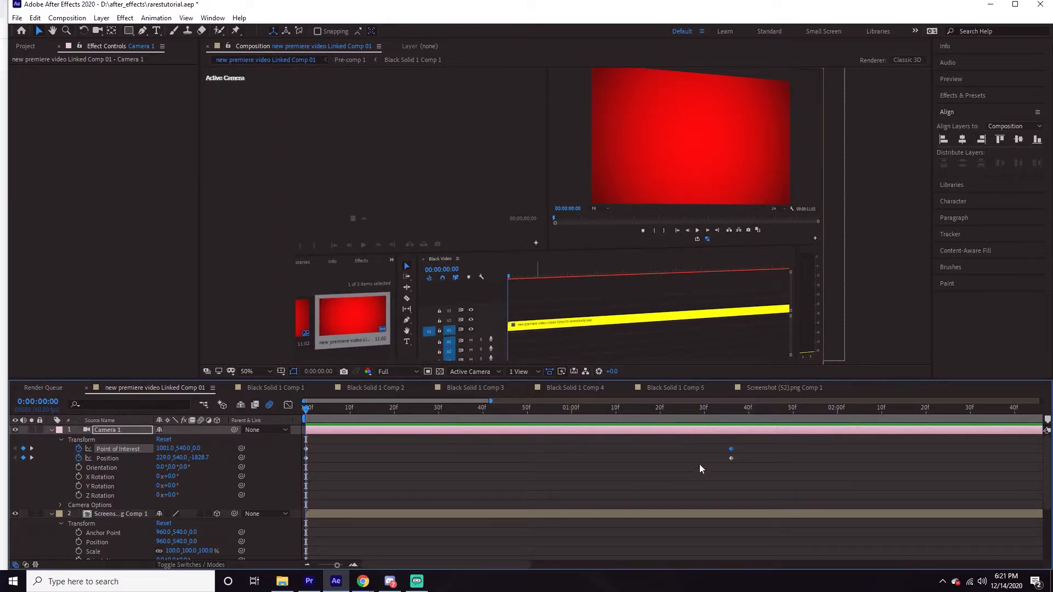
- Delete all Point of Interest and Position keyframes of the Camera 1 layer
{"action": "left_click_drag", "start_coordinate": [772, 476], "coordinate": [301, 442]}
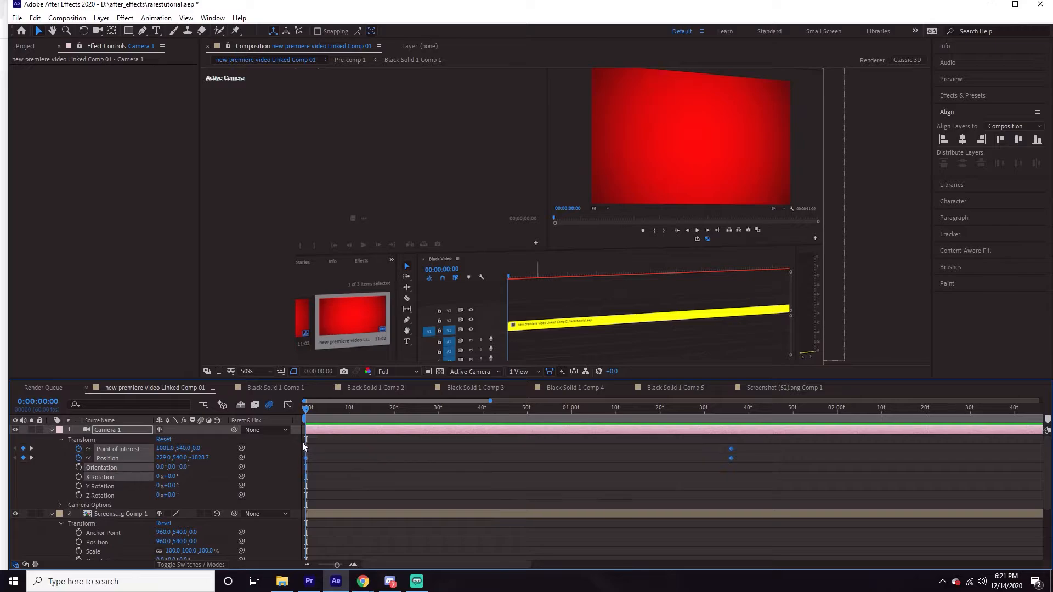
{"action": "key", "text": "Delete"}
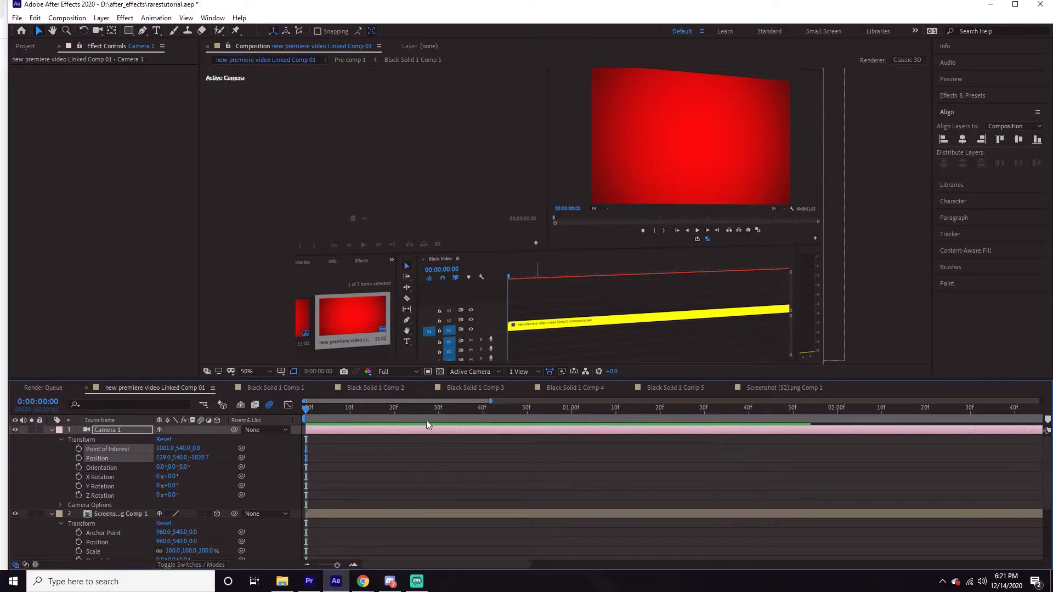
{"action": "left_click", "coordinate": [352, 465]}
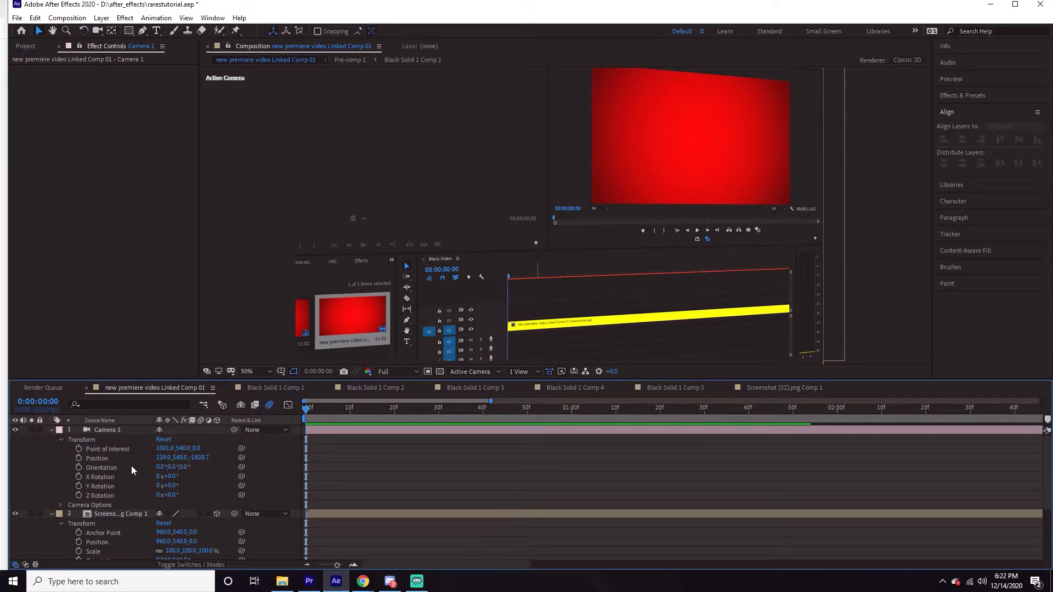
- Keyframe Camera 1 at the start with Point of Interest X at 685 and Position X at 764
{"action": "left_click_drag", "start_coordinate": [164, 458], "coordinate": [72, 455]}
{"action": "left_click_drag", "start_coordinate": [157, 454], "coordinate": [861, 447]}
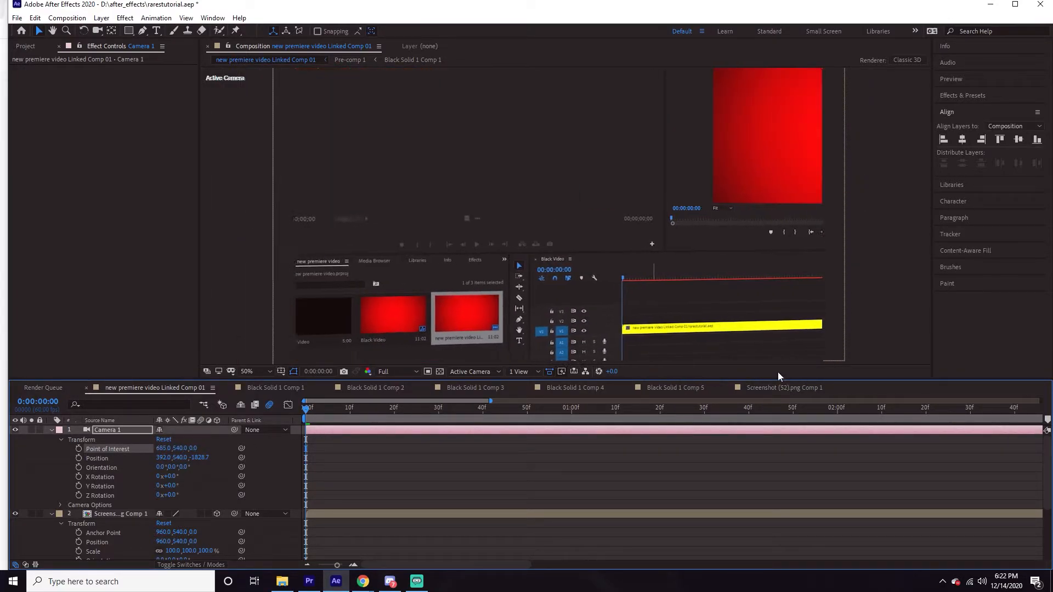
{"action": "scroll", "coordinate": [707, 264], "scroll_direction": "down", "scroll_amount": 2}
{"action": "scroll", "coordinate": [706, 264], "scroll_direction": "up", "scroll_amount": 2}
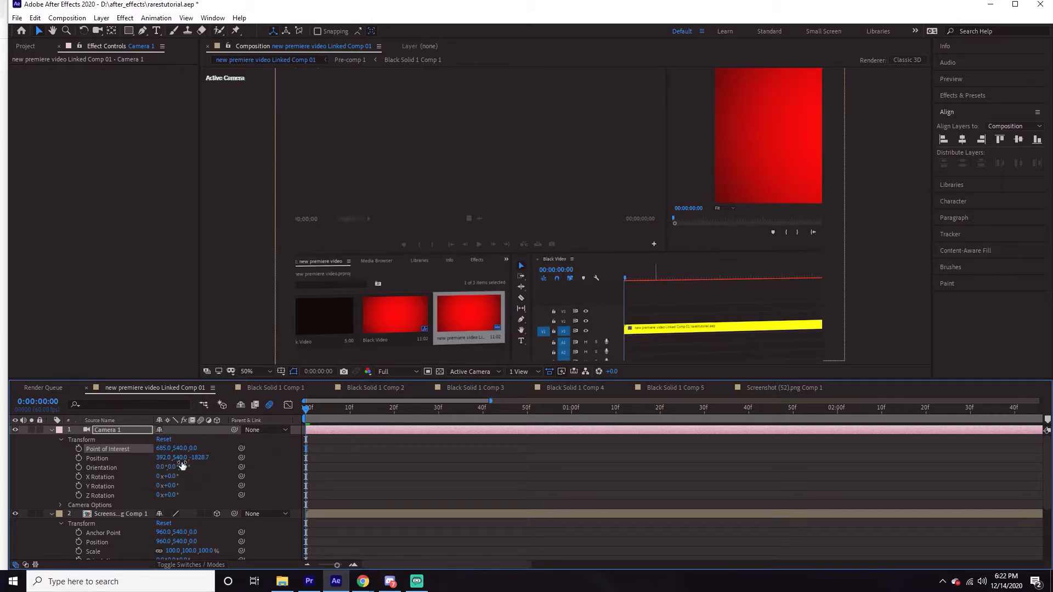
{"action": "left_click_drag", "start_coordinate": [172, 465], "coordinate": [365, 454]}
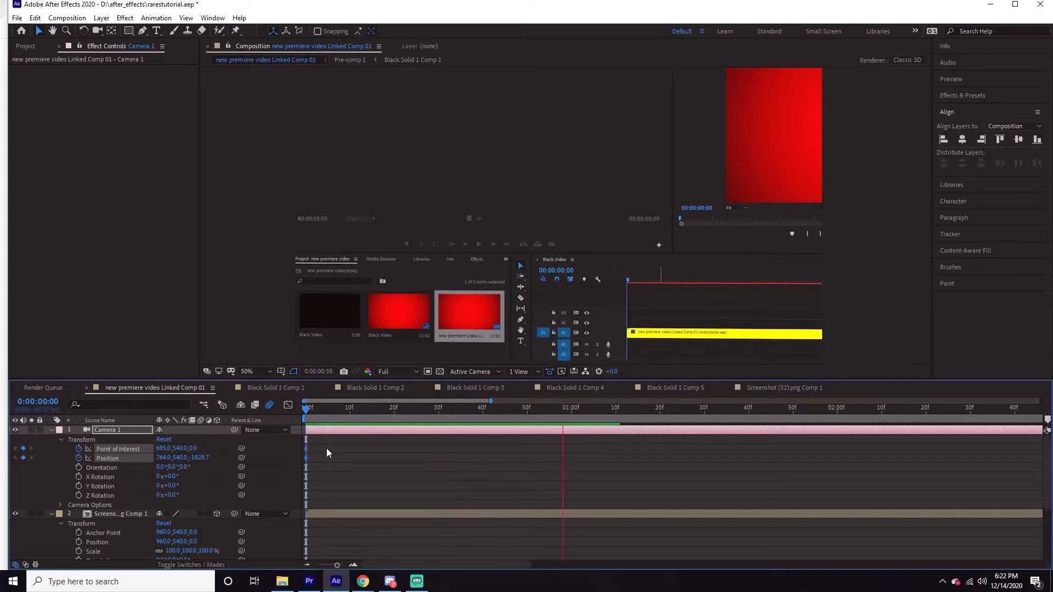
{"action": "key", "text": "space"}
- At 0:00:01:30, keyframe Camera 1's Point of Interest at about 1279, 364 and its Position at about 1068, 461
{"action": "left_click_drag", "start_coordinate": [153, 462], "coordinate": [77, 465]}
{"action": "left_click_drag", "start_coordinate": [168, 448], "coordinate": [426, 429]}
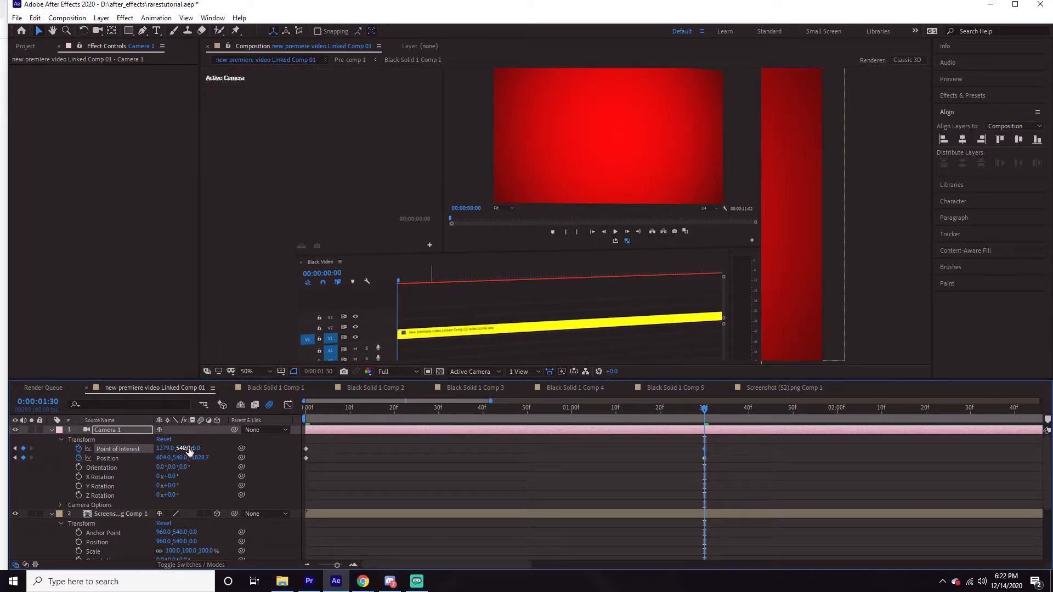
{"action": "left_click_drag", "start_coordinate": [189, 450], "coordinate": [74, 534]}
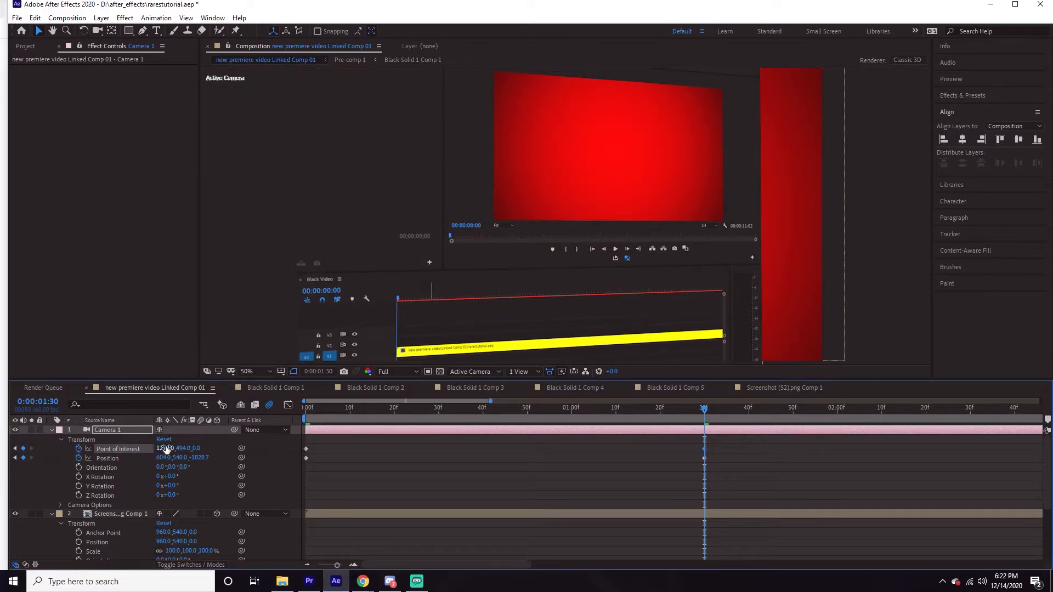
{"action": "left_click_drag", "start_coordinate": [188, 450], "coordinate": [63, 504]}
{"action": "left_click_drag", "start_coordinate": [181, 458], "coordinate": [126, 477]}
{"action": "left_click_drag", "start_coordinate": [187, 457], "coordinate": [409, 460]}
- Preview the new camera move from the start of the composition
{"action": "key", "text": "Home"}
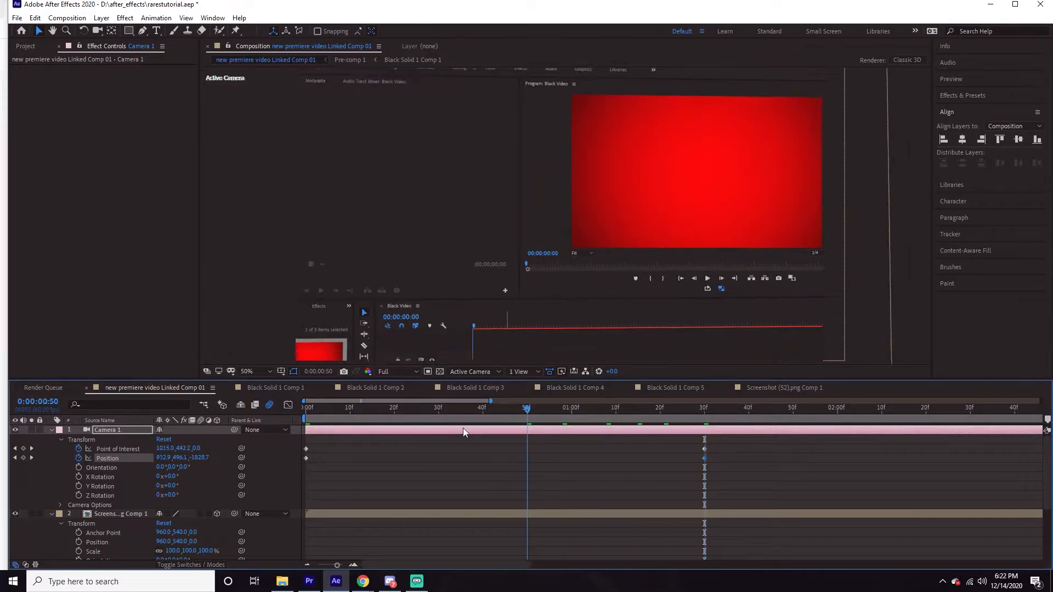
{"action": "key", "text": "space"}
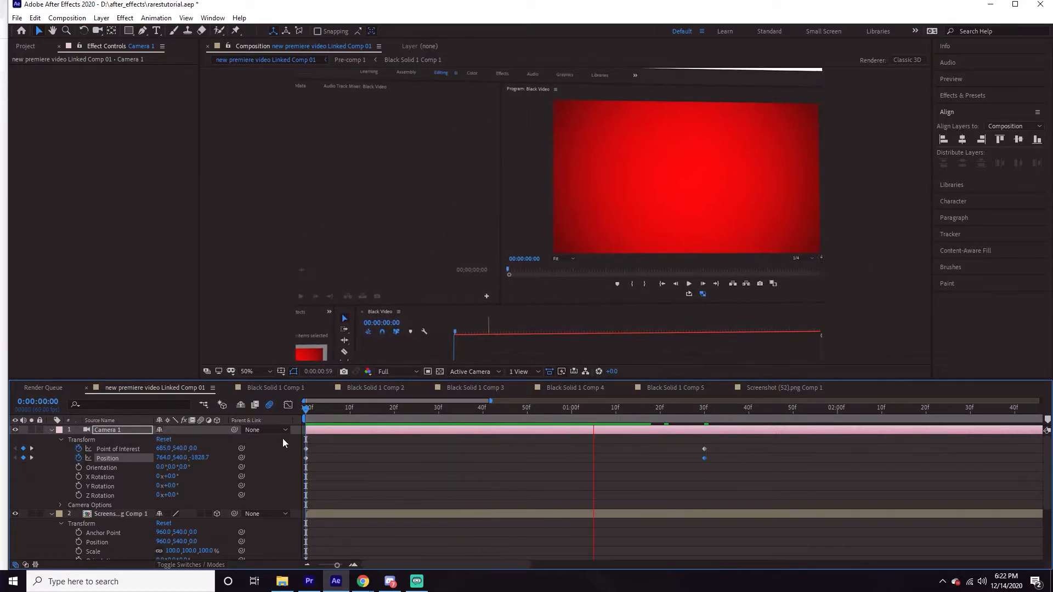
{"action": "key", "text": "space"}
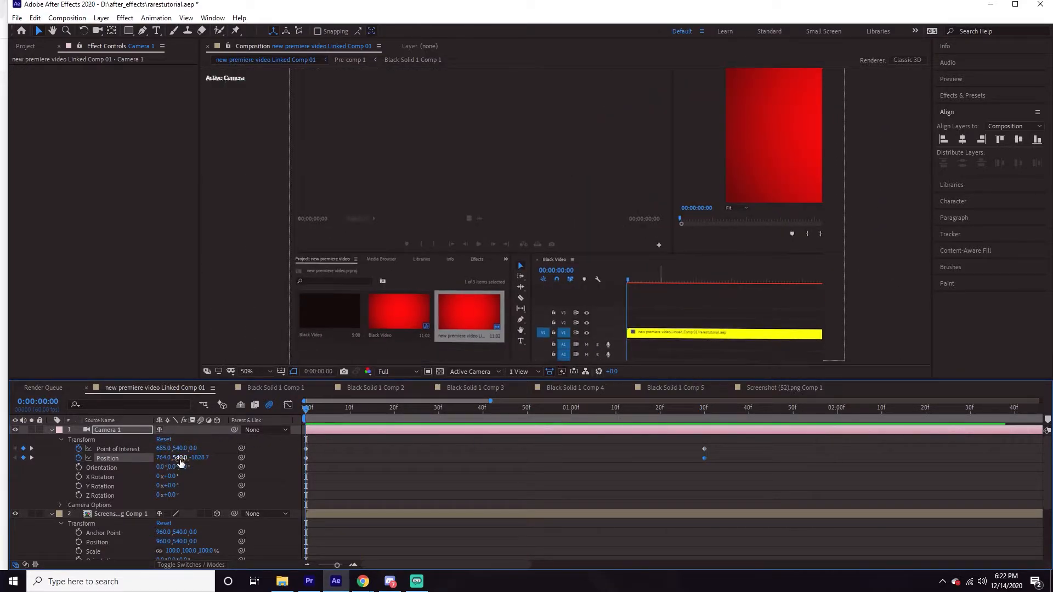
- Raise Camera 1's Position X at the first keyframe to 2487, previewing the move between adjustments
{"action": "left_click_drag", "start_coordinate": [187, 460], "coordinate": [508, 449]}
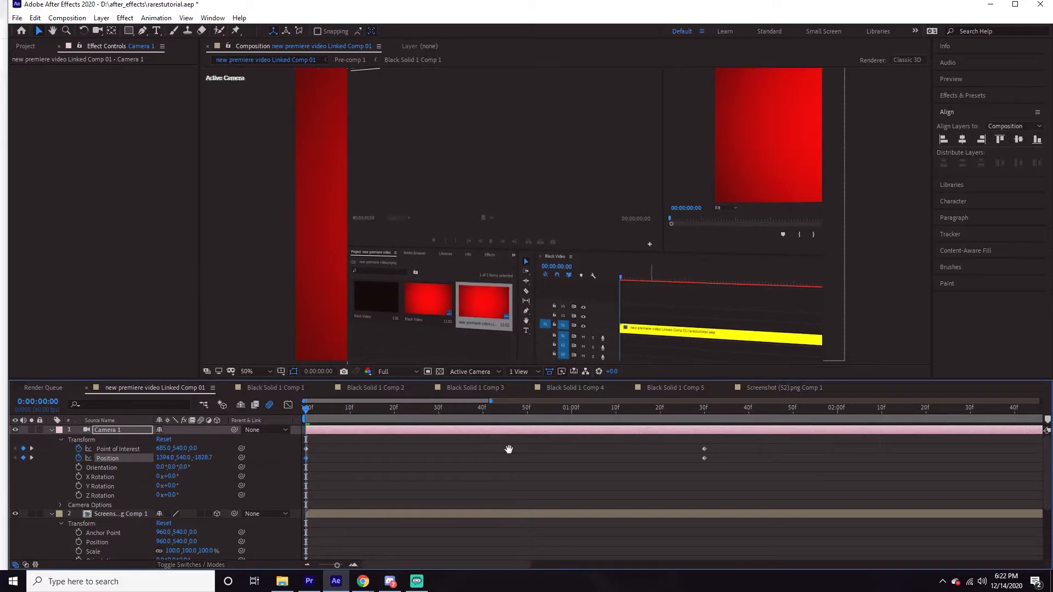
{"action": "key", "text": "space"}
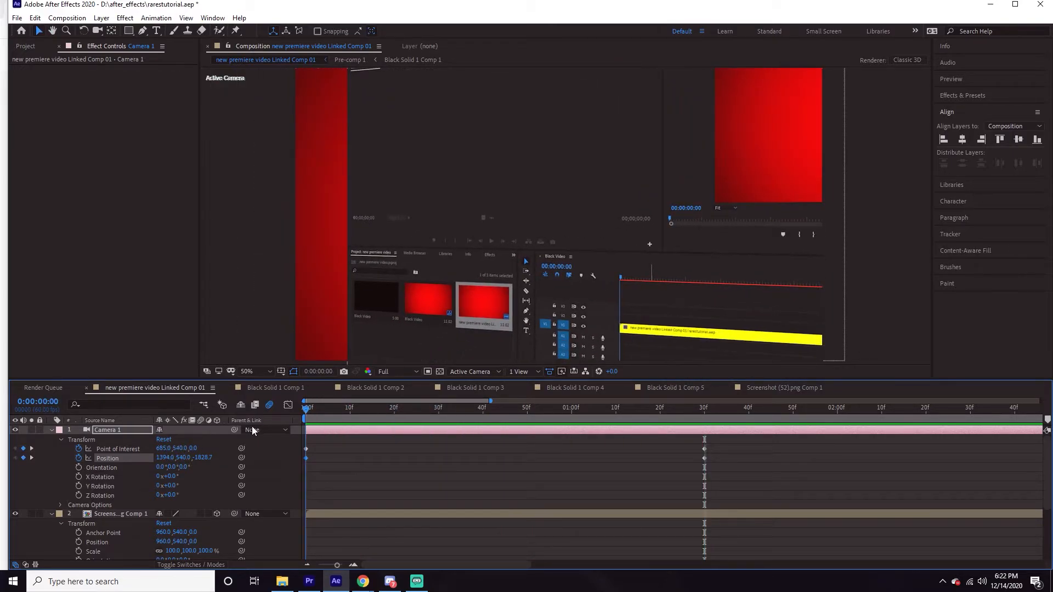
{"action": "key", "text": "space"}
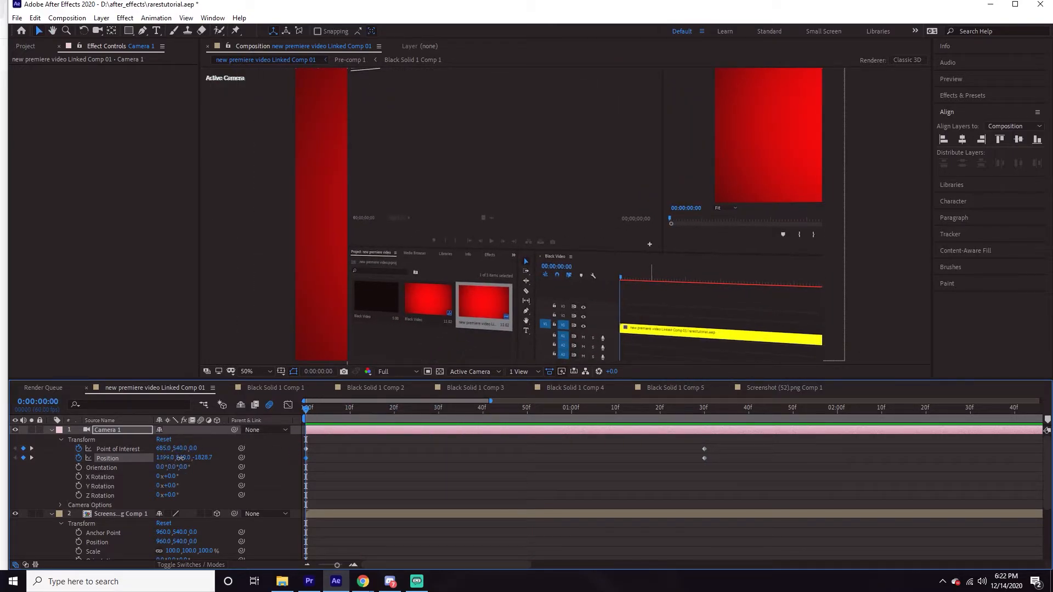
{"action": "left_click_drag", "start_coordinate": [181, 458], "coordinate": [594, 470]}
{"action": "key", "text": "space"}
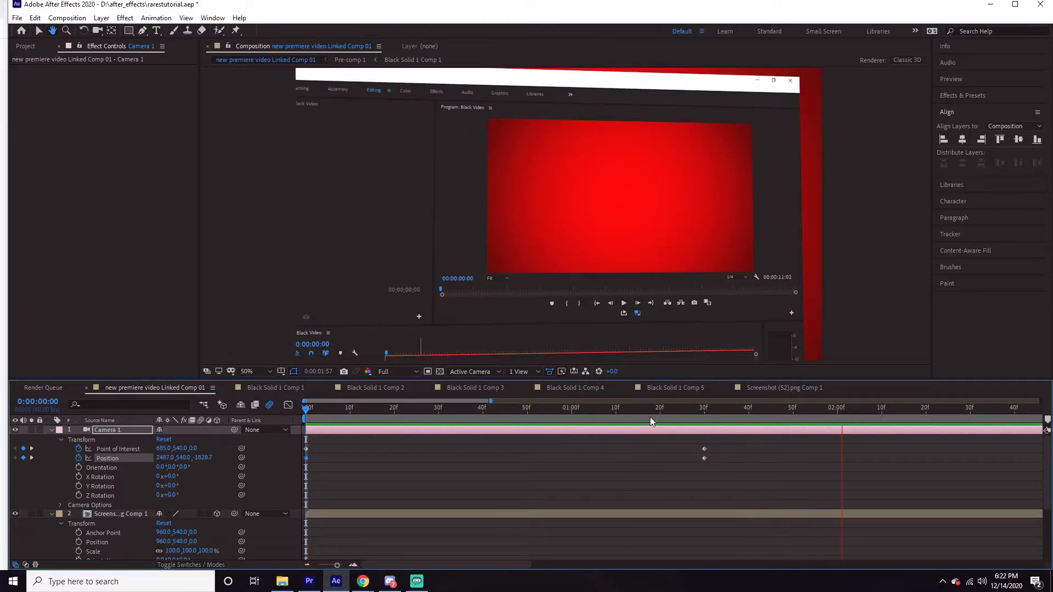
- Replay the widened camera move to check its motion
{"action": "key", "text": "space"}
{"action": "left_click_drag", "start_coordinate": [648, 412], "coordinate": [122, 424]}
{"action": "key", "text": "space"}
{"action": "key", "text": "space"}
{"action": "key", "text": "space"}
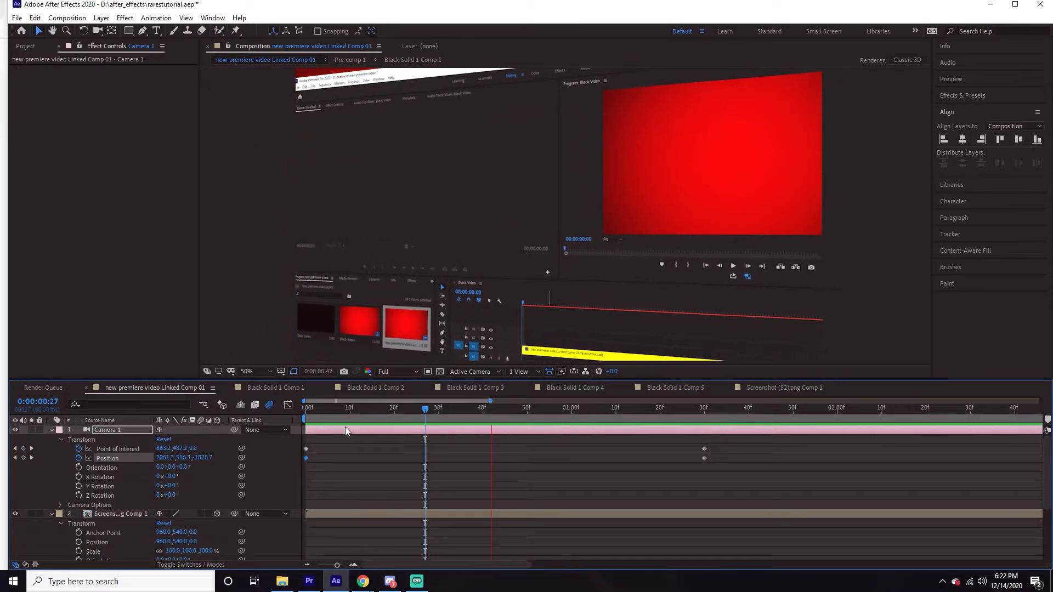
- Apply easing to all Point of Interest and Position keyframes of Camera 1
{"action": "left_click_drag", "start_coordinate": [735, 470], "coordinate": [299, 448]}
{"action": "left_click", "coordinate": [335, 425]}
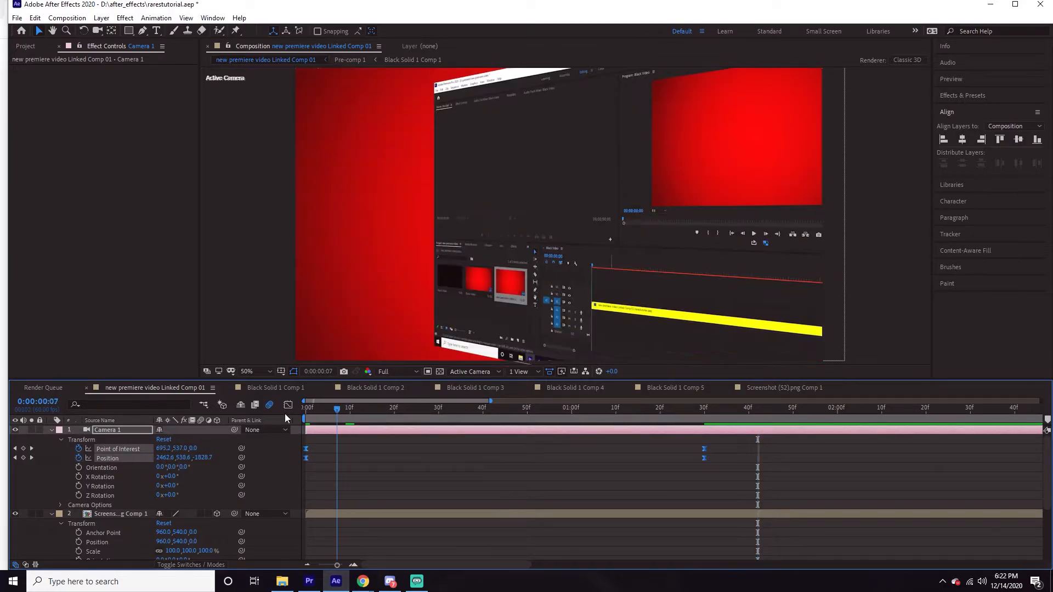
- Preview the eased camera move several times from the start to check its smoothness
{"action": "key", "text": "space"}
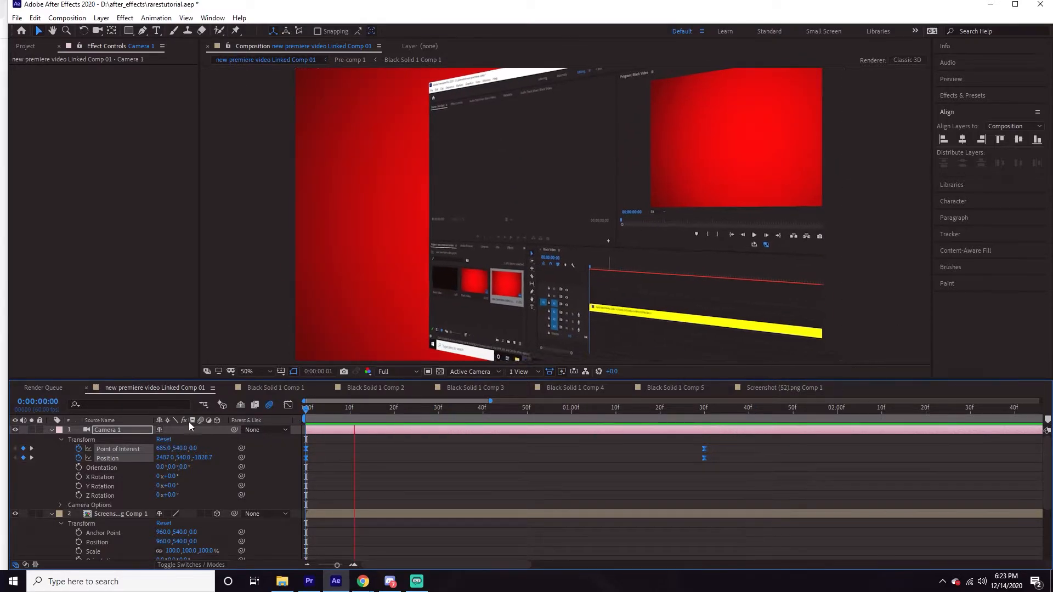
{"action": "key", "text": "space"}
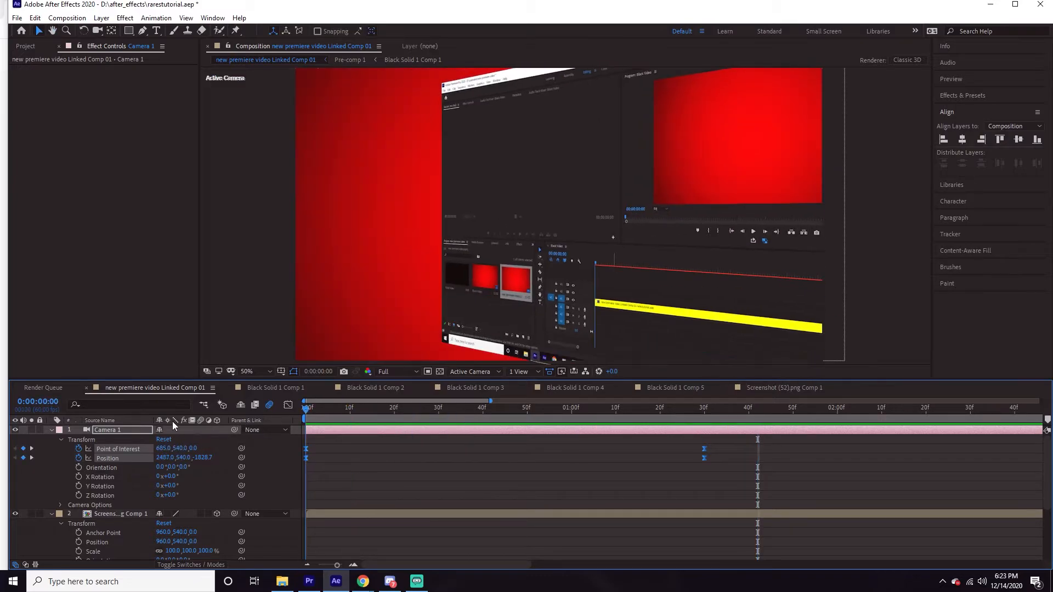
{"action": "key", "text": "space"}
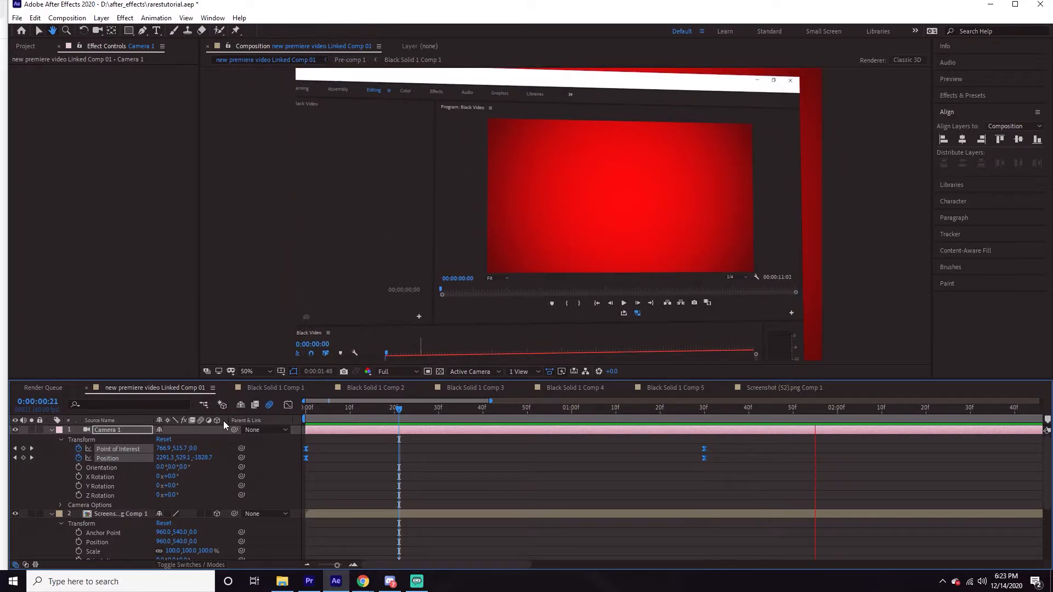
{"action": "key", "text": "space"}
{"action": "left_click_drag", "start_coordinate": [350, 418], "coordinate": [287, 415]}
{"action": "key", "text": "space"}
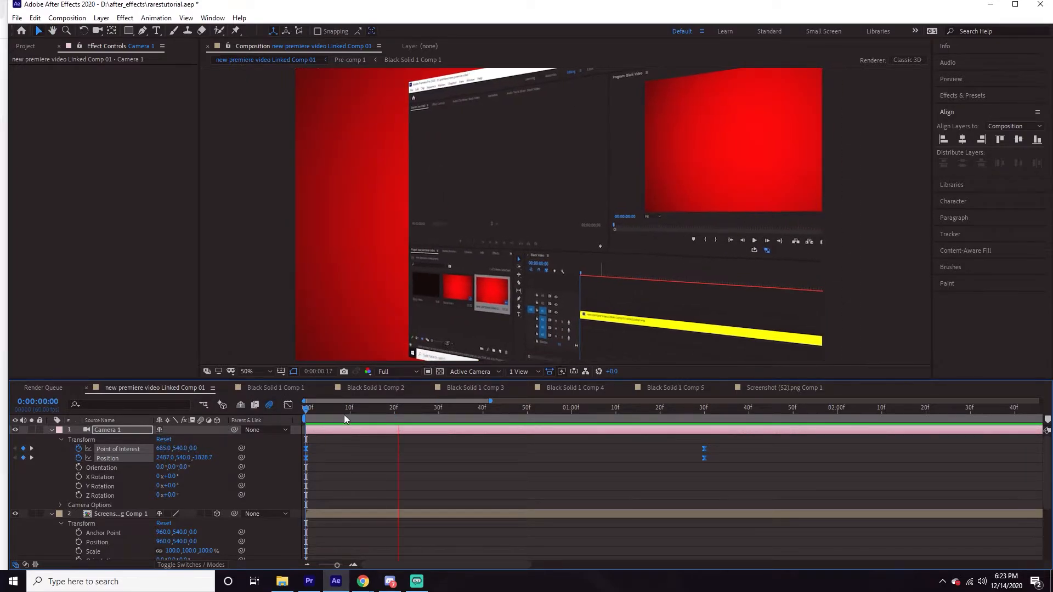
{"action": "key", "text": "space"}
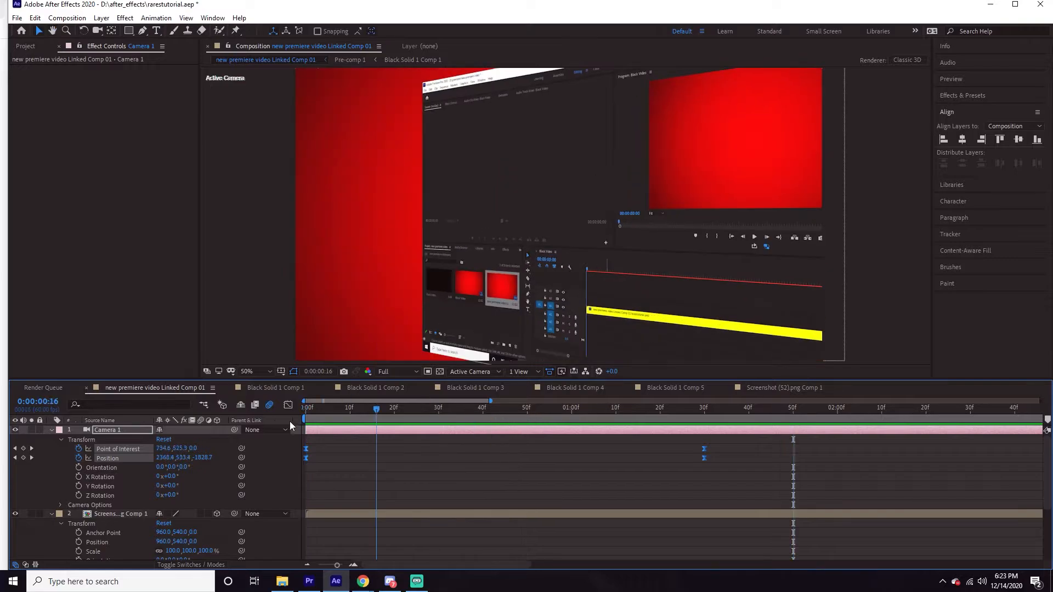
{"action": "key", "text": "Home"}
{"action": "key", "text": "space"}
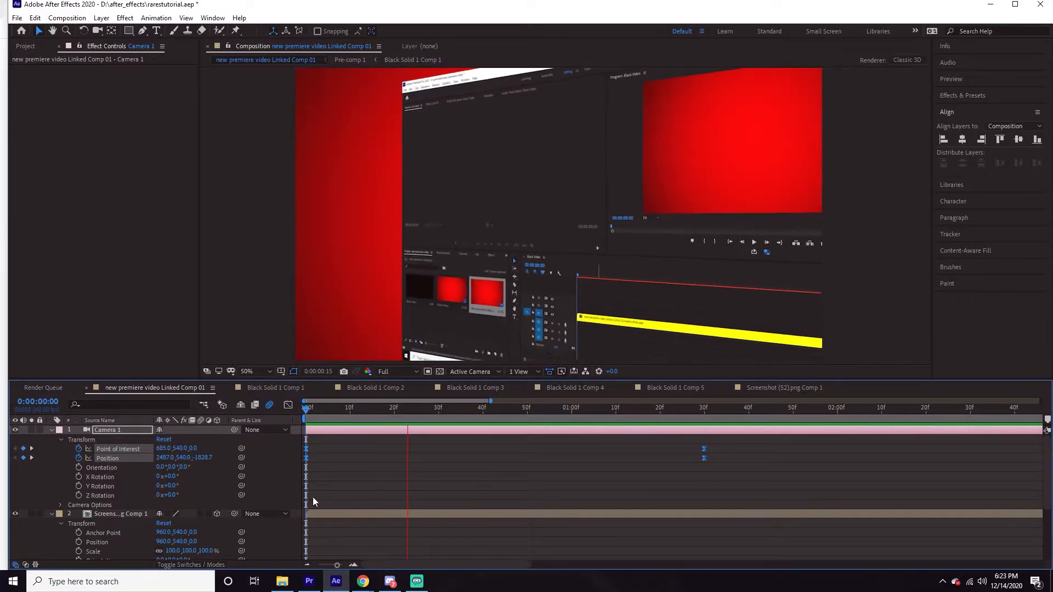
- Set the current time to 0:00:01:30, collapse the camera and screenshot comp layers, and clear the layer selection
{"action": "left_click", "coordinate": [701, 414]}
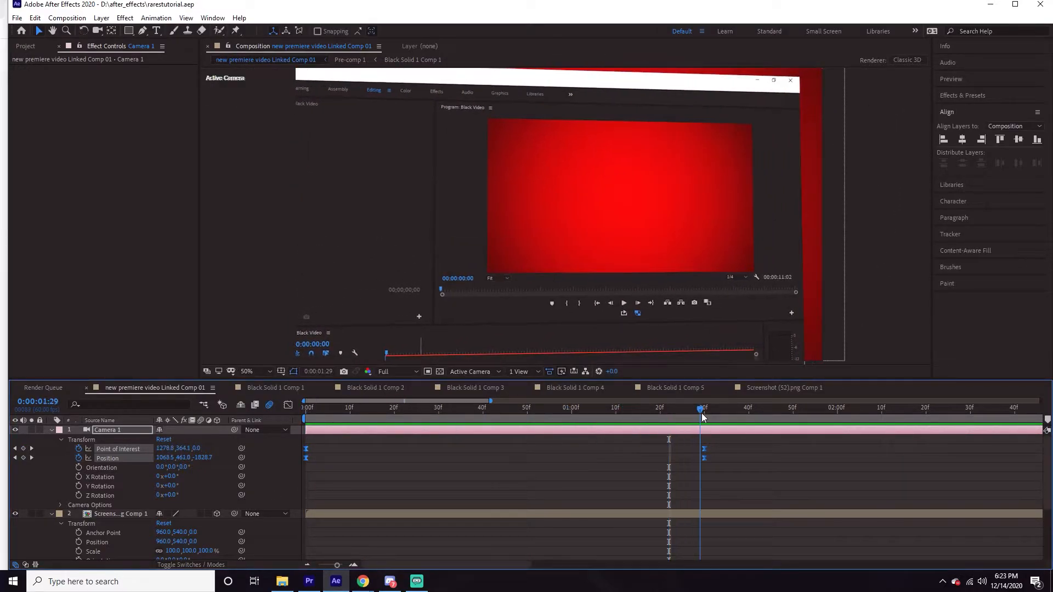
{"action": "left_click", "coordinate": [51, 430]}
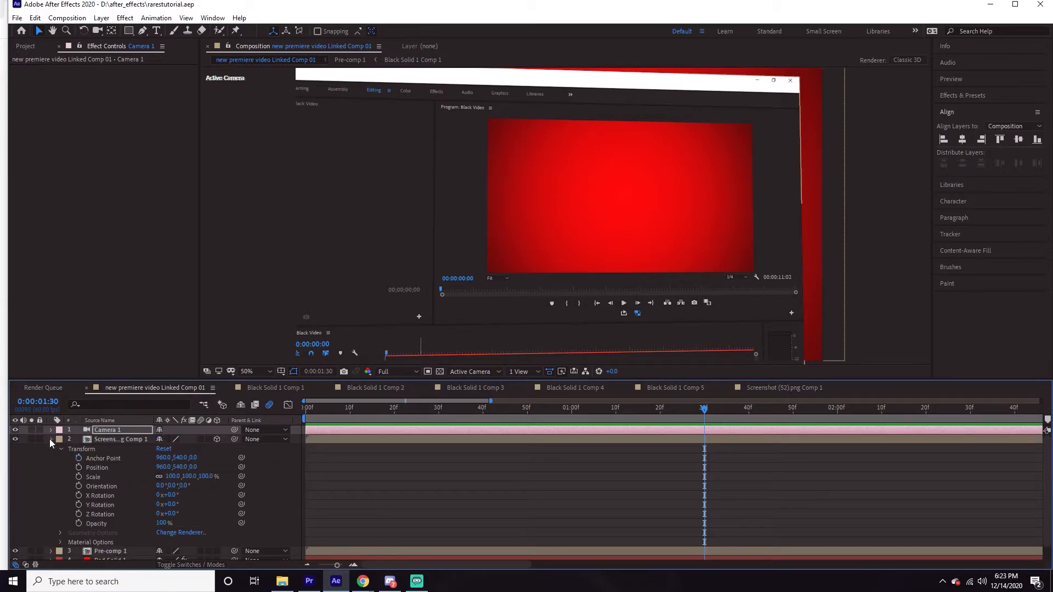
{"action": "left_click", "coordinate": [50, 440]}
{"action": "left_click", "coordinate": [200, 501]}
{"action": "left_click", "coordinate": [101, 18]}
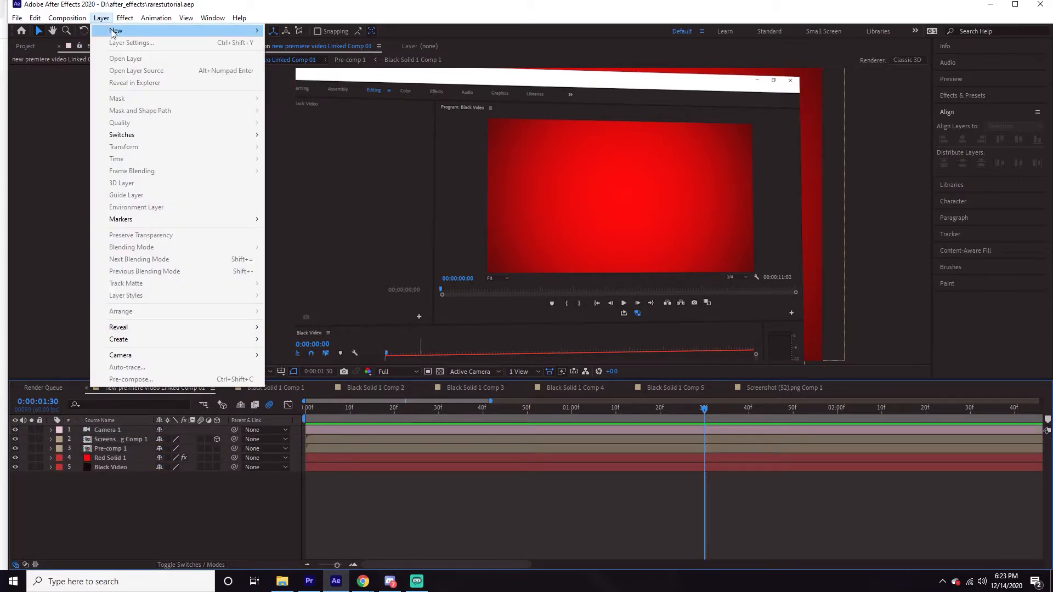
{"action": "mouse_move", "coordinate": [143, 33]}
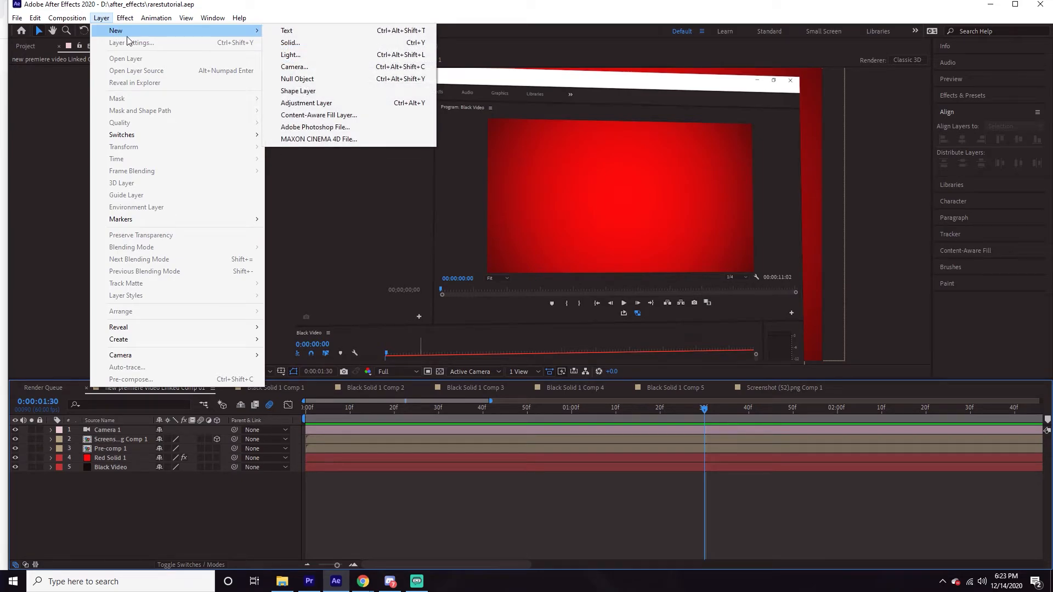
{"action": "key", "text": "Escape"}
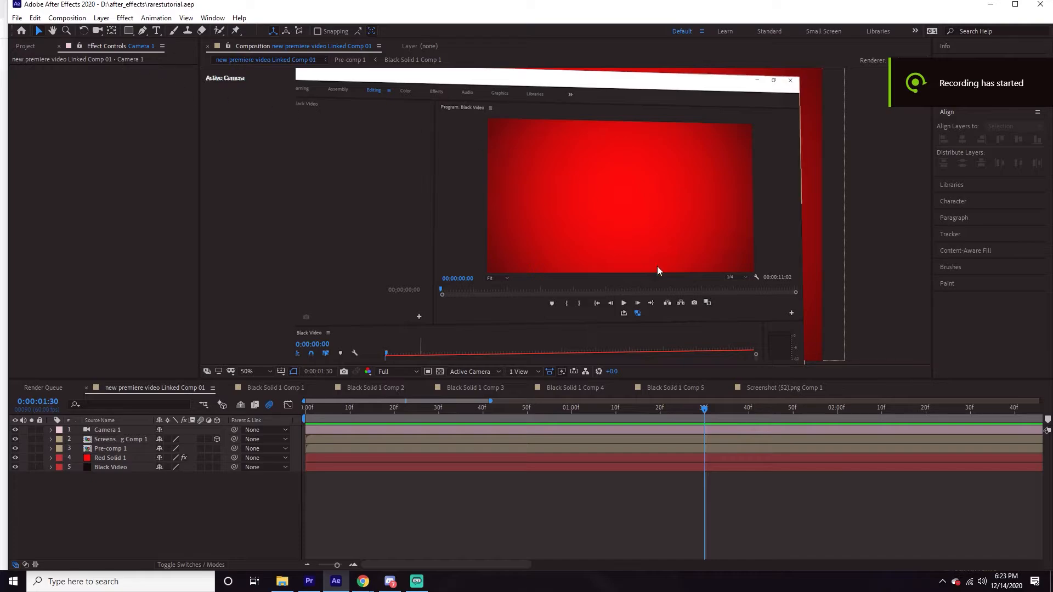
- Add a Spot light layer with 100% intensity, 90° cone angle and 50% cone feather, and preview the composition
{"action": "left_click", "coordinate": [102, 18]}
{"action": "mouse_move", "coordinate": [121, 30]}
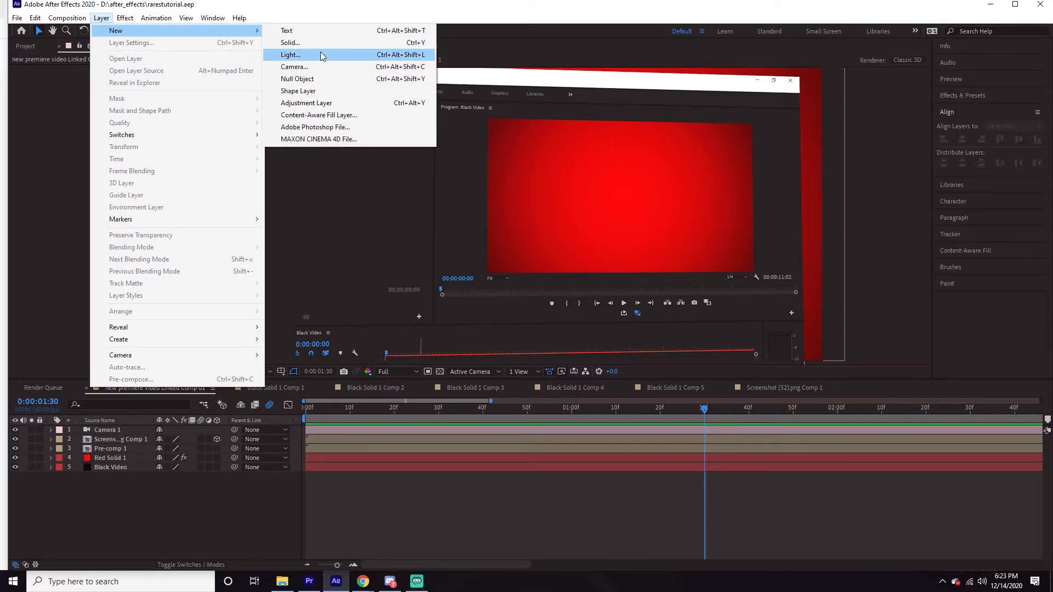
{"action": "left_click", "coordinate": [308, 55]}
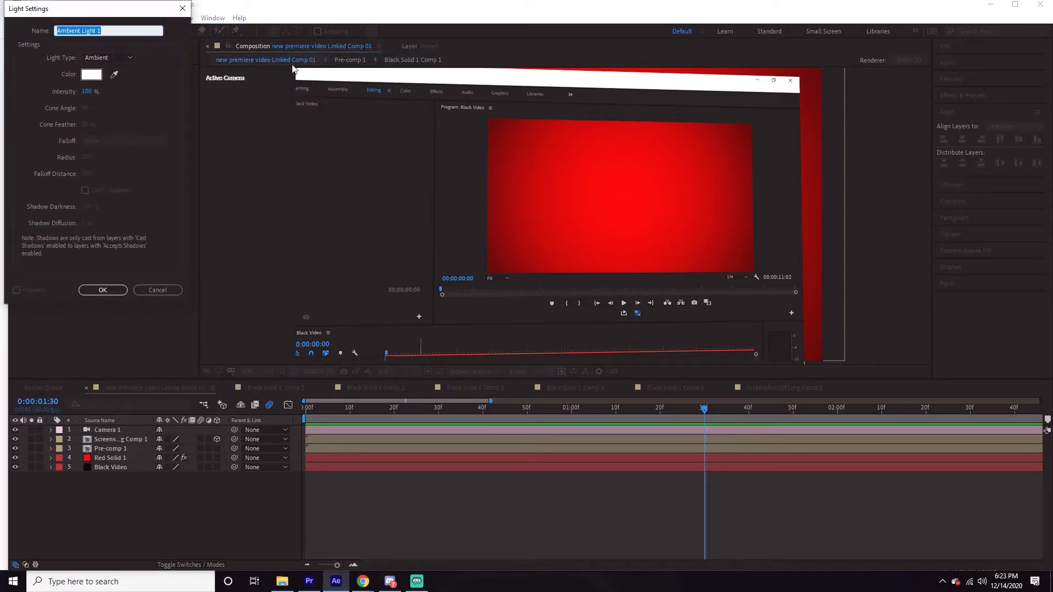
{"action": "left_click", "coordinate": [108, 58]}
{"action": "left_click", "coordinate": [104, 79]}
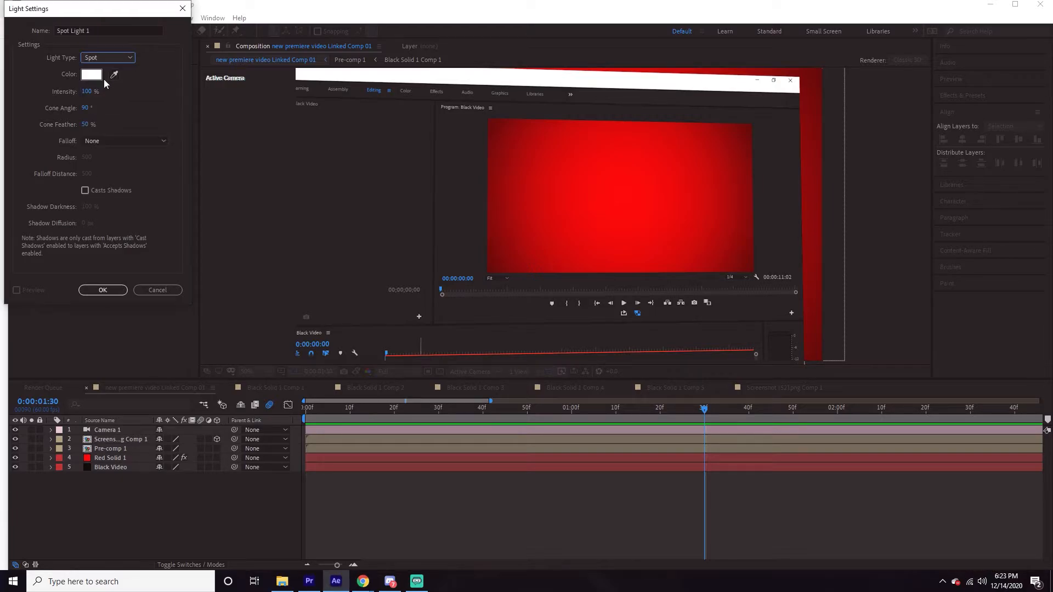
{"action": "left_click", "coordinate": [104, 289]}
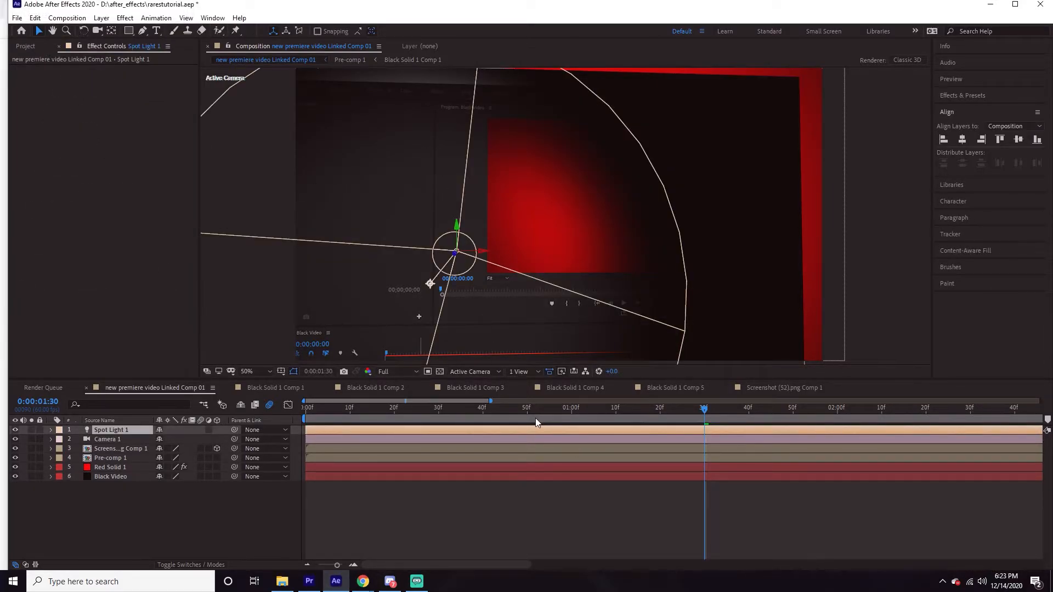
{"action": "key", "text": "space"}
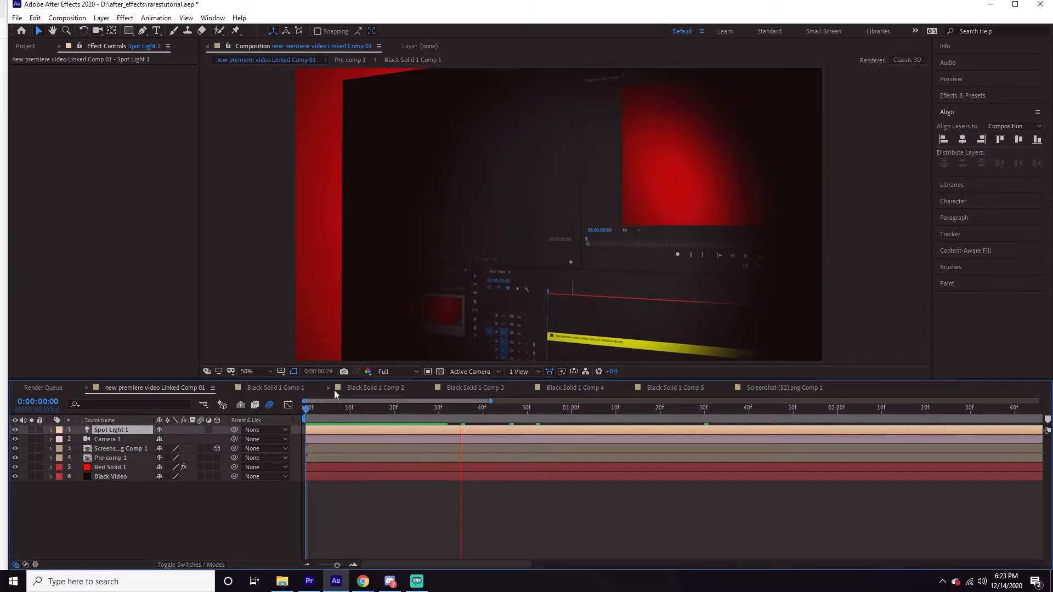
- Set the current time to 0:00:00:19 and give Spot Light 1 an intensity of 144% and a cone angle of 180°
{"action": "key", "text": "space"}
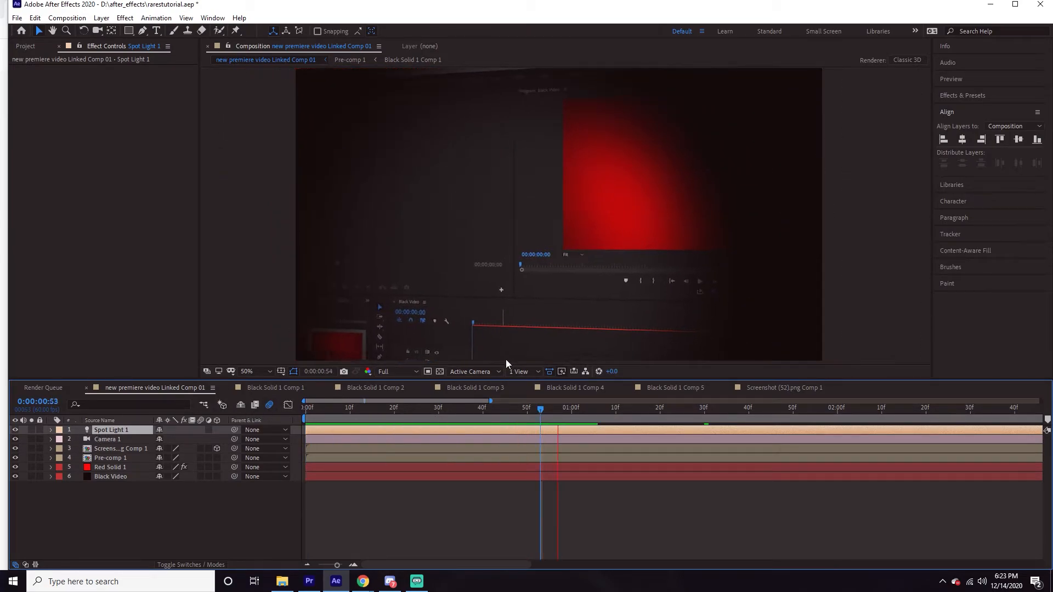
{"action": "left_click", "coordinate": [391, 409]}
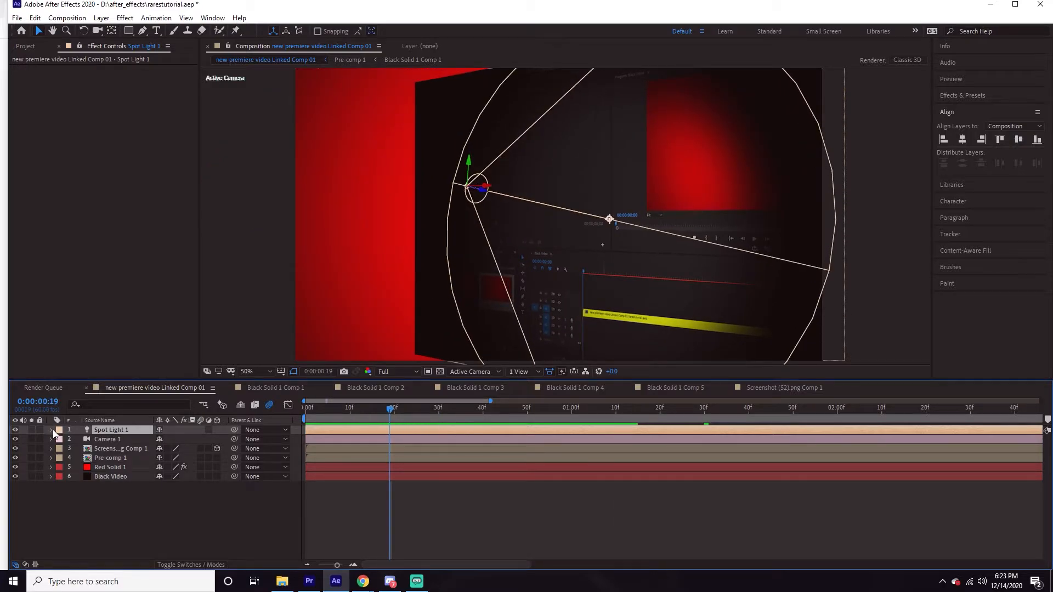
{"action": "left_click", "coordinate": [51, 430]}
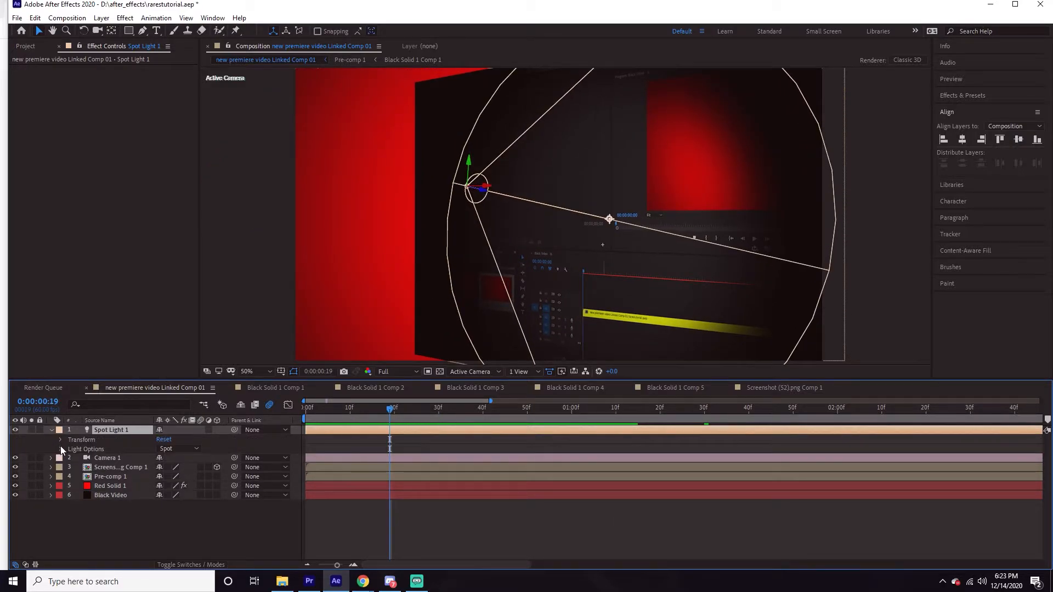
{"action": "left_click", "coordinate": [61, 450]}
{"action": "left_click_drag", "start_coordinate": [162, 458], "coordinate": [241, 477]}
- Preview the relit composition from the start
{"action": "left_click_drag", "start_coordinate": [390, 410], "coordinate": [263, 425]}
{"action": "key", "text": "space"}
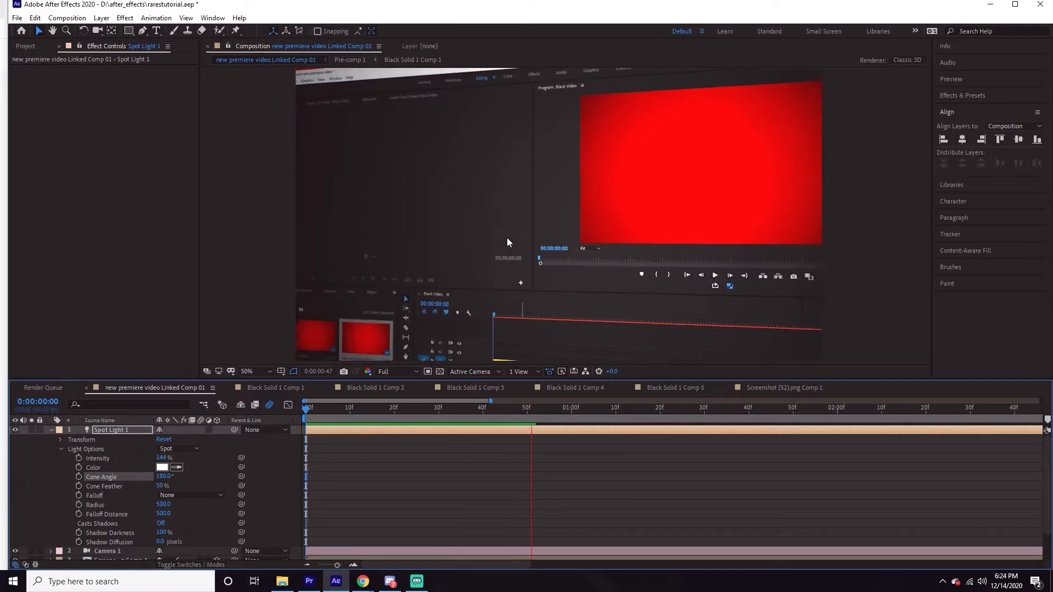
{"action": "scroll", "coordinate": [506, 239], "scroll_direction": "down", "scroll_amount": 3}
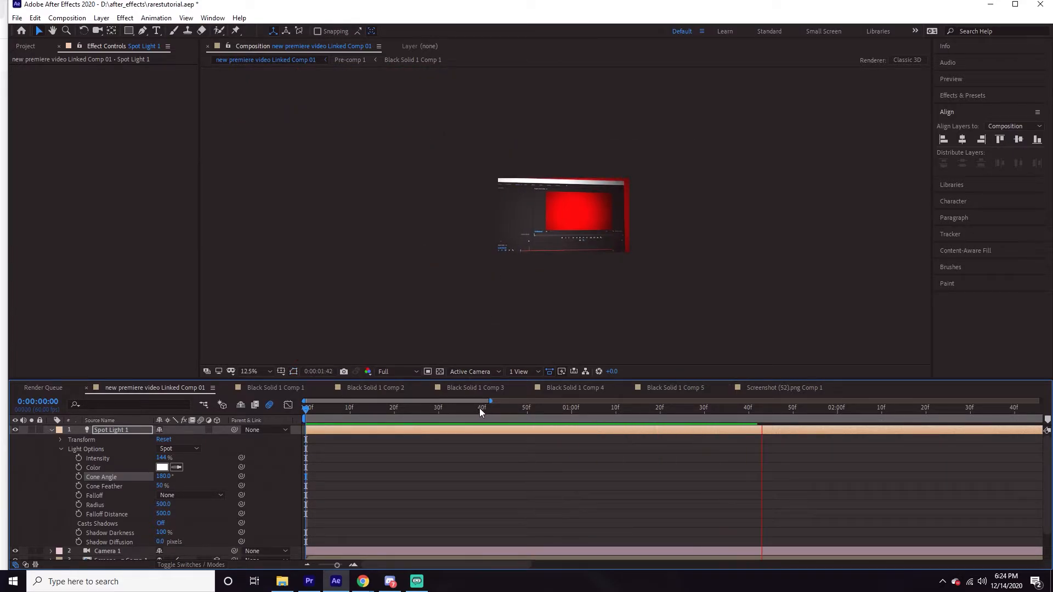
- Reveal the keyframed properties of Camera 1 and return the current time to 0:00:00:00
{"action": "mouse_move", "coordinate": [329, 410]}
{"action": "left_mouse_down"}
{"action": "mouse_move", "coordinate": [248, 417]}
{"action": "mouse_move", "coordinate": [336, 423]}
{"action": "left_mouse_up"}
{"action": "scroll", "coordinate": [325, 456], "scroll_direction": "down", "scroll_amount": 2}
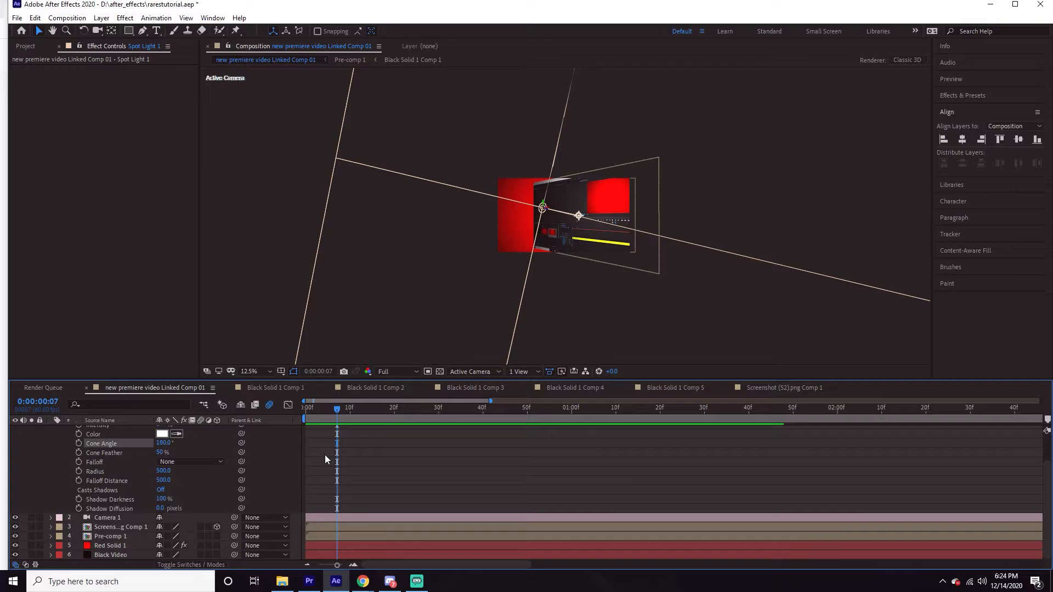
{"action": "left_click", "coordinate": [335, 515]}
{"action": "key", "text": "u"}
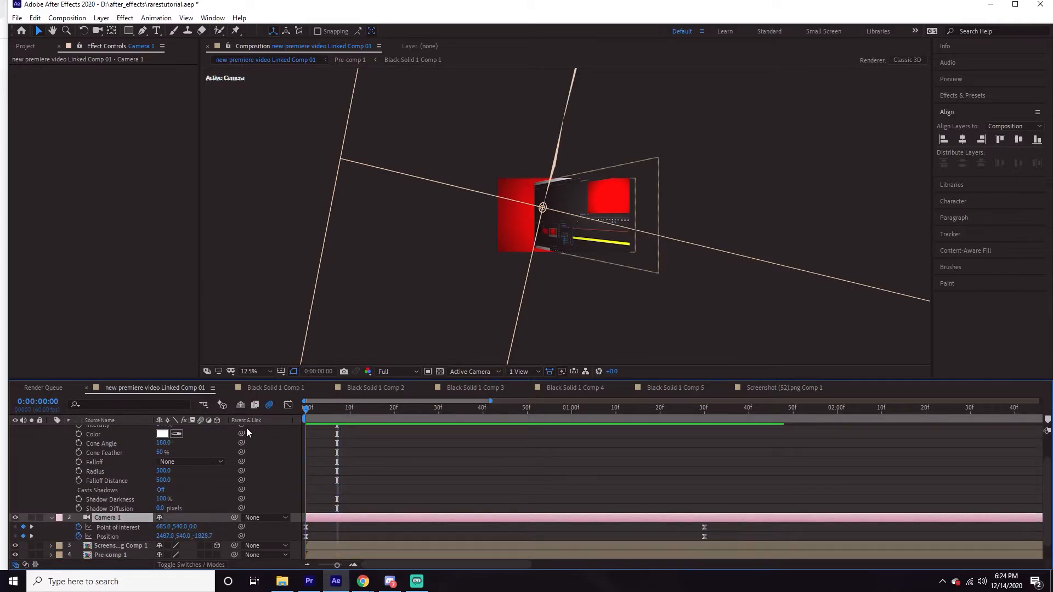
{"action": "key", "text": "Home"}
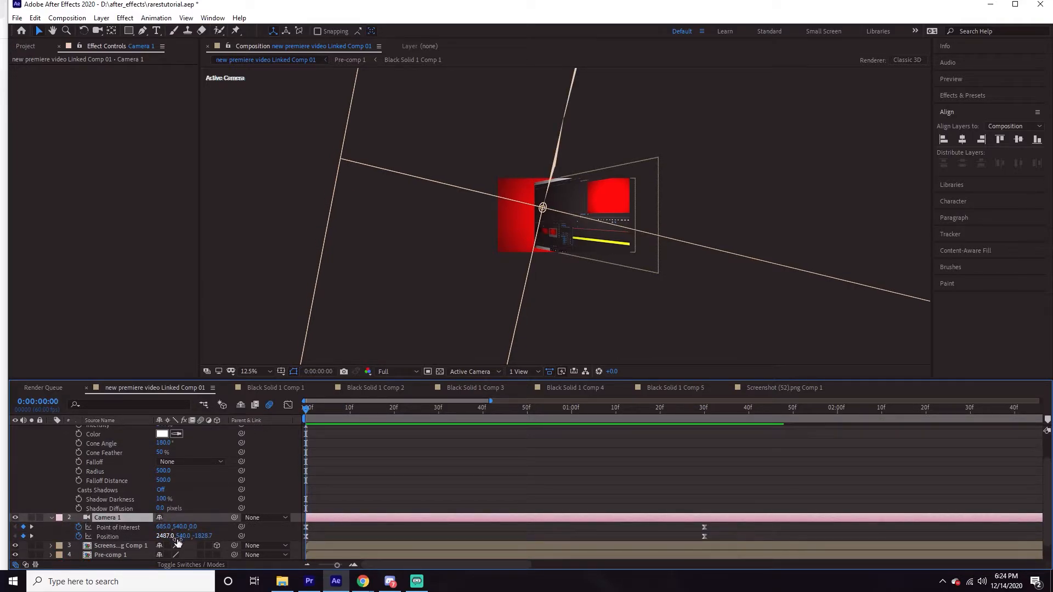
- Change Camera 1's starting Position keyframe to 1174, 531, -630.7
{"action": "left_click_drag", "start_coordinate": [174, 538], "coordinate": [812, 513]}
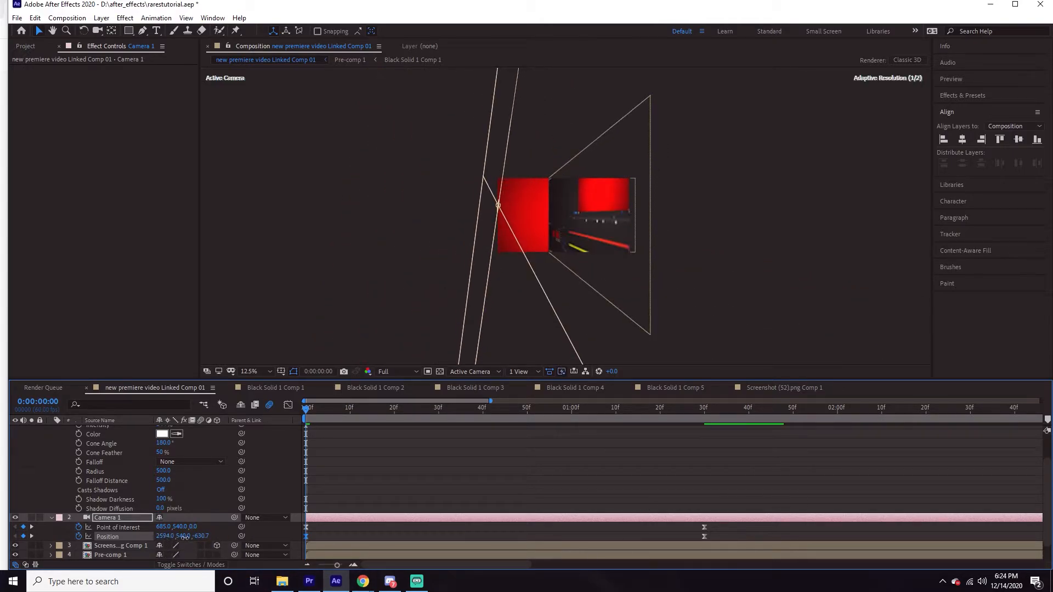
{"action": "left_click_drag", "start_coordinate": [184, 537], "coordinate": [11, 538]}
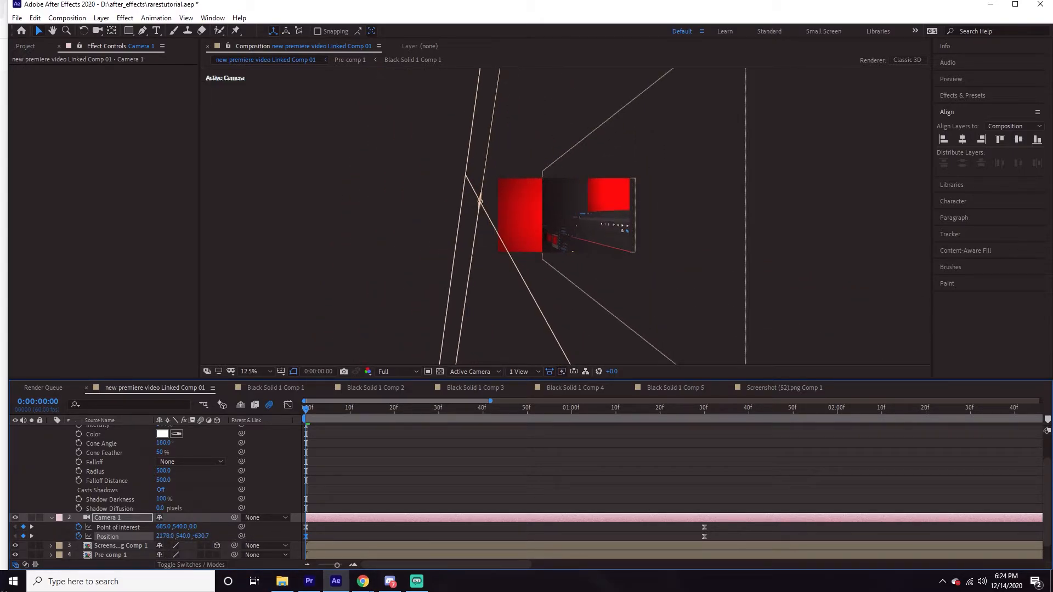
{"action": "left_click_drag", "start_coordinate": [178, 538], "coordinate": [30, 566]}
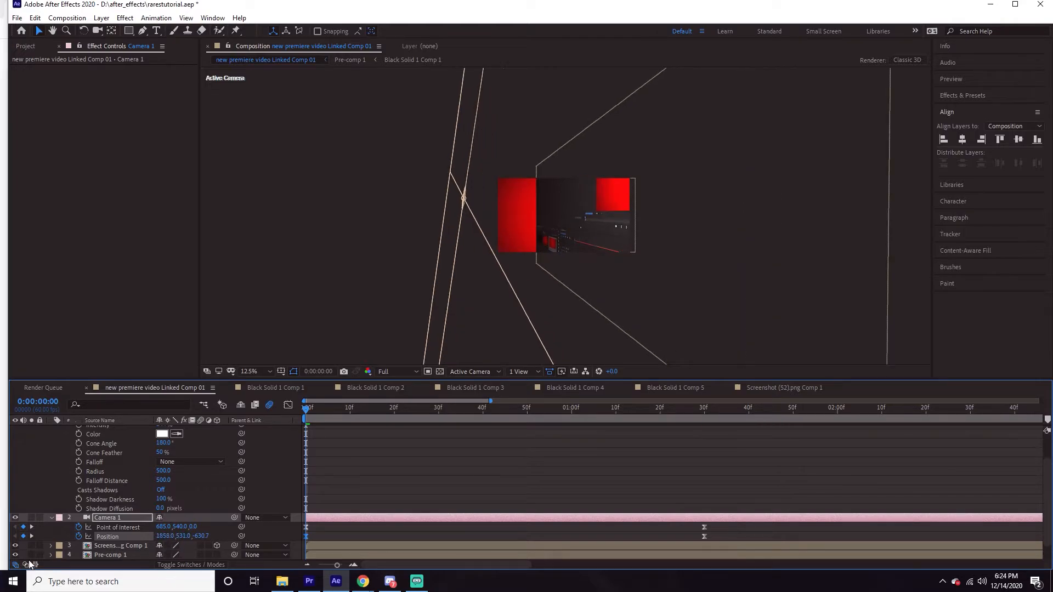
{"action": "left_click_drag", "start_coordinate": [163, 537], "coordinate": [622, 484]}
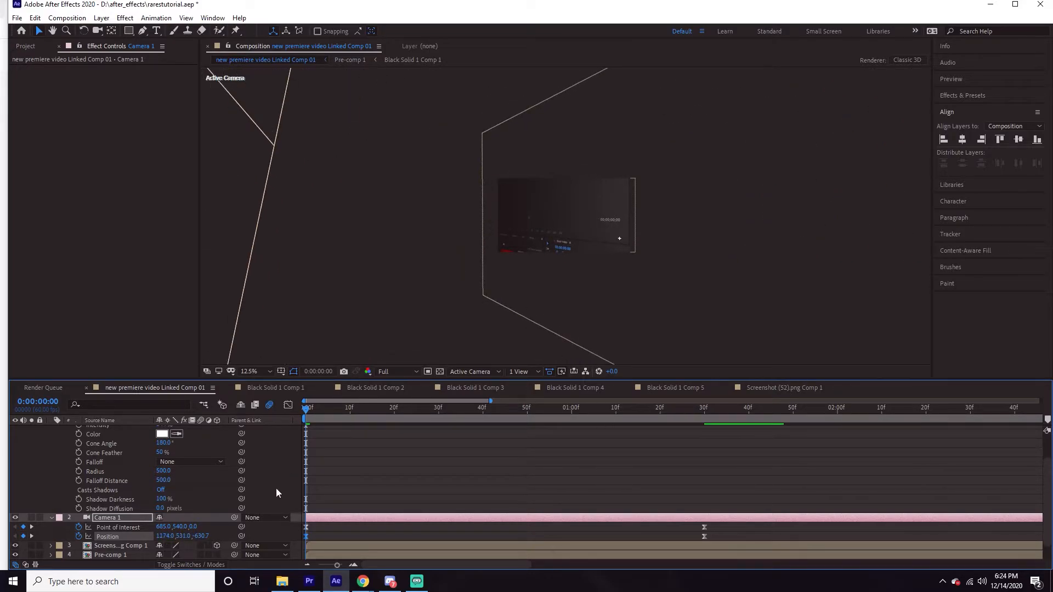
- At 0:00:01:30, set Camera 1's Position to 1370, 385, -1828.7 and its Point of Interest to 1265, 411, 0
{"action": "left_click_drag", "start_coordinate": [328, 419], "coordinate": [704, 406]}
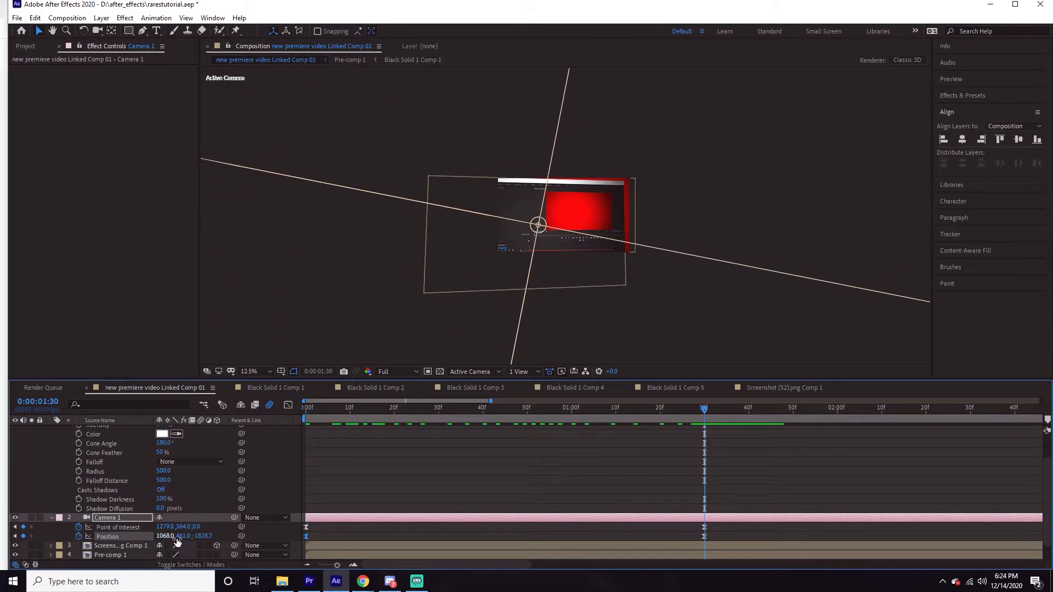
{"action": "left_click_drag", "start_coordinate": [170, 539], "coordinate": [341, 539]}
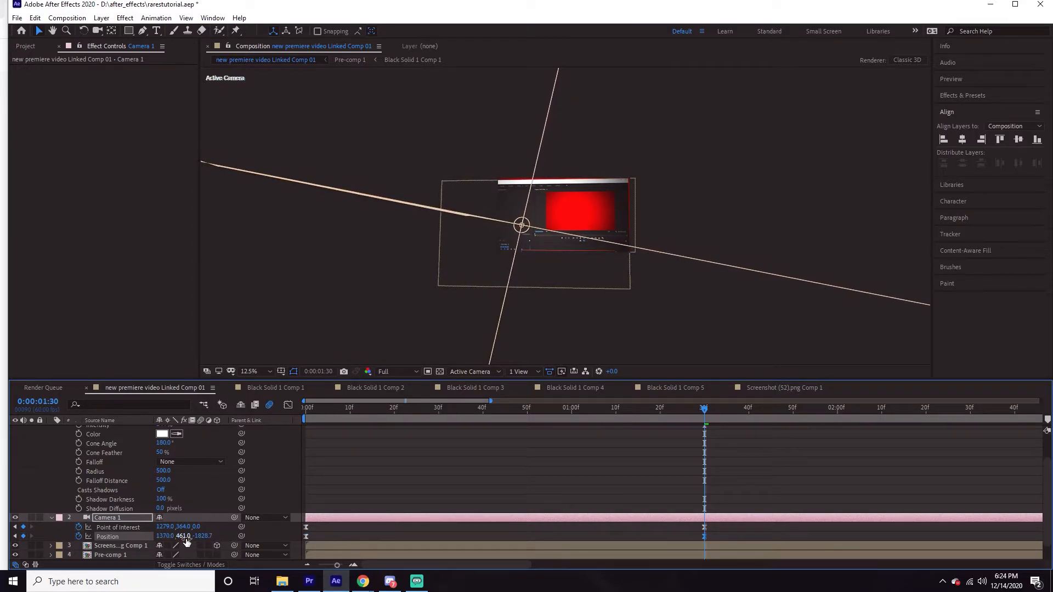
{"action": "left_click_drag", "start_coordinate": [184, 538], "coordinate": [211, 531]}
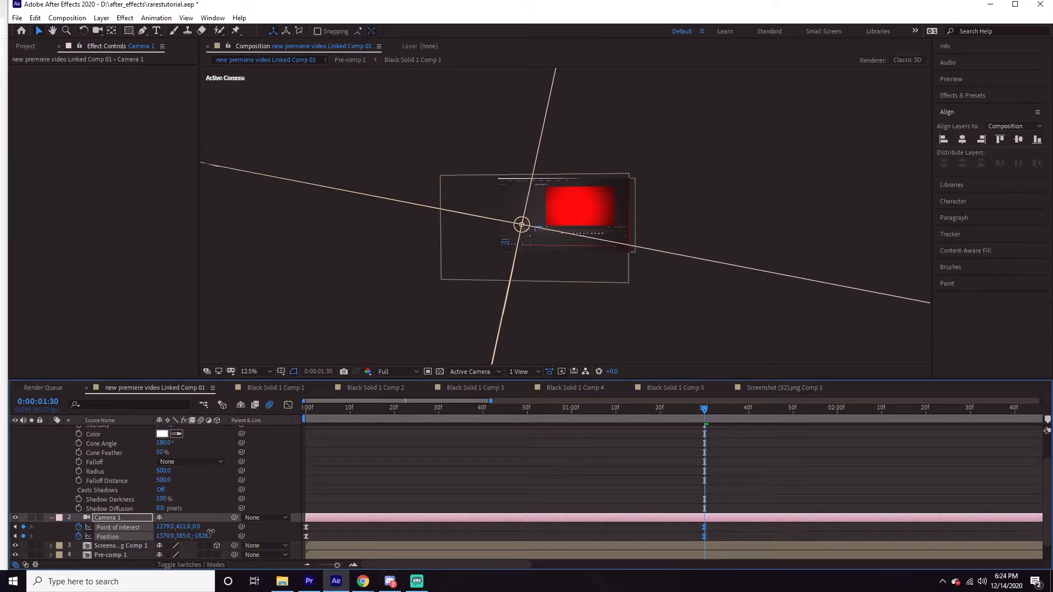
{"action": "key", "text": "period"}
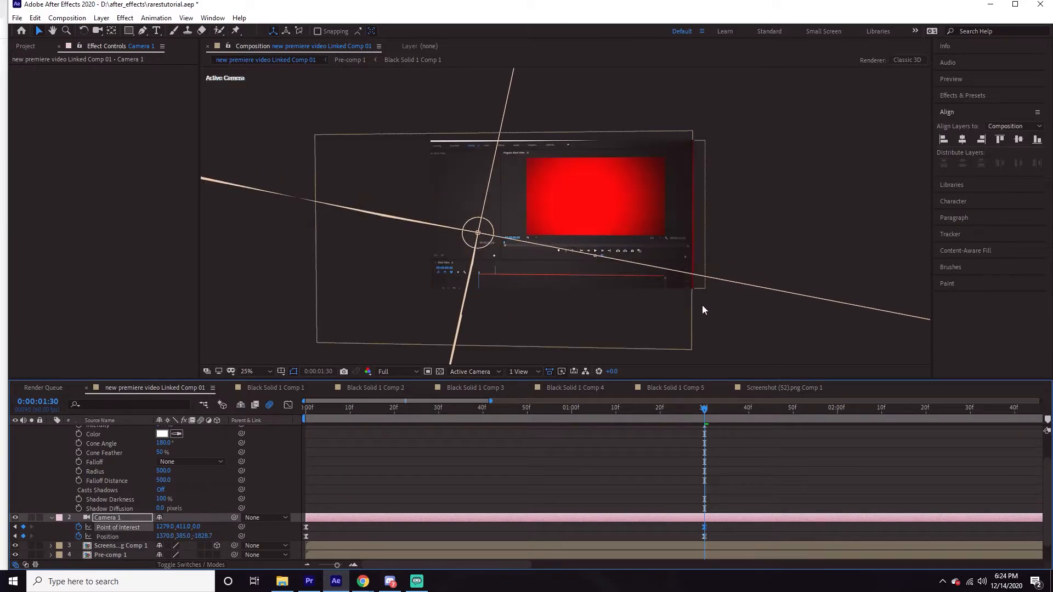
{"action": "left_click_drag", "start_coordinate": [166, 527], "coordinate": [169, 540]}
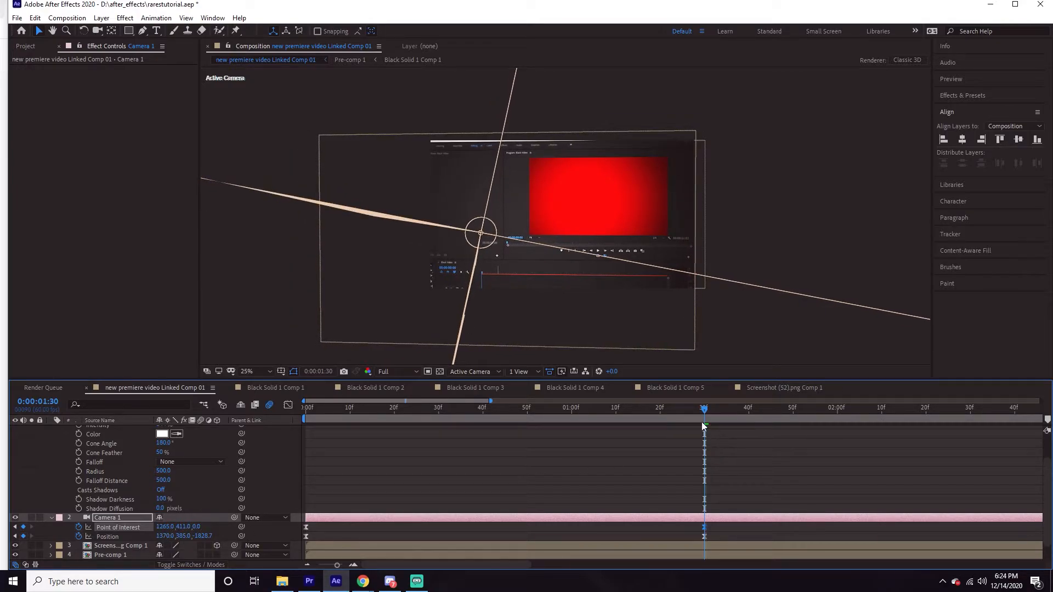
- At 0:00:01:59, keyframe Camera 1's Position at 1370, 385, -1188.7 and its Point of Interest at 1432, 317, 0
{"action": "left_click_drag", "start_coordinate": [711, 413], "coordinate": [832, 413]}
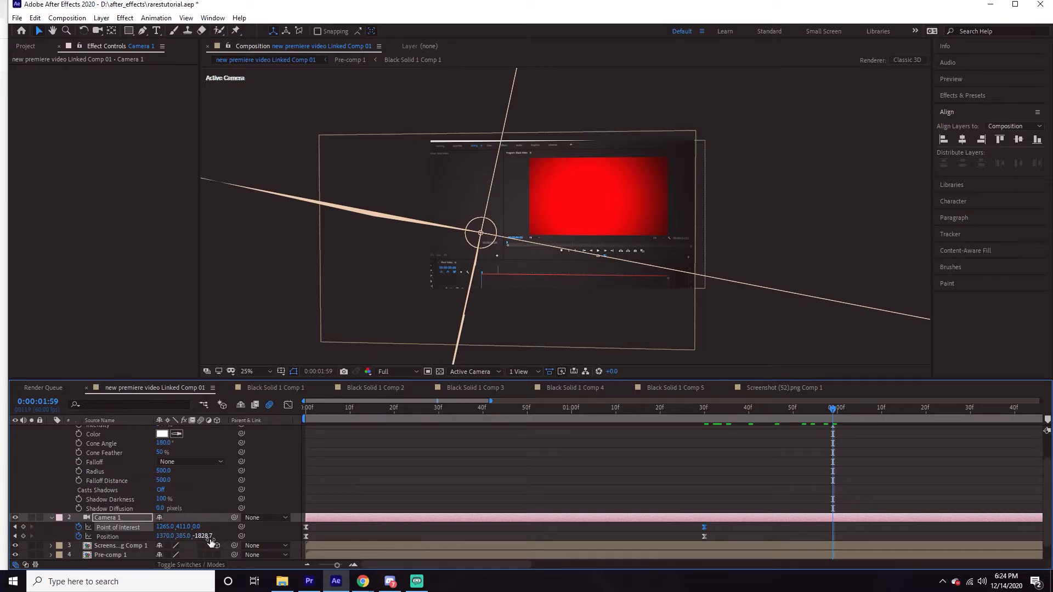
{"action": "left_click_drag", "start_coordinate": [210, 541], "coordinate": [255, 520]}
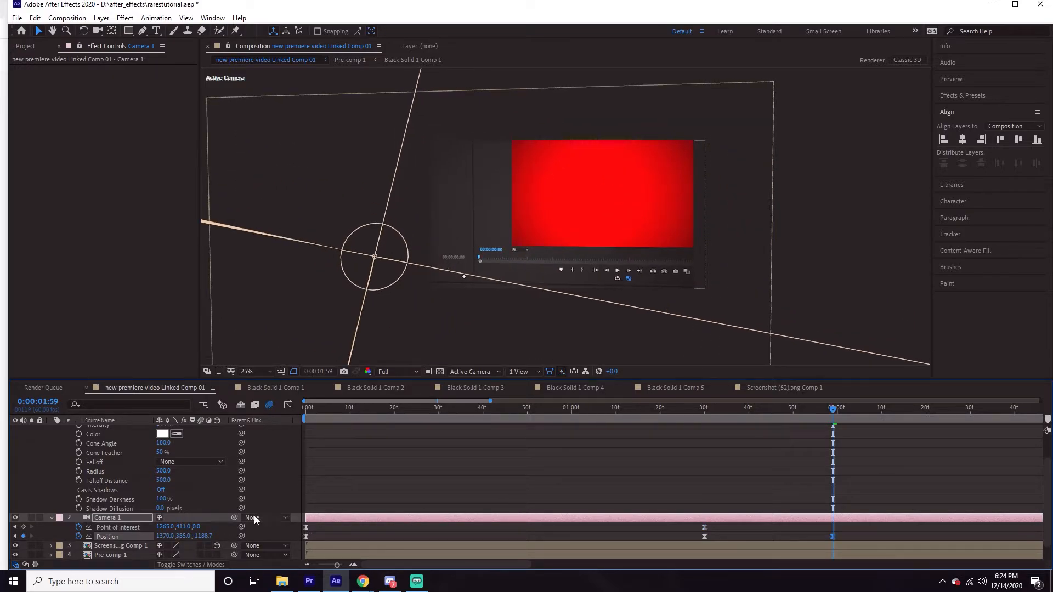
{"action": "left_click_drag", "start_coordinate": [164, 526], "coordinate": [132, 531]}
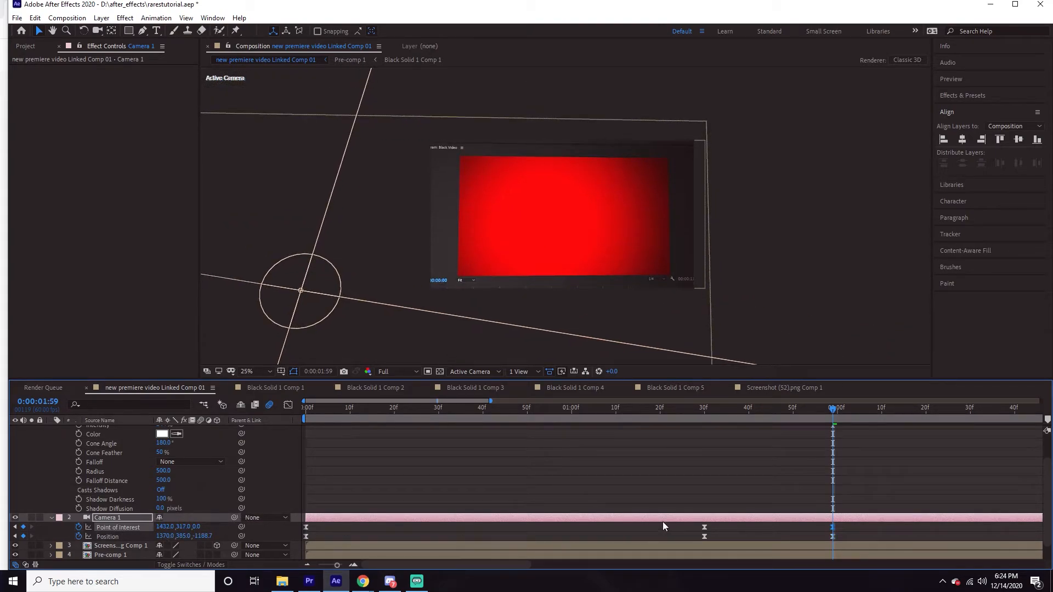
- Preview the extended camera move from the start
{"action": "left_click_drag", "start_coordinate": [633, 421], "coordinate": [285, 440]}
{"action": "key", "text": "space"}
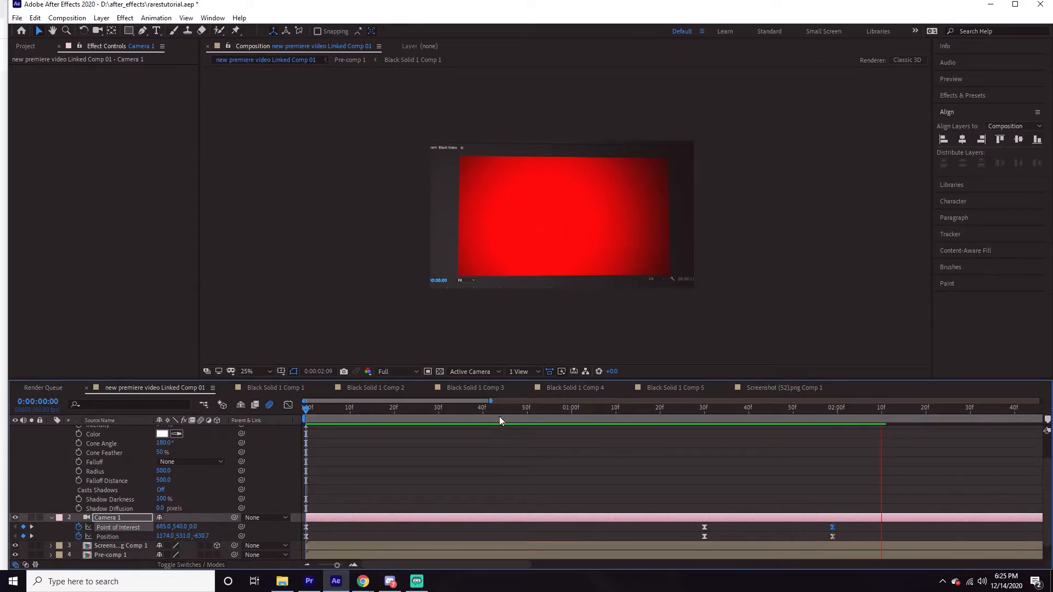
{"action": "key", "text": "space"}
{"action": "key", "text": "space"}
- Select all Point of Interest and Position keyframes of Camera 1, preview the move, and set the current time to 0:00:01:20
{"action": "left_click_drag", "start_coordinate": [859, 535], "coordinate": [301, 531]}
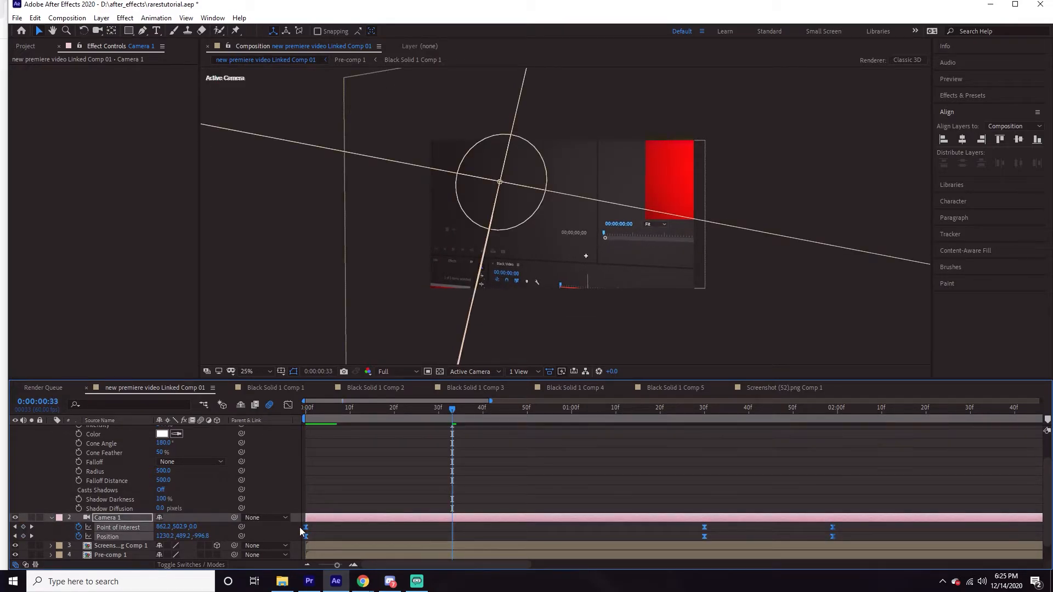
{"action": "key", "text": "space"}
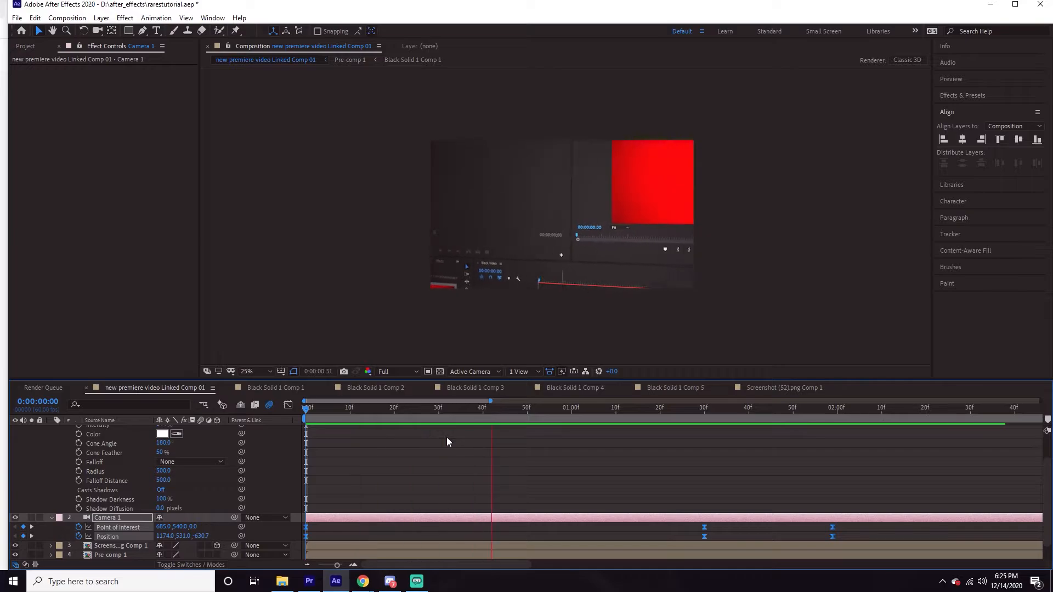
{"action": "left_click_drag", "start_coordinate": [611, 412], "coordinate": [527, 416]}
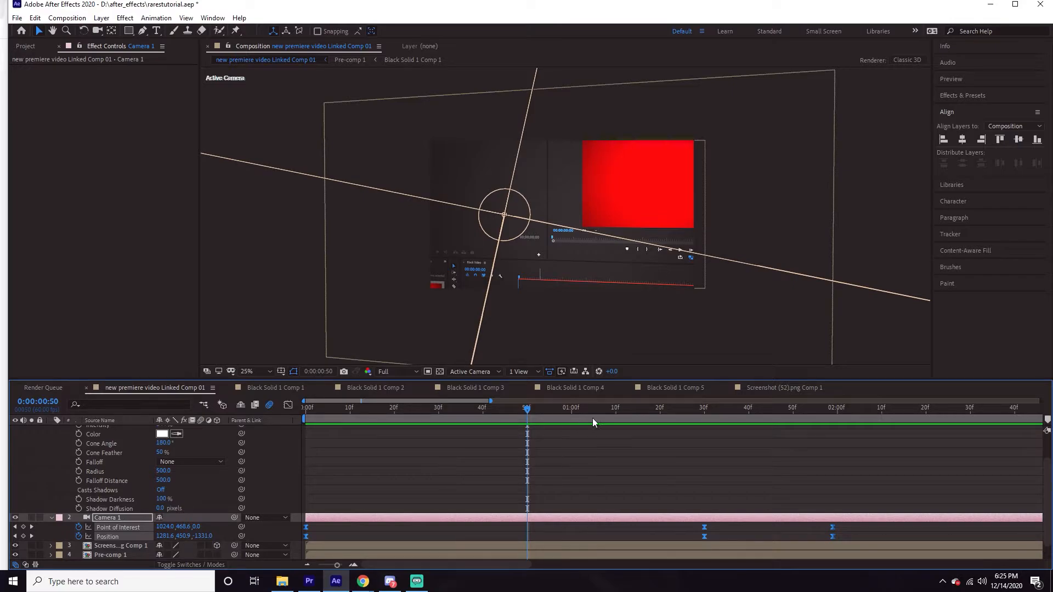
{"action": "left_click_drag", "start_coordinate": [592, 418], "coordinate": [660, 418]}
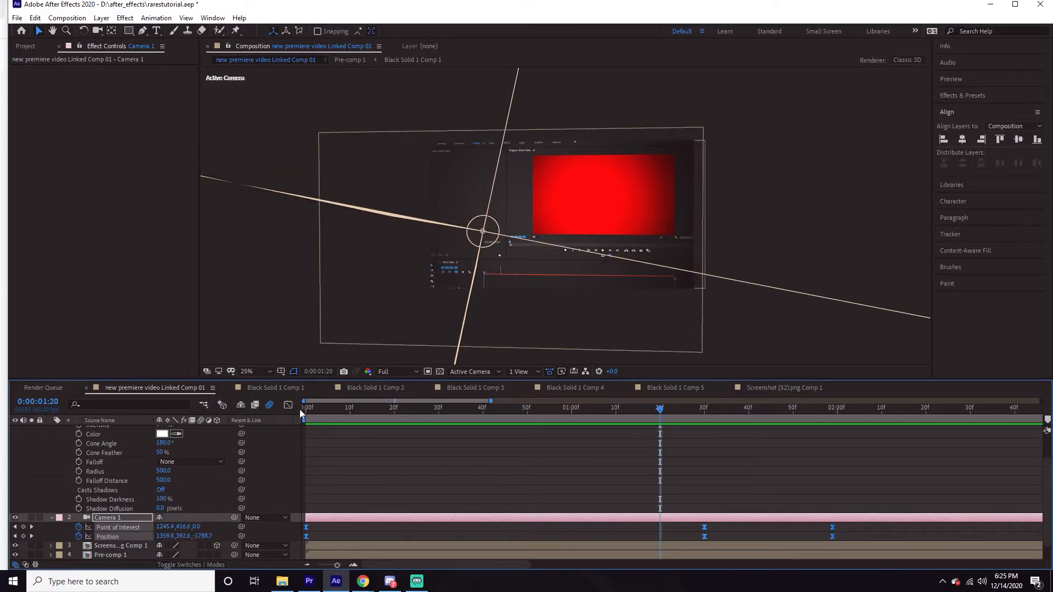
- Show Camera 1's Point of Interest and Position curves in the Graph Editor as speed graphs
{"action": "left_click", "coordinate": [288, 407]}
{"action": "left_click", "coordinate": [112, 542]}
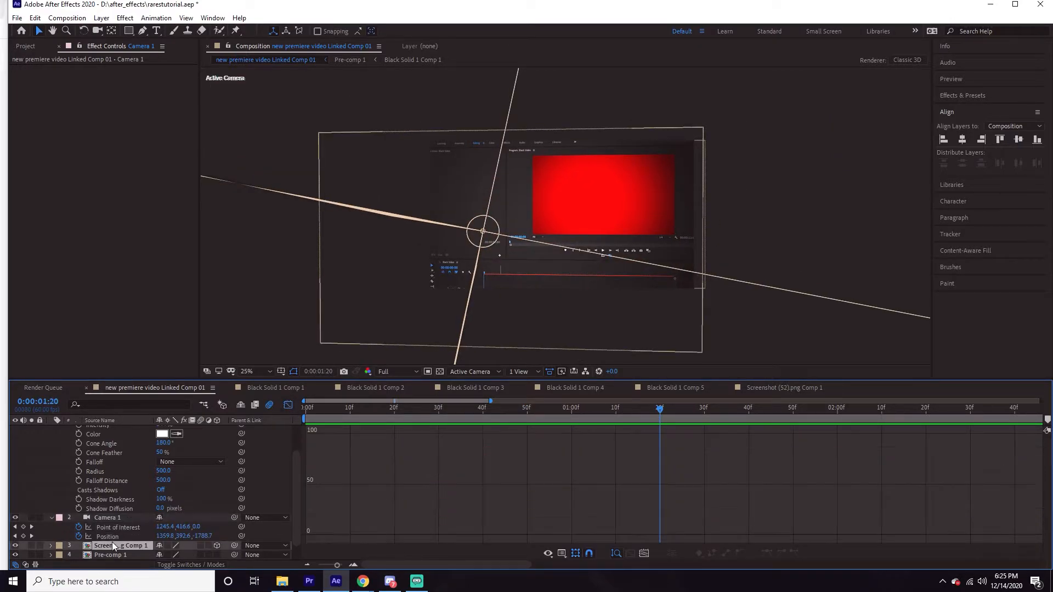
{"action": "left_click", "coordinate": [111, 538]}
{"action": "left_click", "coordinate": [107, 527], "text": "shift"}
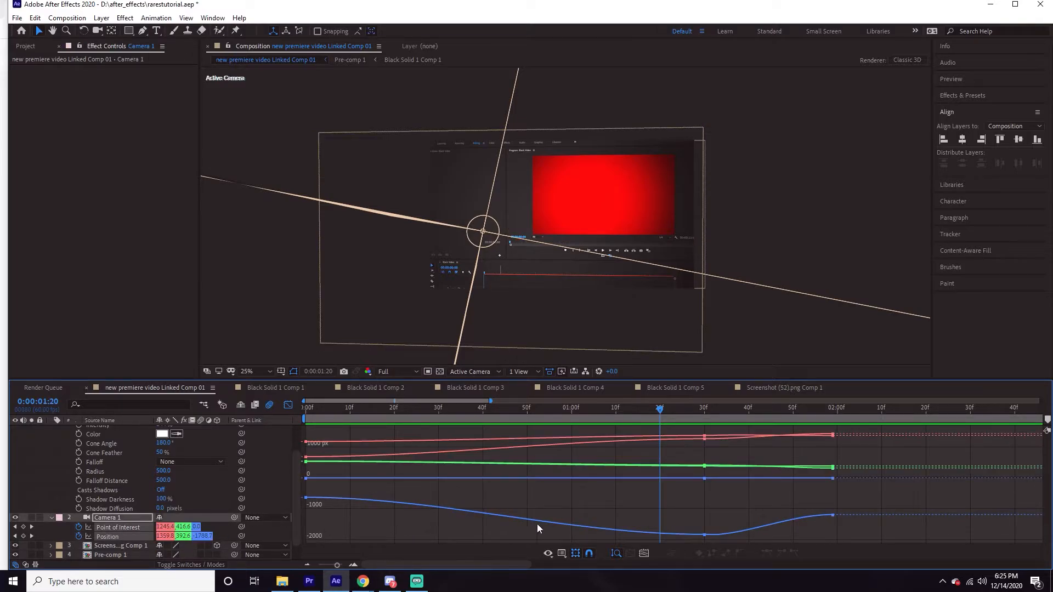
{"action": "left_click", "coordinate": [561, 552]}
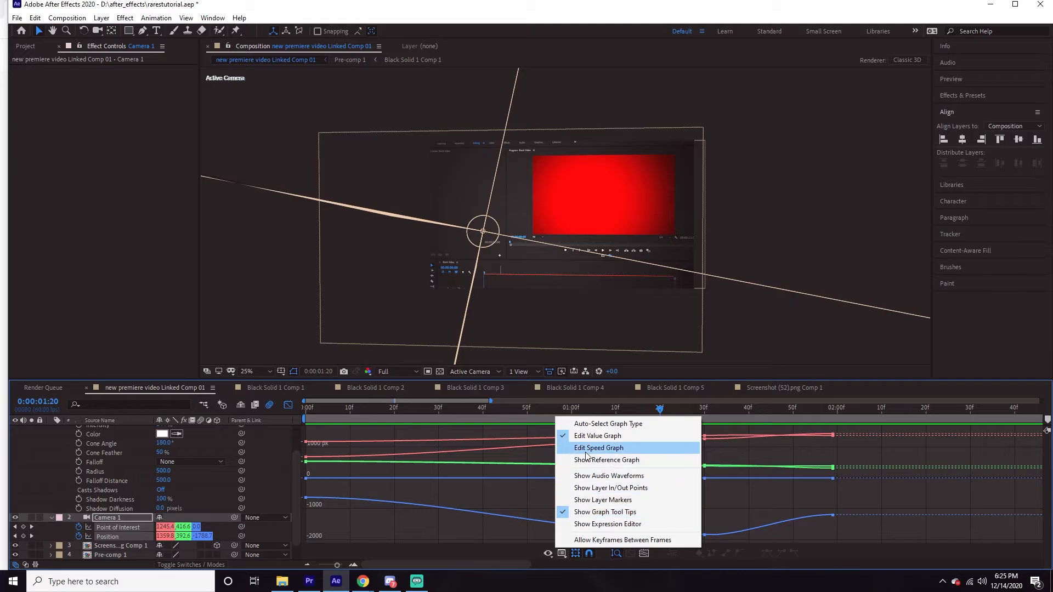
{"action": "left_click", "coordinate": [587, 449]}
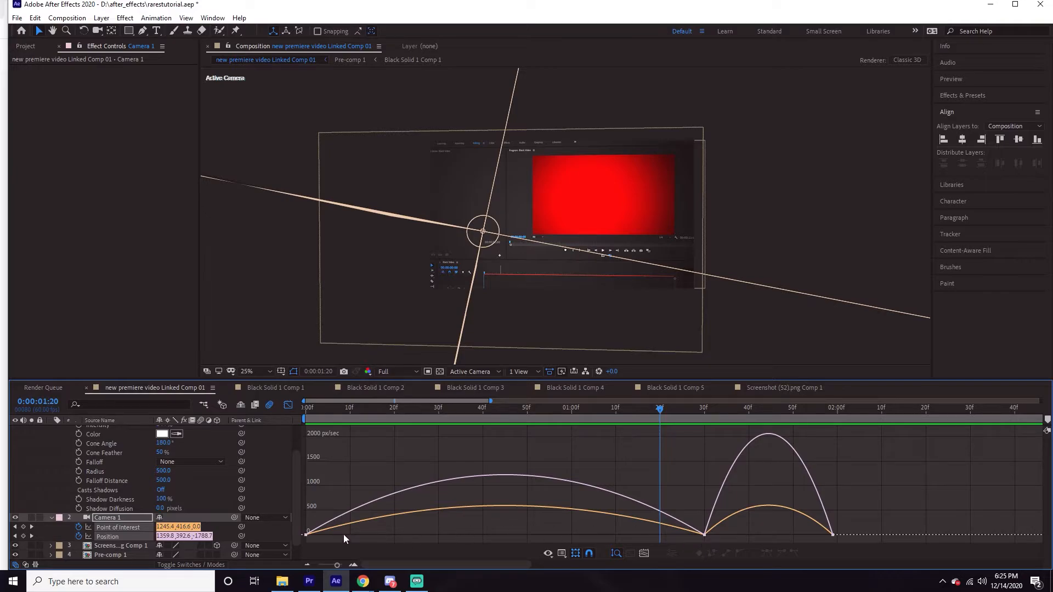
{"action": "left_click", "coordinate": [317, 535]}
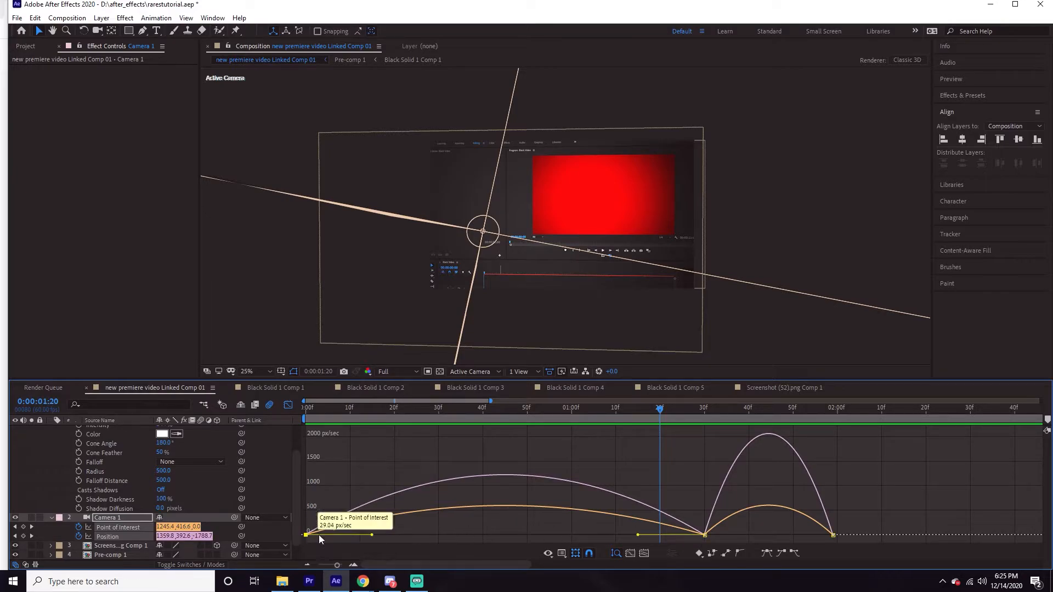
{"action": "left_click_drag", "start_coordinate": [372, 535], "coordinate": [320, 538]}
{"action": "key", "text": "ctrl+z"}
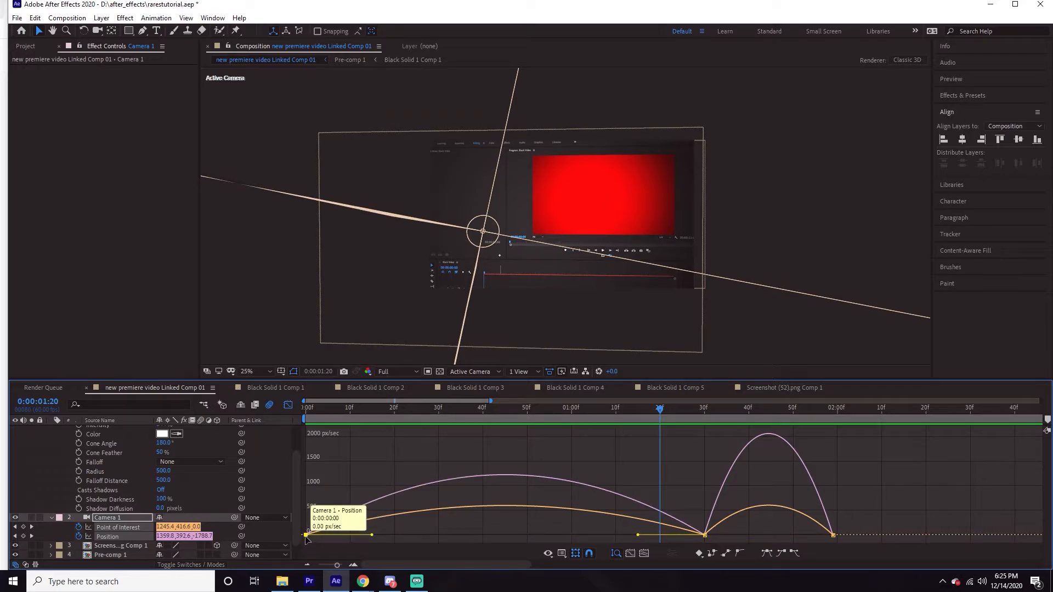
{"action": "left_click", "coordinate": [120, 535]}
{"action": "left_click", "coordinate": [119, 535]}
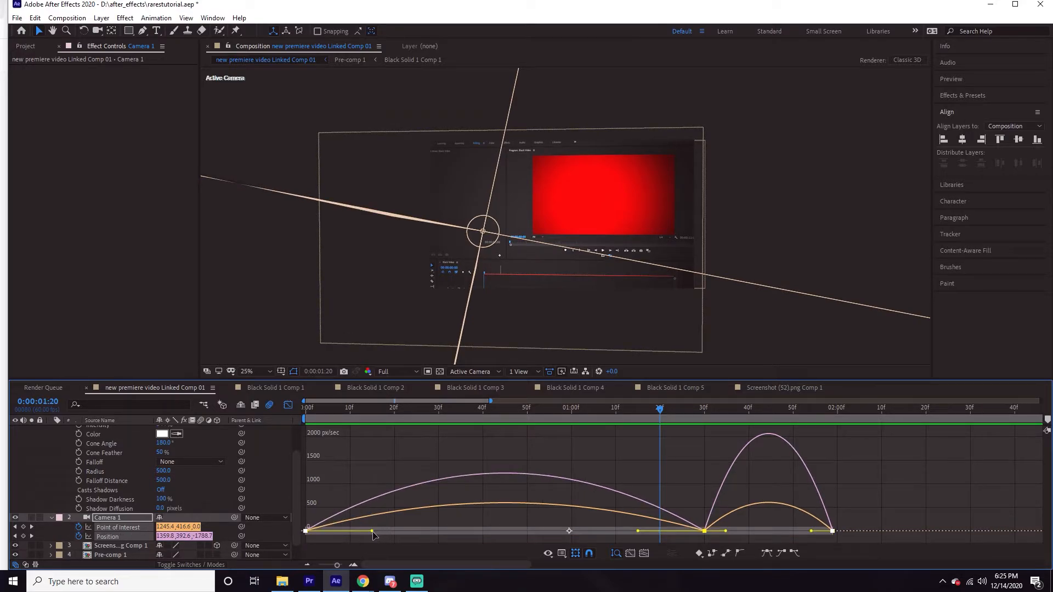
{"action": "left_click_drag", "start_coordinate": [373, 533], "coordinate": [350, 534]}
{"action": "key", "text": "ctrl+z"}
{"action": "key", "text": "ctrl+z"}
{"action": "left_click", "coordinate": [60, 534]}
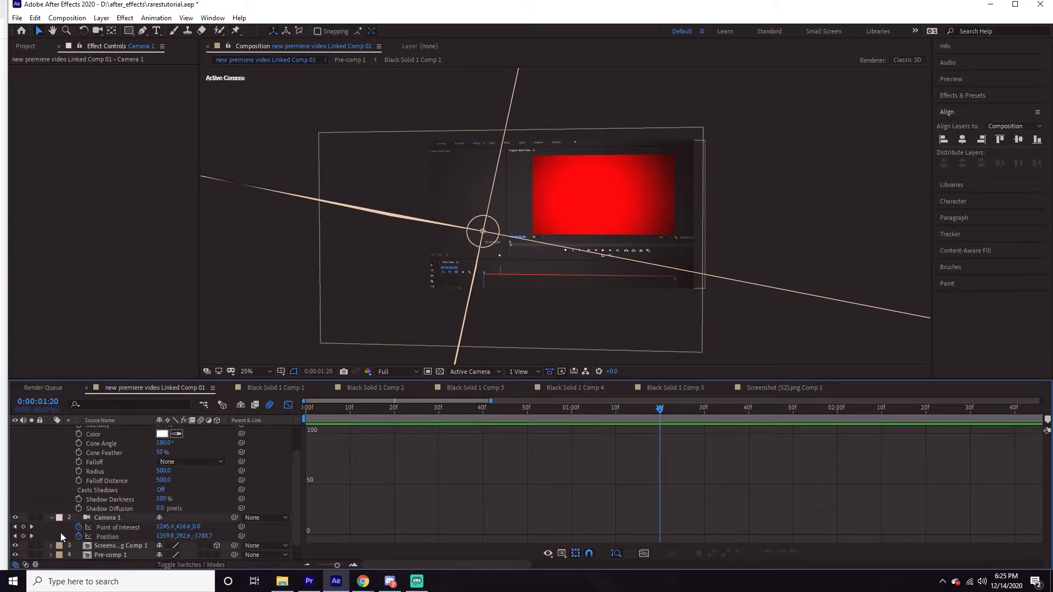
- Try reducing the outgoing easing influence of Camera 1's first Position keyframe to about 21% in the speed graph, and undo it
{"action": "left_click", "coordinate": [113, 537]}
{"action": "left_click", "coordinate": [114, 529], "text": "shift"}
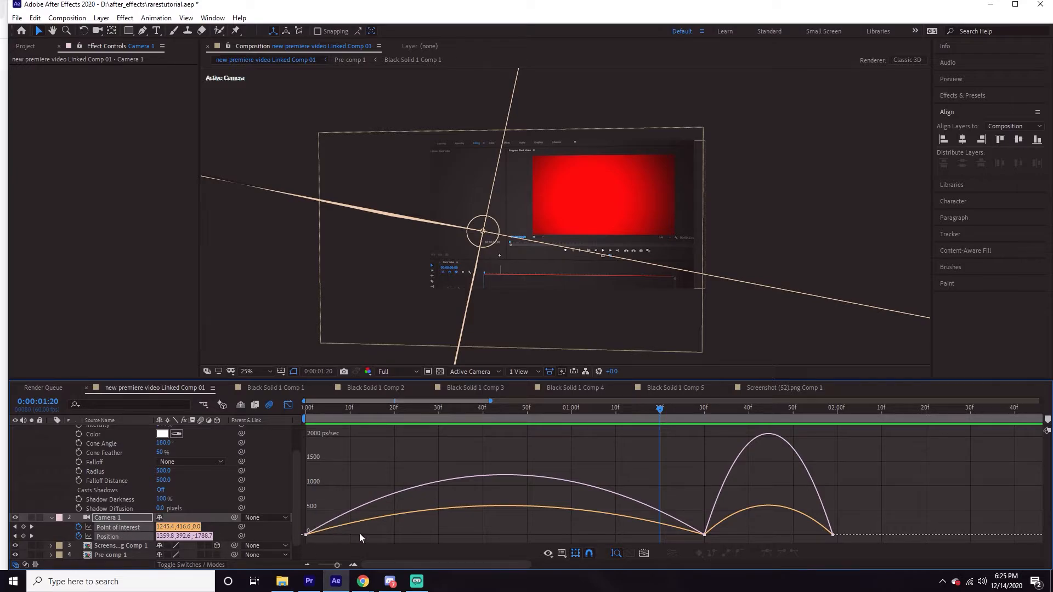
{"action": "left_click", "coordinate": [307, 535]}
{"action": "left_click_drag", "start_coordinate": [372, 535], "coordinate": [342, 537]}
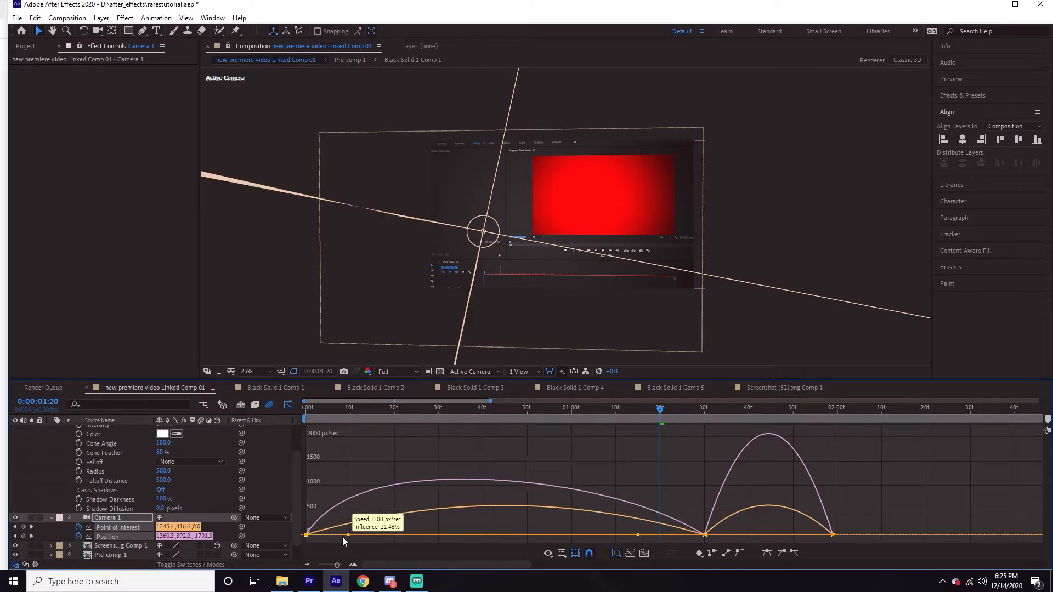
{"action": "key", "text": "ctrl+z"}
{"action": "left_click", "coordinate": [466, 535]}
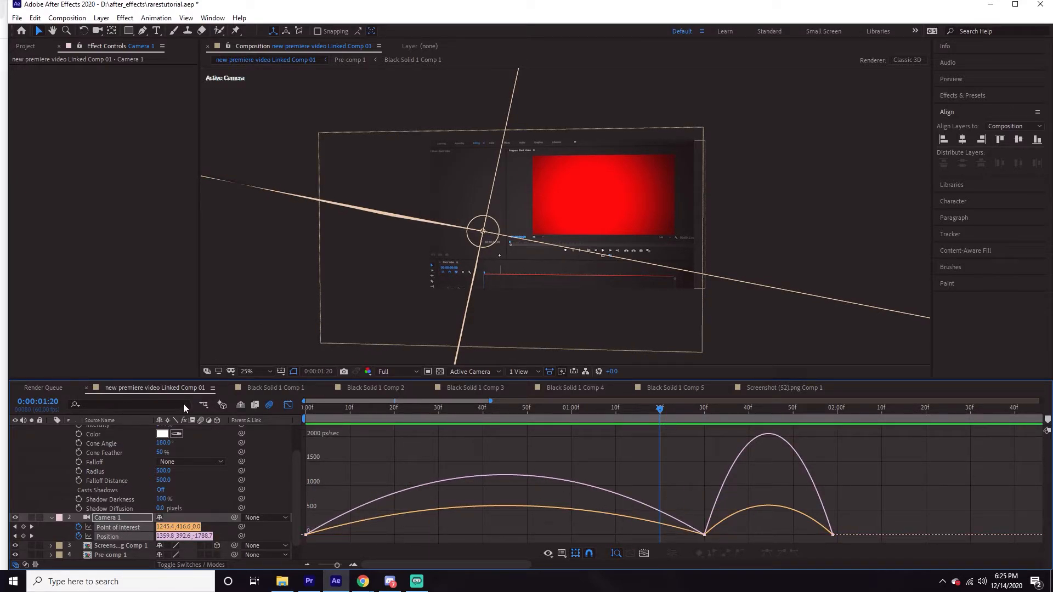
- Close the Graph Editor and preview the camera move from the start
{"action": "left_click", "coordinate": [288, 406]}
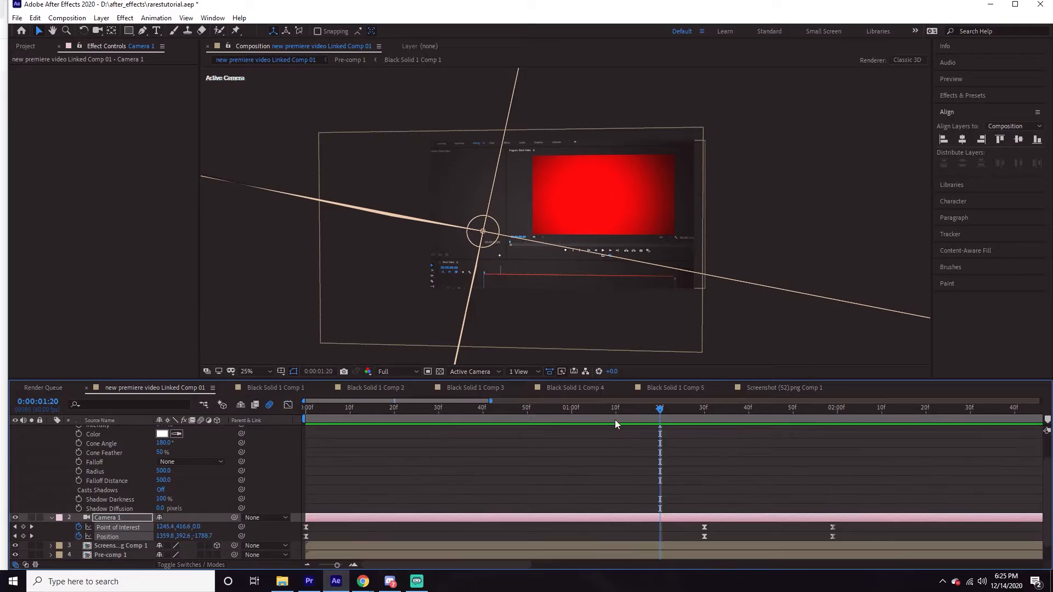
{"action": "key", "text": "space"}
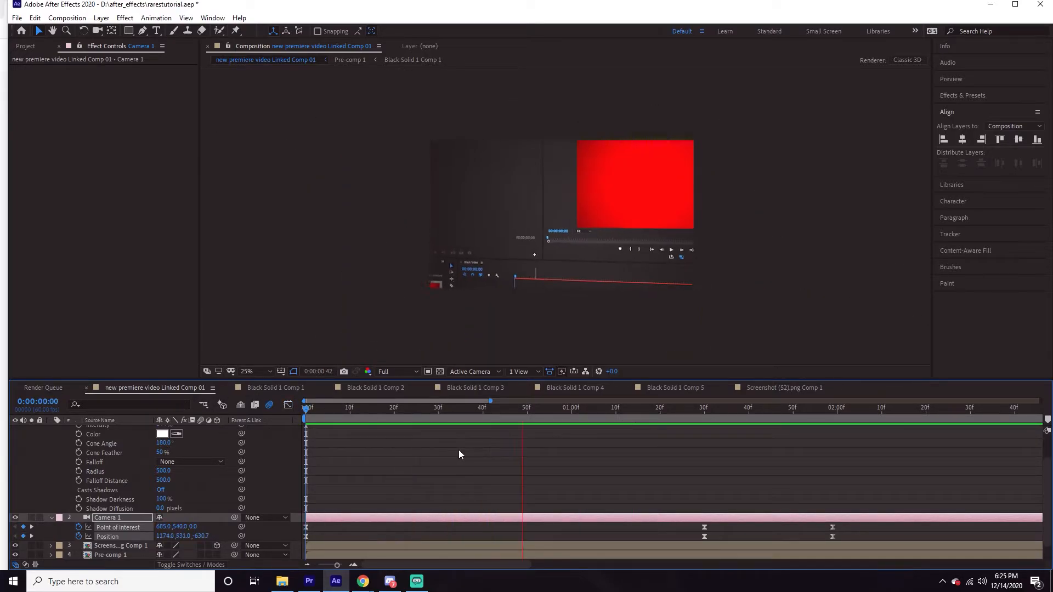
{"action": "key", "text": "space"}
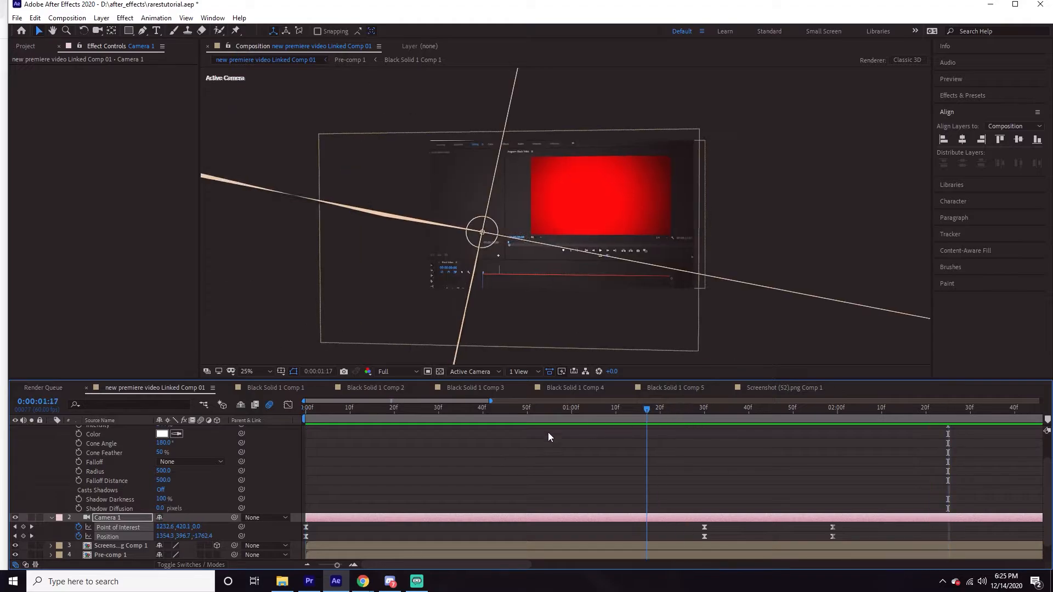
- Turn on motion blur for the nested screenshot composition layer and preview the move from 0:00:00:18
{"action": "scroll", "coordinate": [334, 482], "scroll_direction": "down", "scroll_amount": 2}
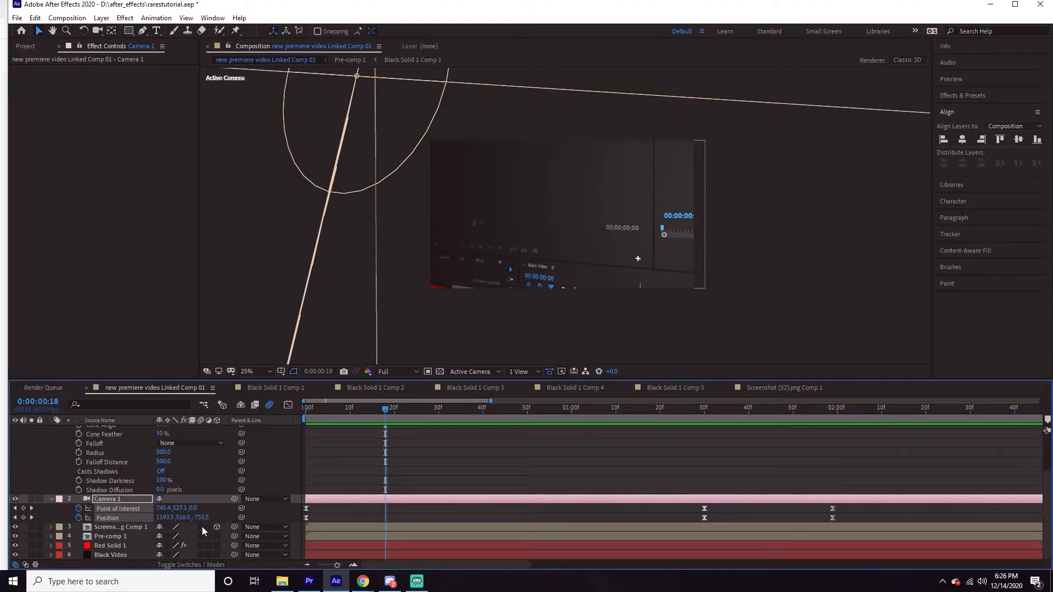
{"action": "left_click", "coordinate": [208, 529]}
{"action": "left_click", "coordinate": [202, 529]}
{"action": "key", "text": "space"}
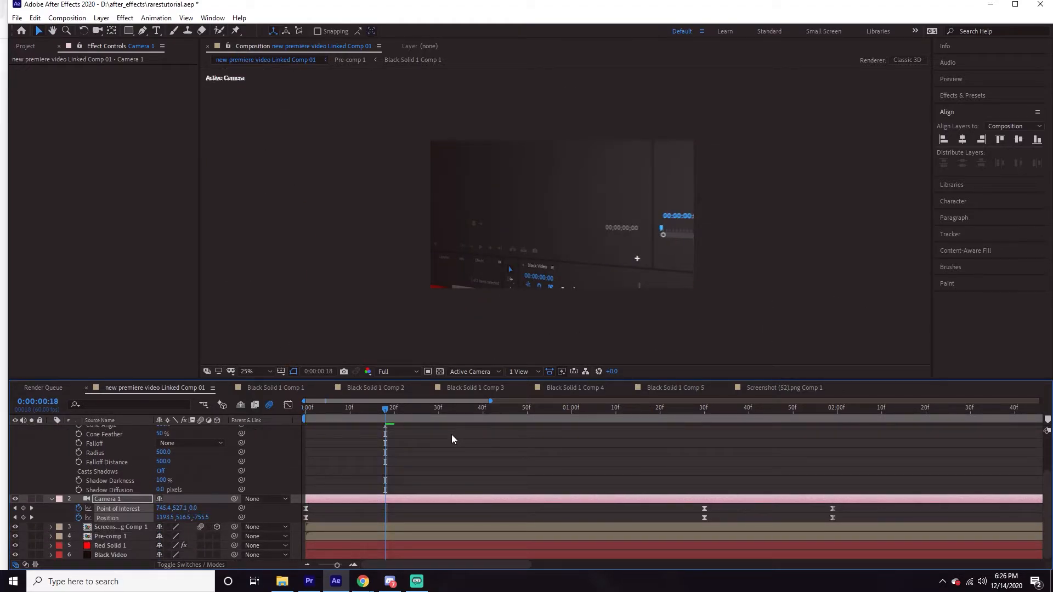
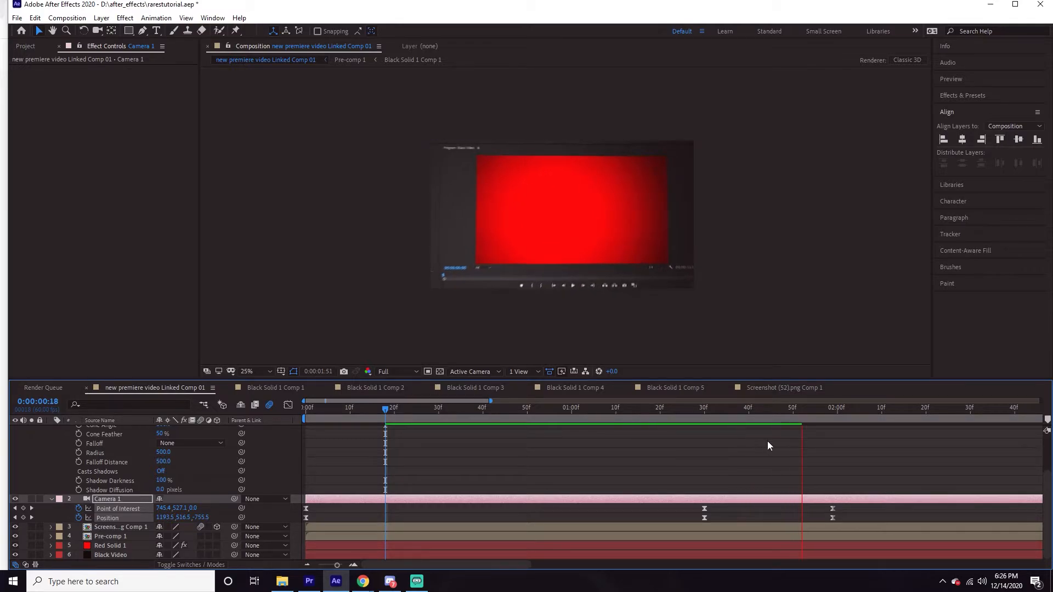
- Preview the motion-blurred camera move from 0:00:00:00 and return to the first frame
{"action": "left_click_drag", "start_coordinate": [759, 412], "coordinate": [210, 426]}
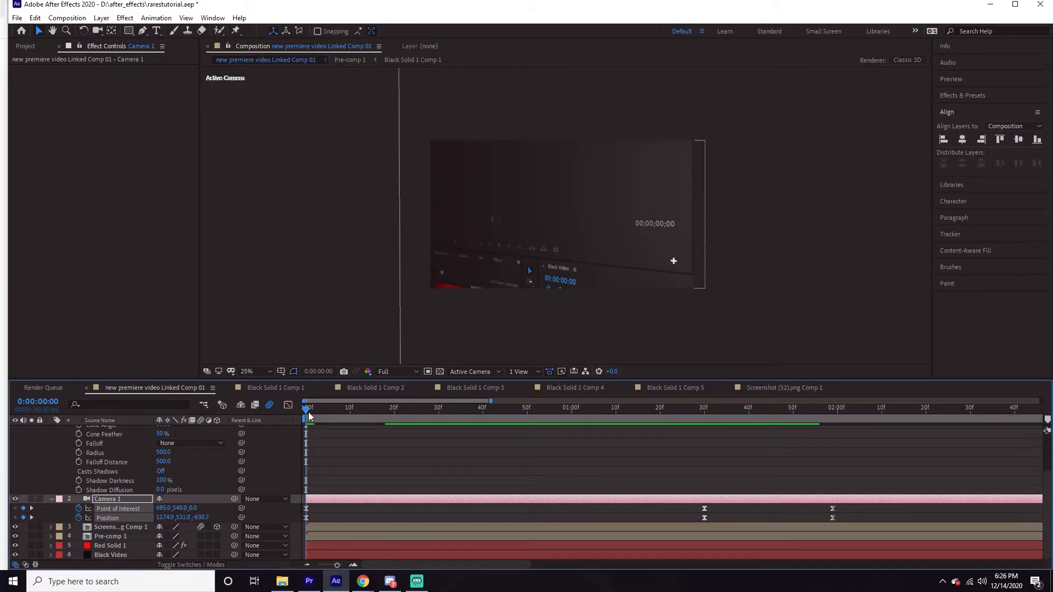
{"action": "key", "text": "space"}
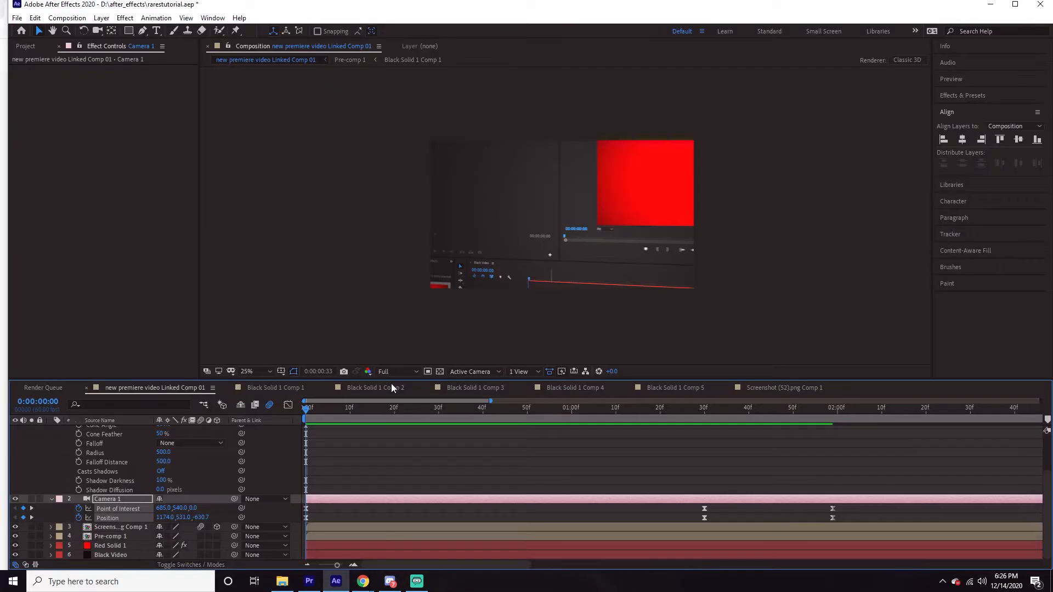
{"action": "left_click_drag", "start_coordinate": [364, 413], "coordinate": [289, 421]}
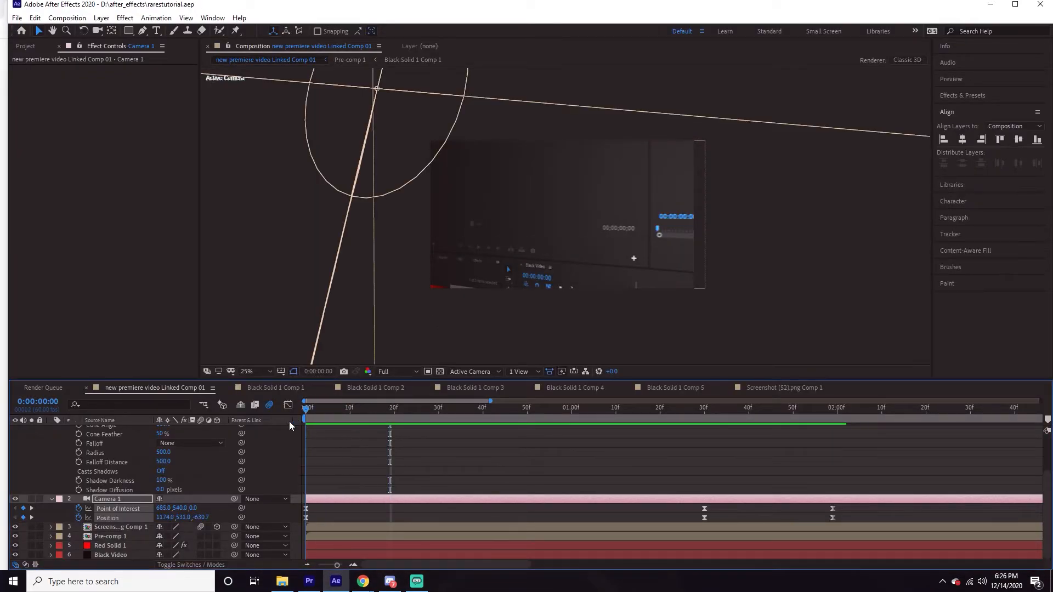
- Set the composition preview resolution to Quarter and preview the camera move again, ending with the current time at 0:00:01:16
{"action": "left_click", "coordinate": [394, 372]}
{"action": "left_click", "coordinate": [397, 434]}
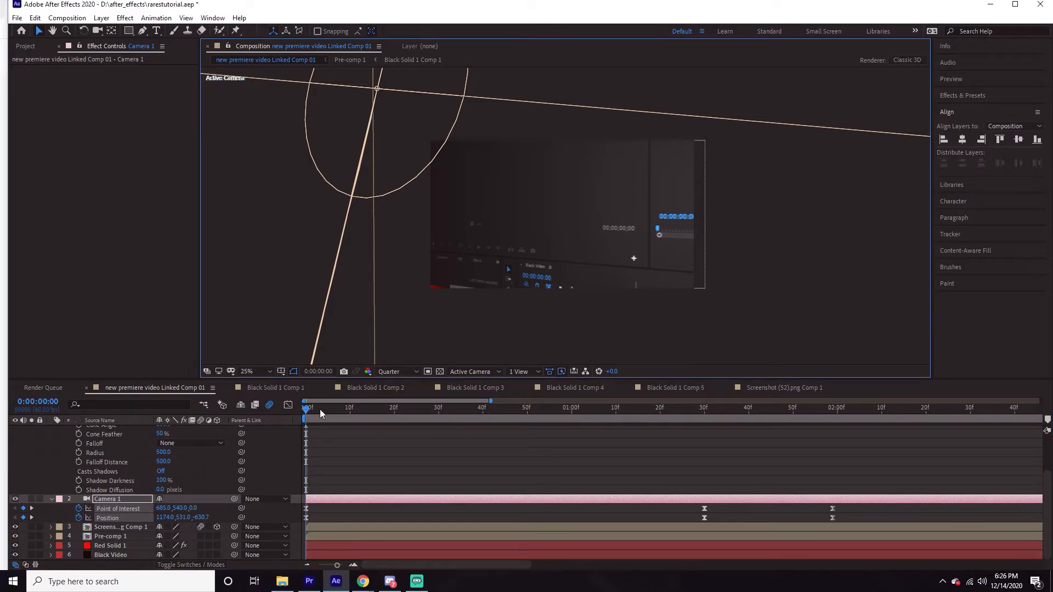
{"action": "left_click_drag", "start_coordinate": [350, 409], "coordinate": [310, 410]}
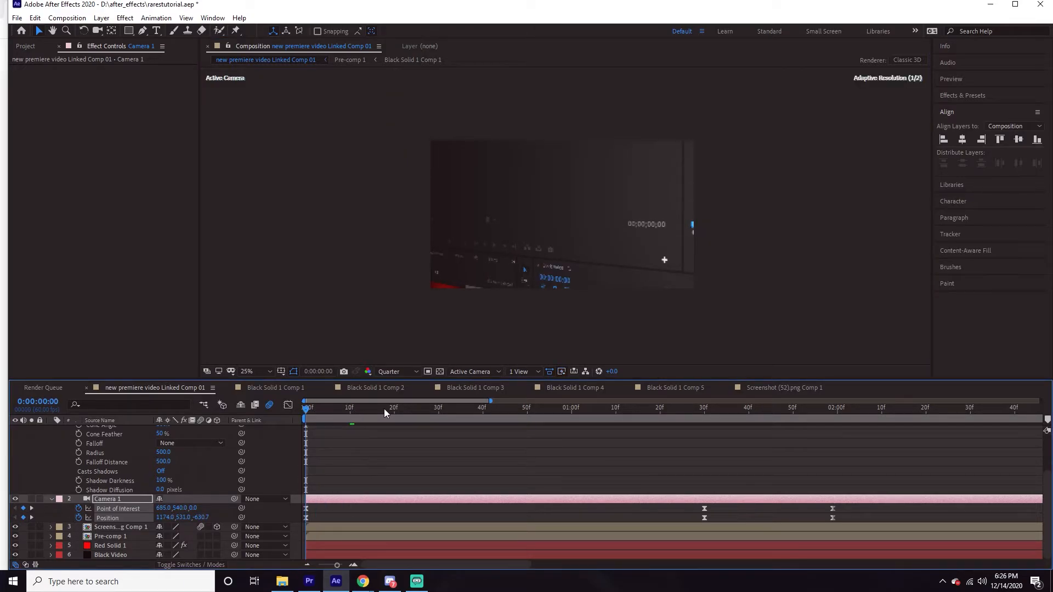
{"action": "left_click", "coordinate": [421, 409]}
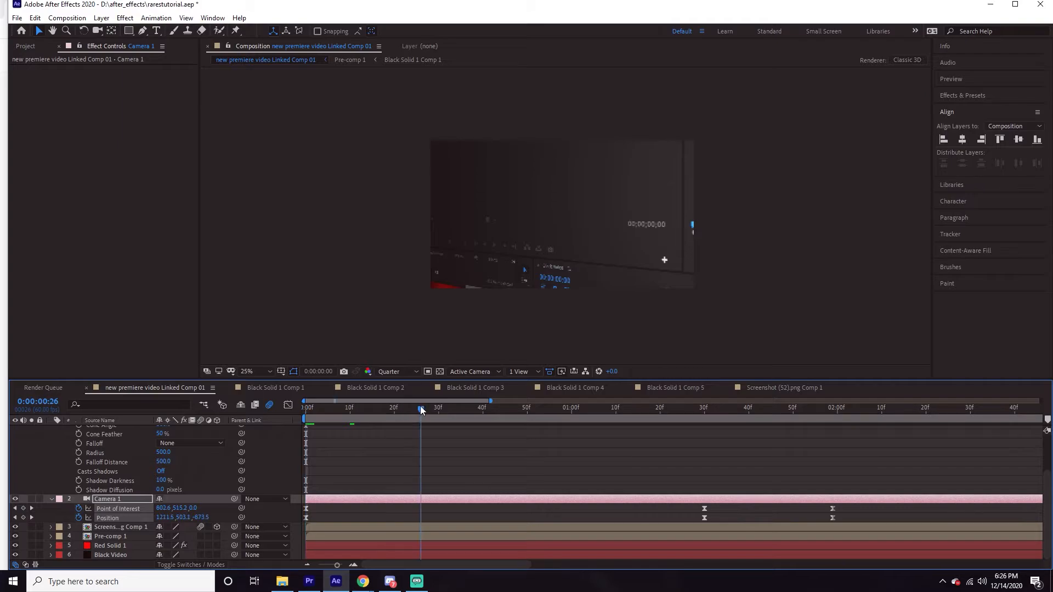
{"action": "key", "text": "space"}
{"action": "left_click", "coordinate": [642, 409]}
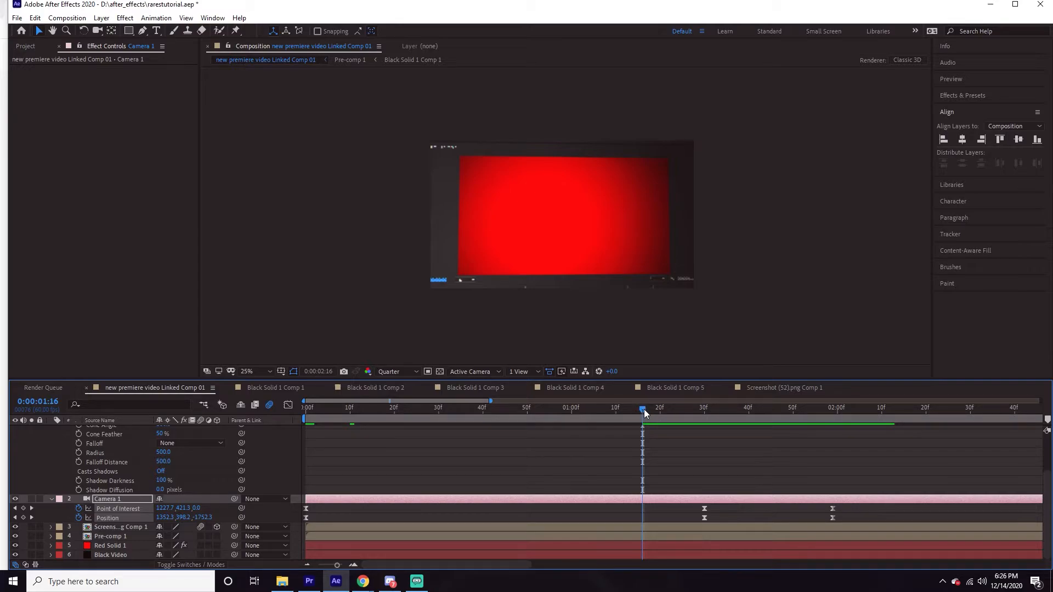
- Hide the nested screenshot composition layer briefly to check the counter beneath it, and show it again
{"action": "mouse_move", "coordinate": [288, 581]}
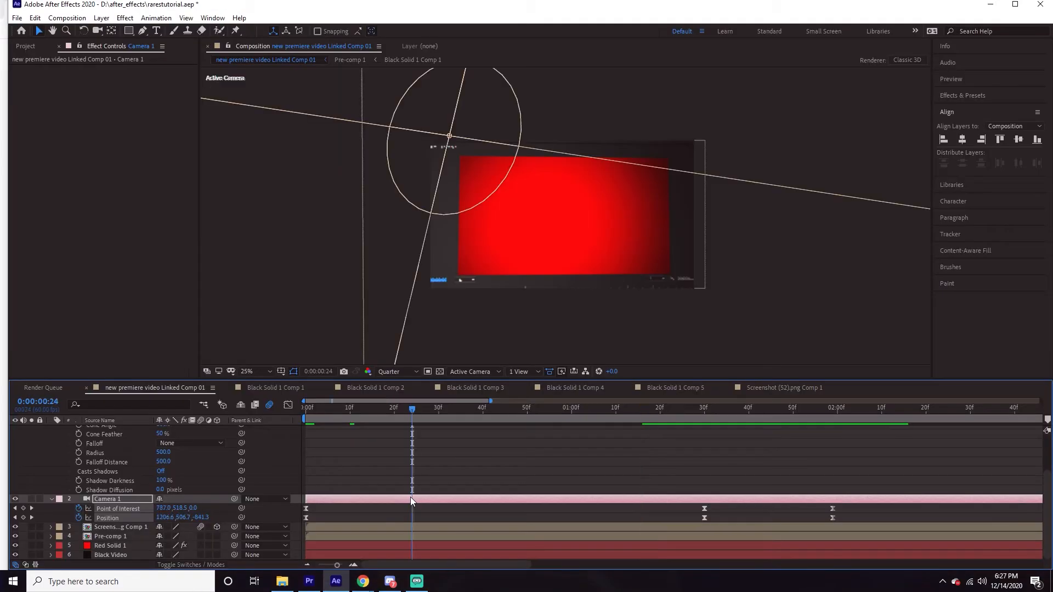
{"action": "left_click", "coordinate": [15, 528]}
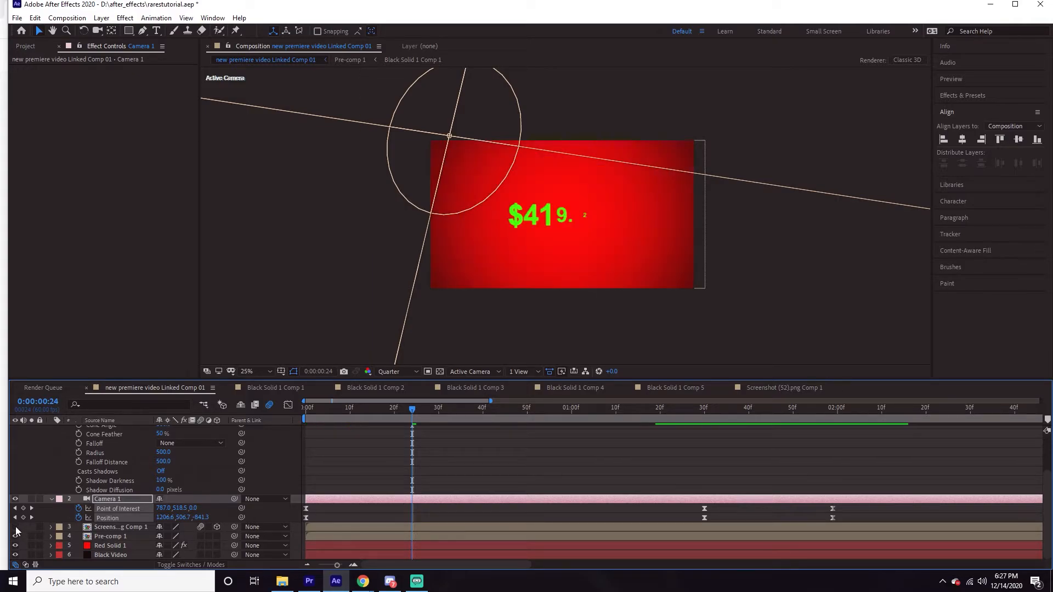
{"action": "left_click", "coordinate": [15, 528]}
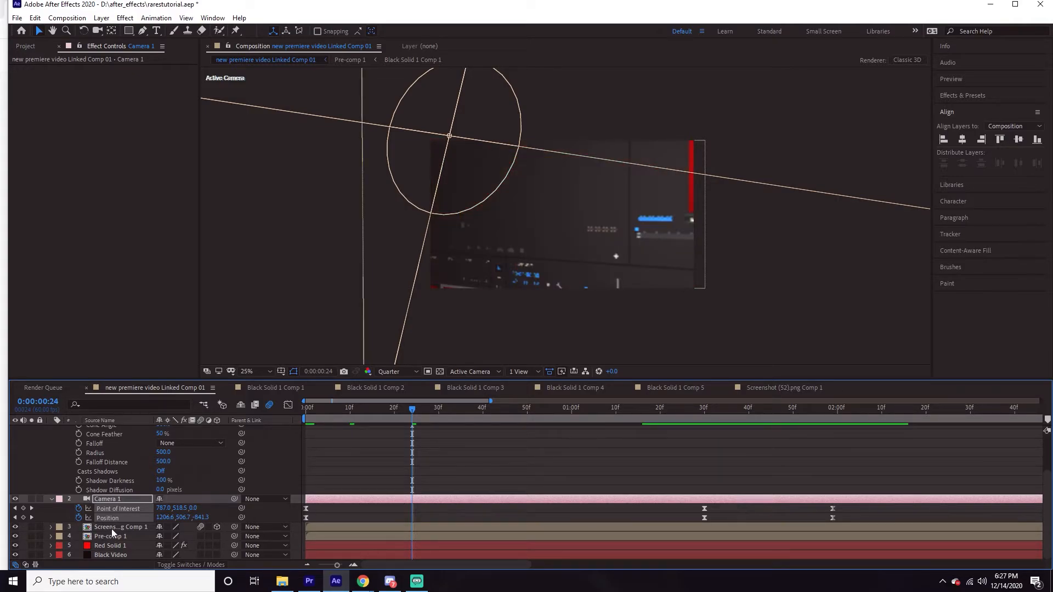
- Copy Pre-comp 1 into Screenshot (52).png Comp 1 above the screenshot image and set the current time to 0:00:00:42
{"action": "left_click", "coordinate": [98, 538]}
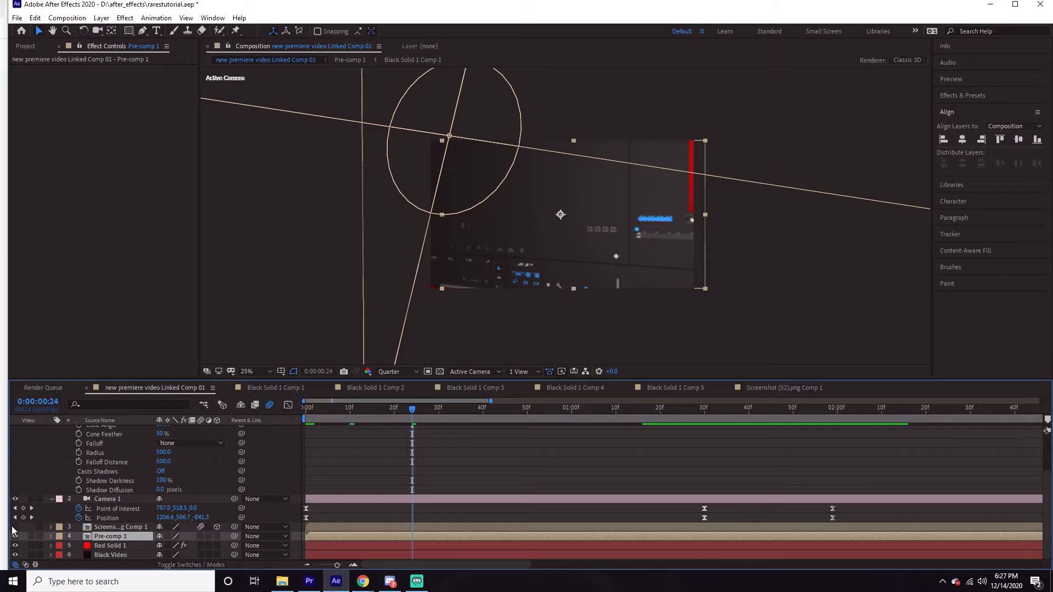
{"action": "left_click", "coordinate": [16, 528]}
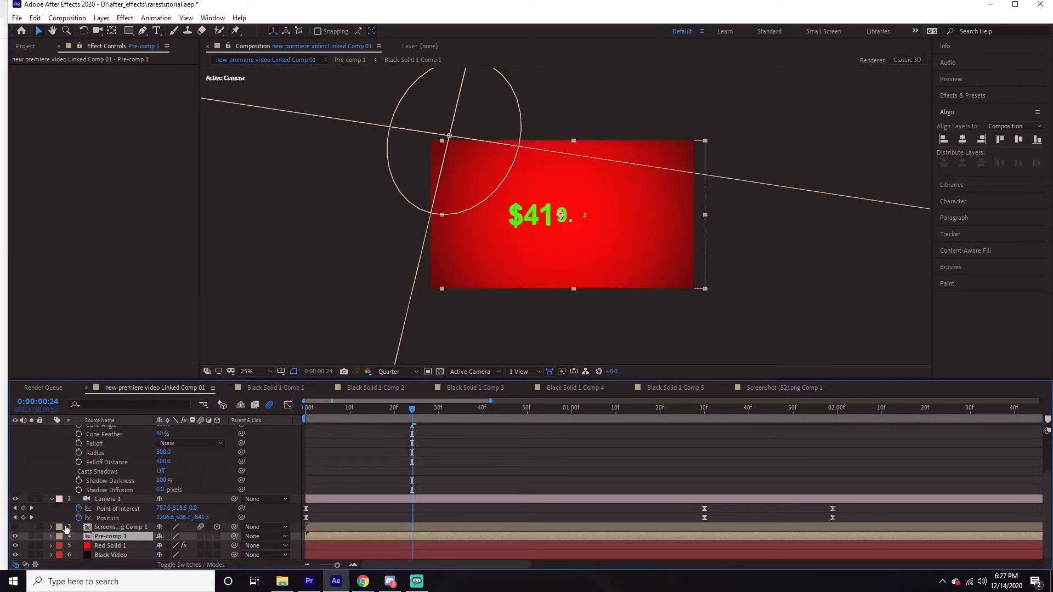
{"action": "left_click", "coordinate": [15, 528]}
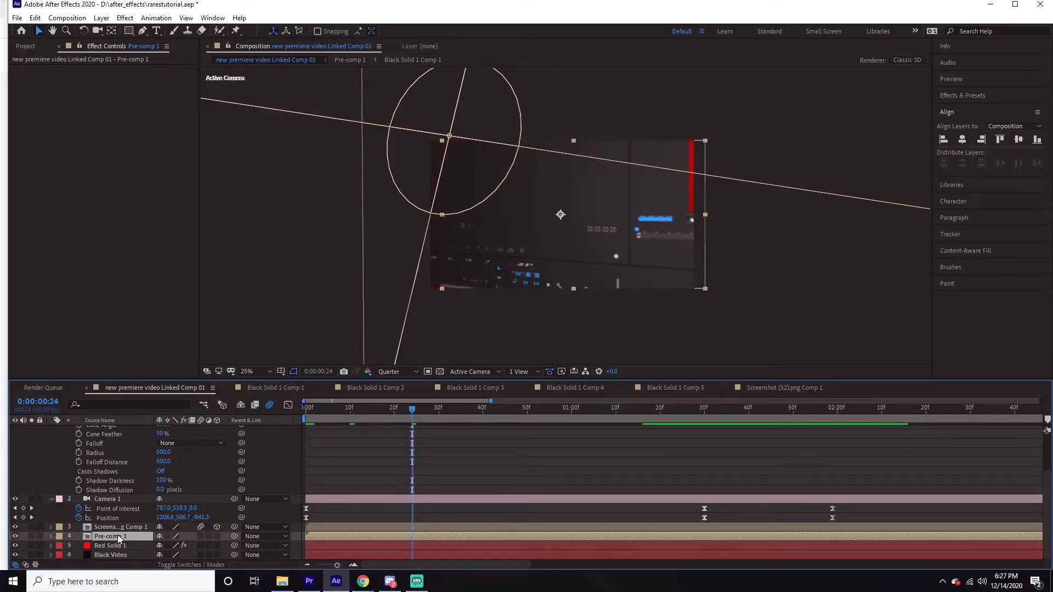
{"action": "double_click", "coordinate": [107, 530]}
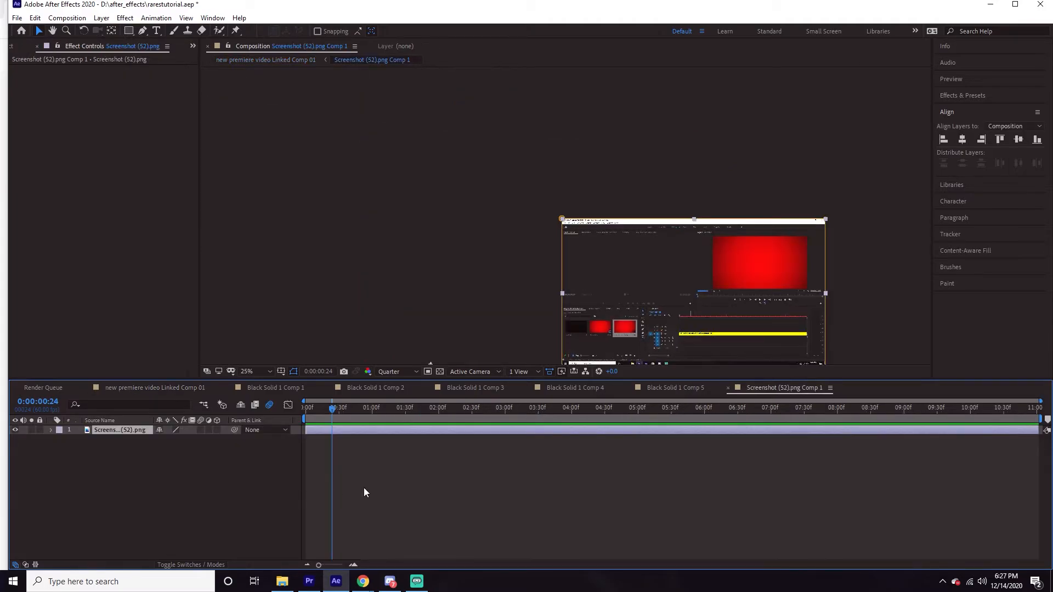
{"action": "key", "text": "ctrl+v"}
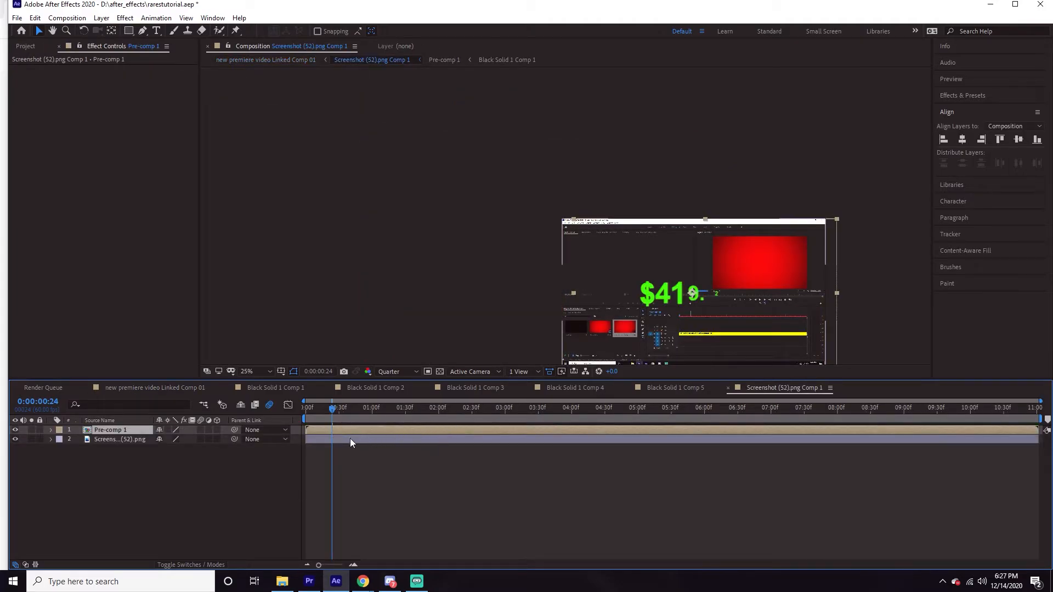
{"action": "mouse_move", "coordinate": [343, 417]}
{"action": "left_mouse_down"}
{"action": "mouse_move", "coordinate": [288, 418]}
{"action": "mouse_move", "coordinate": [351, 418]}
{"action": "left_mouse_up"}
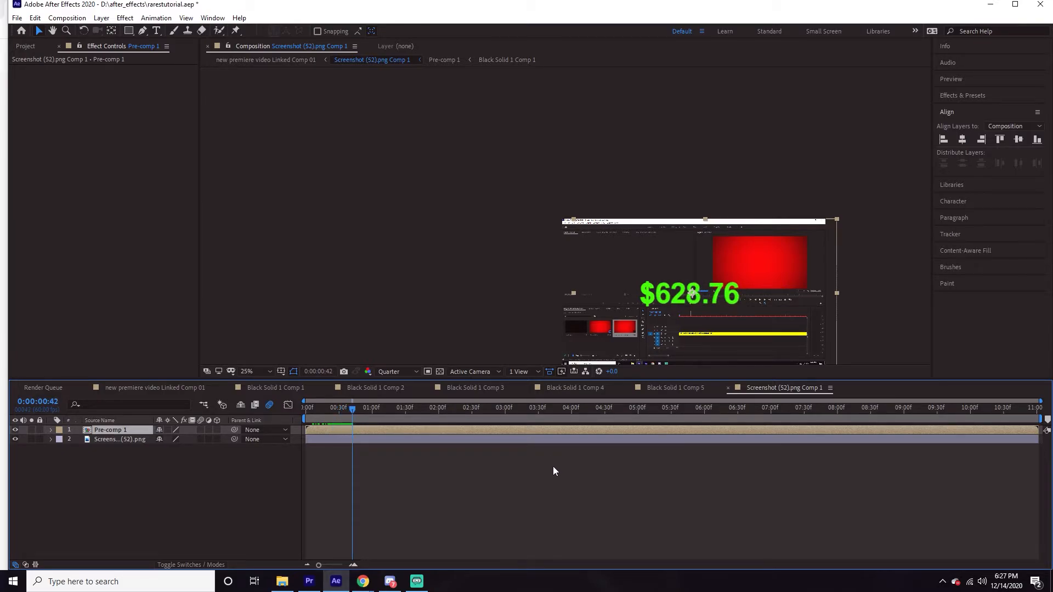
- Deselect the layers, activate the Pen tool and maximize the composition view for tracing the red program monitor
{"action": "key", "text": "period"}
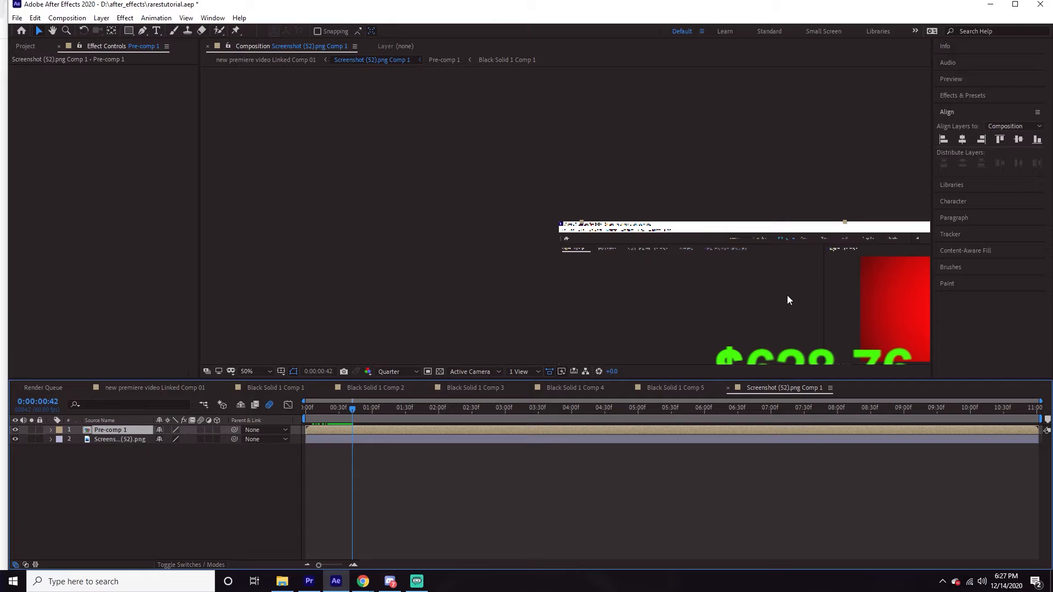
{"action": "key", "text": "h"}
{"action": "left_click_drag", "start_coordinate": [793, 301], "coordinate": [392, 215]}
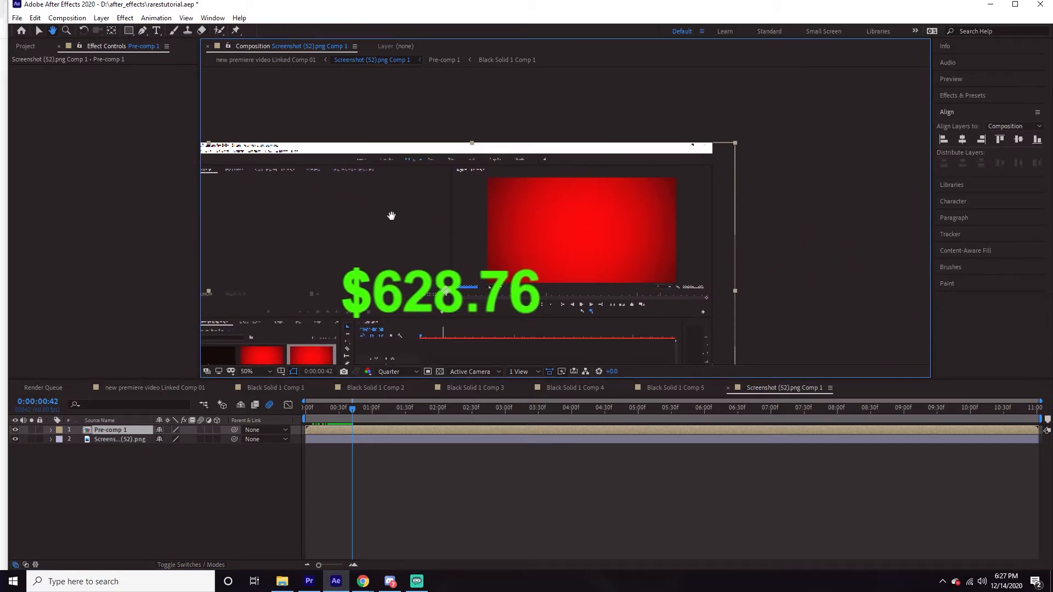
{"action": "key", "text": "period"}
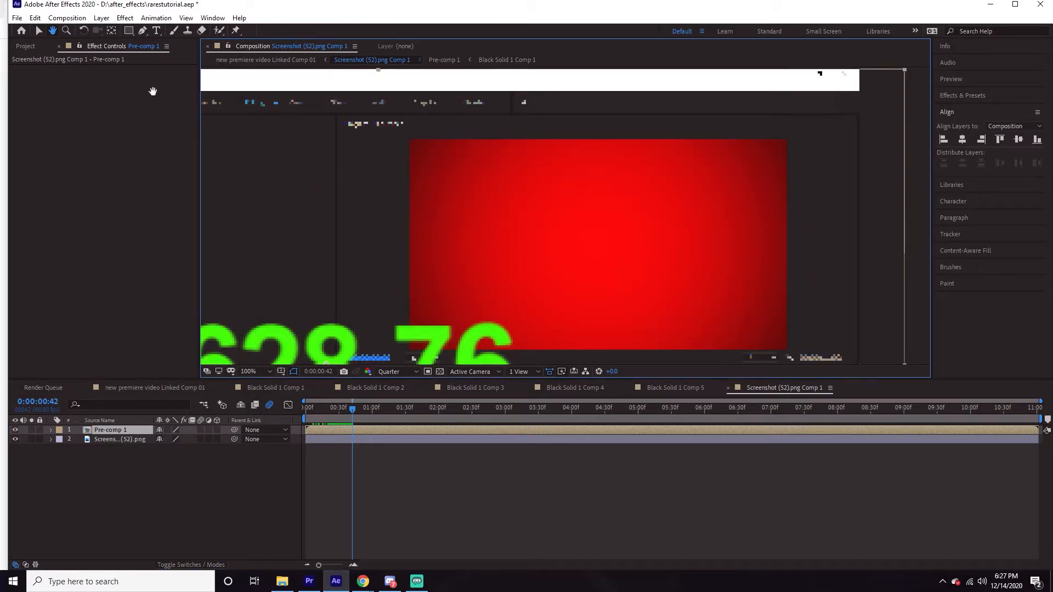
{"action": "left_click", "coordinate": [403, 496]}
{"action": "left_click", "coordinate": [143, 30]}
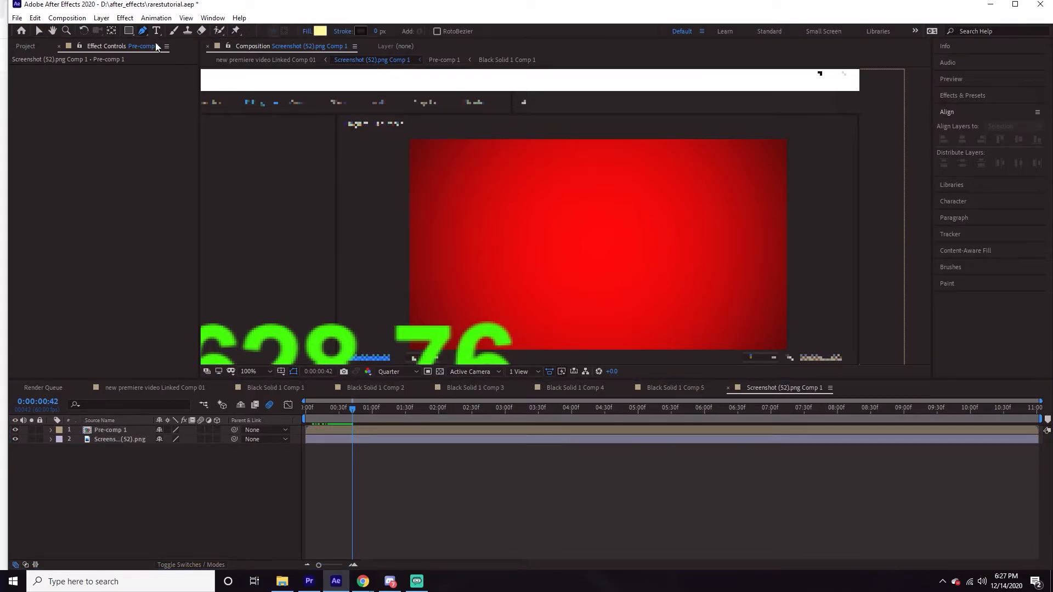
{"action": "key", "text": "grave"}
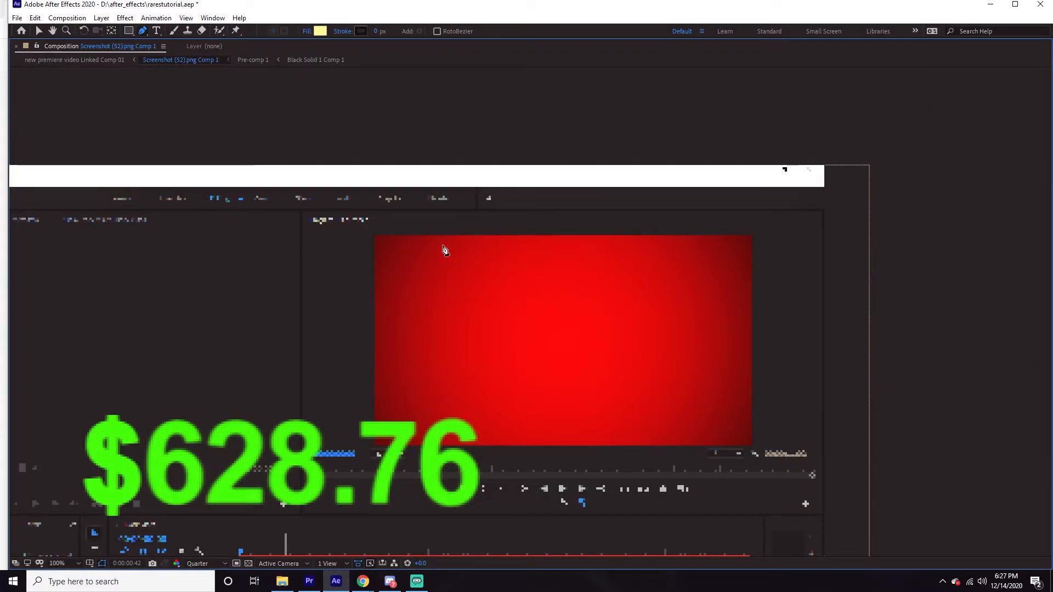
- Set the screenshot composition's preview resolution to Full and save the project
{"action": "key", "text": "h"}
{"action": "left_click_drag", "start_coordinate": [421, 259], "coordinate": [498, 275]}
{"action": "scroll", "coordinate": [493, 274], "scroll_direction": "up", "scroll_amount": 2}
{"action": "left_click_drag", "start_coordinate": [299, 132], "coordinate": [500, 370]}
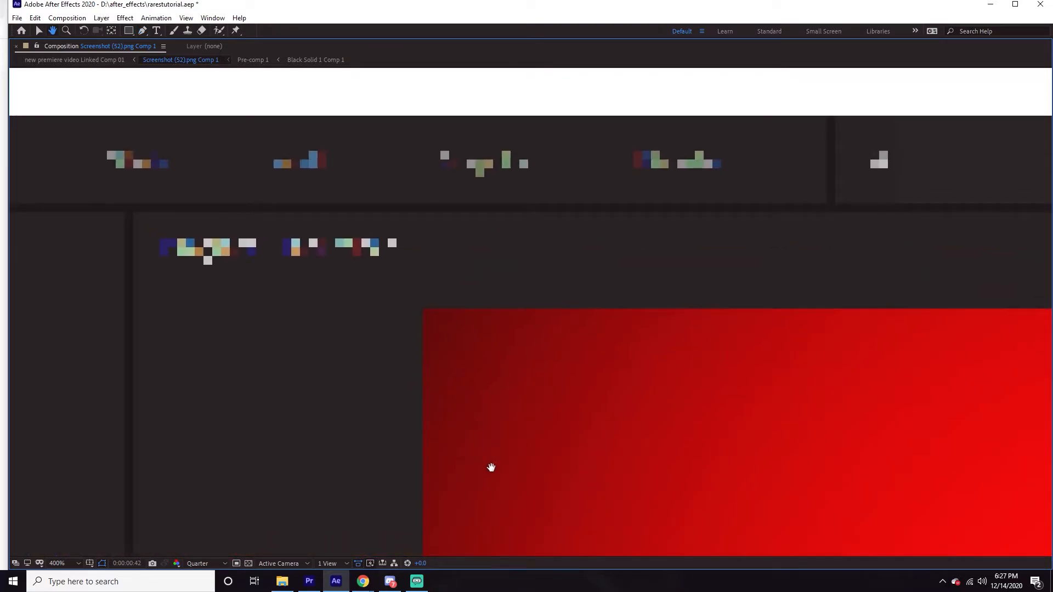
{"action": "left_click", "coordinate": [204, 564]}
{"action": "left_click", "coordinate": [202, 503]}
{"action": "key", "text": "ctrl+s"}
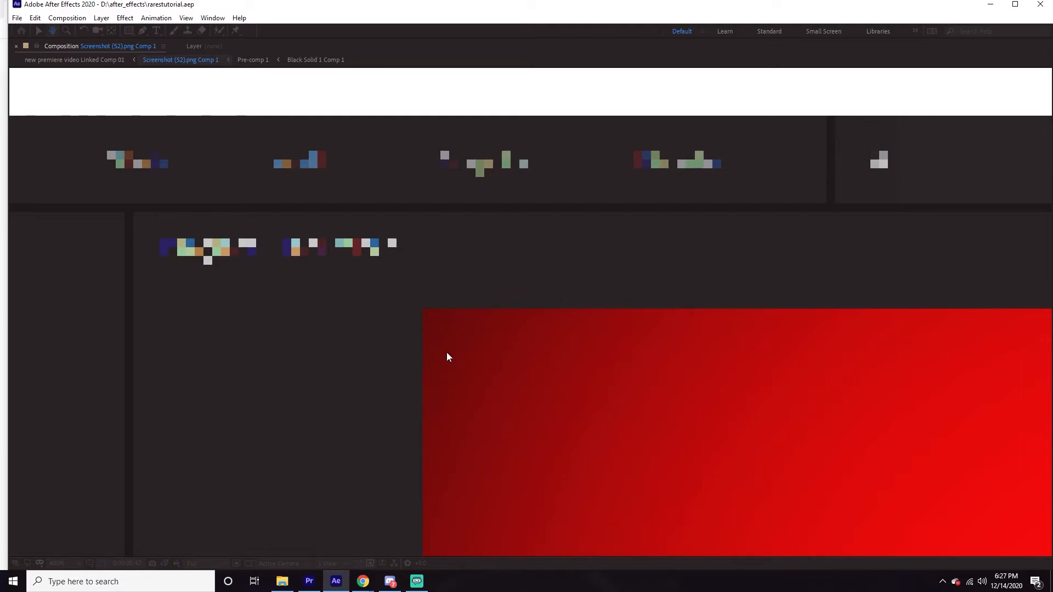
- Start the Pen tool shape with a point on the upper-left corner of the red program monitor
{"action": "scroll", "coordinate": [447, 355], "scroll_direction": "down", "scroll_amount": 1}
{"action": "scroll", "coordinate": [451, 357], "scroll_direction": "up", "scroll_amount": 4}
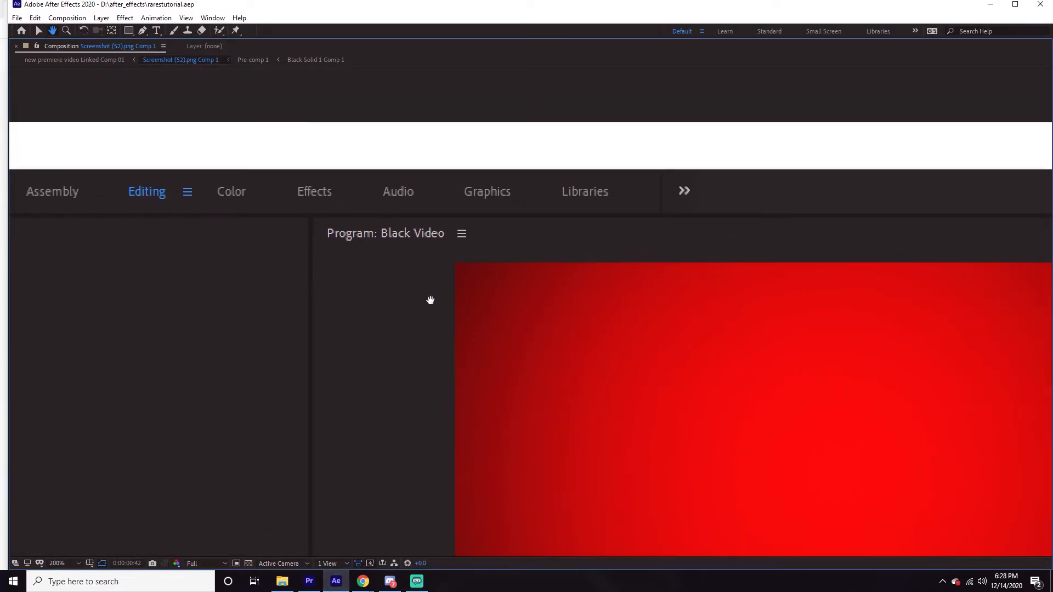
{"action": "left_click_drag", "start_coordinate": [389, 272], "coordinate": [784, 417]}
{"action": "left_click_drag", "start_coordinate": [492, 353], "coordinate": [619, 496]}
{"action": "left_click_drag", "start_coordinate": [428, 351], "coordinate": [537, 365]}
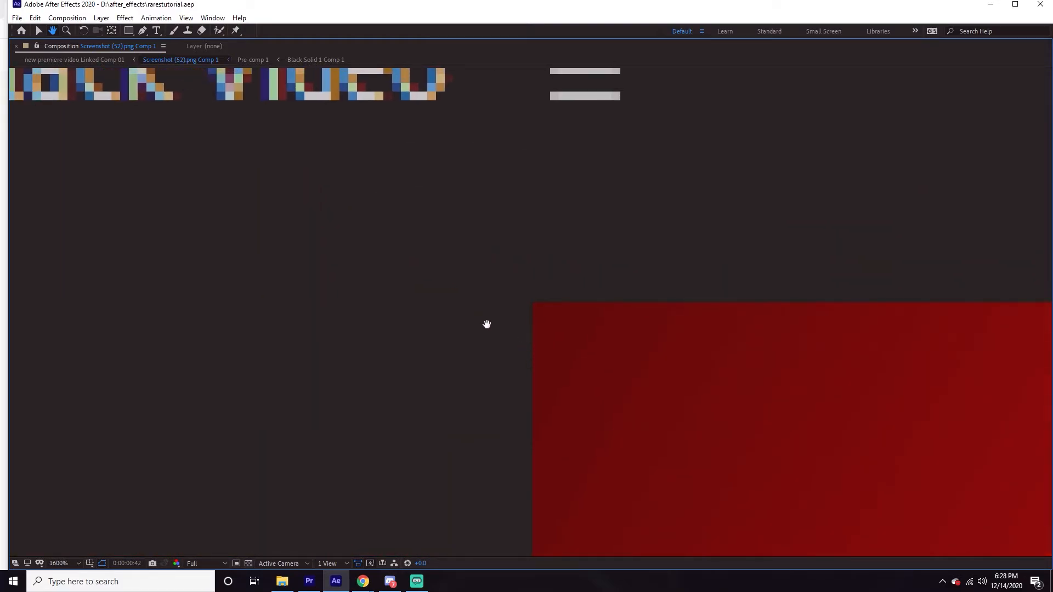
{"action": "key", "text": "g"}
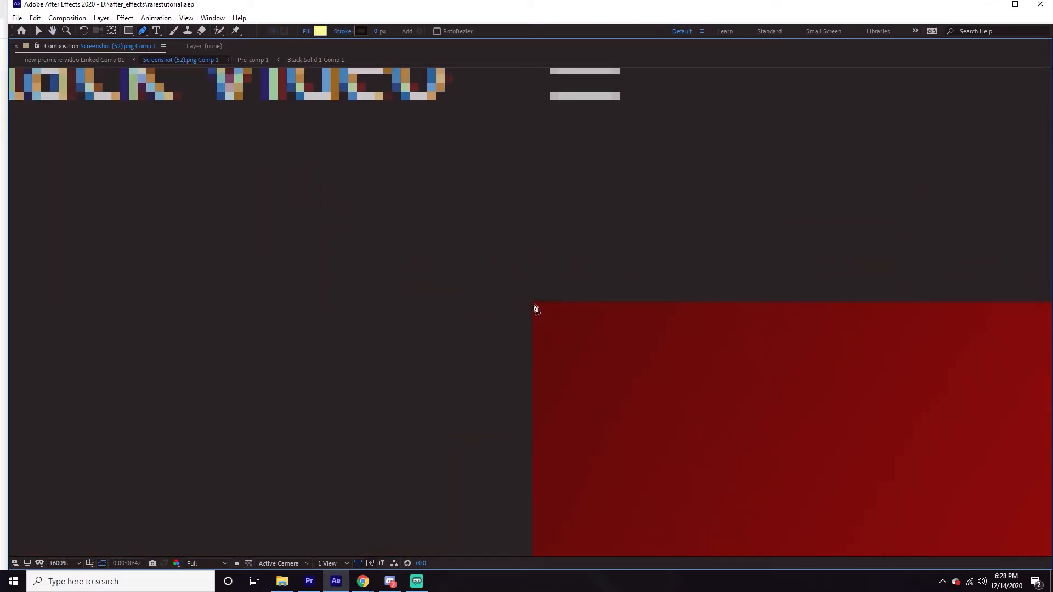
{"action": "left_click", "coordinate": [534, 304]}
- Add the second shape point exactly on the upper-right corner of the red program monitor
{"action": "key", "text": "space"}
{"action": "left_click_drag", "start_coordinate": [745, 327], "coordinate": [536, 284]}
{"action": "left_click_drag", "start_coordinate": [779, 265], "coordinate": [626, 273]}
{"action": "mouse_move", "coordinate": [822, 415]}
{"action": "left_mouse_down"}
{"action": "mouse_move", "coordinate": [657, 369]}
{"action": "mouse_move", "coordinate": [340, 324]}
{"action": "left_mouse_up"}
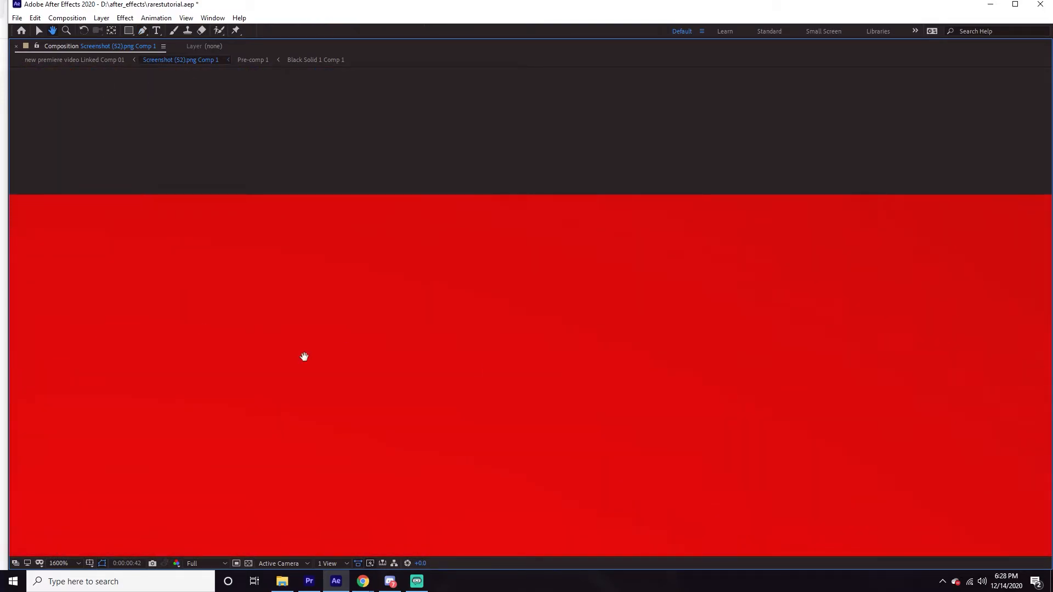
{"action": "left_click_drag", "start_coordinate": [741, 357], "coordinate": [354, 407]}
{"action": "left_click_drag", "start_coordinate": [836, 384], "coordinate": [207, 327]}
{"action": "left_click_drag", "start_coordinate": [932, 303], "coordinate": [397, 308]}
{"action": "left_click_drag", "start_coordinate": [752, 300], "coordinate": [550, 272]}
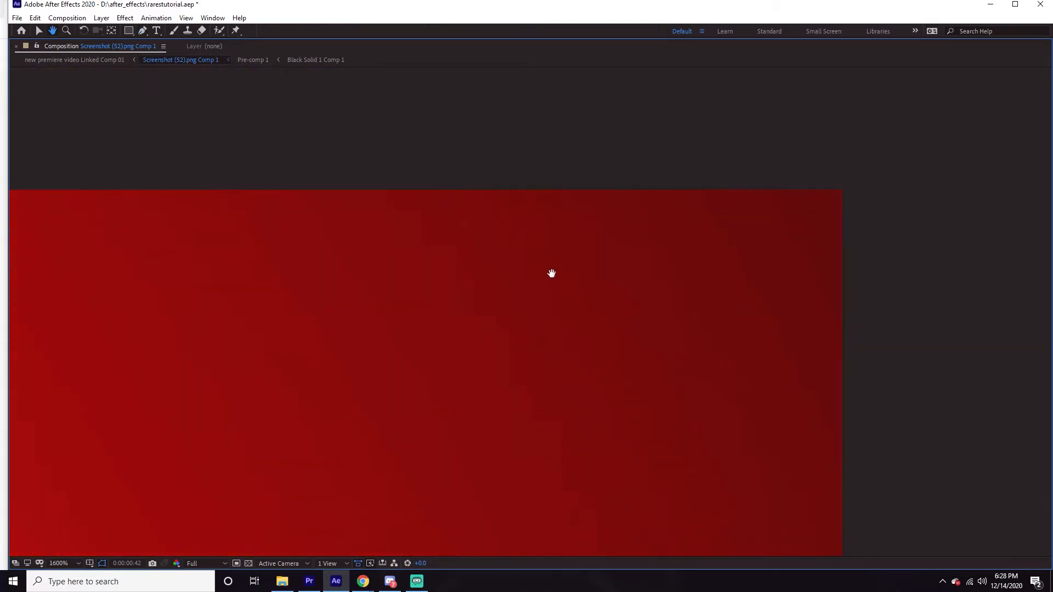
{"action": "left_click_drag", "start_coordinate": [750, 227], "coordinate": [383, 249]}
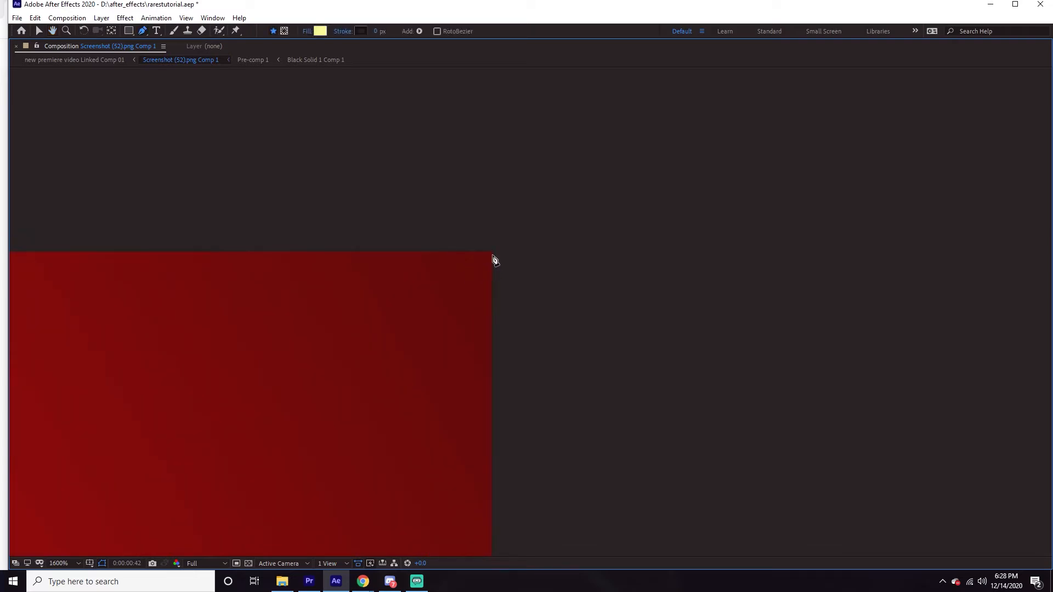
{"action": "left_click", "coordinate": [492, 253]}
- Add the third shape point on the lower-right corner of the red program monitor
{"action": "key", "text": "space"}
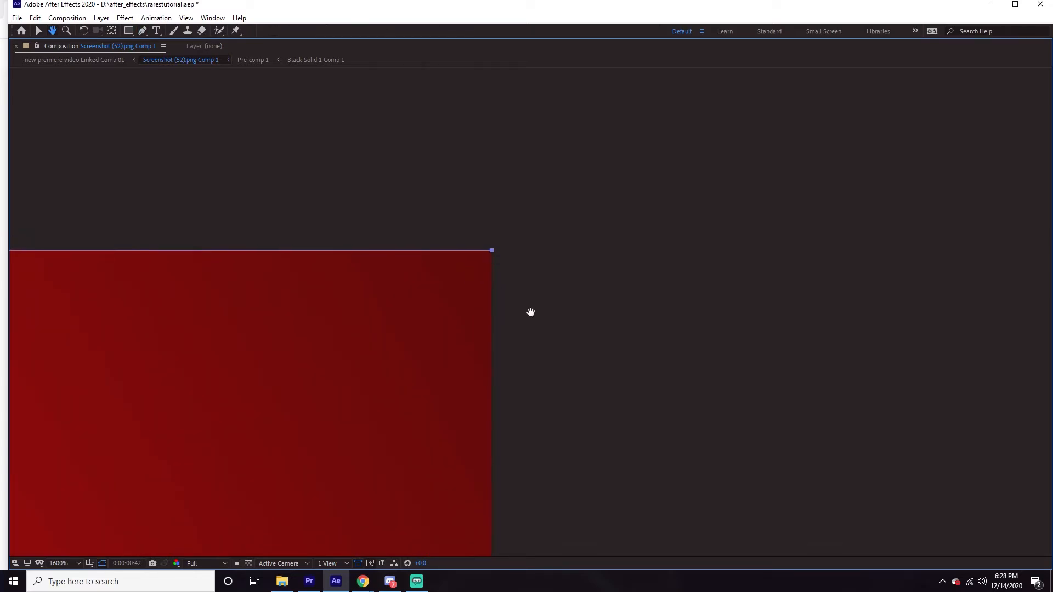
{"action": "left_click_drag", "start_coordinate": [531, 312], "coordinate": [549, 272]}
{"action": "scroll", "coordinate": [548, 264], "scroll_direction": "down", "scroll_amount": 7}
{"action": "scroll", "coordinate": [539, 336], "scroll_direction": "up", "scroll_amount": 10}
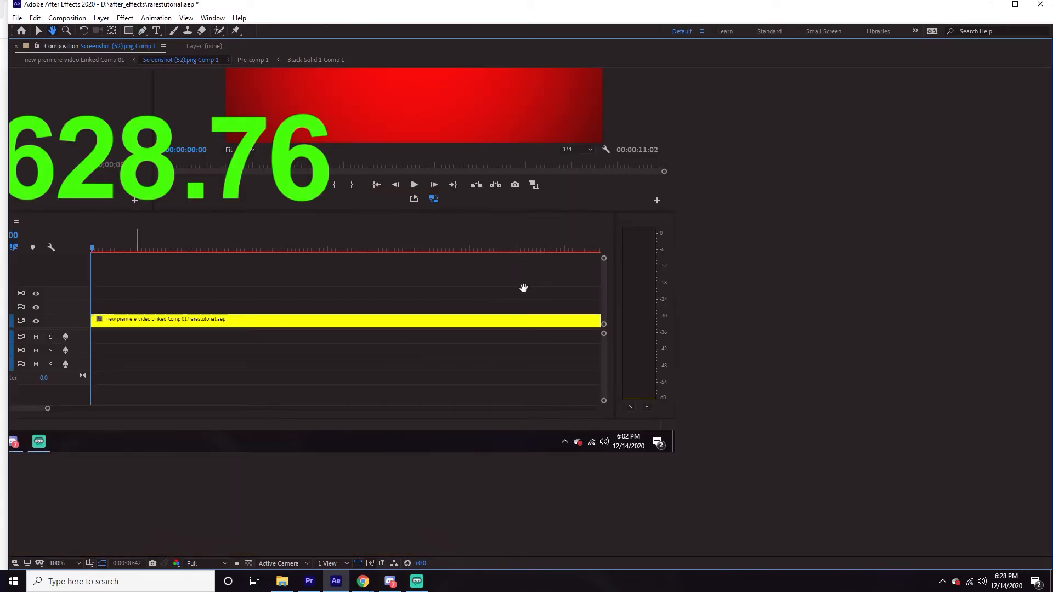
{"action": "left_click_drag", "start_coordinate": [706, 255], "coordinate": [436, 368]}
{"action": "scroll", "coordinate": [574, 318], "scroll_direction": "up", "scroll_amount": 1}
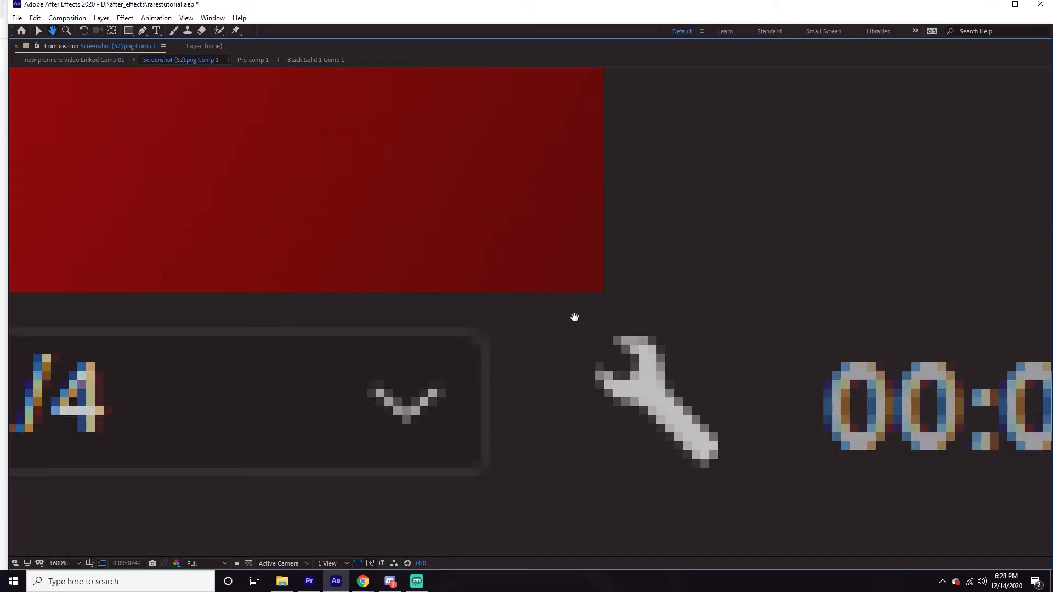
{"action": "left_click", "coordinate": [605, 294]}
- Add the point on the monitor's lower-left corner and close the path at the first point
{"action": "key", "text": "space"}
{"action": "left_click_drag", "start_coordinate": [399, 323], "coordinate": [609, 338]}
{"action": "scroll", "coordinate": [442, 311], "scroll_direction": "down", "scroll_amount": 3}
{"action": "left_click_drag", "start_coordinate": [130, 303], "coordinate": [879, 357]}
{"action": "scroll", "coordinate": [575, 349], "scroll_direction": "up", "scroll_amount": 1}
{"action": "left_click_drag", "start_coordinate": [613, 416], "coordinate": [588, 396]}
{"action": "left_click", "coordinate": [568, 344]}
{"action": "key", "text": "space"}
{"action": "scroll", "coordinate": [572, 191], "scroll_direction": "down", "scroll_amount": 1}
{"action": "left_click_drag", "start_coordinate": [579, 217], "coordinate": [601, 433]}
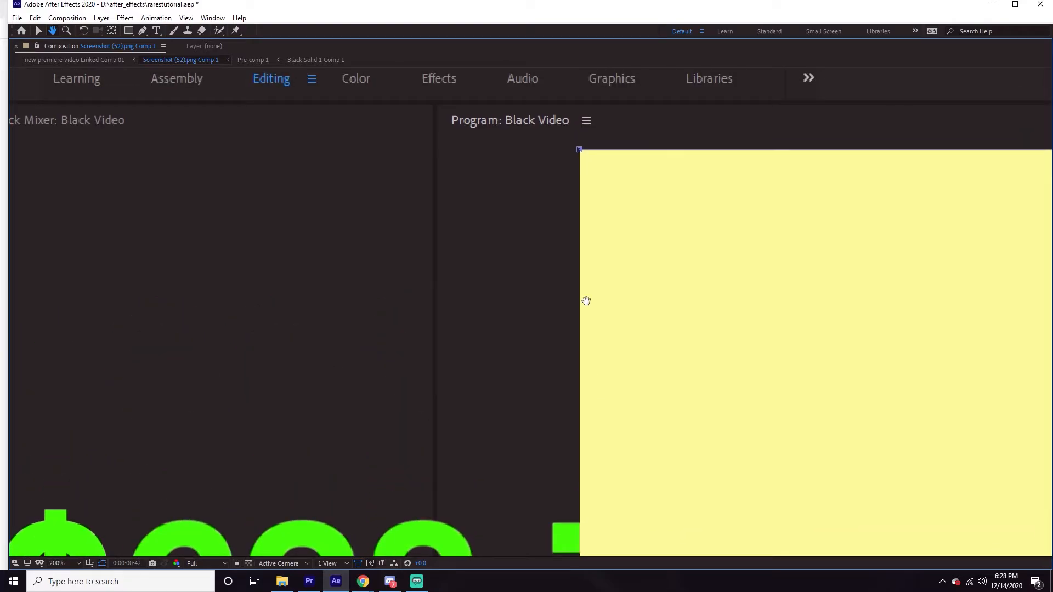
{"action": "left_click", "coordinate": [580, 152]}
- Restore the full panel layout, set the monitor shape's fill colour to black (000000) and activate the Selection tool
{"action": "key", "text": "grave"}
{"action": "scroll", "coordinate": [554, 158], "scroll_direction": "down", "scroll_amount": 2}
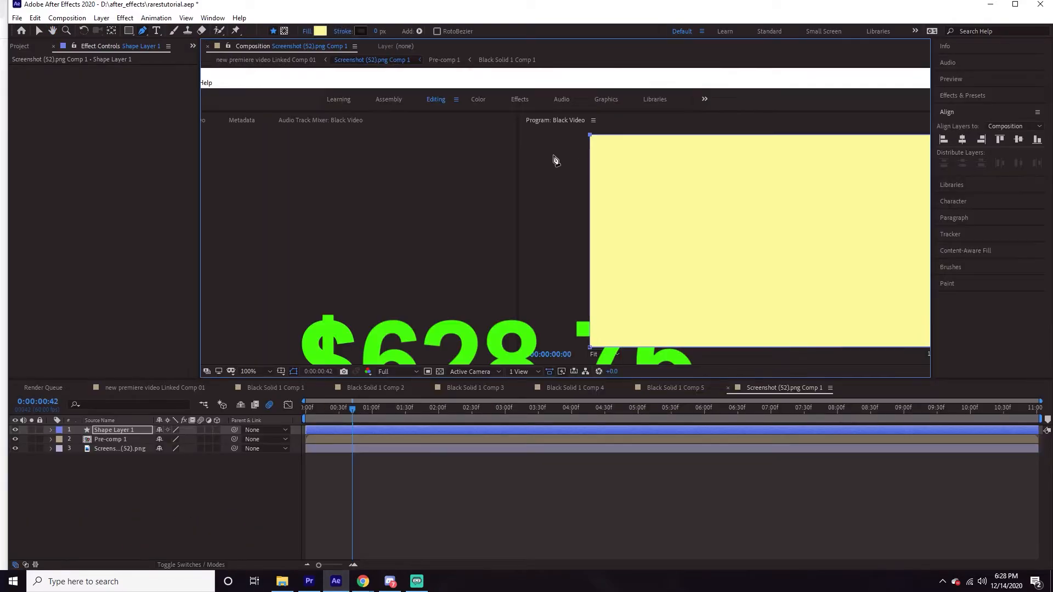
{"action": "left_click", "coordinate": [315, 32]}
{"action": "left_click_drag", "start_coordinate": [141, 140], "coordinate": [130, 166]}
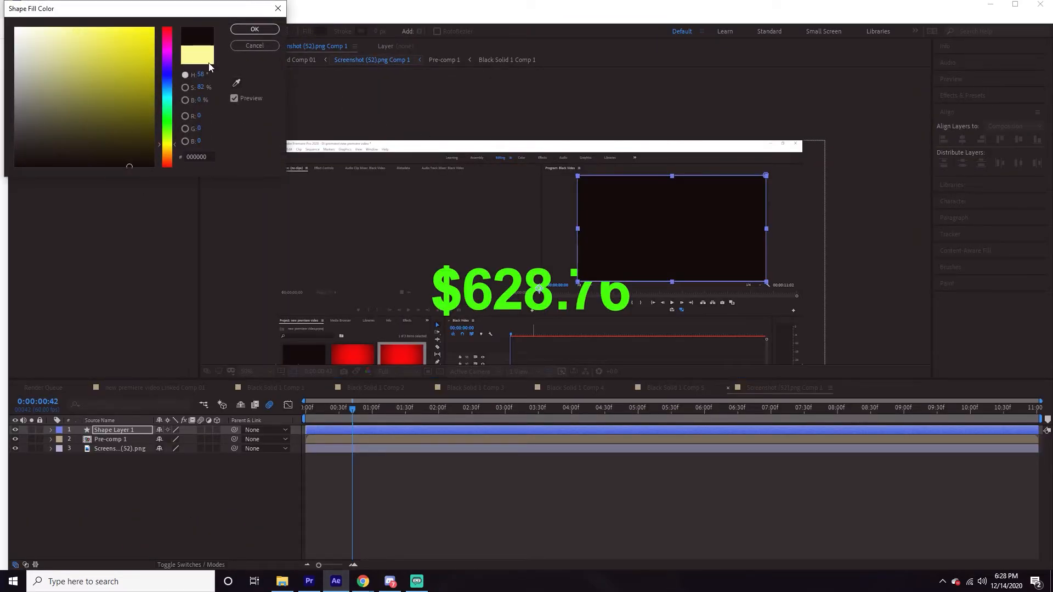
{"action": "left_click", "coordinate": [253, 32]}
{"action": "left_click", "coordinate": [38, 31]}
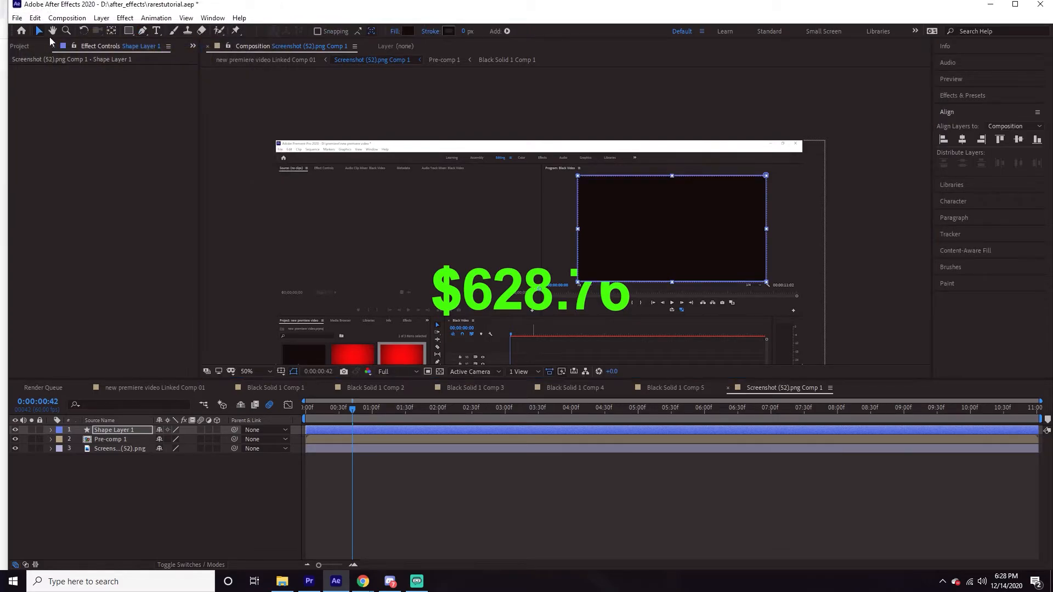
- Place the Pre-comp 1 layer above Shape Layer 1 and move the counter onto the black monitor shape
{"action": "left_click", "coordinate": [130, 466]}
{"action": "left_click", "coordinate": [116, 440]}
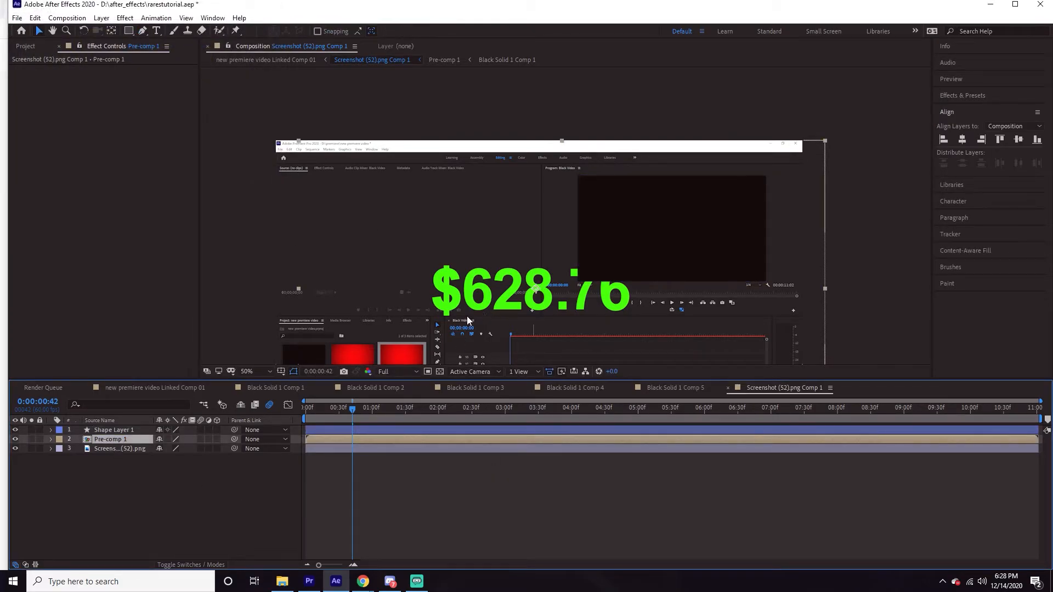
{"action": "left_click_drag", "start_coordinate": [466, 316], "coordinate": [556, 258]}
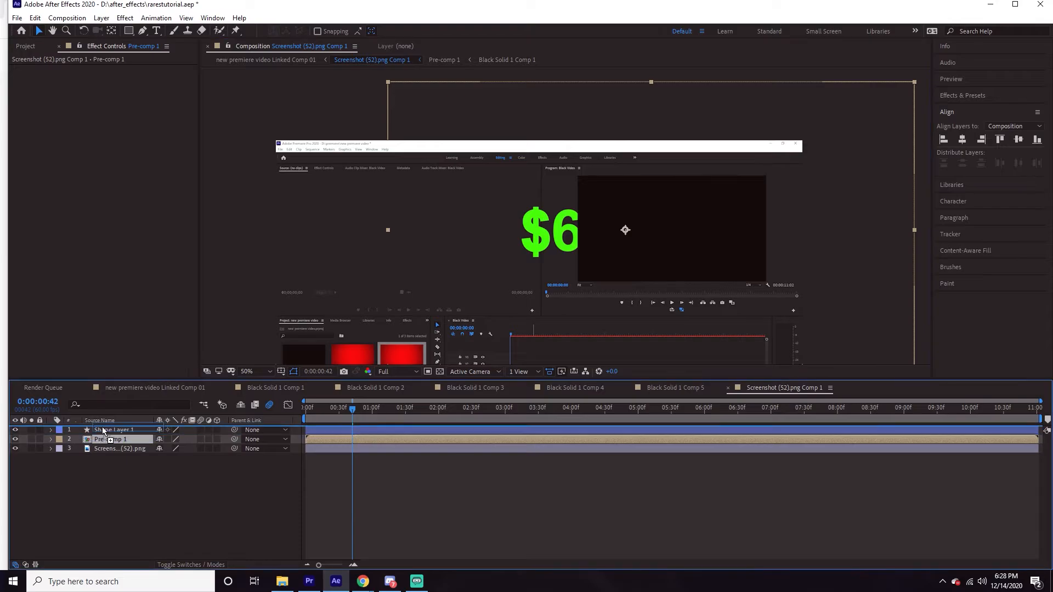
{"action": "left_click_drag", "start_coordinate": [102, 427], "coordinate": [103, 427]}
{"action": "left_click_drag", "start_coordinate": [640, 215], "coordinate": [699, 203]}
- Scale Pre-comp 1 down until the counter fits inside the black monitor and centre it there
{"action": "scroll", "coordinate": [831, 132], "scroll_direction": "down", "scroll_amount": 2}
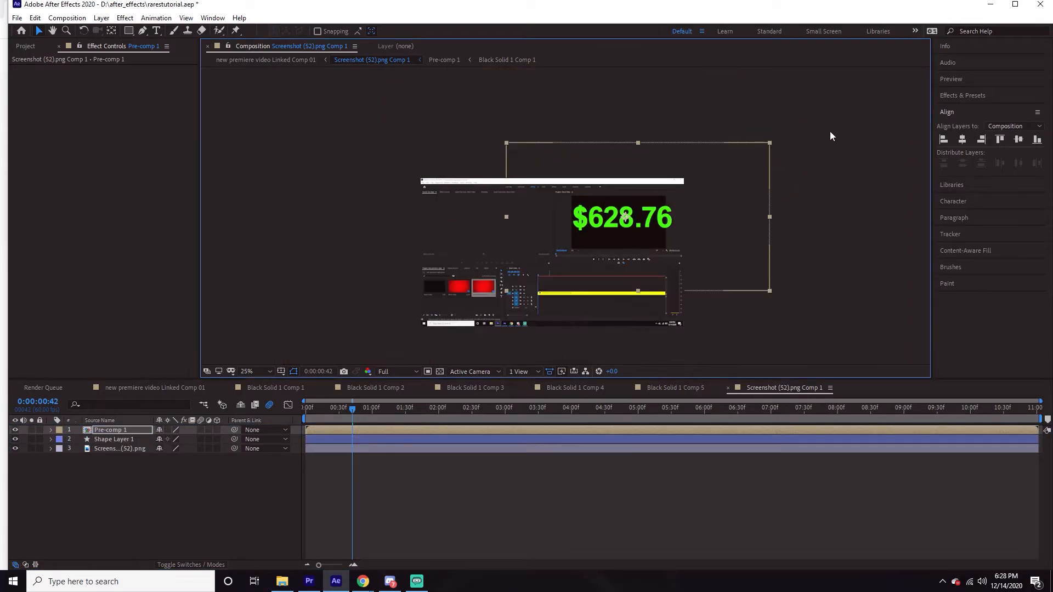
{"action": "left_click_drag", "start_coordinate": [771, 144], "coordinate": [748, 159]}
{"action": "key", "text": "period"}
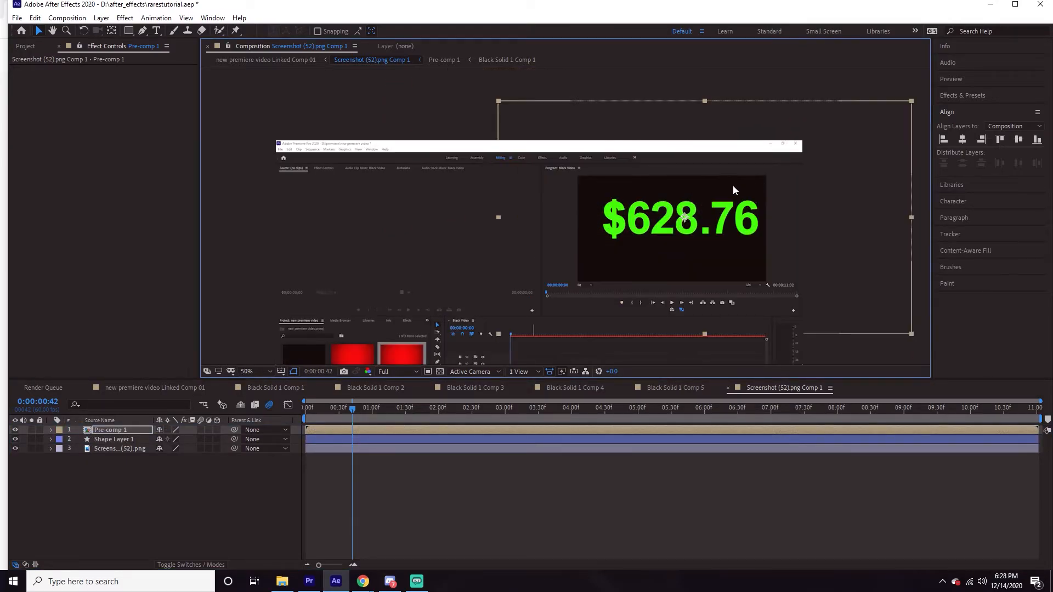
{"action": "left_click_drag", "start_coordinate": [715, 212], "coordinate": [711, 214]}
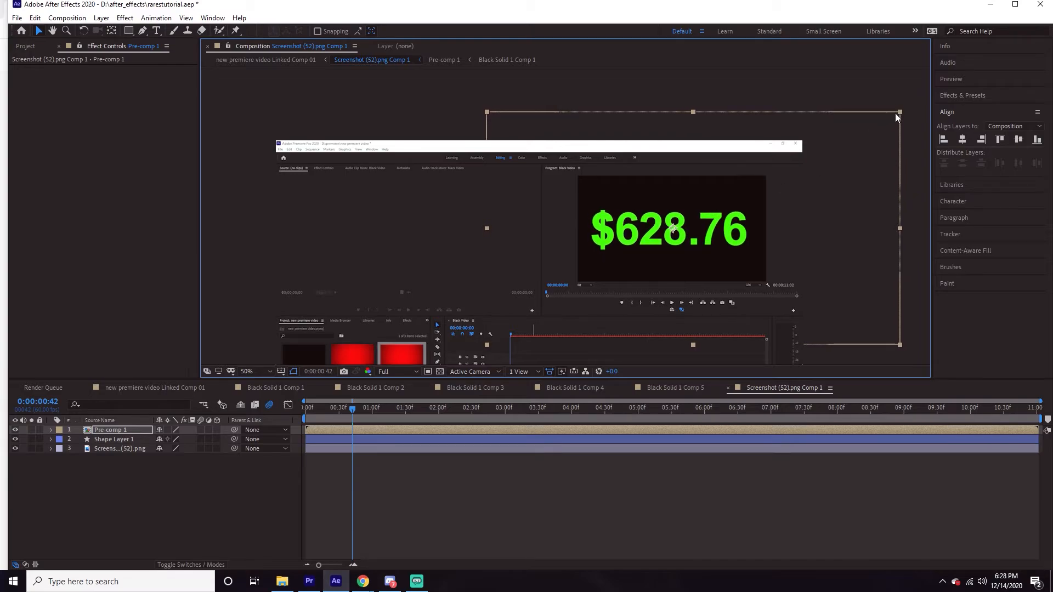
{"action": "left_click_drag", "start_coordinate": [895, 113], "coordinate": [830, 148]}
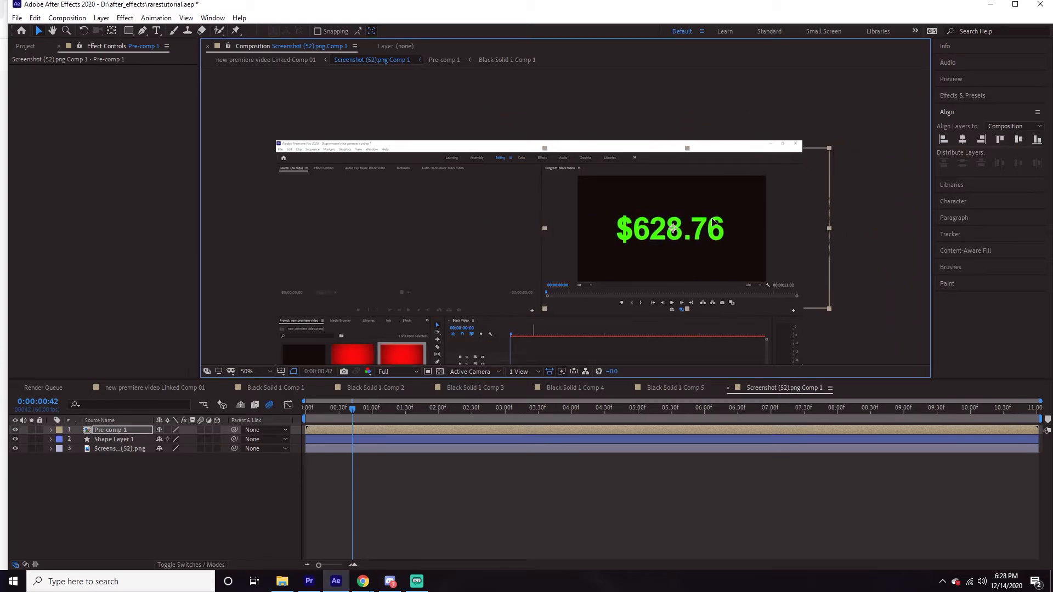
{"action": "left_click_drag", "start_coordinate": [714, 222], "coordinate": [713, 226]}
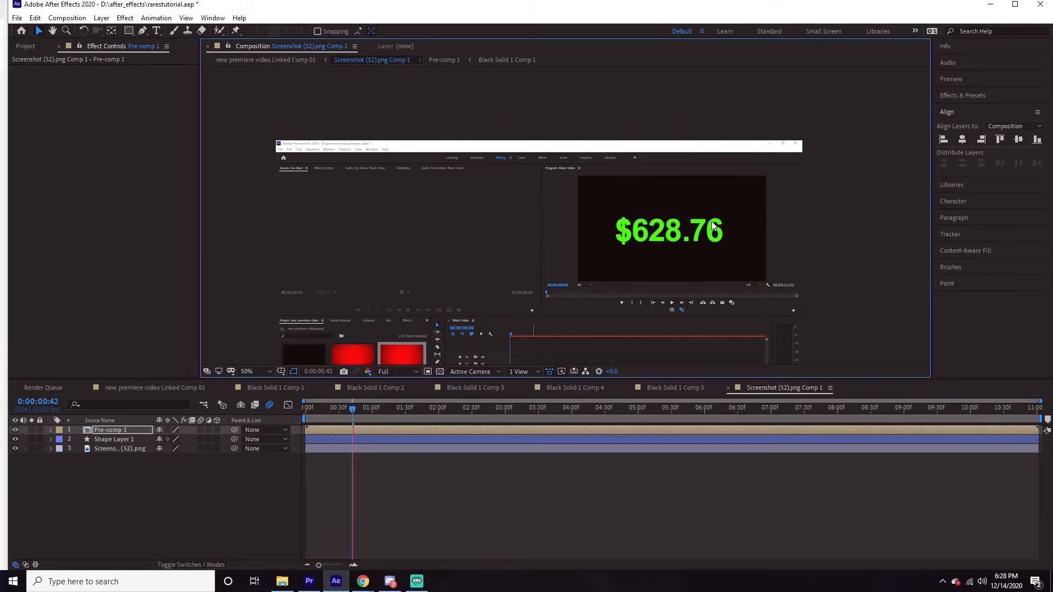
- Preview the counter animation inside the monitor several times from the start of the composition
{"action": "key", "text": "space"}
{"action": "left_click_drag", "start_coordinate": [350, 410], "coordinate": [276, 426]}
{"action": "key", "text": "space"}
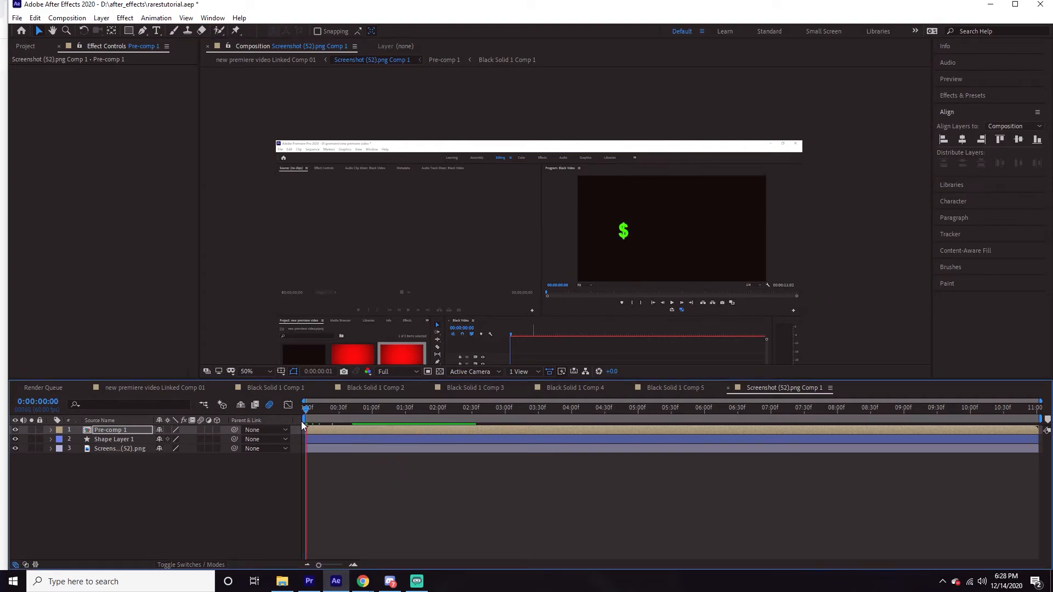
{"action": "left_click_drag", "start_coordinate": [339, 413], "coordinate": [251, 424]}
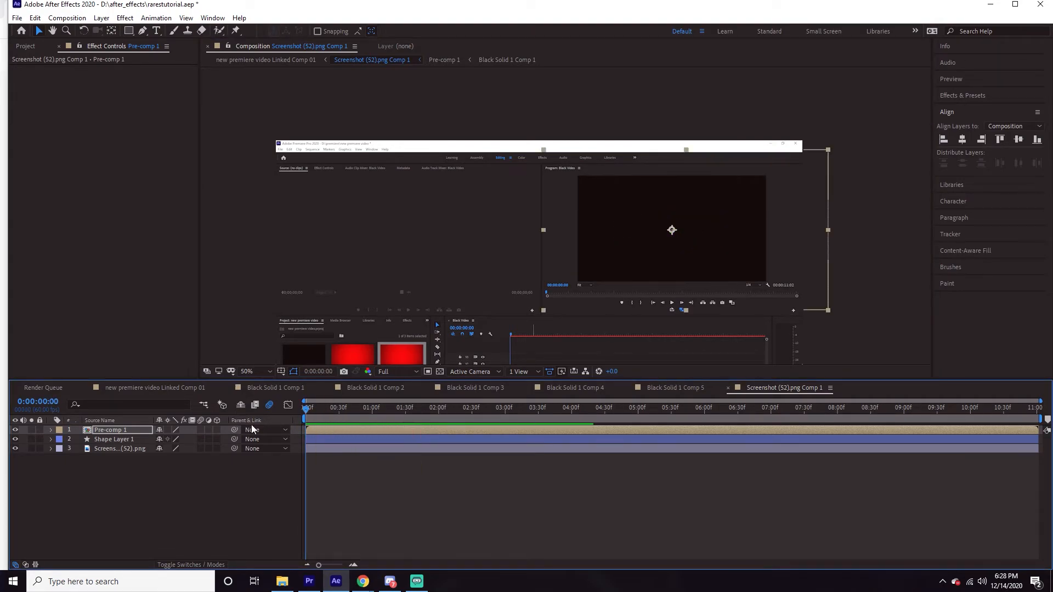
{"action": "key", "text": "space"}
{"action": "key", "text": "space"}
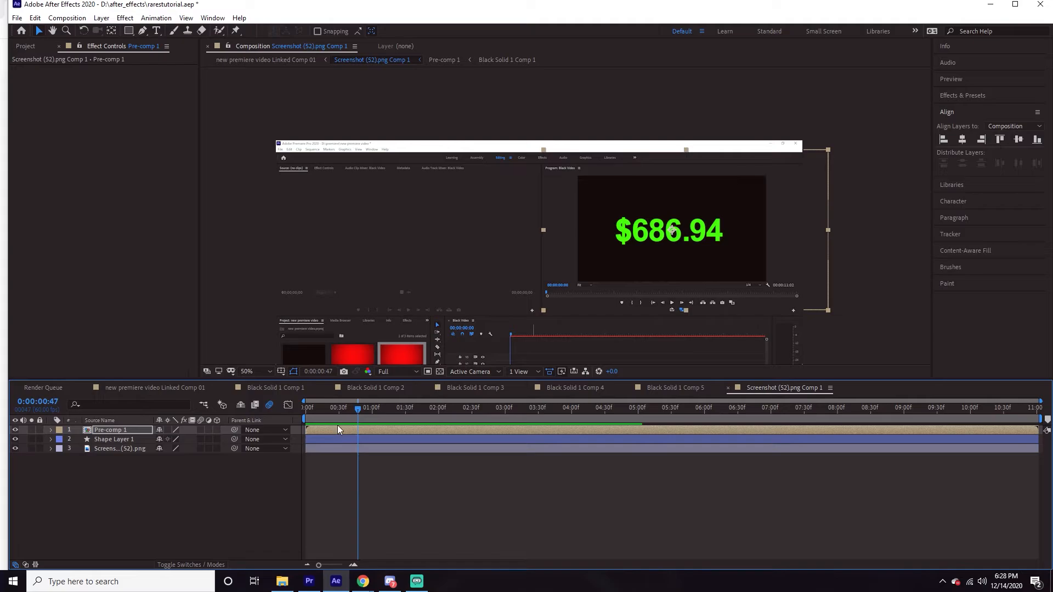
{"action": "left_click_drag", "start_coordinate": [337, 422], "coordinate": [294, 419]}
{"action": "key", "text": "space"}
{"action": "key", "text": "space"}
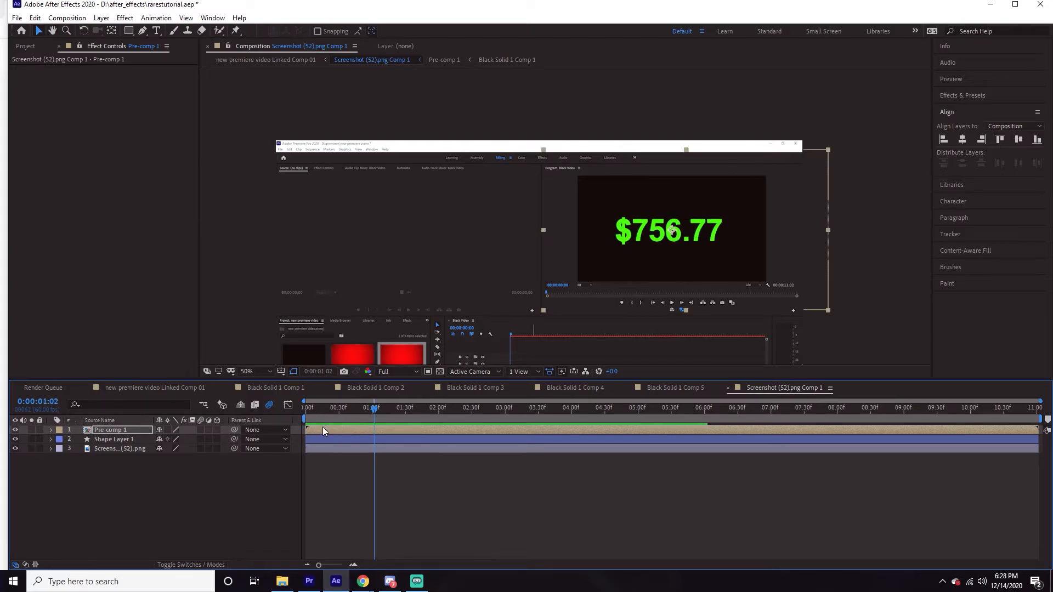
- Open Pre-comp 1 and preview the counter animation from its first frame
{"action": "double_click", "coordinate": [324, 429]}
{"action": "left_click_drag", "start_coordinate": [372, 410], "coordinate": [142, 429]}
{"action": "key", "text": "space"}
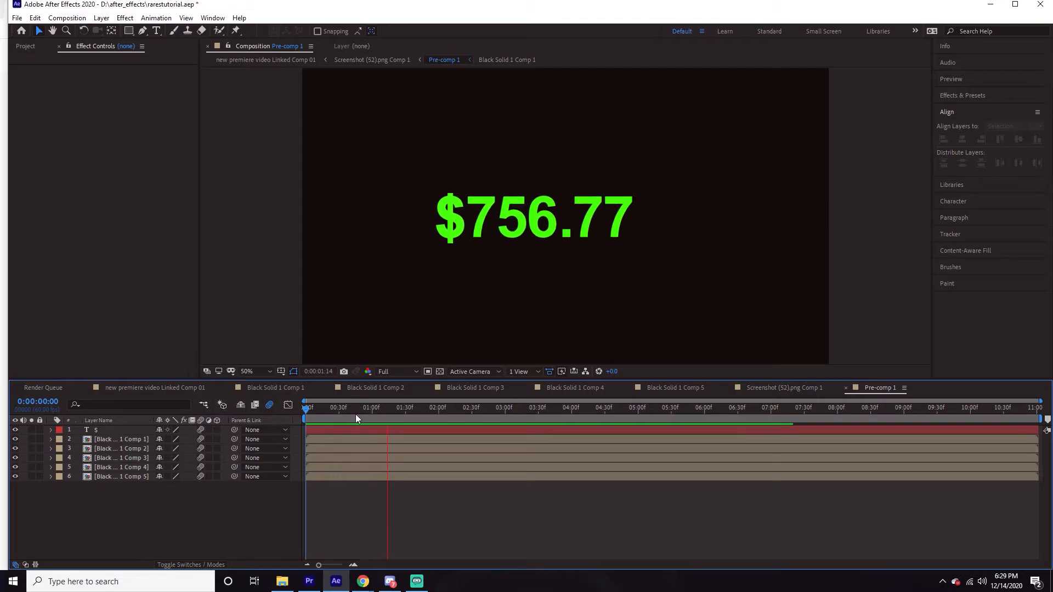
{"action": "key", "text": "space"}
- Add the expression wiggle(1,10) to the Position of Black Solid 1 Comp 1 and preview the motion
{"action": "left_click", "coordinate": [50, 440]}
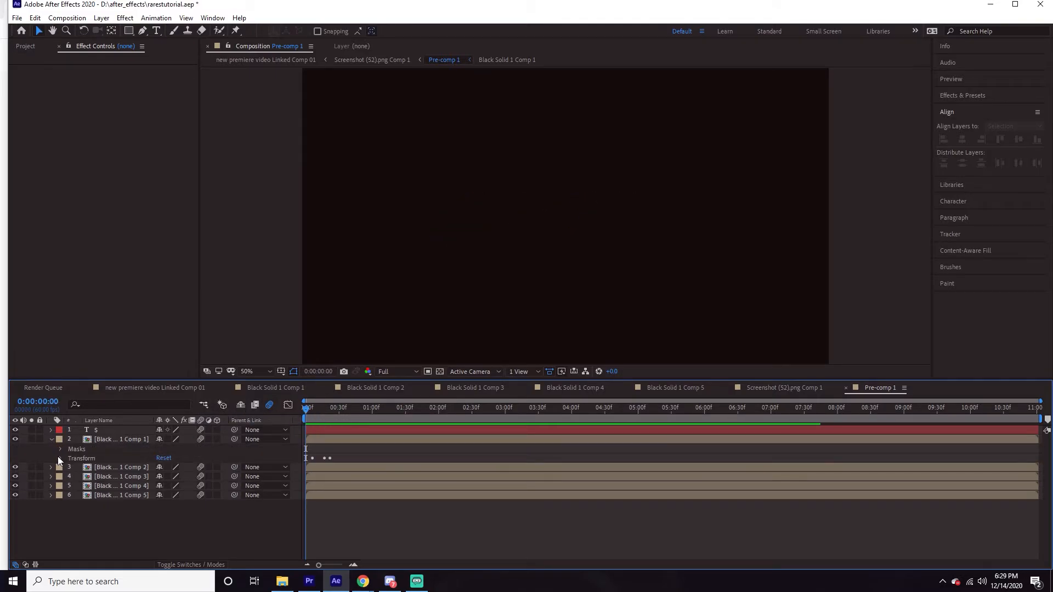
{"action": "left_click", "coordinate": [60, 458]}
{"action": "left_click", "coordinate": [80, 475], "text": "alt"}
{"action": "type", "text": "wiggle"}
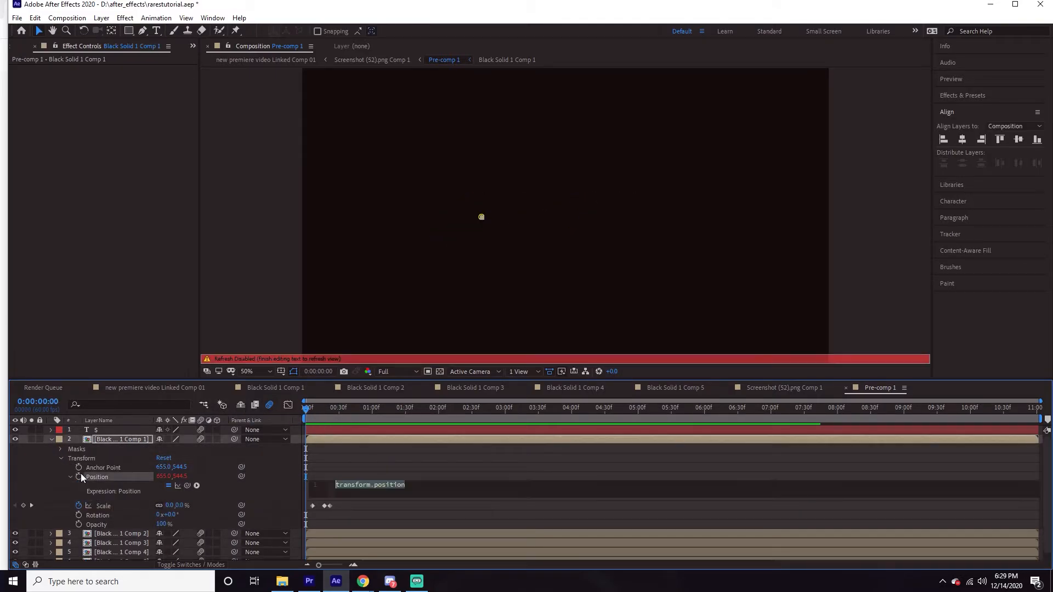
{"action": "type", "text": "(1"}
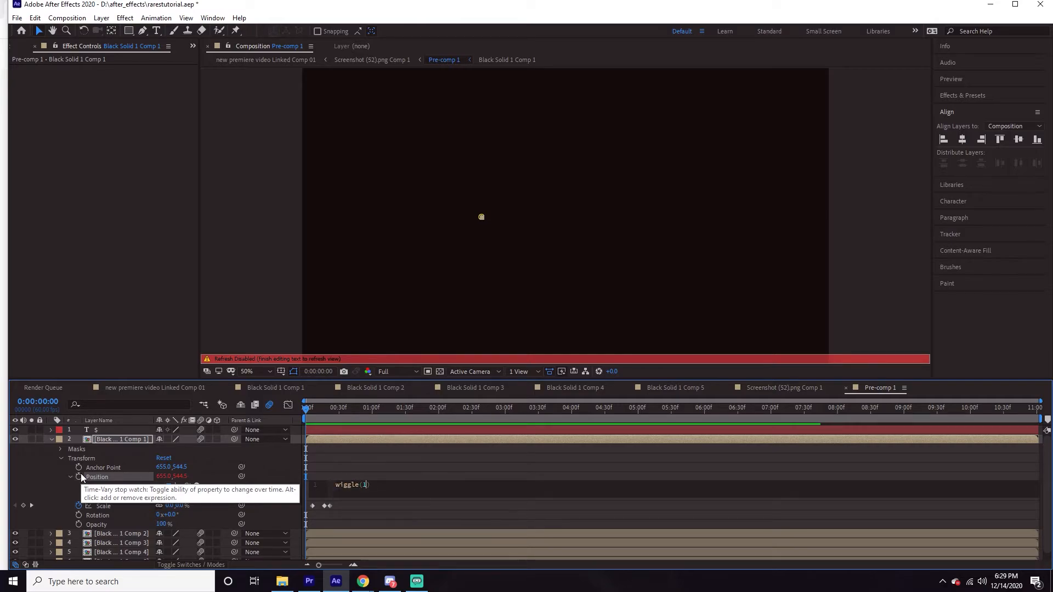
{"action": "type", "text": ",10"}
{"action": "left_click", "coordinate": [392, 463]}
{"action": "key", "text": "space"}
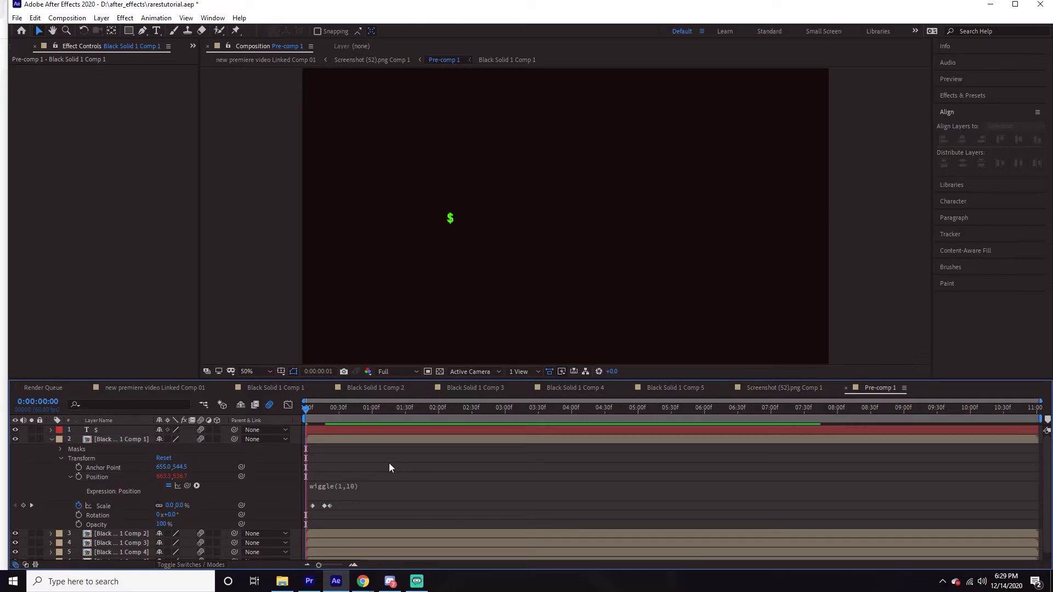
{"action": "scroll", "coordinate": [78, 496], "scroll_direction": "down", "scroll_amount": 1}
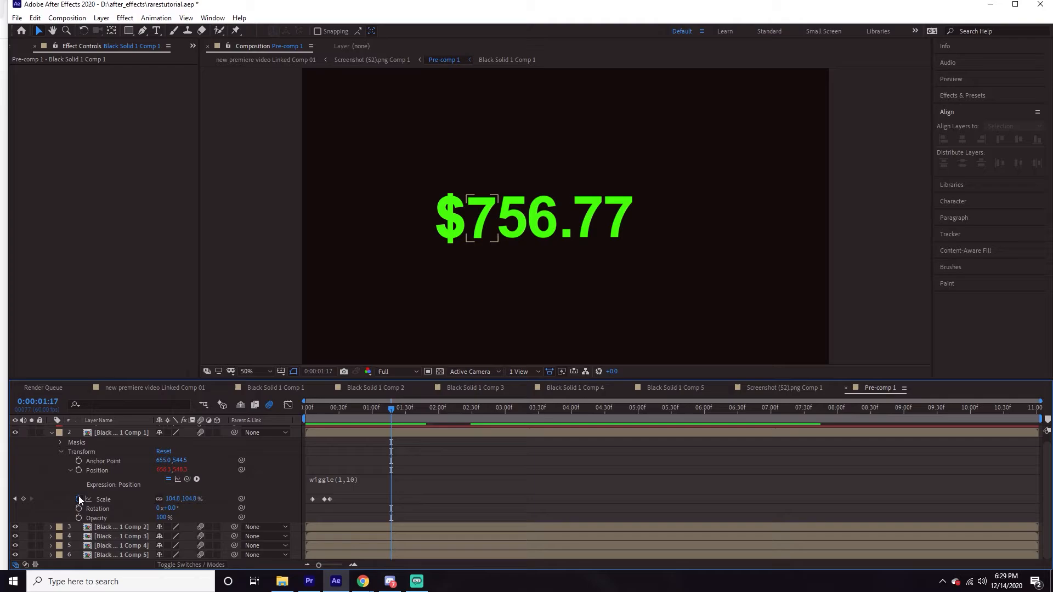
- Add the expression wiggle(1,10) to the Position of Black Solid 1 Comp 2
{"action": "left_click", "coordinate": [52, 528]}
{"action": "left_click", "coordinate": [60, 547]}
{"action": "scroll", "coordinate": [68, 535], "scroll_direction": "down", "scroll_amount": 2}
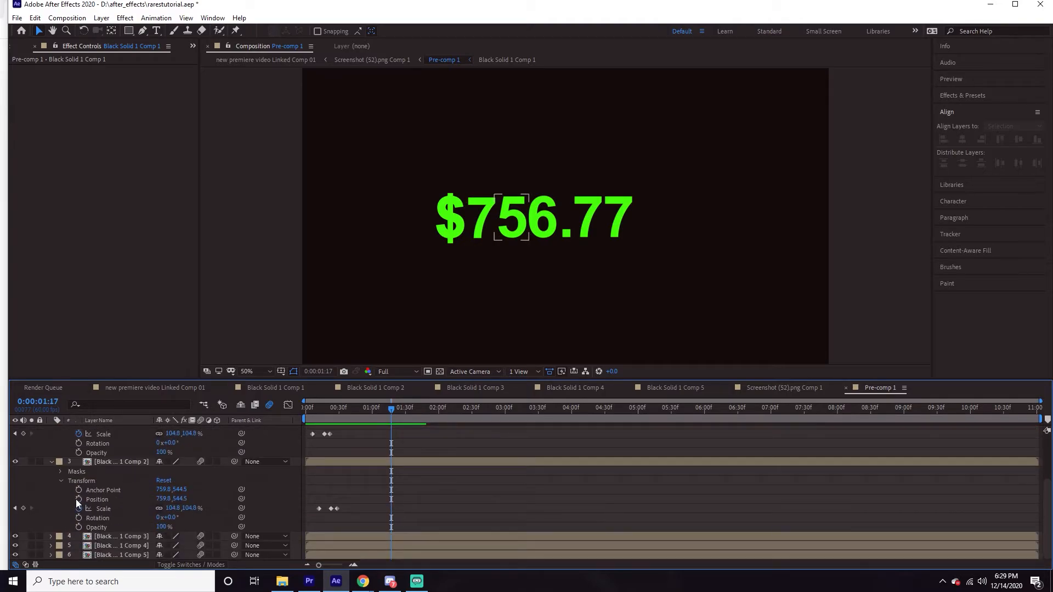
{"action": "left_click", "coordinate": [78, 499], "text": "alt"}
{"action": "type", "text": "wiggle(1,10)"}
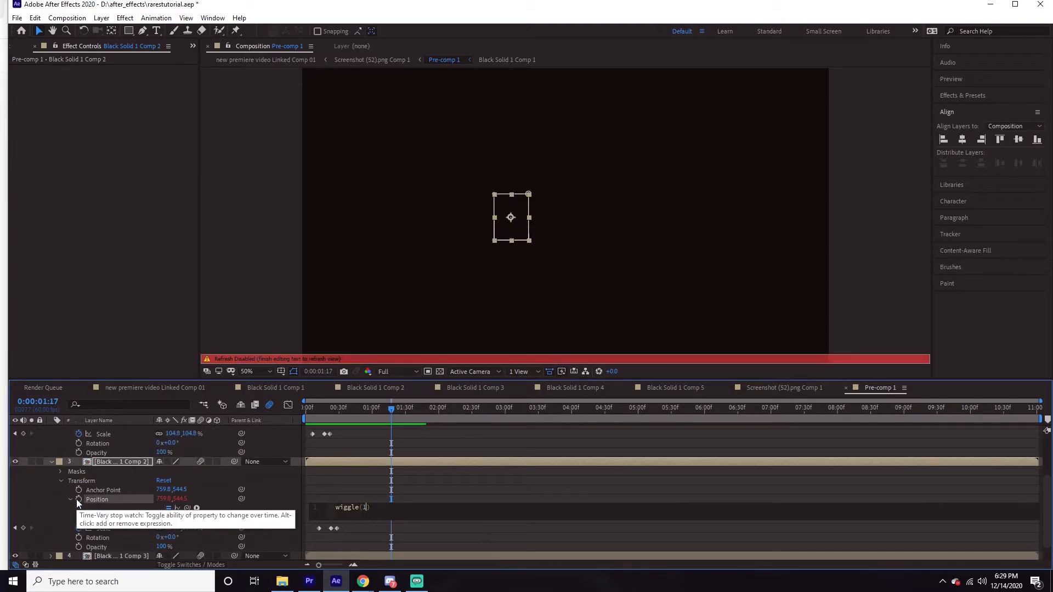
{"action": "scroll", "coordinate": [92, 513], "scroll_direction": "down", "scroll_amount": 1}
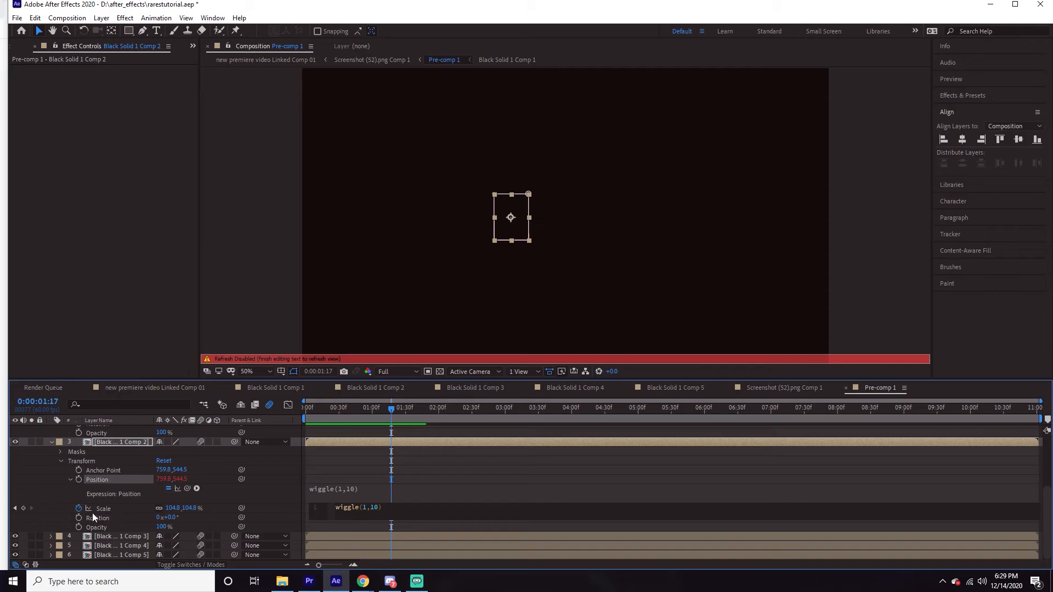
{"action": "left_click", "coordinate": [47, 536]}
- Add the expression wiggle(1,10) to the Position of Black Solid 1 Comp 3
{"action": "left_click", "coordinate": [50, 537]}
{"action": "left_click", "coordinate": [61, 555]}
{"action": "scroll", "coordinate": [65, 527], "scroll_direction": "down", "scroll_amount": 3}
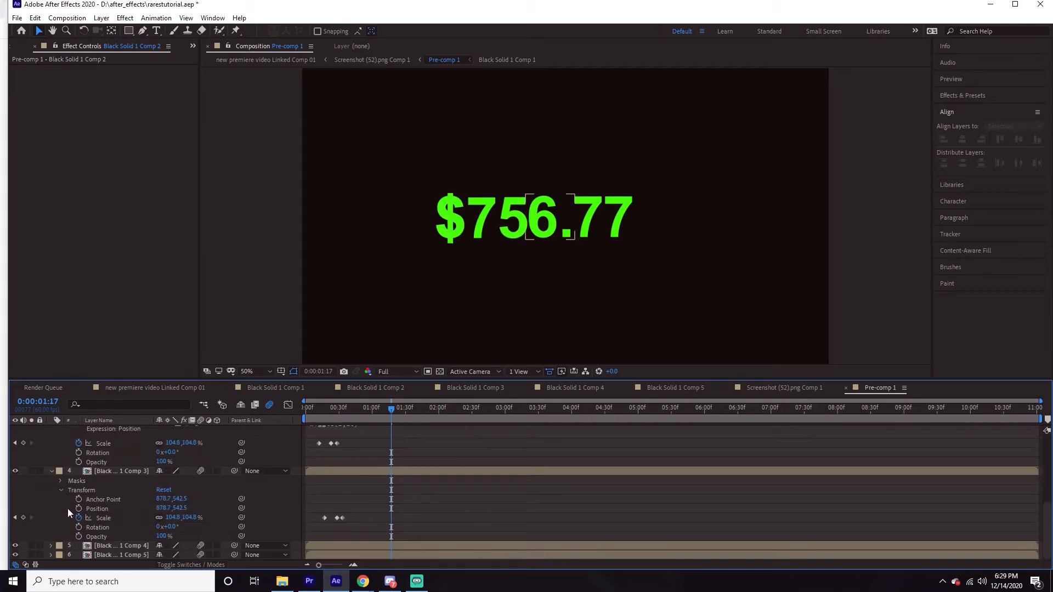
{"action": "left_click", "coordinate": [79, 506], "text": "alt"}
{"action": "type", "text": "wiggl"}
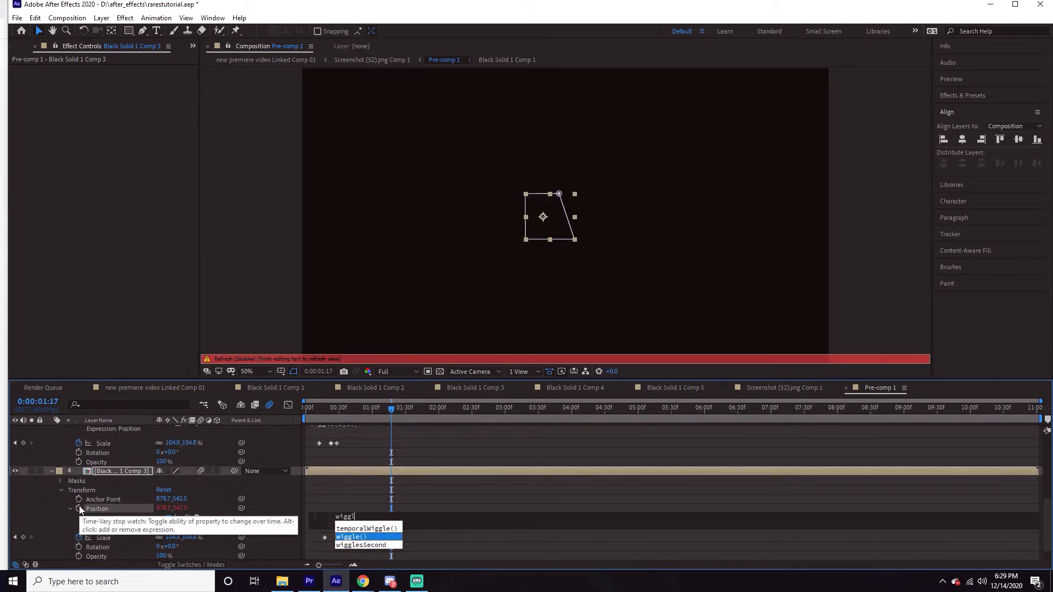
{"action": "type", "text": "e("}
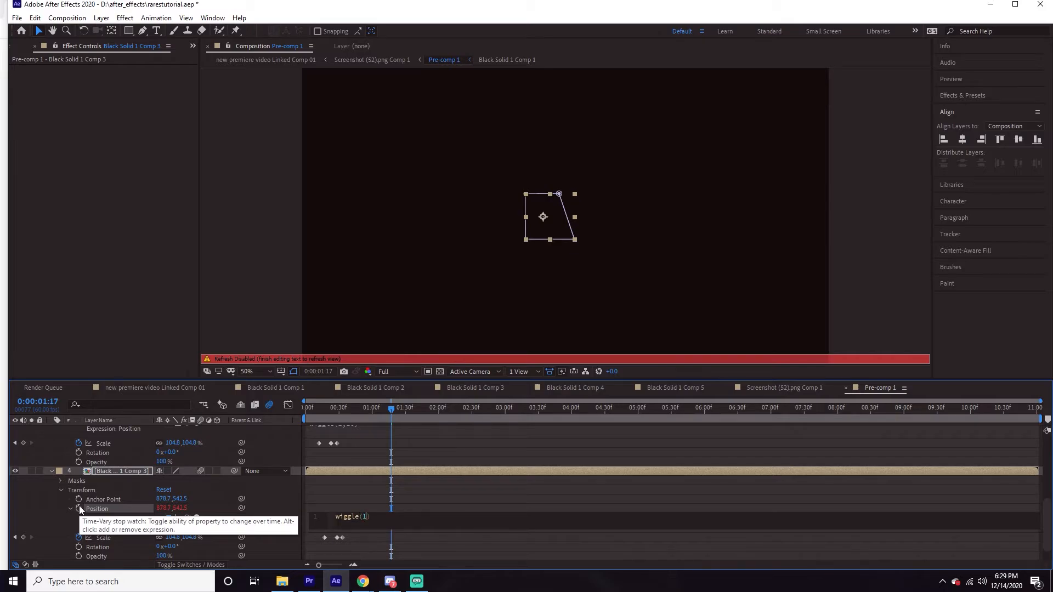
{"action": "type", "text": "1,10"}
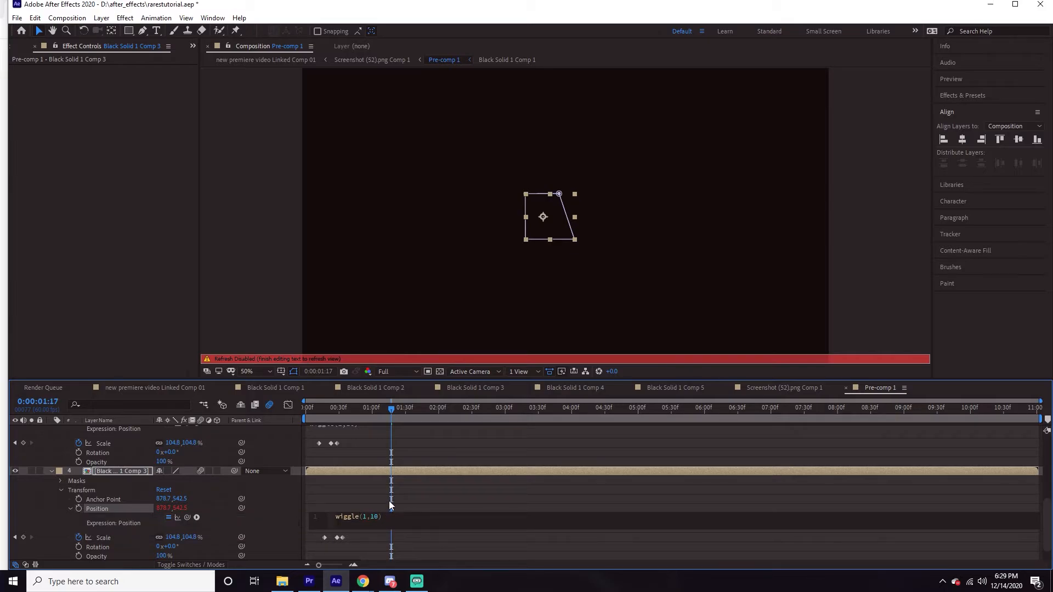
{"action": "left_click", "coordinate": [389, 501]}
- Add the expression wiggle(1,10) to the Position of Black Solid 1 Comp 4
{"action": "left_click", "coordinate": [52, 547]}
{"action": "left_click", "coordinate": [61, 554]}
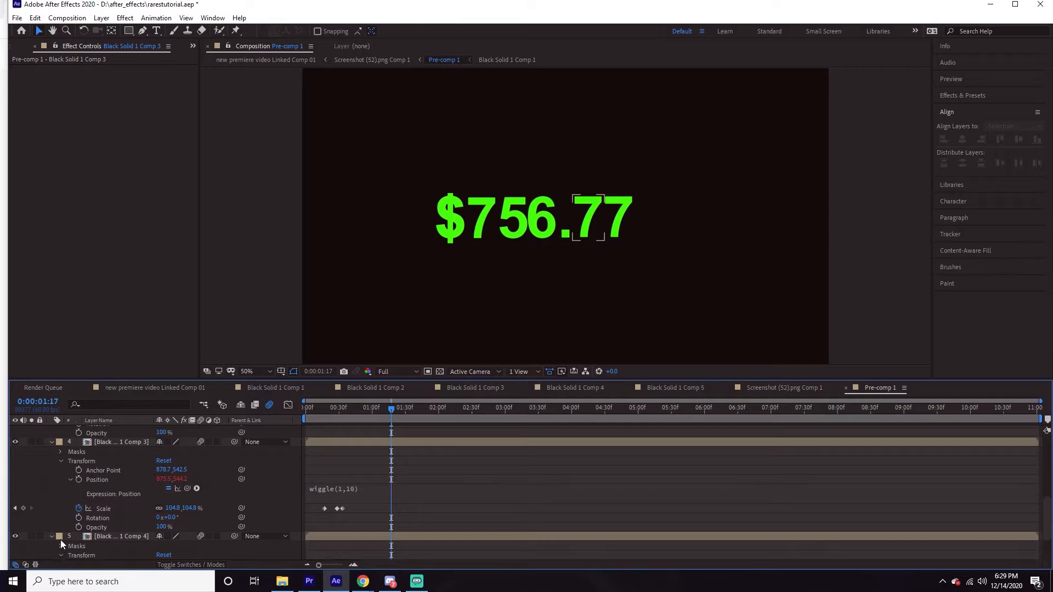
{"action": "scroll", "coordinate": [62, 545], "scroll_direction": "down", "scroll_amount": 3}
{"action": "left_click", "coordinate": [78, 518], "text": "alt"}
{"action": "type", "text": "wiggl"}
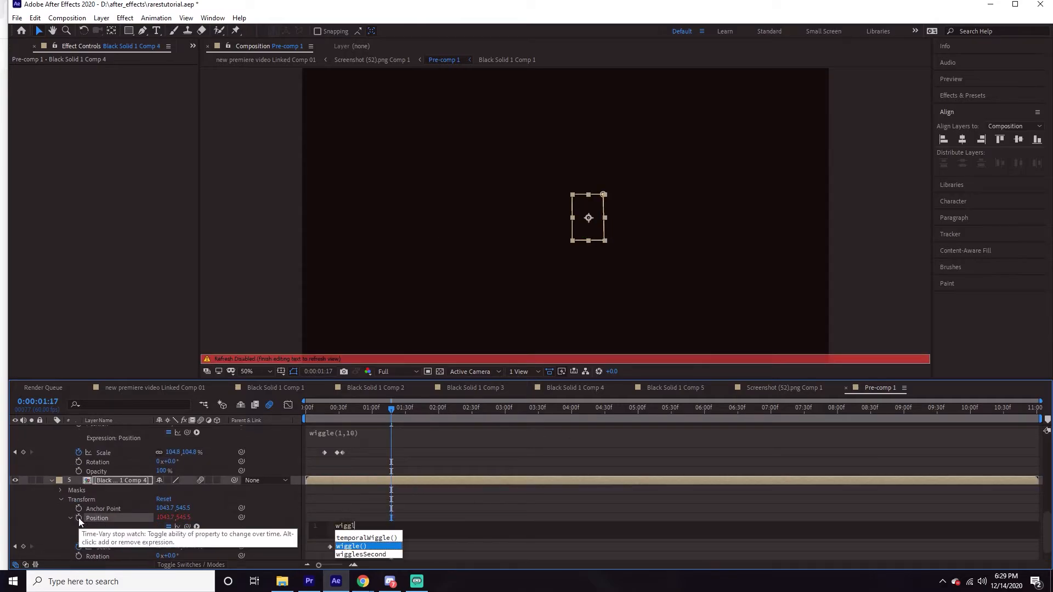
{"action": "type", "text": "e(1,10"}
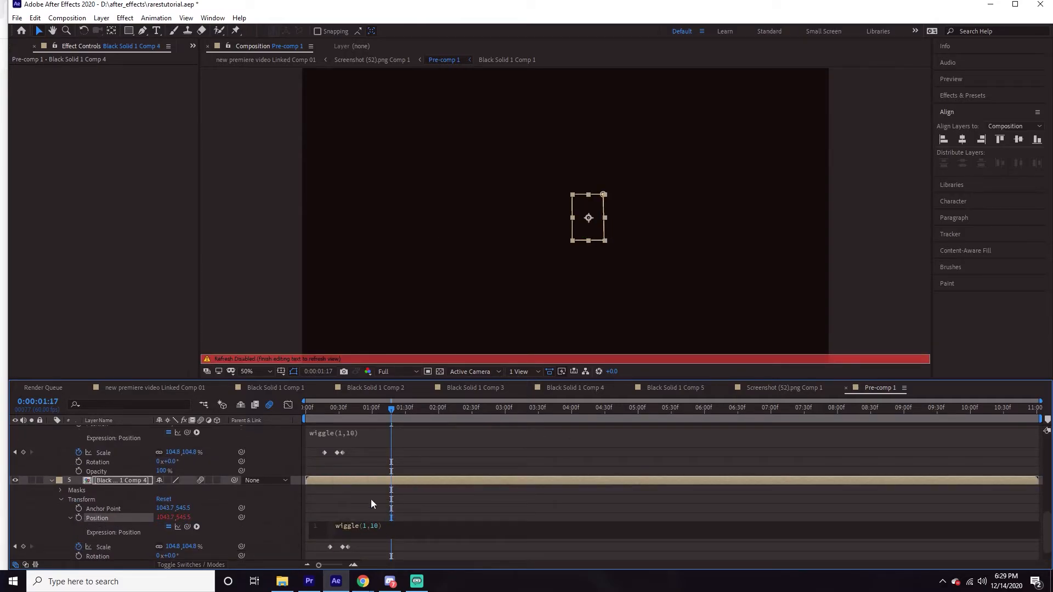
{"action": "left_click", "coordinate": [370, 499]}
- Add the expression wiggle(1,10) to the Position of Black Solid 1 Comp 5 and preview the counter from the first frame
{"action": "left_click", "coordinate": [51, 555]}
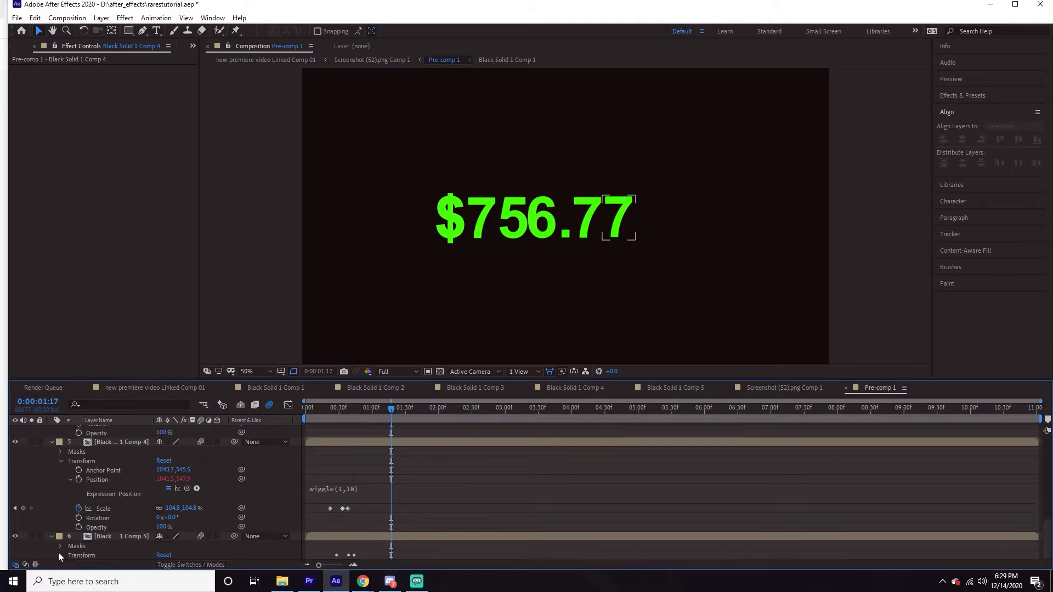
{"action": "left_click", "coordinate": [60, 554]}
{"action": "left_click", "coordinate": [80, 527], "text": "alt"}
{"action": "type", "text": "wig"}
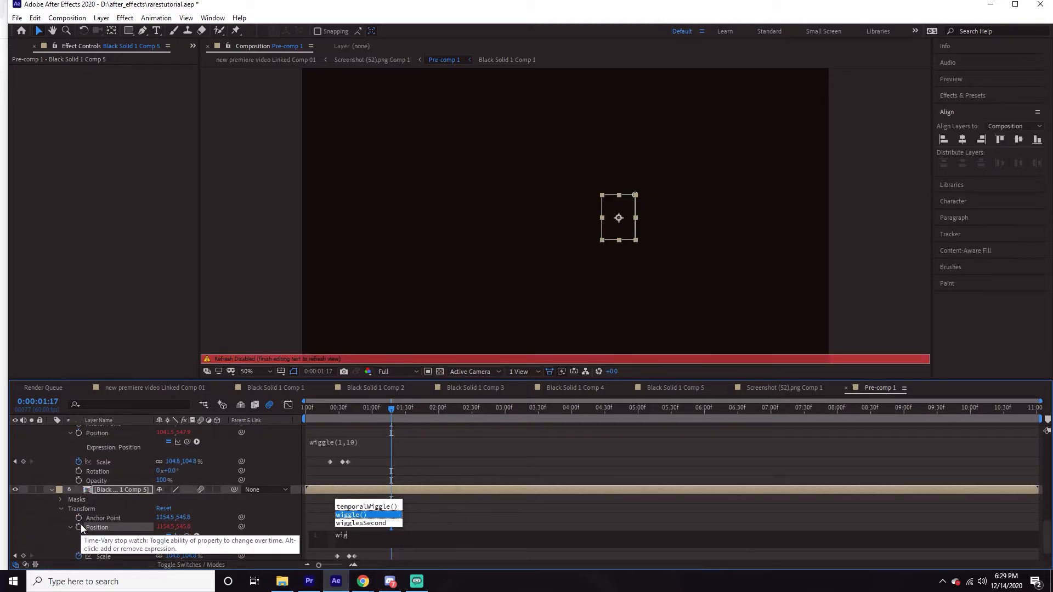
{"action": "type", "text": "gle"}
{"action": "key", "text": "Return"}
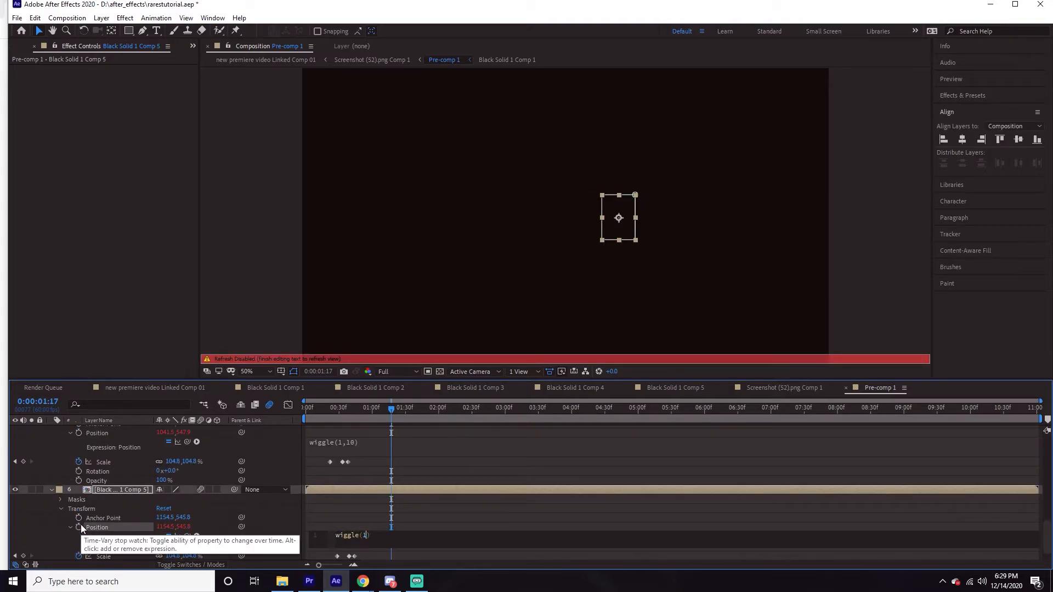
{"action": "type", "text": "1,10"}
{"action": "scroll", "coordinate": [296, 489], "scroll_direction": "up", "scroll_amount": 5}
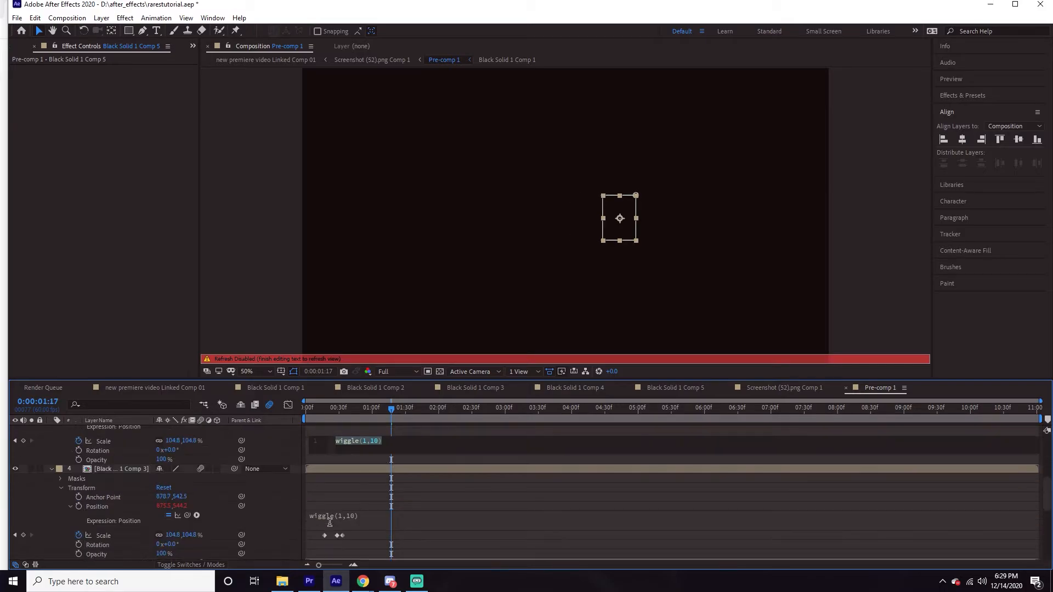
{"action": "scroll", "coordinate": [295, 490], "scroll_direction": "up", "scroll_amount": 1}
{"action": "left_click", "coordinate": [423, 504]}
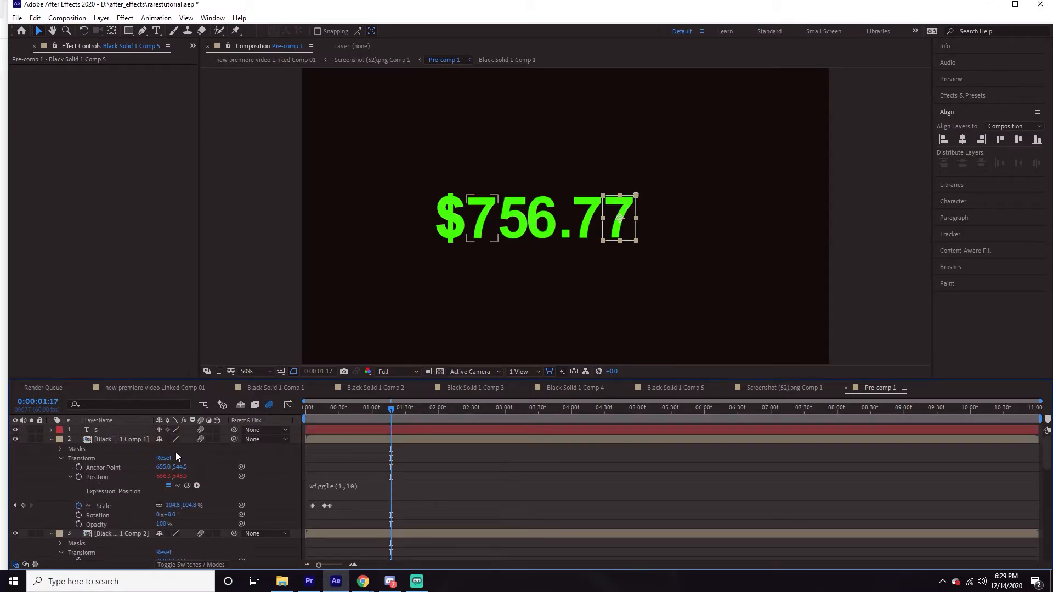
{"action": "key", "text": "Home"}
{"action": "key", "text": "space"}
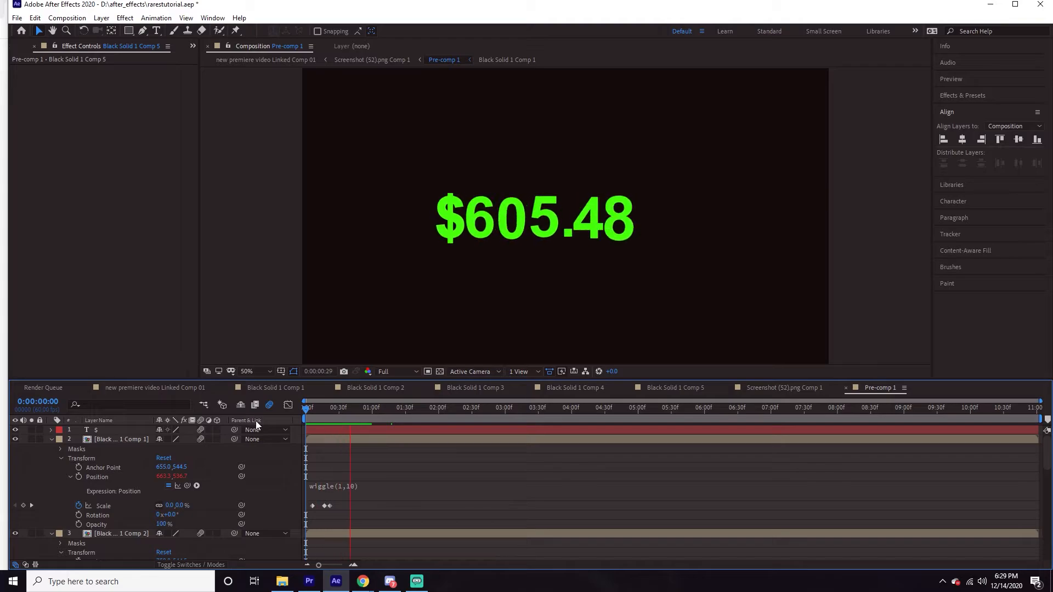
- Add the expression wiggle(1,10) to the Position of the $ text layer and preview the counter from the first frame
{"action": "left_click", "coordinate": [62, 439]}
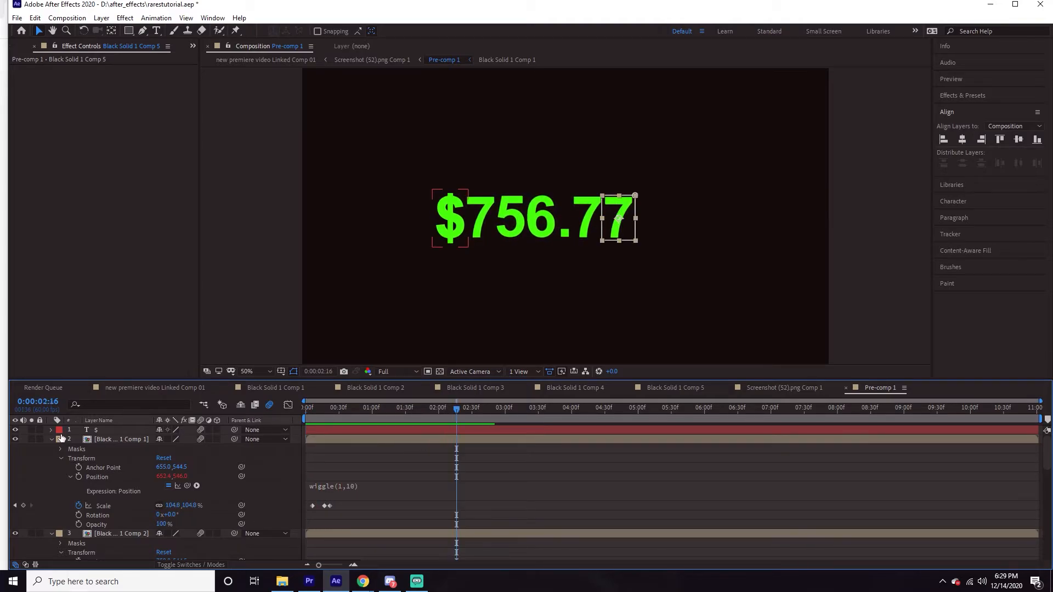
{"action": "left_click", "coordinate": [52, 431]}
{"action": "left_click", "coordinate": [61, 450]}
{"action": "left_click", "coordinate": [78, 468], "text": "alt"}
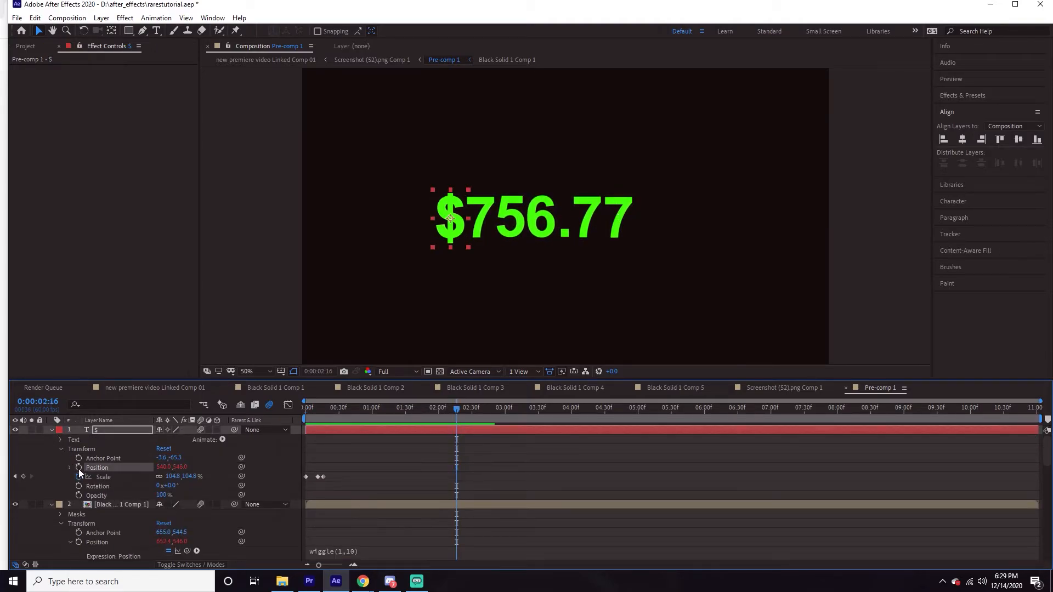
{"action": "type", "text": "wigglle"}
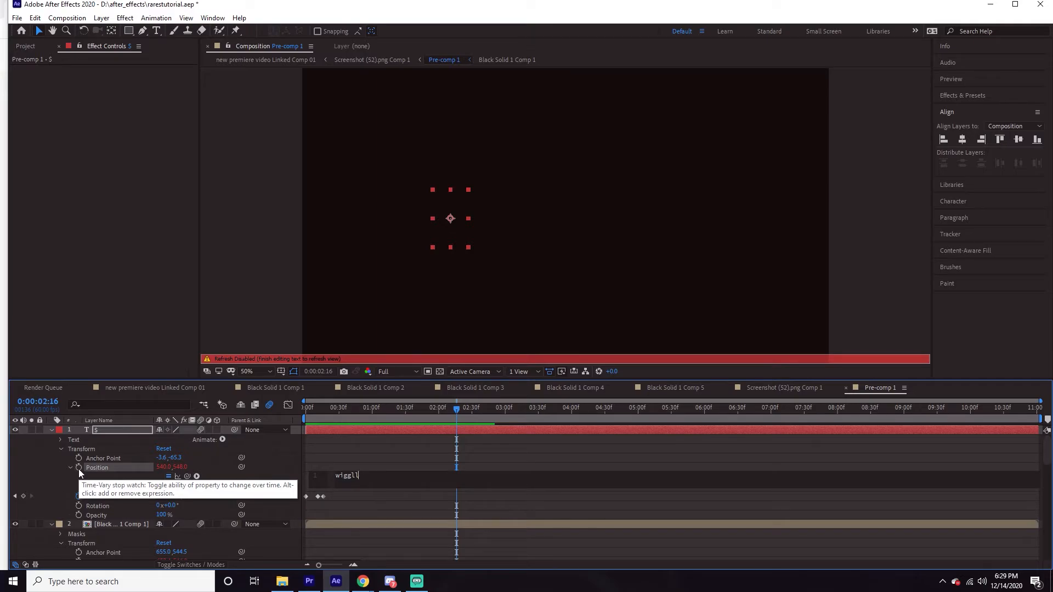
{"action": "type", "text": "e"}
{"action": "key", "text": "Return"}
{"action": "left_click", "coordinate": [352, 440]}
{"action": "left_click_drag", "start_coordinate": [349, 410], "coordinate": [239, 414]}
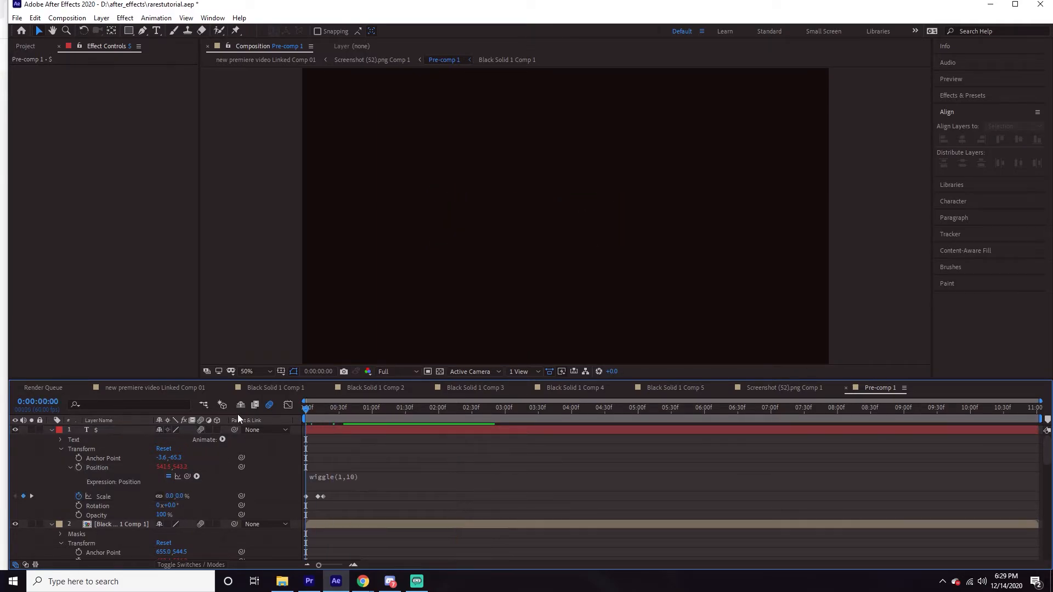
{"action": "key", "text": "space"}
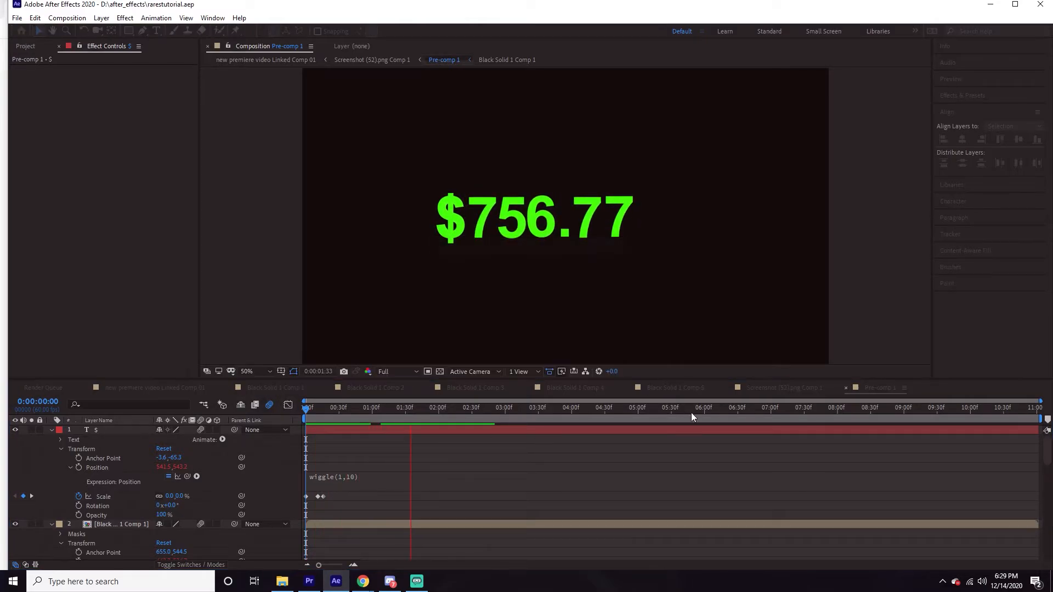
- Preview the counter in Screenshot (52).png Comp 1, then open new premiere video Linked Comp 01
{"action": "left_click", "coordinate": [768, 388]}
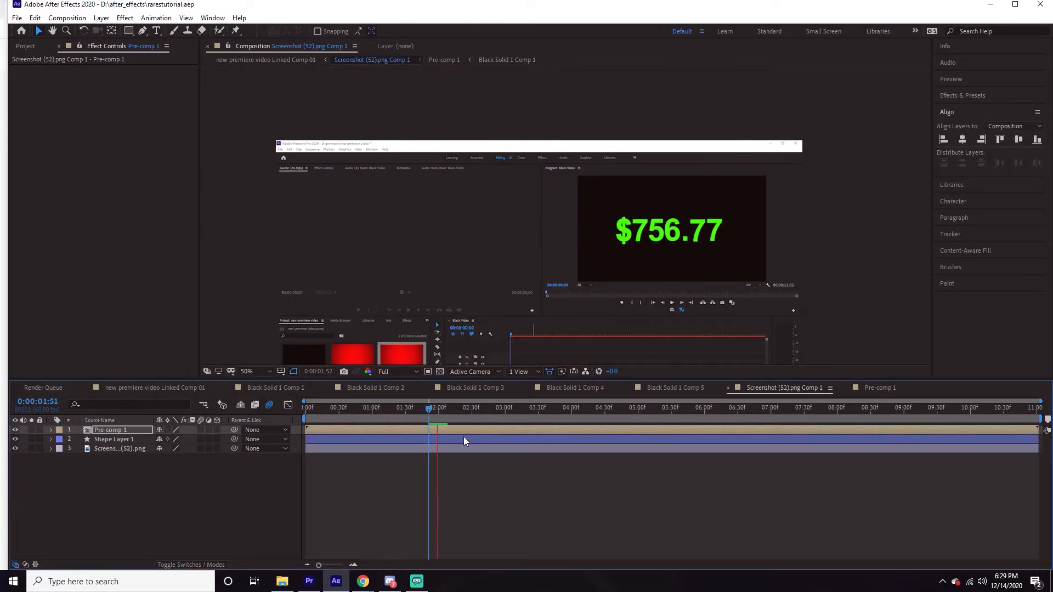
{"action": "key", "text": "space"}
{"action": "left_click", "coordinate": [656, 389]}
{"action": "left_click", "coordinate": [475, 388]}
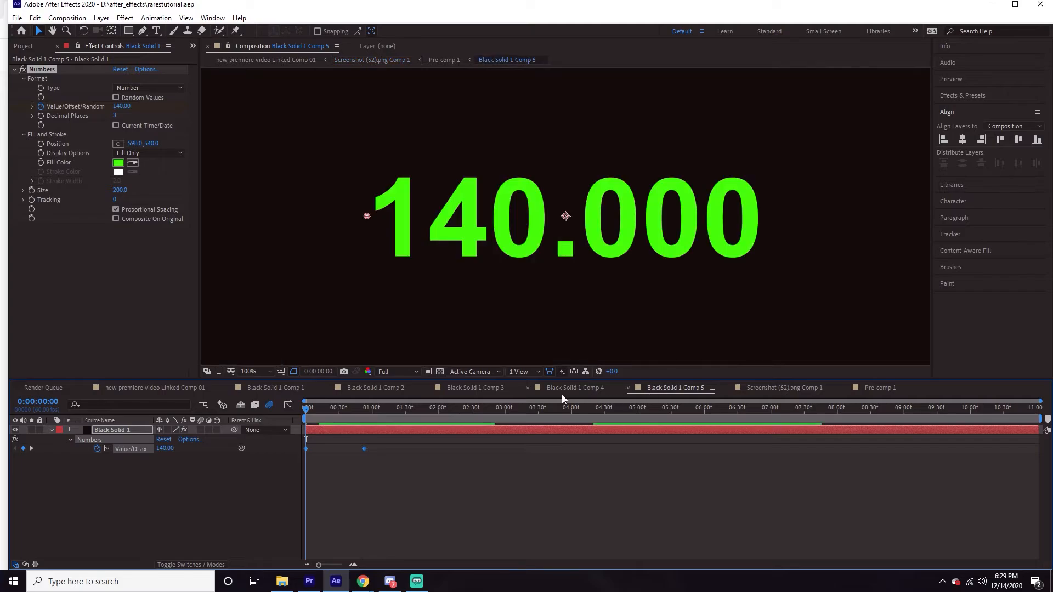
{"action": "left_click", "coordinate": [181, 392]}
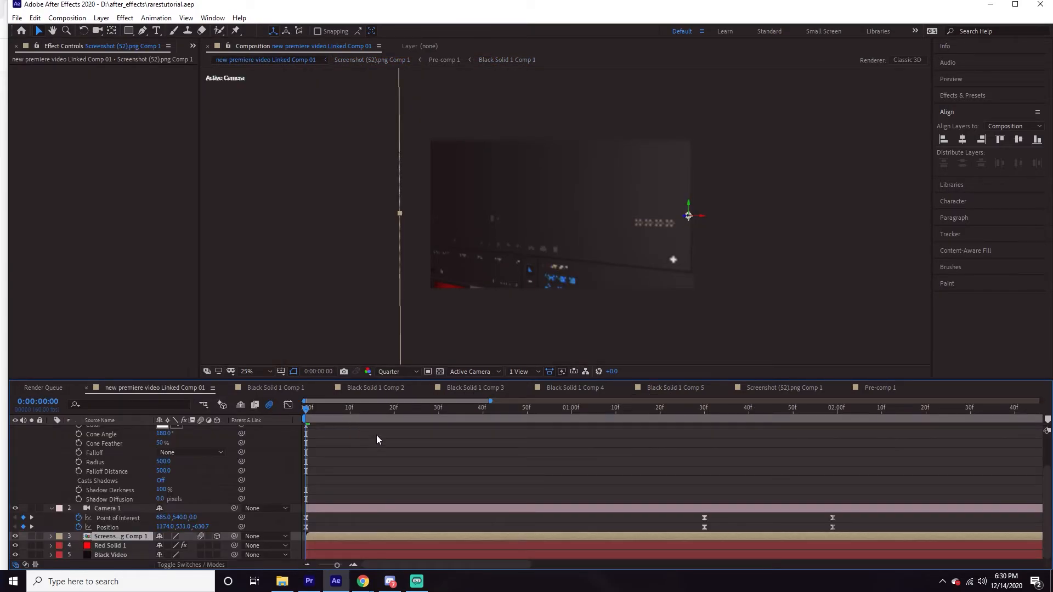
- Fit the full duration in the timeline, collapse the properties of all layers and preview the camera move
{"action": "left_click", "coordinate": [370, 442]}
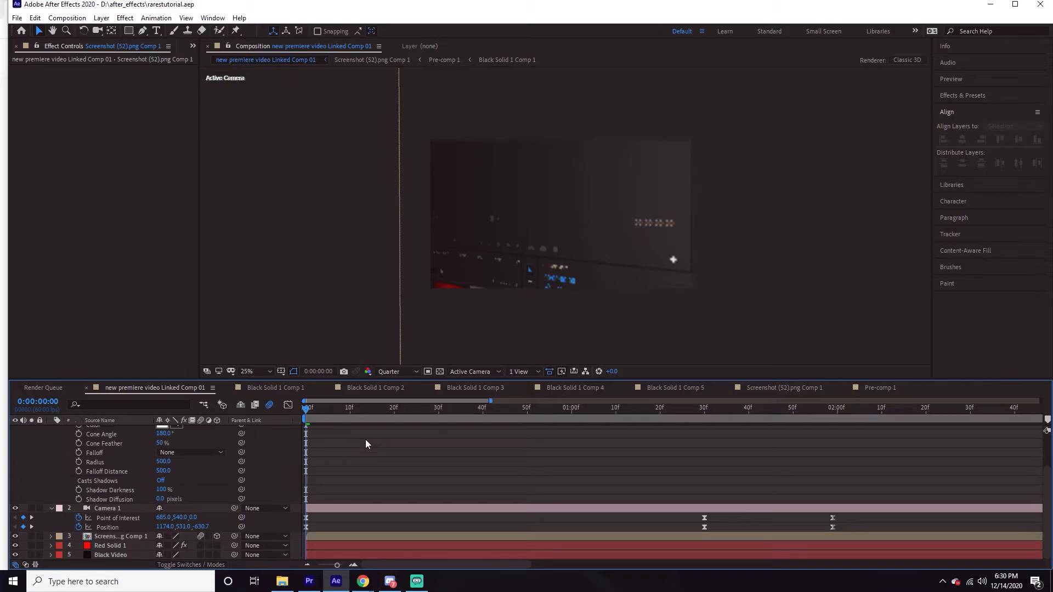
{"action": "key", "text": "minus"}
{"action": "key", "text": "minus"}
{"action": "key", "text": "ctrl+a"}
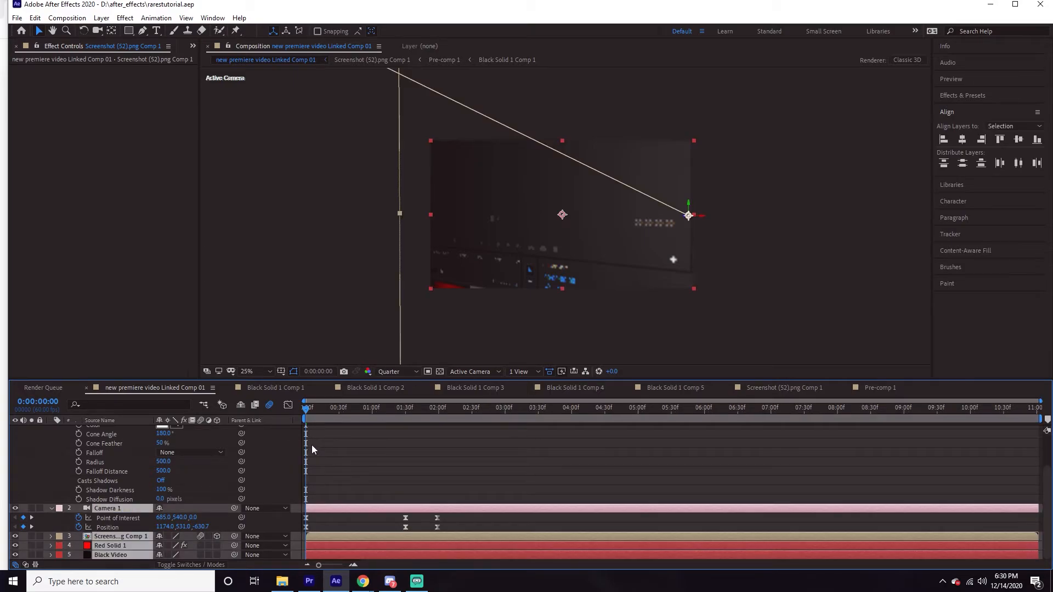
{"action": "key", "text": "u"}
{"action": "key", "text": "space"}
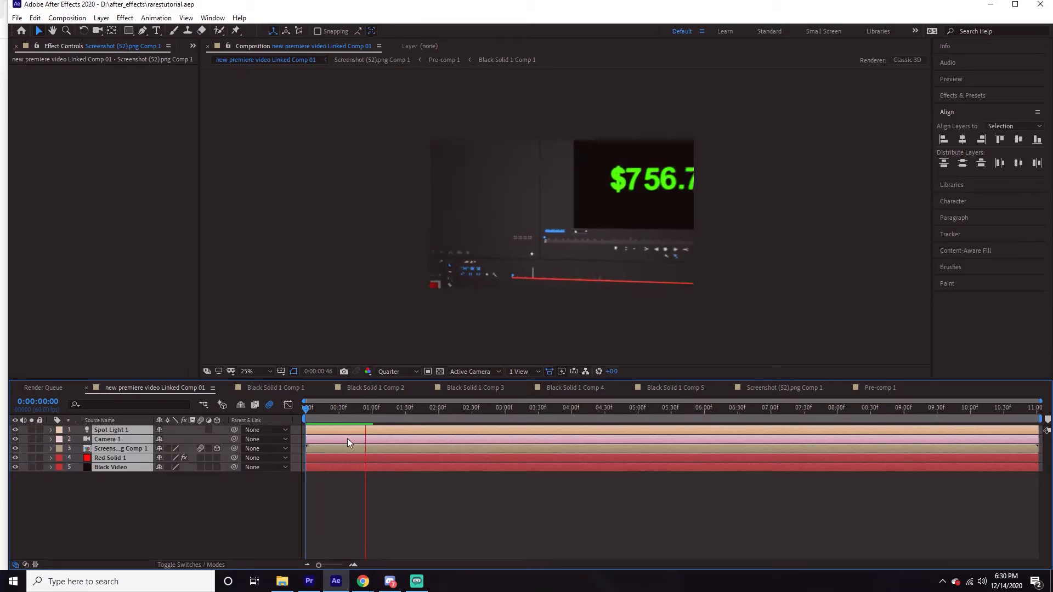
{"action": "key", "text": "space"}
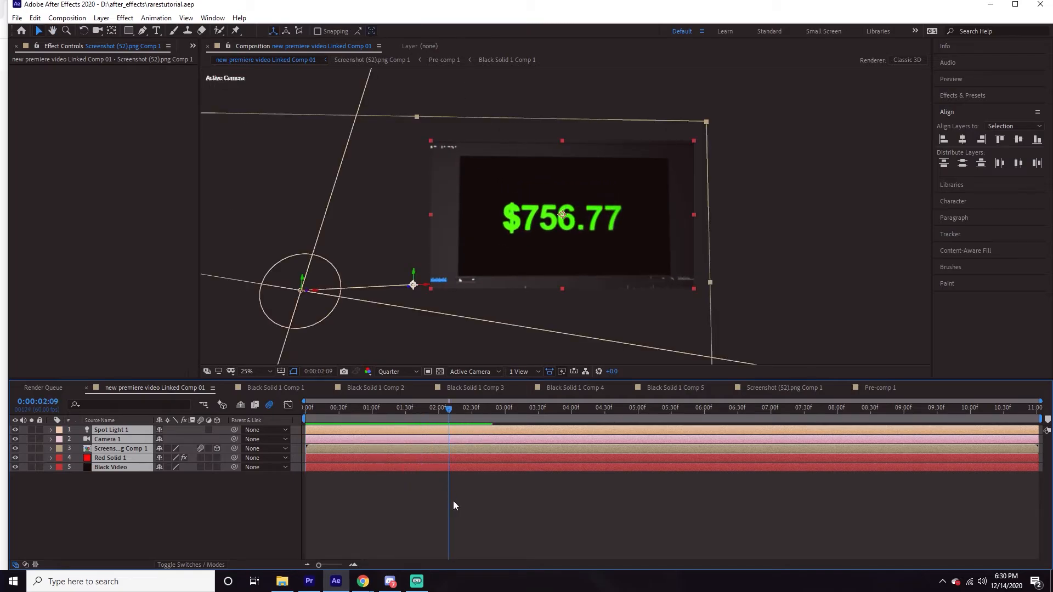
- In Screenshot (52).png Comp 1, delay Pre-comp 1 to start at about 3 seconds and preview the counter's entrance
{"action": "left_click", "coordinate": [456, 504]}
{"action": "left_click_drag", "start_coordinate": [434, 413], "coordinate": [413, 426]}
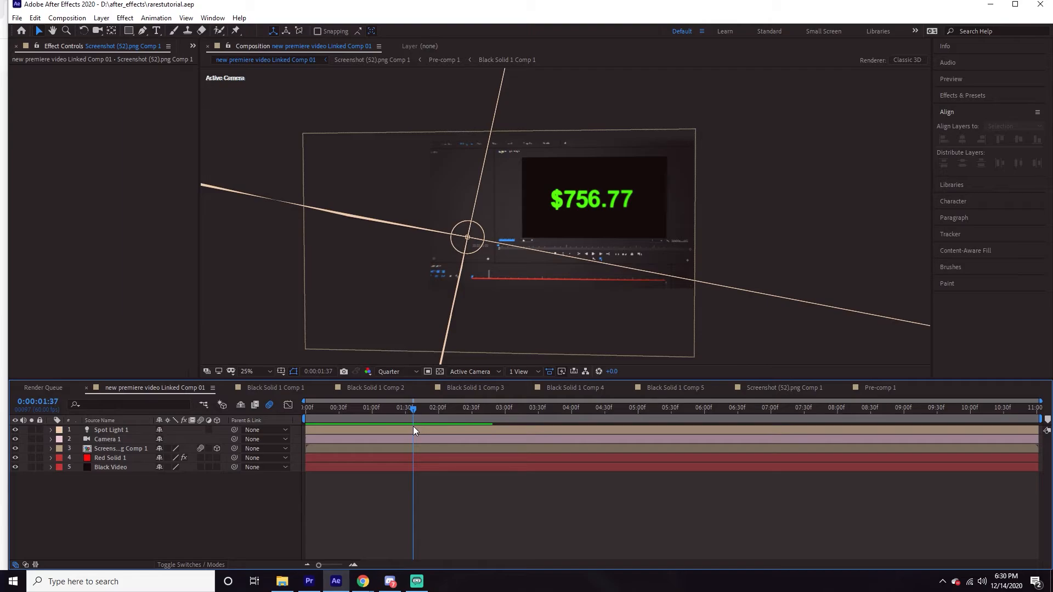
{"action": "double_click", "coordinate": [120, 449]}
{"action": "left_click_drag", "start_coordinate": [336, 431], "coordinate": [525, 429]}
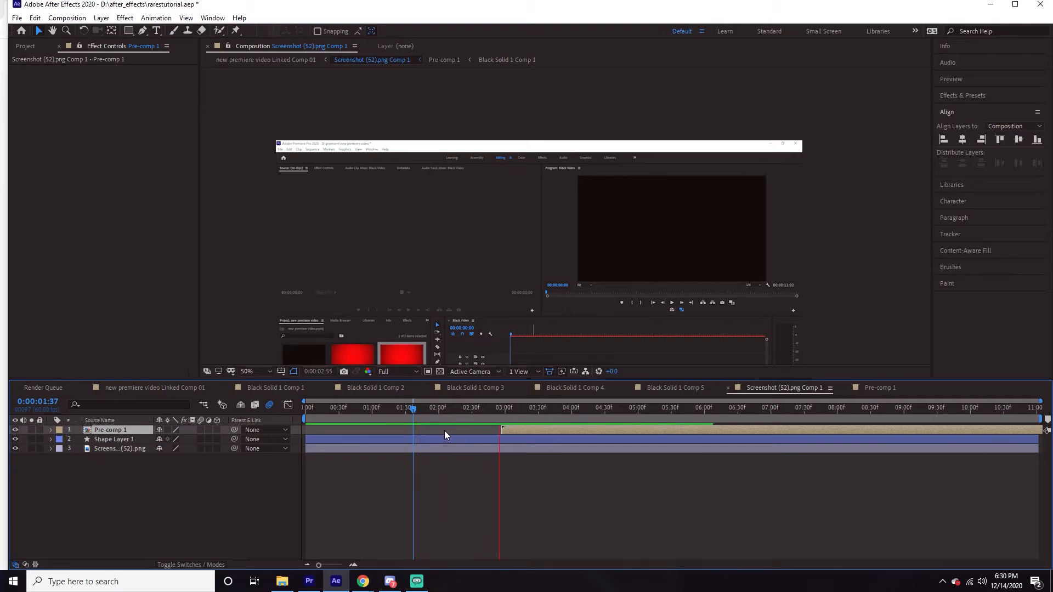
{"action": "key", "text": "space"}
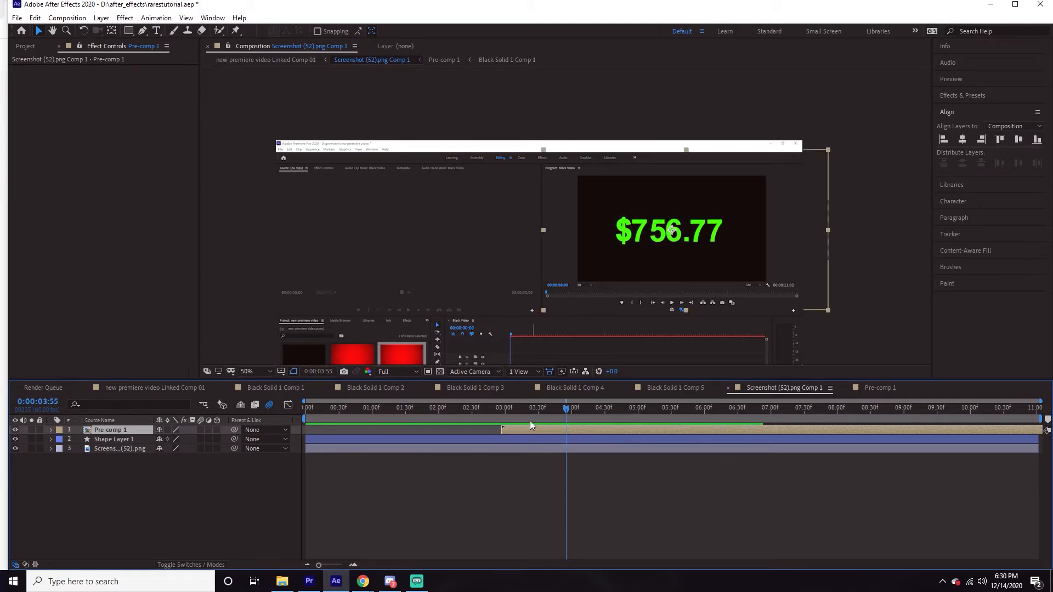
{"action": "key", "text": "Home"}
{"action": "left_click_drag", "start_coordinate": [495, 413], "coordinate": [566, 412]}
- Preview new premiere video Linked Comp 01 from the first frame and scrub back to 0:00:01:42
{"action": "left_click", "coordinate": [680, 388]}
{"action": "left_click", "coordinate": [182, 389]}
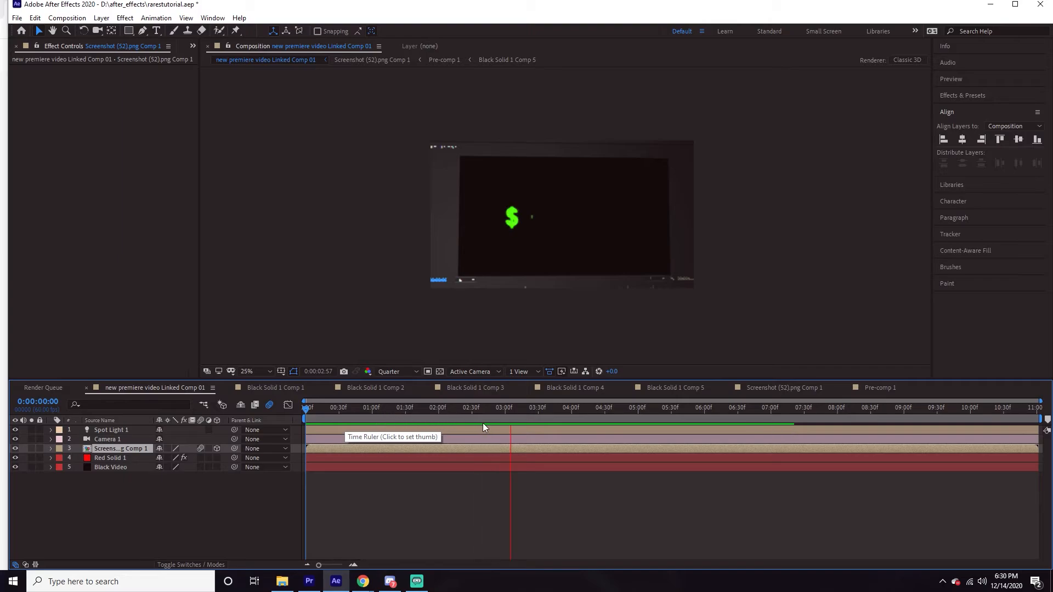
{"action": "left_click_drag", "start_coordinate": [506, 426], "coordinate": [420, 404]}
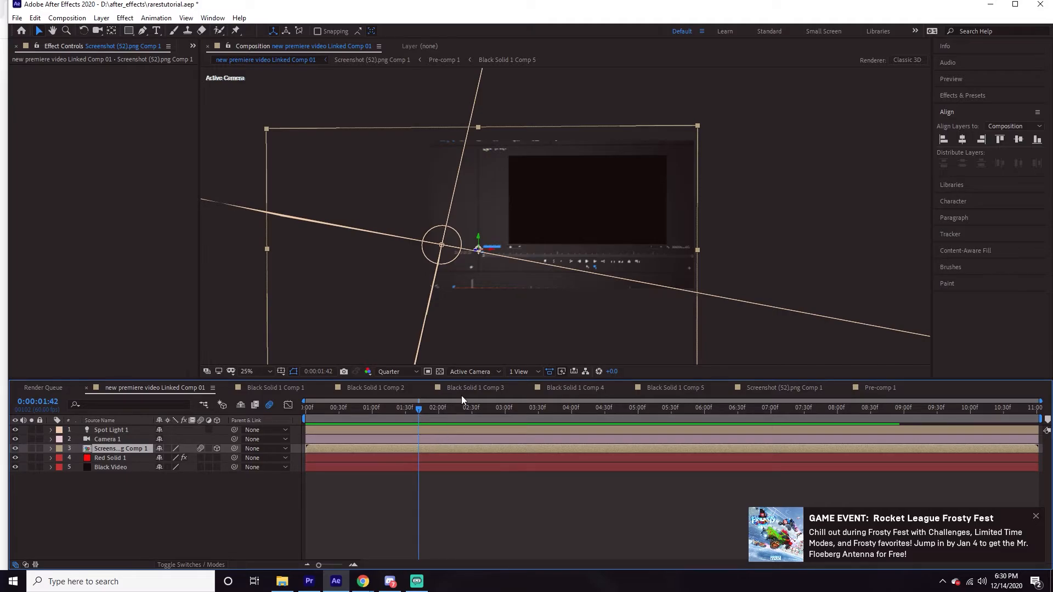
- Move the Pre-comp 1 layer out of Screenshot (52).png Comp 1 into new premiere video Linked Comp 01
{"action": "double_click", "coordinate": [485, 448]}
{"action": "left_click_drag", "start_coordinate": [494, 407], "coordinate": [528, 426]}
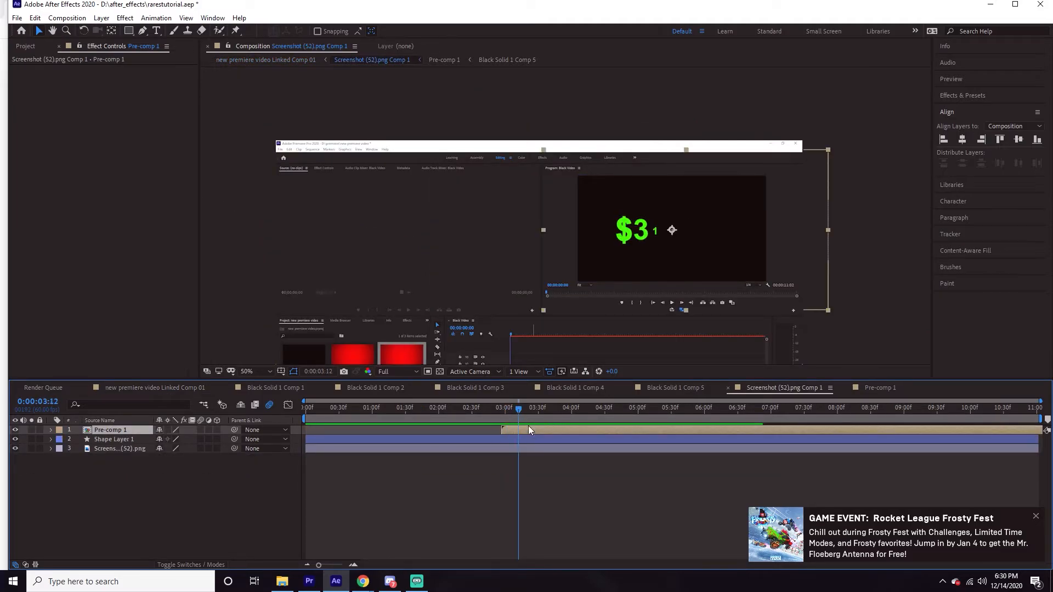
{"action": "left_click", "coordinate": [155, 389]}
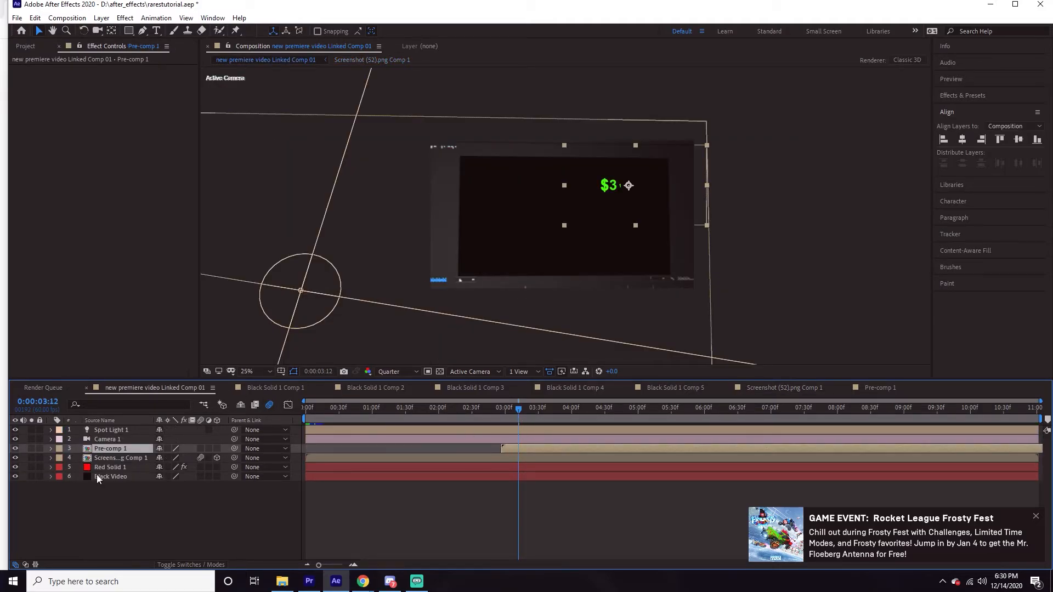
- Place Pre-comp 1 above all other layers, delay its start to about 4 seconds and scrub to 0:00:01:49
{"action": "left_click_drag", "start_coordinate": [97, 453], "coordinate": [103, 430]}
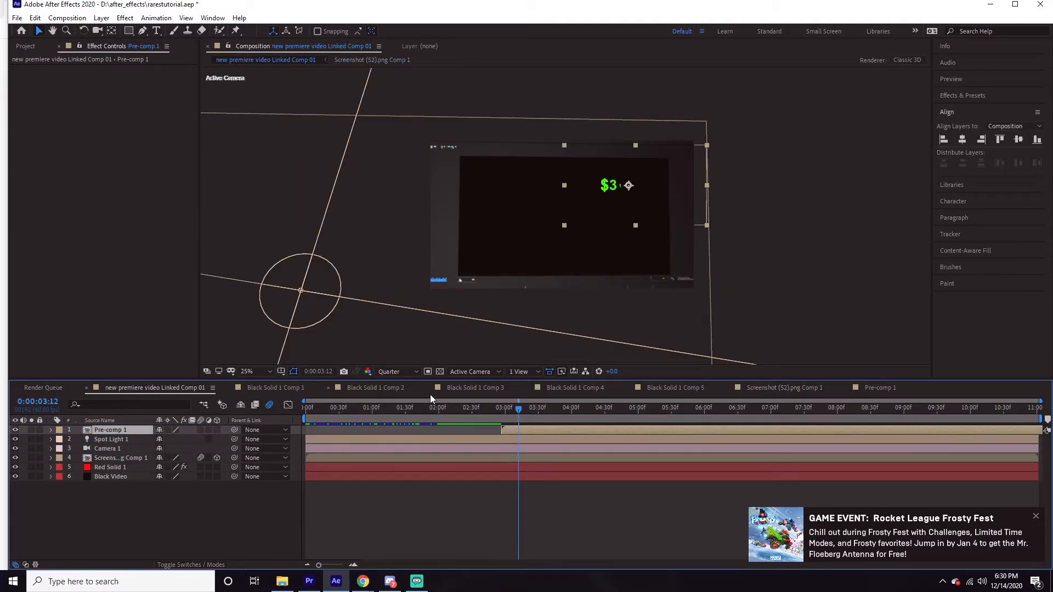
{"action": "left_click_drag", "start_coordinate": [517, 427], "coordinate": [594, 428]}
{"action": "left_click_drag", "start_coordinate": [531, 410], "coordinate": [427, 410]}
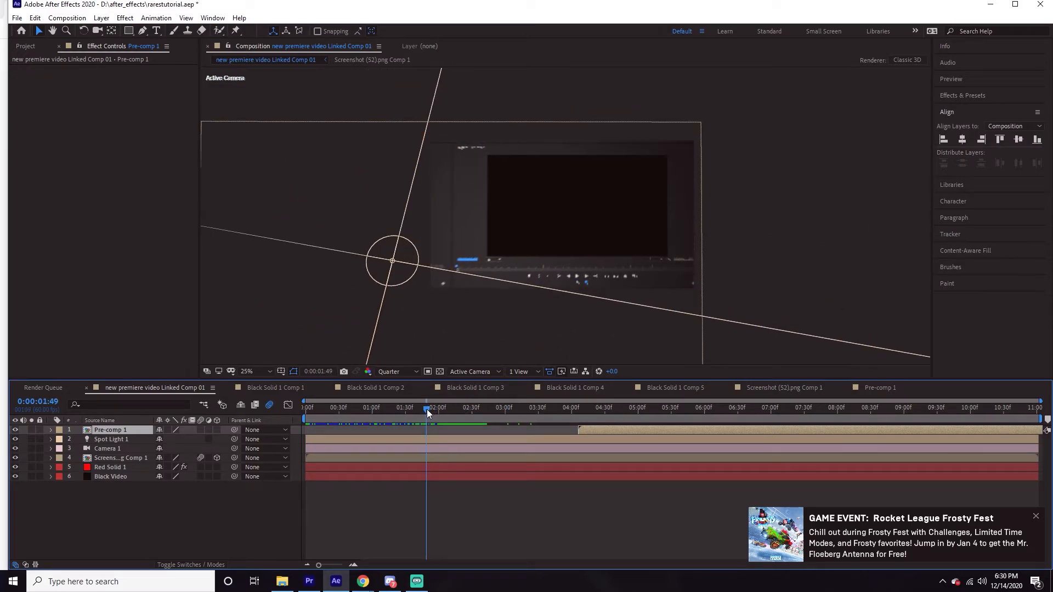
- Create a black 1920 × 1080 solid, place it directly below Pre-comp 1 and delay its start to match that layer, at about 4 seconds
{"action": "left_click", "coordinate": [478, 483]}
{"action": "left_click", "coordinate": [101, 18]}
{"action": "mouse_move", "coordinate": [110, 29]}
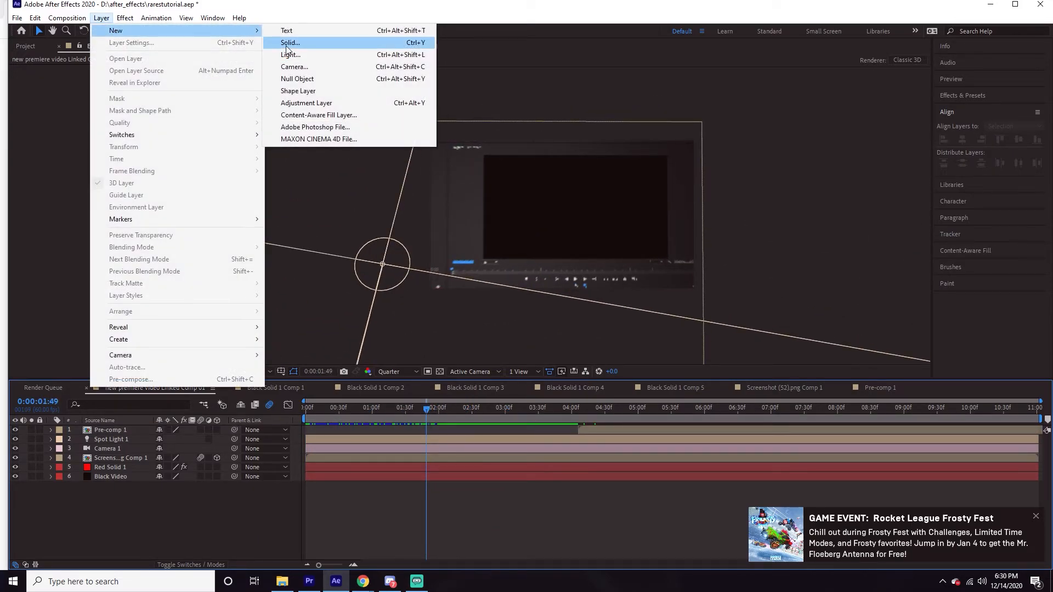
{"action": "left_click", "coordinate": [289, 39]}
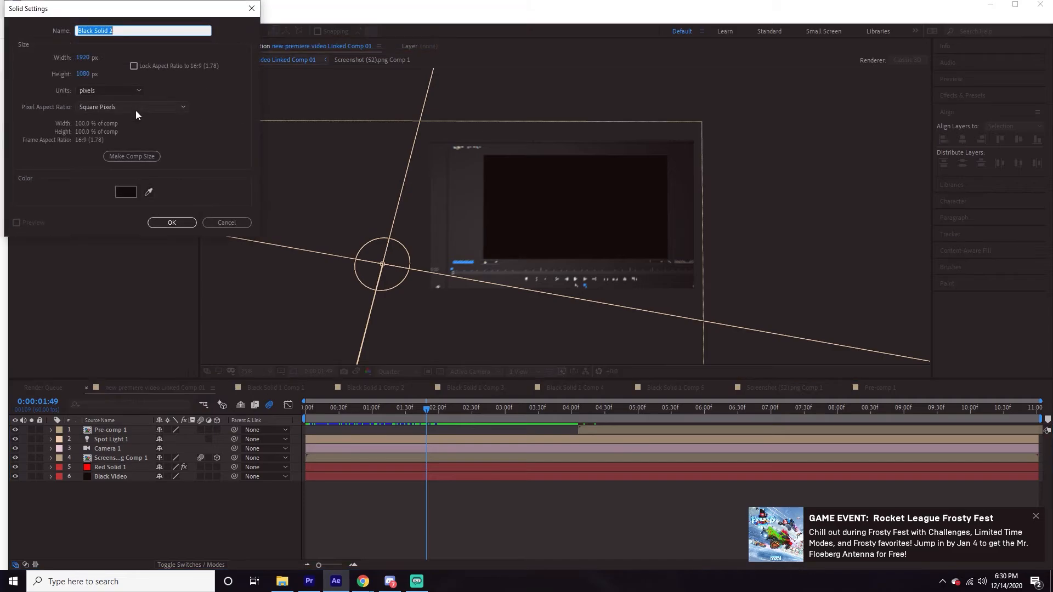
{"action": "left_click", "coordinate": [172, 222]}
{"action": "left_click_drag", "start_coordinate": [93, 434], "coordinate": [101, 446]}
{"action": "left_click_drag", "start_coordinate": [404, 439], "coordinate": [675, 442]}
- Pre-compose Pre-comp 1 and Black Solid 2 together as Pre-comp 2 and scrub back to 0:00:01:47
{"action": "left_click_drag", "start_coordinate": [520, 409], "coordinate": [567, 411]}
{"action": "left_click", "coordinate": [592, 431], "text": "shift"}
{"action": "right_click", "coordinate": [592, 433]}
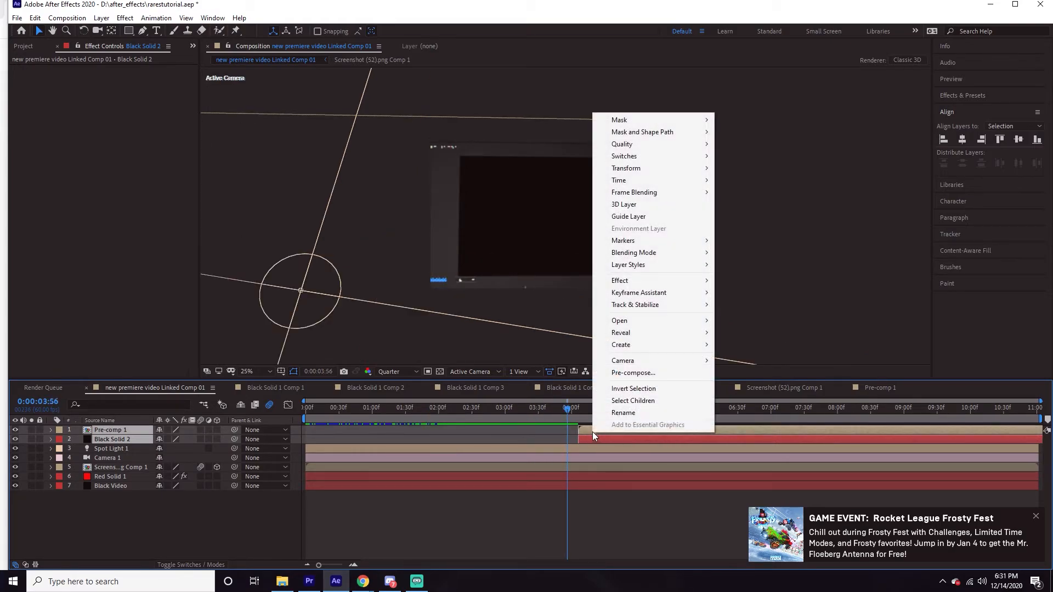
{"action": "left_click", "coordinate": [633, 373]}
{"action": "left_click", "coordinate": [159, 168]}
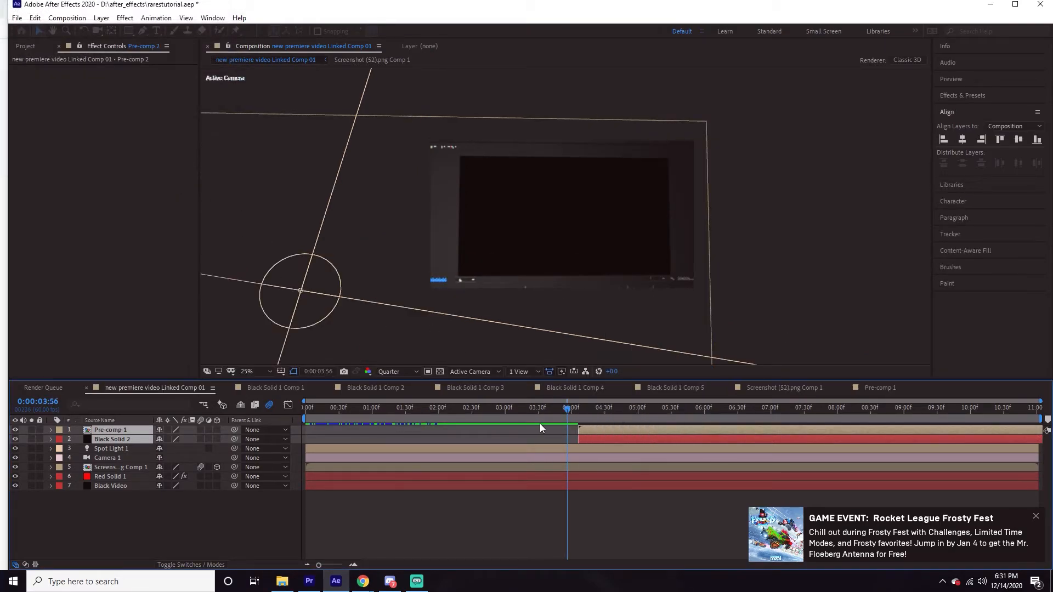
{"action": "left_click_drag", "start_coordinate": [566, 409], "coordinate": [469, 393]}
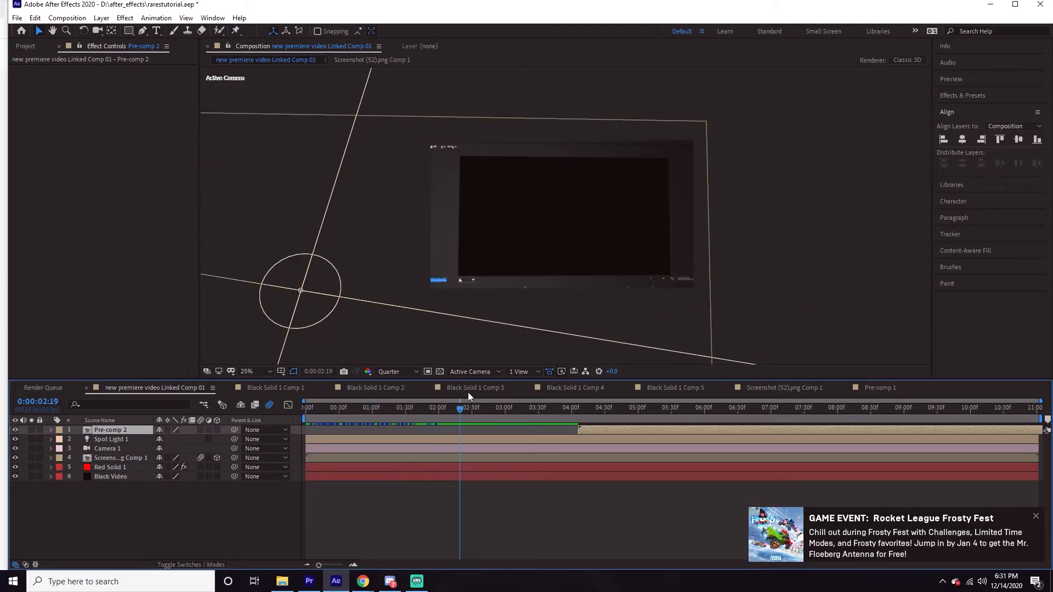
{"action": "left_click_drag", "start_coordinate": [565, 387], "coordinate": [433, 387]}
{"action": "left_click", "coordinate": [587, 501]}
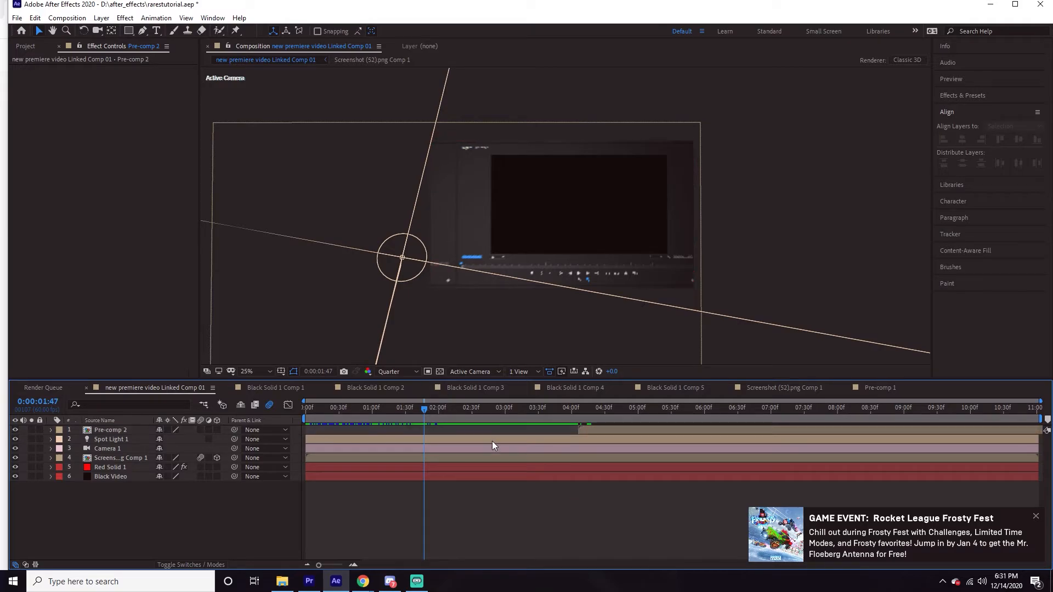
{"action": "left_click", "coordinate": [217, 458]}
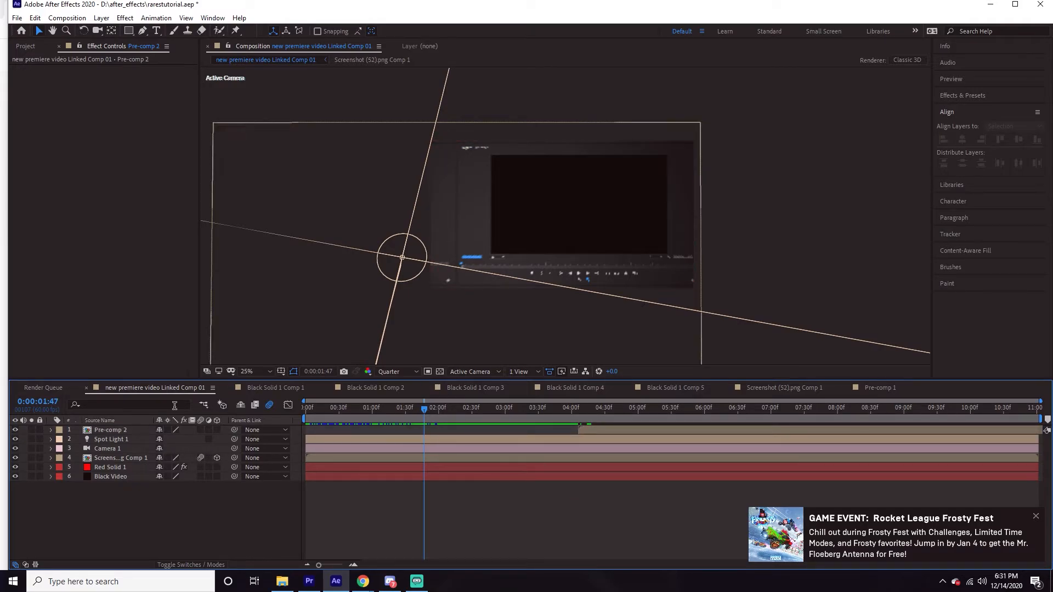
- Add an adjustment layer on top of the composition and apply the Transform distort effect to it
{"action": "left_click", "coordinate": [101, 17]}
{"action": "mouse_move", "coordinate": [115, 30]}
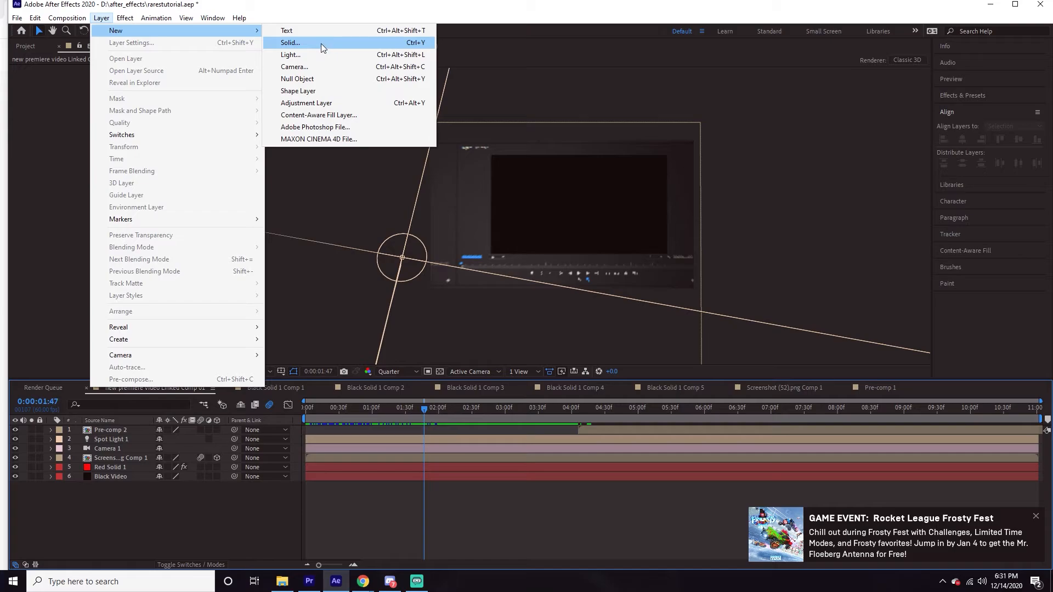
{"action": "left_click", "coordinate": [307, 103]}
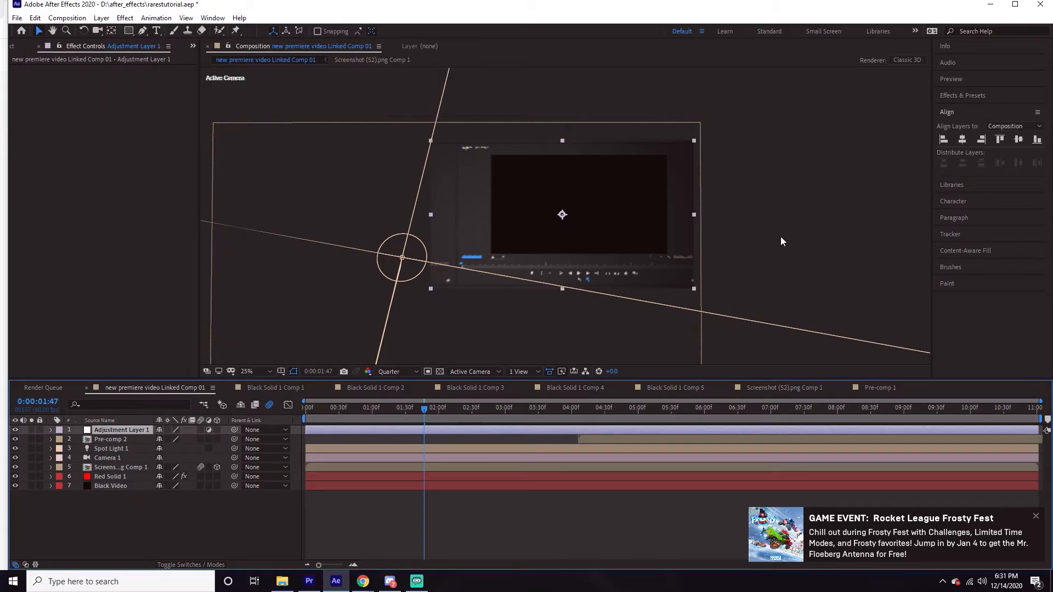
{"action": "left_click", "coordinate": [977, 98]}
{"action": "left_click", "coordinate": [982, 107]}
{"action": "type", "text": "transform"}
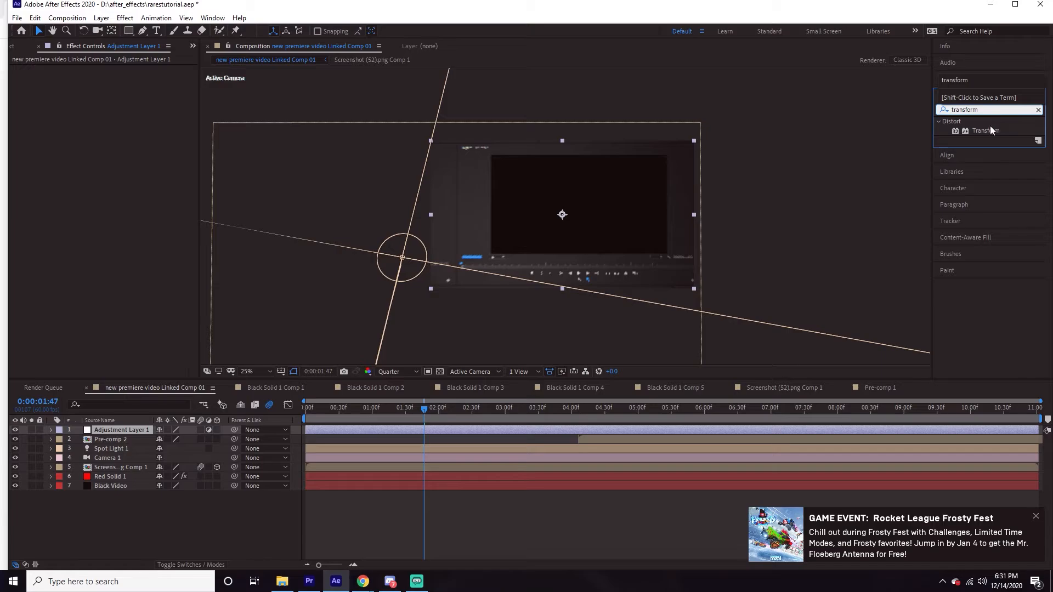
{"action": "double_click", "coordinate": [990, 131]}
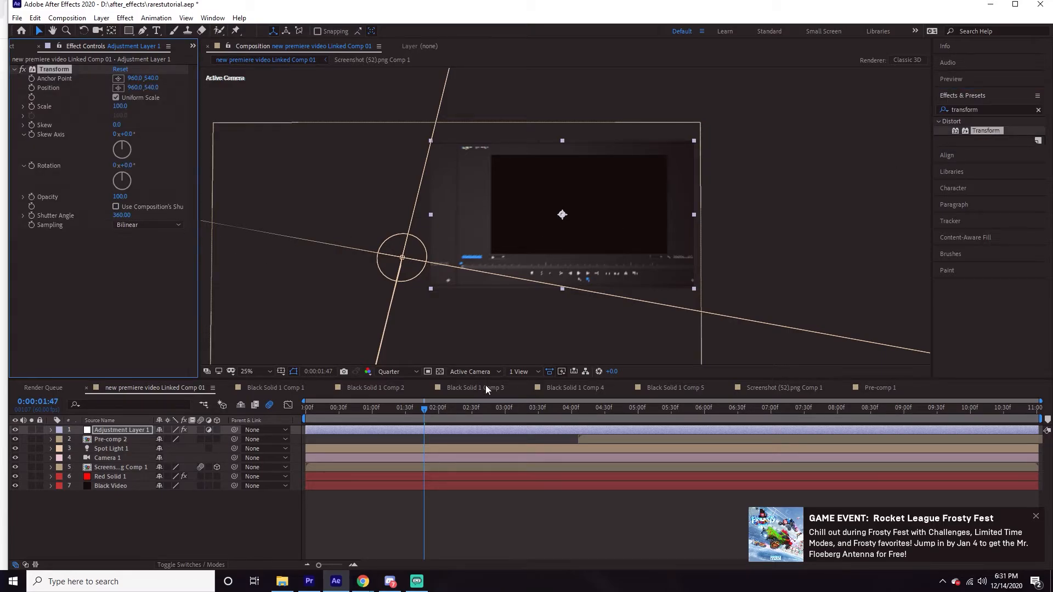
- Keyframe the adjustment layer's Transform Scale at 100 on 0:00:01:49 and at 150 on 0:00:01:56
{"action": "mouse_move", "coordinate": [414, 414]}
{"action": "left_mouse_down"}
{"action": "mouse_move", "coordinate": [396, 414]}
{"action": "mouse_move", "coordinate": [426, 415]}
{"action": "left_mouse_up"}
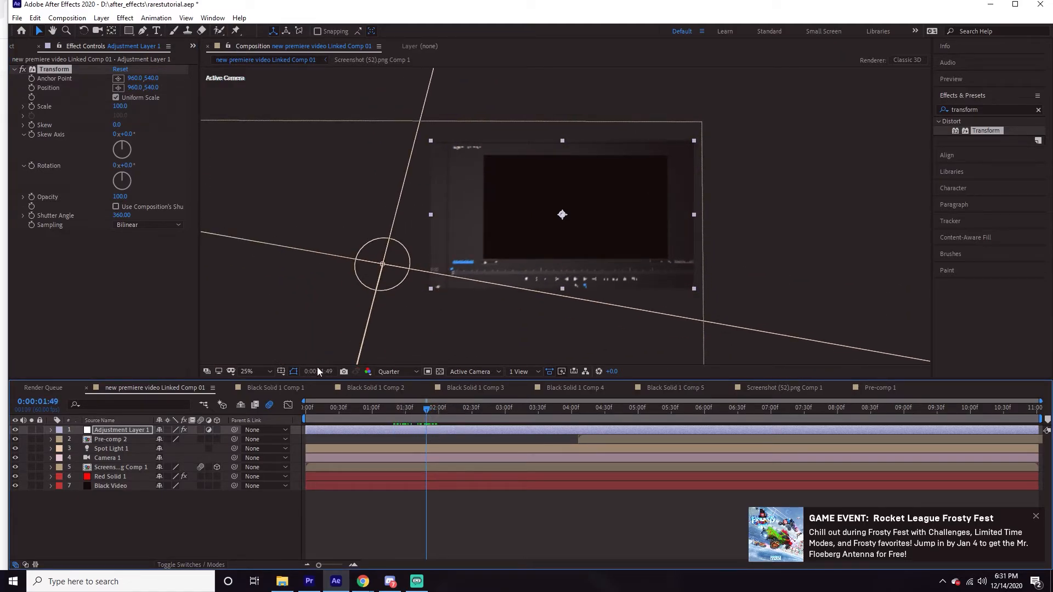
{"action": "left_click", "coordinate": [30, 108]}
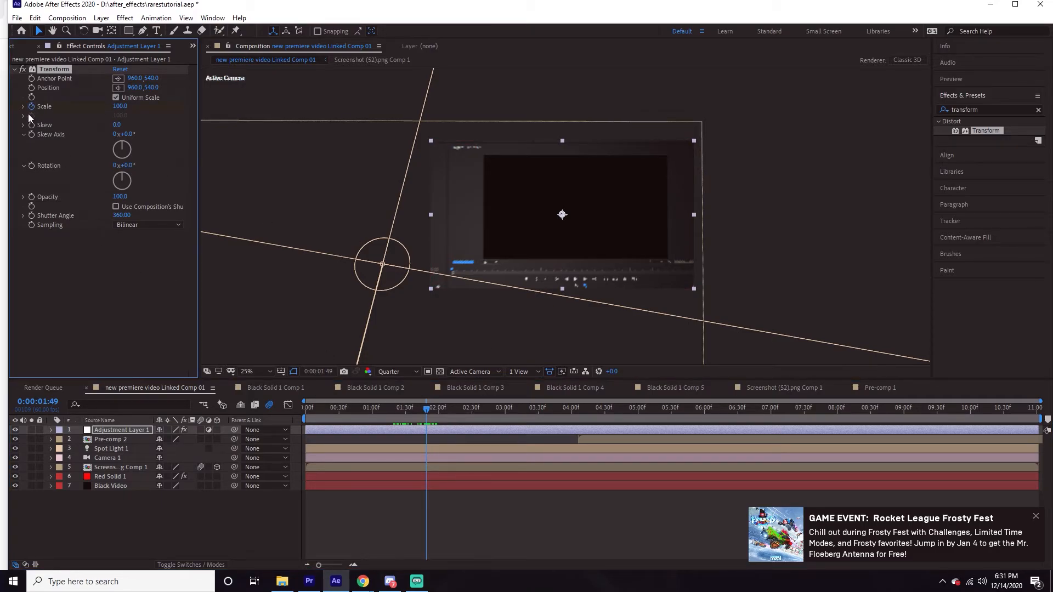
{"action": "key", "text": "space"}
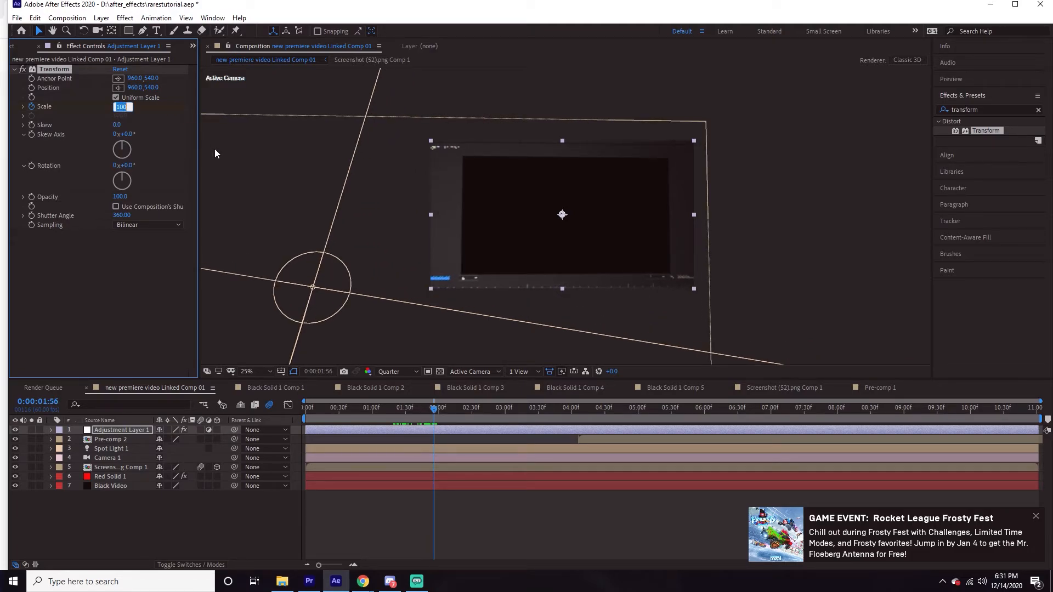
{"action": "type", "text": "50"}
{"action": "key", "text": "Return"}
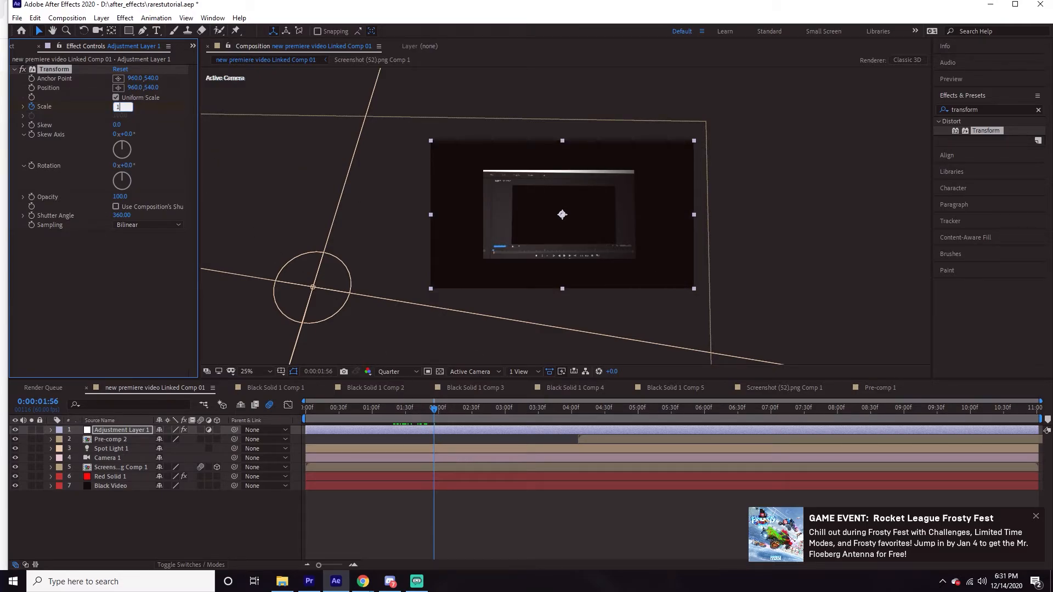
{"action": "type", "text": "0"}
{"action": "key", "text": "Return"}
- Easy-ease the two Scale keyframes and display their value graph, zoomed in around 0:00:01:49
{"action": "key", "text": "u"}
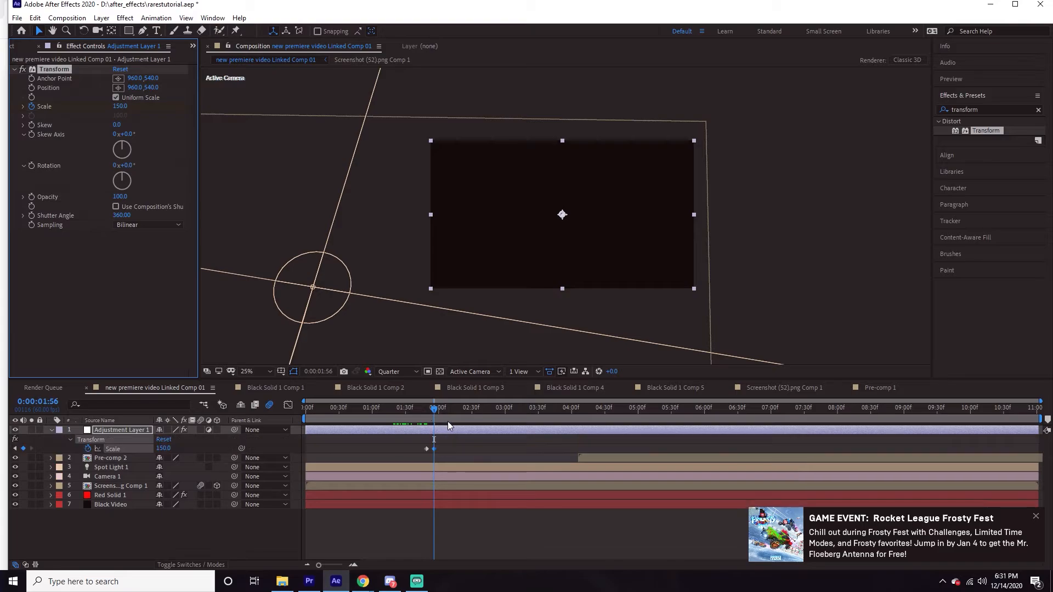
{"action": "left_click_drag", "start_coordinate": [433, 409], "coordinate": [407, 415]}
{"action": "key", "text": "k"}
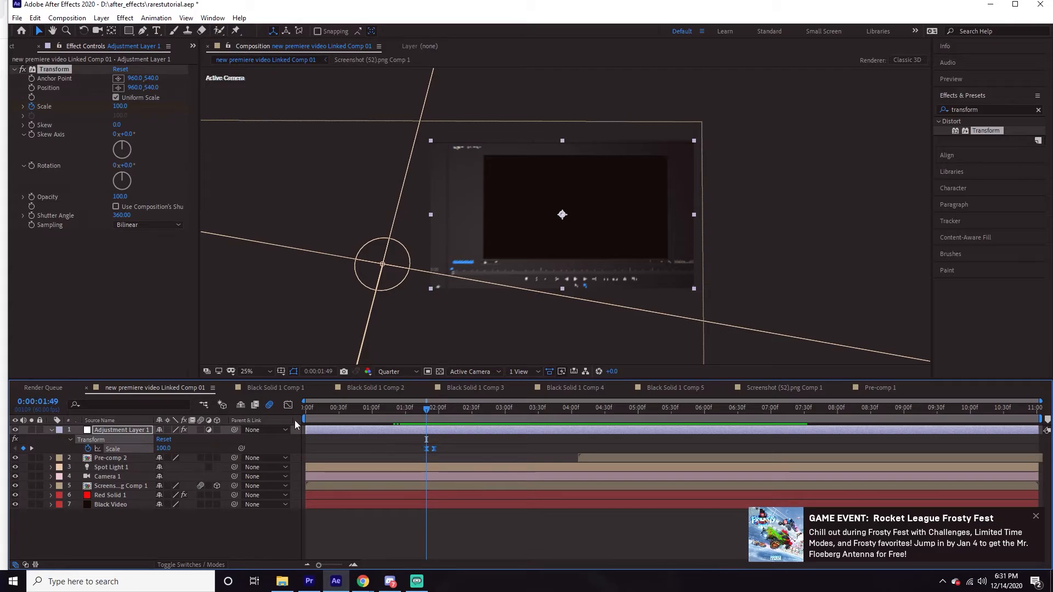
{"action": "left_click", "coordinate": [288, 405]}
{"action": "key", "text": "equal"}
{"action": "key", "text": "equal"}
{"action": "key", "text": "equal"}
{"action": "key", "text": "equal"}
{"action": "key", "text": "equal"}
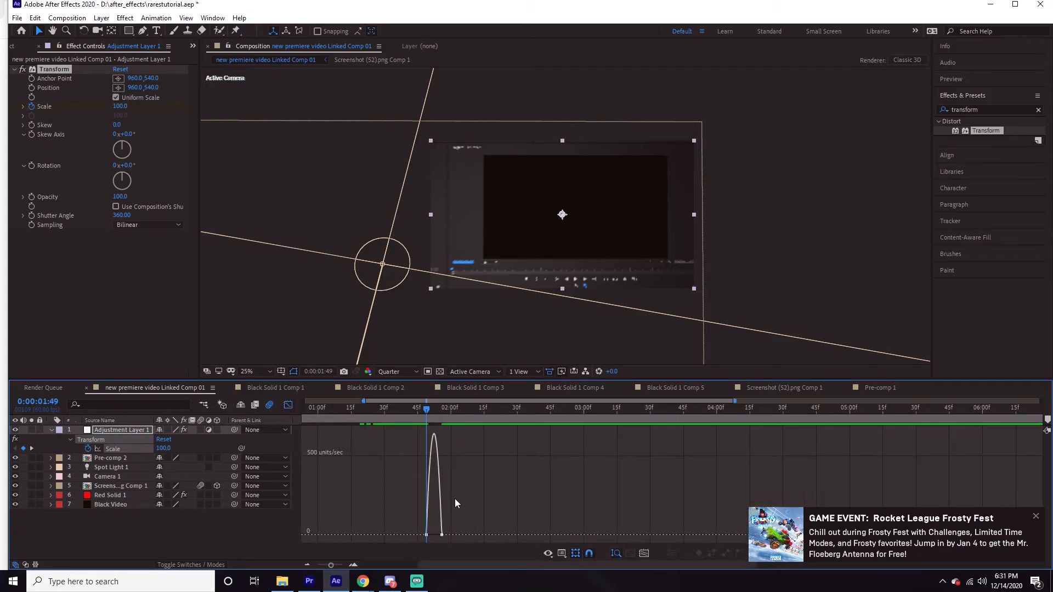
{"action": "left_click", "coordinate": [398, 535]}
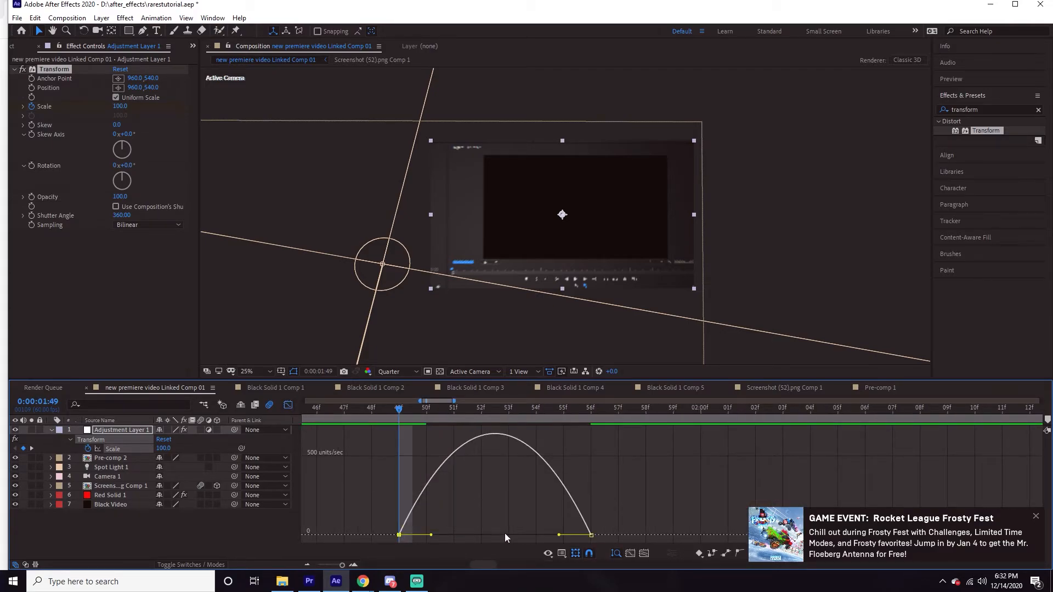
{"action": "left_click", "coordinate": [563, 554]}
{"action": "left_click", "coordinate": [598, 437]}
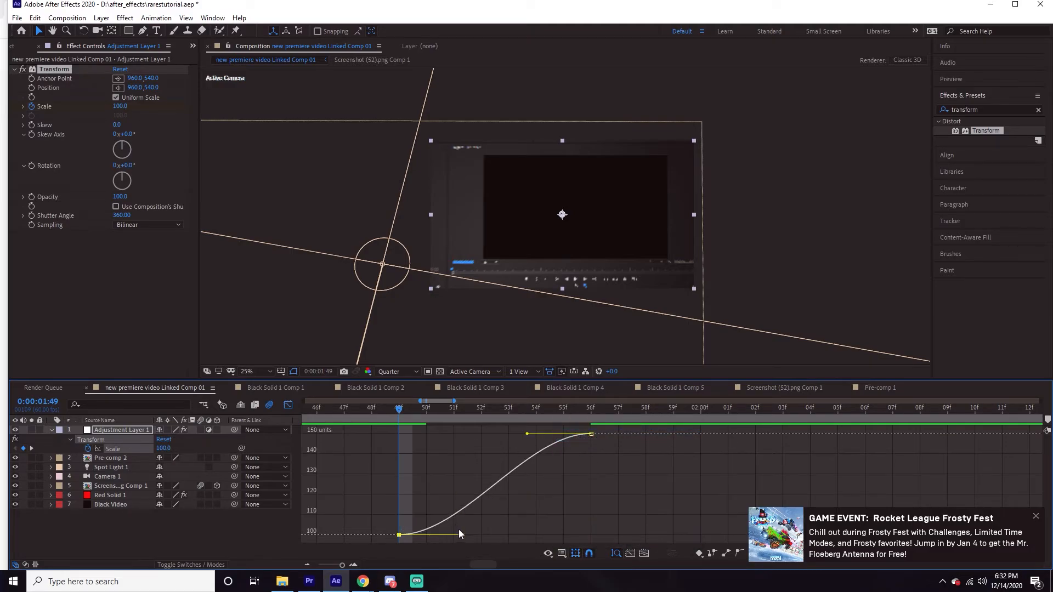
- Reshape the Scale curve to start slowly and rise steeply into the last keyframe, and preview the zoom
{"action": "left_click_drag", "start_coordinate": [464, 536], "coordinate": [517, 536]}
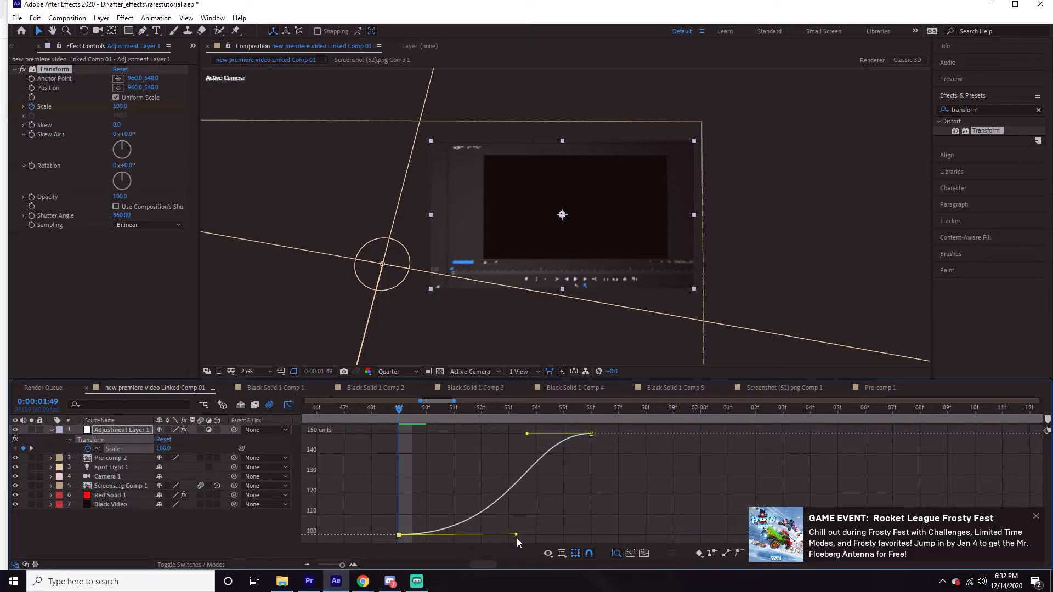
{"action": "left_click_drag", "start_coordinate": [527, 438], "coordinate": [576, 530]}
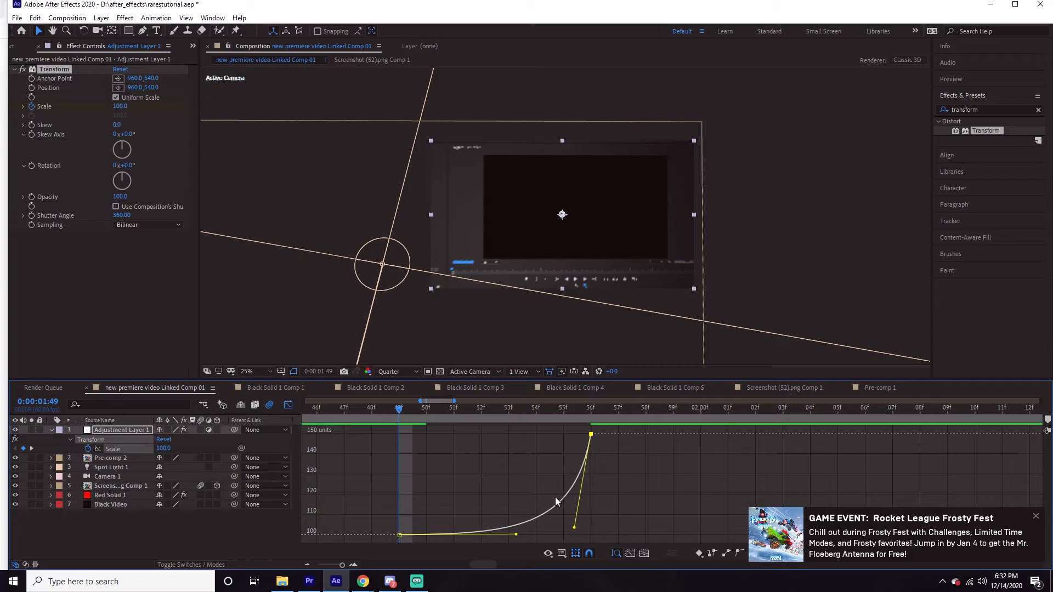
{"action": "key", "text": "space"}
{"action": "key", "text": "space"}
{"action": "scroll", "coordinate": [381, 440], "scroll_direction": "down", "scroll_amount": 8}
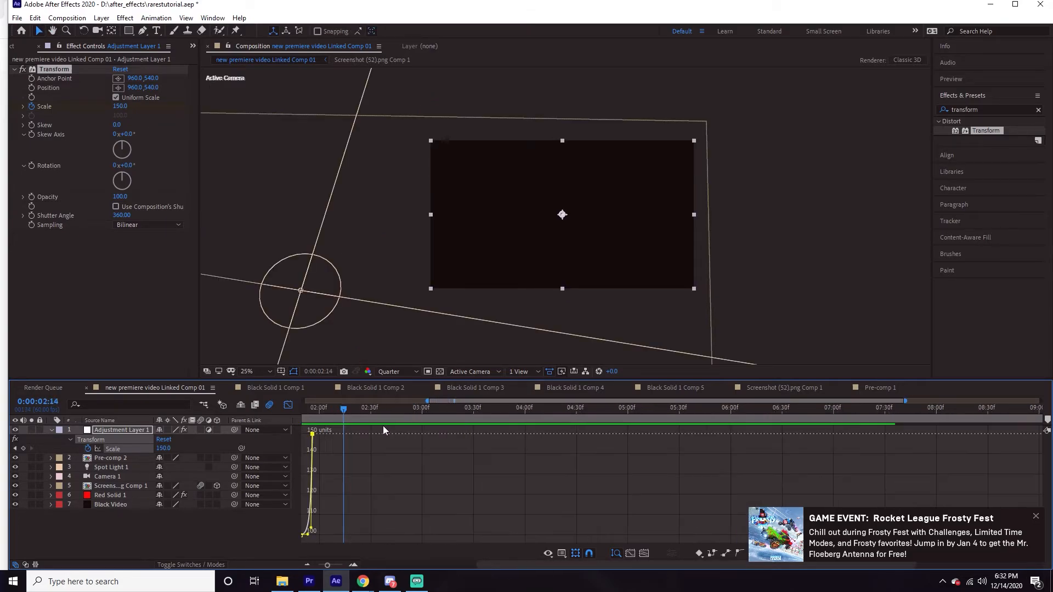
{"action": "left_click", "coordinate": [305, 411]}
{"action": "scroll", "coordinate": [463, 446], "scroll_direction": "up", "scroll_amount": 2}
{"action": "scroll", "coordinate": [466, 450], "scroll_direction": "up", "scroll_amount": 2}
{"action": "scroll", "coordinate": [475, 460], "scroll_direction": "down", "scroll_amount": 6}
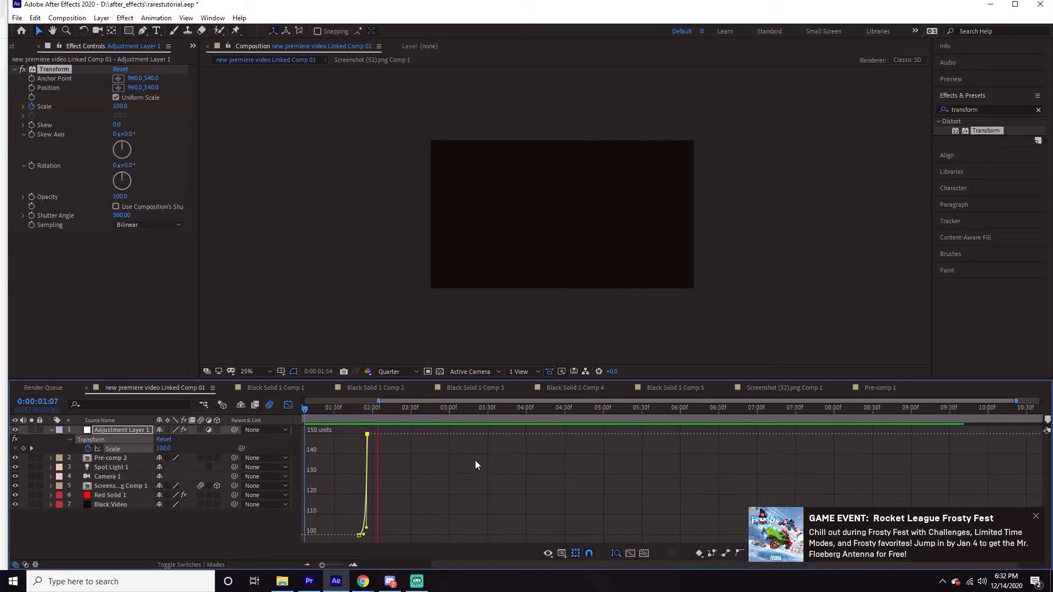
- Soften the Scale curve by shortening both keyframes' influence handles slightly and replay the zoom
{"action": "left_click", "coordinate": [431, 412]}
{"action": "scroll", "coordinate": [433, 422], "scroll_direction": "up", "scroll_amount": 2}
{"action": "scroll", "coordinate": [473, 439], "scroll_direction": "up", "scroll_amount": 2}
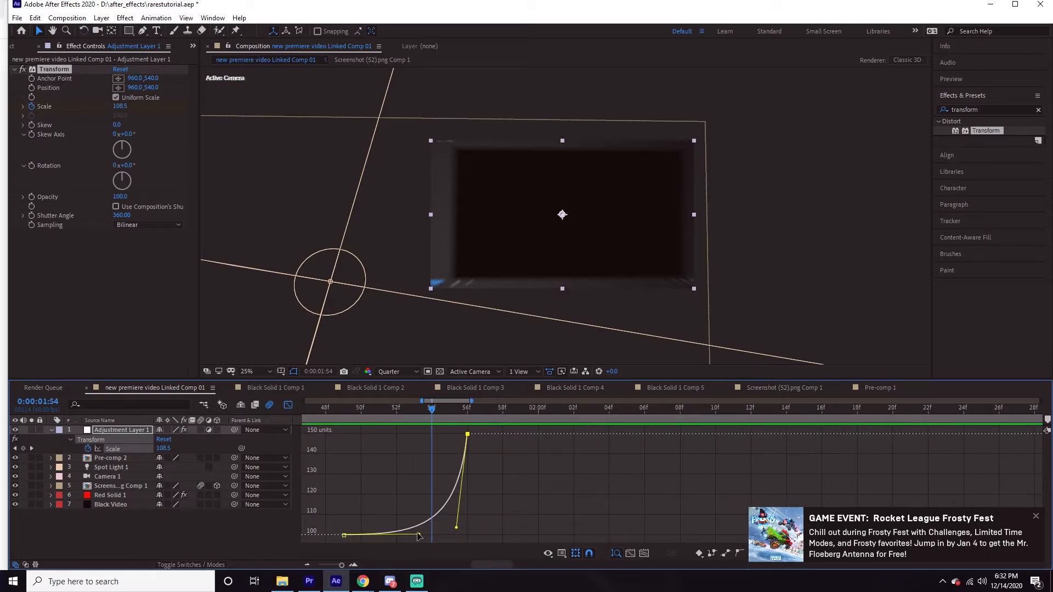
{"action": "left_click_drag", "start_coordinate": [418, 535], "coordinate": [458, 512]}
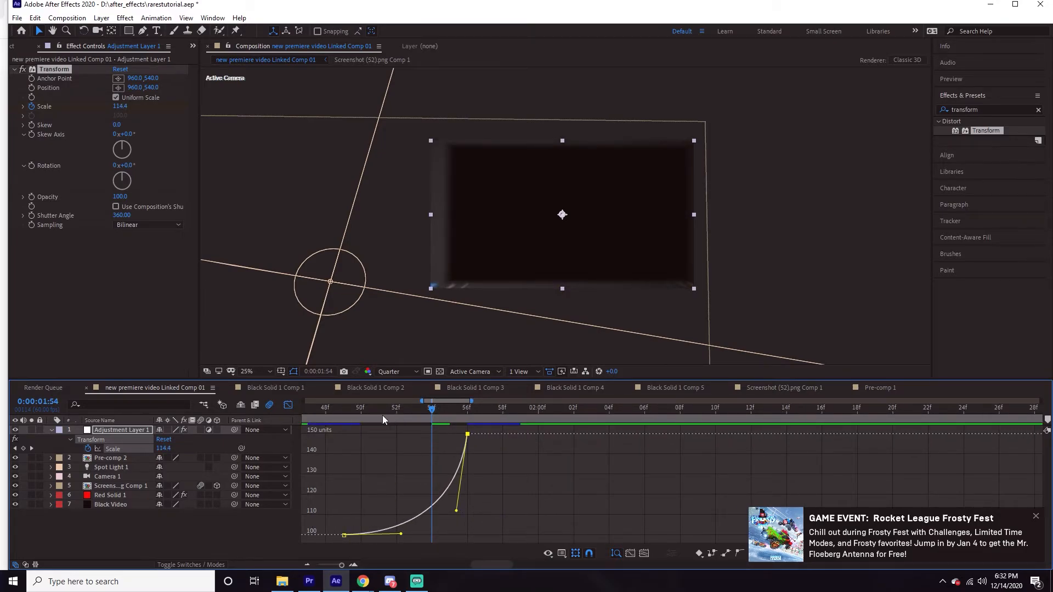
{"action": "left_click", "coordinate": [325, 410]}
{"action": "key", "text": "space"}
{"action": "left_click_drag", "start_coordinate": [354, 411], "coordinate": [269, 435]}
{"action": "key", "text": "space"}
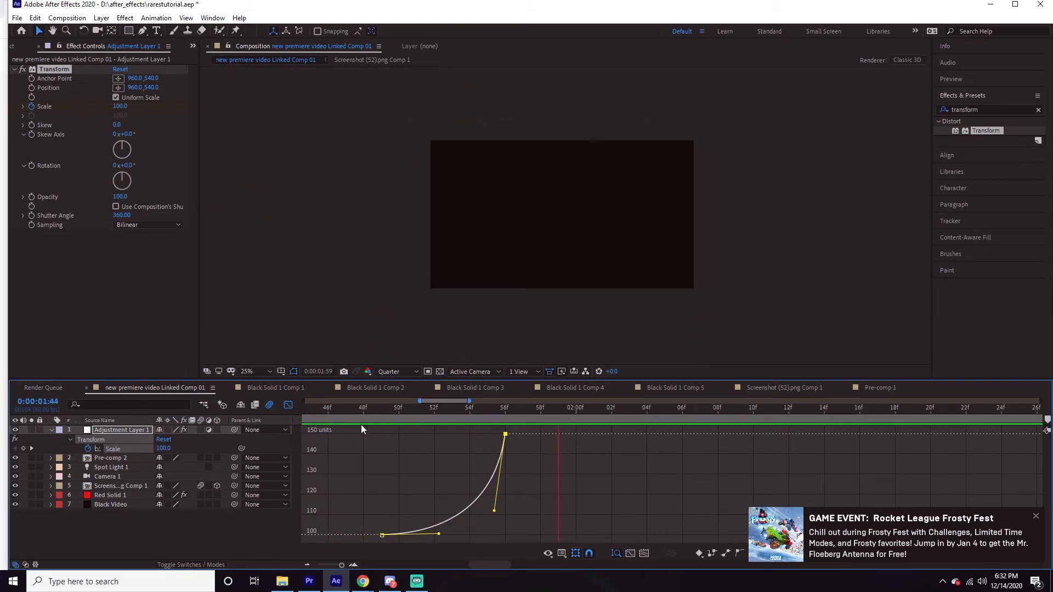
- Return to the layer bar view, preview the zoom from about one second and save the project
{"action": "left_click", "coordinate": [288, 404]}
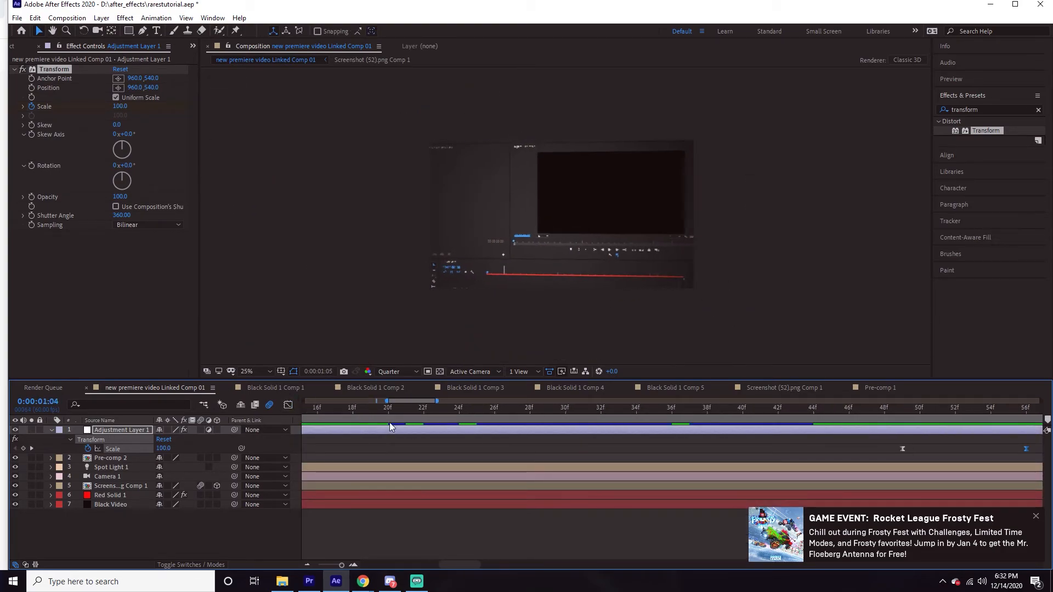
{"action": "key", "text": "space"}
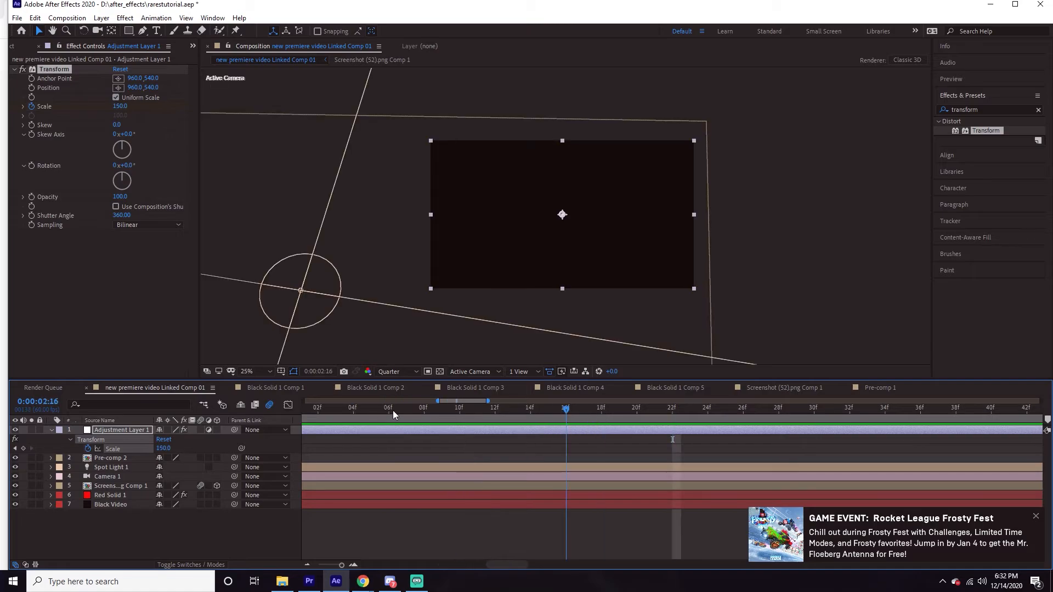
{"action": "left_click", "coordinate": [336, 410]}
{"action": "key", "text": "ctrl+s"}
- Shift Pre-comp 2 earlier so it starts at 0:00:01:50, between the adjustment layer's two Scale keyframes
{"action": "left_click", "coordinate": [469, 445]}
{"action": "key", "text": "minus"}
{"action": "key", "text": "minus"}
{"action": "key", "text": "minus"}
{"action": "key", "text": "minus"}
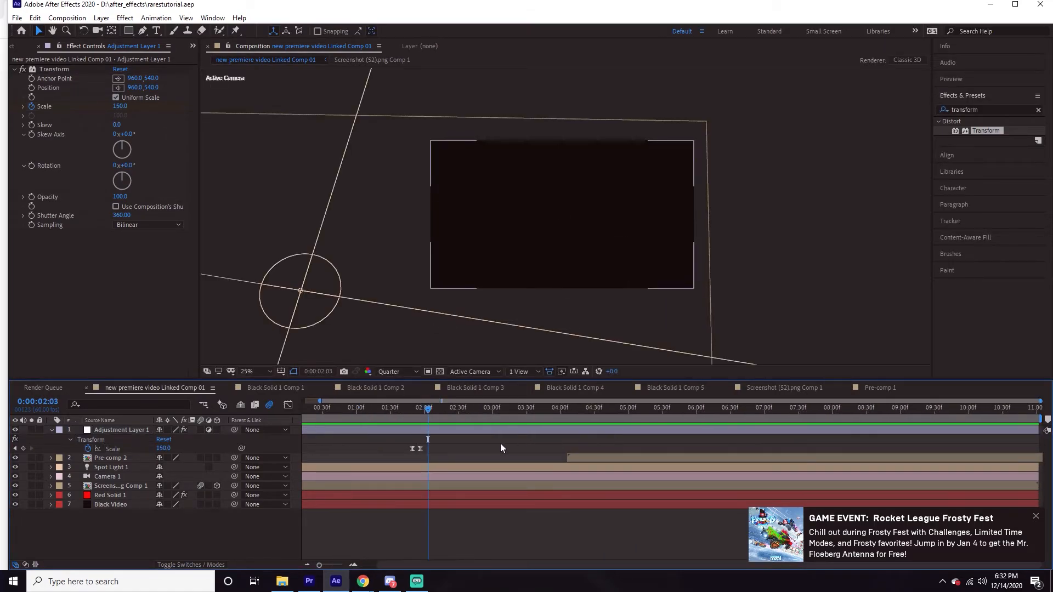
{"action": "left_click_drag", "start_coordinate": [580, 459], "coordinate": [426, 459]}
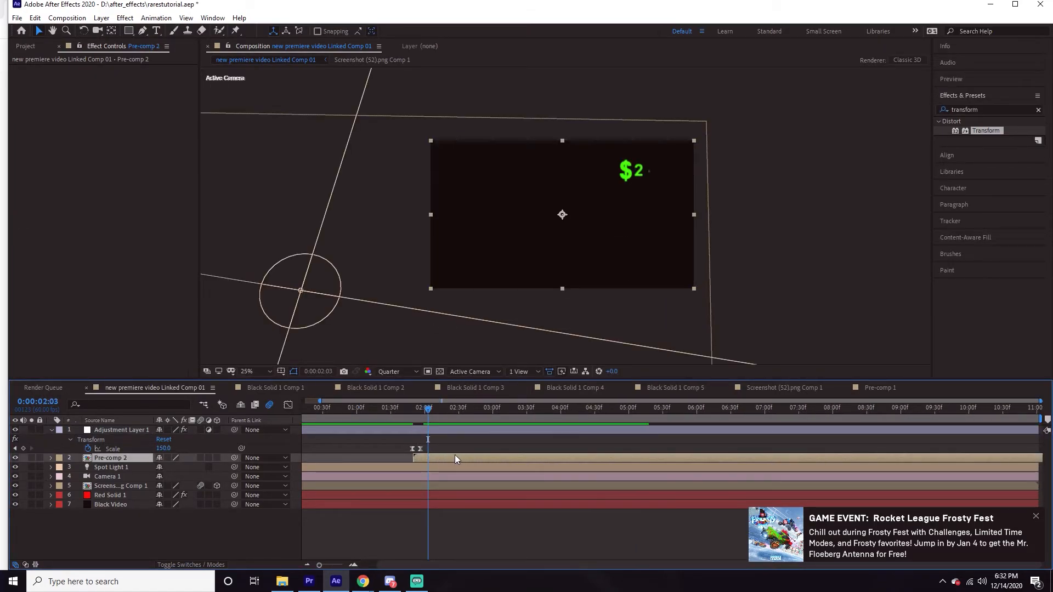
- Trim the end of Adjustment Layer 1 to its last Scale keyframe at 0:00:01:56 and go back to 0:00:01:46
{"action": "left_click", "coordinate": [419, 424]}
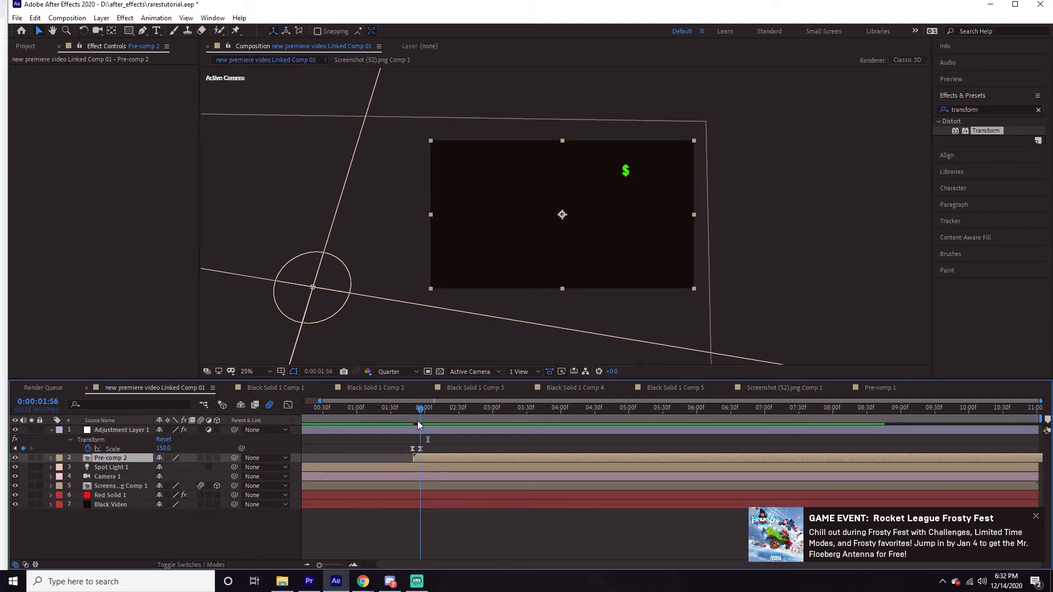
{"action": "key", "text": "equal"}
{"action": "key", "text": "equal"}
{"action": "key", "text": "equal"}
{"action": "mouse_move", "coordinate": [415, 422]}
{"action": "left_mouse_down"}
{"action": "mouse_move", "coordinate": [351, 419]}
{"action": "mouse_move", "coordinate": [419, 416]}
{"action": "left_mouse_up"}
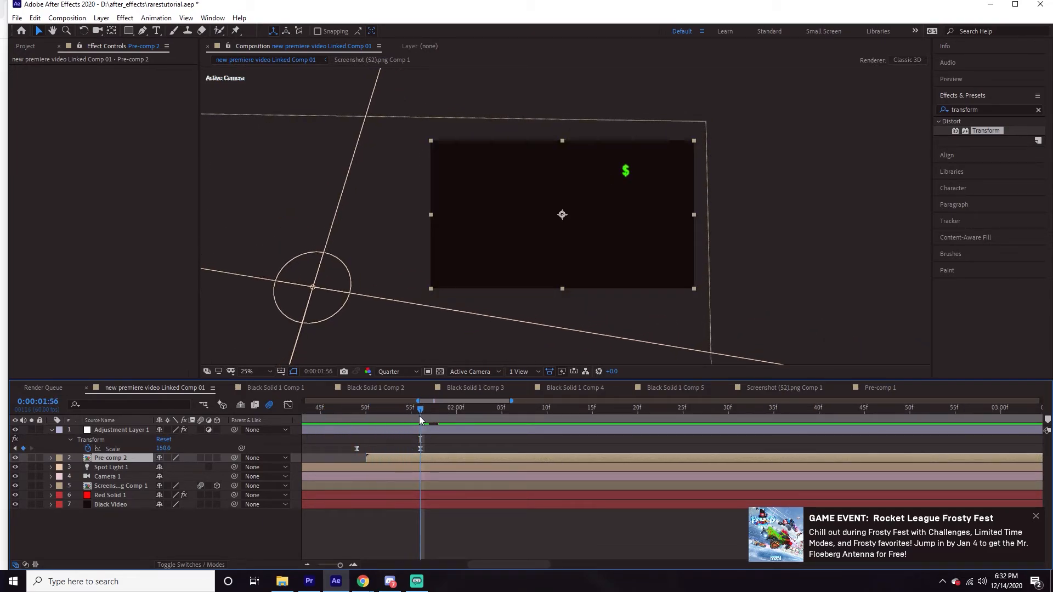
{"action": "left_click", "coordinate": [427, 429]}
{"action": "key", "text": "alt+bracketright"}
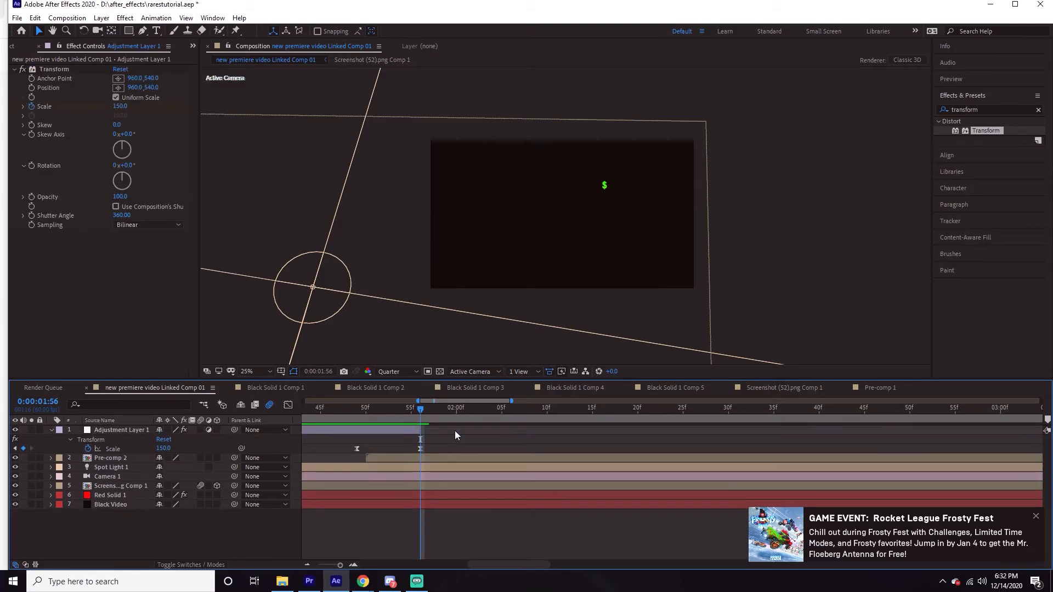
{"action": "key", "text": "shift+Page_Up"}
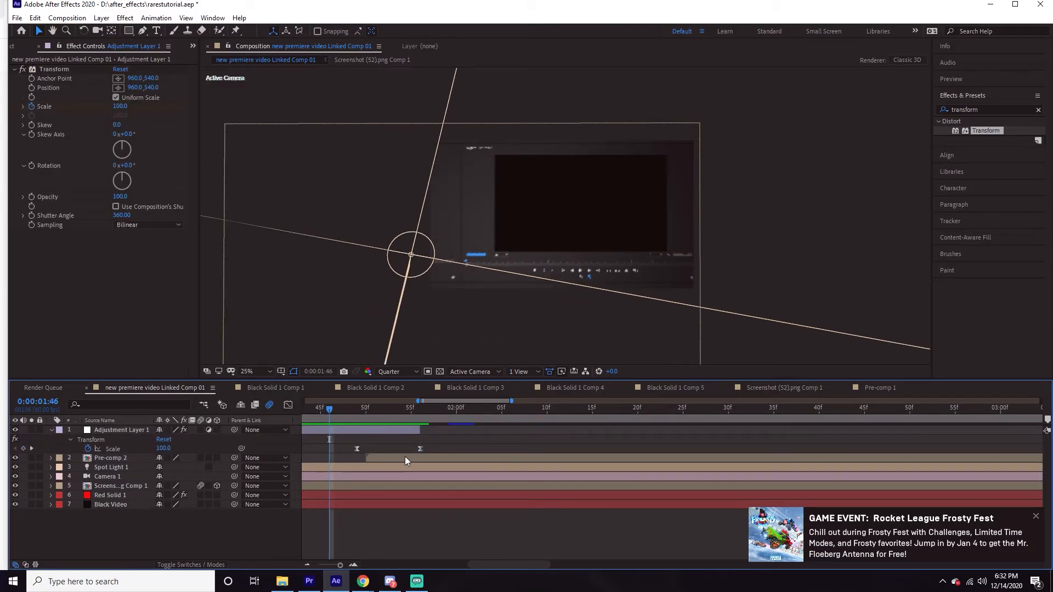
- Move Pre-comp 2 so it starts at the adjustment layer's last Scale keyframe and preview the cut
{"action": "left_click_drag", "start_coordinate": [405, 461], "coordinate": [450, 456]}
{"action": "key", "text": "space"}
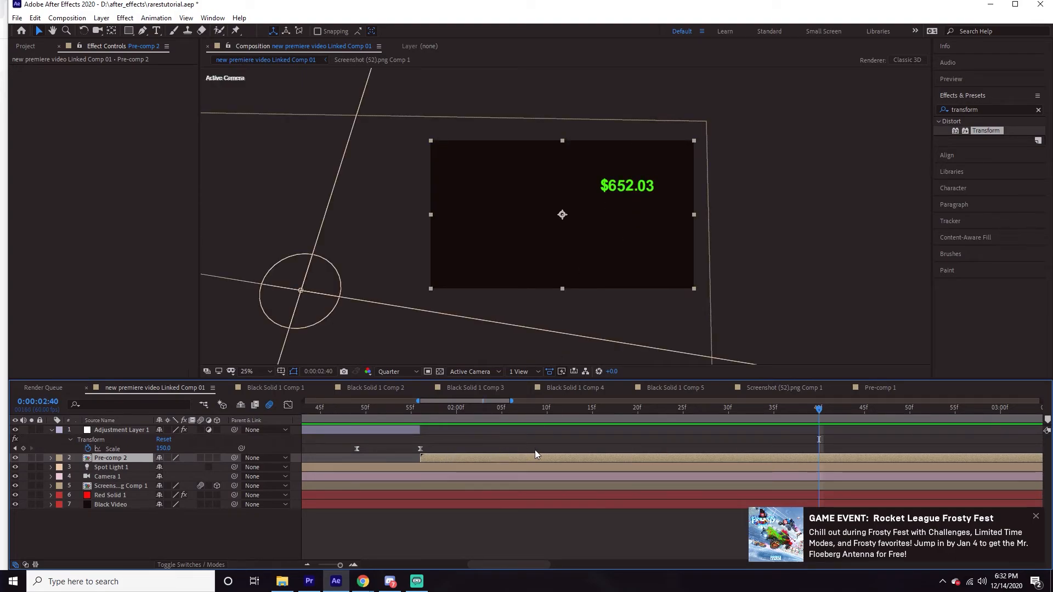
{"action": "left_click_drag", "start_coordinate": [650, 176], "coordinate": [534, 217]}
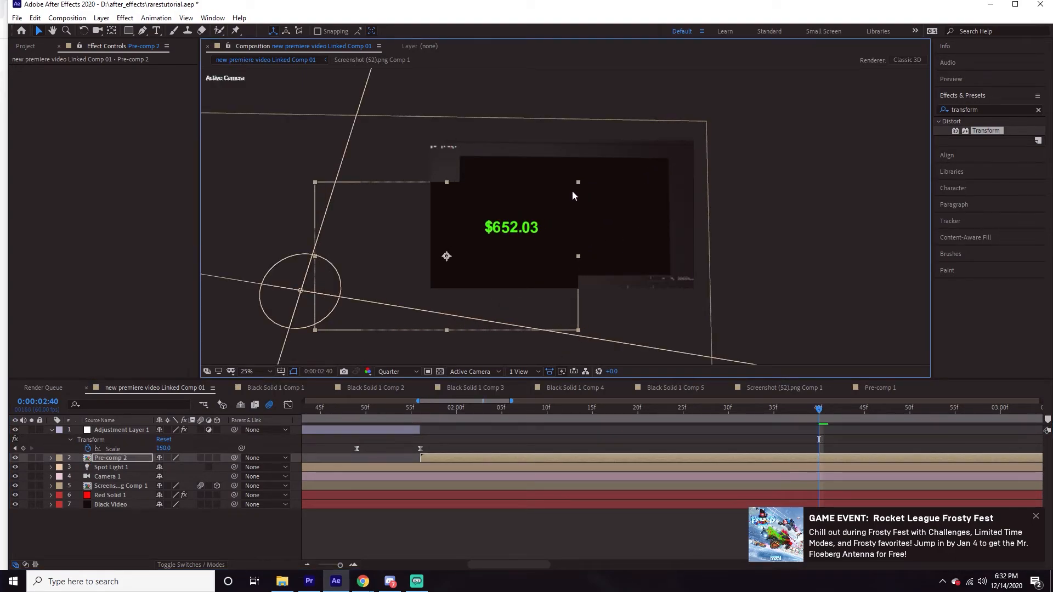
{"action": "left_click_drag", "start_coordinate": [579, 183], "coordinate": [608, 166]}
{"action": "key", "text": "ctrl+z"}
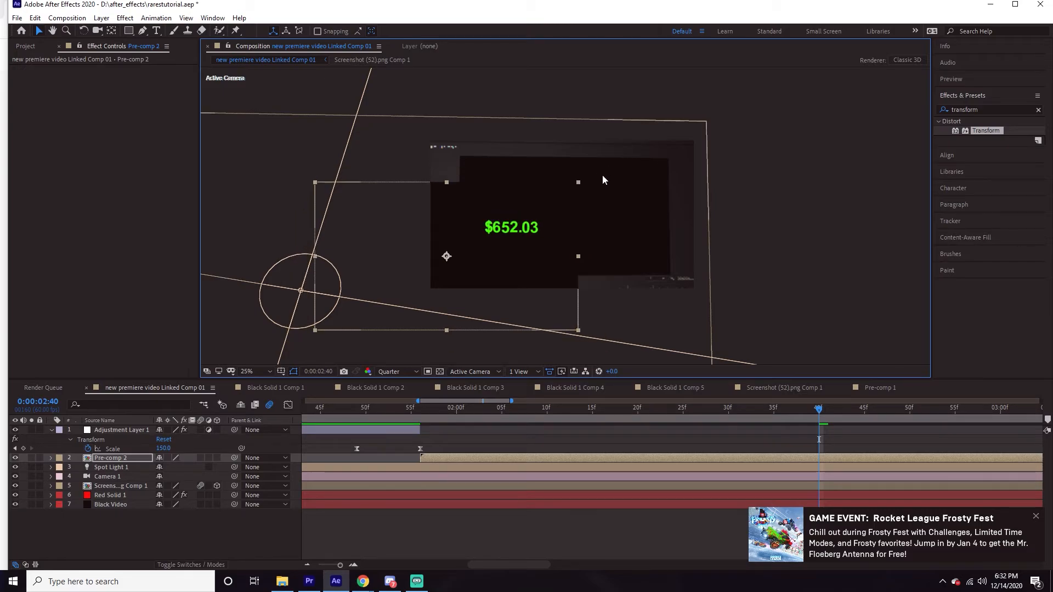
- Open Pre-comp 2, enlarge its Pre-comp 1 counter layer and centre the counter in the frame
{"action": "left_click", "coordinate": [506, 454]}
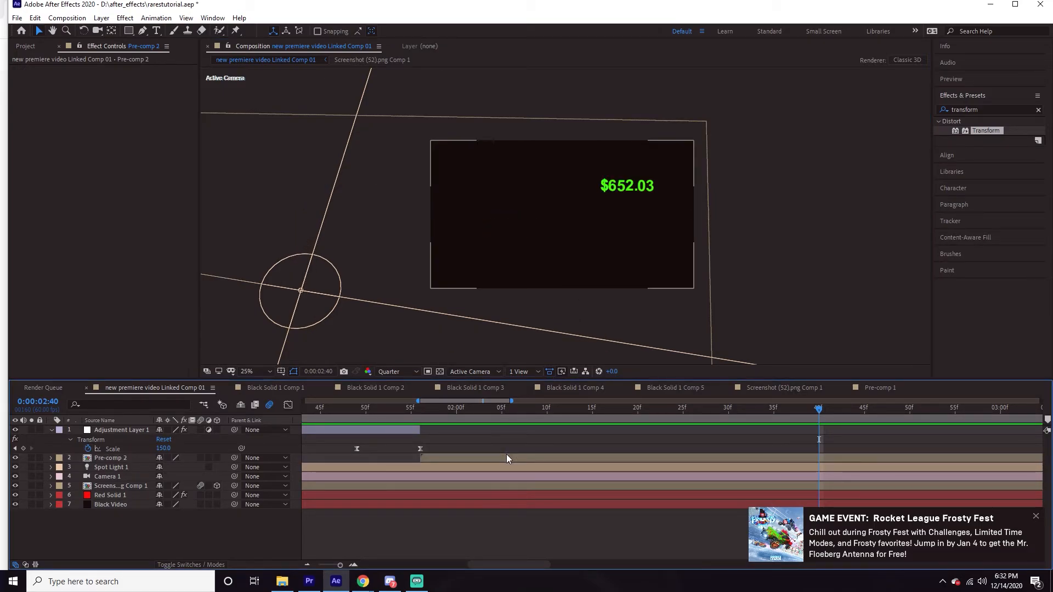
{"action": "left_click", "coordinate": [506, 456]}
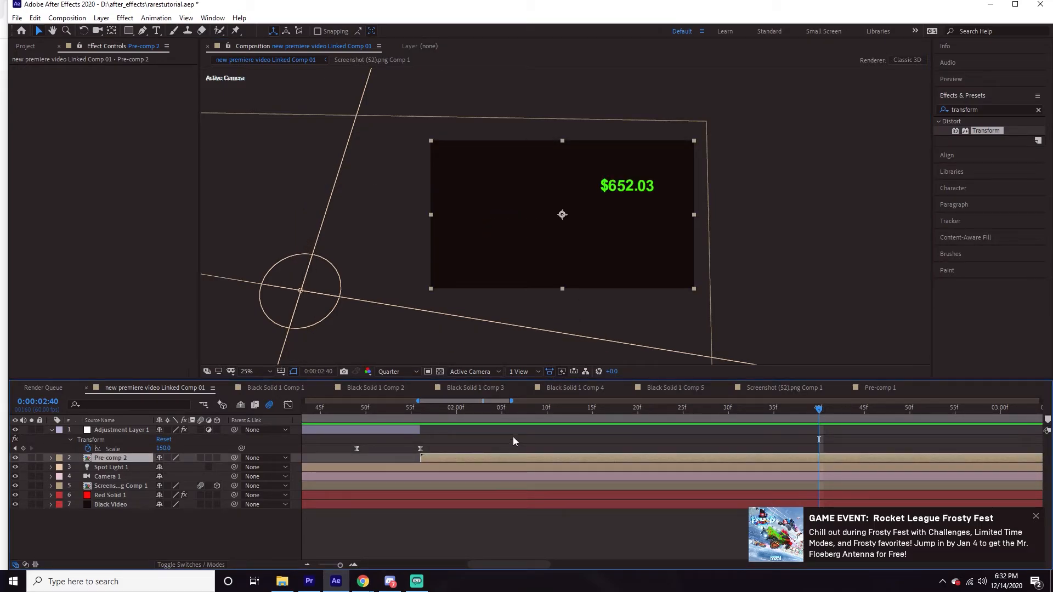
{"action": "left_click", "coordinate": [492, 414]}
{"action": "left_click", "coordinate": [486, 429]}
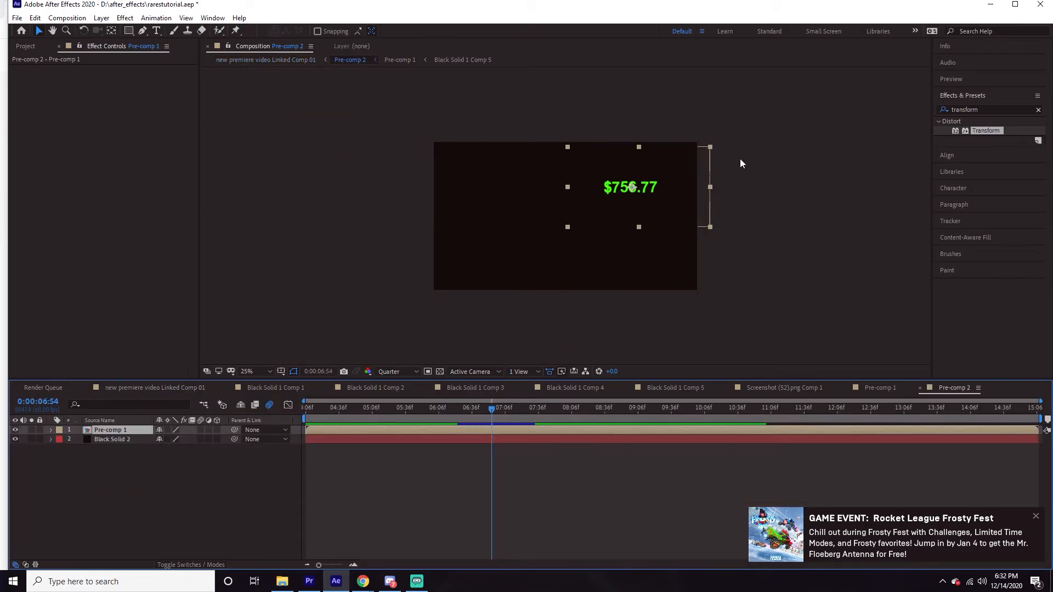
{"action": "left_click_drag", "start_coordinate": [636, 170], "coordinate": [682, 147]}
{"action": "left_click_drag", "start_coordinate": [610, 199], "coordinate": [626, 198]}
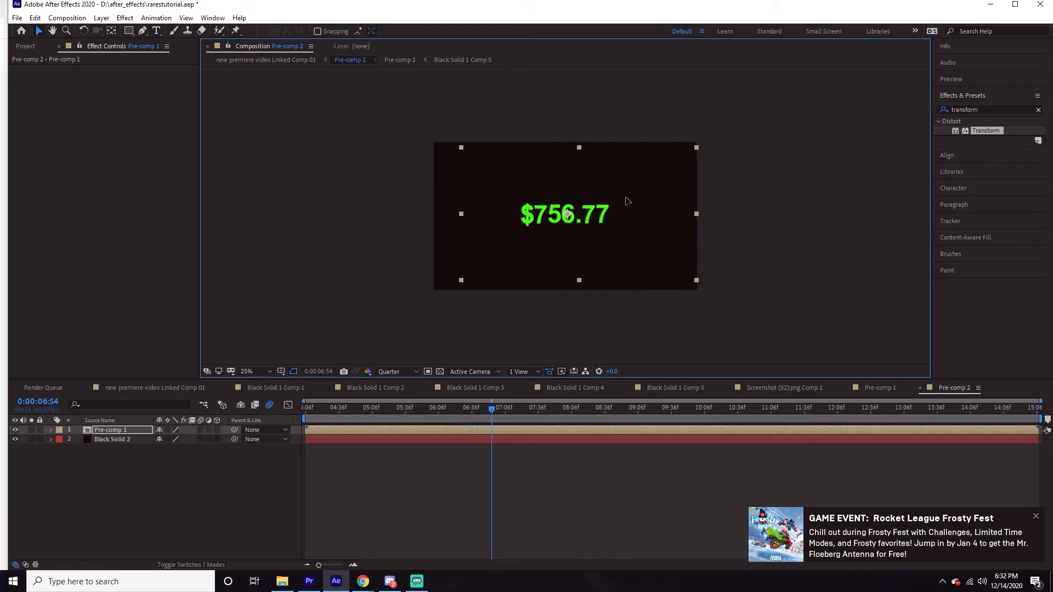
{"action": "left_click", "coordinate": [591, 489]}
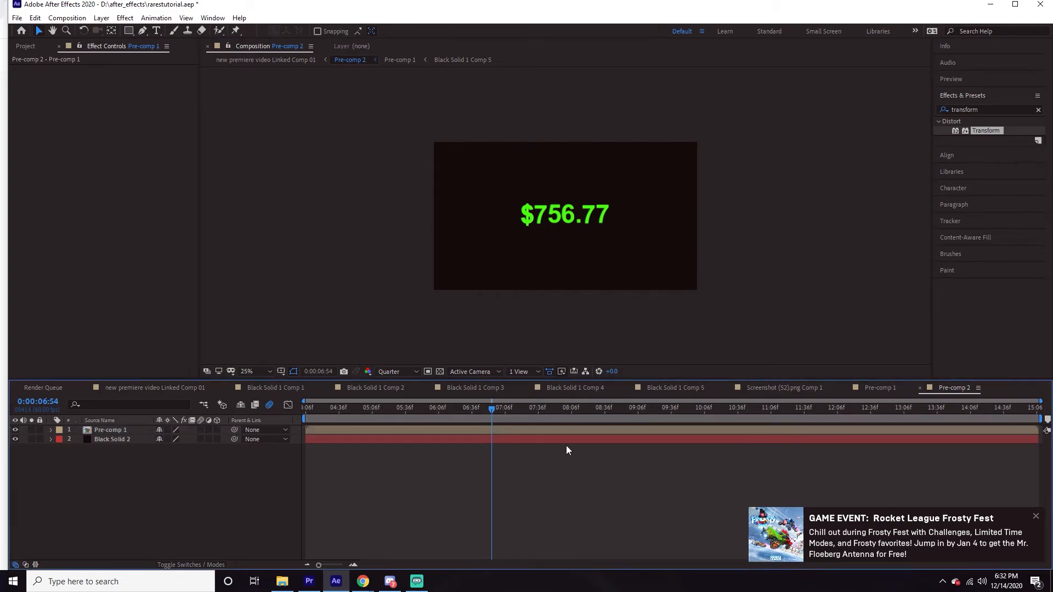
- Return to new premiere video Linked Comp 01 and replay the camera move and zoom into the centred counter
{"action": "left_click", "coordinate": [163, 388]}
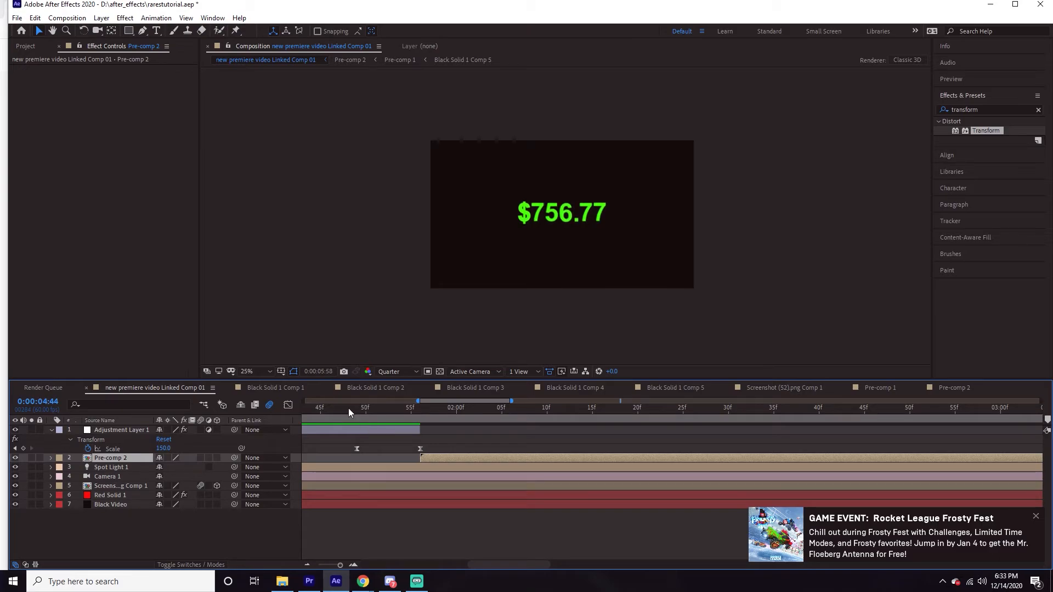
{"action": "left_click_drag", "start_coordinate": [348, 410], "coordinate": [198, 430]}
{"action": "key", "text": "space"}
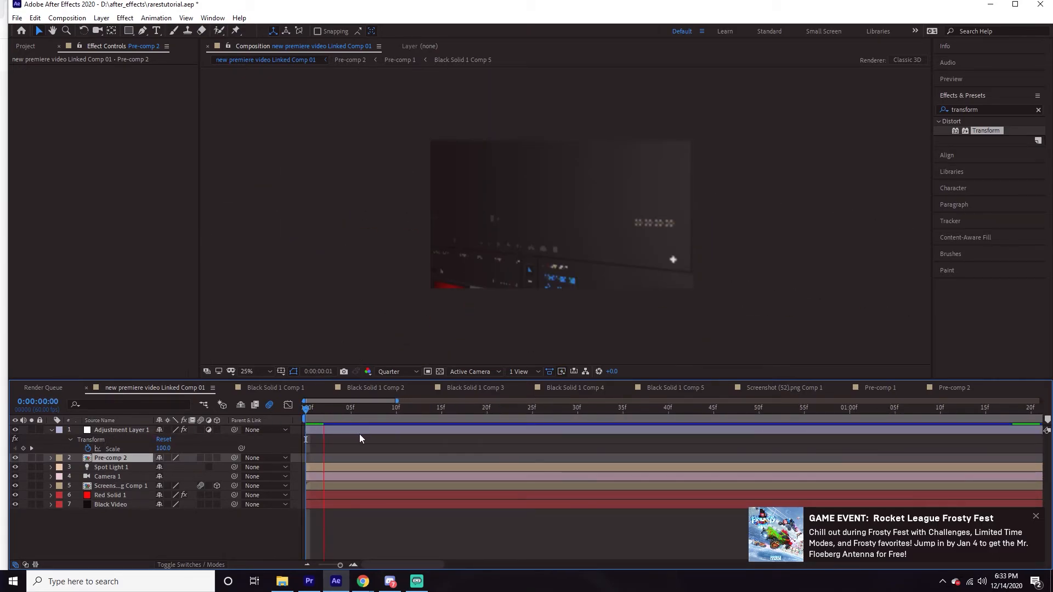
{"action": "left_click_drag", "start_coordinate": [814, 411], "coordinate": [782, 399]}
{"action": "left_click_drag", "start_coordinate": [397, 401], "coordinate": [810, 417]}
{"action": "left_click_drag", "start_coordinate": [461, 402], "coordinate": [428, 413]}
{"action": "key", "text": "space"}
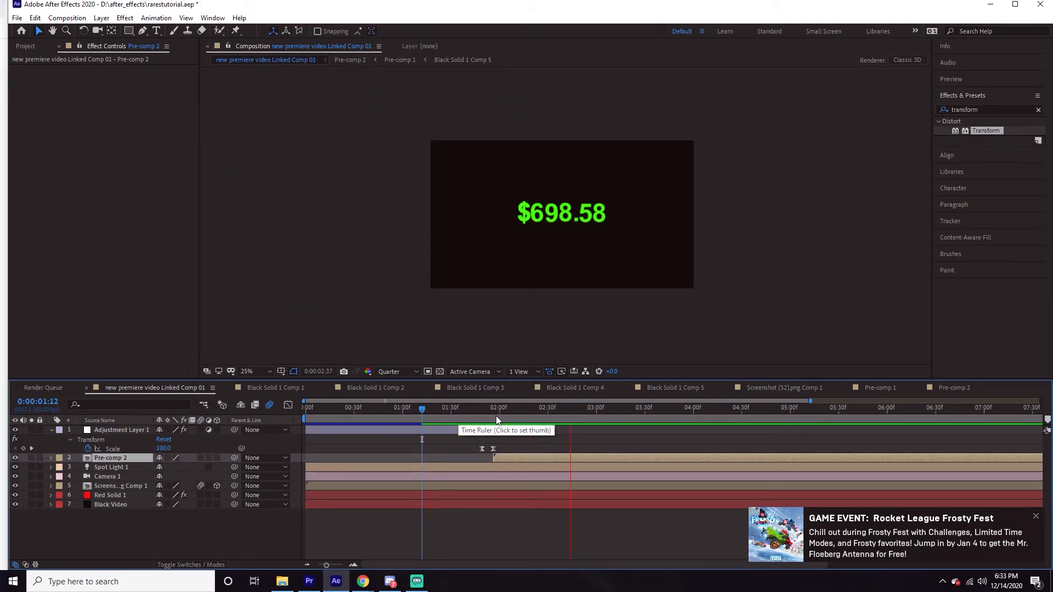
{"action": "key", "text": "space"}
{"action": "key", "text": "space"}
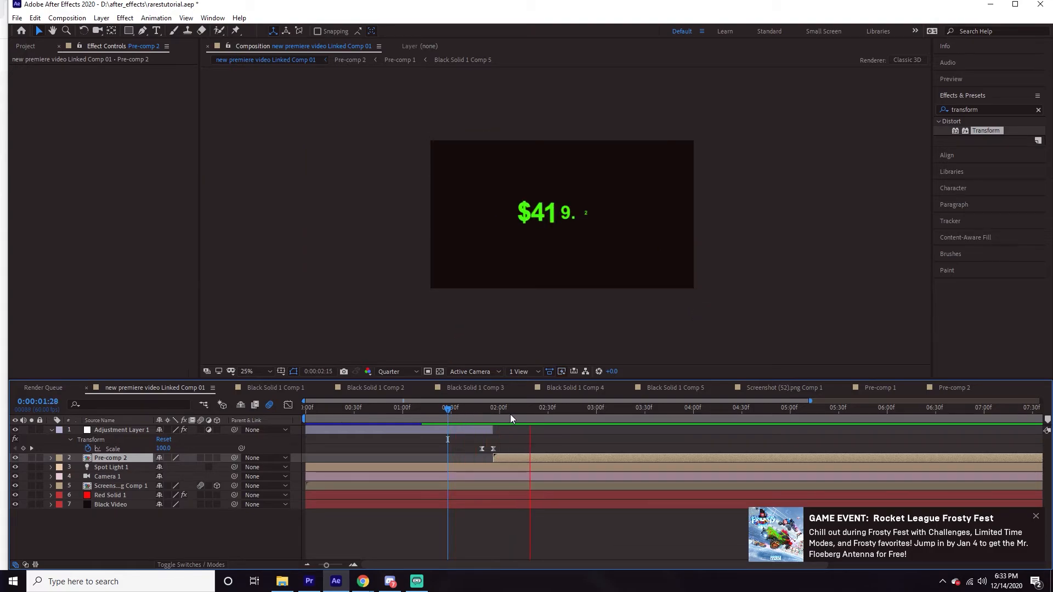
{"action": "mouse_move", "coordinate": [571, 419]}
{"action": "left_mouse_down"}
{"action": "mouse_move", "coordinate": [549, 415]}
{"action": "mouse_move", "coordinate": [565, 413]}
{"action": "left_mouse_up"}
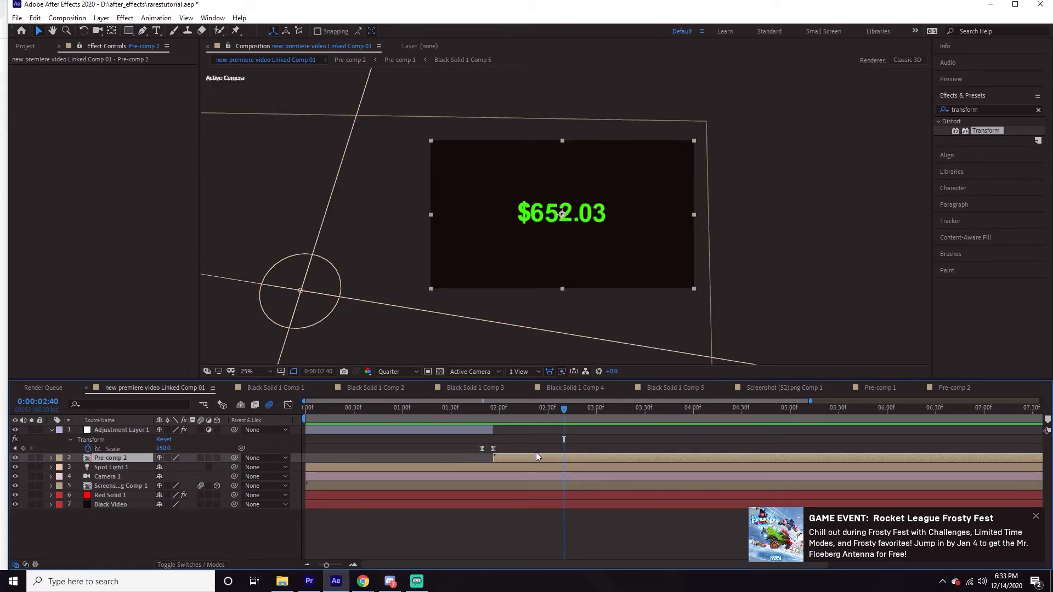
{"action": "left_click", "coordinate": [15, 458]}
{"action": "left_click", "coordinate": [16, 459]}
- Inside Pre-comp 2, duplicate the Pre-comp 1 layer and apply Gaussian Blur to the upper copy
{"action": "double_click", "coordinate": [536, 457]}
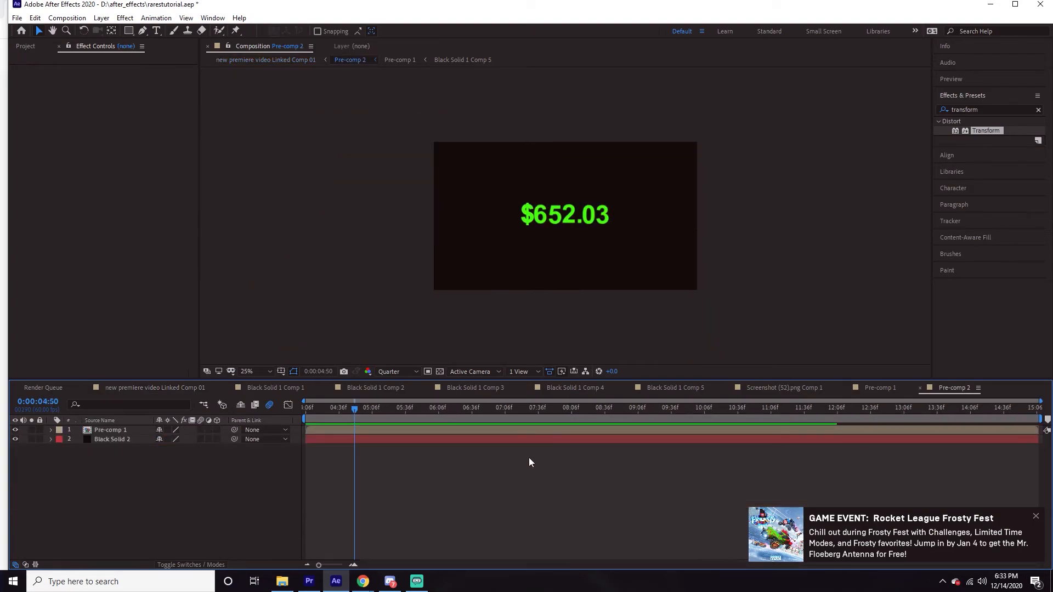
{"action": "left_click", "coordinate": [112, 431]}
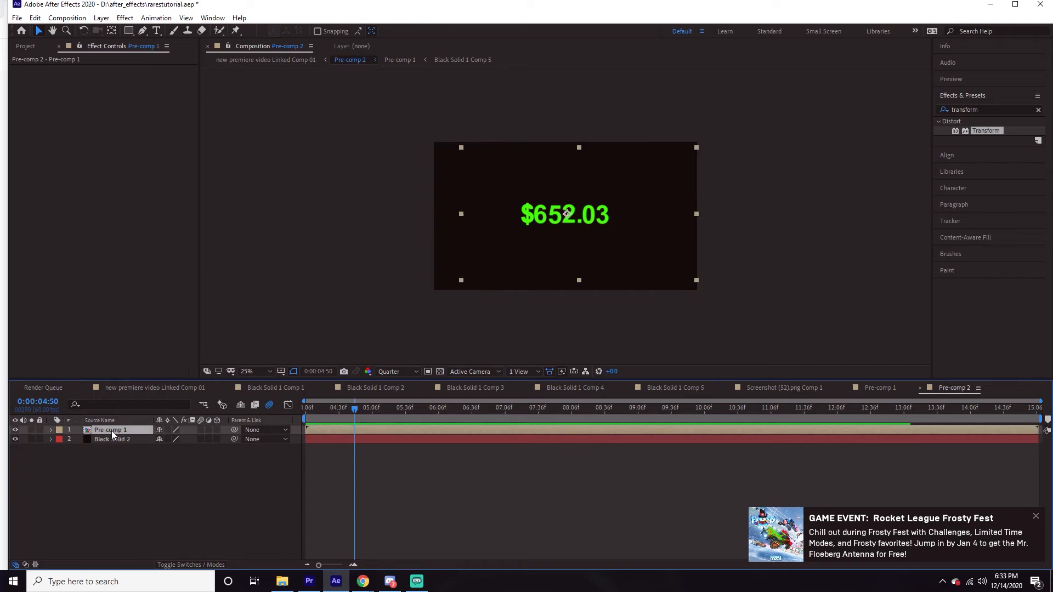
{"action": "key", "text": "ctrl+d"}
{"action": "left_click", "coordinate": [975, 110]}
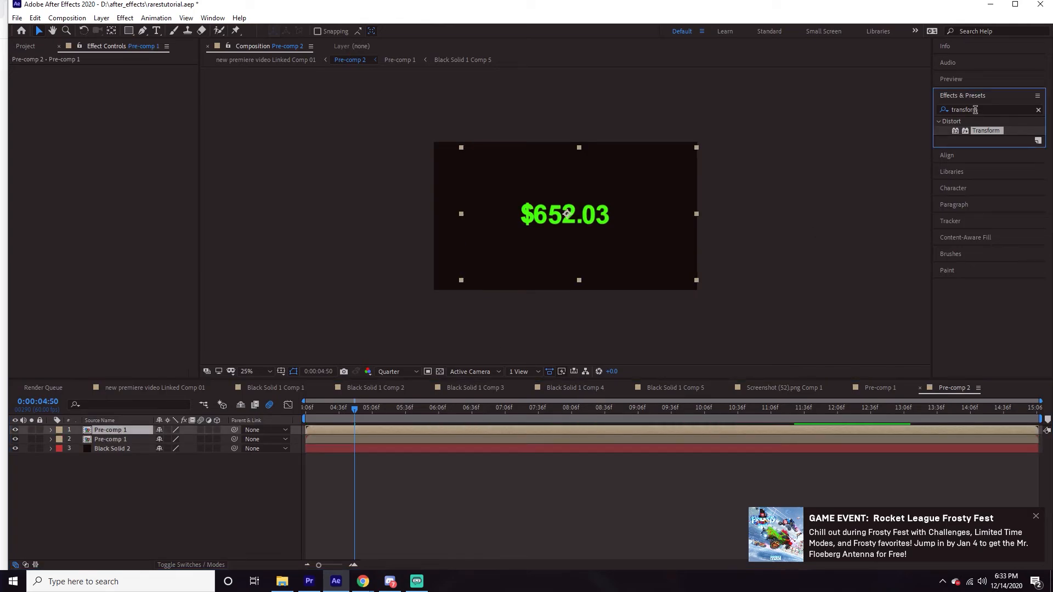
{"action": "type", "text": "gaus"}
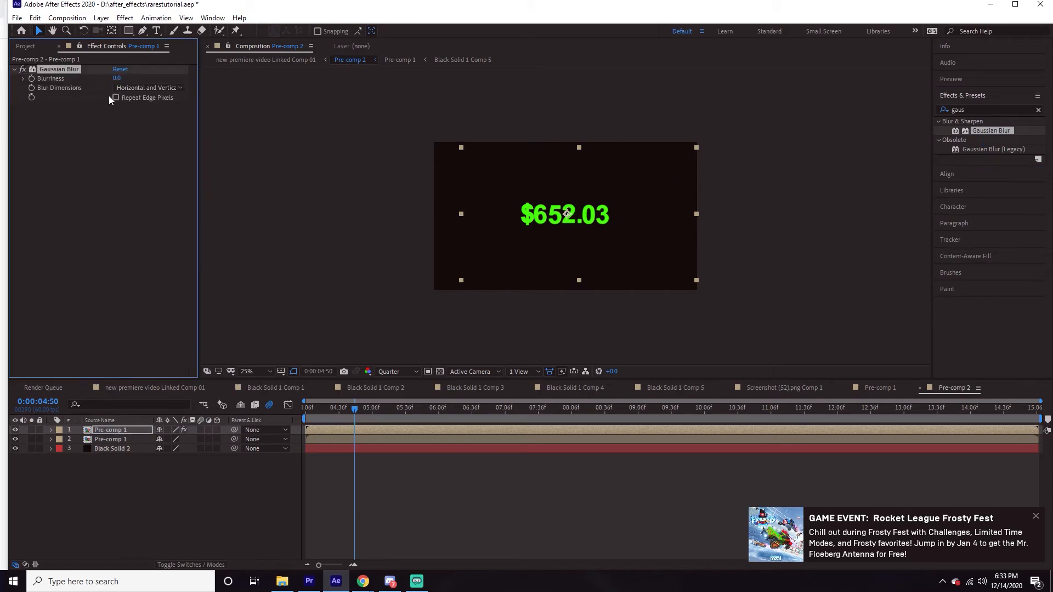
- Set the Gaussian Blur's Blurriness to about 97 and inspect the glow with the preview resolution at Full
{"action": "left_click_drag", "start_coordinate": [122, 80], "coordinate": [228, 81]}
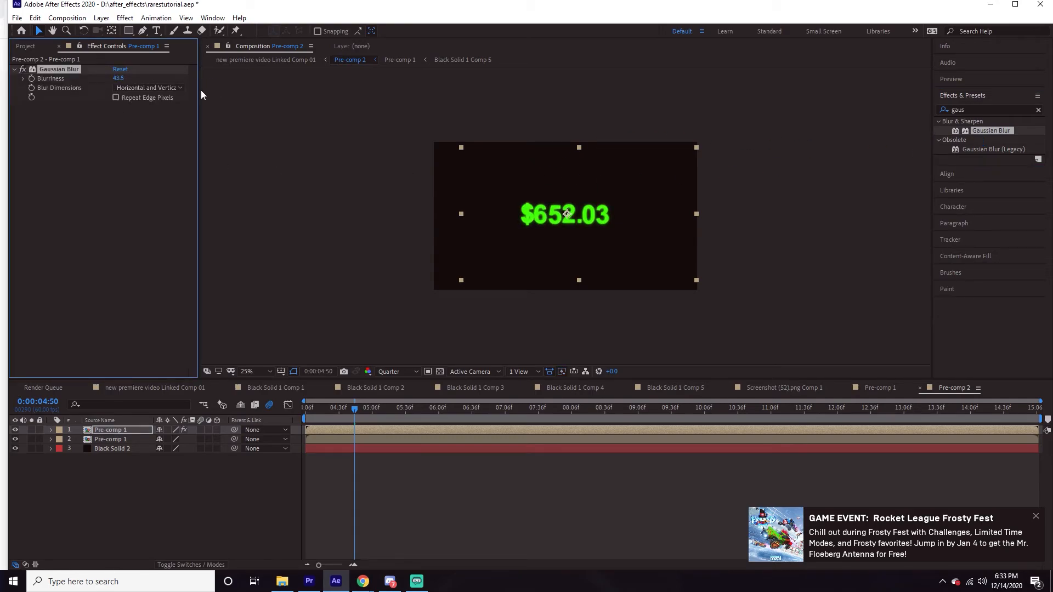
{"action": "left_click_drag", "start_coordinate": [113, 80], "coordinate": [423, 93]}
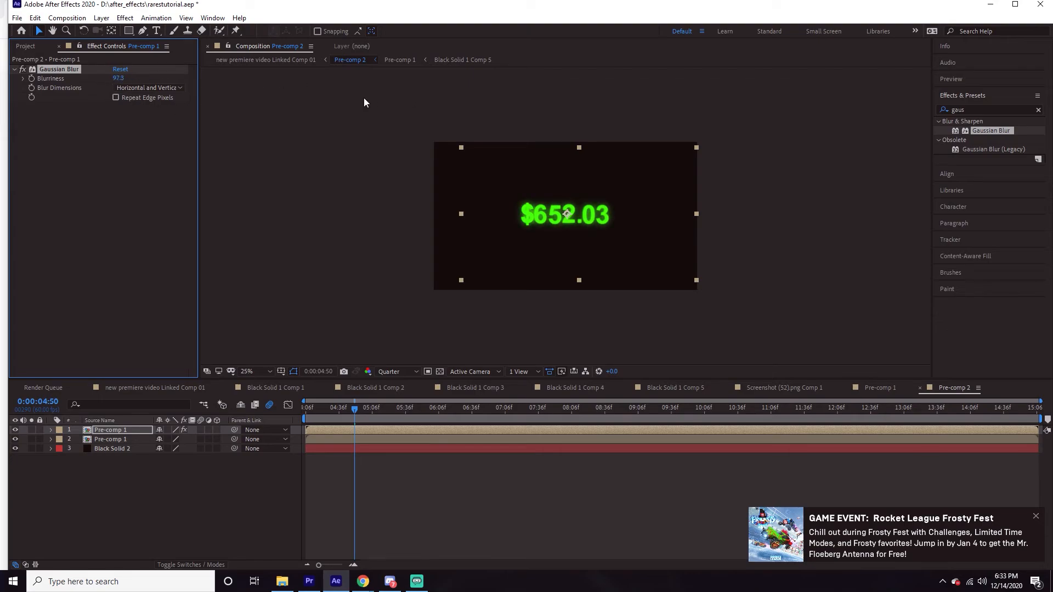
{"action": "left_click", "coordinate": [516, 487]}
{"action": "scroll", "coordinate": [532, 305], "scroll_direction": "up", "scroll_amount": 2}
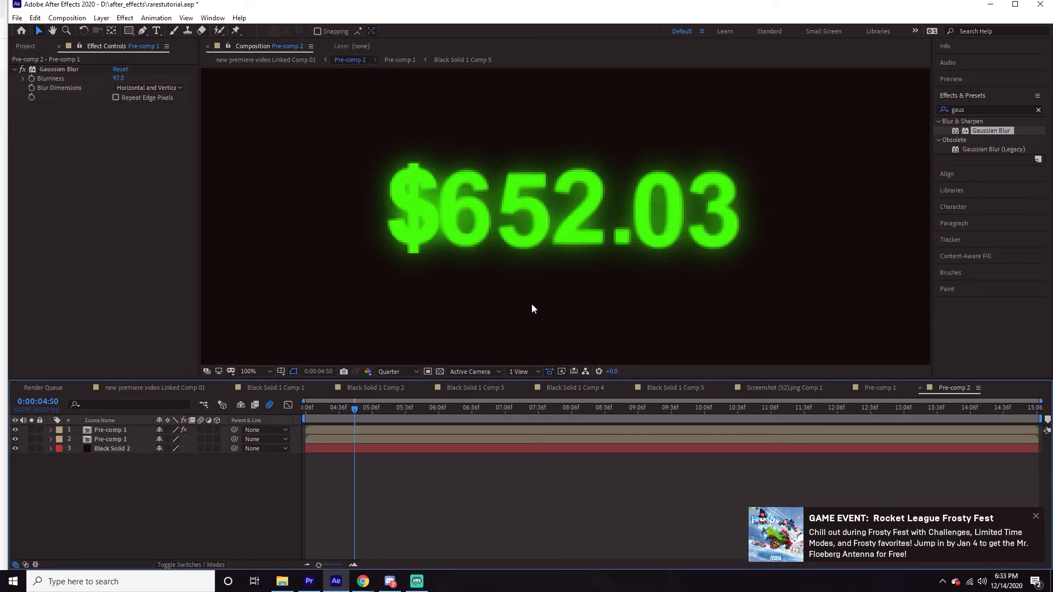
{"action": "left_click", "coordinate": [396, 372]}
{"action": "left_click", "coordinate": [396, 384]}
{"action": "scroll", "coordinate": [413, 330], "scroll_direction": "down", "scroll_amount": 2}
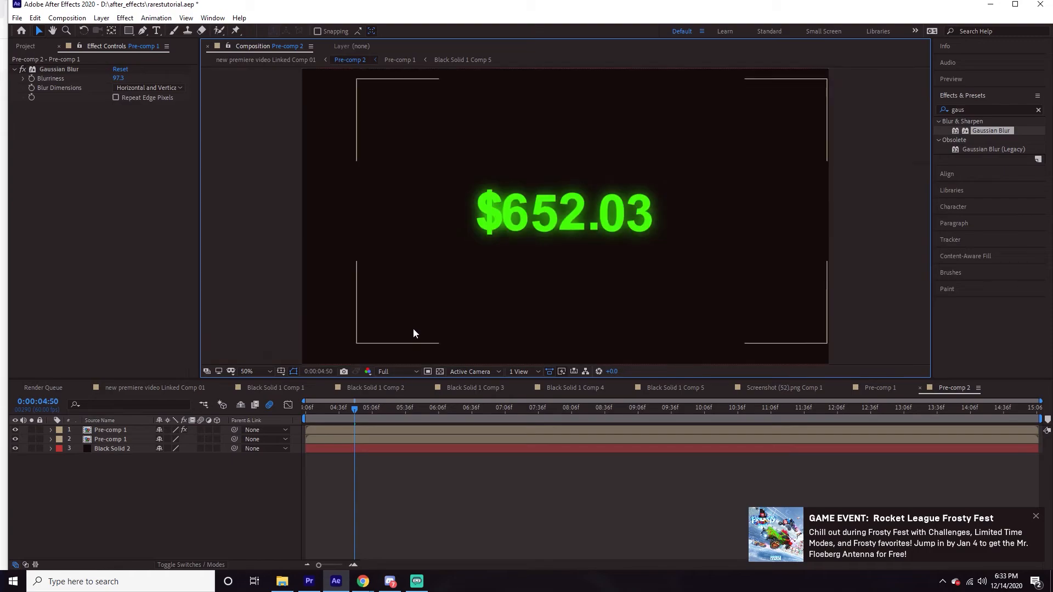
{"action": "scroll", "coordinate": [414, 330], "scroll_direction": "up", "scroll_amount": 1}
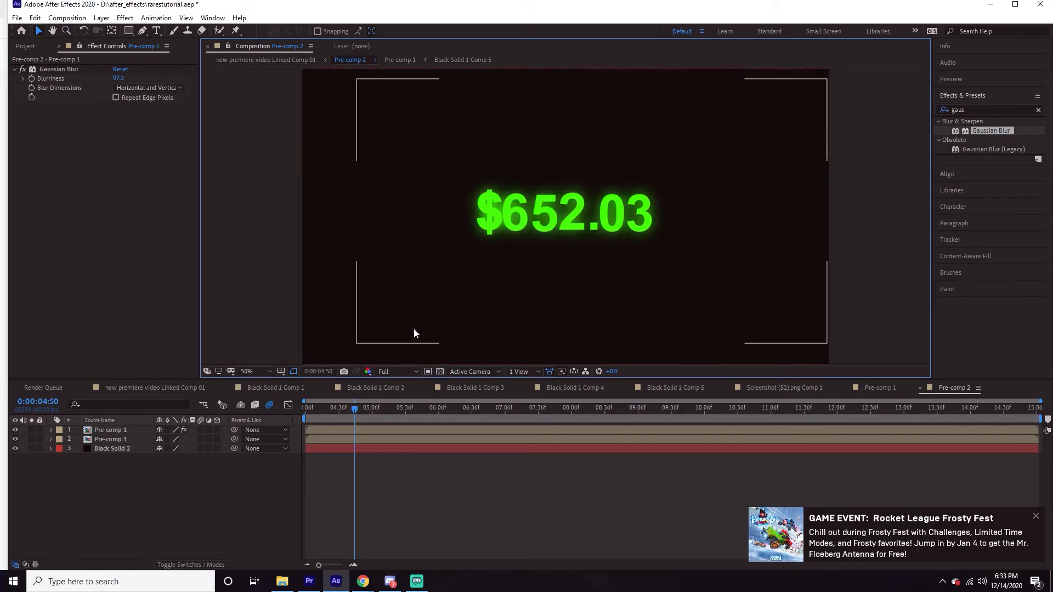
- Change the blending mode of the blurred upper Pre-comp 1 layer to intensify the counter's glow
{"action": "left_click", "coordinate": [124, 430]}
{"action": "left_click", "coordinate": [192, 565]}
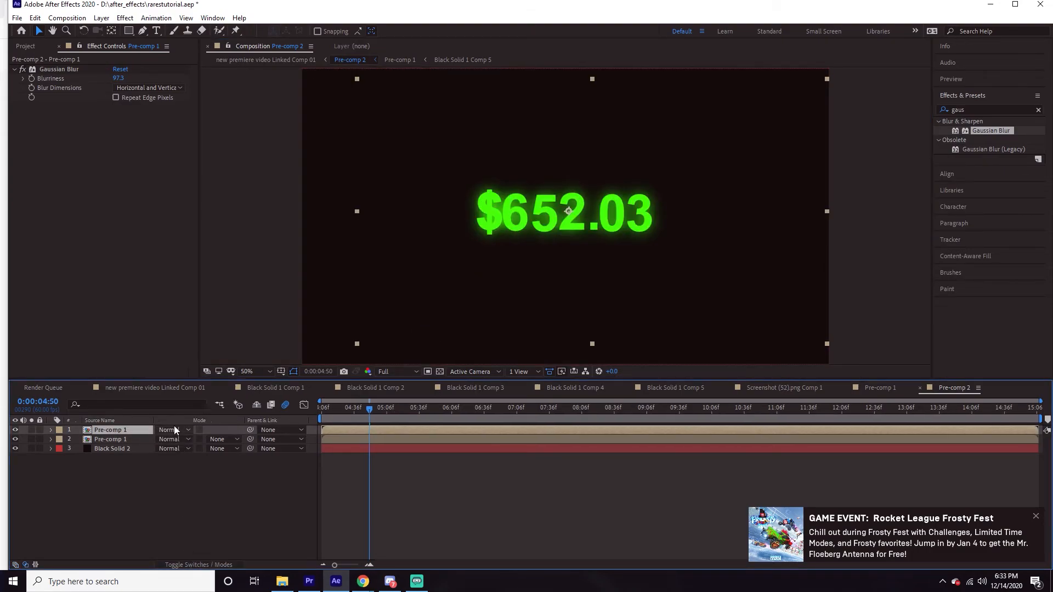
{"action": "left_click", "coordinate": [174, 429]}
{"action": "left_click", "coordinate": [222, 226]}
- Return to new premiere video Linked Comp 01 and replay the transition into the glowing counter
{"action": "left_click", "coordinate": [789, 389]}
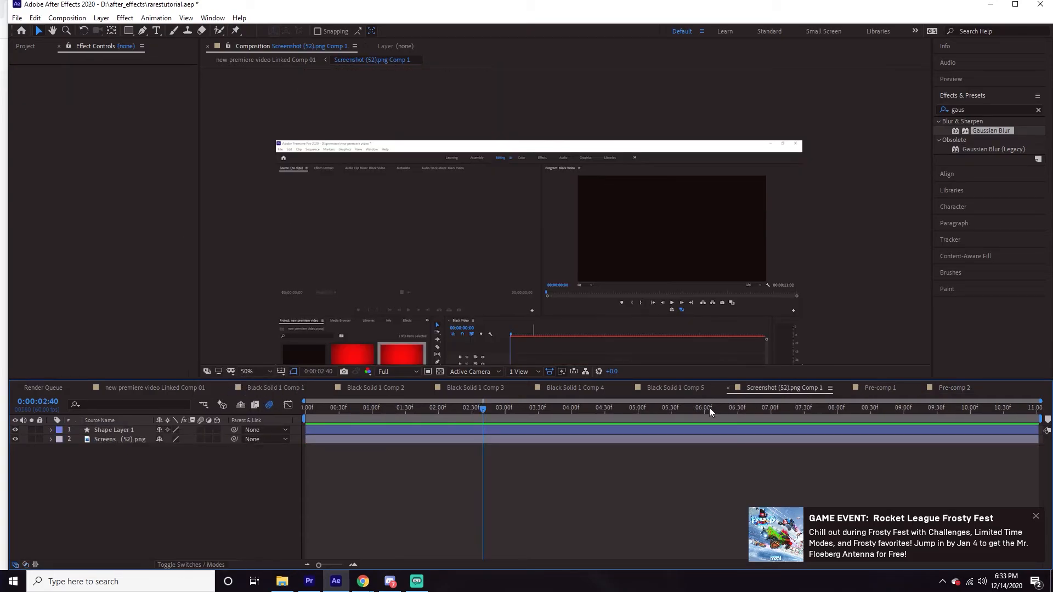
{"action": "left_click", "coordinate": [225, 391]}
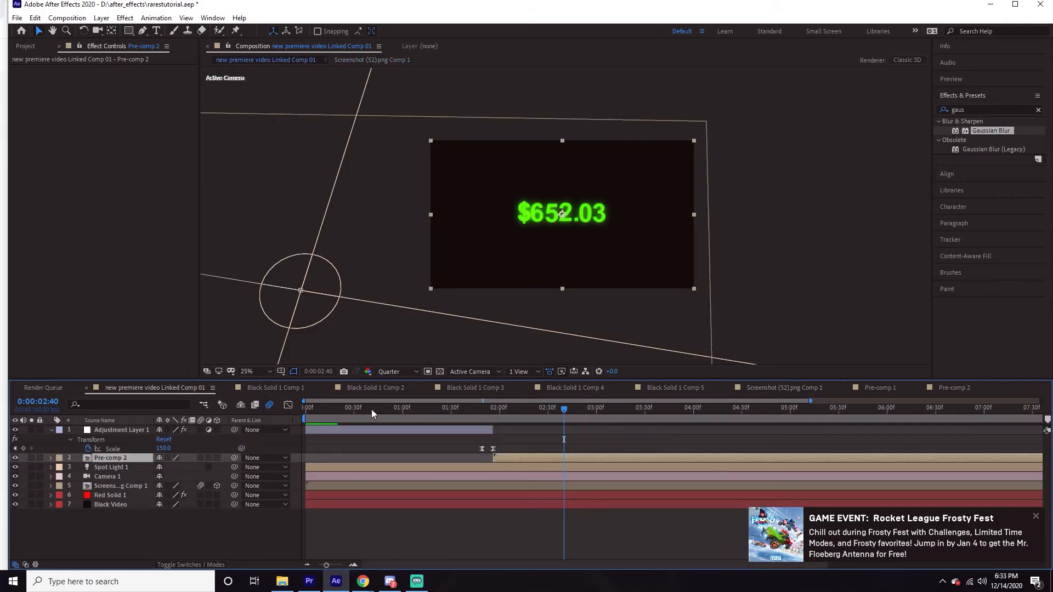
{"action": "left_click", "coordinate": [446, 409]}
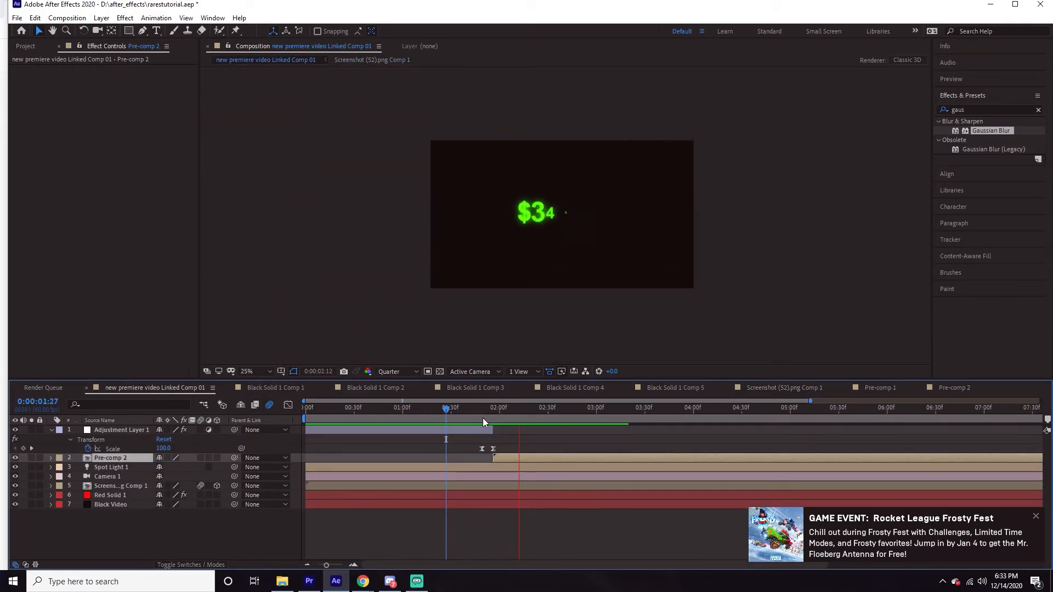
{"action": "left_click_drag", "start_coordinate": [501, 415], "coordinate": [389, 416]}
{"action": "key", "text": "space"}
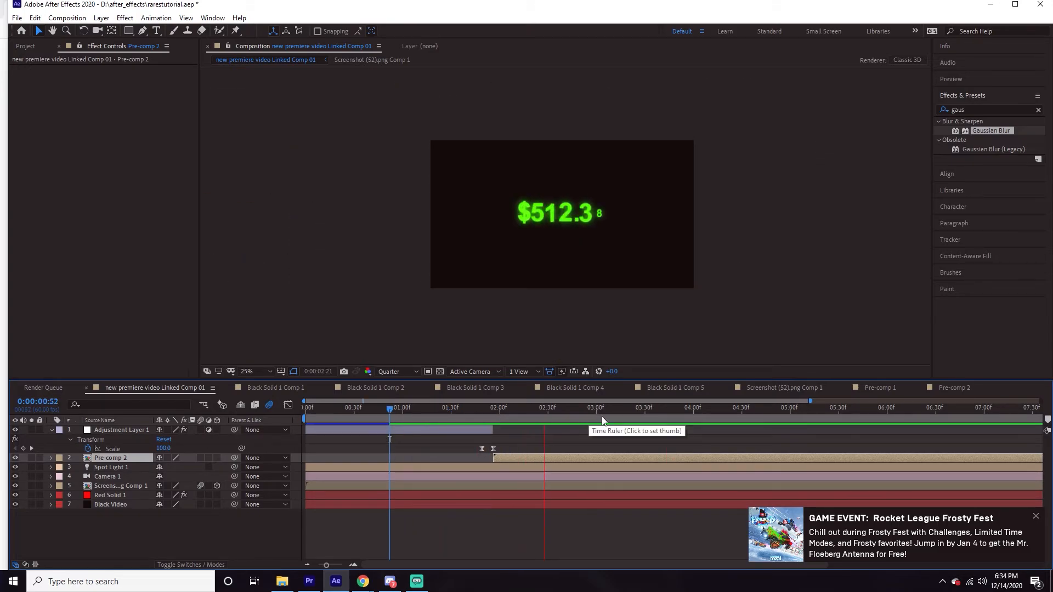
{"action": "key", "text": "space"}
{"action": "left_click_drag", "start_coordinate": [599, 414], "coordinate": [457, 417]}
{"action": "key", "text": "space"}
{"action": "key", "text": "space"}
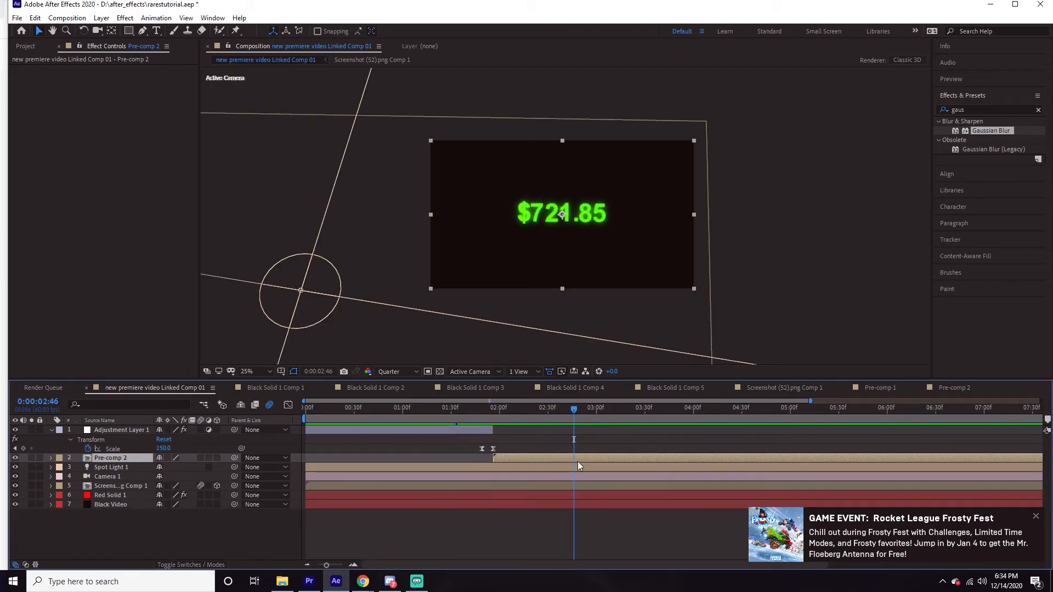
- Fade out Pre-comp 2 with Opacity keyframes from 0:00:02:46 to 0% at 0:00:03:01, and preview the fade
{"action": "left_click", "coordinate": [51, 459]}
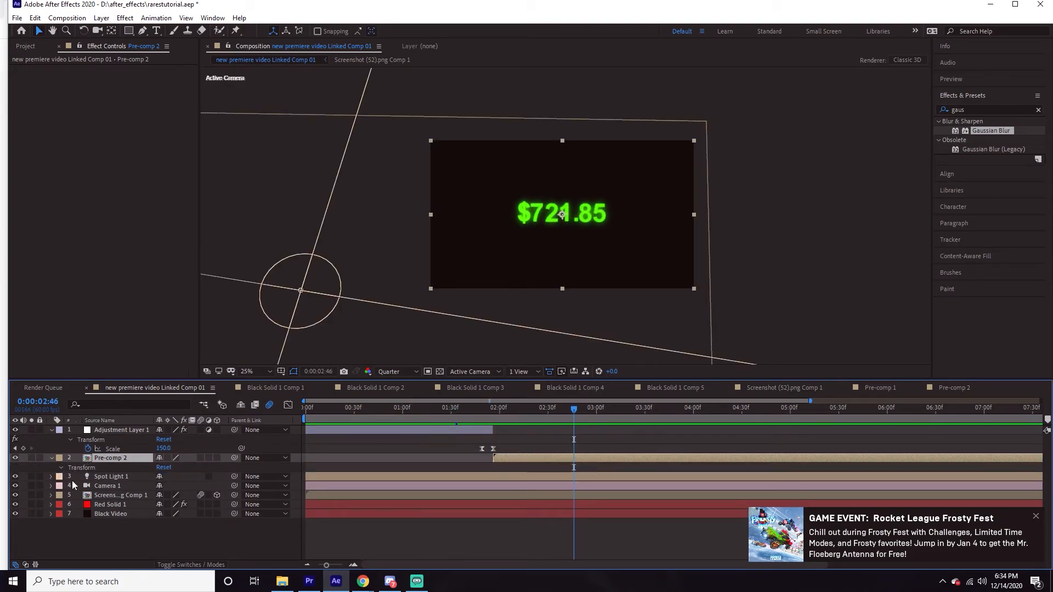
{"action": "left_click", "coordinate": [61, 468]}
{"action": "left_click", "coordinate": [78, 514]}
{"action": "key", "text": "space"}
{"action": "key", "text": "space"}
{"action": "left_click_drag", "start_coordinate": [161, 515], "coordinate": [102, 516]}
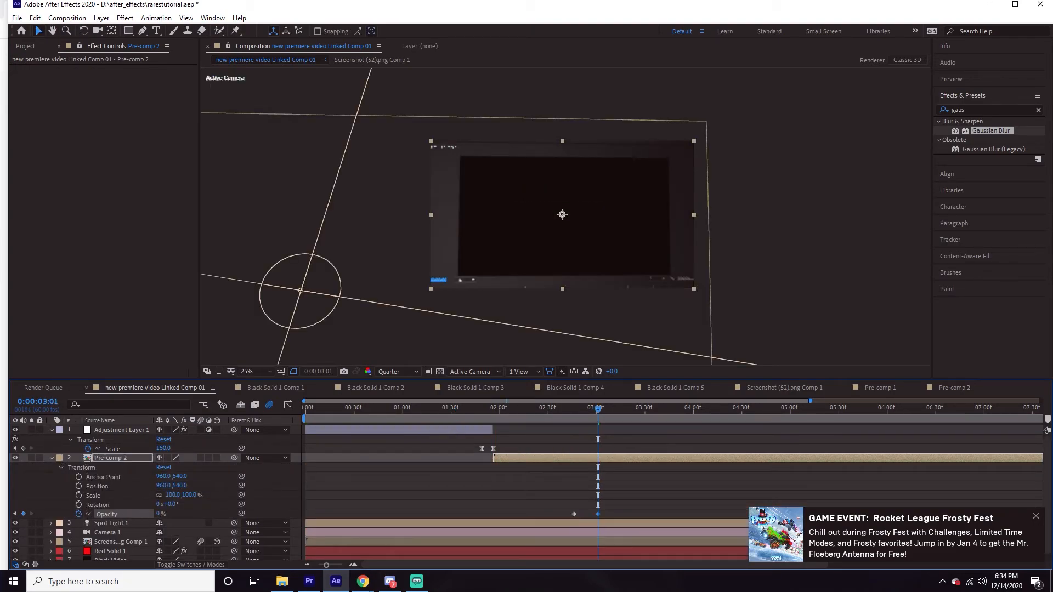
{"action": "left_click_drag", "start_coordinate": [541, 407], "coordinate": [463, 425]}
{"action": "key", "text": "space"}
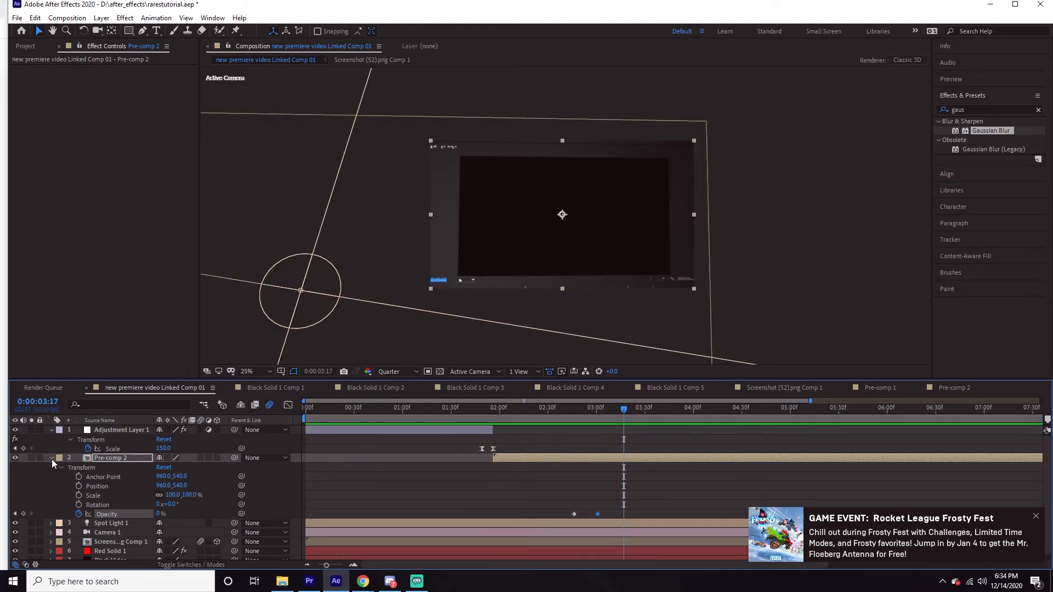
{"action": "left_click", "coordinate": [52, 459]}
- Create a black solid and place it directly below Pre-comp 2 in the layer stack
{"action": "left_click", "coordinate": [102, 18]}
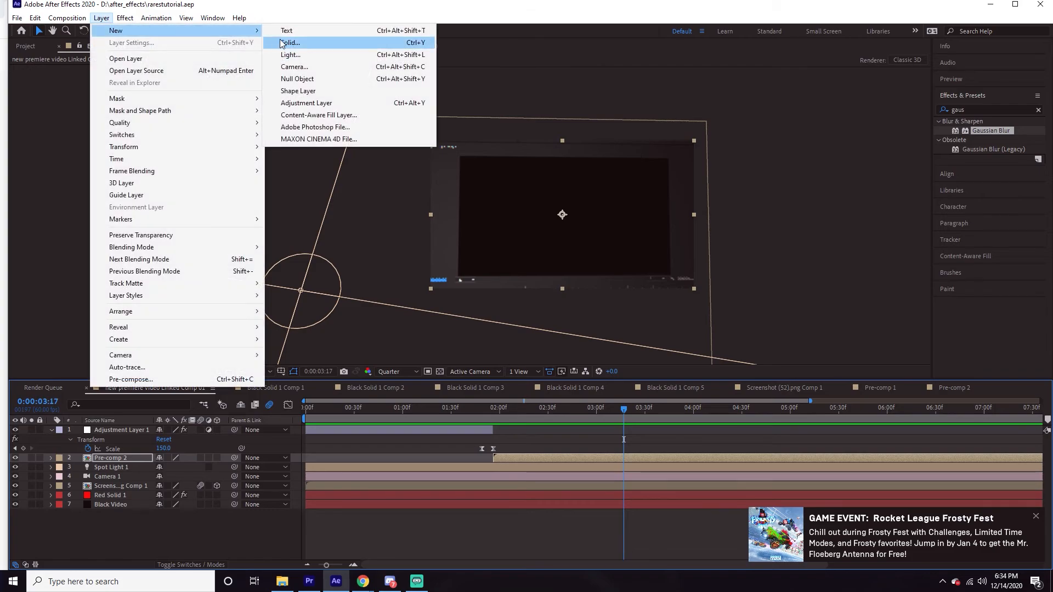
{"action": "left_click", "coordinate": [283, 40]}
{"action": "left_click", "coordinate": [171, 221]}
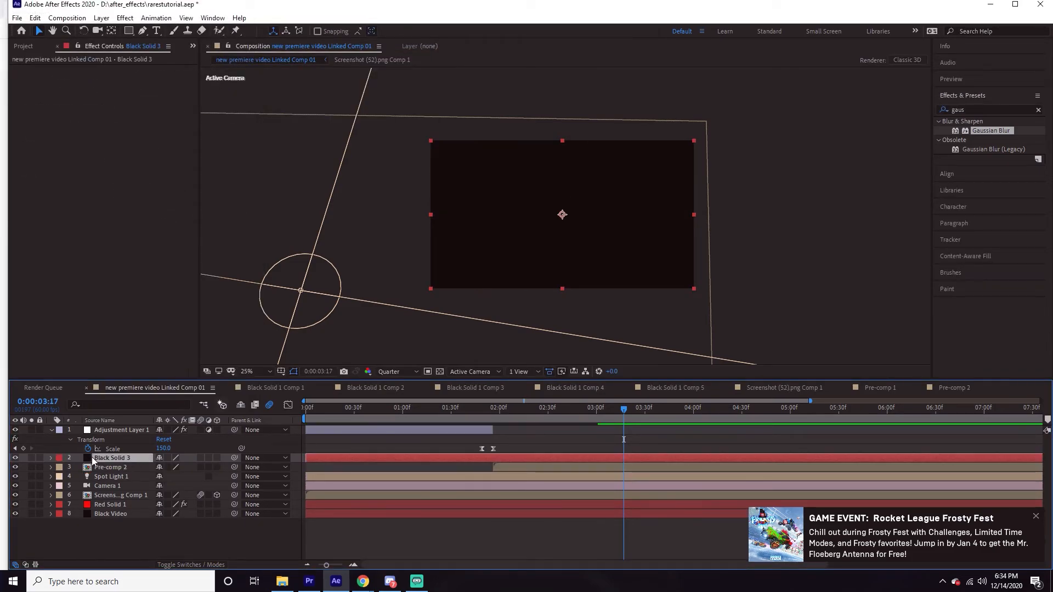
{"action": "left_click_drag", "start_coordinate": [91, 456], "coordinate": [131, 475]}
- Split the new black solid at 0:00:03:17, delete its earlier part and replay the counter's fade-out
{"action": "key", "text": "ctrl+shift+d"}
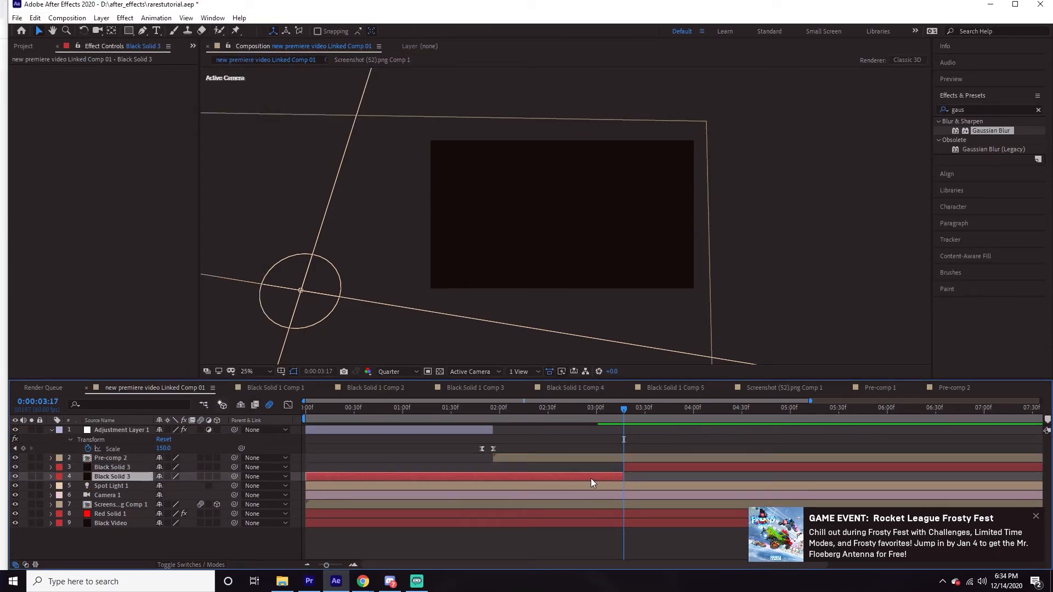
{"action": "key", "text": "Delete"}
{"action": "left_click", "coordinate": [540, 420]}
{"action": "key", "text": "space"}
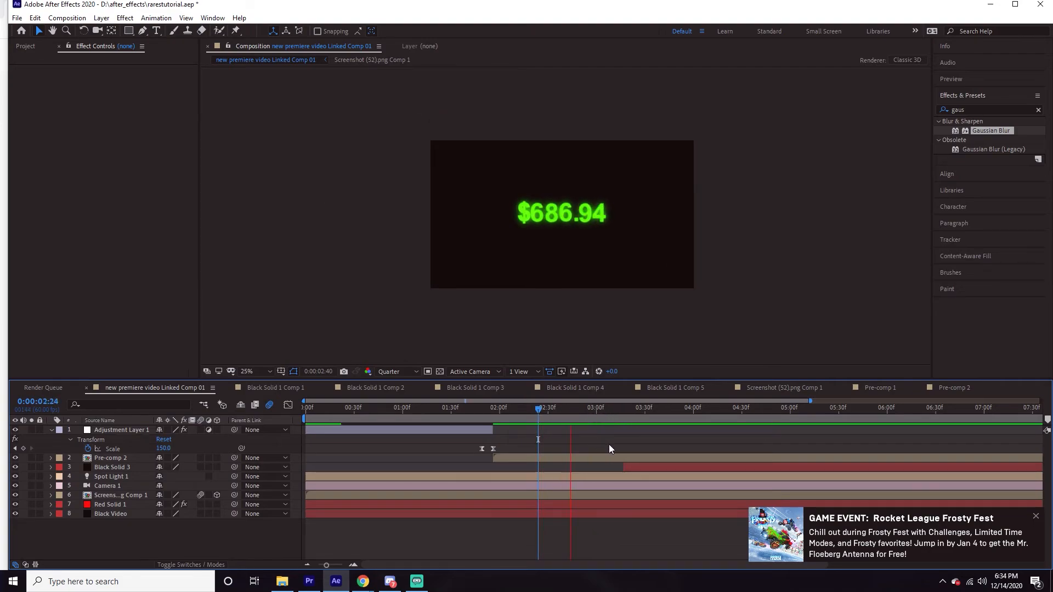
- Extend Black Solid 3 back to the start of Pre-comp 2, preview the result and deselect the layer
{"action": "left_click_drag", "start_coordinate": [648, 478], "coordinate": [512, 466]}
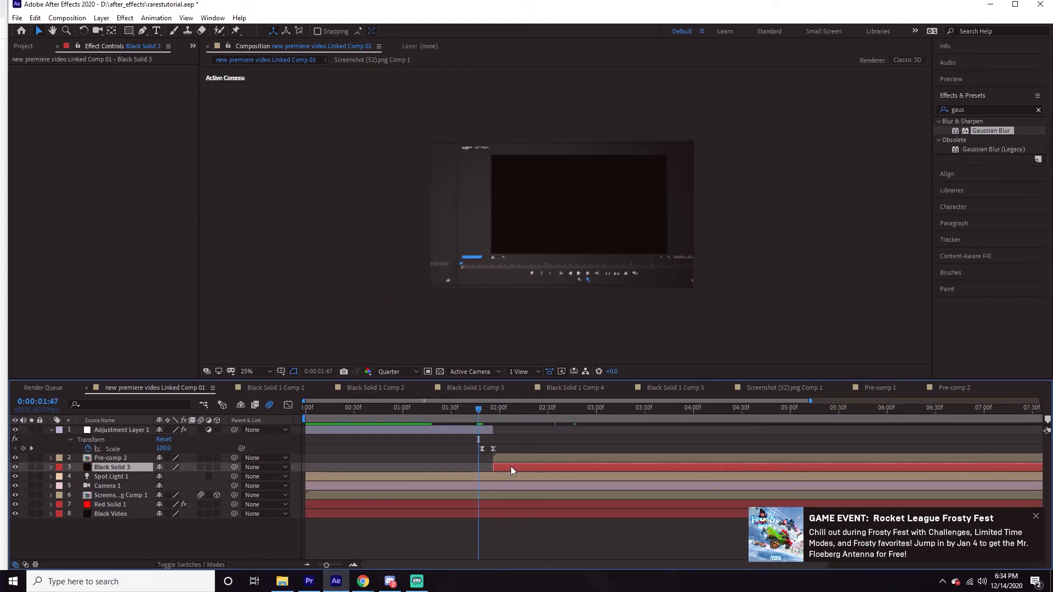
{"action": "key", "text": "space"}
{"action": "key", "text": "space"}
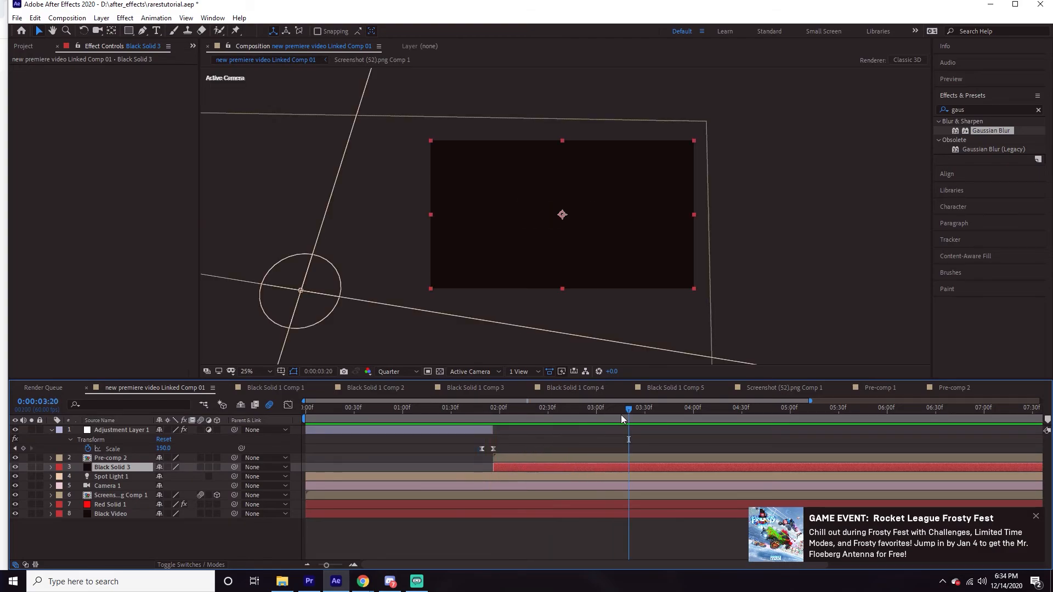
{"action": "left_click", "coordinate": [795, 267]}
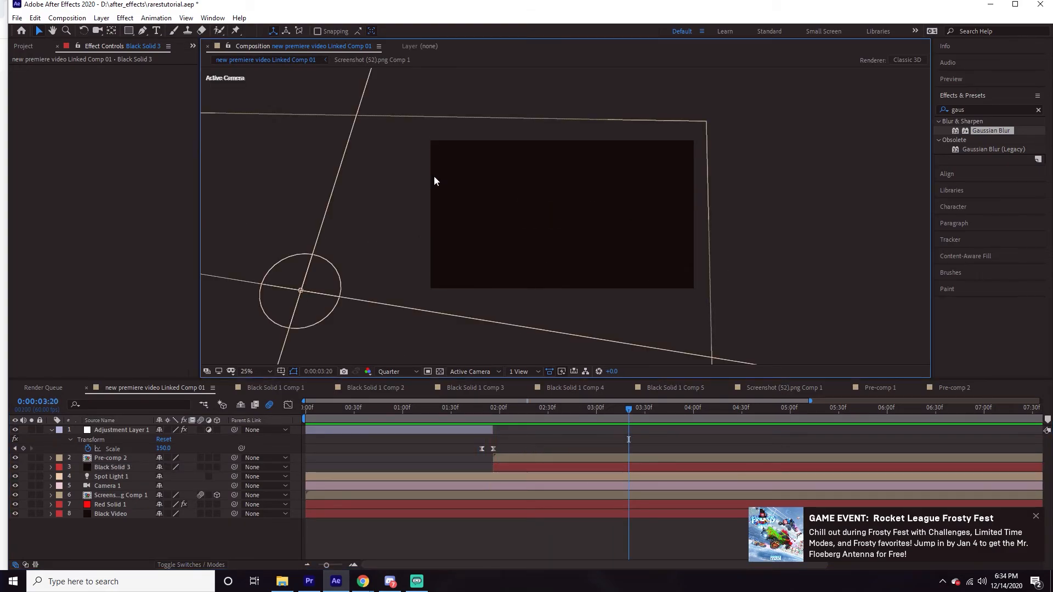
- Add a white Arial Bold text layer reading "wow that's a lot" over the black background
{"action": "left_click", "coordinate": [157, 31]}
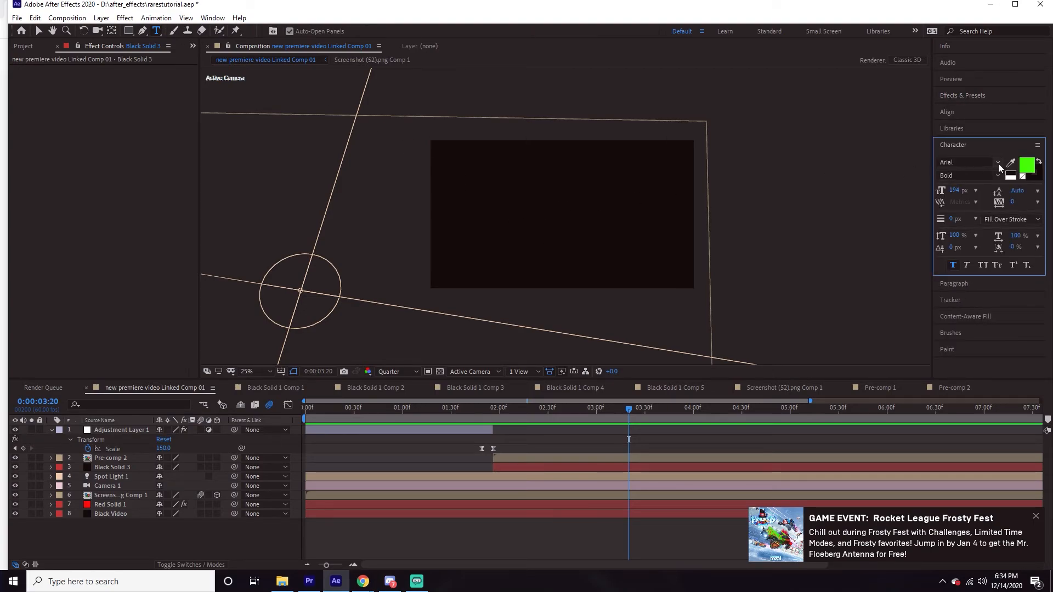
{"action": "left_click", "coordinate": [1027, 165]}
{"action": "left_click", "coordinate": [254, 29]}
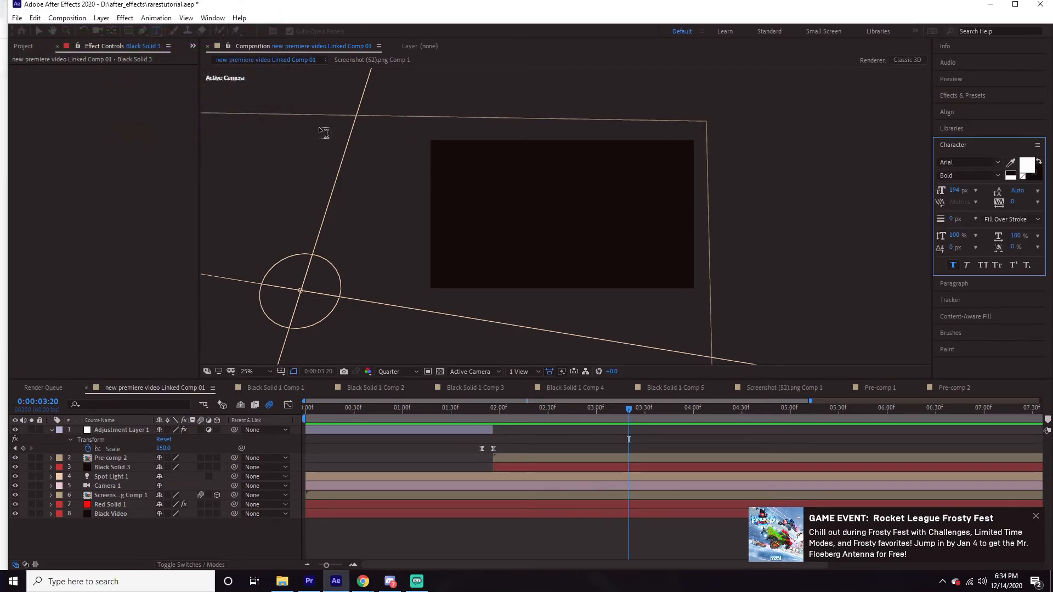
{"action": "left_click", "coordinate": [470, 252]}
{"action": "type", "text": "W"}
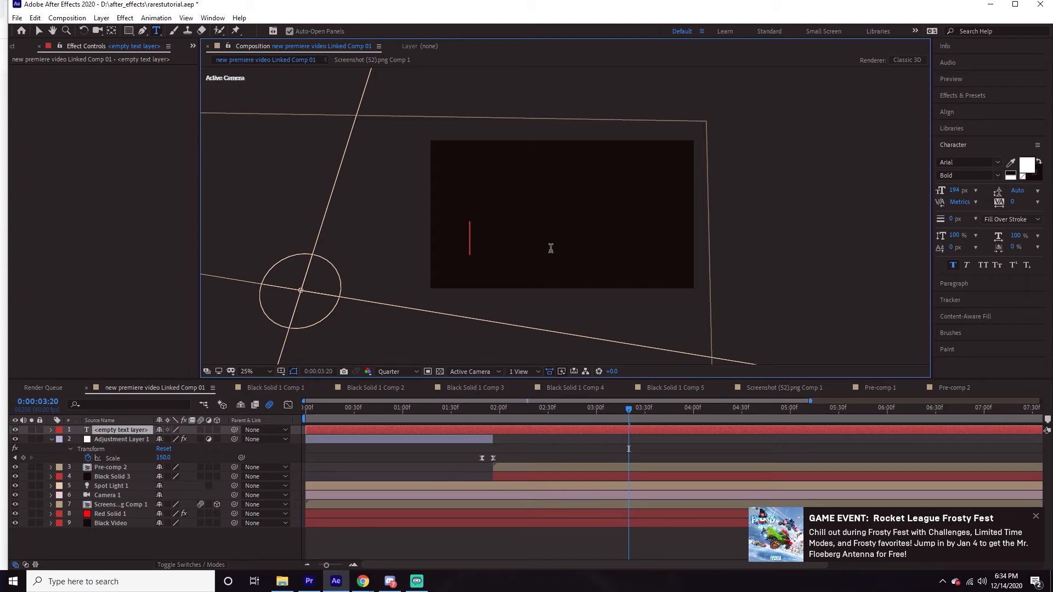
{"action": "type", "text": "wow that'"}
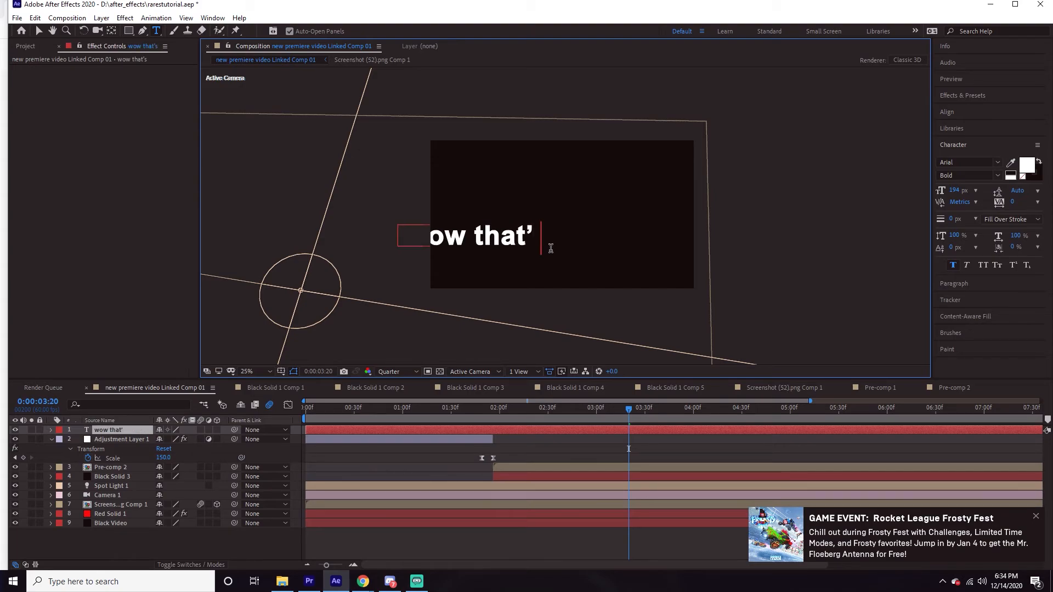
{"action": "type", "text": "s a lot"}
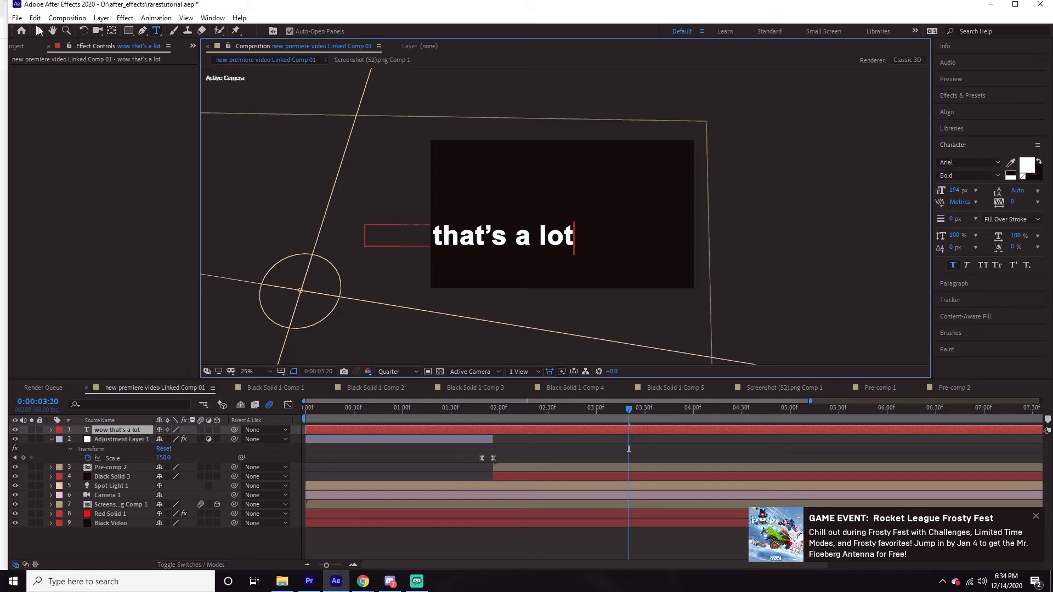
- Centre the "wow that's a lot" text horizontally and vertically in the composition
{"action": "left_click", "coordinate": [39, 30]}
{"action": "left_click", "coordinate": [959, 116]}
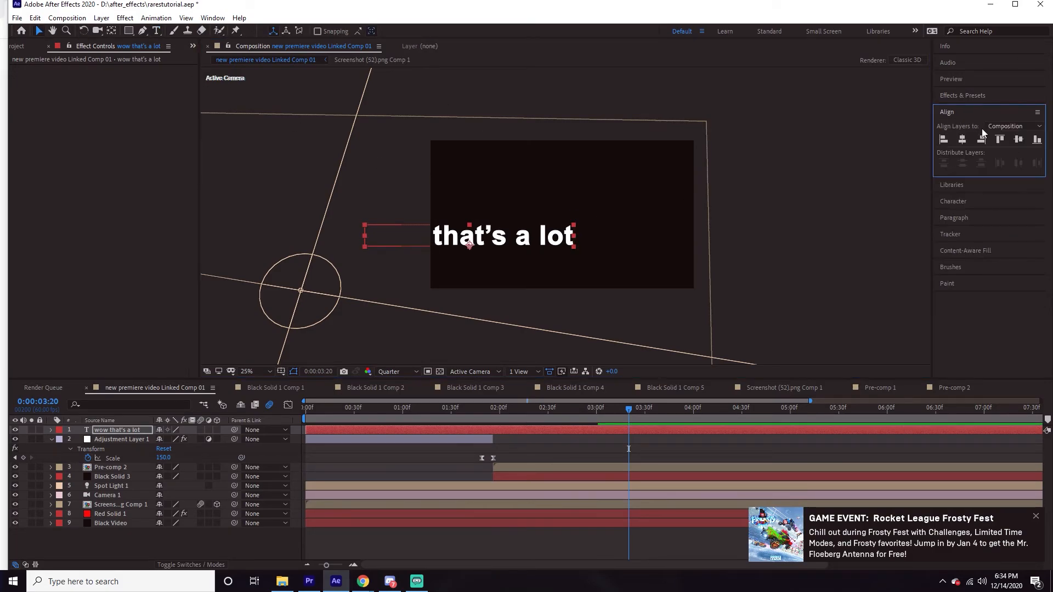
{"action": "left_click", "coordinate": [963, 140]}
{"action": "left_click", "coordinate": [1018, 140]}
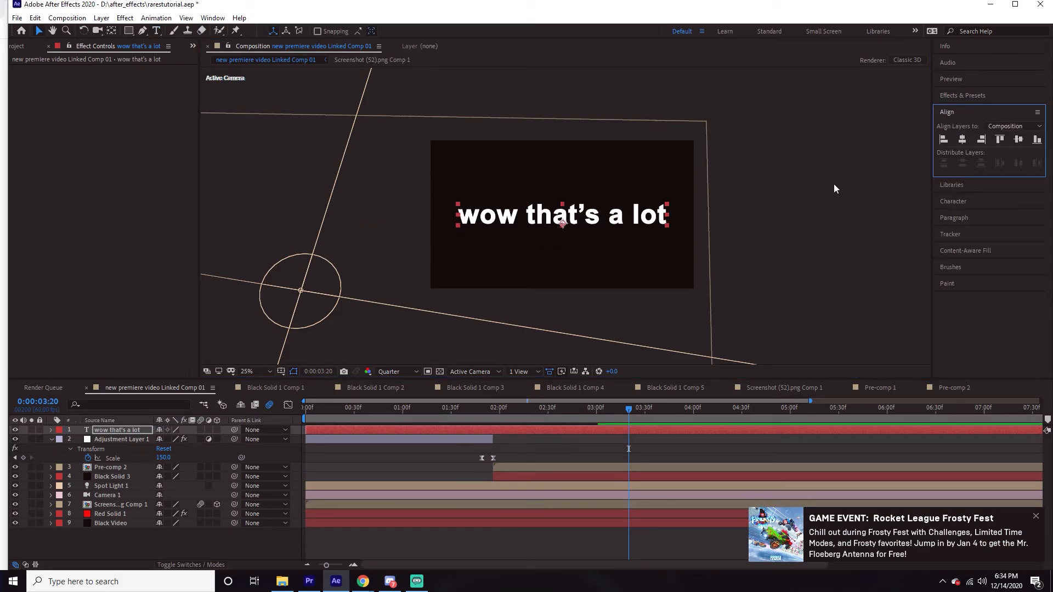
- Switch the text's paragraph alignment to left and recentre the layer horizontally in the composition
{"action": "left_click", "coordinate": [945, 202]}
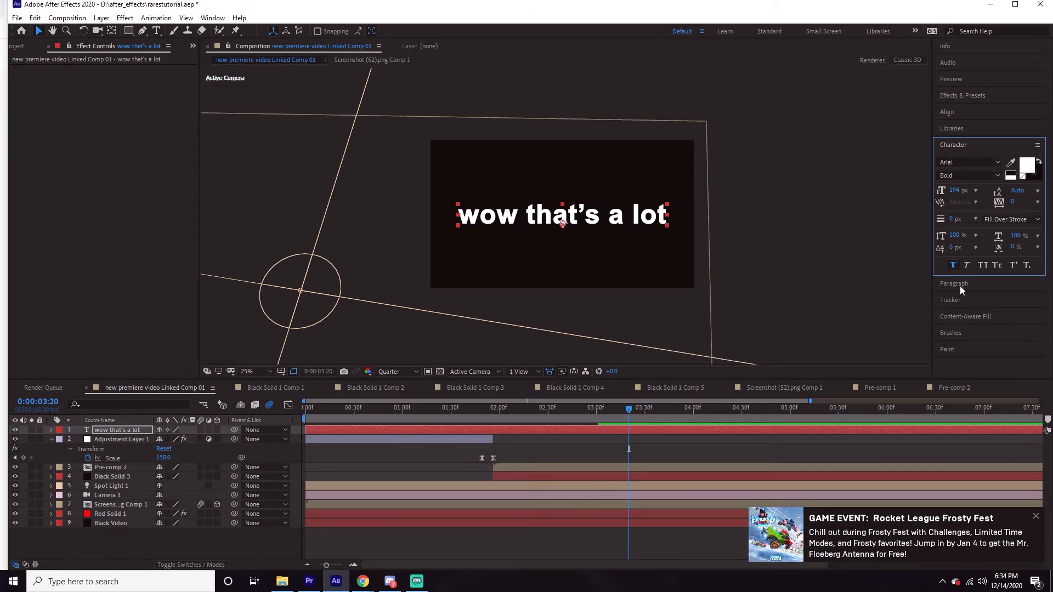
{"action": "left_click", "coordinate": [960, 285]}
{"action": "left_click", "coordinate": [952, 185]}
{"action": "left_click", "coordinate": [954, 116]}
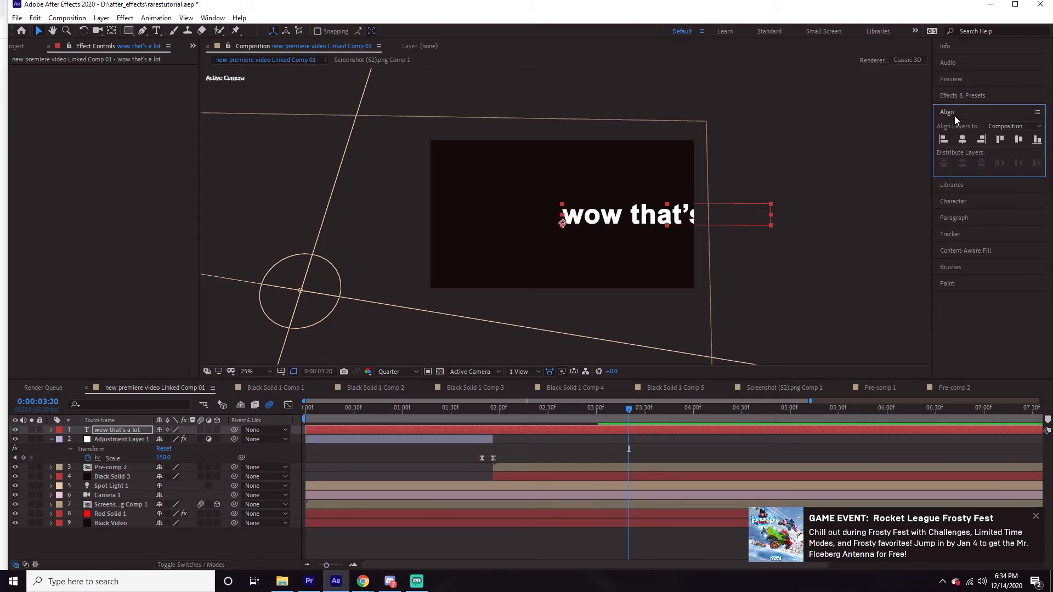
{"action": "left_click", "coordinate": [962, 139]}
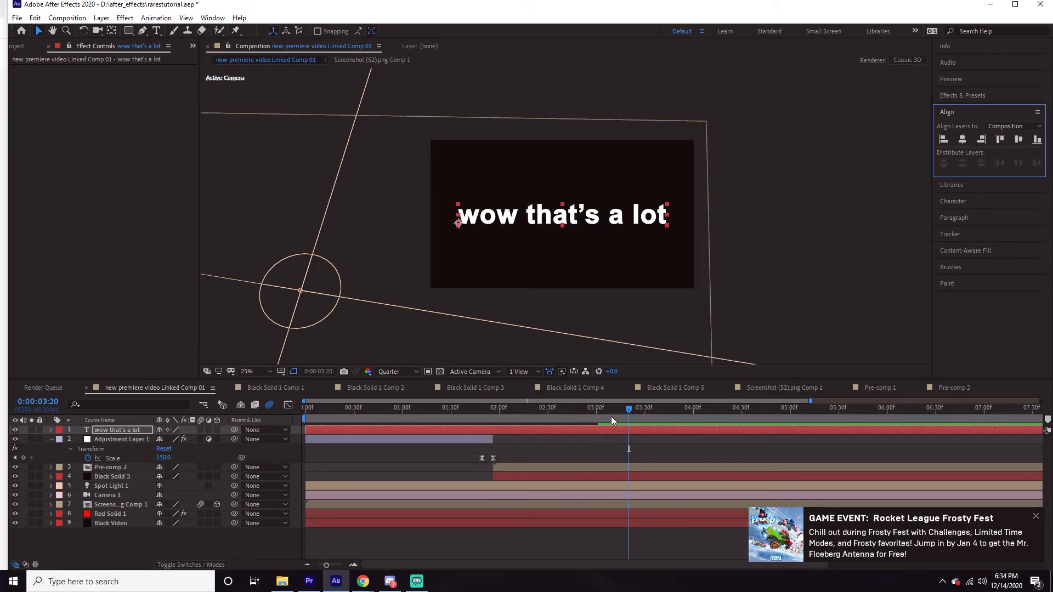
- Split the "wow that's a lot" layer at 0:00:03:06 and delete its earlier part
{"action": "mouse_move", "coordinate": [611, 417]}
{"action": "left_mouse_down"}
{"action": "mouse_move", "coordinate": [481, 422]}
{"action": "mouse_move", "coordinate": [748, 421]}
{"action": "mouse_move", "coordinate": [518, 409]}
{"action": "mouse_move", "coordinate": [666, 409]}
{"action": "mouse_move", "coordinate": [576, 408]}
{"action": "mouse_move", "coordinate": [608, 404]}
{"action": "left_mouse_up"}
{"action": "key", "text": "space"}
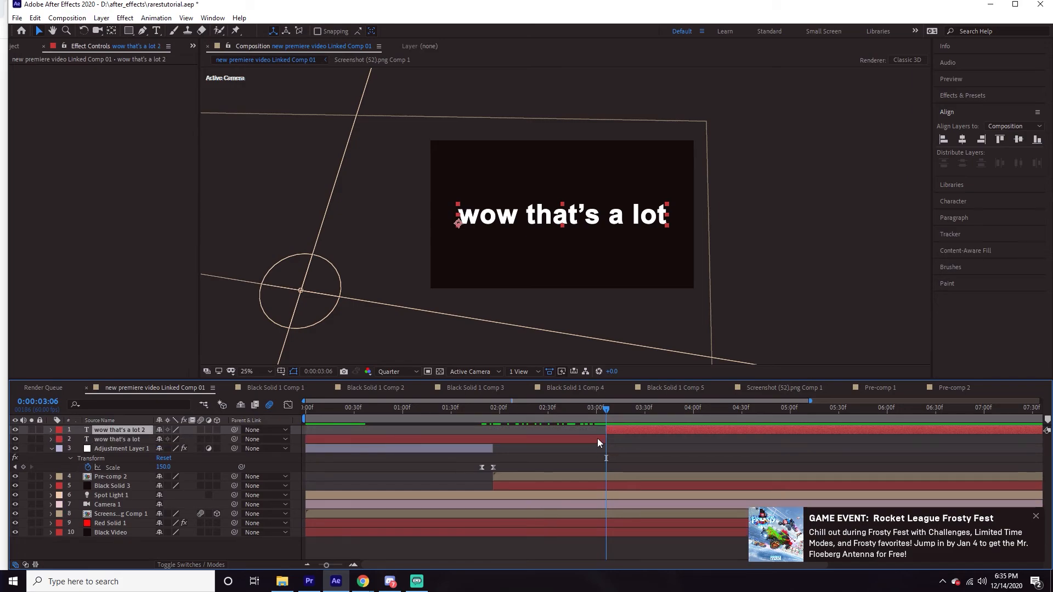
{"action": "key", "text": "ctrl+shift+d"}
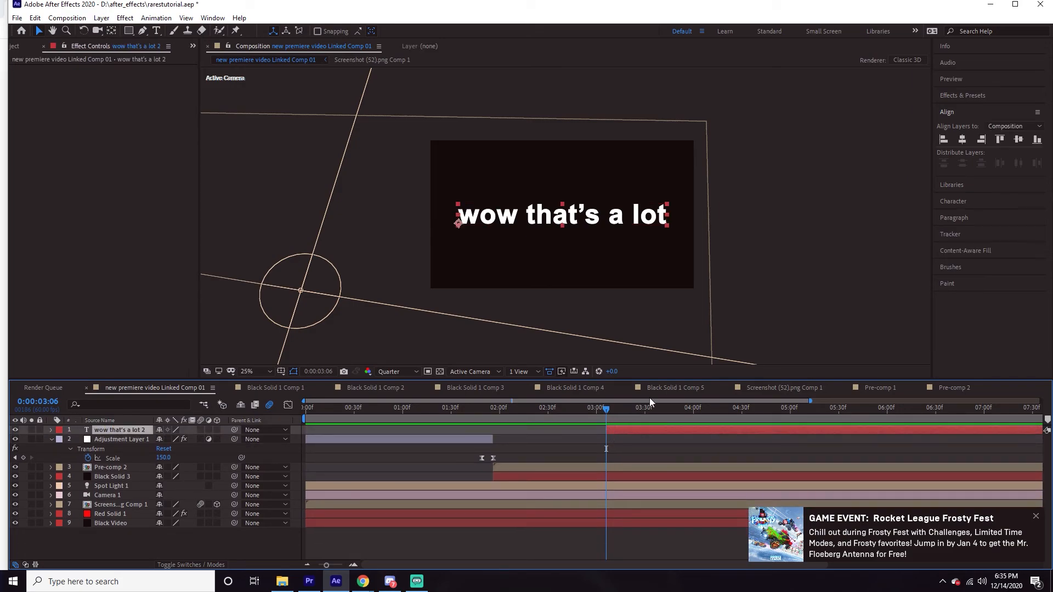
{"action": "key", "text": "period"}
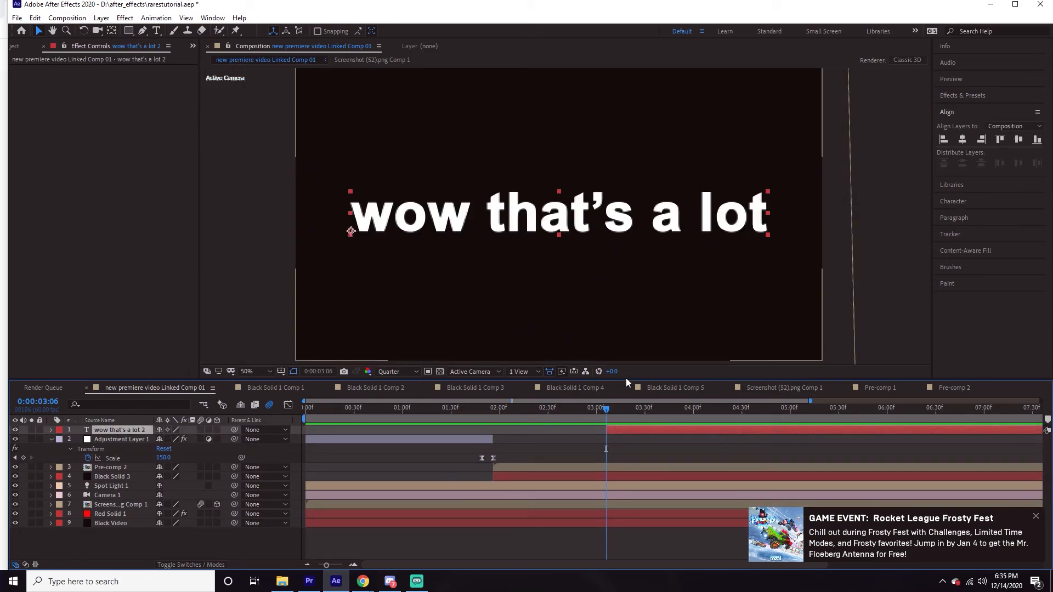
{"action": "key", "text": "comma"}
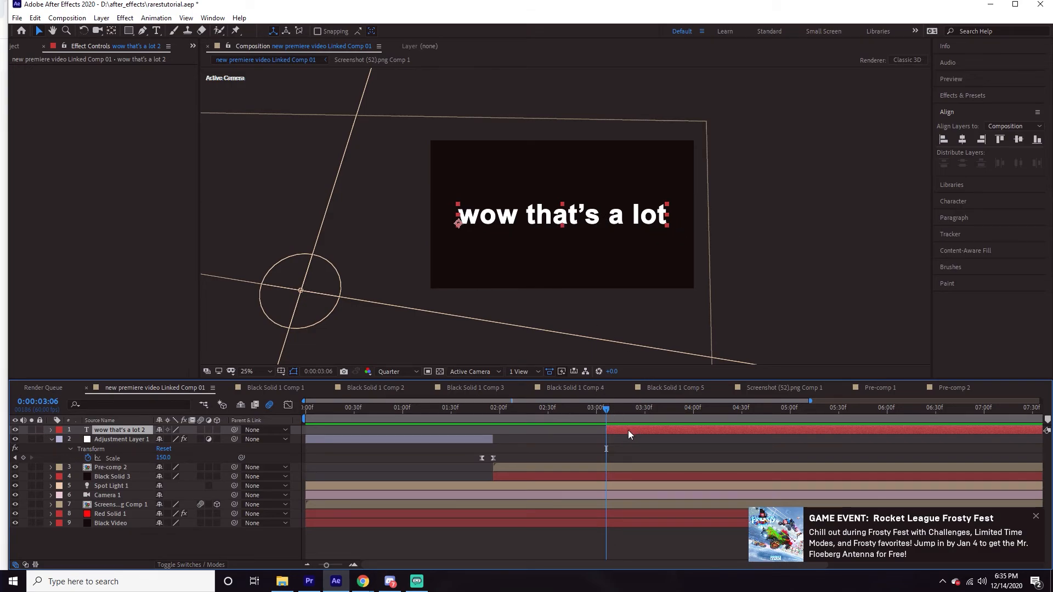
- Duplicate the trimmed text layer three times so that each word has its own copy
{"action": "key", "text": "ctrl+d"}
{"action": "key", "text": "ctrl+d"}
{"action": "key", "text": "ctrl+d"}
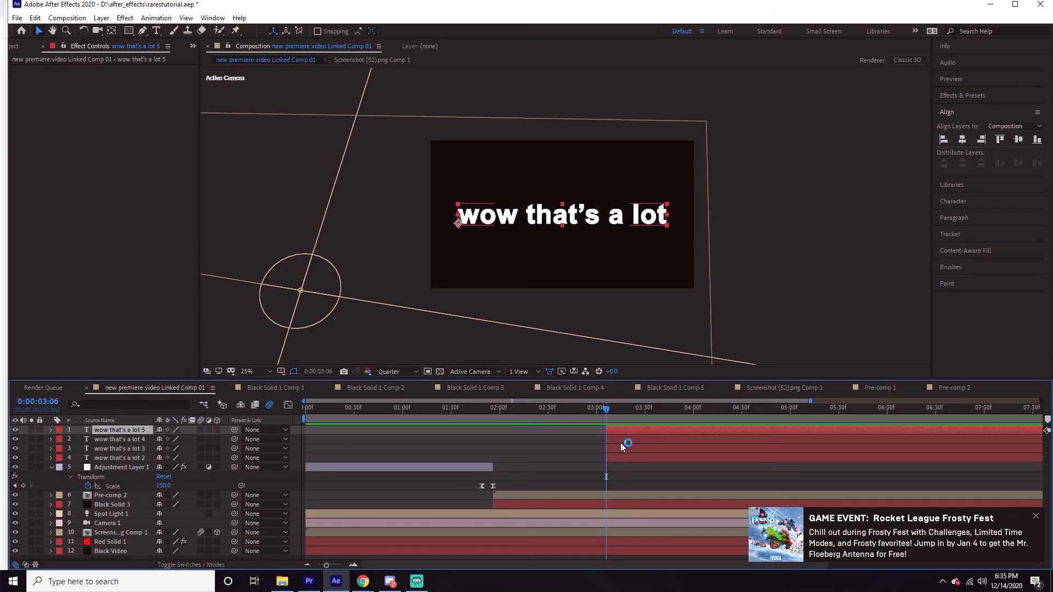
- Set the preview resolution to Full and mask the word "wow" with a rectangle on the lowest text layer
{"action": "left_click", "coordinate": [615, 461]}
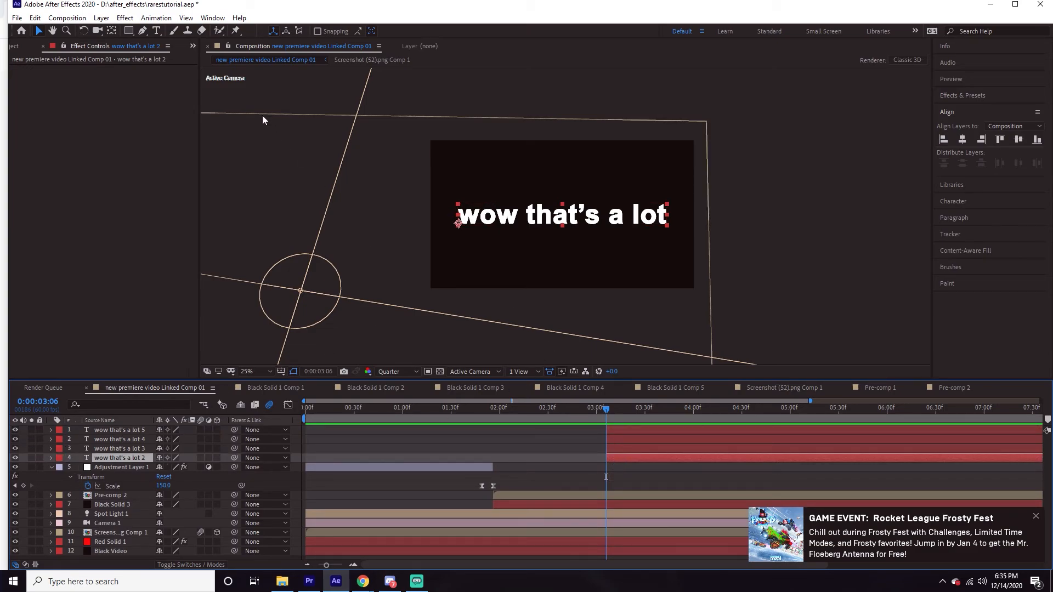
{"action": "scroll", "coordinate": [296, 124], "scroll_direction": "up", "scroll_amount": 2}
{"action": "key", "text": "space"}
{"action": "left_click_drag", "start_coordinate": [492, 261], "coordinate": [548, 259]}
{"action": "left_click", "coordinate": [396, 372]}
{"action": "left_click", "coordinate": [391, 398]}
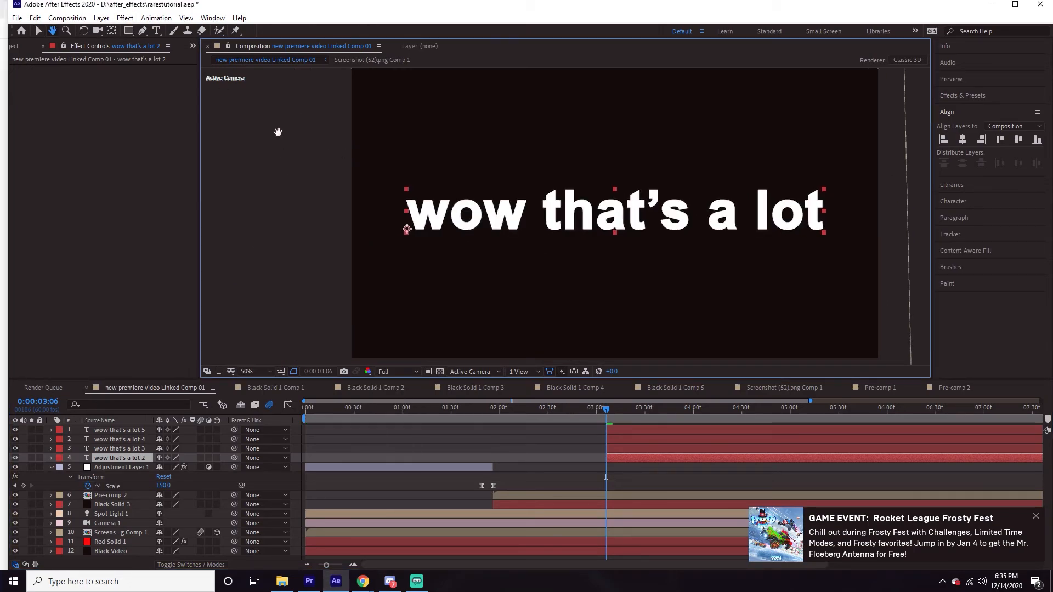
{"action": "key", "text": "q"}
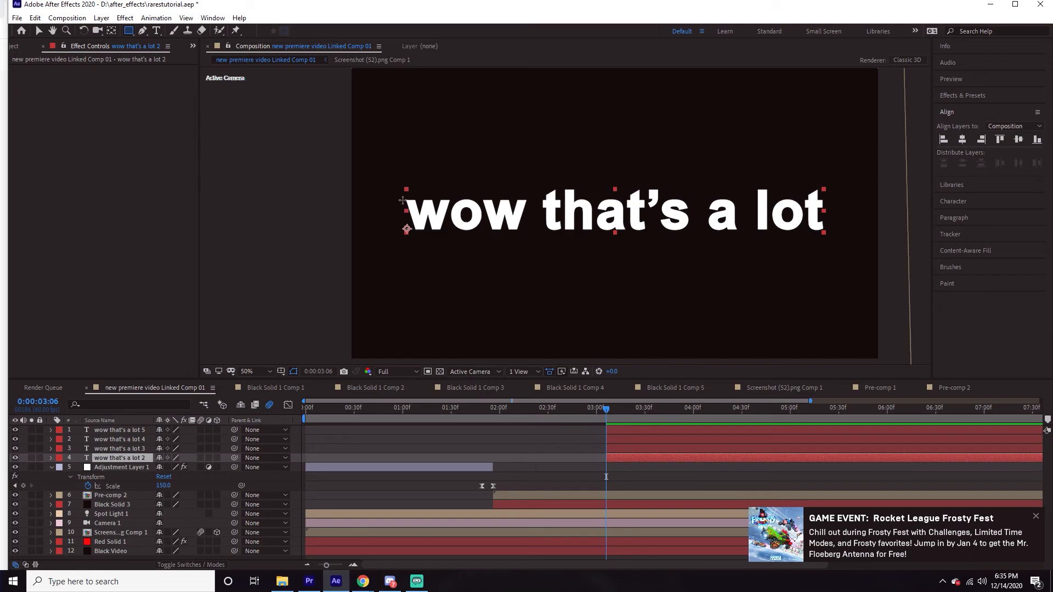
{"action": "left_click_drag", "start_coordinate": [397, 196], "coordinate": [533, 236]}
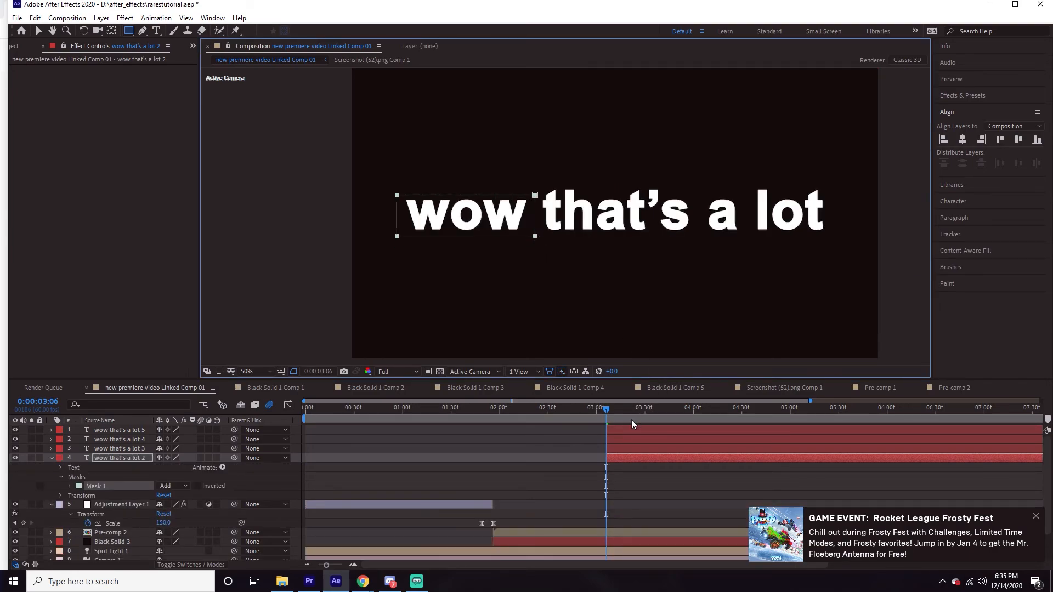
- Mask the word "that's" on the "wow that's a lot 3" layer, redrawing the rectangle slightly larger
{"action": "left_click", "coordinate": [627, 449]}
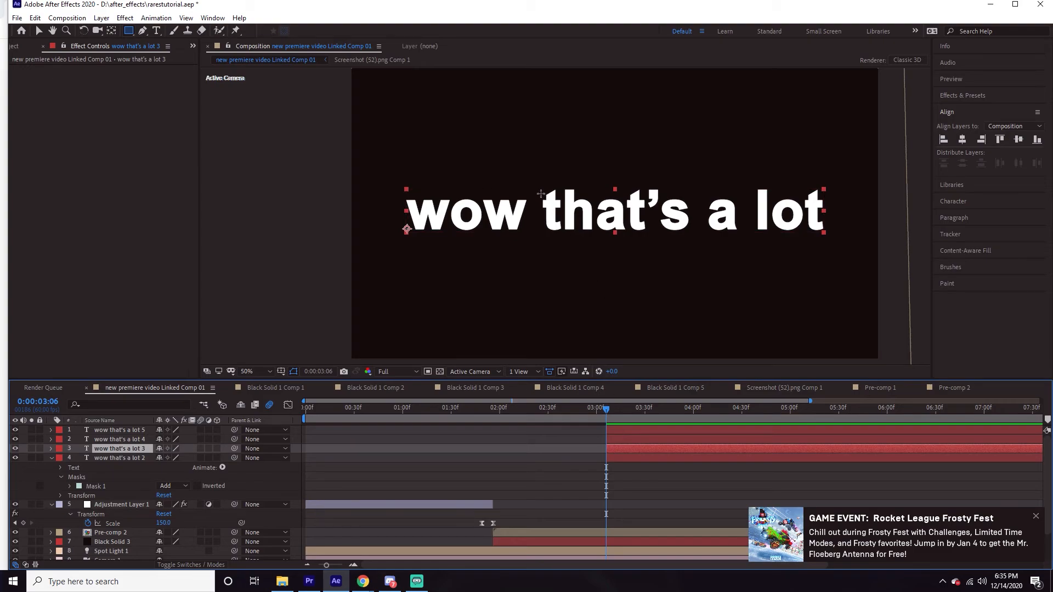
{"action": "left_click_drag", "start_coordinate": [536, 189], "coordinate": [694, 239]}
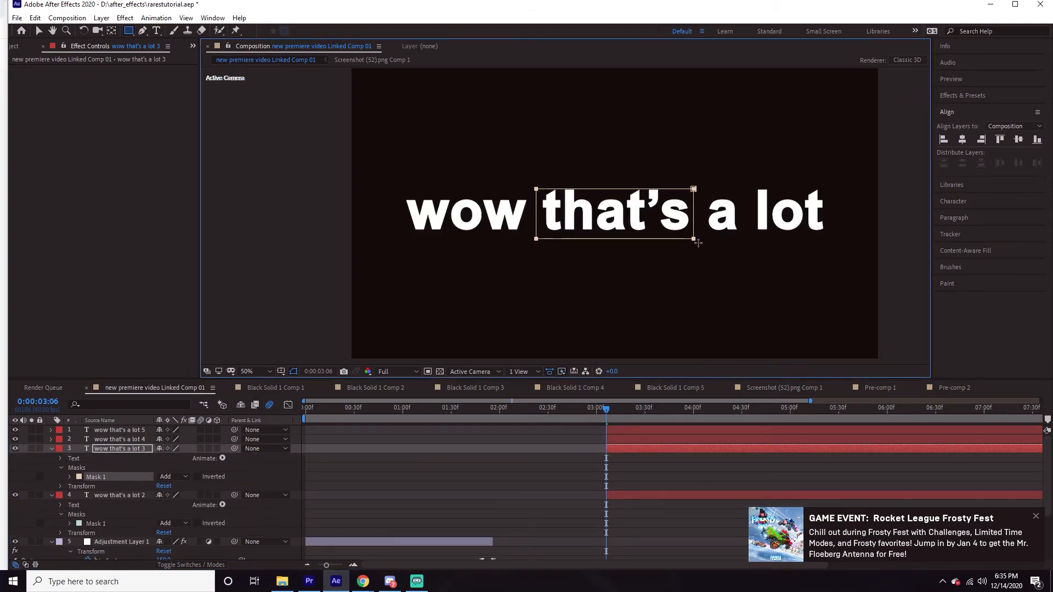
{"action": "left_click_drag", "start_coordinate": [535, 186], "coordinate": [704, 240]}
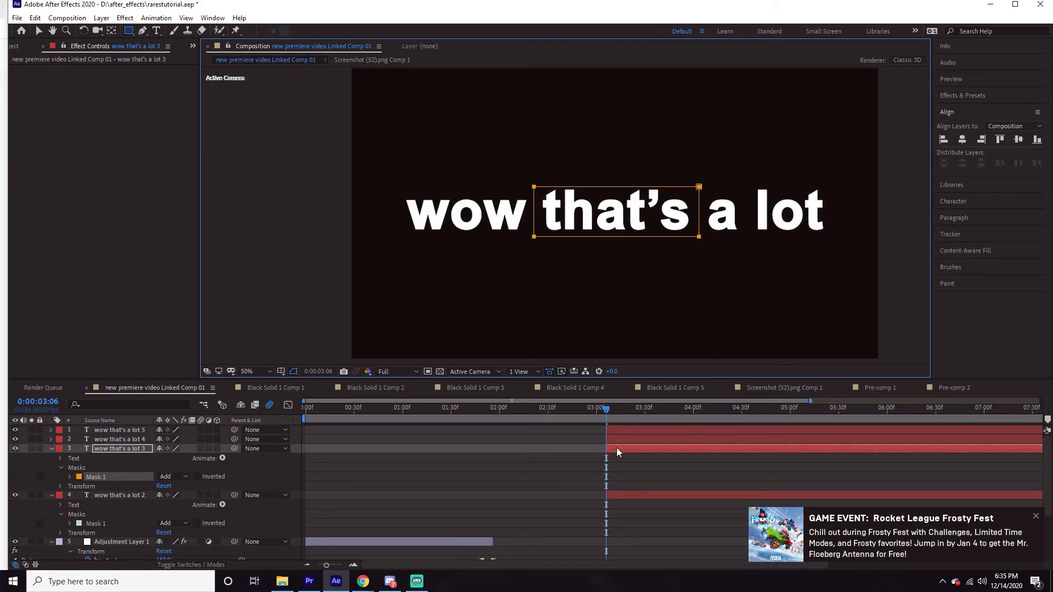
- Draw rectangular masks around "a" on "wow that's a lot 4" and around "lot" on "wow that's a lot 5"
{"action": "left_click", "coordinate": [617, 439]}
{"action": "left_click_drag", "start_coordinate": [700, 196], "coordinate": [746, 235]}
{"action": "left_click", "coordinate": [662, 430]}
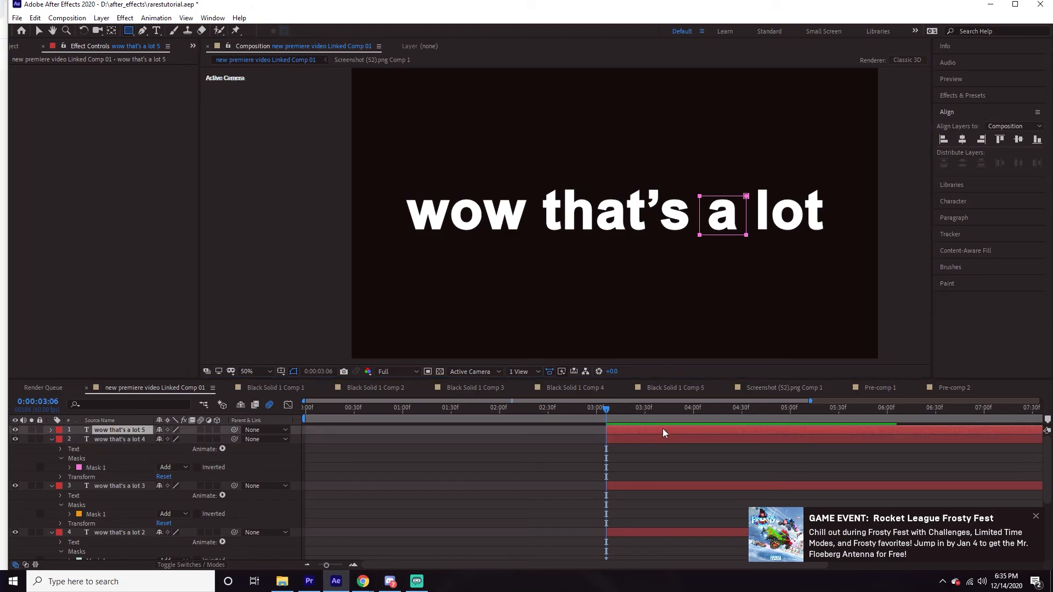
{"action": "left_click_drag", "start_coordinate": [753, 183], "coordinate": [834, 235]}
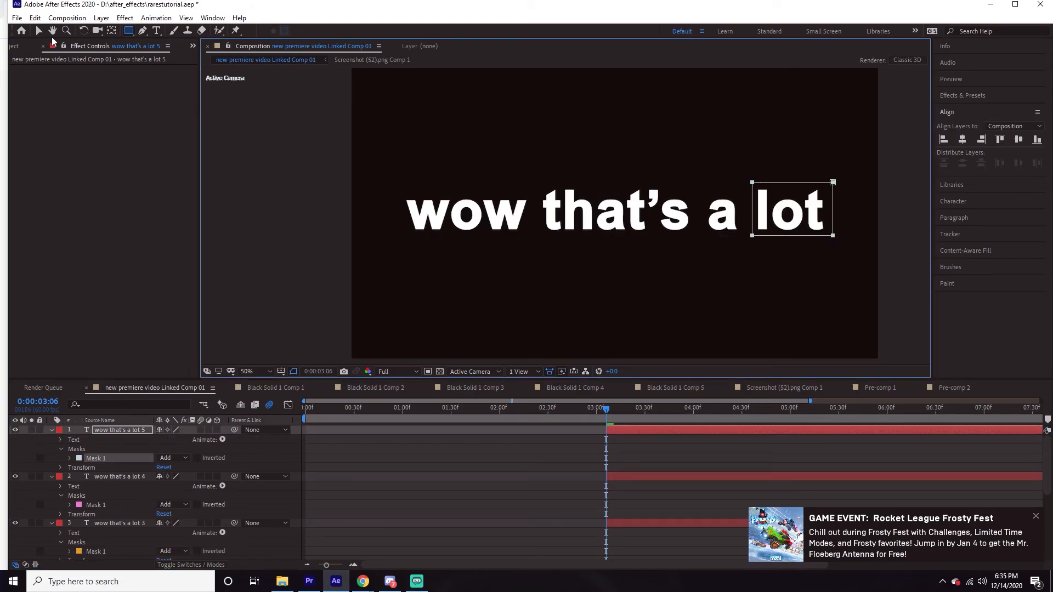
- Collapse the properties of all layers and expand only the "wow that's a lot 2" layer
{"action": "left_click", "coordinate": [39, 31]}
{"action": "key", "text": "ctrl+a"}
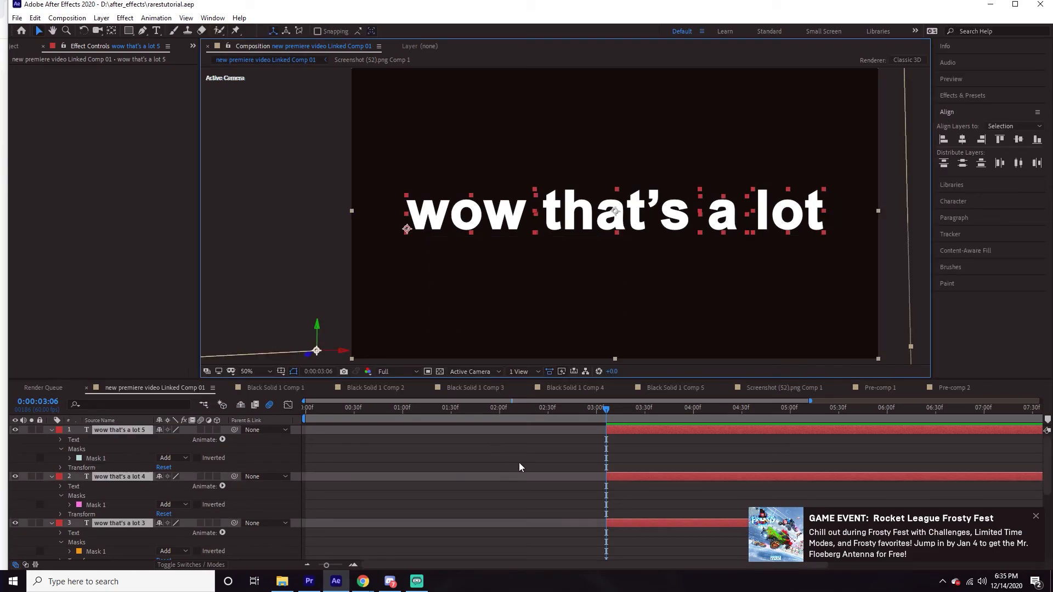
{"action": "key", "text": "u"}
{"action": "mouse_move", "coordinate": [604, 411]}
{"action": "left_mouse_down"}
{"action": "mouse_move", "coordinate": [582, 416]}
{"action": "mouse_move", "coordinate": [655, 404]}
{"action": "mouse_move", "coordinate": [607, 414]}
{"action": "left_mouse_up"}
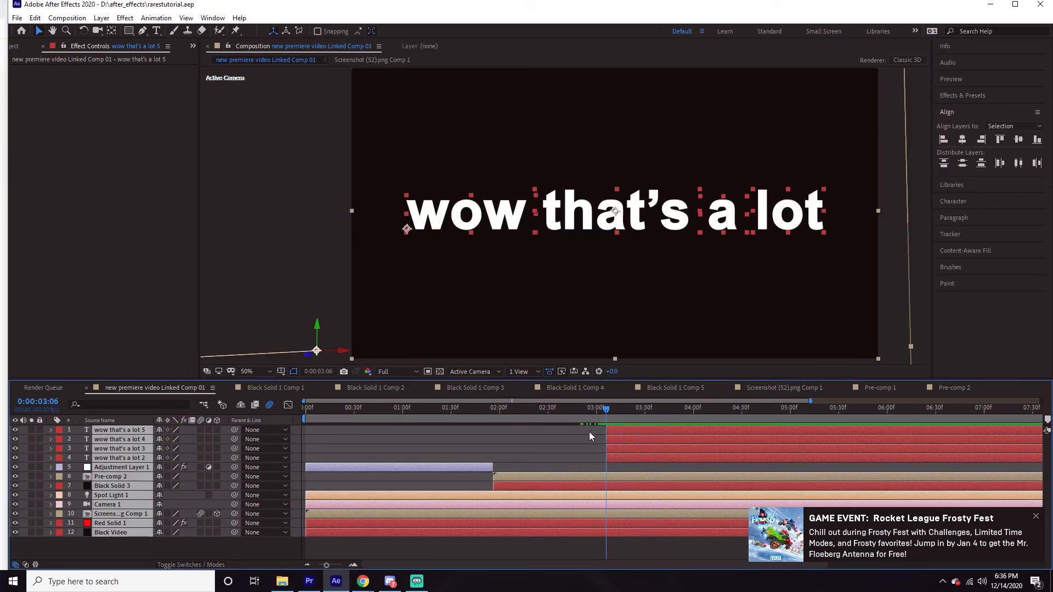
{"action": "left_click", "coordinate": [589, 458]}
{"action": "left_click", "coordinate": [104, 459]}
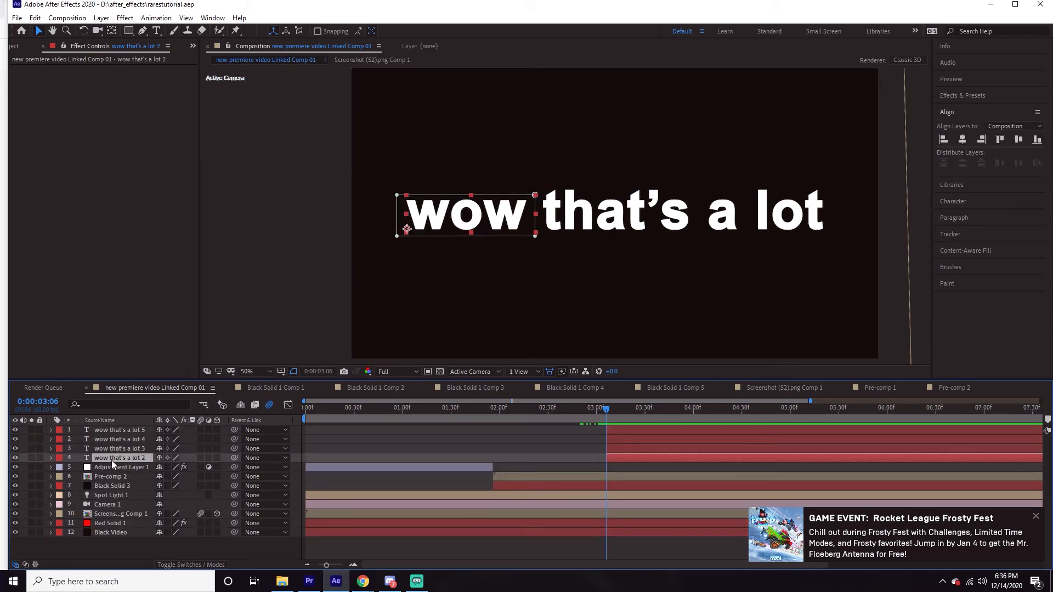
{"action": "left_click", "coordinate": [50, 458]}
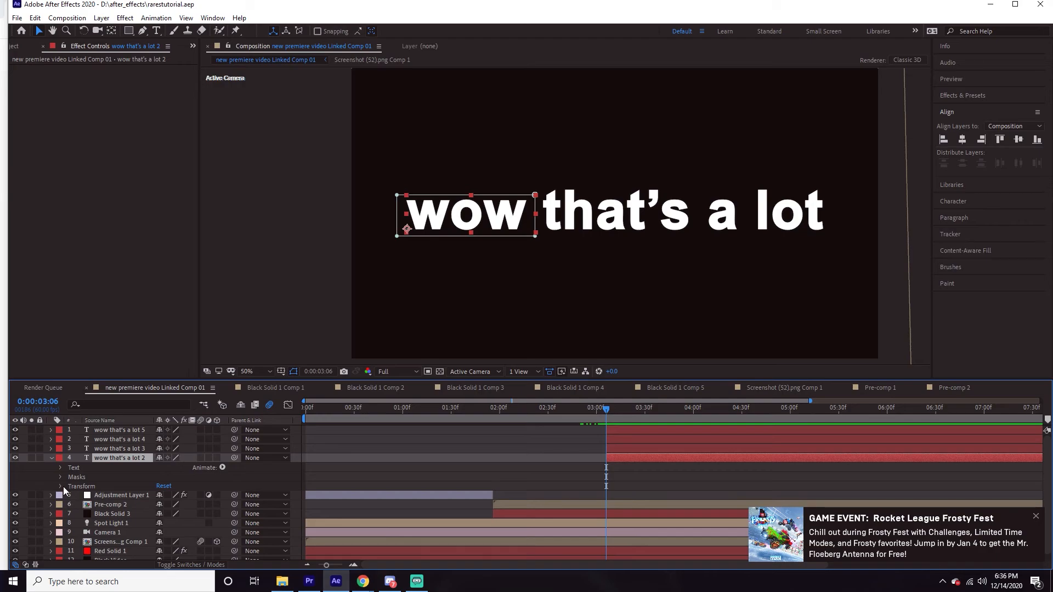
- Copy the Scale keyframes of the "$" text layer inside Pre-comp 1 and return to the main composition at 0:00:03:06
{"action": "left_click_drag", "start_coordinate": [562, 420], "coordinate": [516, 415]}
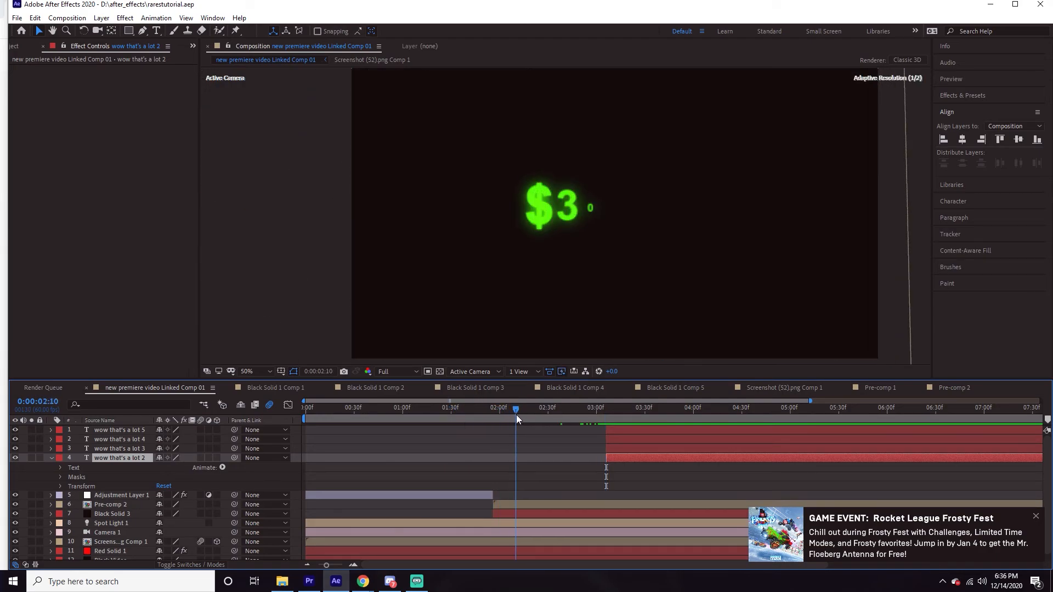
{"action": "double_click", "coordinate": [513, 505]}
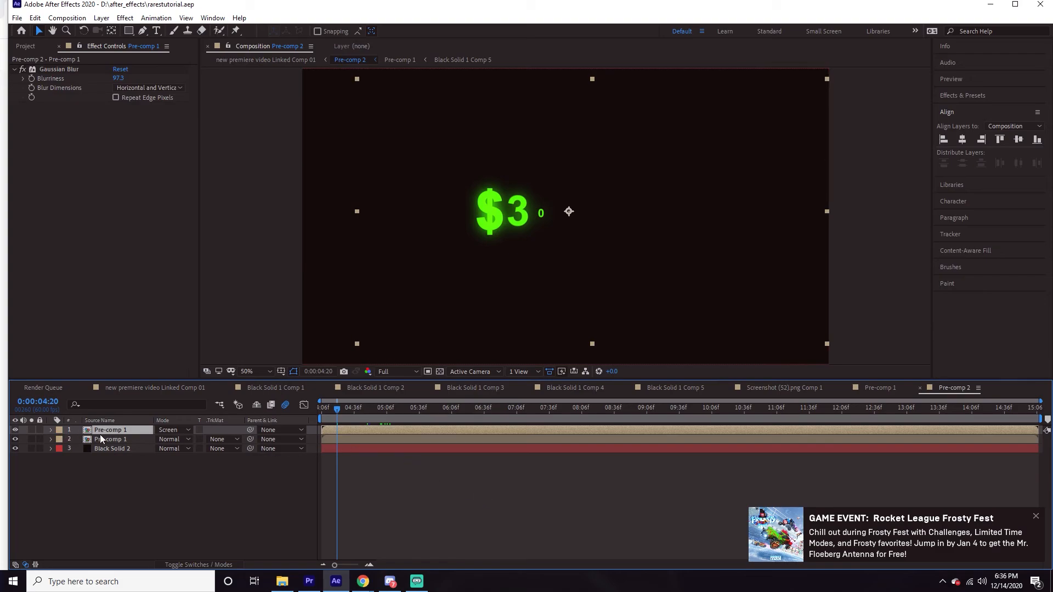
{"action": "double_click", "coordinate": [104, 432]}
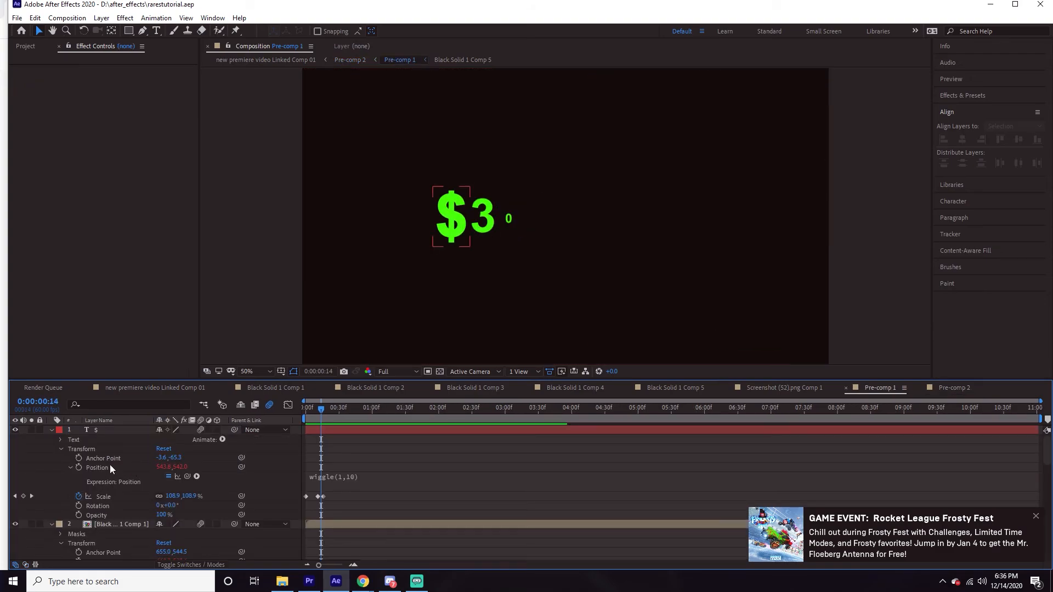
{"action": "left_click_drag", "start_coordinate": [322, 506], "coordinate": [305, 494]}
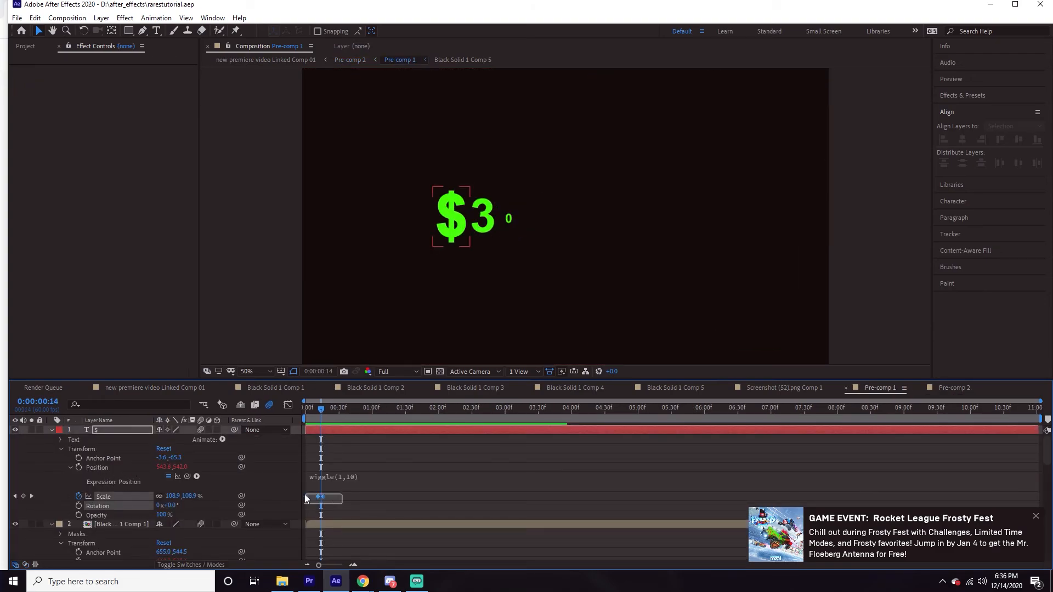
{"action": "left_click", "coordinate": [139, 392]}
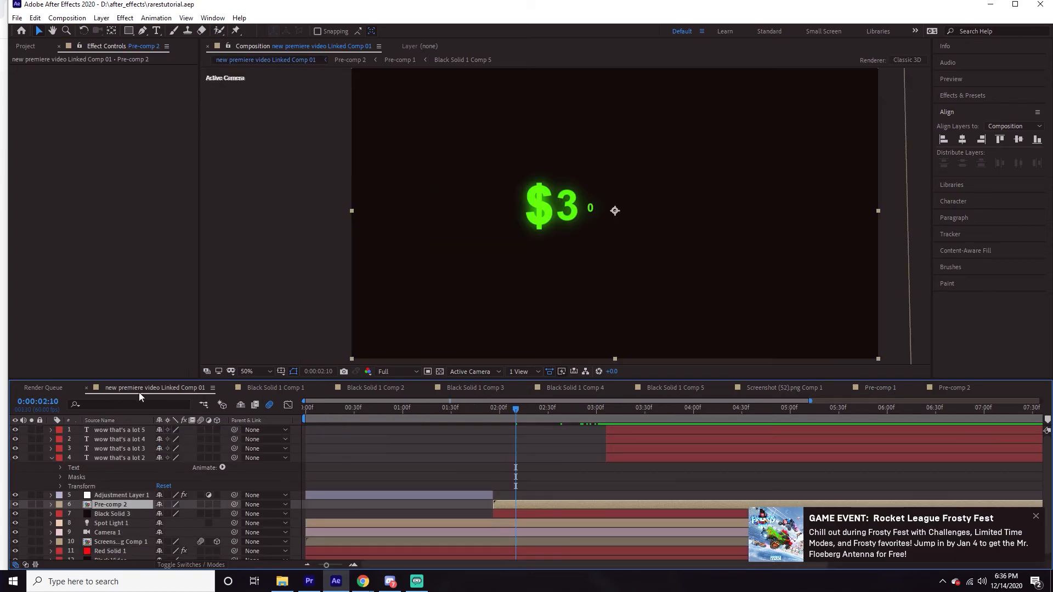
{"action": "left_click_drag", "start_coordinate": [522, 414], "coordinate": [606, 421]}
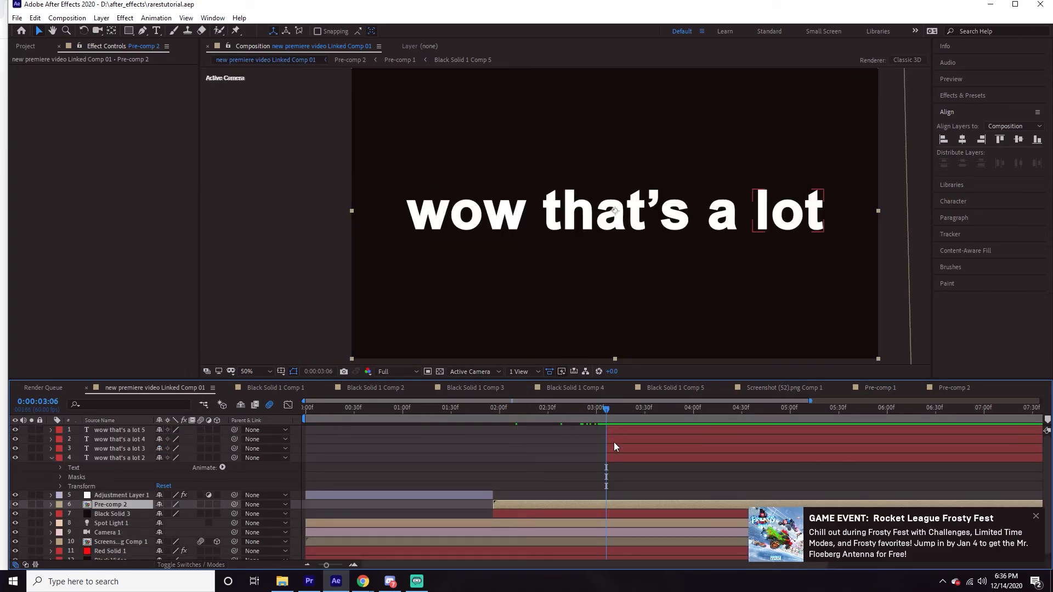
- Try pasting the copied Scale keyframes on the "wow that's a lot 2" layer and preview the motion
{"action": "left_click", "coordinate": [611, 457]}
{"action": "key", "text": "ctrl+v"}
{"action": "key", "text": "space"}
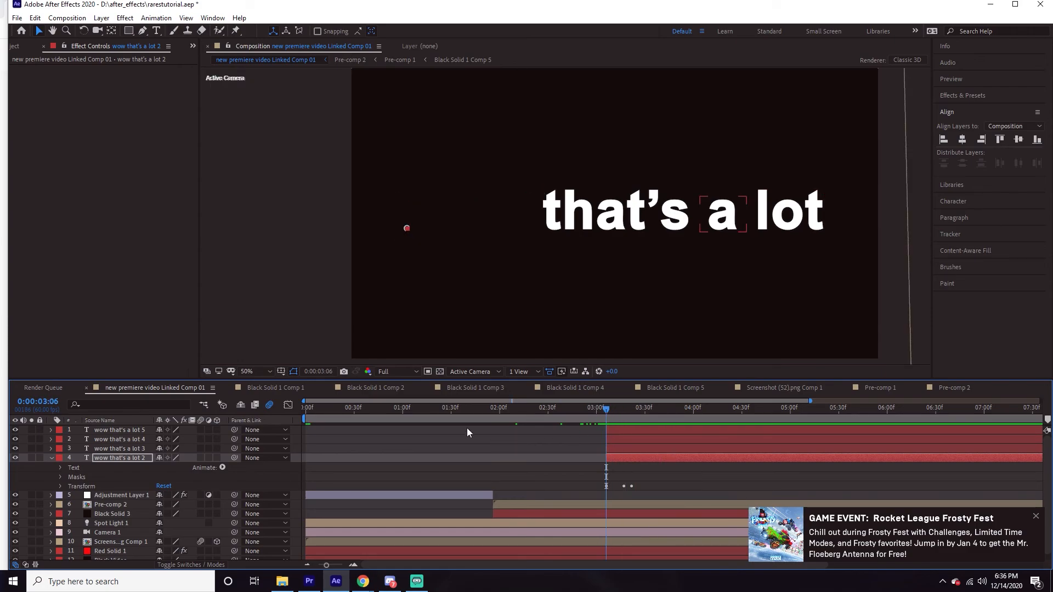
- Centre the anchor point on the word "wow" and reapply the copied Scale keyframes to its layer at 0:00:03:06
{"action": "left_click", "coordinate": [110, 31]}
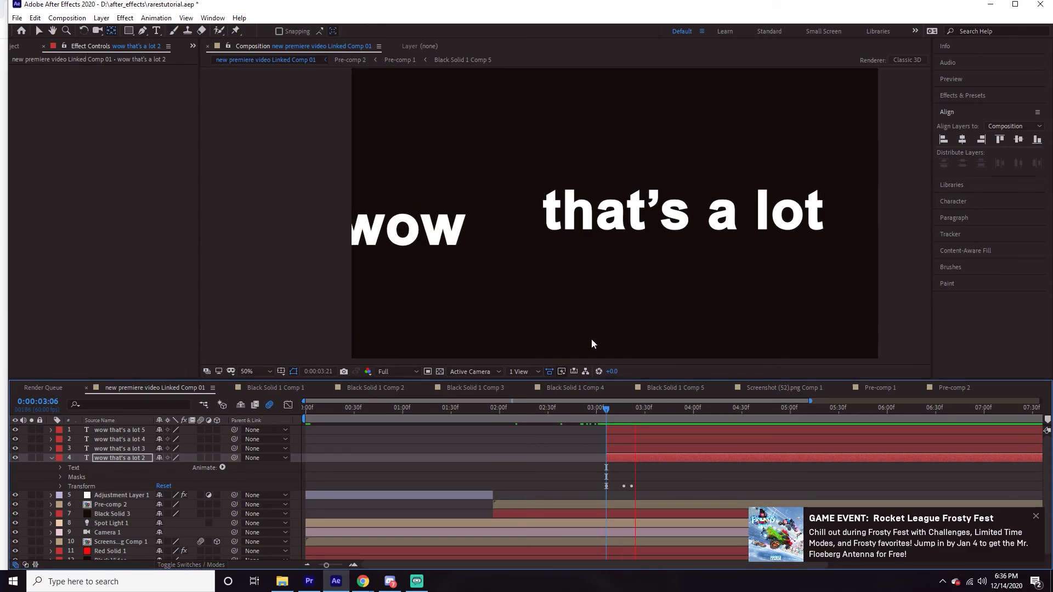
{"action": "key", "text": "space"}
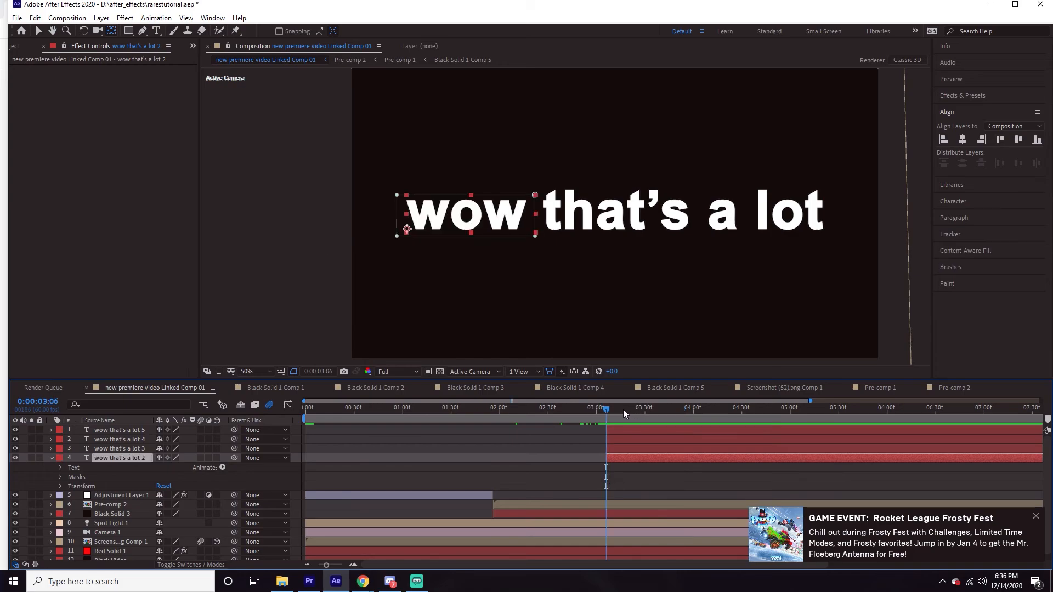
{"action": "key", "text": "ctrl+alt+Home"}
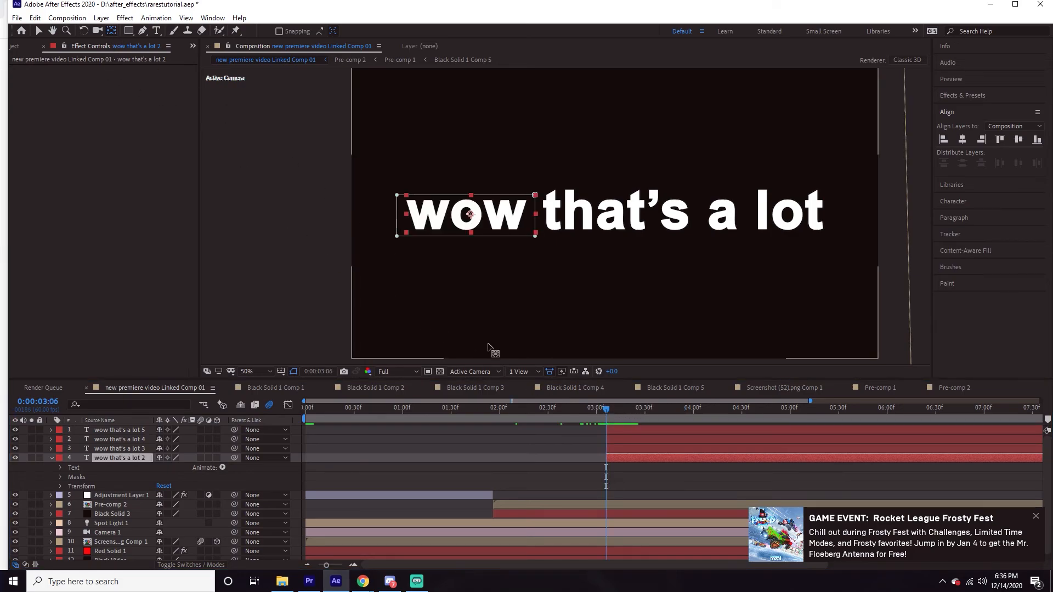
{"action": "key", "text": "space"}
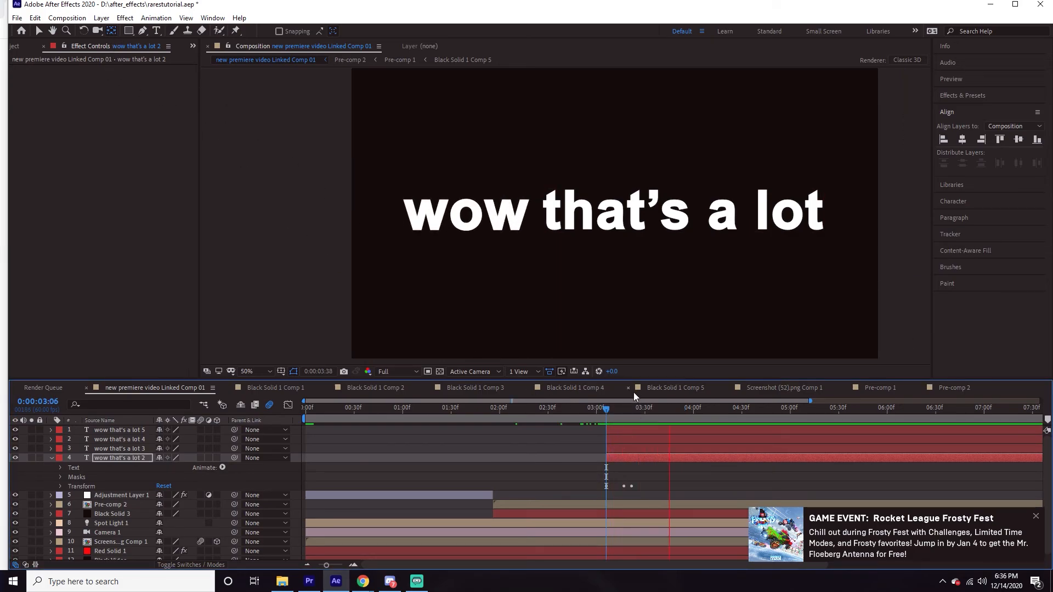
{"action": "key", "text": "space"}
{"action": "left_click", "coordinate": [608, 409]}
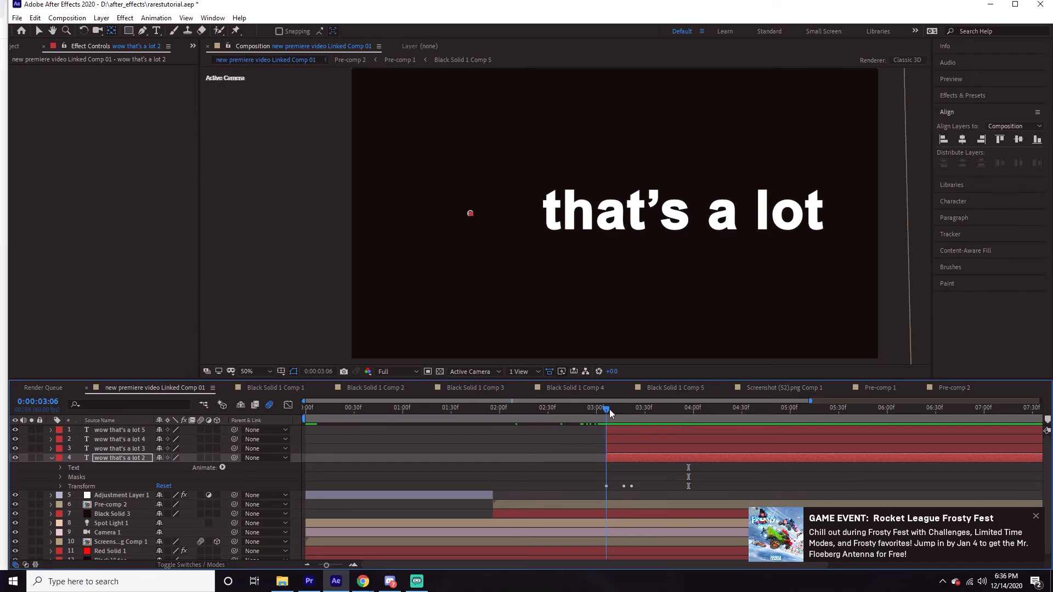
- Centre the anchor points of "wow that's a lot 3", "wow that's a lot 4" and "wow that's a lot 5" on their masked words
{"action": "left_click", "coordinate": [635, 450]}
{"action": "key", "text": "v"}
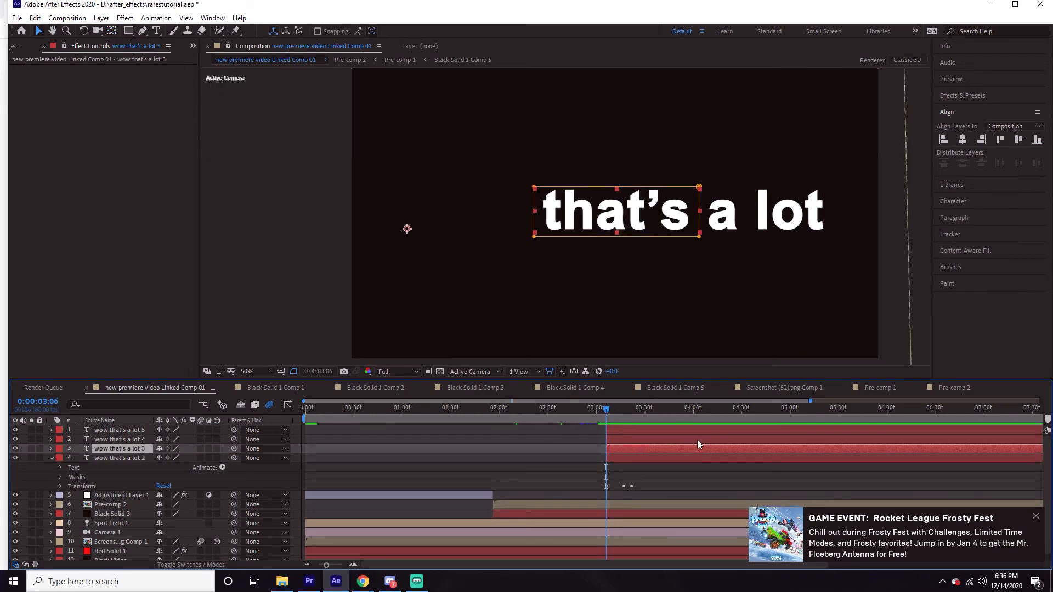
{"action": "left_click", "coordinate": [112, 31]}
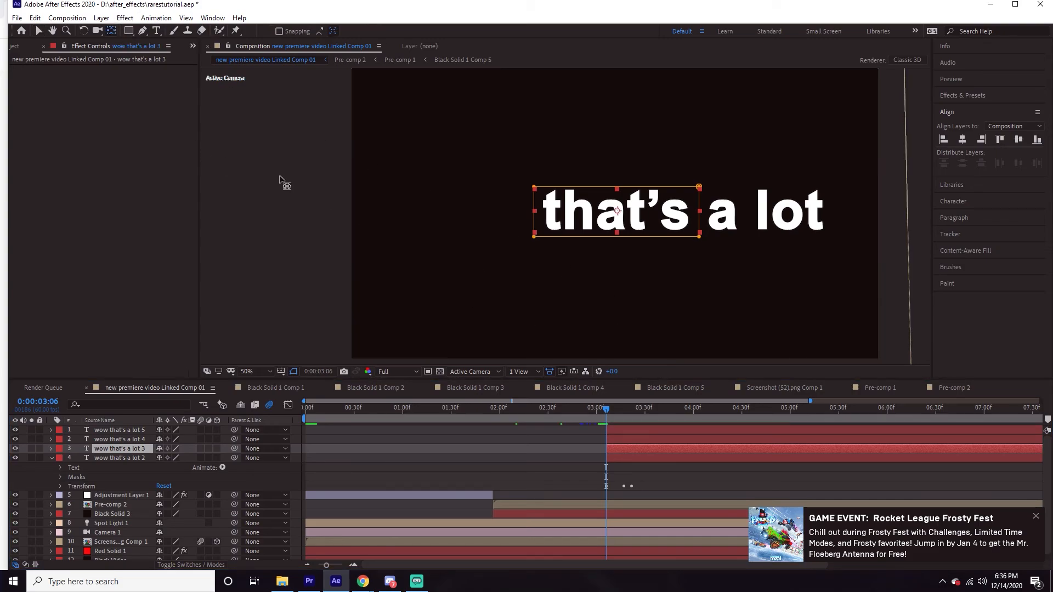
{"action": "left_click", "coordinate": [621, 440]}
{"action": "key", "text": "v"}
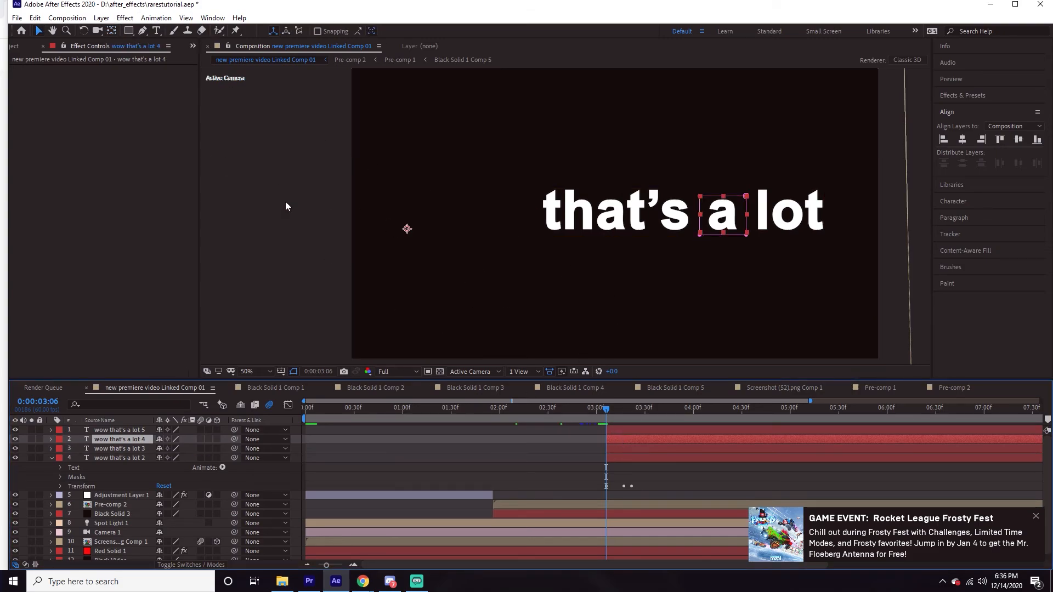
{"action": "left_click", "coordinate": [114, 31]}
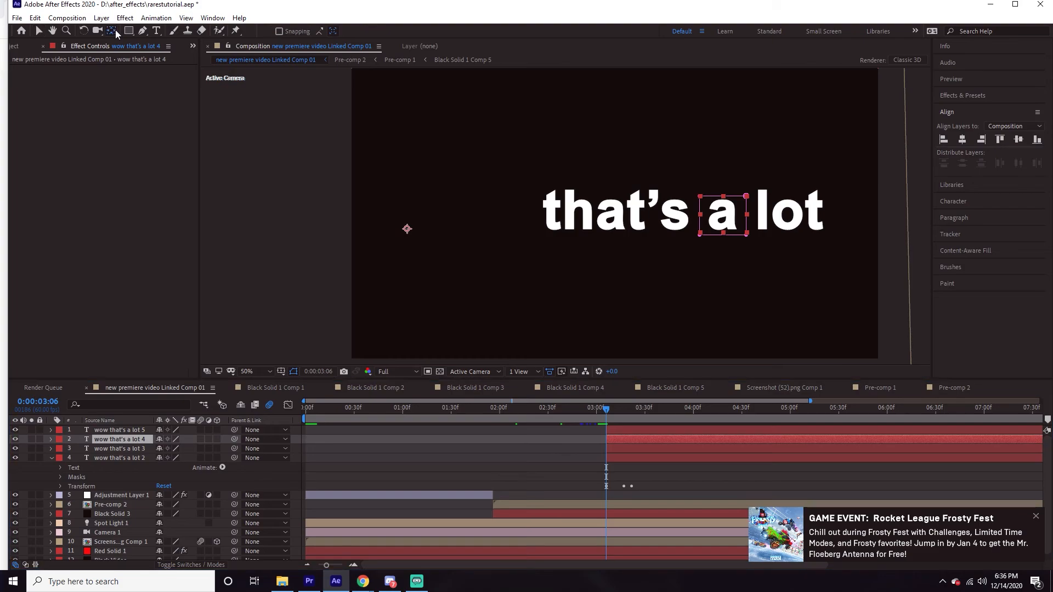
{"action": "left_click", "coordinate": [632, 432]}
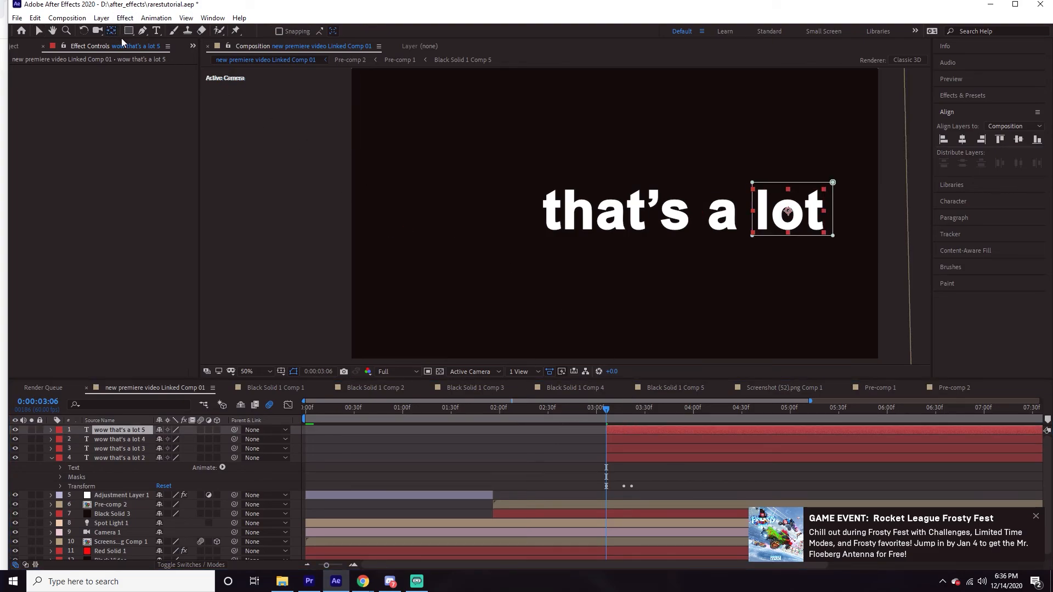
{"action": "left_click", "coordinate": [632, 472]}
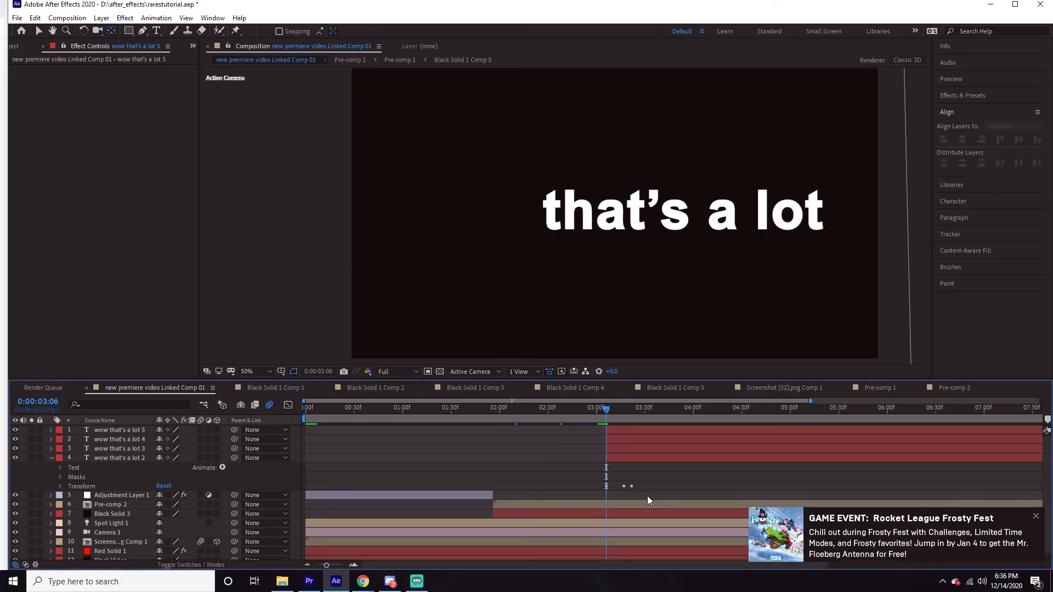
- Copy the Scale keyframes of "wow that's a lot 2" and paste them on "wow that's a lot 3" at 0:00:03:13
{"action": "left_click", "coordinate": [621, 462]}
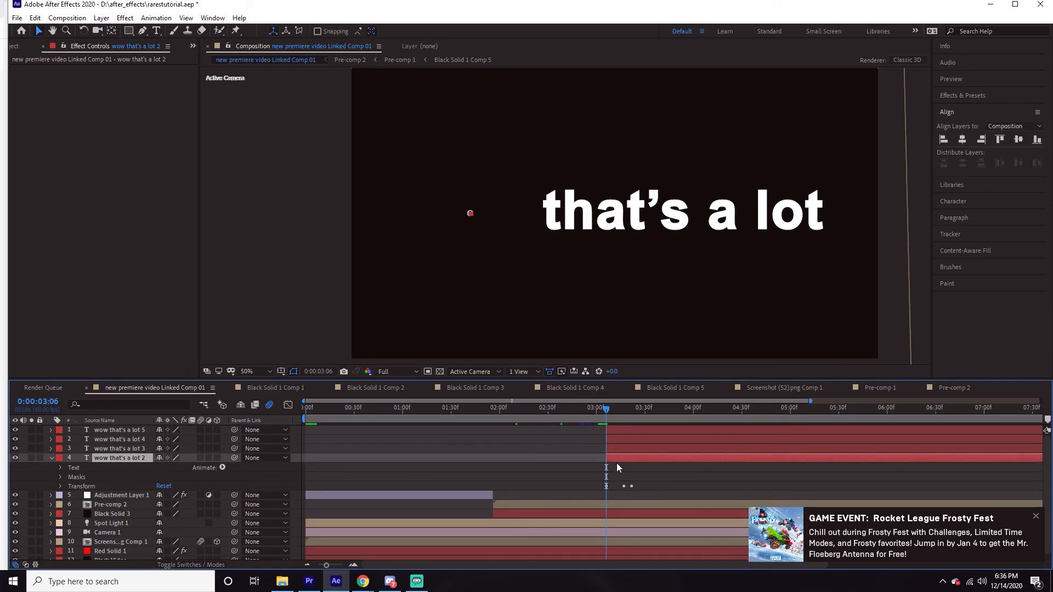
{"action": "key", "text": "u"}
{"action": "left_click_drag", "start_coordinate": [653, 475], "coordinate": [587, 466]}
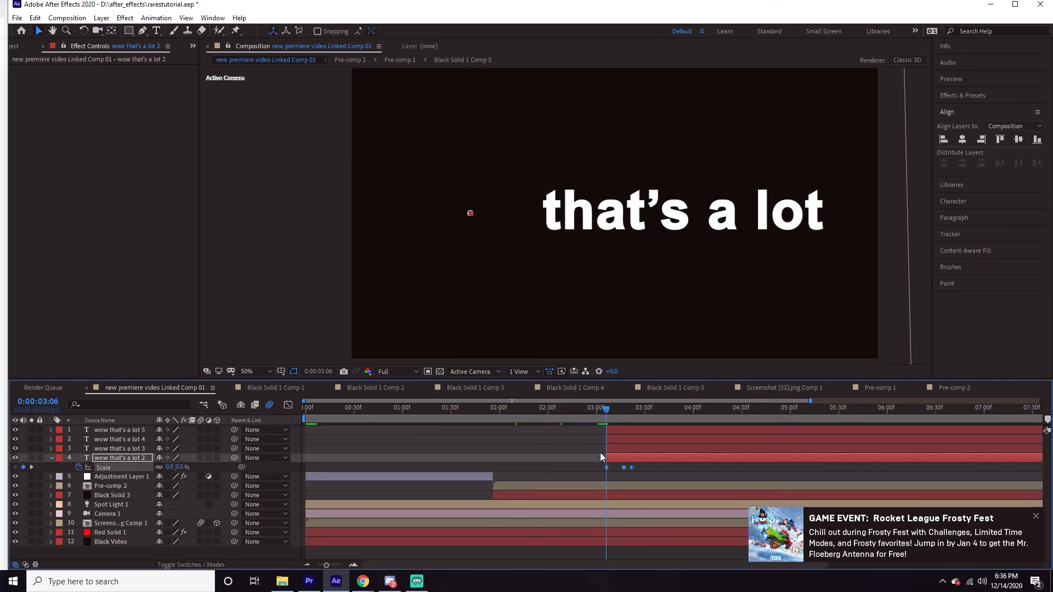
{"action": "key", "text": "space"}
{"action": "key", "text": "space"}
{"action": "left_click", "coordinate": [618, 410]}
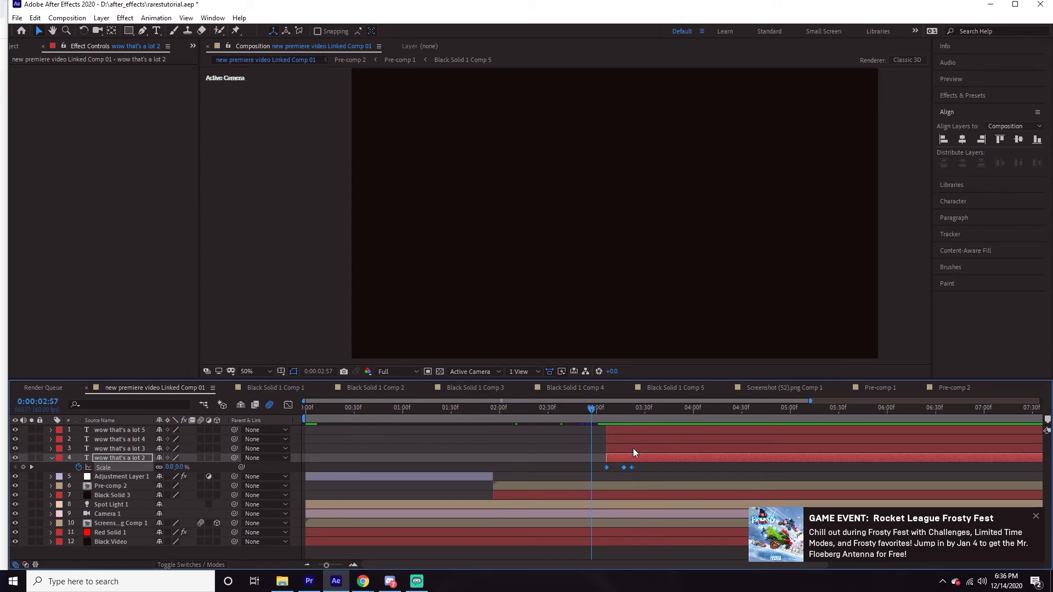
{"action": "key", "text": "ctrl+Up"}
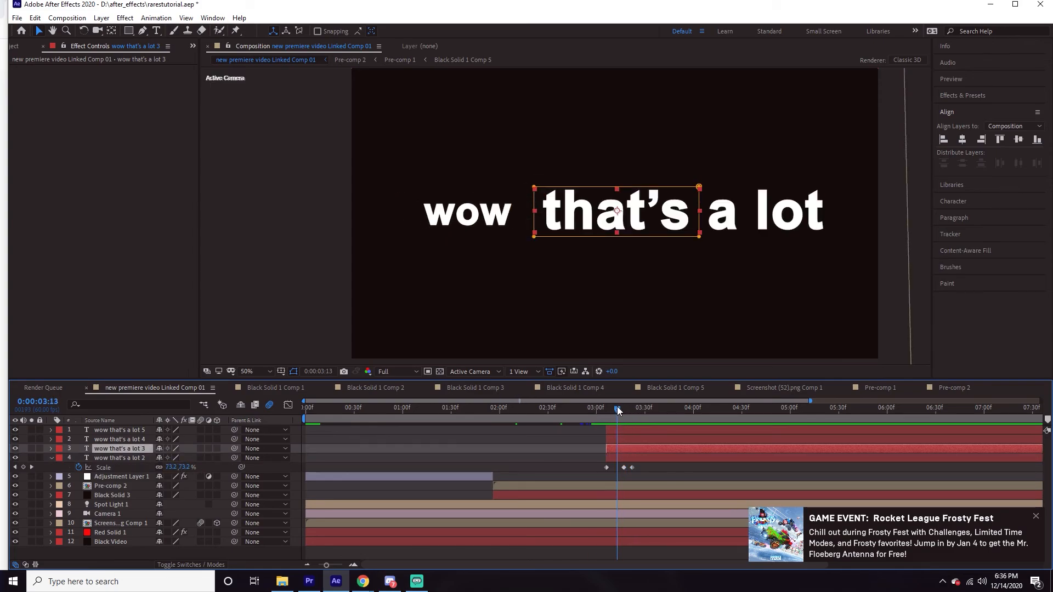
- Paste the copied Scale keyframes on the "wow that's a lot 4" layer at 0:00:03:20
{"action": "key", "text": "ctrl+Up"}
{"action": "key", "text": "Page_Down"}
{"action": "key", "text": "Page_Down"}
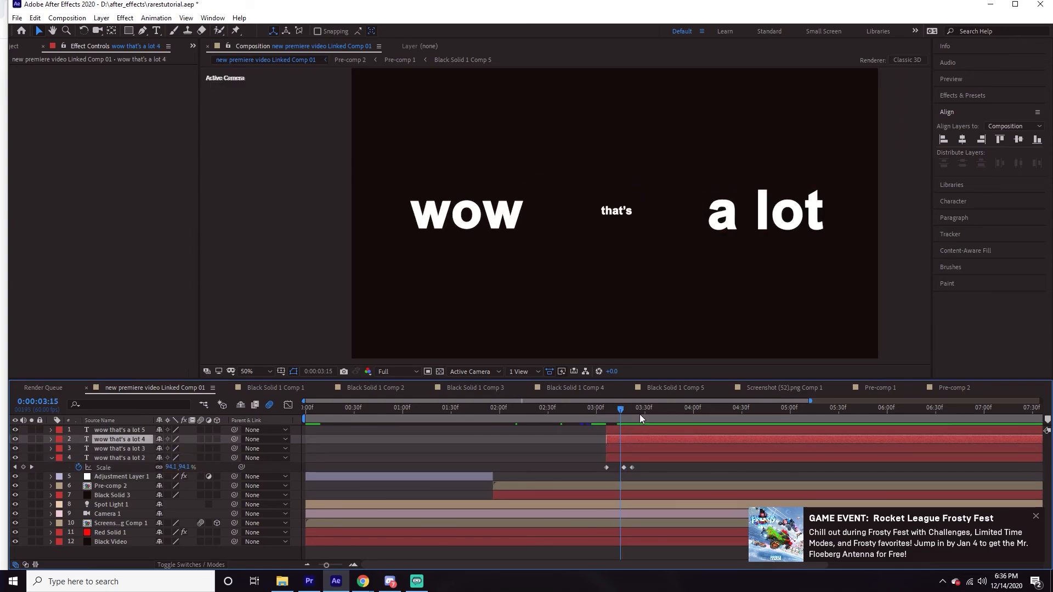
{"action": "key", "text": "Page_Down"}
{"action": "key", "text": "Page_Down"}
{"action": "key", "text": "Page_Down"}
{"action": "key", "text": "Page_Down"}
{"action": "key", "text": "Page_Down"}
{"action": "key", "text": "Page_Down"}
{"action": "key", "text": "Page_Down"}
{"action": "key", "text": "Page_Down"}
{"action": "key", "text": "Page_Down"}
{"action": "left_click", "coordinate": [630, 415]}
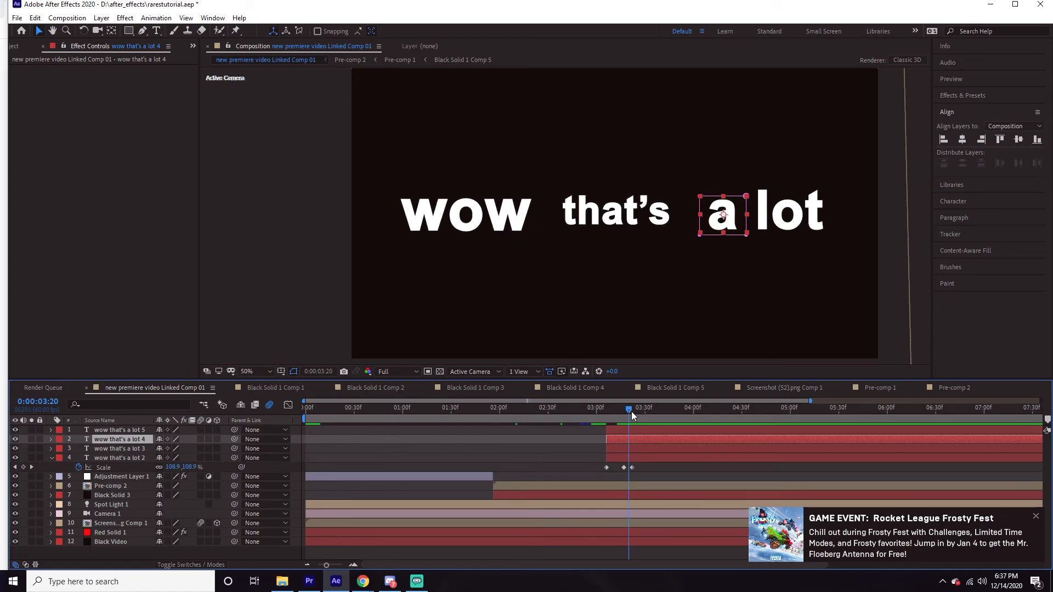
{"action": "key", "text": "ctrl+v"}
- Paste the Scale keyframes on "wow that's a lot 5" and preview the staggered word animation
{"action": "left_click", "coordinate": [640, 431]}
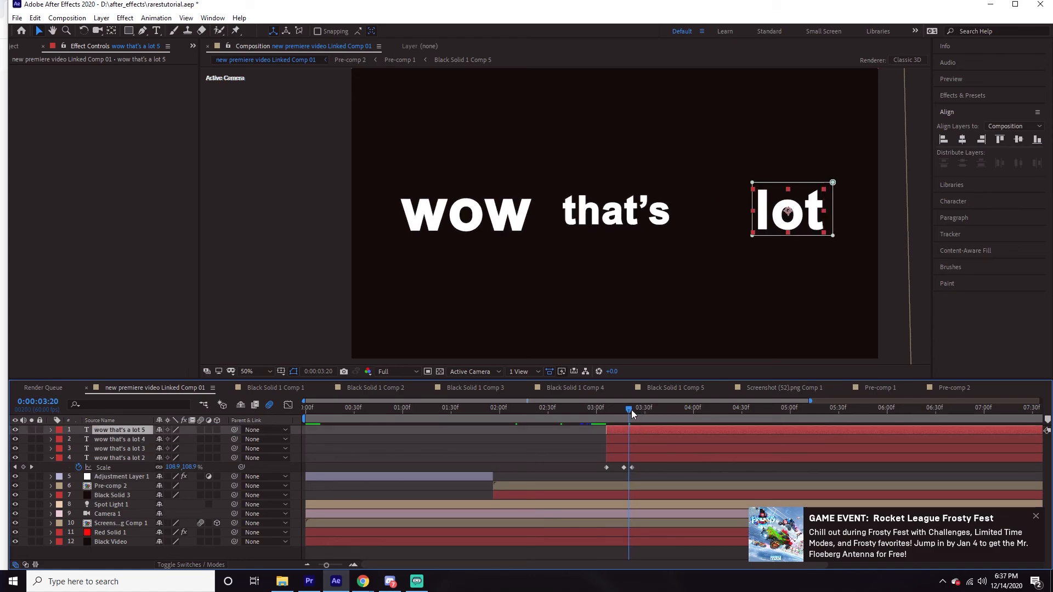
{"action": "left_click_drag", "start_coordinate": [632, 410], "coordinate": [594, 422]}
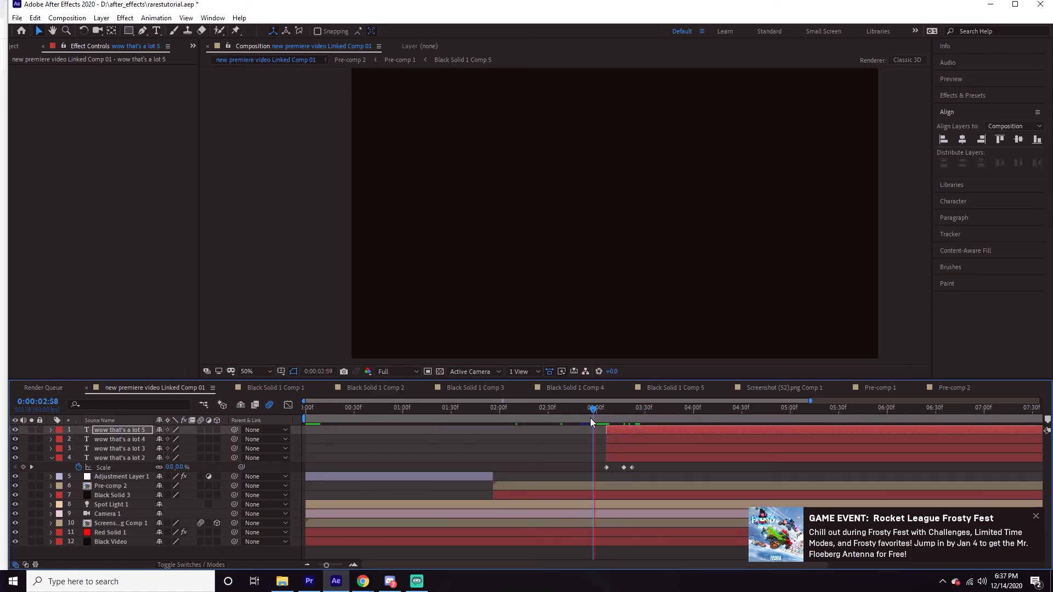
{"action": "key", "text": "space"}
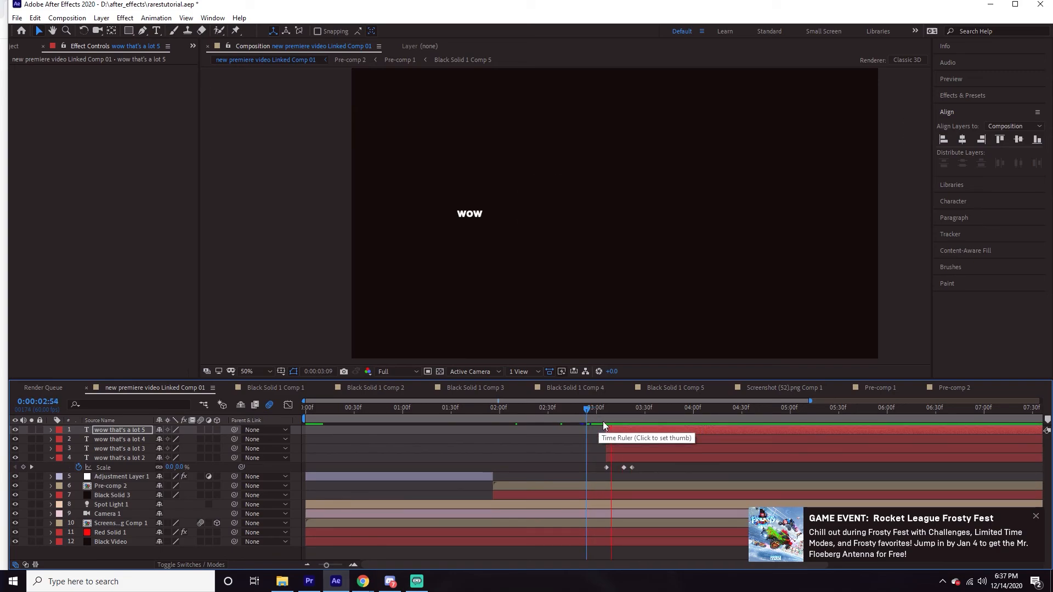
{"action": "scroll", "coordinate": [639, 258], "scroll_direction": "down", "scroll_amount": 2}
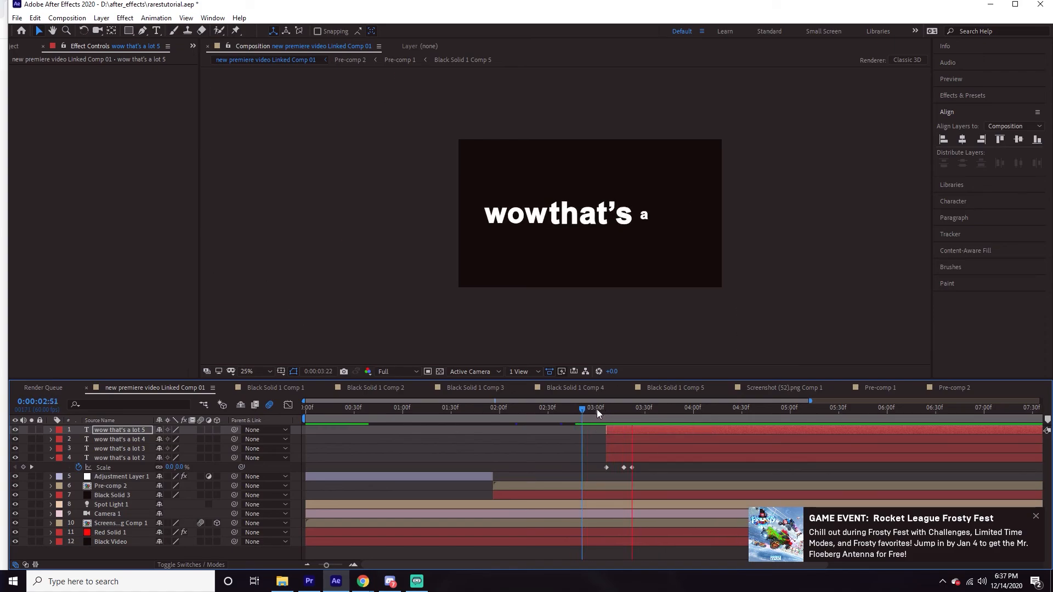
- Pre-compose the four "wow that's a lot" text layers into a single composition
{"action": "left_click", "coordinate": [604, 409]}
{"action": "left_click", "coordinate": [112, 458], "text": "shift"}
{"action": "right_click", "coordinate": [110, 457]}
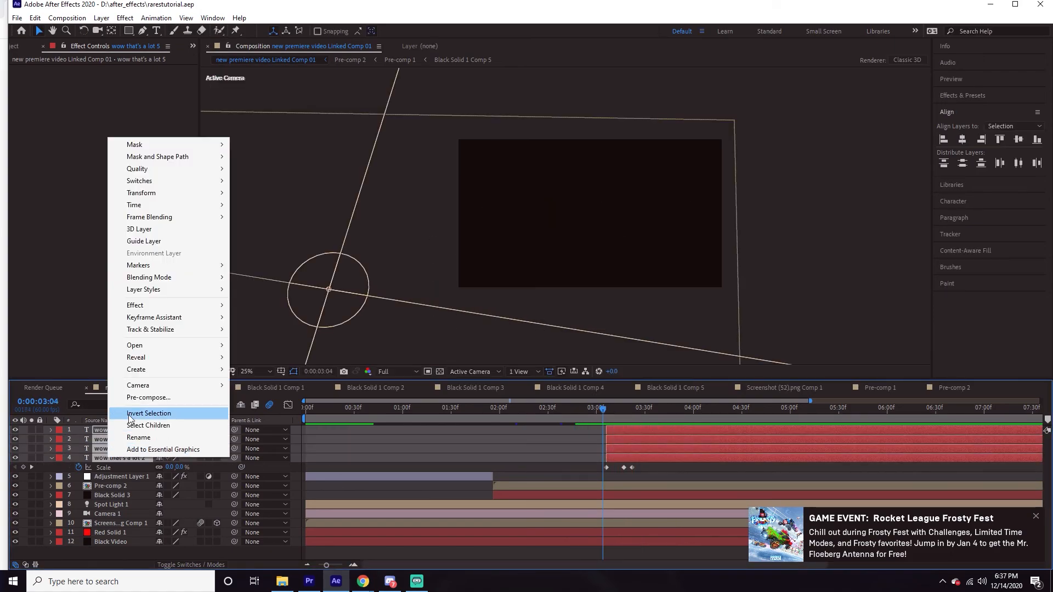
{"action": "left_click", "coordinate": [145, 398]}
{"action": "left_click", "coordinate": [147, 178]}
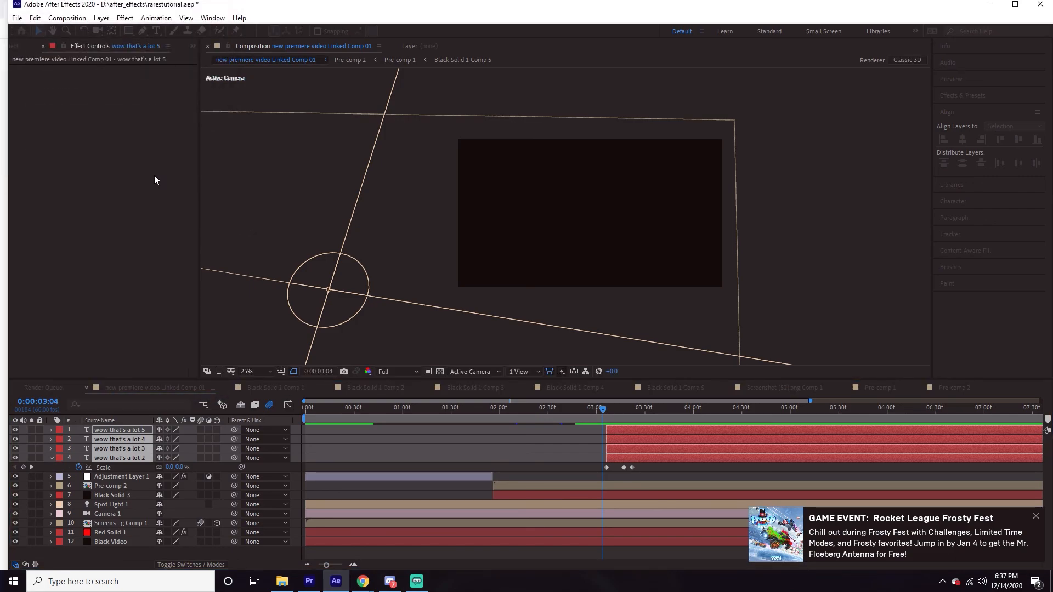
- Try a Gaussian Blur on the Pre-comp 3 layer and undo it
{"action": "left_click", "coordinate": [614, 409]}
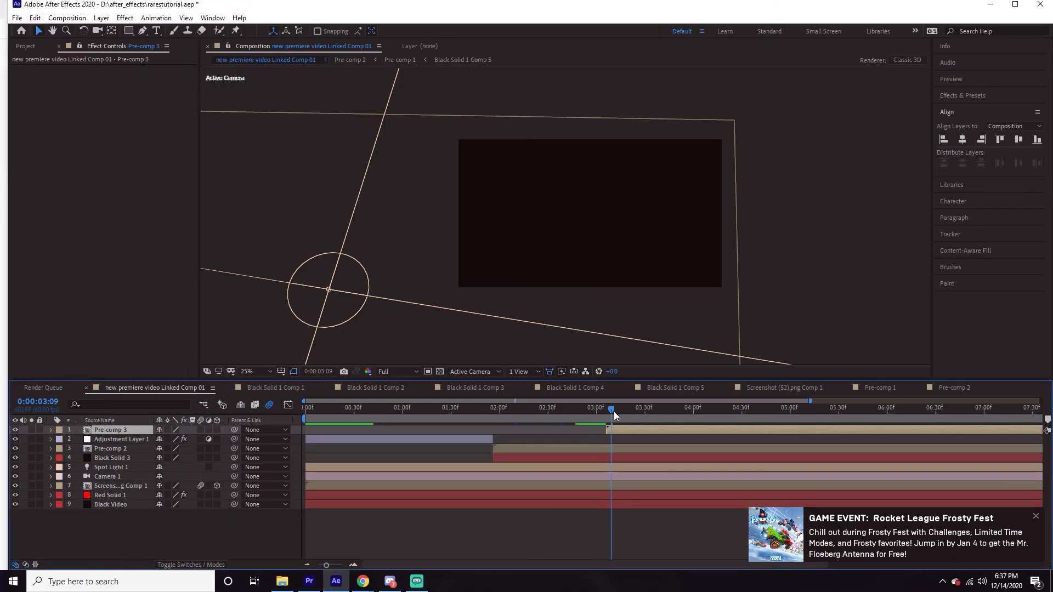
{"action": "left_click", "coordinate": [965, 97]}
{"action": "double_click", "coordinate": [987, 130]}
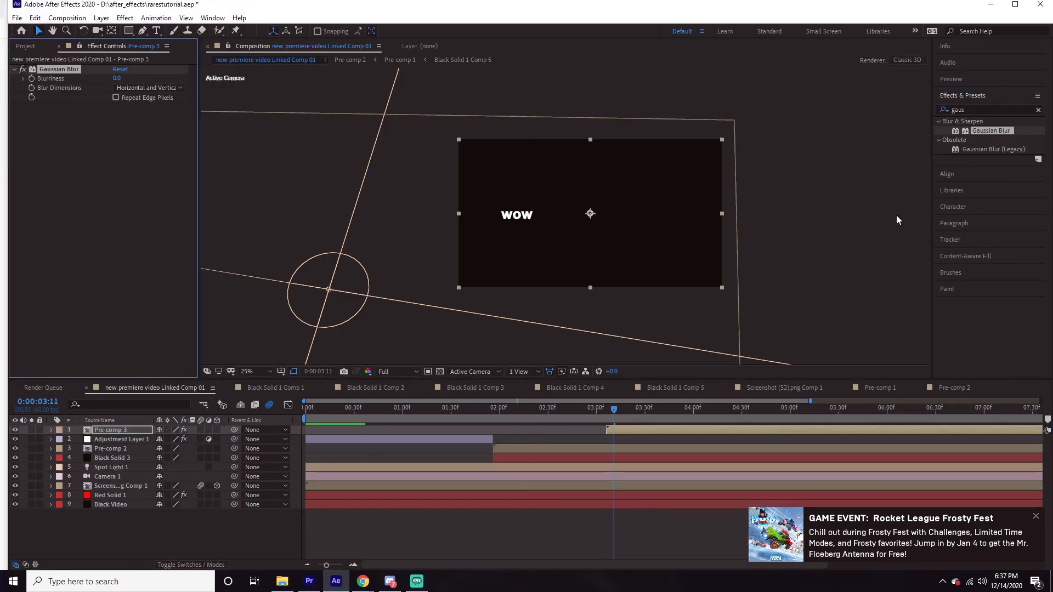
{"action": "key", "text": "ctrl+z"}
- Duplicate the Pre-comp 3 layer and apply a Gaussian Blur with a Blurriness of about 64.6 to the upper copy
{"action": "left_click", "coordinate": [638, 431]}
{"action": "key", "text": "ctrl+d"}
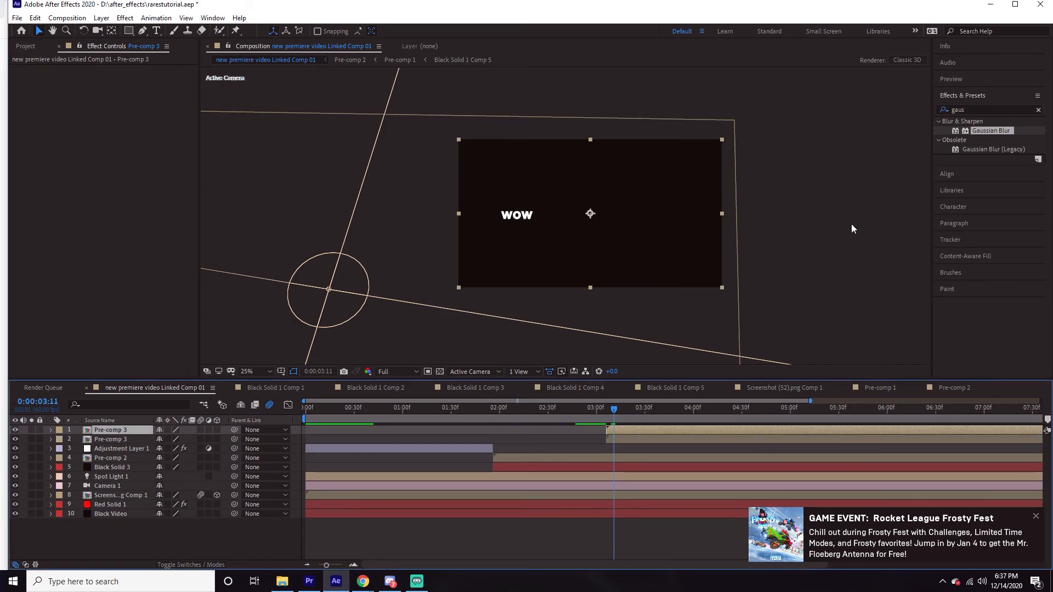
{"action": "double_click", "coordinate": [987, 131]}
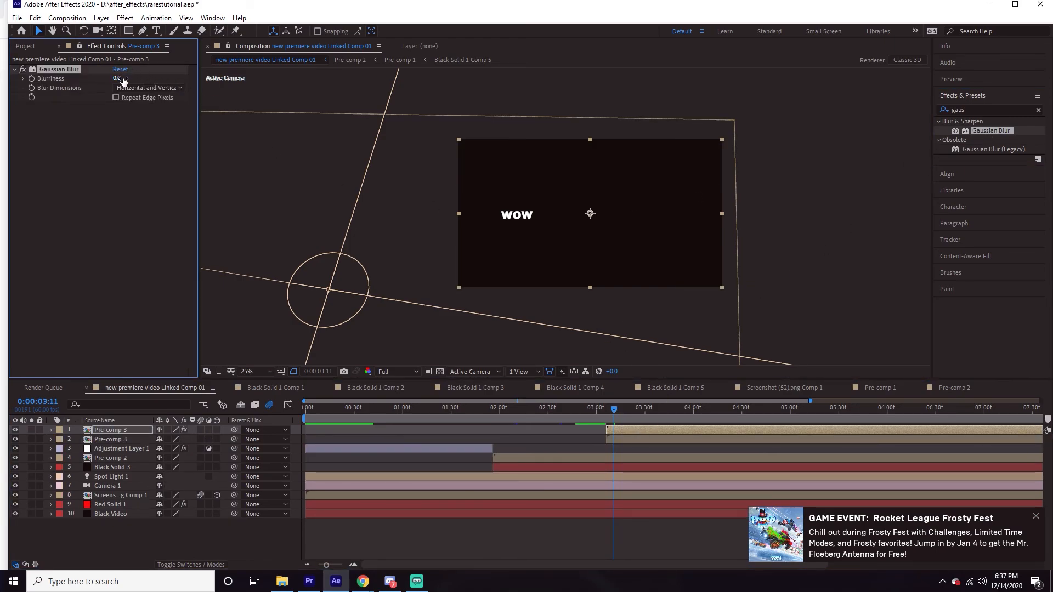
{"action": "left_click_drag", "start_coordinate": [123, 81], "coordinate": [487, 88]}
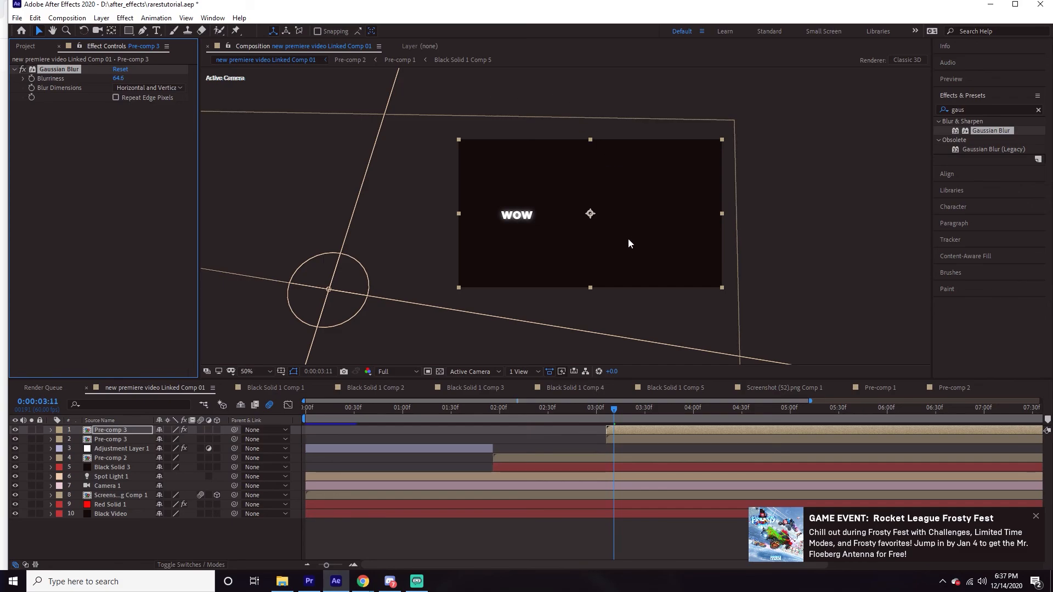
- Preview the glowing text and set the Gaussian Blur Blurriness on the upper Pre-comp 3 layer to 48.0
{"action": "scroll", "coordinate": [628, 241], "scroll_direction": "up", "scroll_amount": 2}
{"action": "key", "text": "space"}
{"action": "key", "text": "space"}
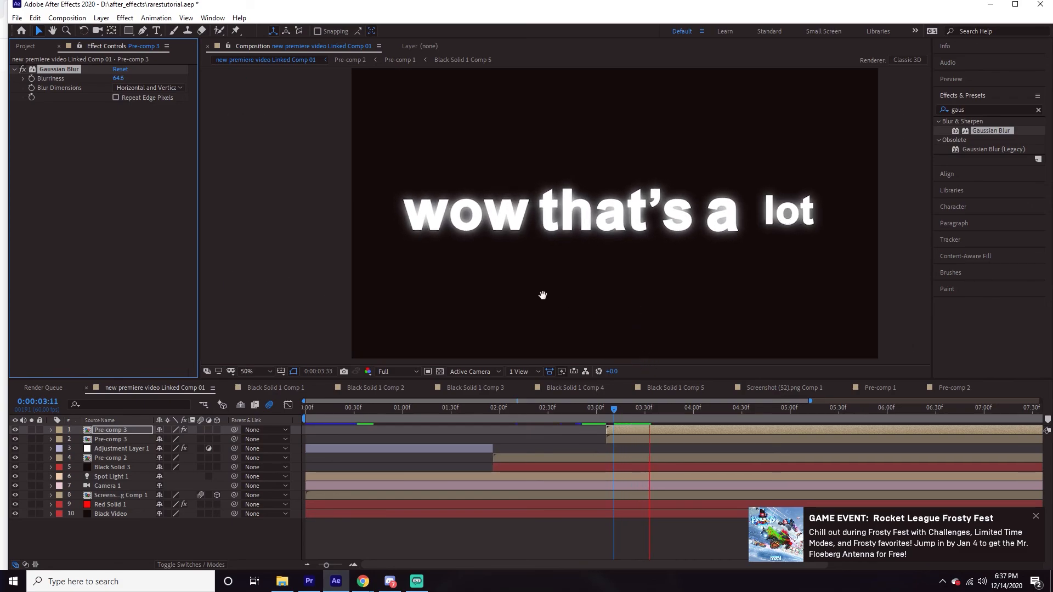
{"action": "left_click_drag", "start_coordinate": [118, 78], "coordinate": [548, 109]}
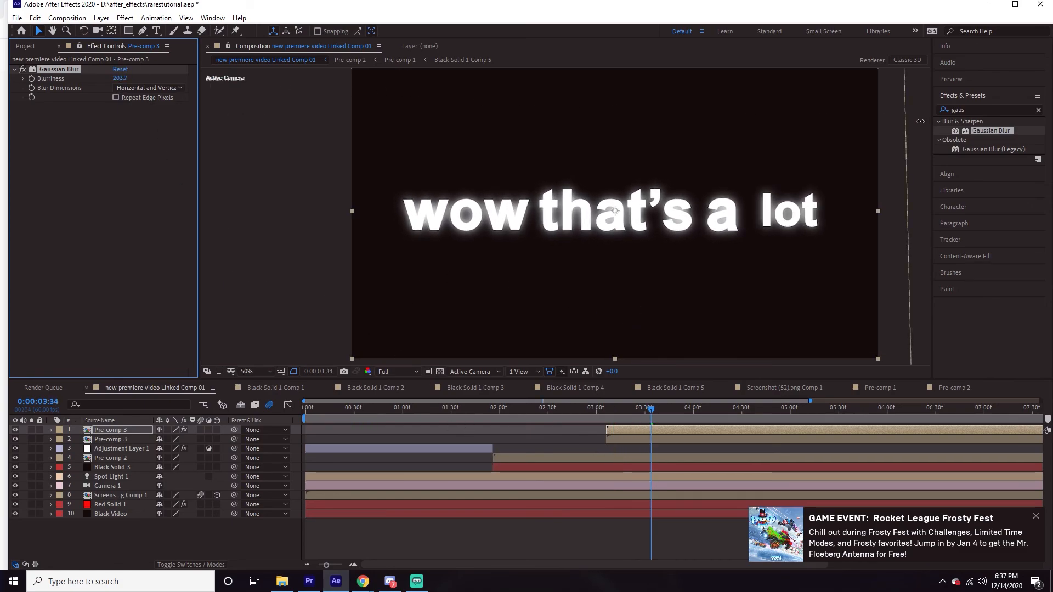
{"action": "left_click_drag", "start_coordinate": [0, 204], "coordinate": [235, 198]}
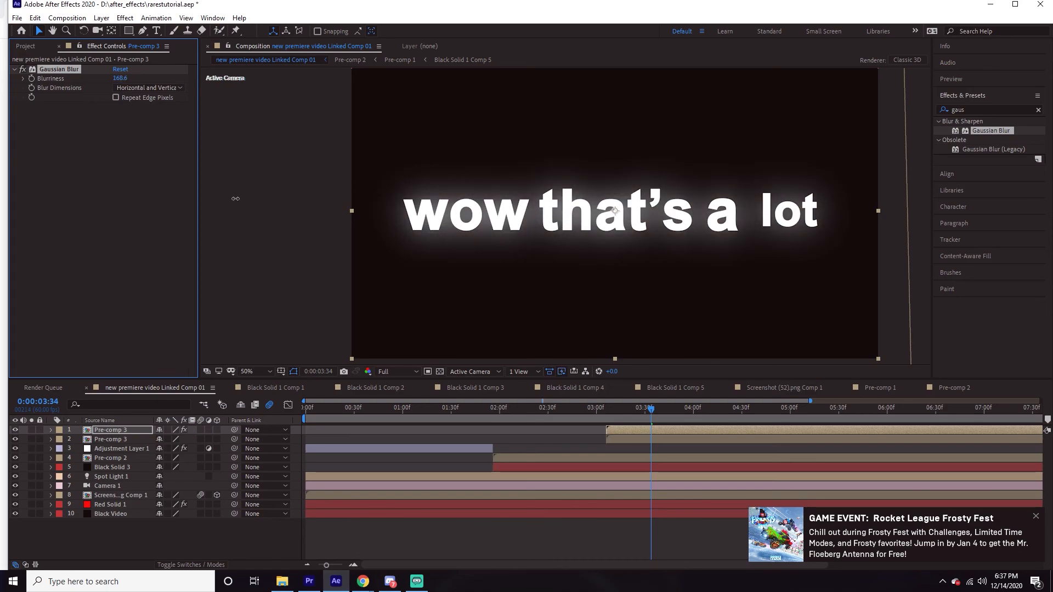
{"action": "left_click_drag", "start_coordinate": [118, 78], "coordinate": [370, 80]}
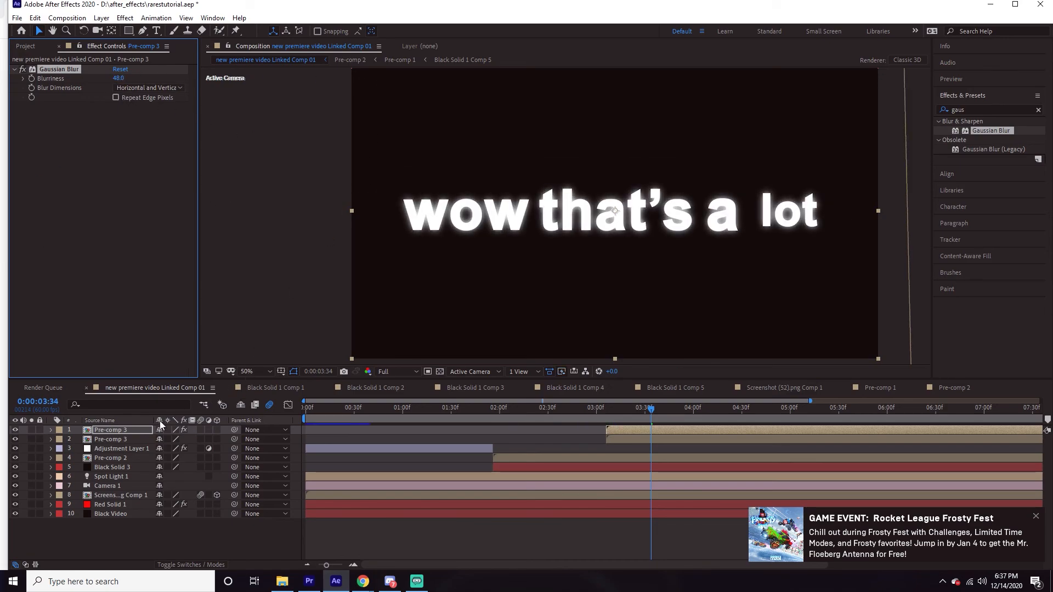
- Set the upper Pre-comp 3 layer's blending mode to Screen and lower its opacity to about 70%
{"action": "left_click", "coordinate": [193, 565]}
{"action": "left_click", "coordinate": [172, 430]}
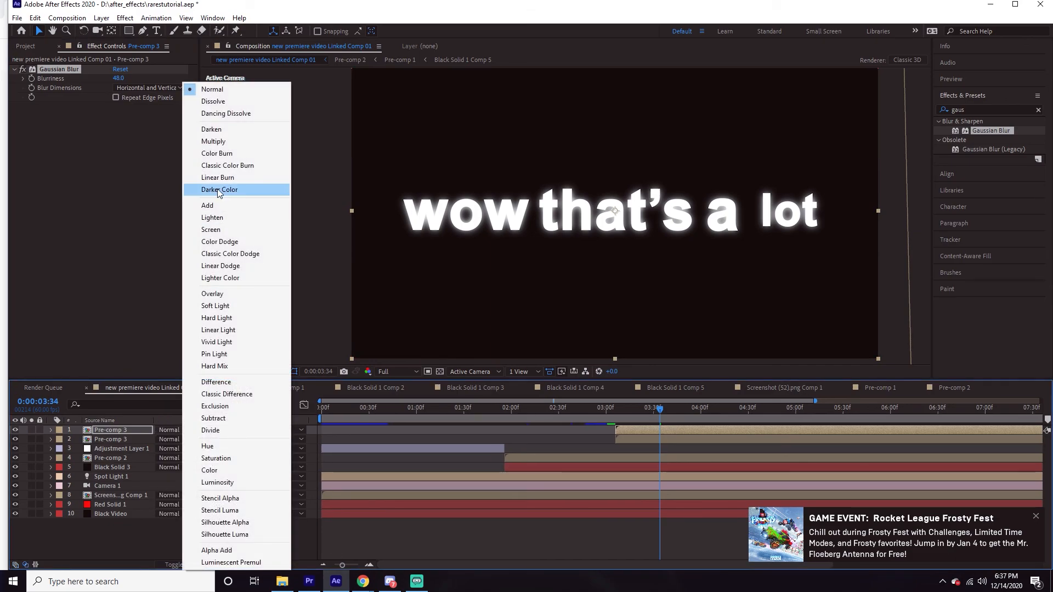
{"action": "left_click", "coordinate": [214, 230]}
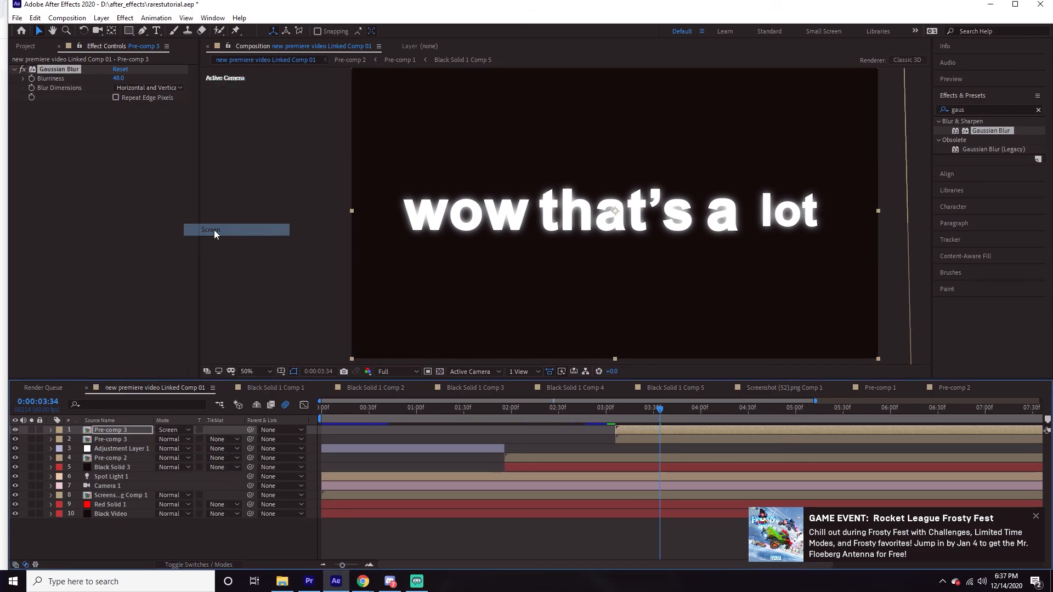
{"action": "left_click", "coordinate": [52, 430]}
{"action": "left_click", "coordinate": [61, 448]}
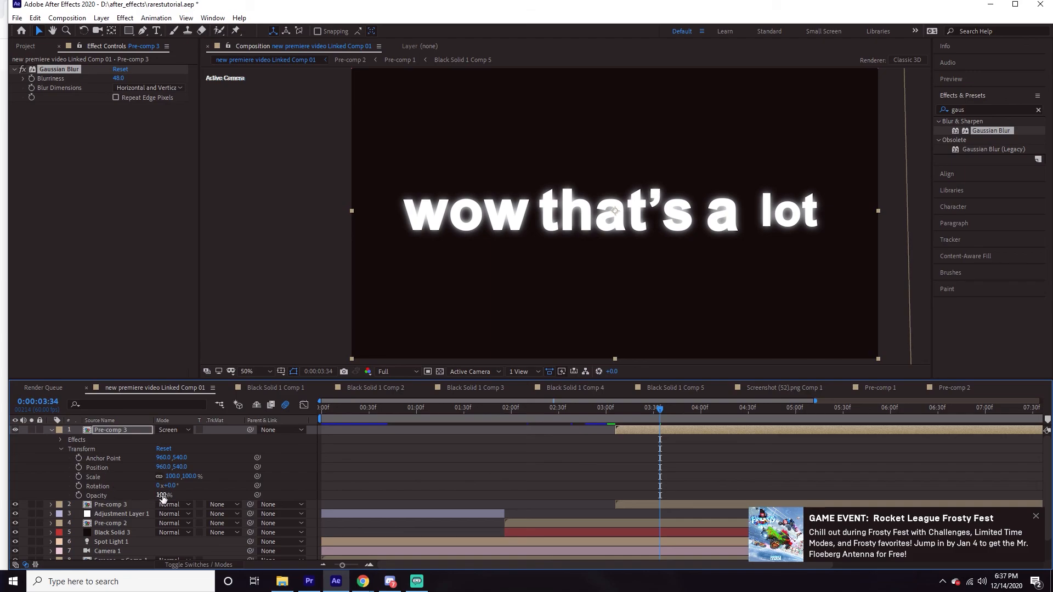
{"action": "mouse_move", "coordinate": [163, 497]}
{"action": "left_mouse_down"}
{"action": "mouse_move", "coordinate": [143, 500]}
{"action": "mouse_move", "coordinate": [155, 499]}
{"action": "left_mouse_up"}
{"action": "left_click", "coordinate": [617, 478]}
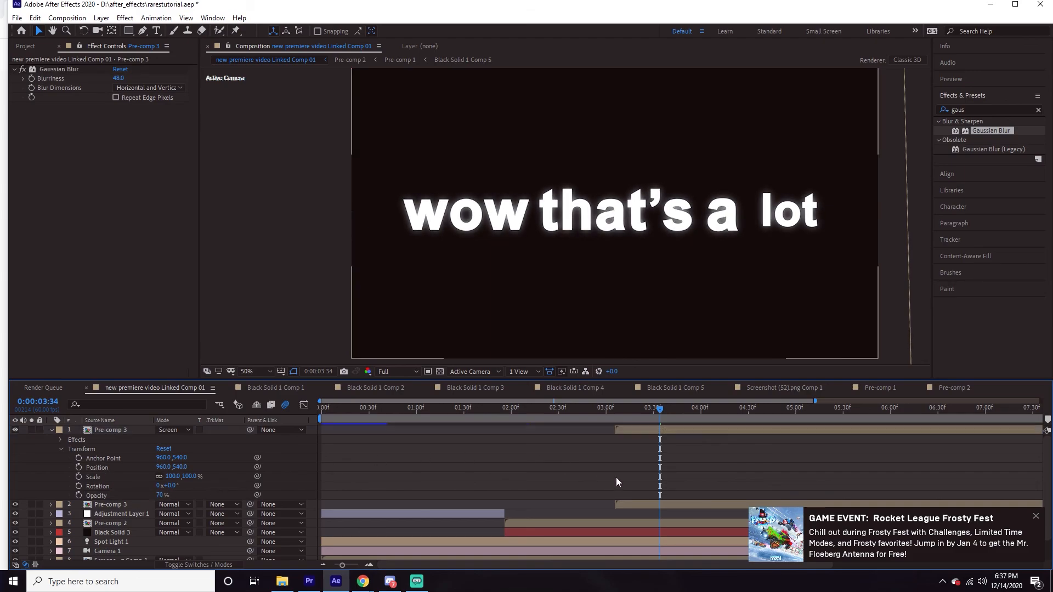
- Preview the transition from the green counter to the "wow that's a lot" text, starting just before 3 seconds
{"action": "left_click_drag", "start_coordinate": [635, 410], "coordinate": [590, 418]}
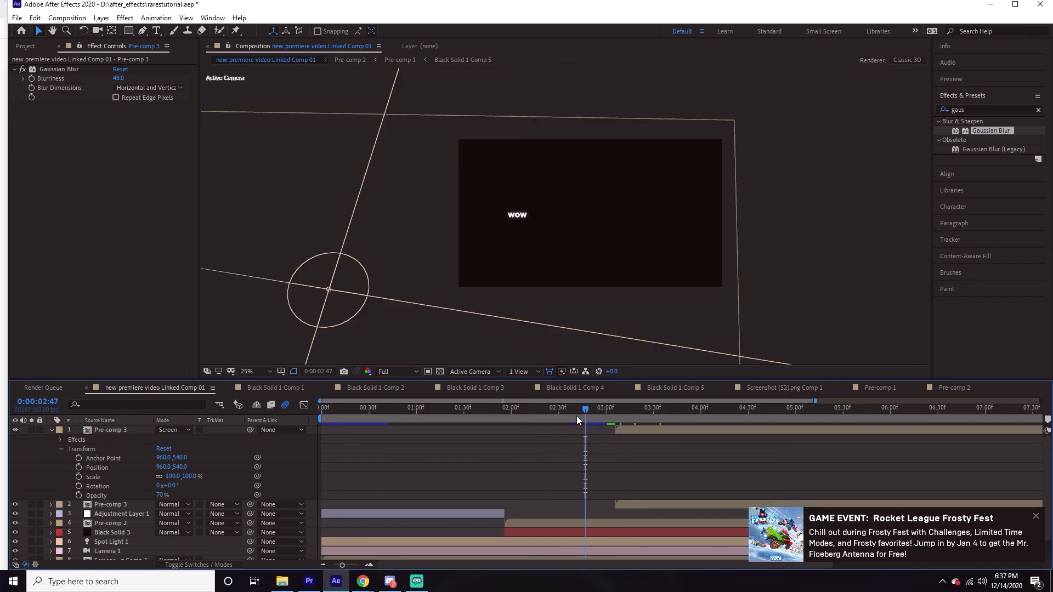
{"action": "left_click", "coordinate": [591, 408]}
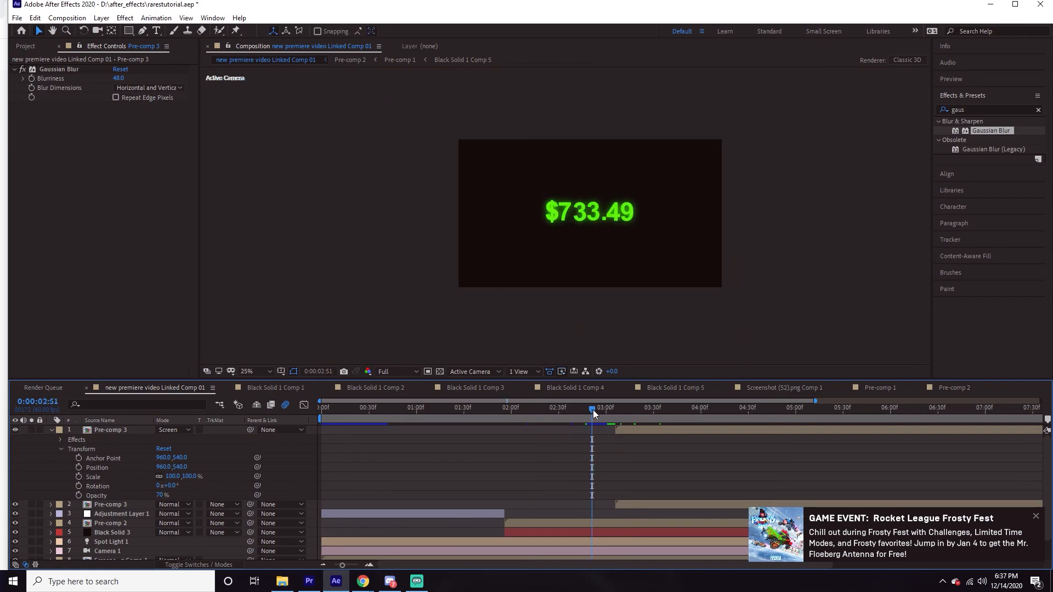
{"action": "mouse_move", "coordinate": [599, 416]}
{"action": "left_mouse_down"}
{"action": "mouse_move", "coordinate": [617, 410]}
{"action": "mouse_move", "coordinate": [215, 452]}
{"action": "mouse_move", "coordinate": [594, 423]}
{"action": "left_mouse_up"}
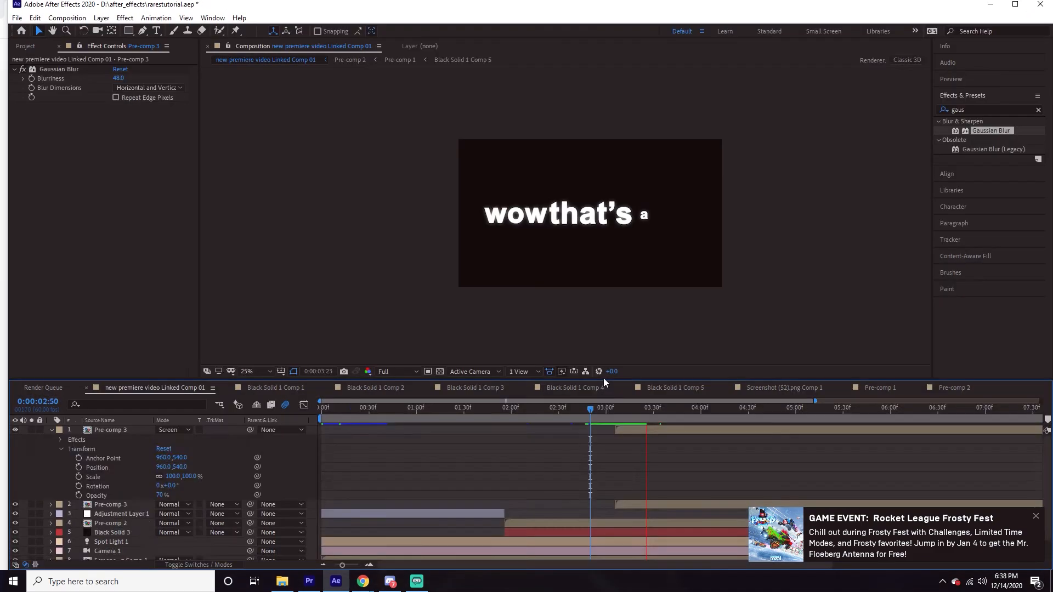
- Enable motion blur on all four "wow that's a lot" text layers inside Pre-comp 3 and return to the main composition
{"action": "double_click", "coordinate": [631, 433]}
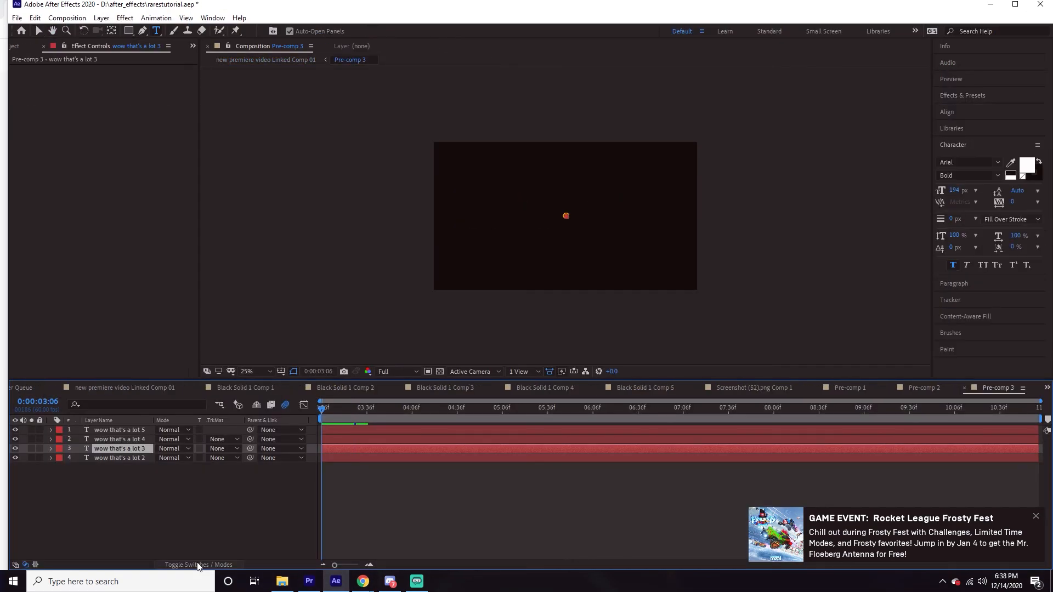
{"action": "left_click", "coordinate": [189, 559]}
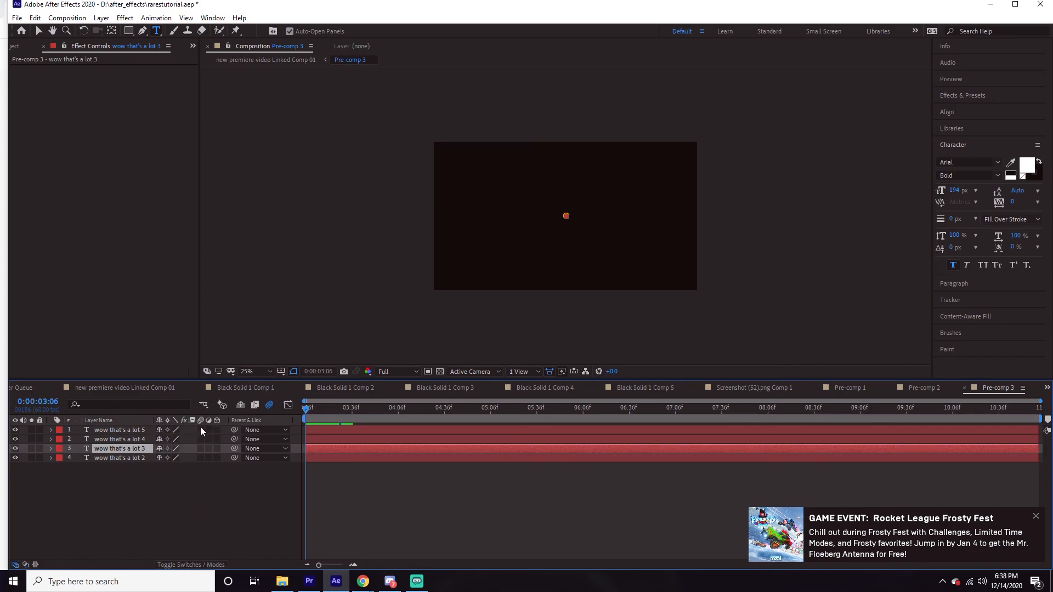
{"action": "left_click_drag", "start_coordinate": [200, 430], "coordinate": [200, 458]}
{"action": "left_click", "coordinate": [110, 391]}
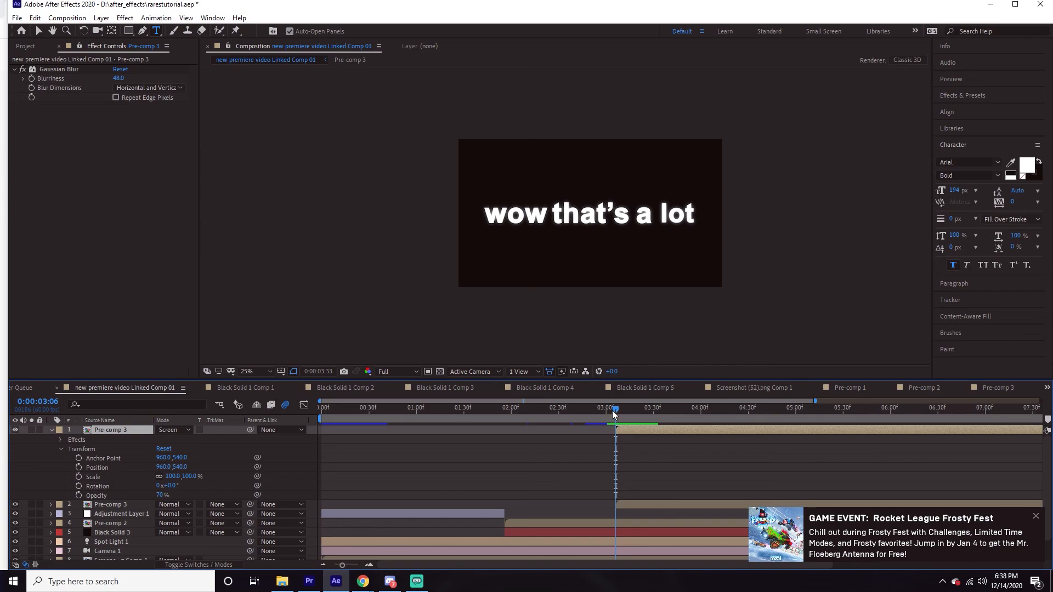
- Preview the motion-blurred text, save the project and switch to Premiere Pro
{"action": "mouse_move", "coordinate": [612, 411]}
{"action": "left_mouse_down"}
{"action": "mouse_move", "coordinate": [601, 411]}
{"action": "mouse_move", "coordinate": [687, 411]}
{"action": "mouse_move", "coordinate": [584, 404]}
{"action": "mouse_move", "coordinate": [599, 407]}
{"action": "left_mouse_up"}
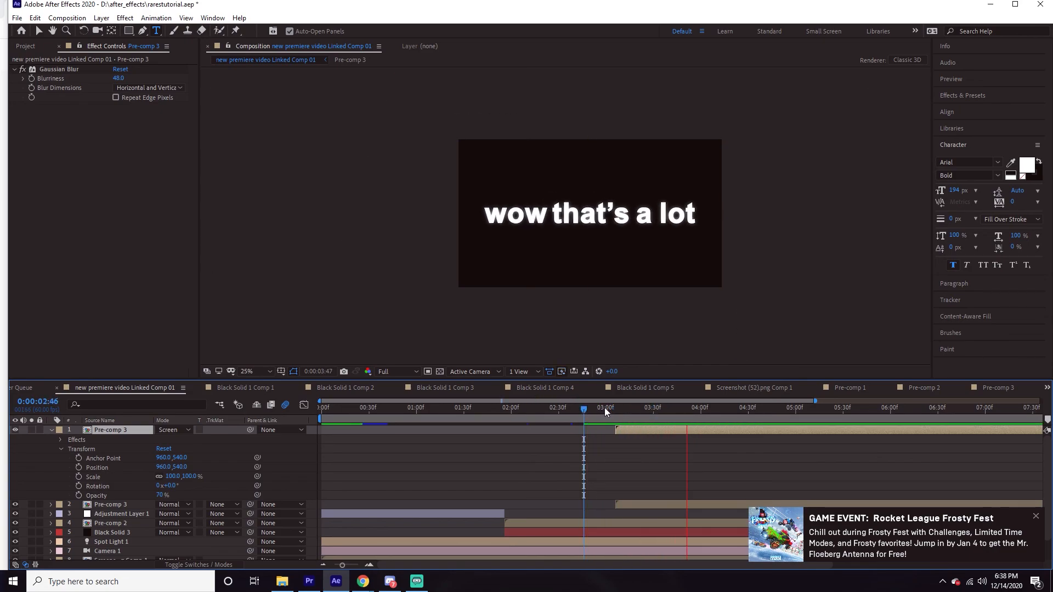
{"action": "key", "text": "space"}
{"action": "key", "text": "ctrl+s"}
{"action": "left_click", "coordinate": [309, 582]}
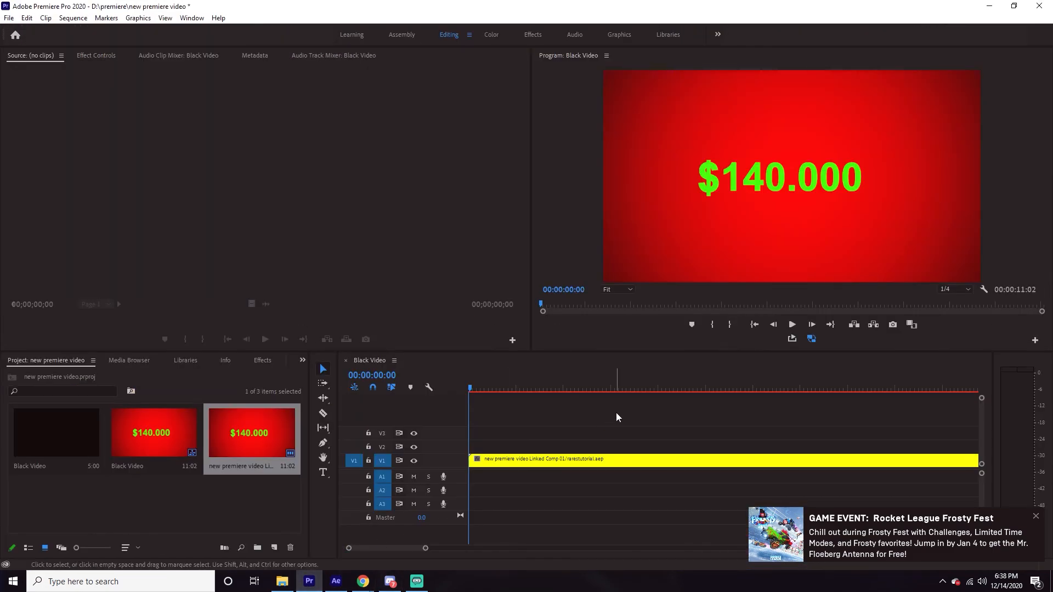